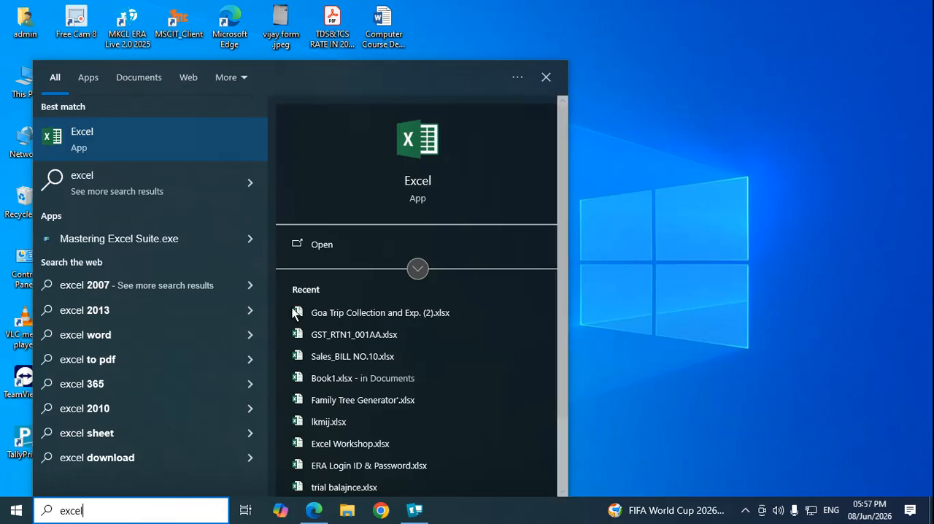
# Step: Open Excel, look over the available templates, and create a blank workbook
pyautogui.click(86, 149)
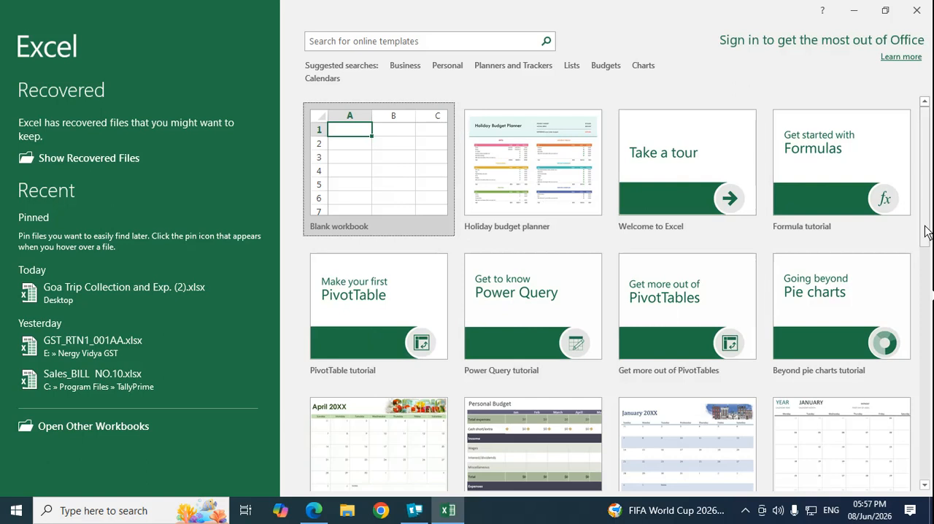
pyautogui.moveTo(924, 232); pyautogui.dragTo(927, 336)
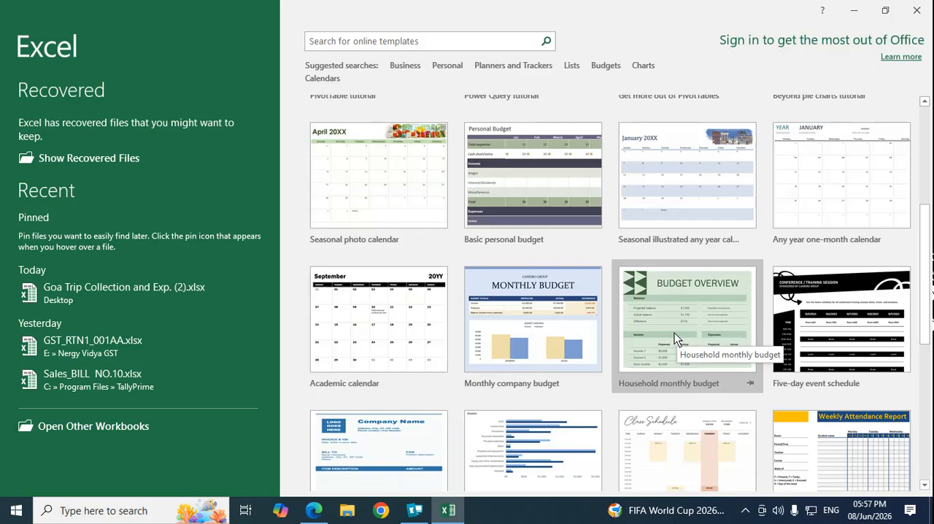
pyautogui.moveTo(925, 225); pyautogui.dragTo(911, 106)
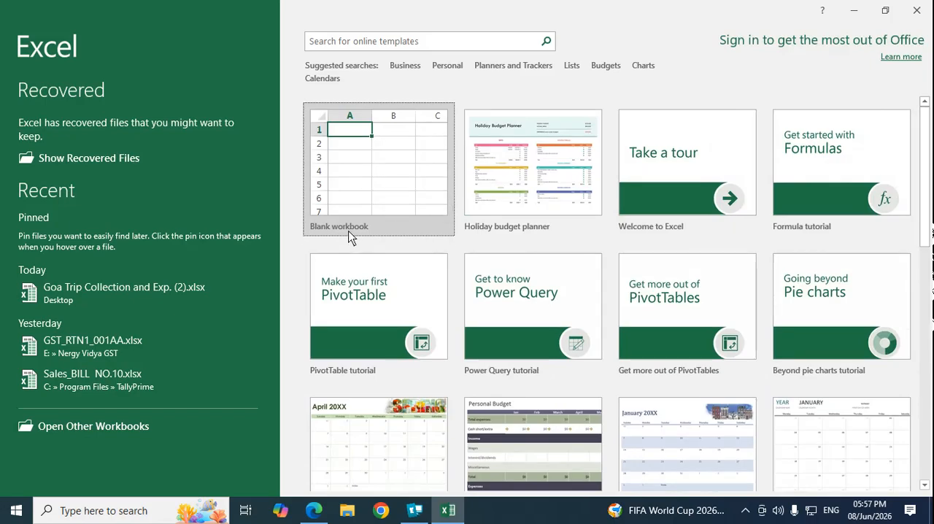
pyautogui.click(361, 162)
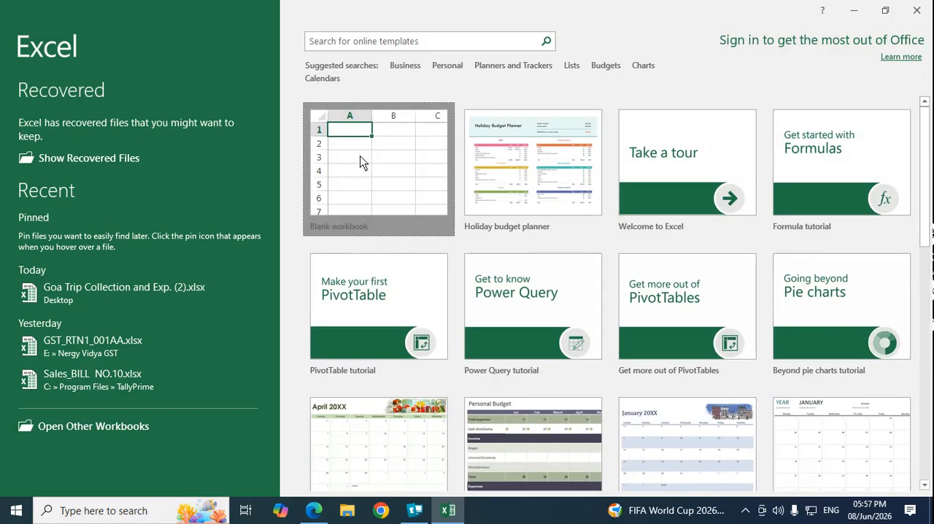
# Step: Close the document recovery list, choosing to view the recovered files later
pyautogui.click(160, 465)
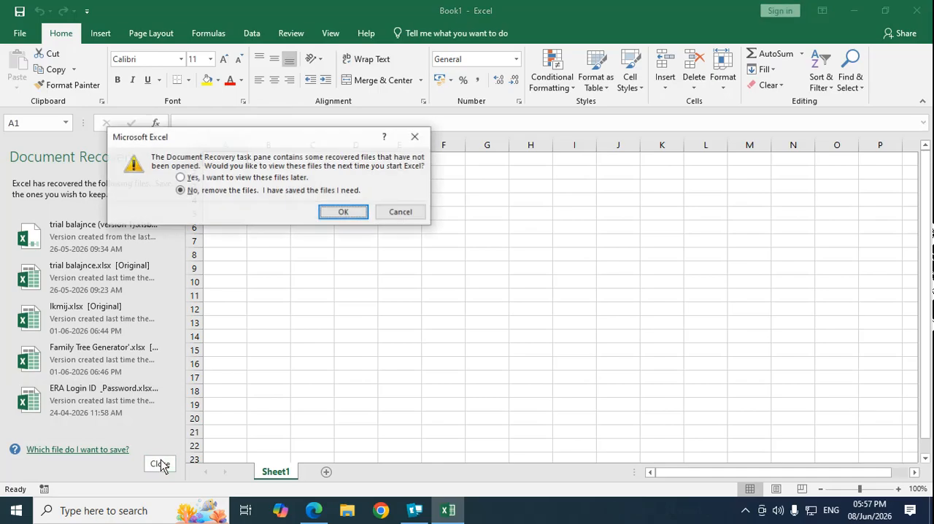
pyautogui.click(195, 179)
pyautogui.click(344, 212)
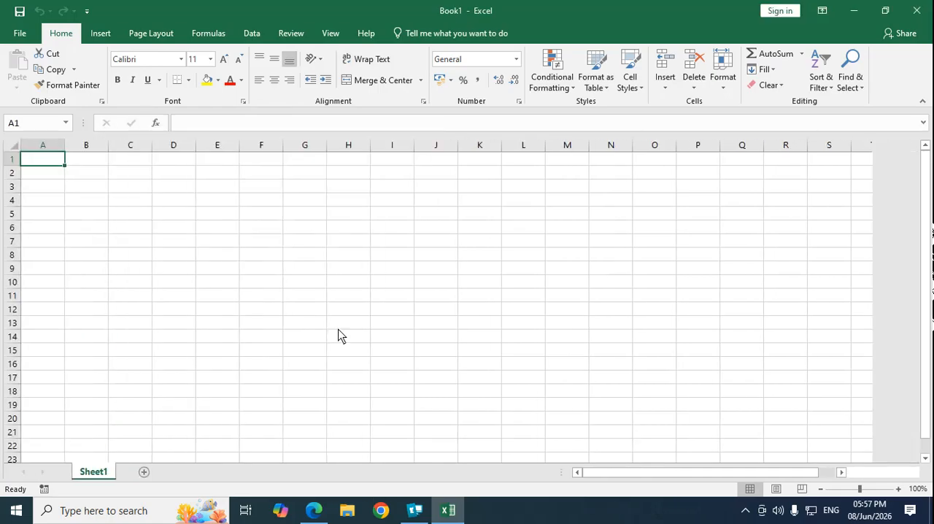
pyautogui.click(340, 333)
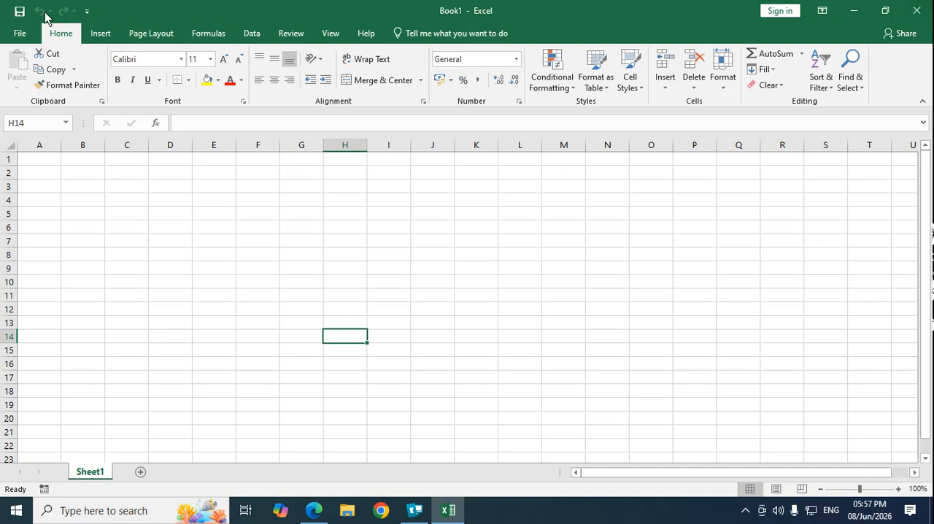
# Step: Look through the Insert, Page Layout, Formulas, Data, Review and View commands, and return to the Home commands
pyautogui.click(102, 34)
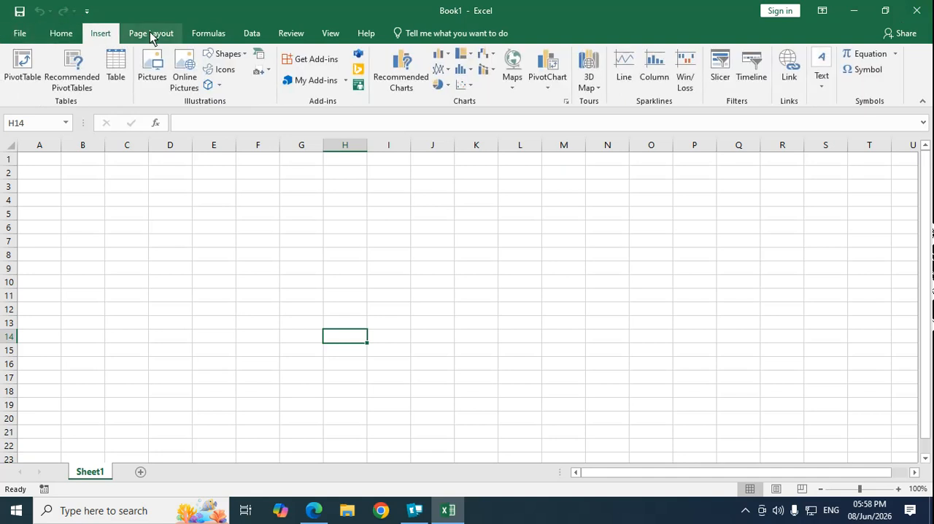
pyautogui.click(152, 33)
pyautogui.click(209, 34)
pyautogui.click(252, 34)
pyautogui.click(291, 34)
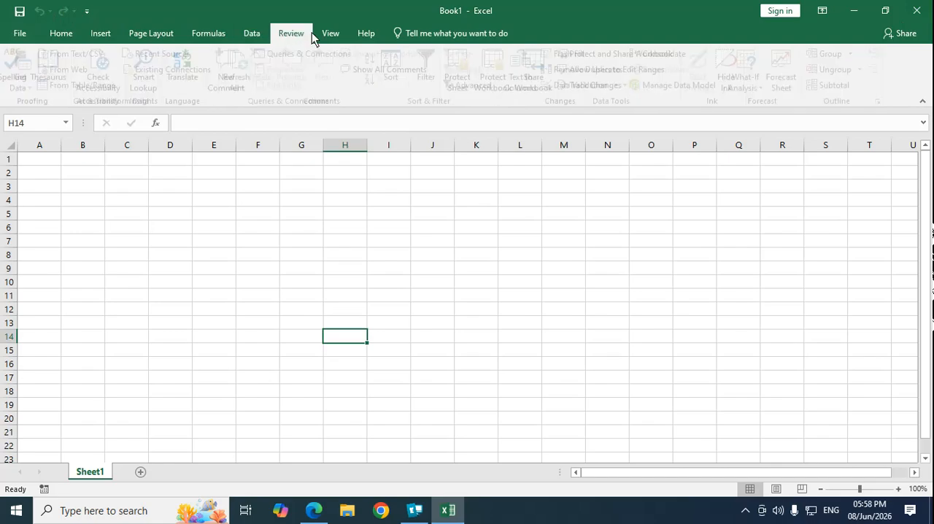
pyautogui.click(330, 33)
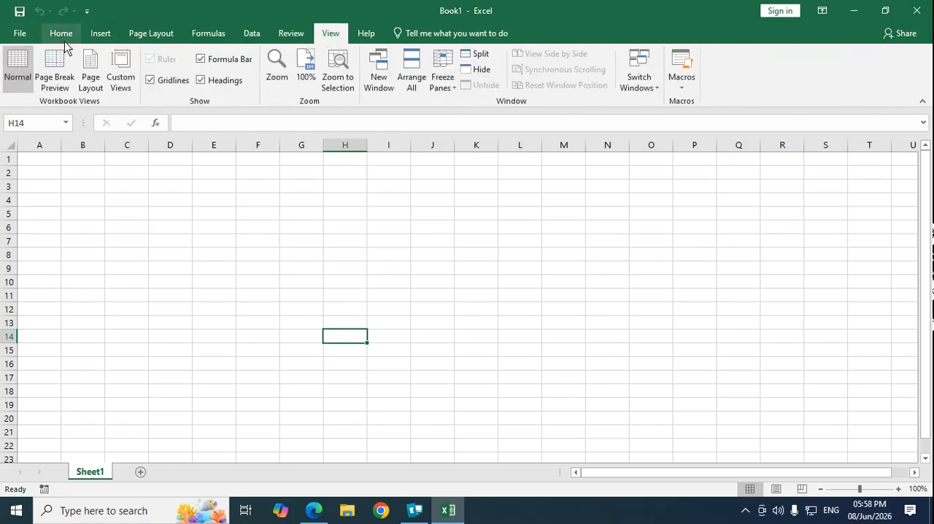
pyautogui.click(63, 36)
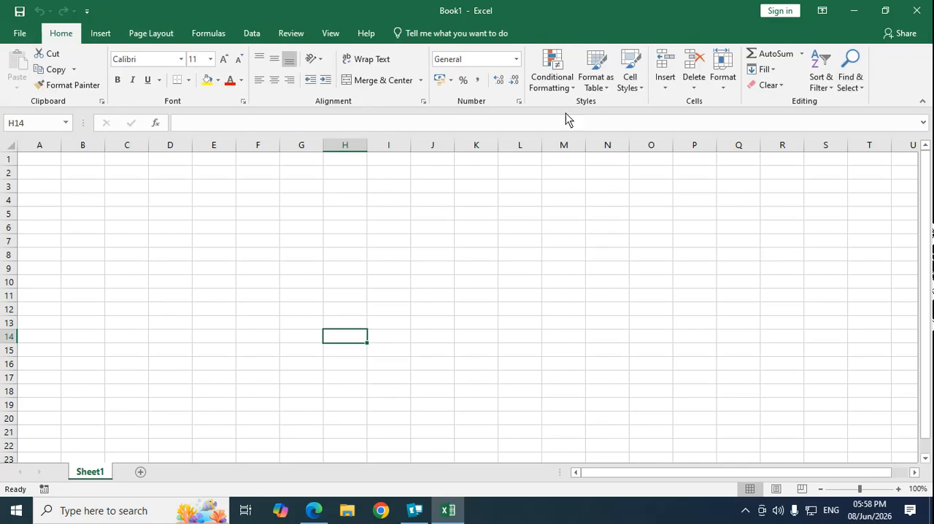
pyautogui.click(63, 225)
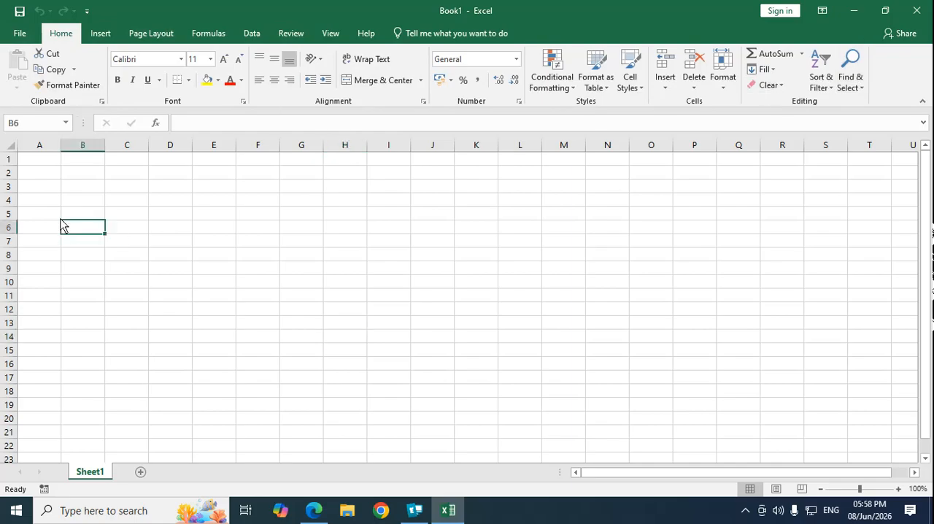
# Step: Examine the workbook's file options, including Share and Export, and return to the worksheet
pyautogui.click(18, 32)
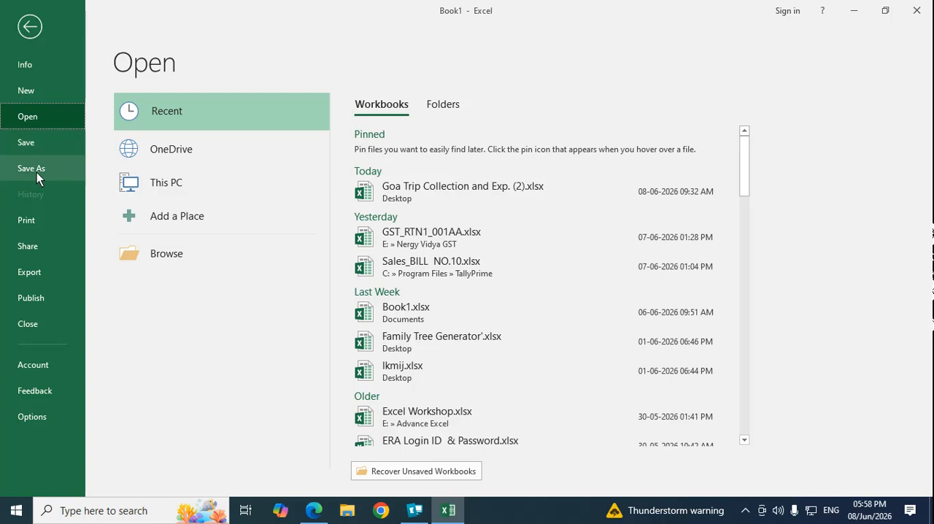
pyautogui.click(30, 247)
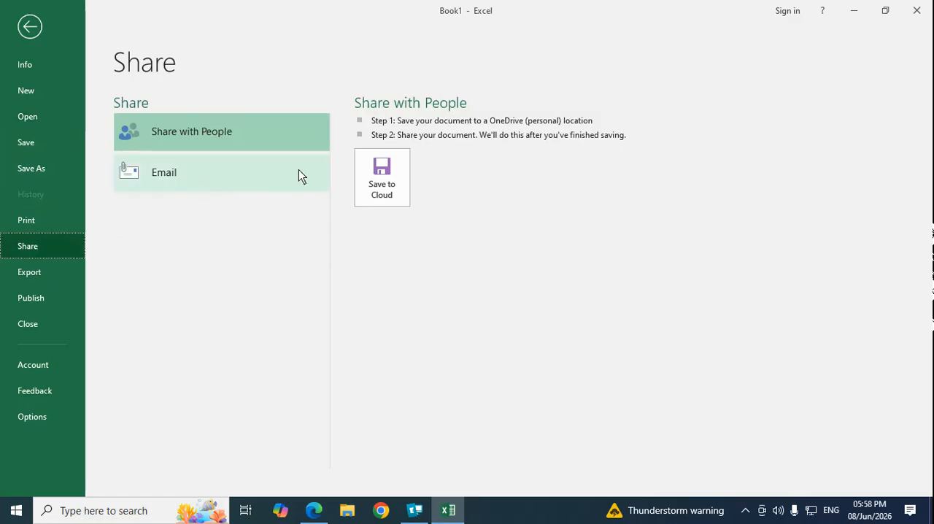
pyautogui.click(15, 276)
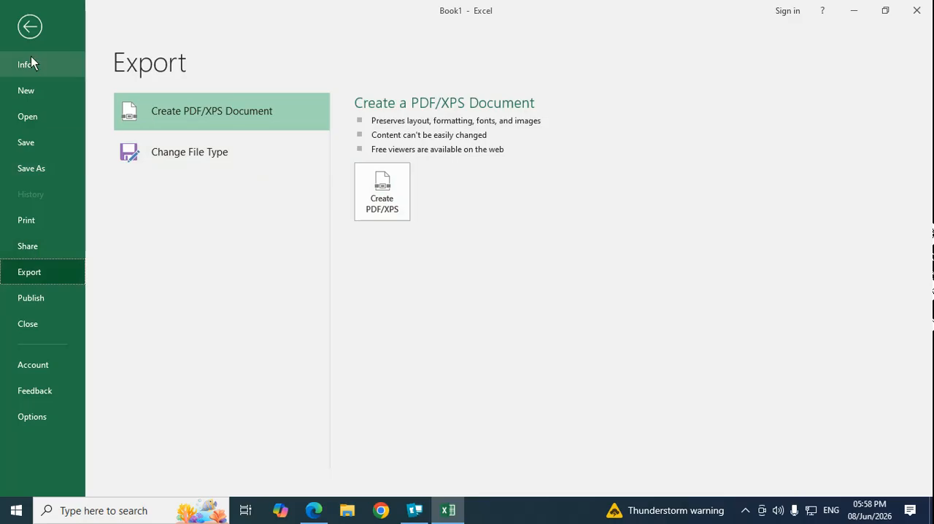
pyautogui.click(28, 26)
pyautogui.click(195, 244)
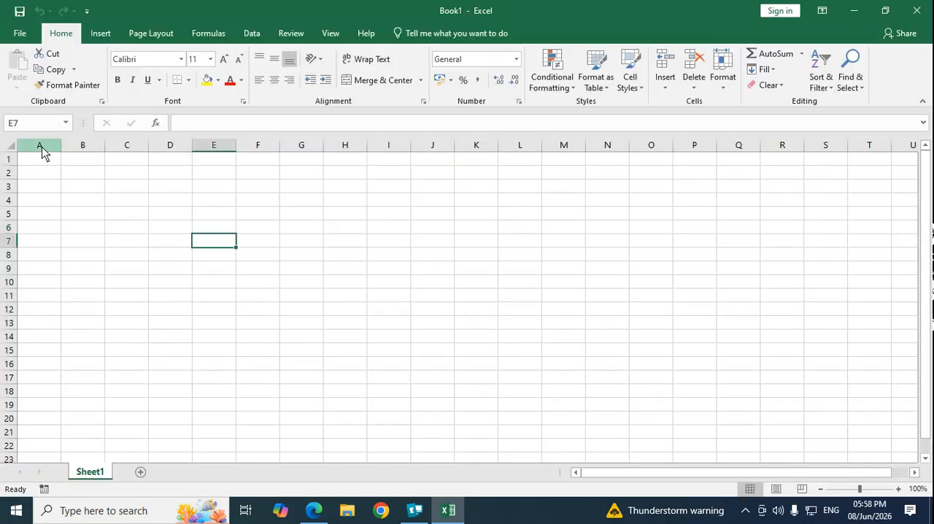
# Step: Select columns A through F one at a time to show the worksheet's columns
pyautogui.click(41, 146)
pyautogui.click(91, 146)
pyautogui.click(130, 146)
pyautogui.click(175, 146)
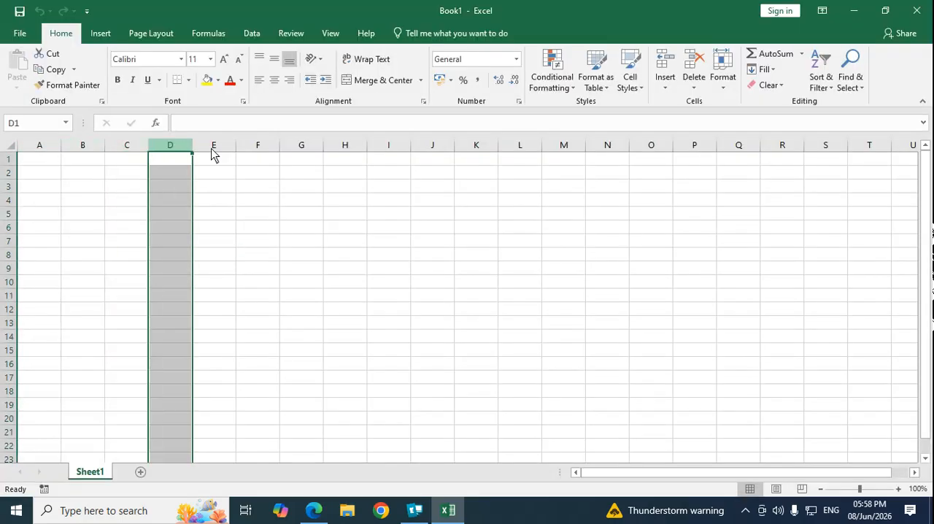
pyautogui.click(213, 147)
pyautogui.click(255, 146)
pyautogui.click(170, 186)
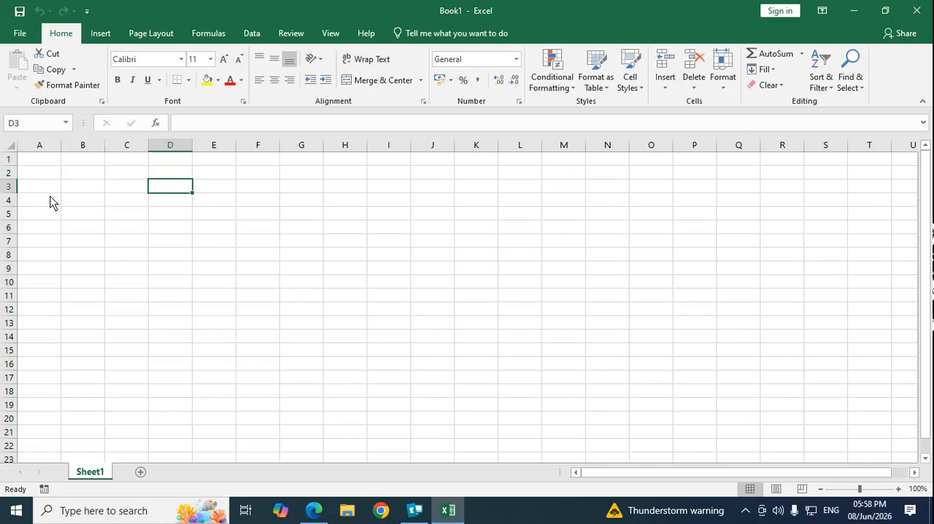
# Step: Select rows 2, 3 and 4 one at a time to show the worksheet's rows
pyautogui.click(7, 173)
pyautogui.click(8, 186)
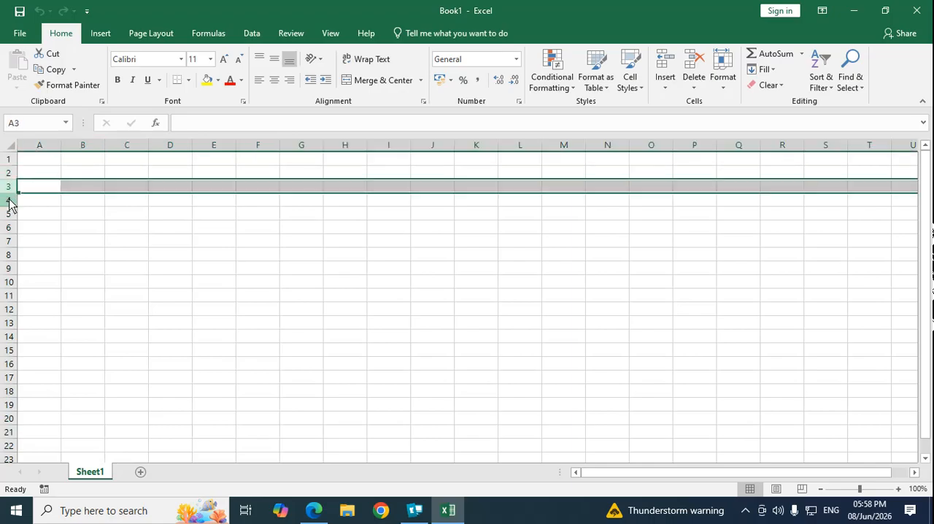
pyautogui.click(9, 201)
pyautogui.click(159, 258)
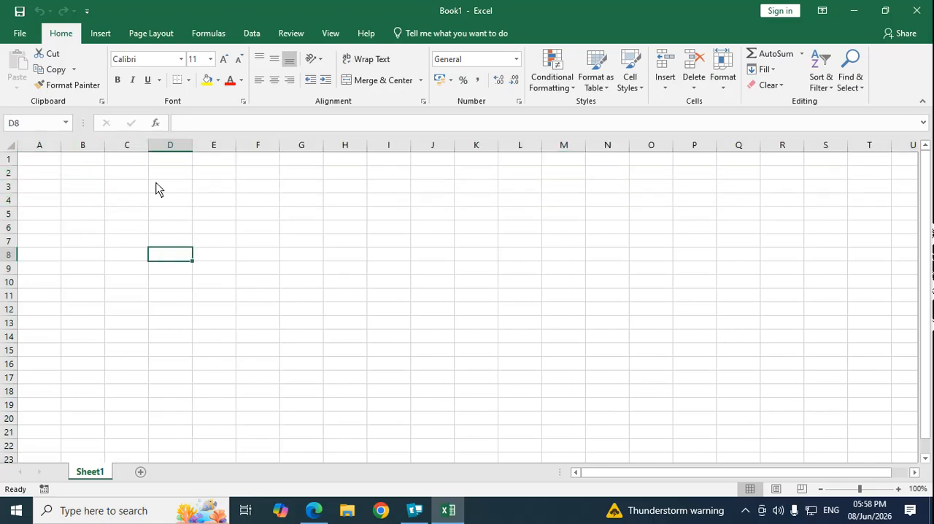
# Step: Select cells D5, E3, C6, B4, F9 and G4 in turn to examine their cell addresses
pyautogui.click(160, 211)
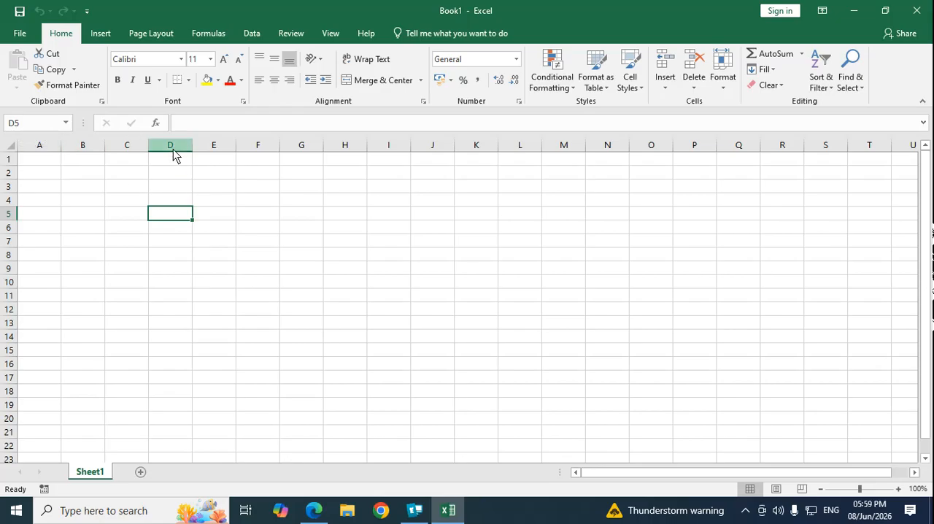
pyautogui.click(228, 189)
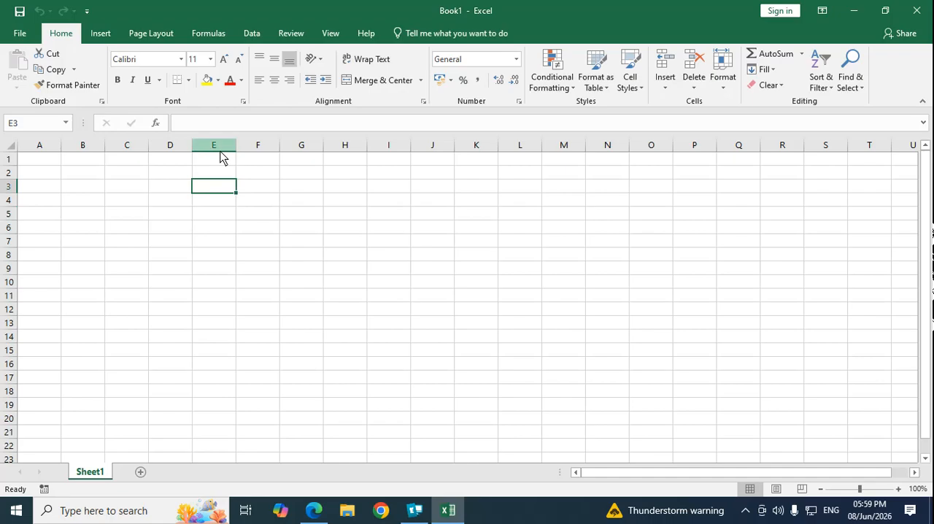
pyautogui.click(127, 227)
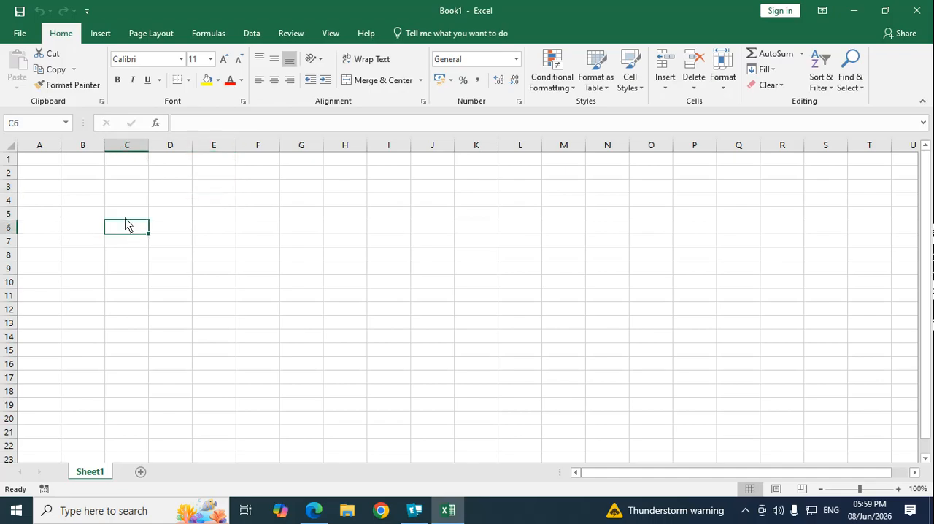
pyautogui.click(84, 204)
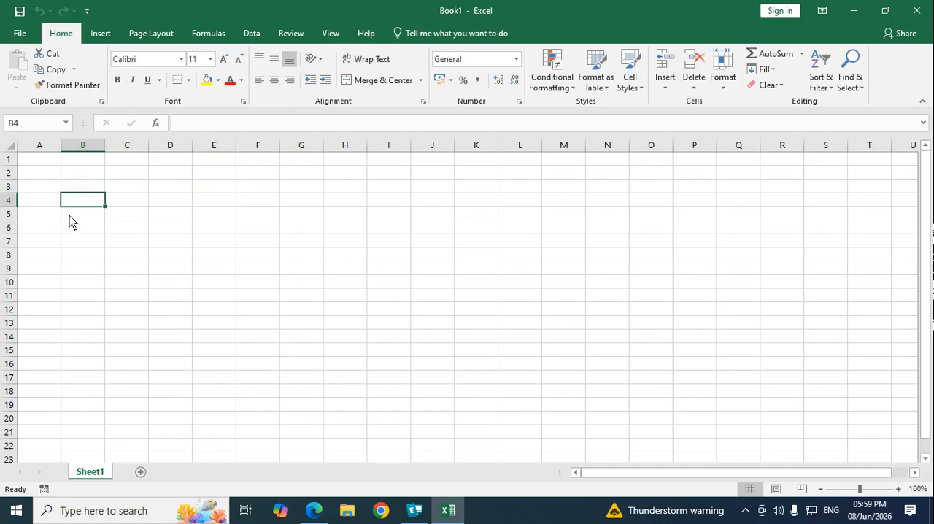
pyautogui.click(268, 268)
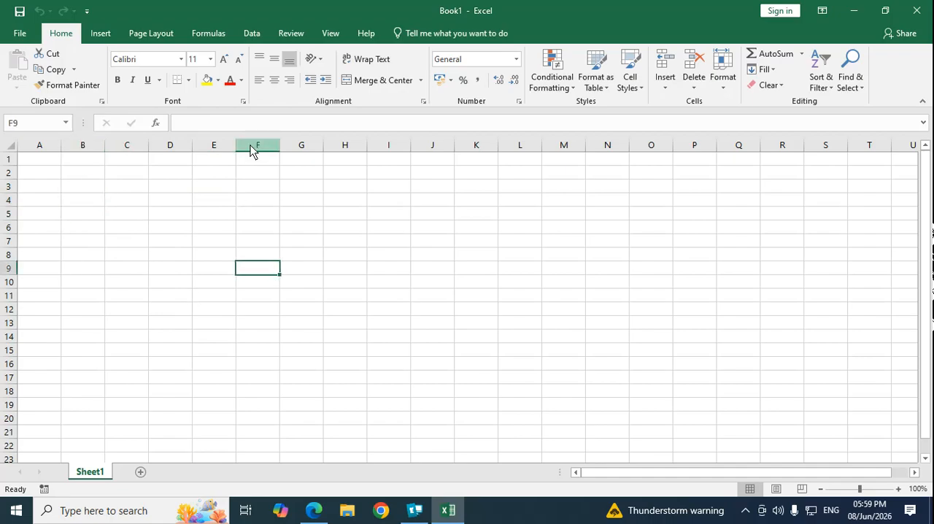
pyautogui.click(310, 200)
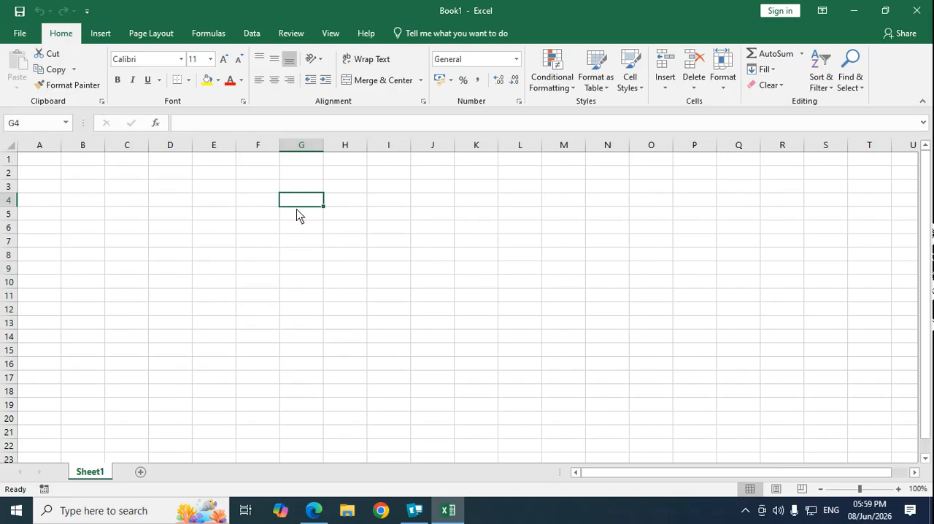
# Step: Move the active cell from G4 to F6, select F4, E4 and D4, and return to F6
pyautogui.press('Down')
pyautogui.press('Down')
pyautogui.press('Left')
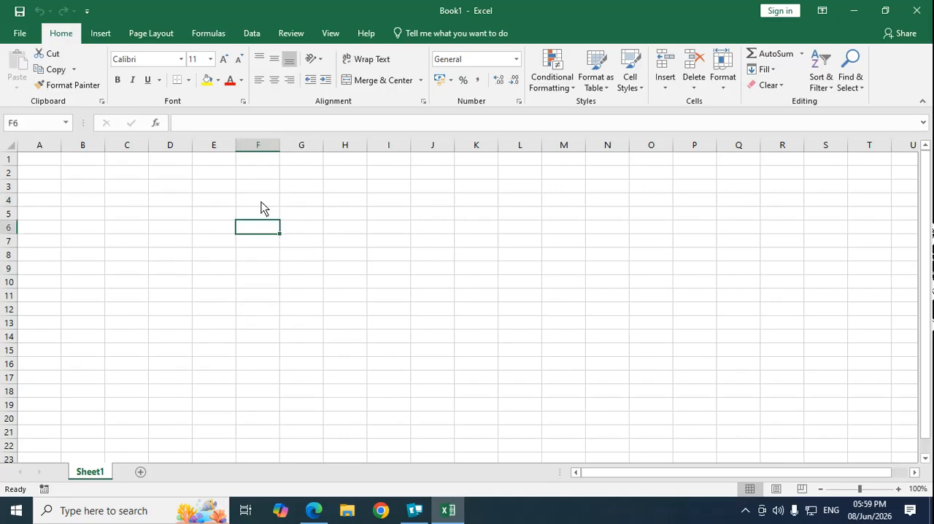
pyautogui.click(262, 201)
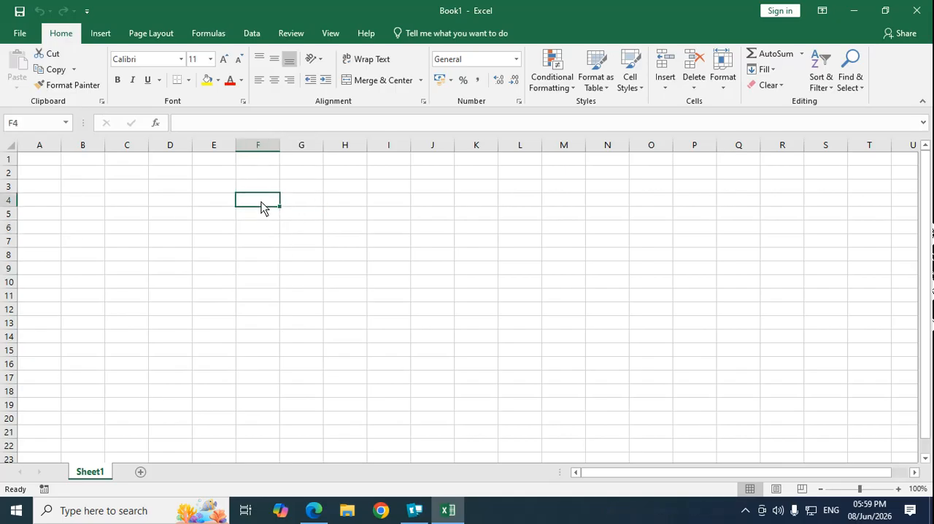
pyautogui.click(202, 200)
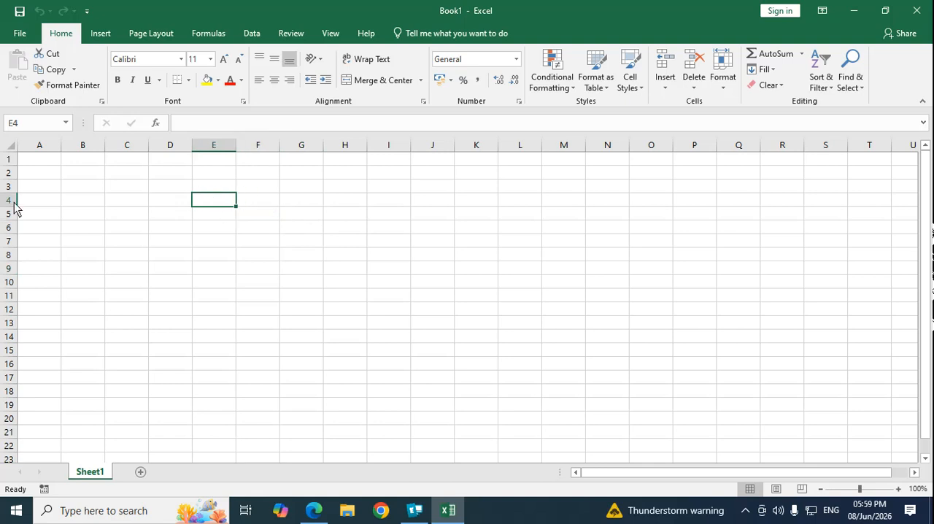
pyautogui.click(171, 202)
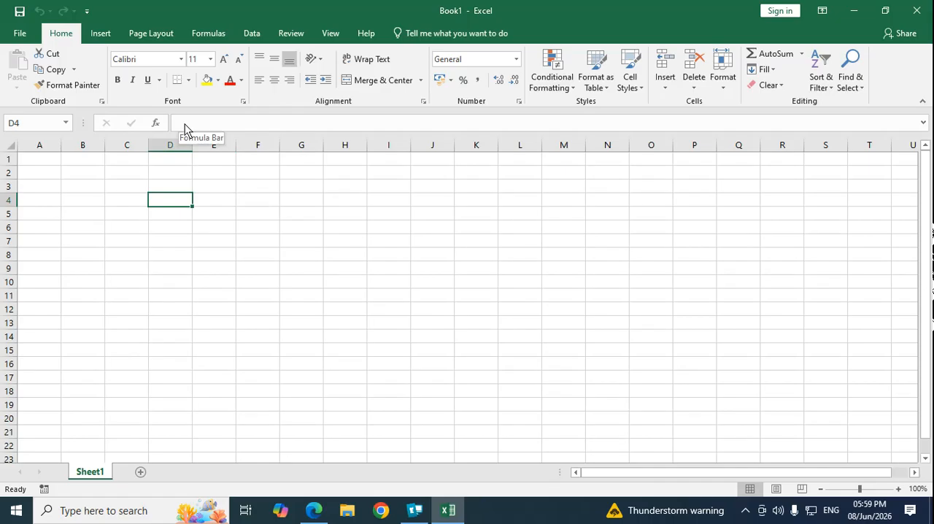
pyautogui.click(260, 232)
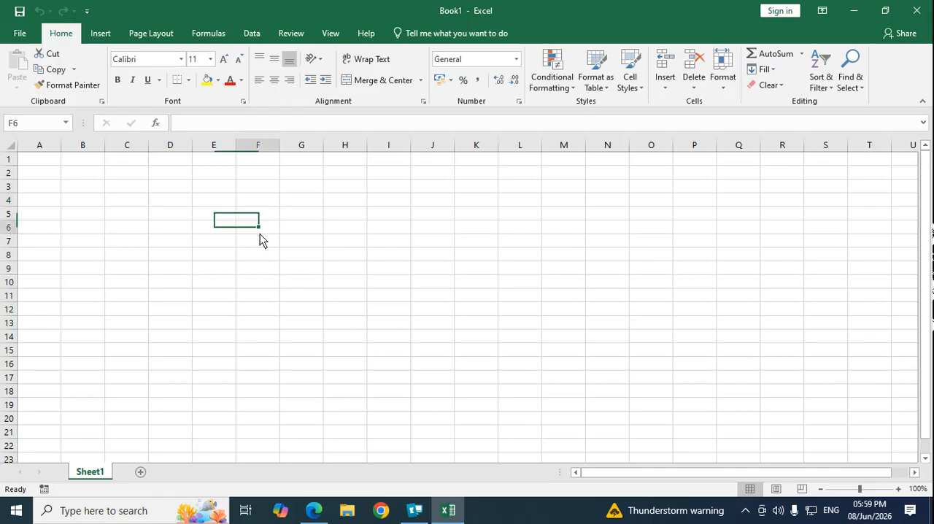
# Step: Jump from the first row to the last row of column A and examine the final row number
pyautogui.click(45, 171)
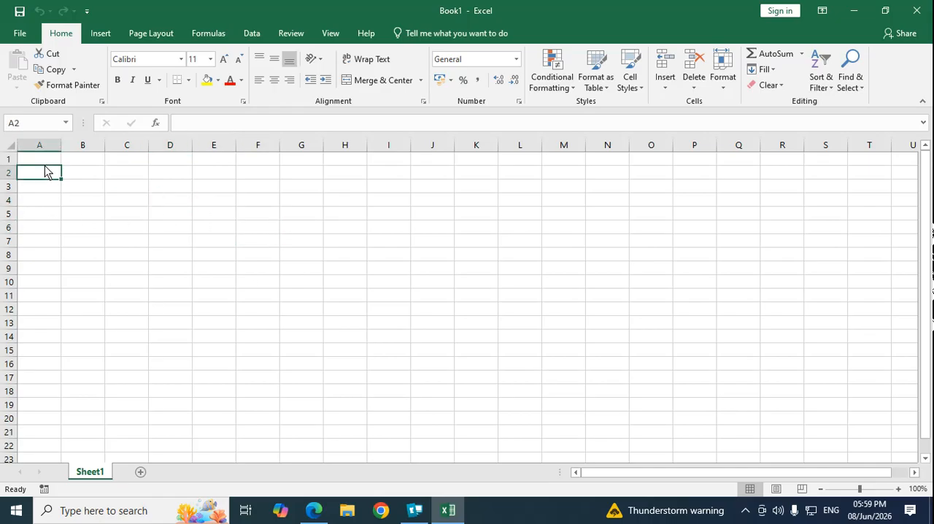
pyautogui.hotkey('ctrl', 'Up')
pyautogui.hotkey('ctrl', 'Down')
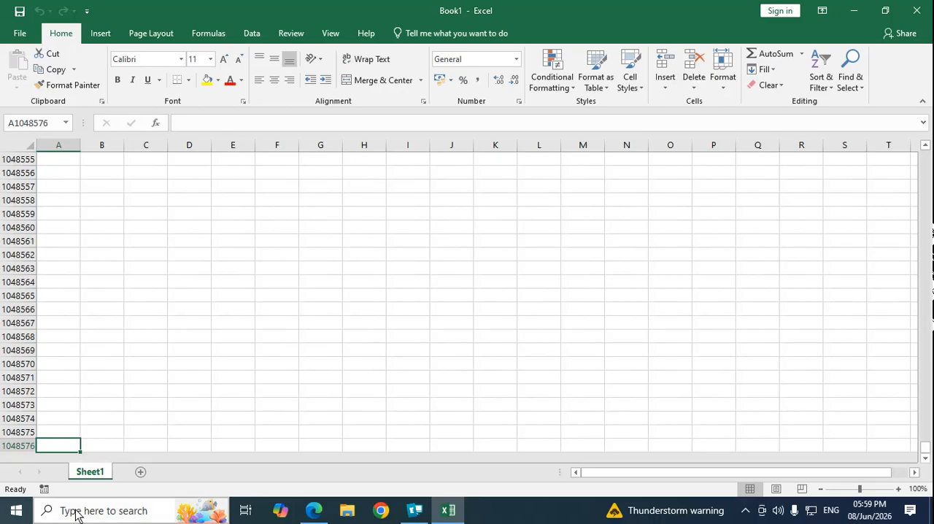
pyautogui.click(130, 421)
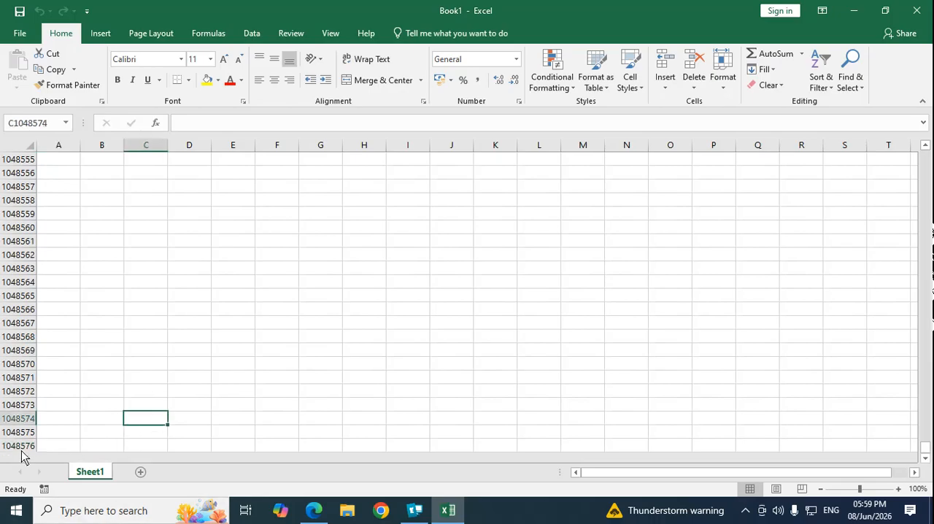
pyautogui.click(56, 444)
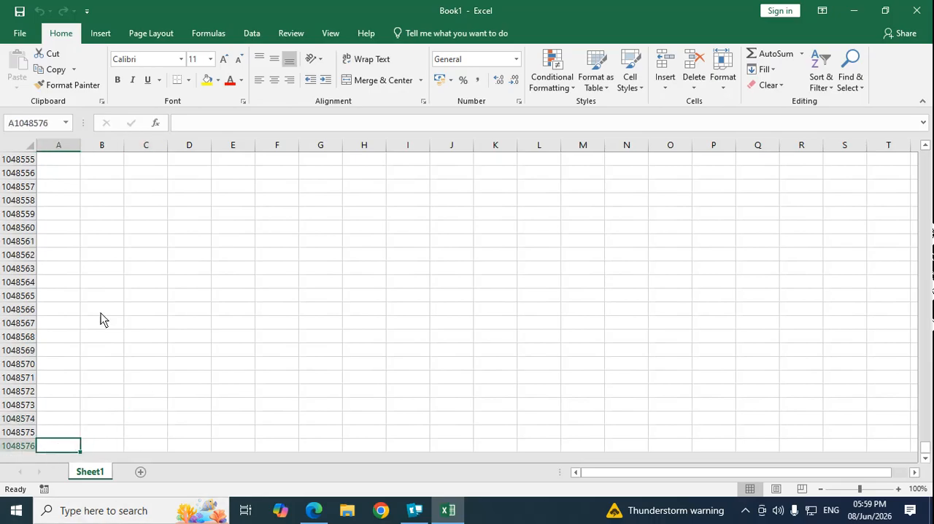
# Step: Return to the top of column A and enter the headings Roll No in A4 and Name in B4
pyautogui.hotkey('ctrl', 'Up')
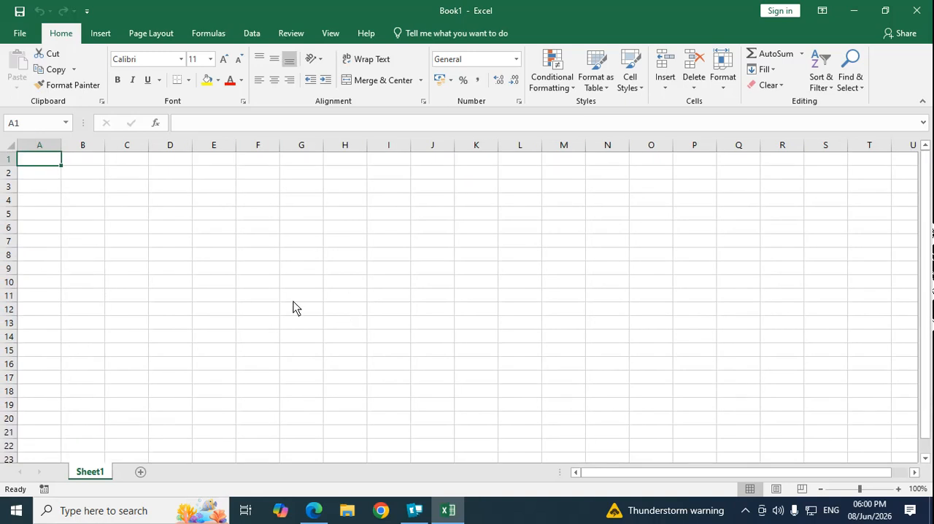
pyautogui.click(36, 200)
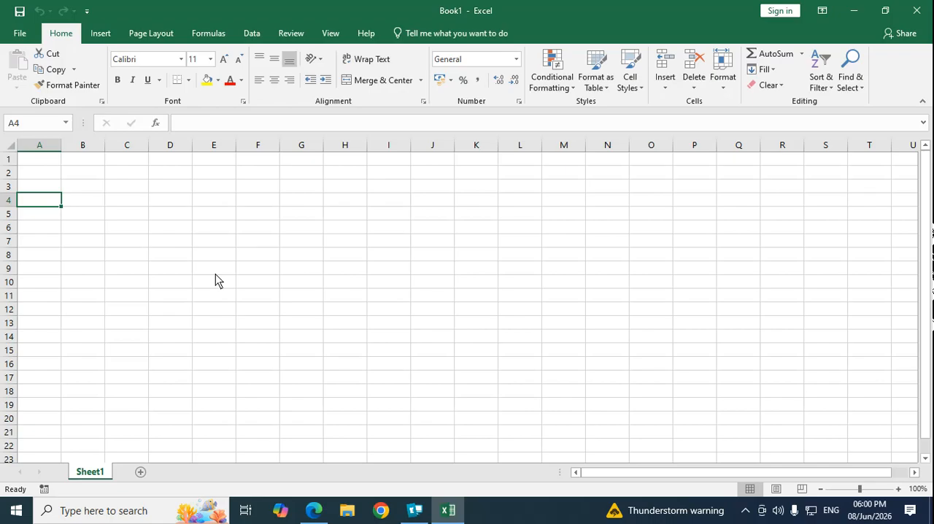
pyautogui.write('Roll No')
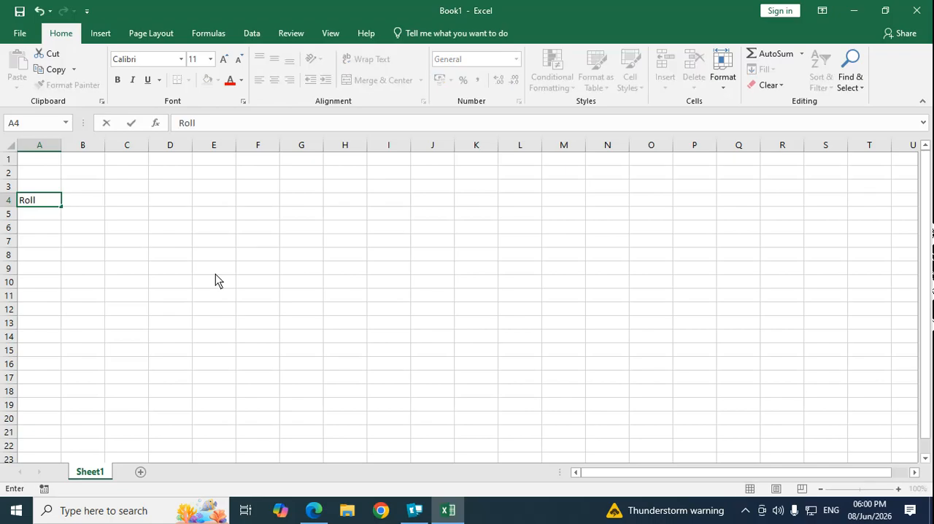
pyautogui.press('Tab')
pyautogui.write('Name')
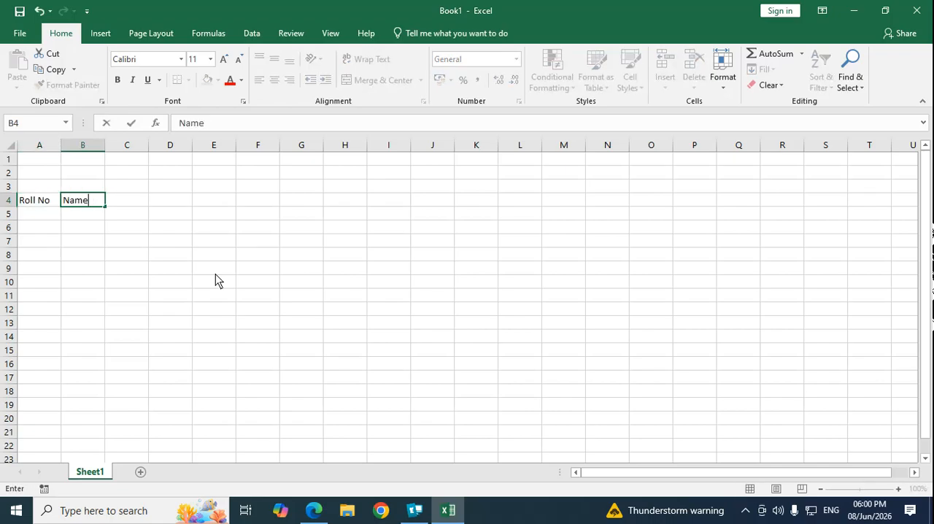
pyautogui.press('Tab')
# Step: Enter the subject headings Marathi, Hindi, English and Maths in cells C4 to F4
pyautogui.write('Marathi')
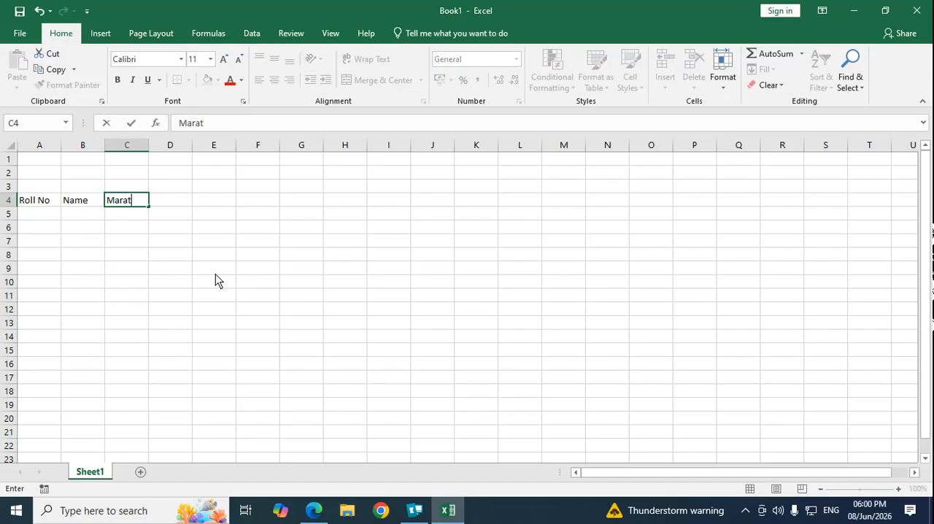
pyautogui.press('Tab')
pyautogui.write('Hindi')
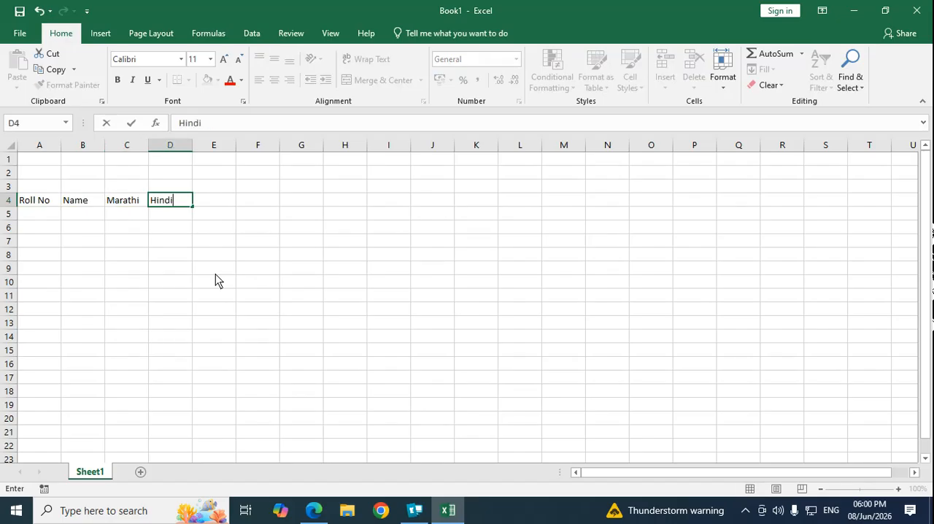
pyautogui.press('Tab')
pyautogui.write('English')
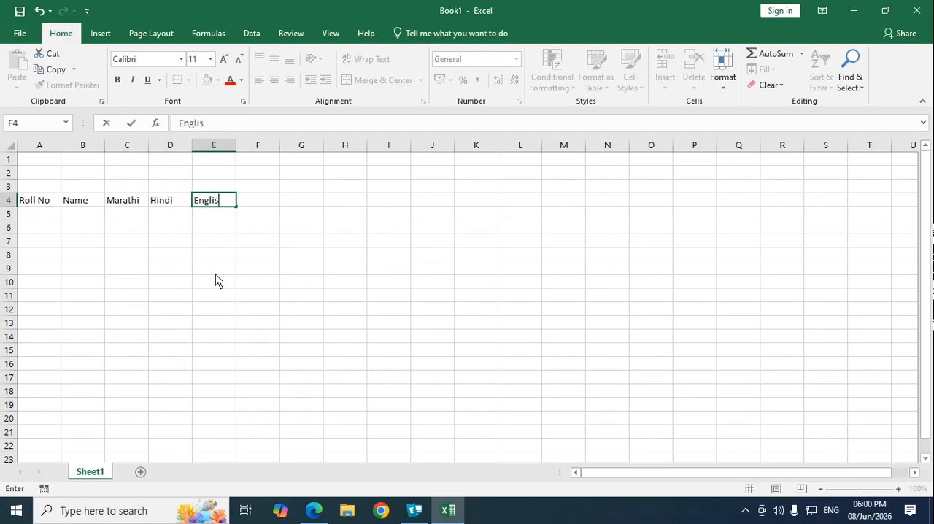
pyautogui.press('Tab')
pyautogui.write('Maths')
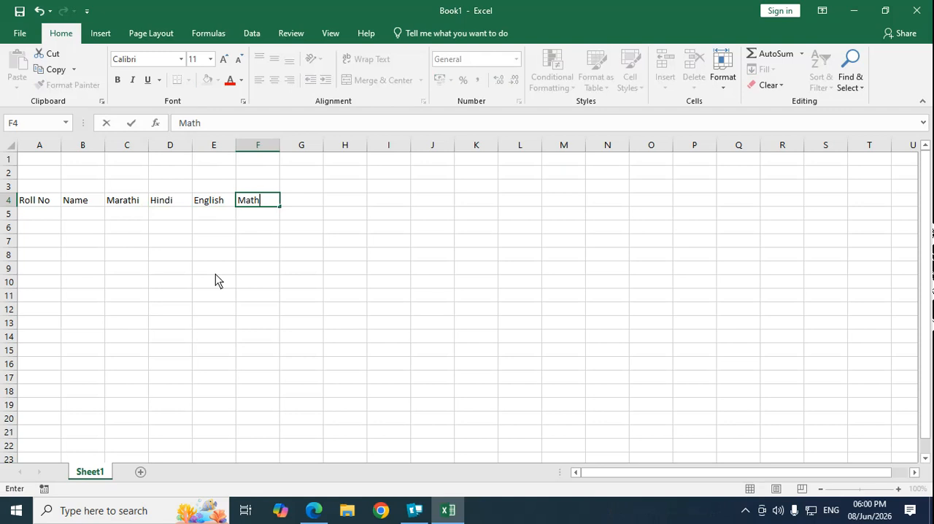
pyautogui.press('Tab')
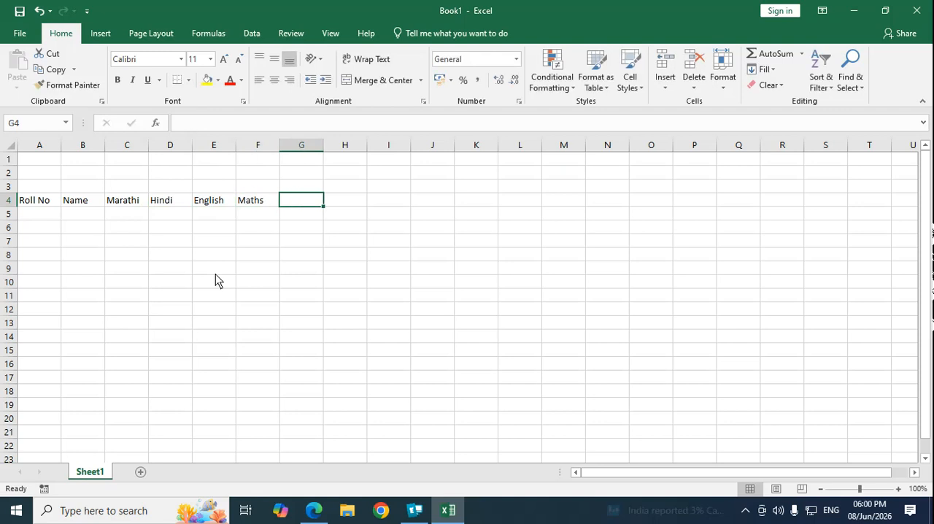
# Step: Enter the headings ECO, OC, SP and Accounts in cells G4 to J4
pyautogui.write('ECO')
pyautogui.press('Tab')
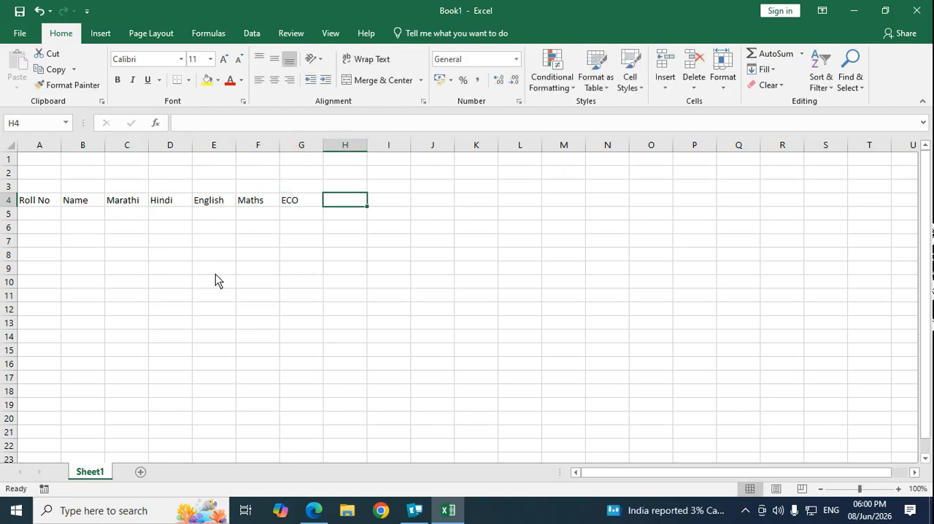
pyautogui.write('OC')
pyautogui.press('Tab')
pyautogui.write('S')
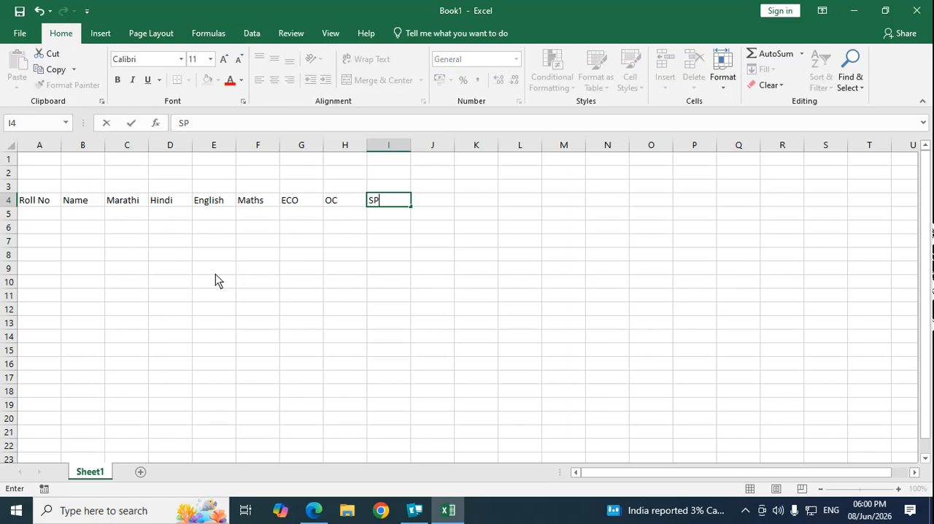
pyautogui.press('Tab')
pyautogui.write('Acc')
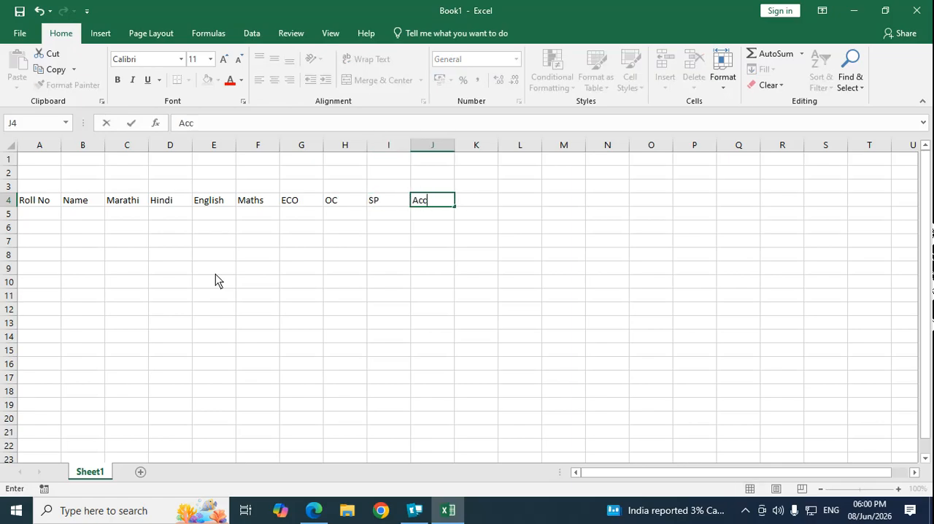
pyautogui.press('Return')
# Step: Clear the Hindi heading from cell D4
pyautogui.press('Up')
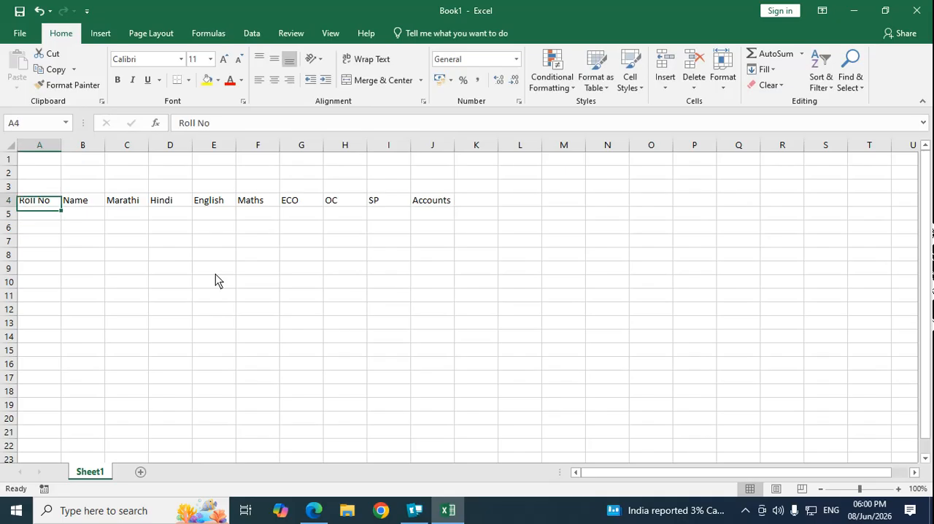
pyautogui.press('Right')
pyautogui.press('Right')
pyautogui.press('Right')
pyautogui.press('BackSpace')
pyautogui.hotkey('ctrl', 'Return')
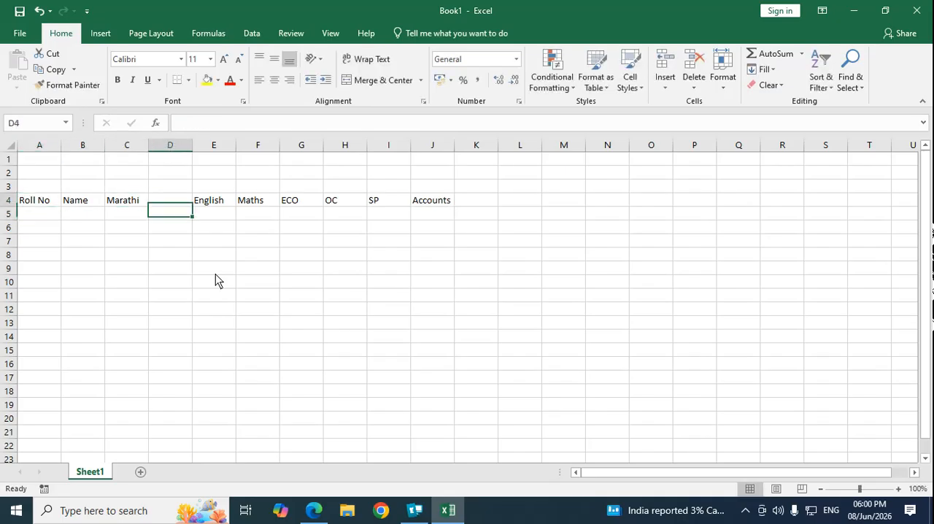
# Step: Move the headings English through Accounts from E4:J4 one column back so they start in D4
pyautogui.press('Right')
pyautogui.hotkey('shift', 'Right')
pyautogui.hotkey('shift', 'Right')
pyautogui.hotkey('shift', 'Right')
pyautogui.hotkey('shift', 'Right')
pyautogui.hotkey('shift', 'Right')
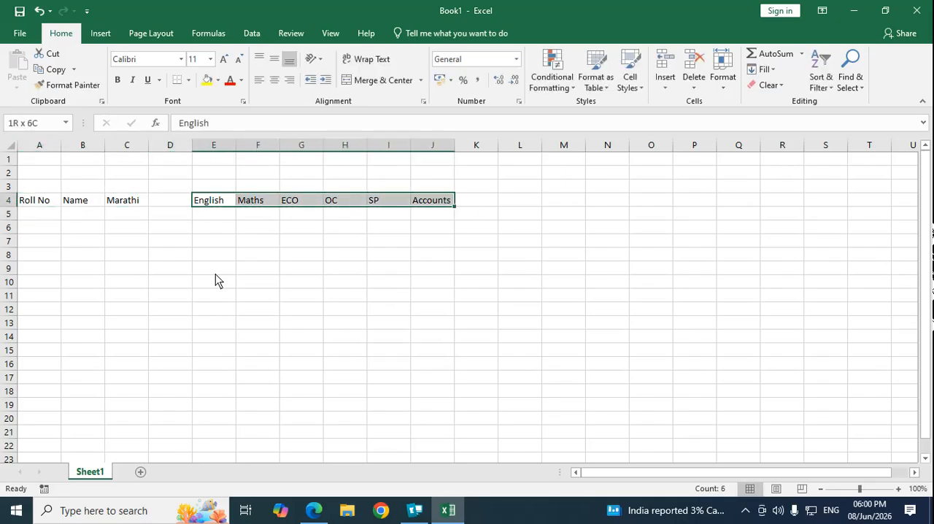
pyautogui.hotkey('ctrl', 'x')
pyautogui.press('Left')
pyautogui.hotkey('ctrl', 'v')
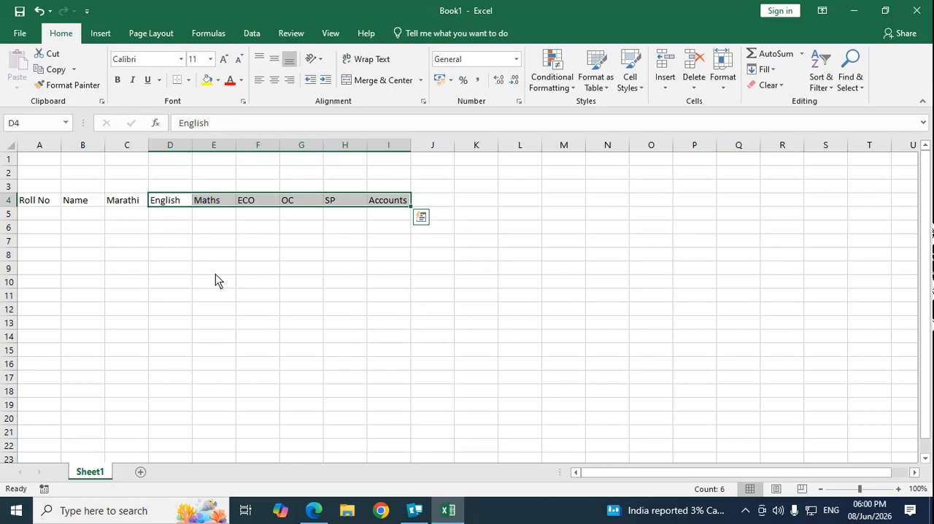
pyautogui.press('Escape')
# Step: Enter the heading Total in J4, directly after Accounts
pyautogui.press('Down')
pyautogui.press('Right')
pyautogui.press('Right')
pyautogui.press('Right')
pyautogui.press('Right')
pyautogui.press('Right')
pyautogui.press('Right')
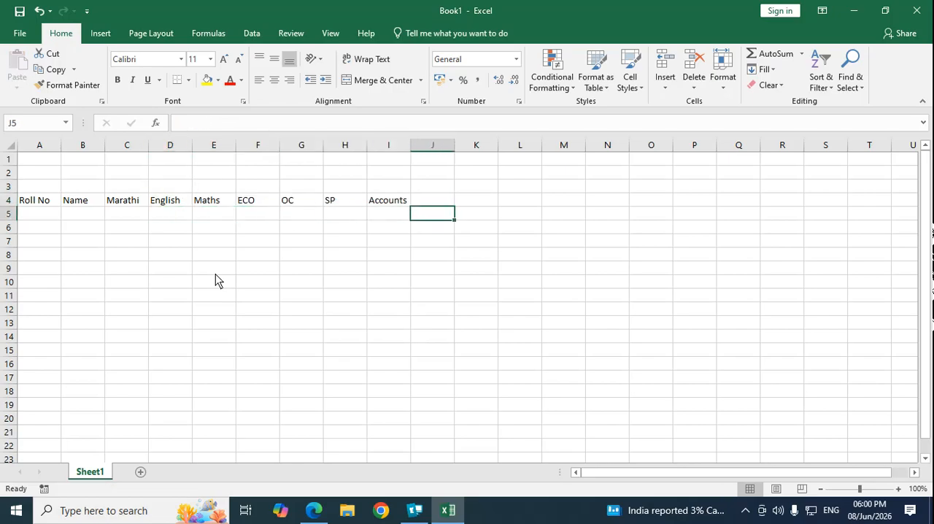
pyautogui.press('Up')
pyautogui.write('Tota')
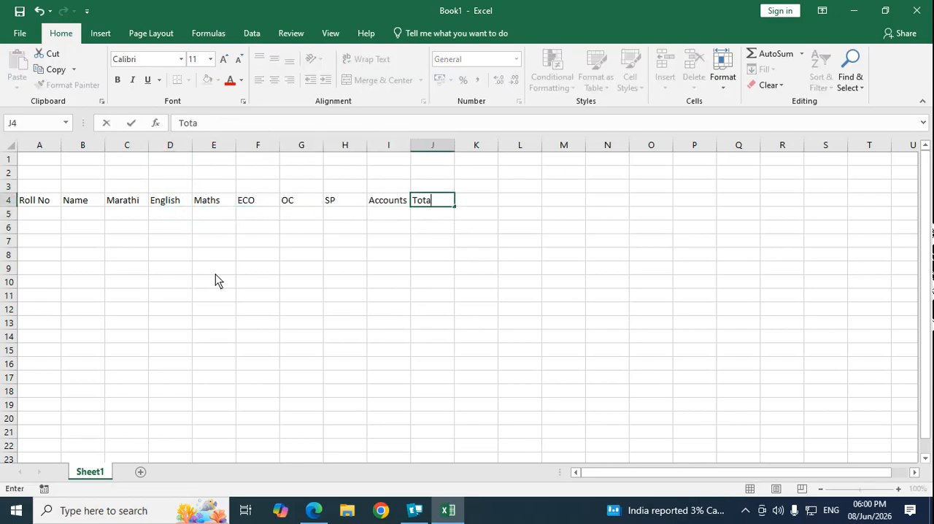
pyautogui.write('l')
pyautogui.press('Return')
# Step: Enter the roll numbers 101 in A5 and 102 in A6 under the Roll No heading
pyautogui.press('Left')
pyautogui.press('Left')
pyautogui.press('Left')
pyautogui.press('Left')
pyautogui.press('Left')
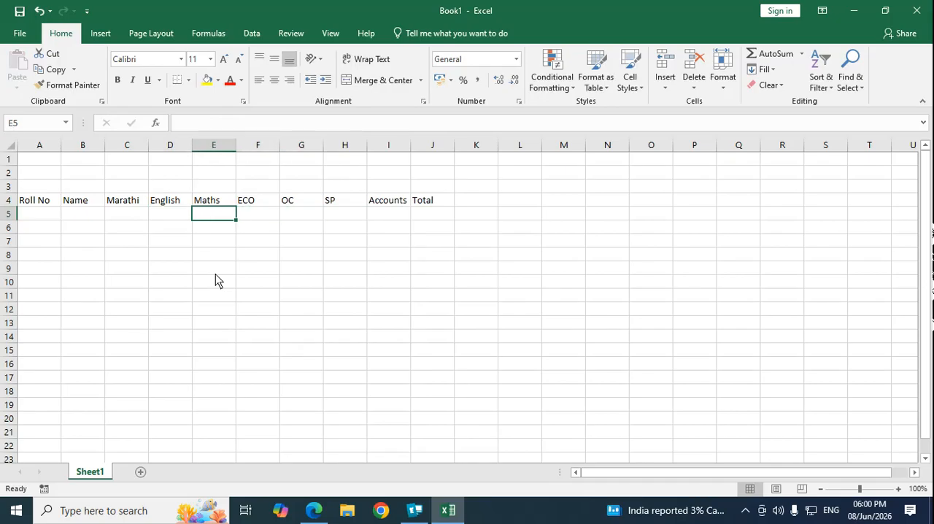
pyautogui.press('Left')
pyautogui.press('Left')
pyautogui.press('Left')
pyautogui.press('Left')
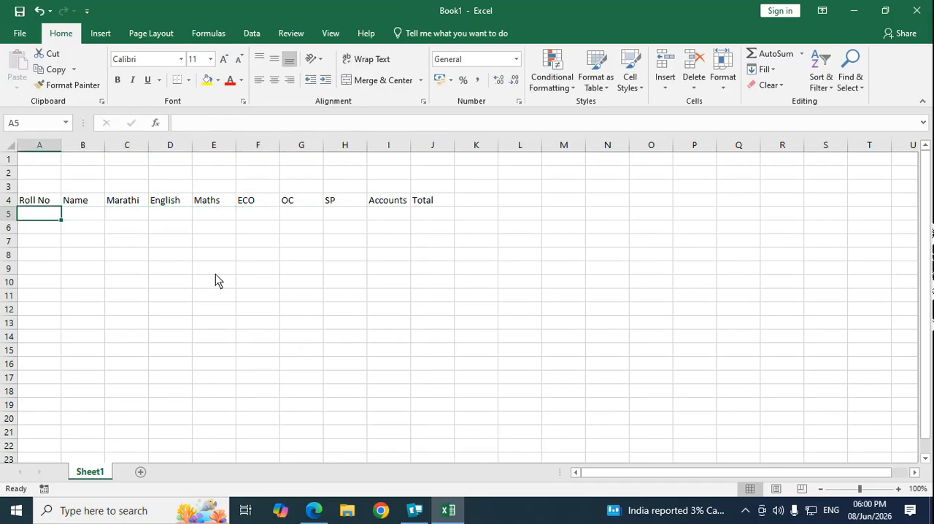
pyautogui.write('101')
pyautogui.press('Return')
pyautogui.write('10')
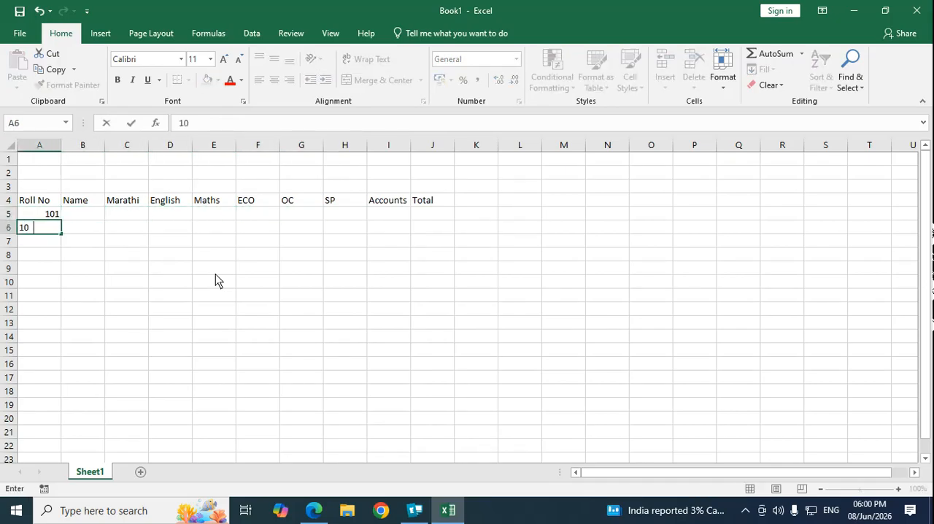
pyautogui.write('2')
pyautogui.press('Return')
# Step: Clear the roll numbers in A5 and A6, and enter 101 and 102 there again
pyautogui.press('Up')
pyautogui.press('Up')
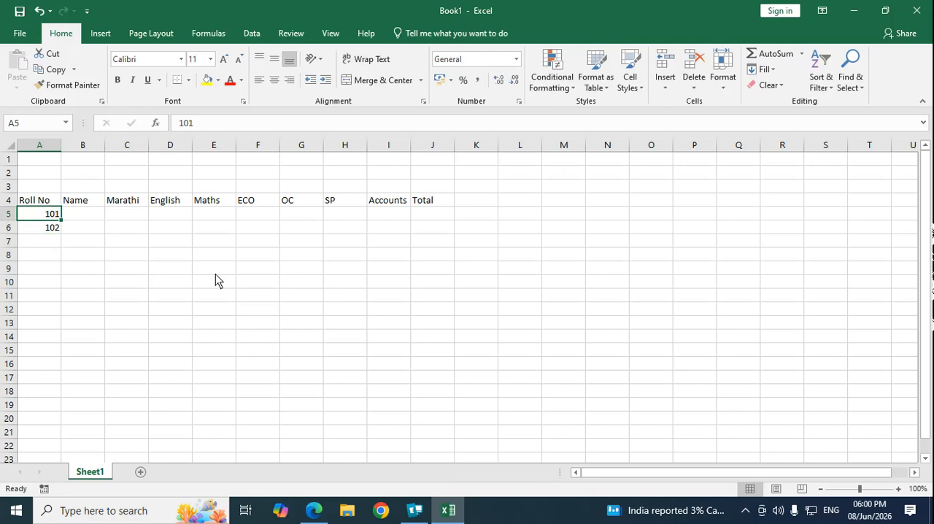
pyautogui.press('Delete')
pyautogui.press('Down')
pyautogui.press('Delete')
pyautogui.press('Up')
pyautogui.write('101')
pyautogui.press('Return')
pyautogui.write('102')
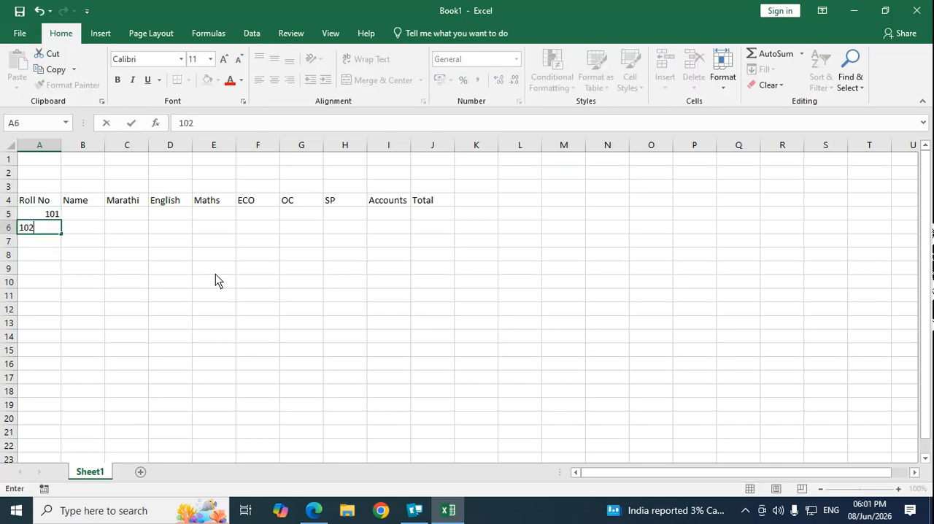
pyautogui.press('Return')
# Step: Try filling the roll numbers down A5:A10 with a Fill Series of type AutoFill, and undo the fill
pyautogui.press('Up')
pyautogui.press('Up')
pyautogui.hotkey('shift', 'Down')
pyautogui.hotkey('shift', 'Down')
pyautogui.hotkey('shift', 'Down')
pyautogui.hotkey('shift', 'Down')
pyautogui.hotkey('shift', 'Down')
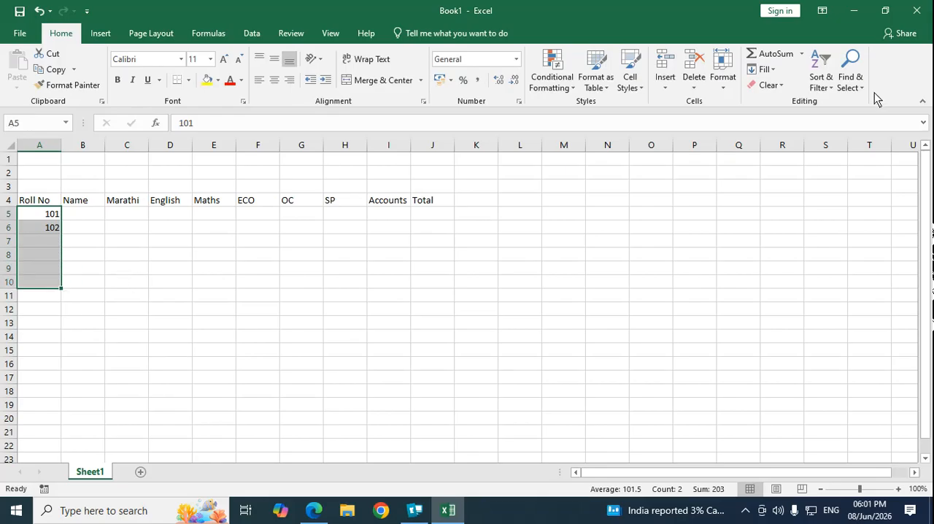
pyautogui.click(771, 70)
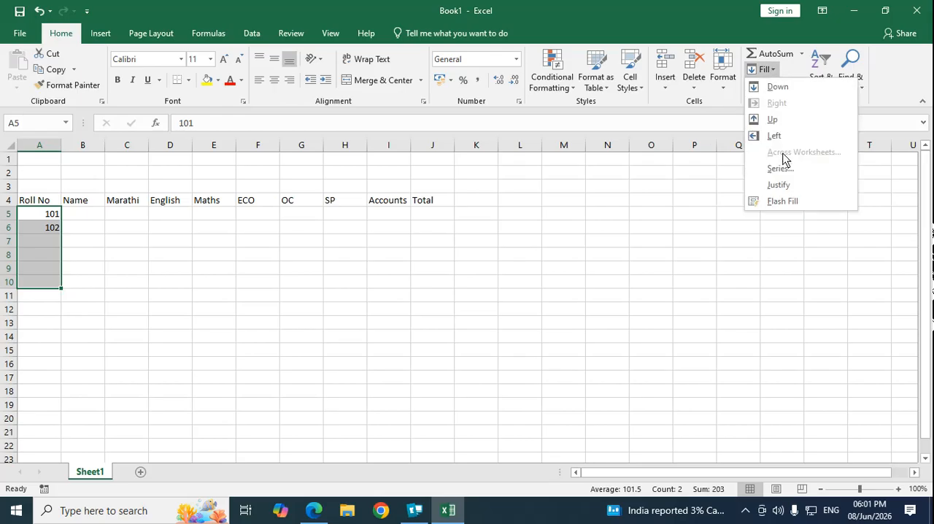
pyautogui.click(780, 171)
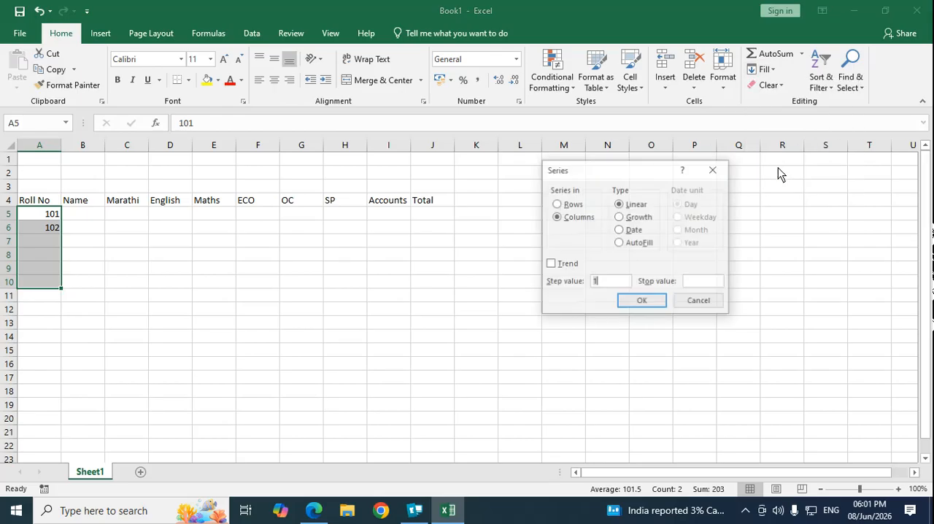
pyautogui.click(620, 243)
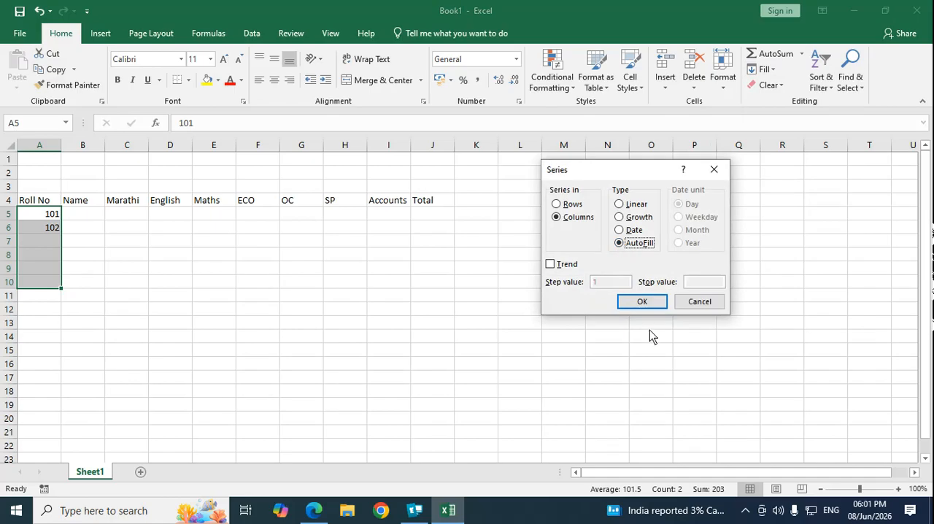
pyautogui.click(650, 303)
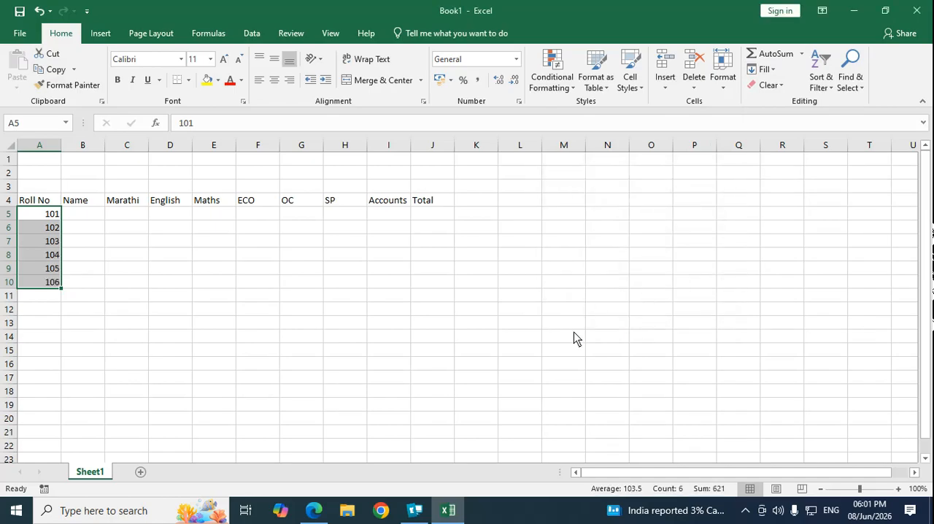
pyautogui.hotkey('ctrl', 'z')
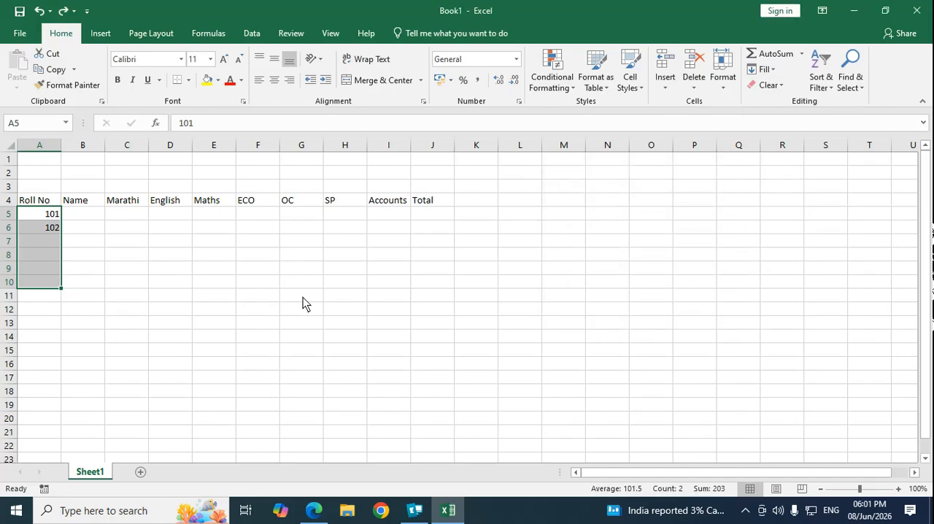
pyautogui.click(172, 278)
# Step: Extend the roll numbers through A5:A10 up to 106 using a Fill Series in columns with type AutoFill
pyautogui.moveTo(42, 214); pyautogui.dragTo(44, 279)
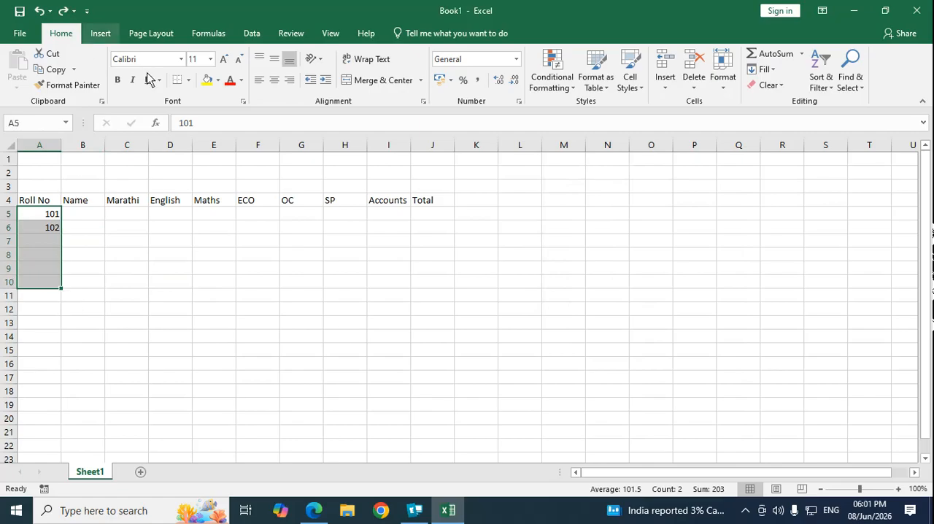
pyautogui.click(776, 69)
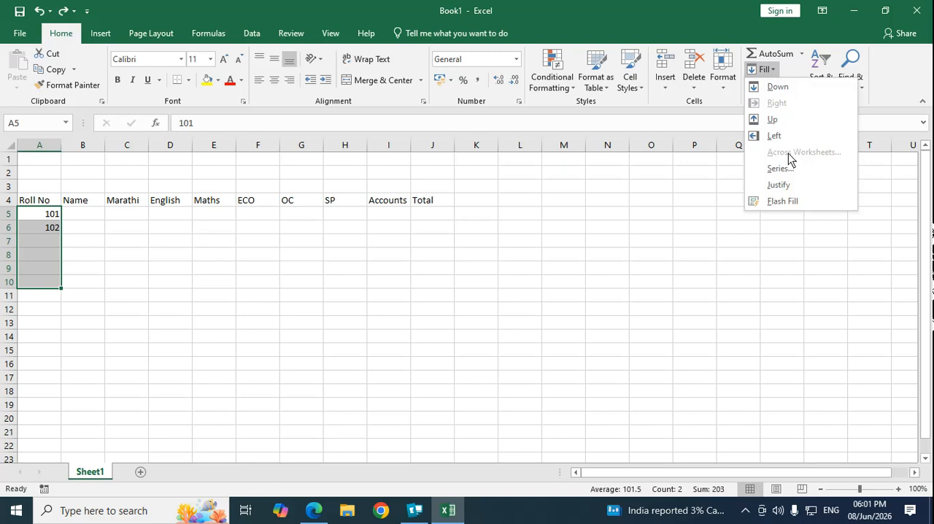
pyautogui.click(788, 172)
pyautogui.click(620, 244)
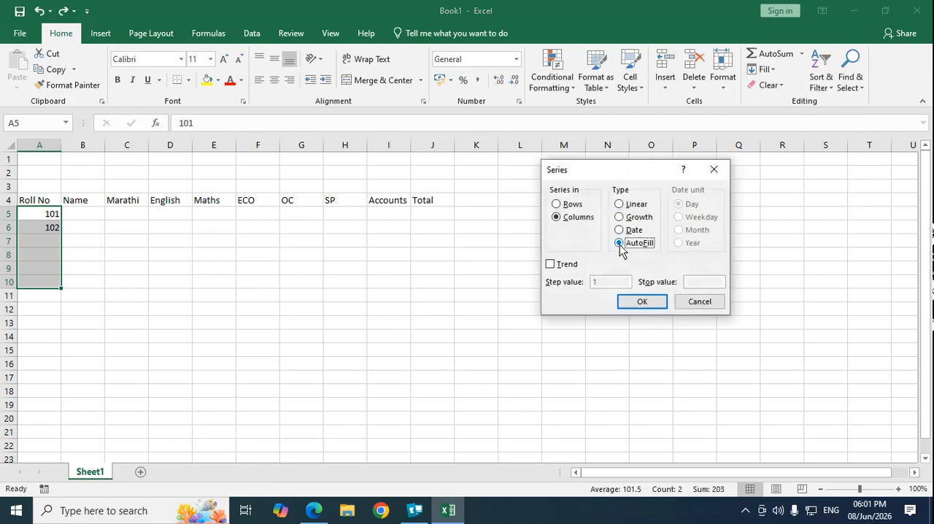
pyautogui.click(643, 302)
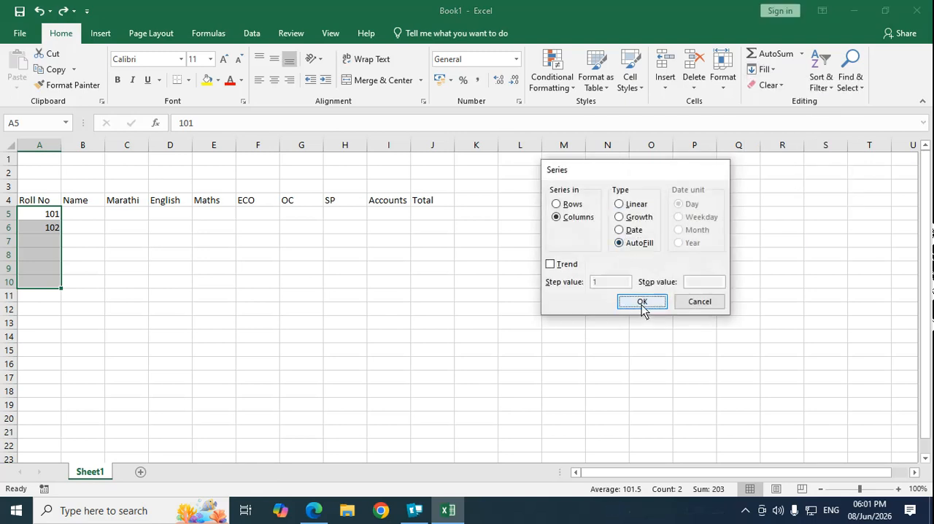
pyautogui.click(170, 314)
# Step: Enter the first student's name in B5, beside roll number 101
pyautogui.click(84, 215)
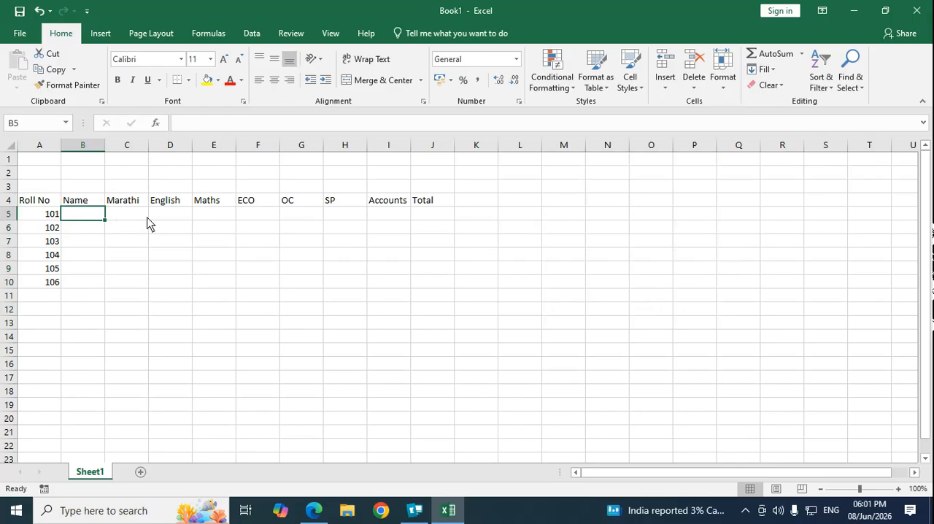
pyautogui.write('Seeta')
pyautogui.press('Return')
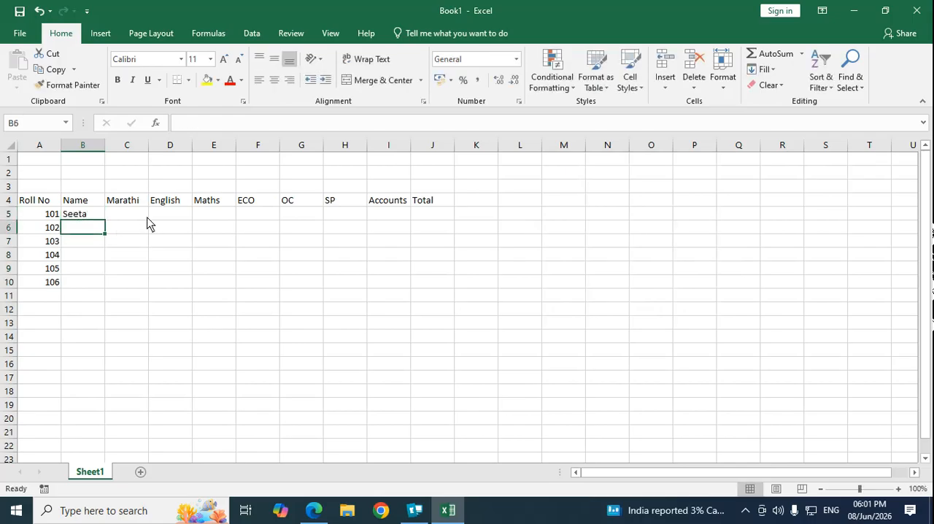
# Step: Enter the remaining four students' names in B6:B9, beside roll numbers 102 to 105
pyautogui.write('Geeta')
pyautogui.press('Return')
pyautogui.write('Ne')
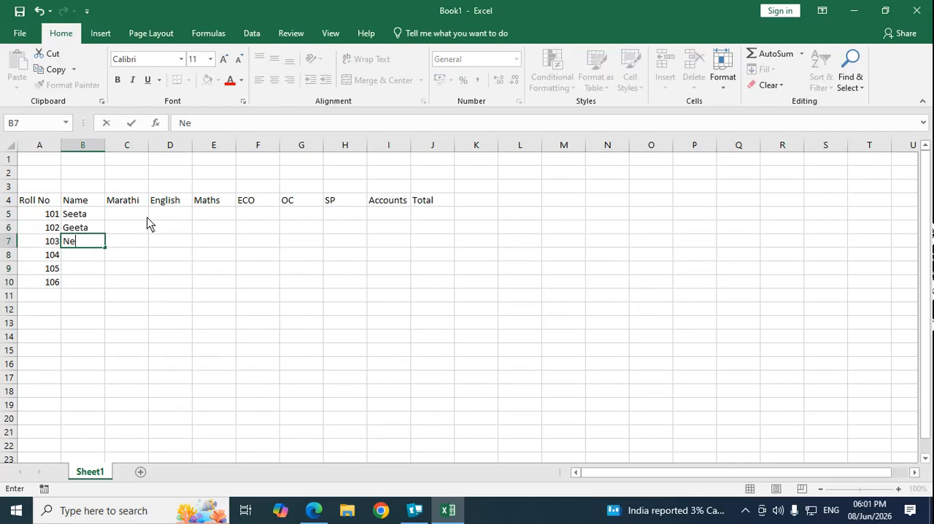
pyautogui.write('eta')
pyautogui.press('Return')
pyautogui.write('Meeta')
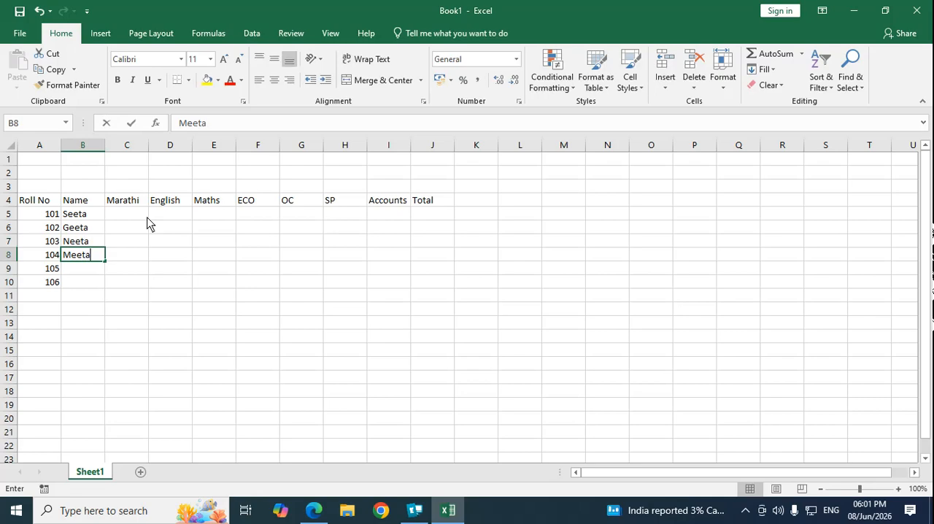
pyautogui.press('Return')
pyautogui.write('Sunita')
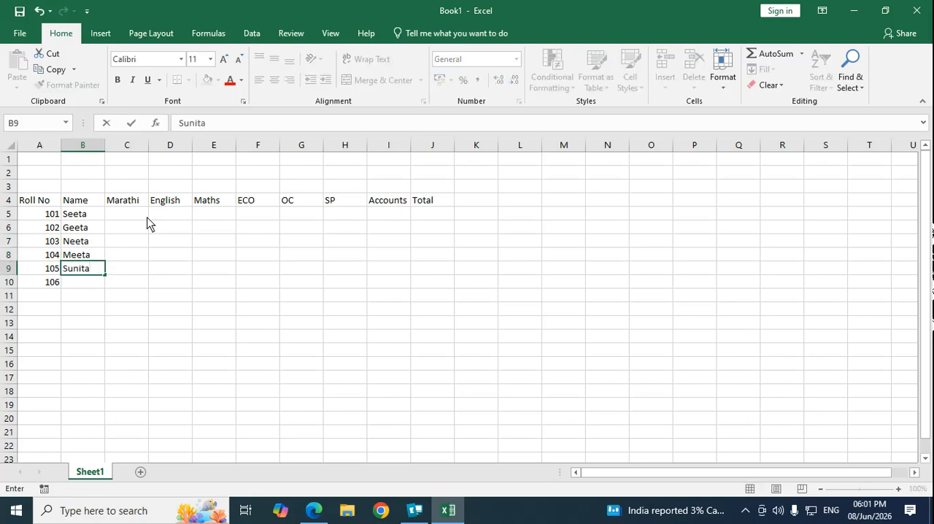
pyautogui.press('Return')
# Step: Clear the surplus roll number 106 from A10
pyautogui.press('Up')
pyautogui.press('Up')
pyautogui.press('Up')
pyautogui.press('Up')
pyautogui.press('Up')
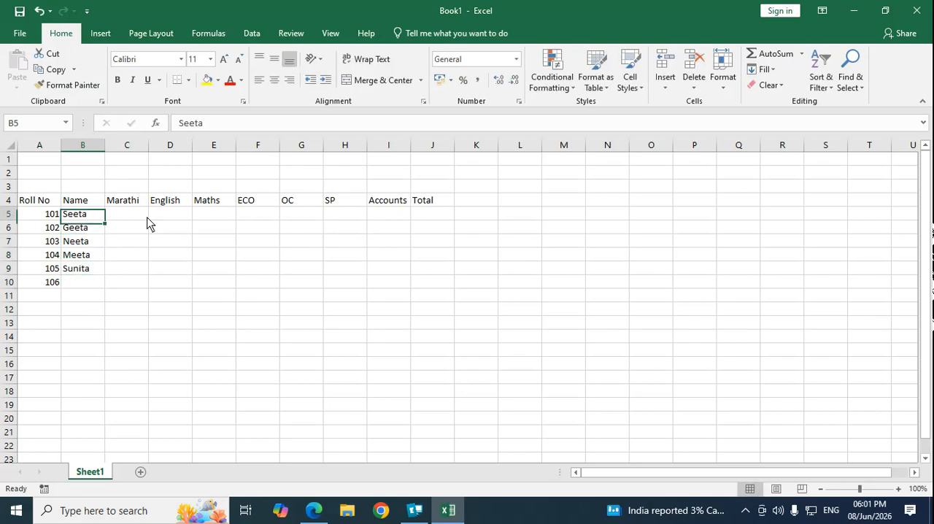
pyautogui.press('Down')
pyautogui.press('Down')
pyautogui.press('Down')
pyautogui.press('Down')
pyautogui.press('Down')
pyautogui.press('Down')
pyautogui.press('Up')
pyautogui.press('Up')
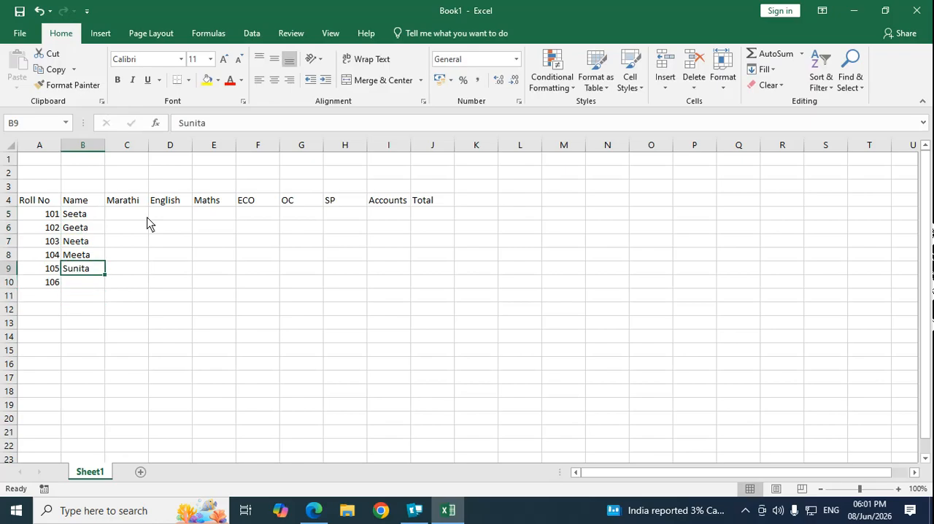
pyautogui.press('Down')
pyautogui.press('Left')
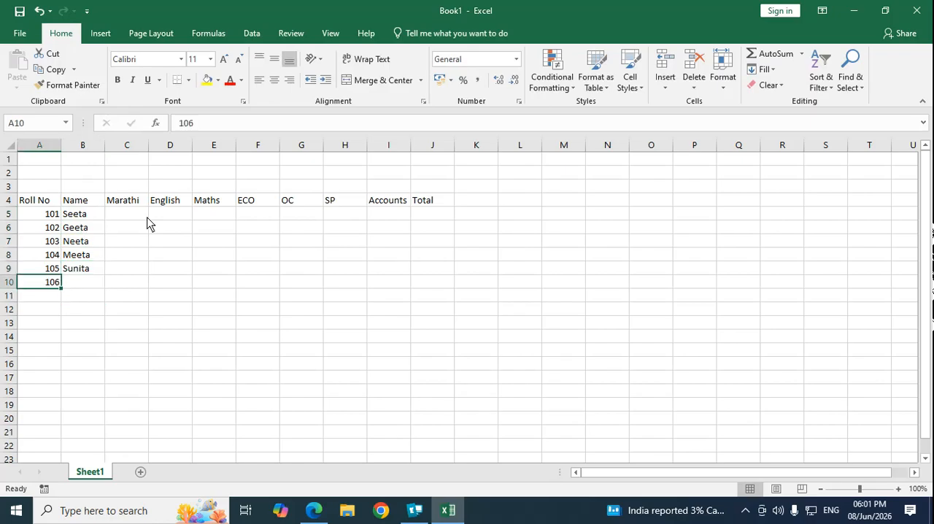
pyautogui.press('BackSpace')
# Step: Enter the Marathi marks 50, 75, 65, 75 and 45 in C5:C9
pyautogui.press('Up')
pyautogui.press('Right')
pyautogui.press('Right')
pyautogui.press('Up')
pyautogui.press('Up')
pyautogui.press('Up')
pyautogui.press('Up')
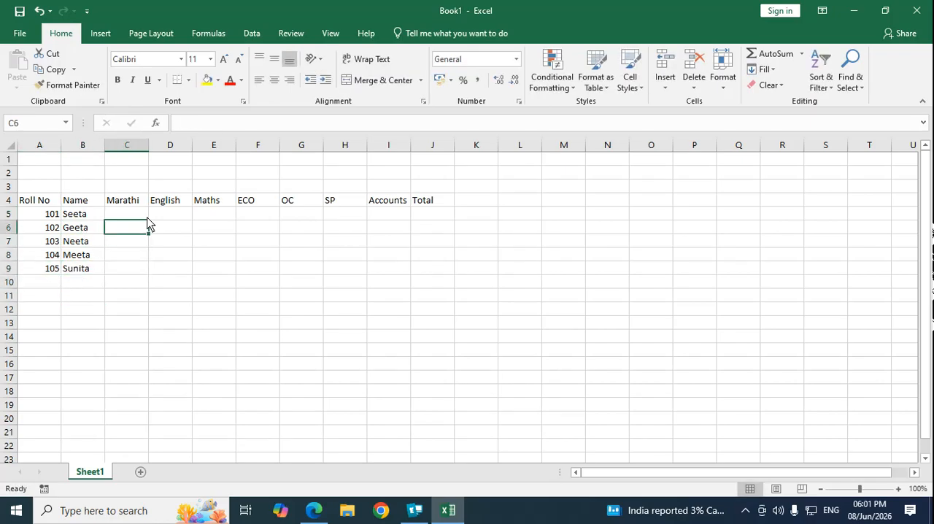
pyautogui.write('50')
pyautogui.press('Return')
pyautogui.write('75')
pyautogui.press('Return')
pyautogui.write('65')
pyautogui.press('Return')
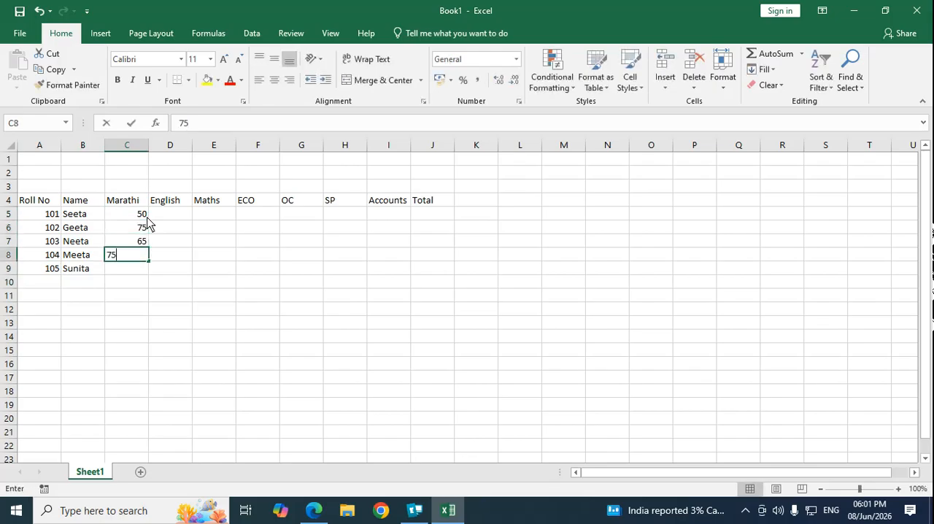
pyautogui.press('Return')
pyautogui.write('45')
pyautogui.press('Return')
# Step: Enter the English marks 35, 32, 30, 85 and 74 in D5:D9
pyautogui.press('Up')
pyautogui.press('Up')
pyautogui.press('Up')
pyautogui.press('Up')
pyautogui.press('Up')
pyautogui.press('Right')
pyautogui.write('35')
pyautogui.press('Return')
pyautogui.write('32')
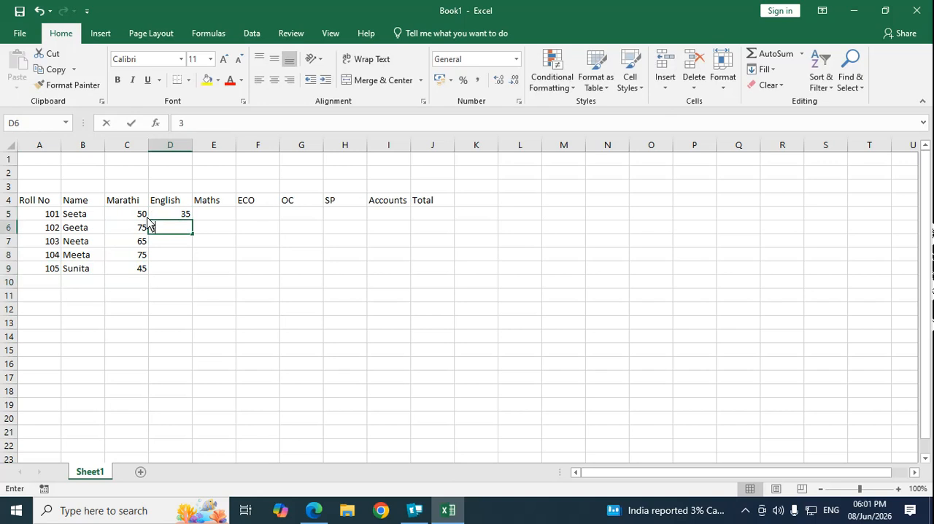
pyautogui.press('Return')
pyautogui.write('30')
pyautogui.press('Return')
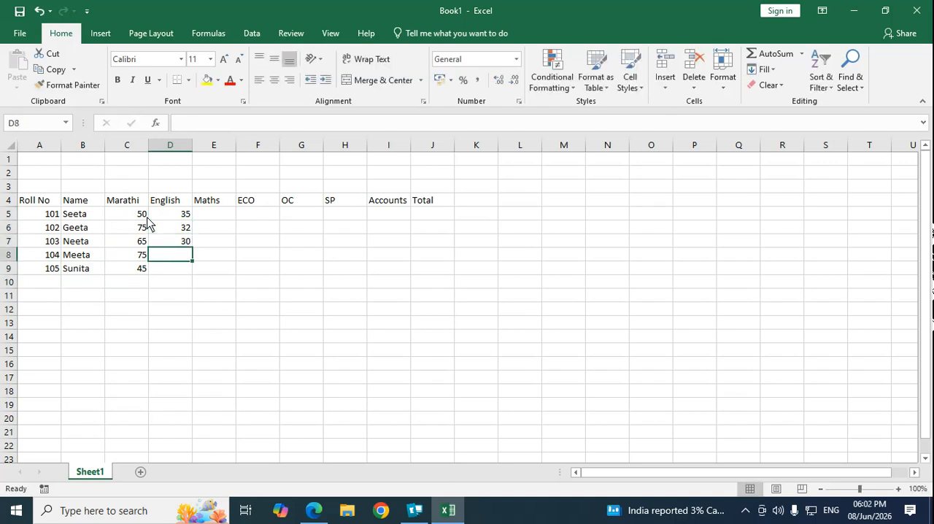
pyautogui.write('85')
pyautogui.press('Return')
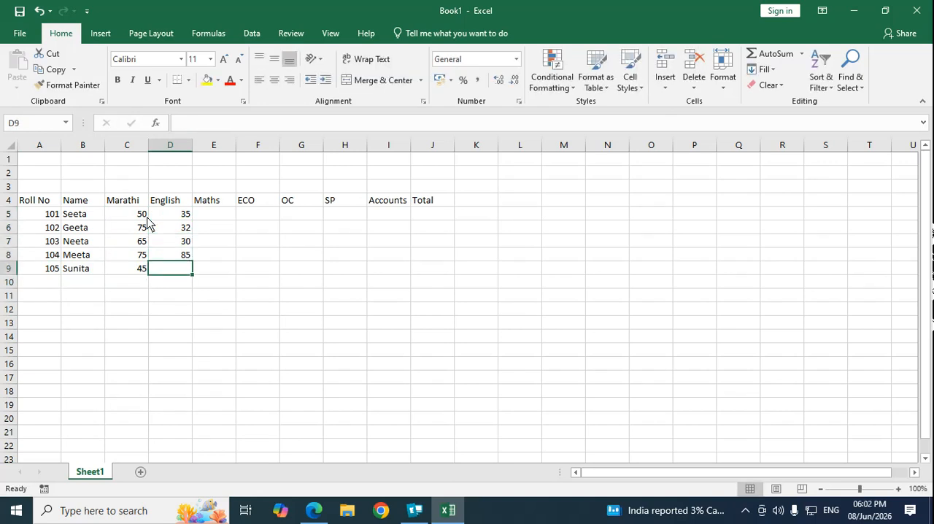
pyautogui.write('74')
pyautogui.press('Return')
# Step: Enter the Maths marks 65, 64, 74, 63 and 60 in E5:E9
pyautogui.press('Up')
pyautogui.press('Up')
pyautogui.press('Up')
pyautogui.press('Up')
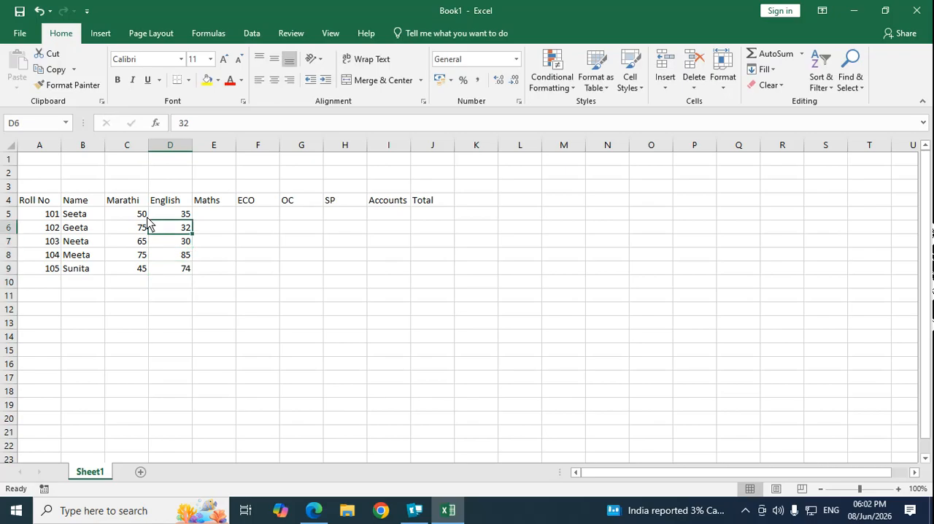
pyautogui.press('Up')
pyautogui.press('Right')
pyautogui.write('65')
pyautogui.press('Return')
pyautogui.write('64')
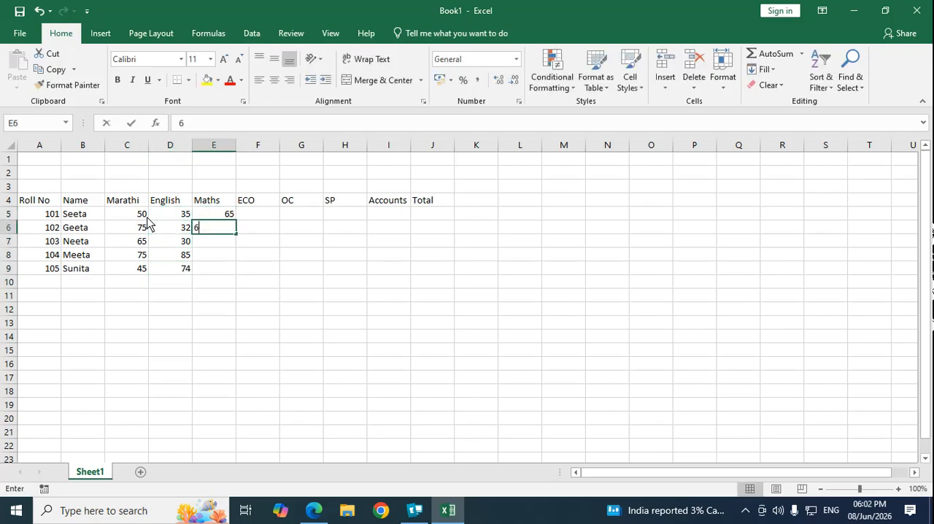
pyautogui.press('Return')
pyautogui.write('74')
pyautogui.press('Return')
pyautogui.write('63')
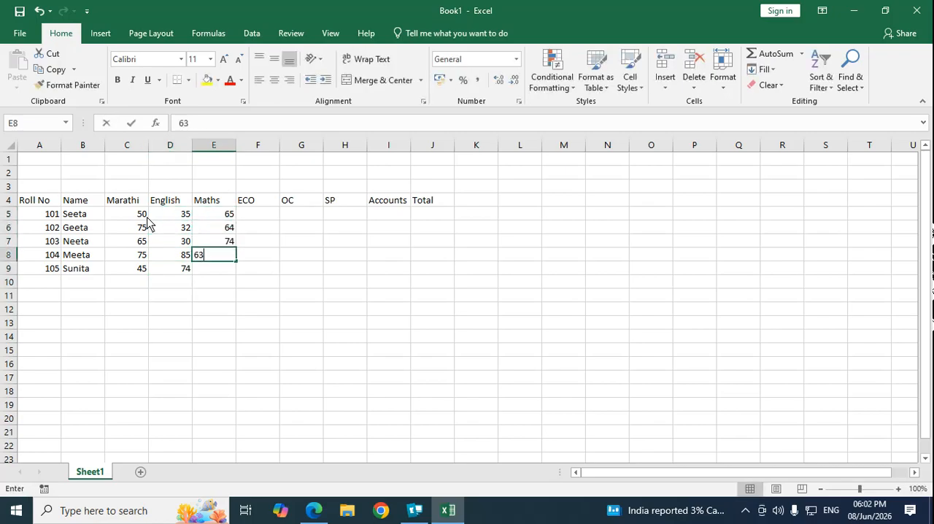
pyautogui.press('Return')
pyautogui.write('60')
pyautogui.press('Return')
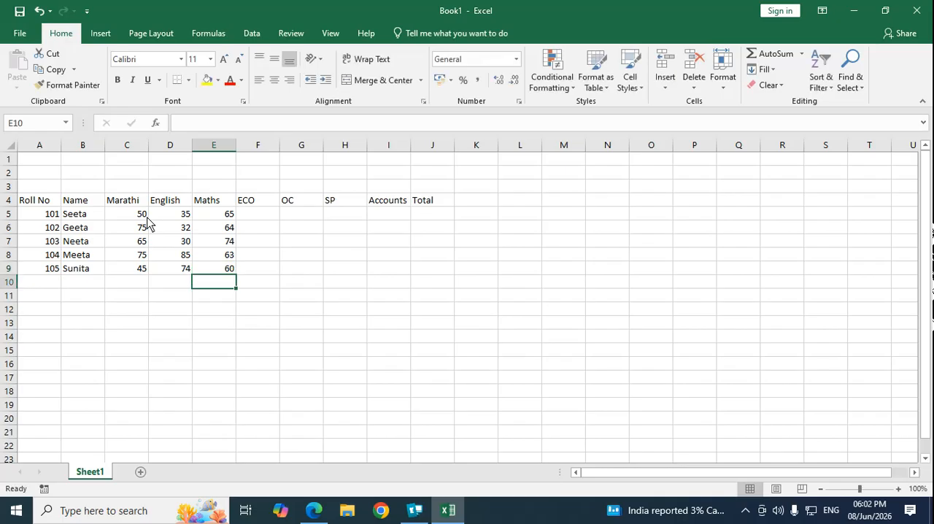
# Step: Enter the ECO marks 45, 65, 72, 78 and 98 in F5:F9
pyautogui.press('Up')
pyautogui.press('Up')
pyautogui.press('Up')
pyautogui.press('Up')
pyautogui.press('Up')
pyautogui.press('Right')
pyautogui.write('45')
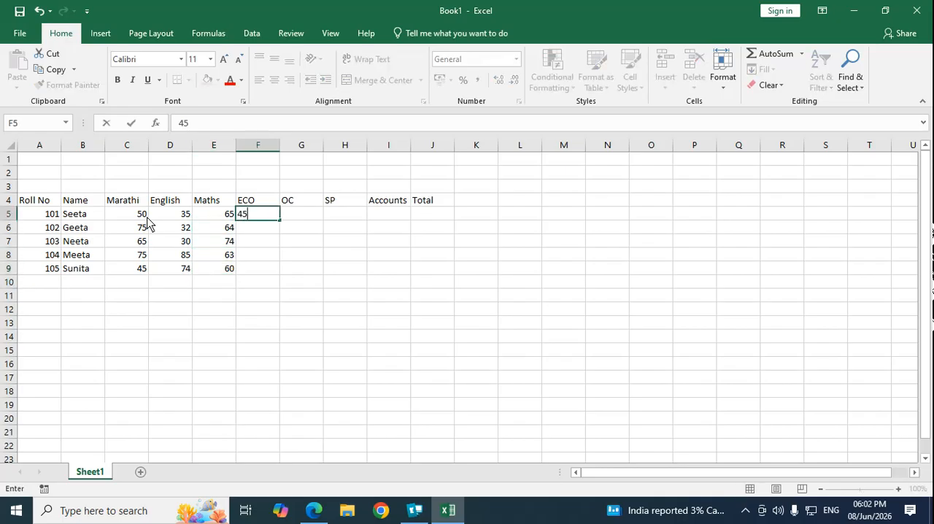
pyautogui.press('Return')
pyautogui.write('65')
pyautogui.press('Return')
pyautogui.write('72')
pyautogui.press('Return')
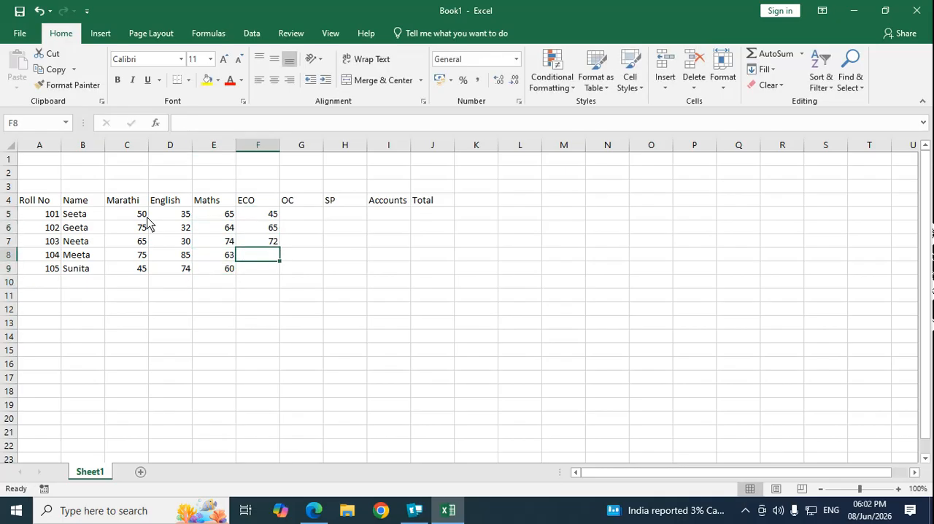
pyautogui.write('78')
pyautogui.press('Return')
pyautogui.write('98')
pyautogui.press('Return')
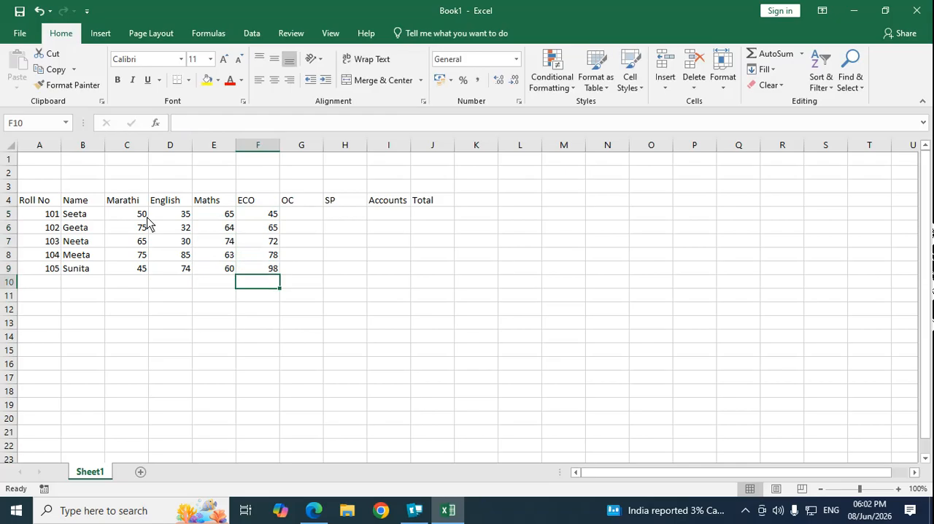
# Step: Enter the OC marks 78, 87, 86, 68 and 64 in G5:G9
pyautogui.press('Up')
pyautogui.press('Up')
pyautogui.press('Up')
pyautogui.press('Up')
pyautogui.press('Up')
pyautogui.press('Right')
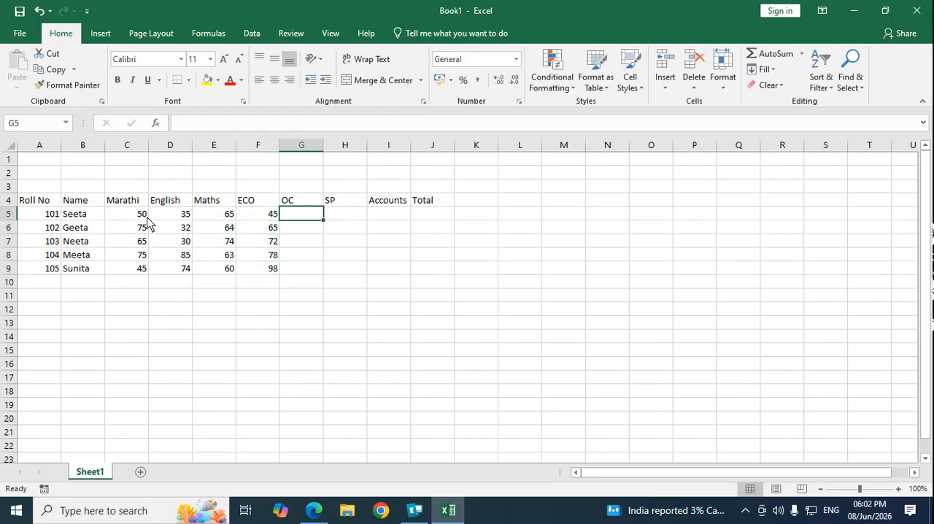
pyautogui.write('78')
pyautogui.press('Return')
pyautogui.write('87')
pyautogui.press('Return')
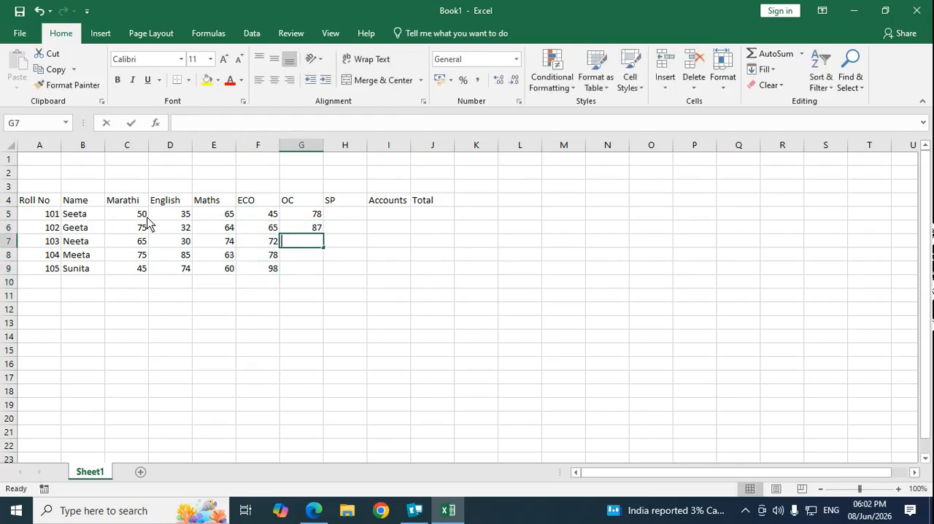
pyautogui.write('86')
pyautogui.press('Return')
pyautogui.write('68')
pyautogui.press('Return')
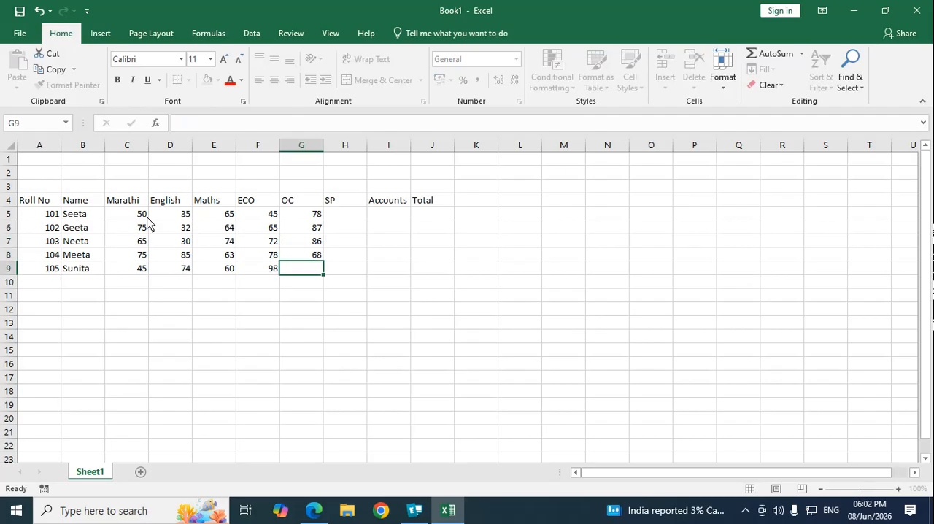
pyautogui.write('64')
pyautogui.press('Return')
# Step: Enter the SP marks 55, 65, 74, 72 and 70 in H5:H9
pyautogui.press('Up')
pyautogui.press('Up')
pyautogui.press('Up')
pyautogui.press('Up')
pyautogui.press('Up')
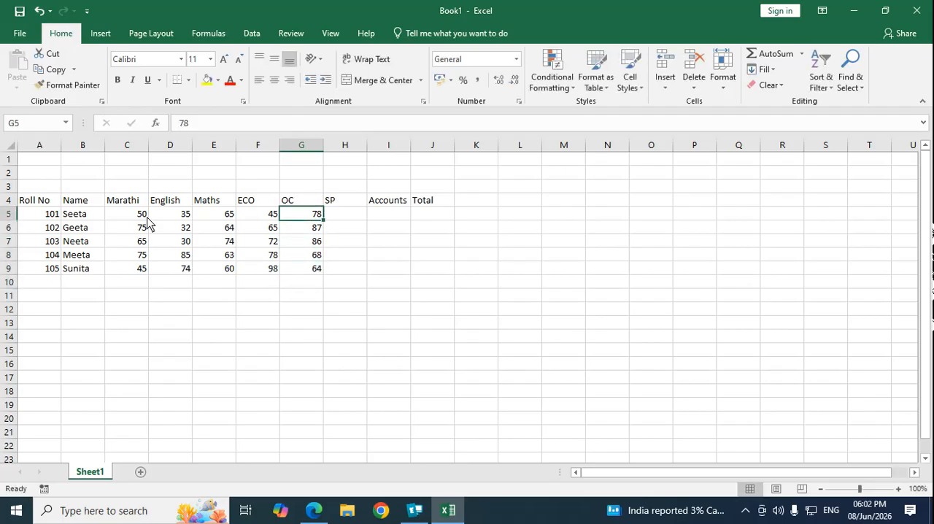
pyautogui.press('Right')
pyautogui.write('4')
pyautogui.press('Return')
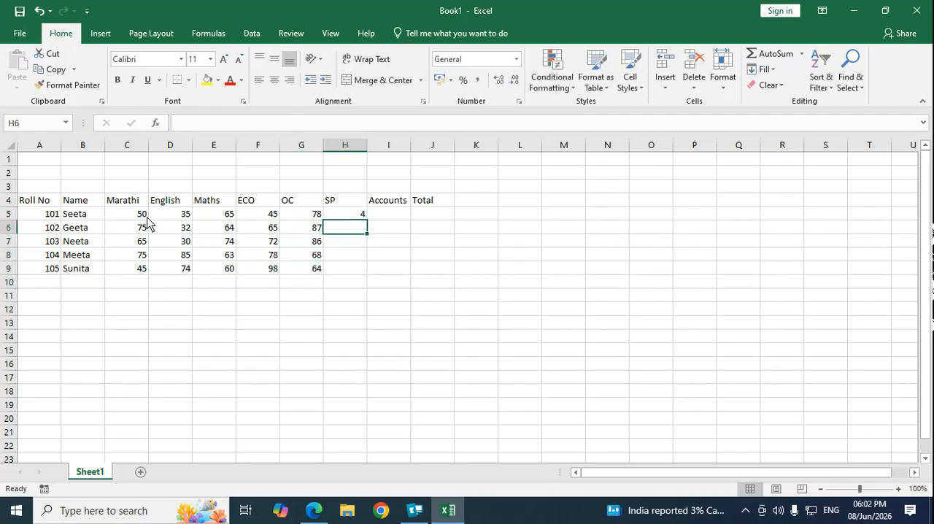
pyautogui.press('Up')
pyautogui.write('55')
pyautogui.press('Return')
pyautogui.write('65')
pyautogui.press('Return')
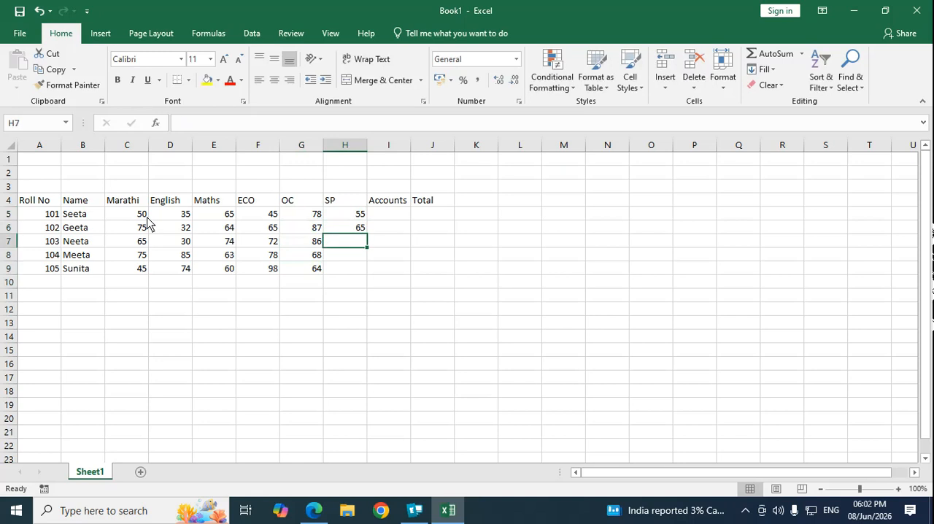
pyautogui.write('74')
pyautogui.press('Return')
pyautogui.write('72')
pyautogui.press('Return')
pyautogui.write('70')
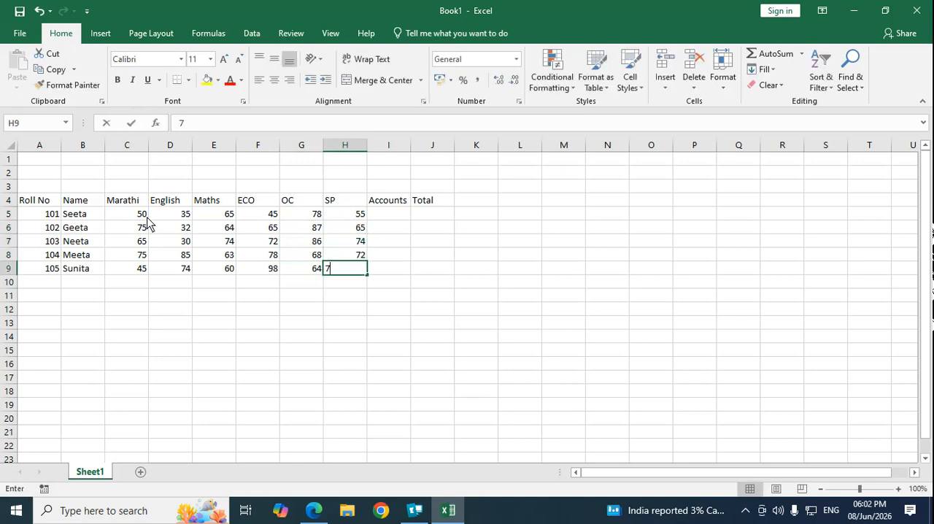
pyautogui.press('Return')
# Step: Enter the Accounts marks 90, 91, 92, 93 and 94 in I5:I9
pyautogui.press('Up')
pyautogui.press('Up')
pyautogui.press('Up')
pyautogui.press('Up')
pyautogui.press('Up')
pyautogui.press('Right')
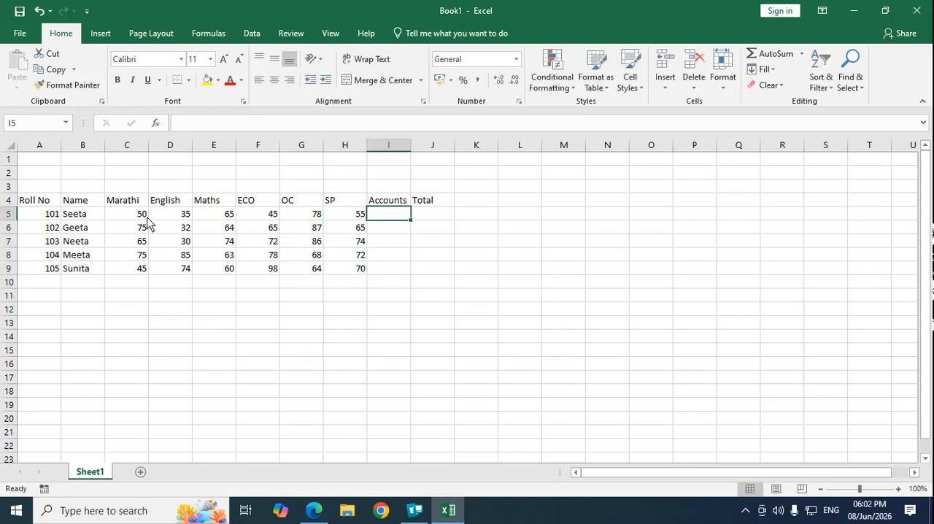
pyautogui.write('90')
pyautogui.press('Return')
pyautogui.write('91')
pyautogui.press('Return')
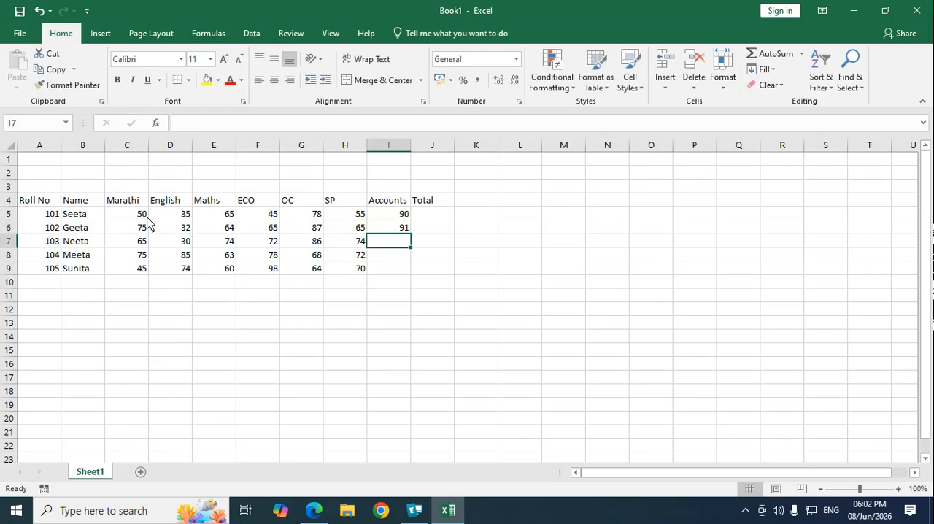
pyautogui.write('92')
pyautogui.press('Return')
pyautogui.write('93')
pyautogui.press('Return')
pyautogui.write('9')
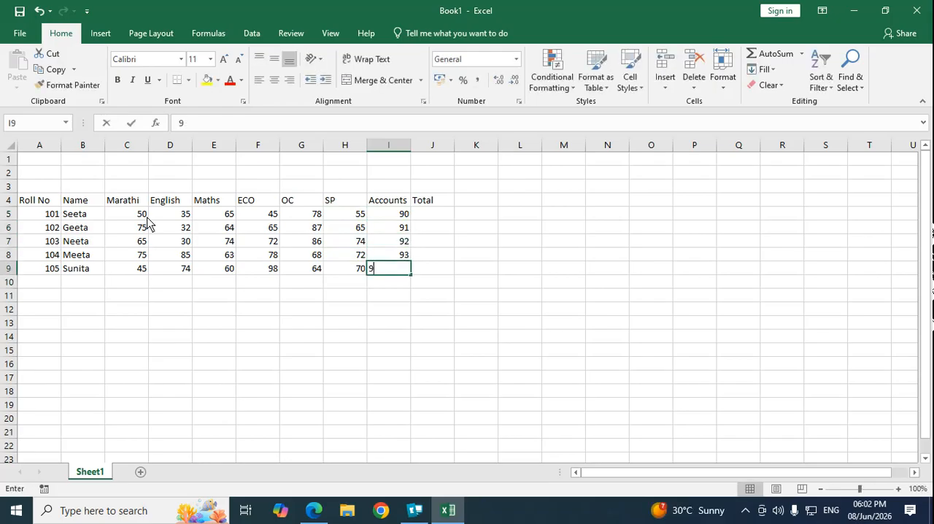
pyautogui.write('4')
pyautogui.press('Return')
pyautogui.press('Up')
pyautogui.press('Up')
pyautogui.press('Up')
pyautogui.press('Up')
pyautogui.press('Up')
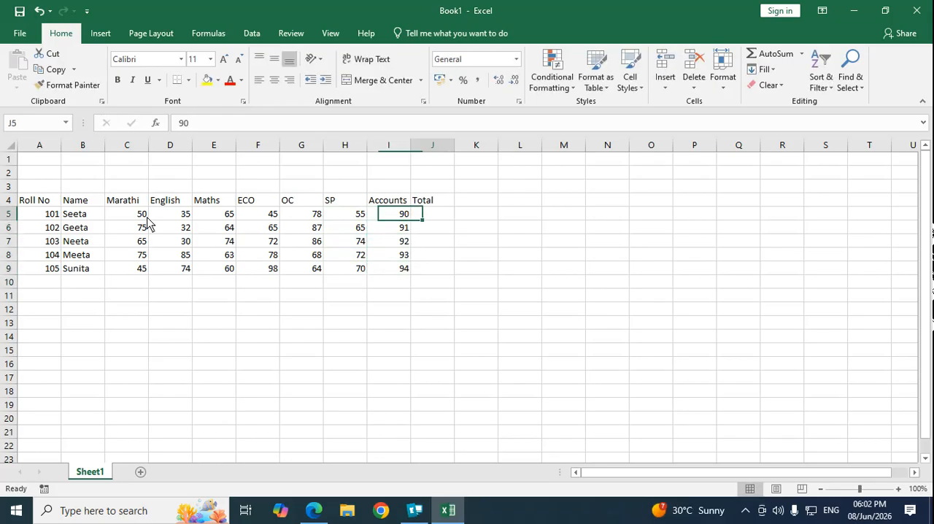
pyautogui.press('Right')
pyautogui.press('Left')
pyautogui.press('Left')
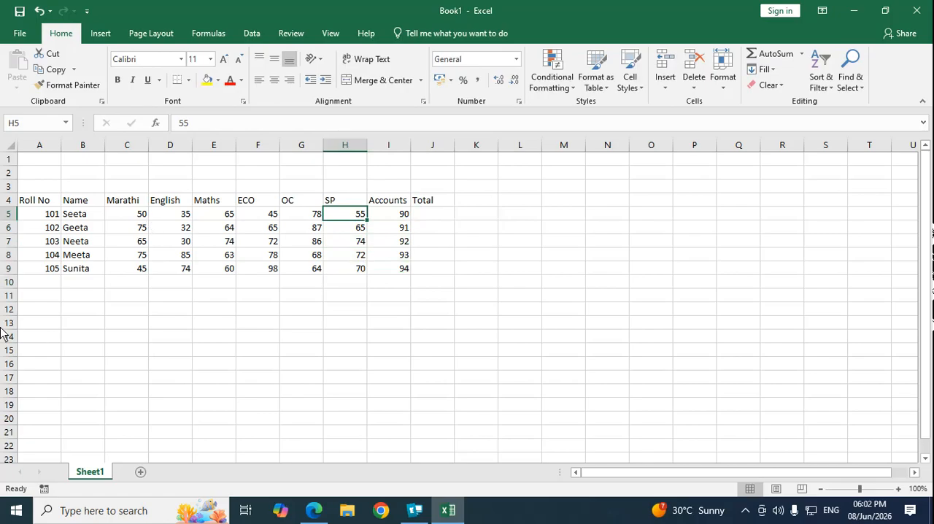
pyautogui.click(238, 326)
# Step: Apply All Borders to the whole marks table in A4:J9
pyautogui.moveTo(34, 201); pyautogui.dragTo(428, 274)
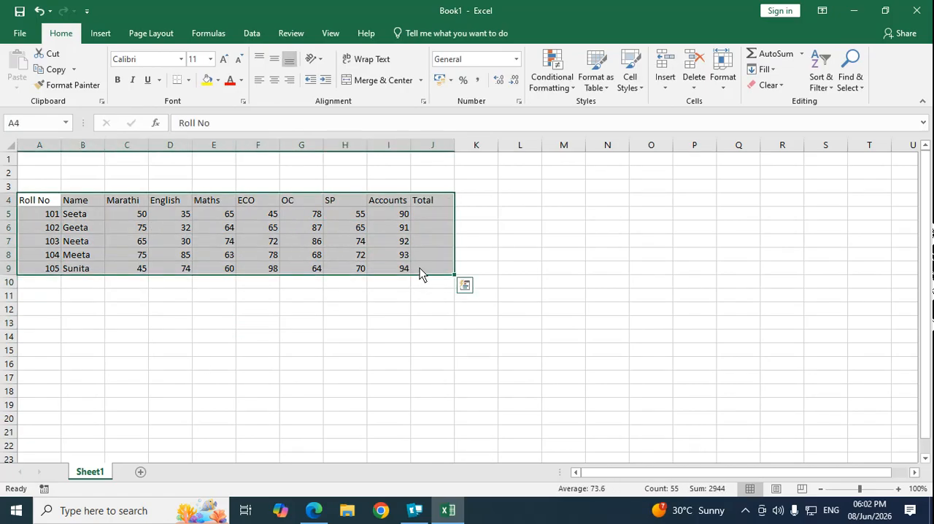
pyautogui.click(188, 80)
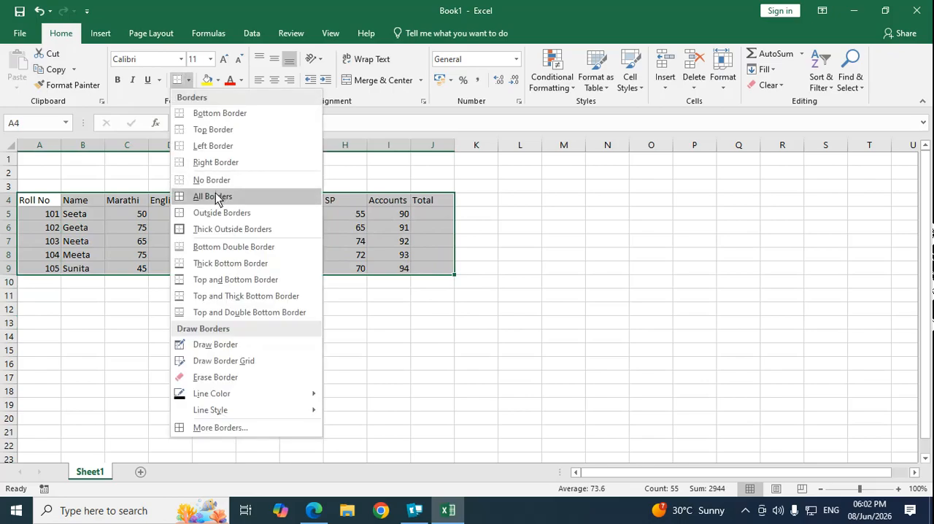
pyautogui.click(217, 197)
pyautogui.click(312, 393)
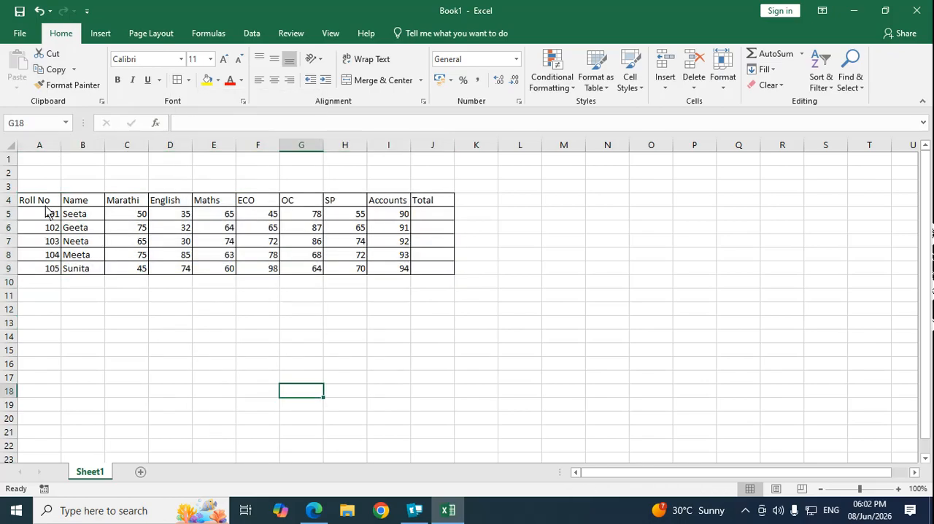
pyautogui.moveTo(46, 159); pyautogui.dragTo(434, 164)
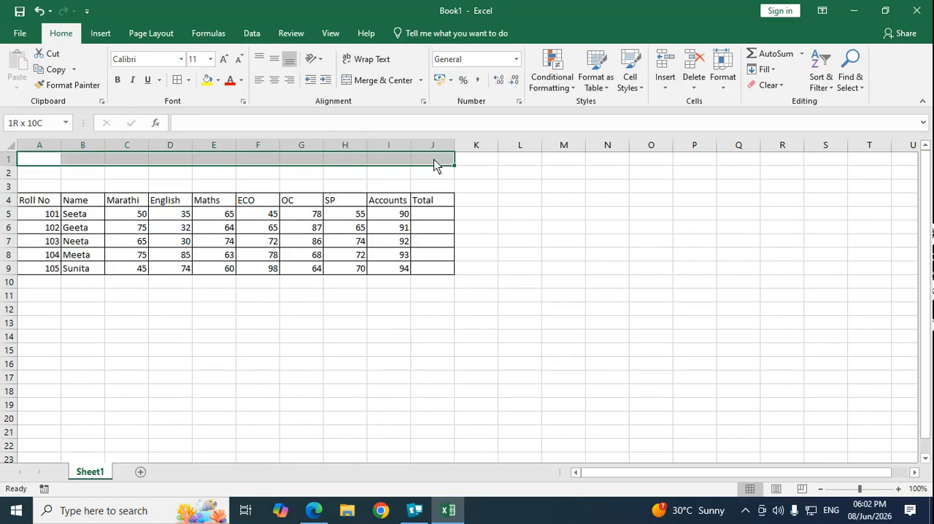
pyautogui.click(583, 202)
pyautogui.click(47, 162)
pyautogui.click(99, 159)
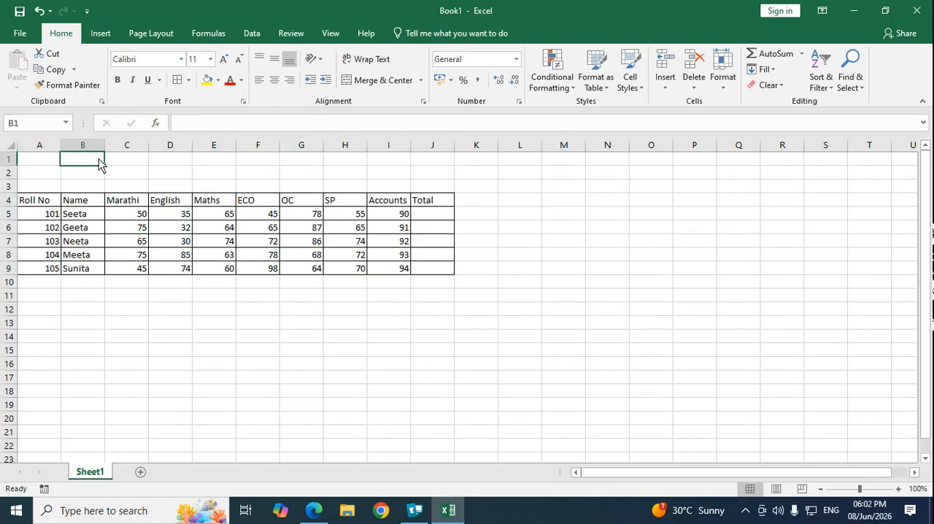
pyautogui.click(142, 164)
pyautogui.click(170, 161)
pyautogui.click(202, 165)
pyautogui.click(271, 165)
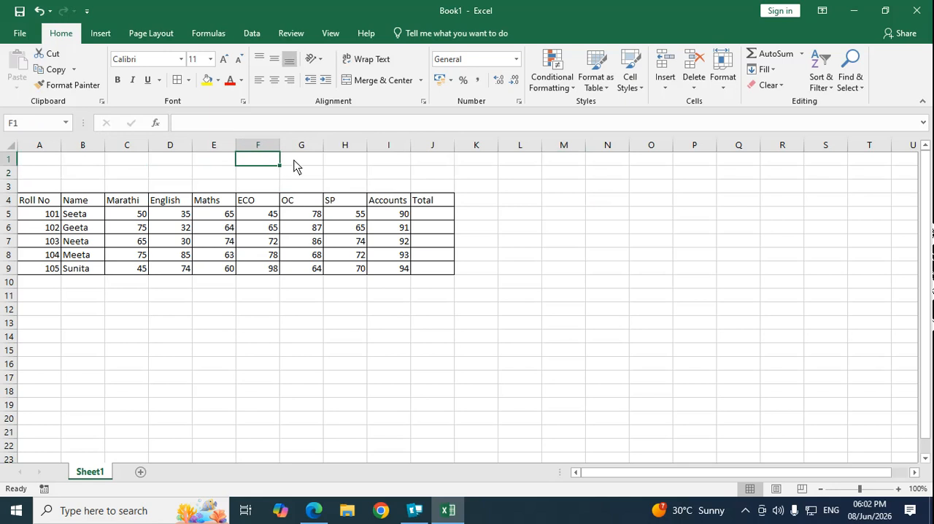
pyautogui.click(326, 171)
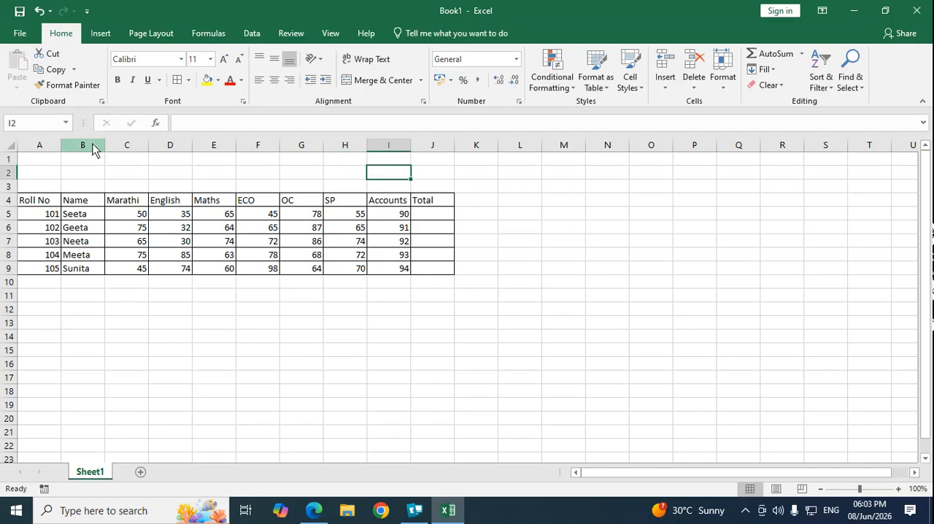
# Step: Merge and center cells A1:J1 above the marks table
pyautogui.moveTo(51, 161); pyautogui.dragTo(443, 162)
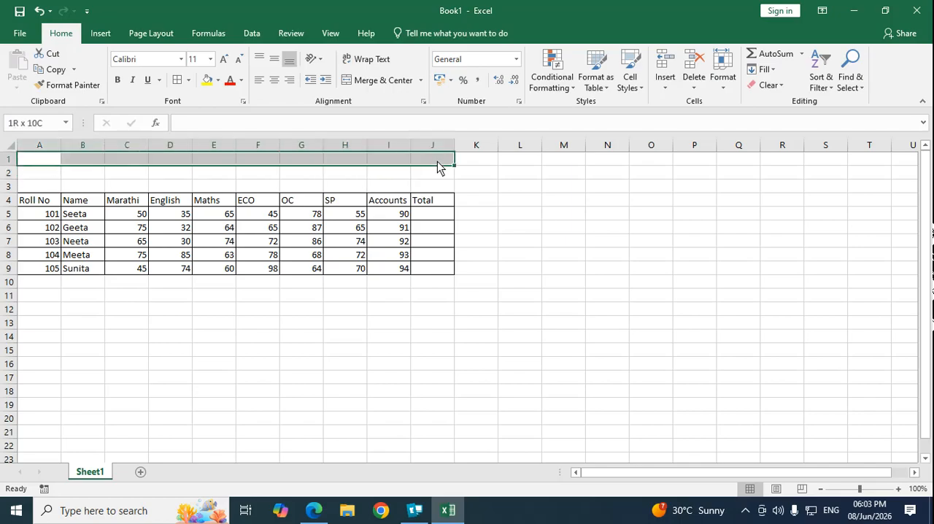
pyautogui.click(384, 80)
pyautogui.click(275, 175)
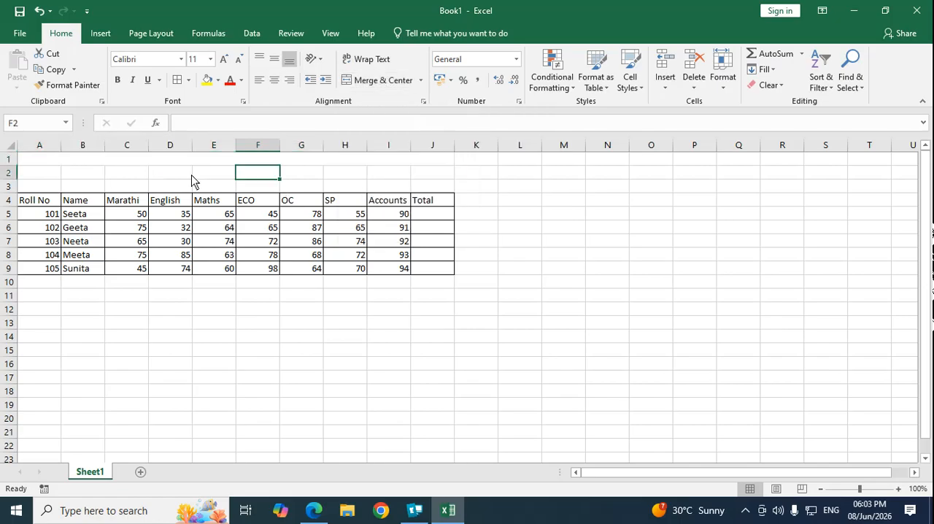
# Step: Enter the title "STATEMENT OF MARKSHEET FOR THE YEAR 2025-26" in the merged row 1 cell
pyautogui.press('Up')
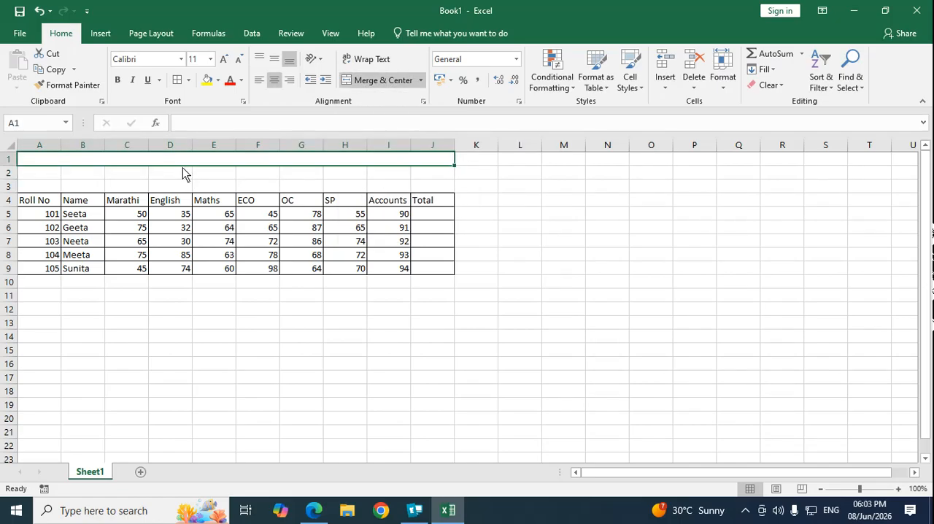
pyautogui.write('STATEMENT ')
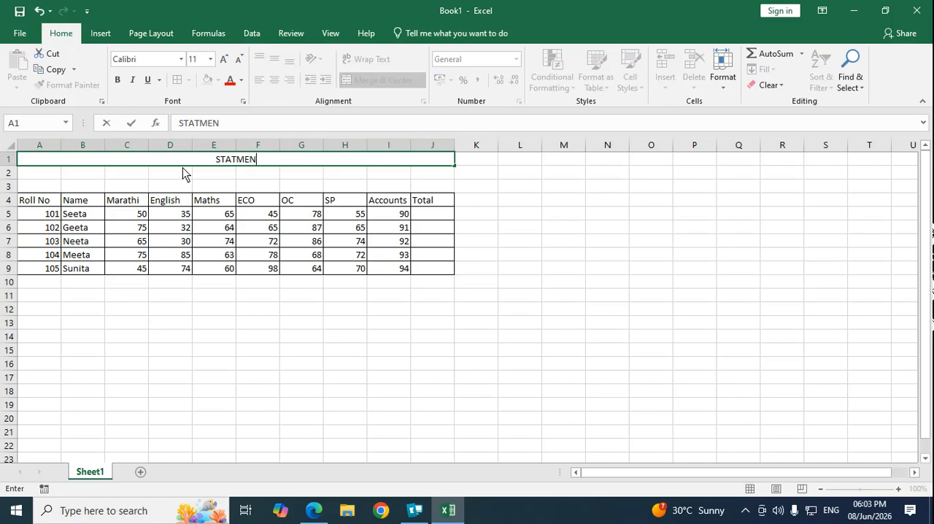
pyautogui.write('OF MARKSHE')
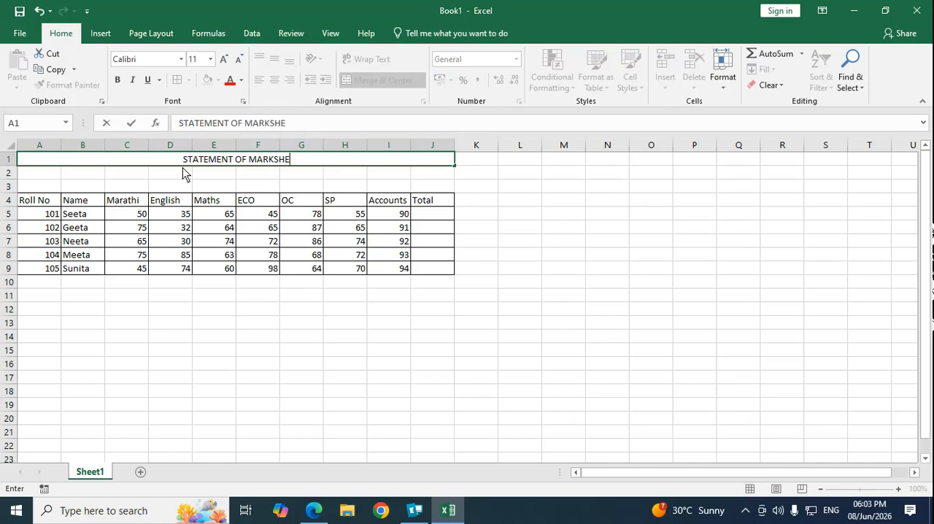
pyautogui.write('ET FOR THE ')
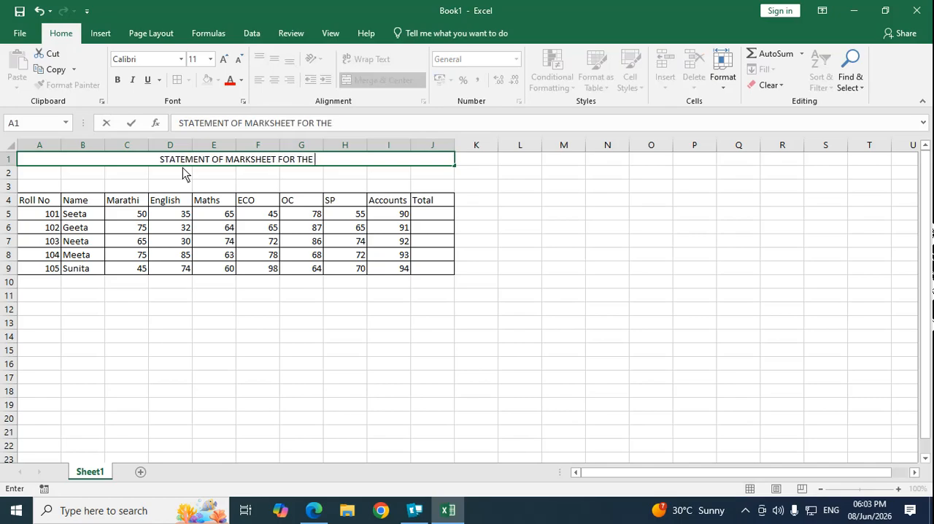
pyautogui.write('YEAR 20')
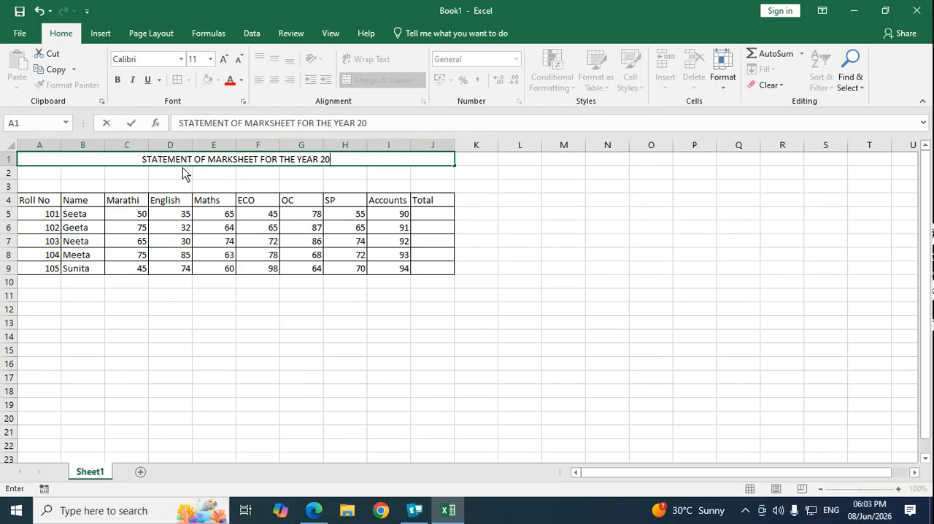
pyautogui.write('25-26')
pyautogui.press('Return')
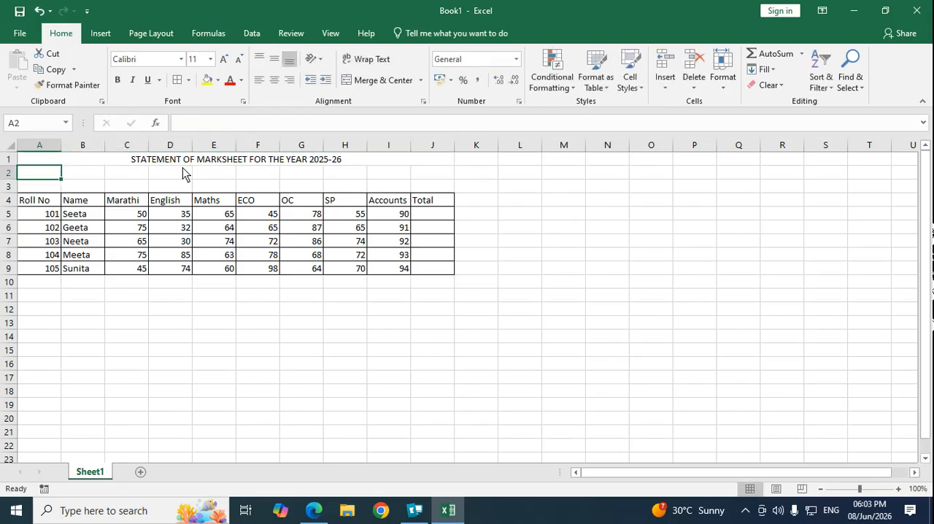
# Step: Make the header row A4:J4 bold and fill it with the standard green color
pyautogui.press('Down')
pyautogui.press('Down')
pyautogui.press('Down')
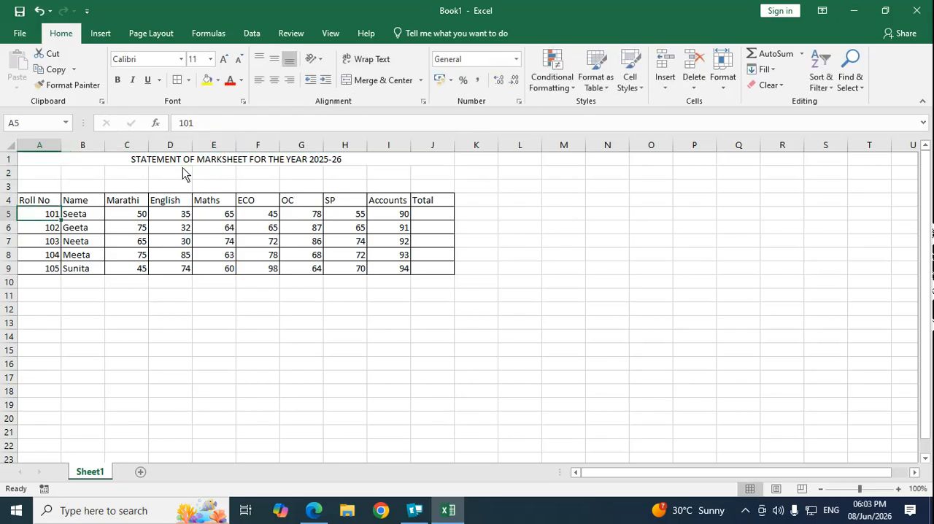
pyautogui.press('Up')
pyautogui.hotkey('shift', 'Right')
pyautogui.hotkey('shift', 'Right')
pyautogui.hotkey('shift', 'Right')
pyautogui.hotkey('shift', 'Right')
pyautogui.hotkey('shift', 'Right')
pyautogui.hotkey('shift', 'Right')
pyautogui.hotkey('shift', 'Right')
pyautogui.hotkey('shift', 'Right')
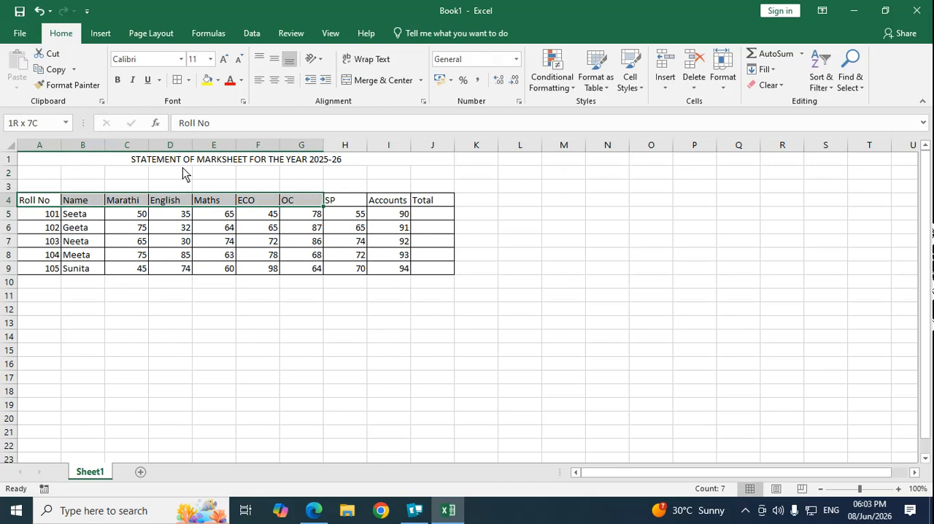
pyautogui.hotkey('shift', 'Right')
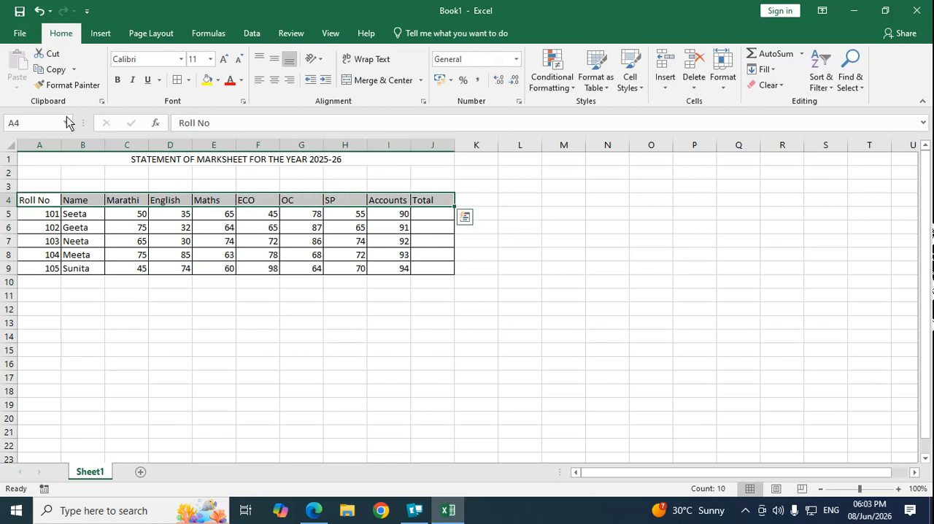
pyautogui.click(217, 82)
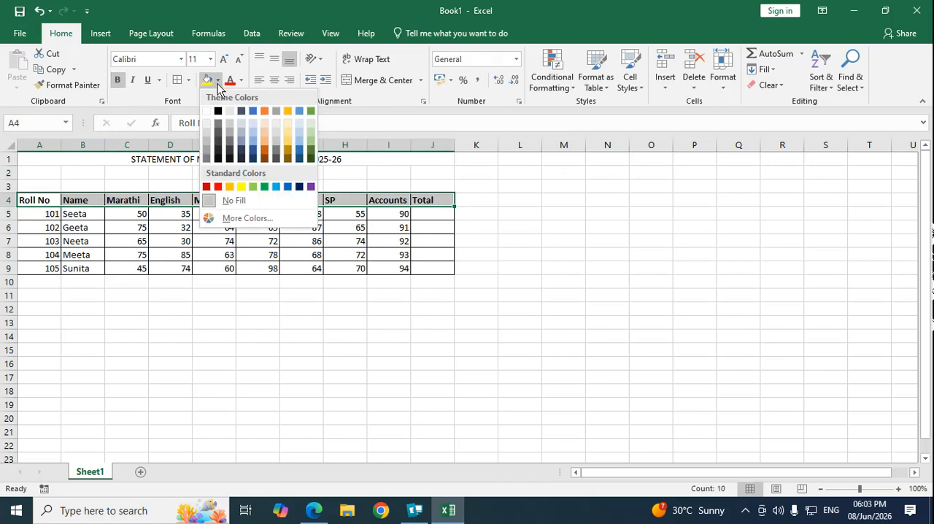
pyautogui.click(265, 189)
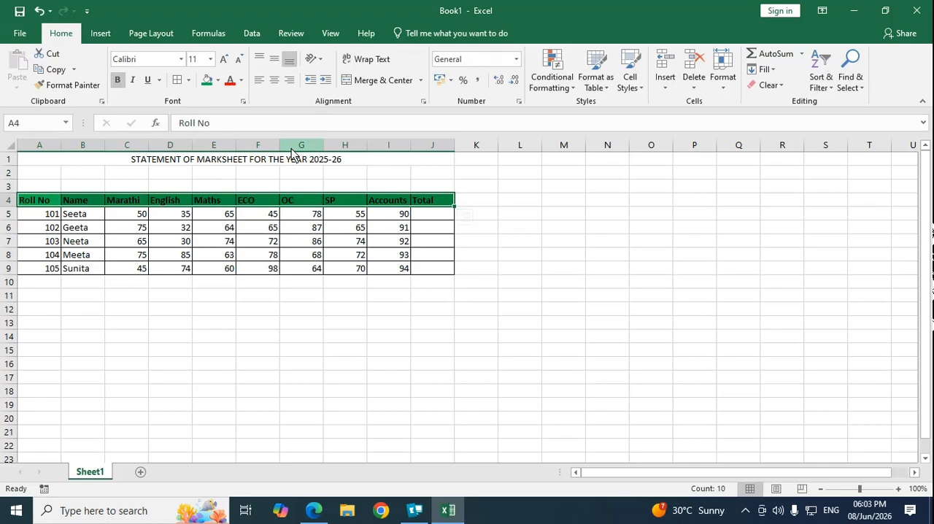
# Step: Set the font color of the student data in A5:I9 to Automatic
pyautogui.click(76, 241)
pyautogui.moveTo(55, 214); pyautogui.dragTo(407, 270)
pyautogui.click(240, 81)
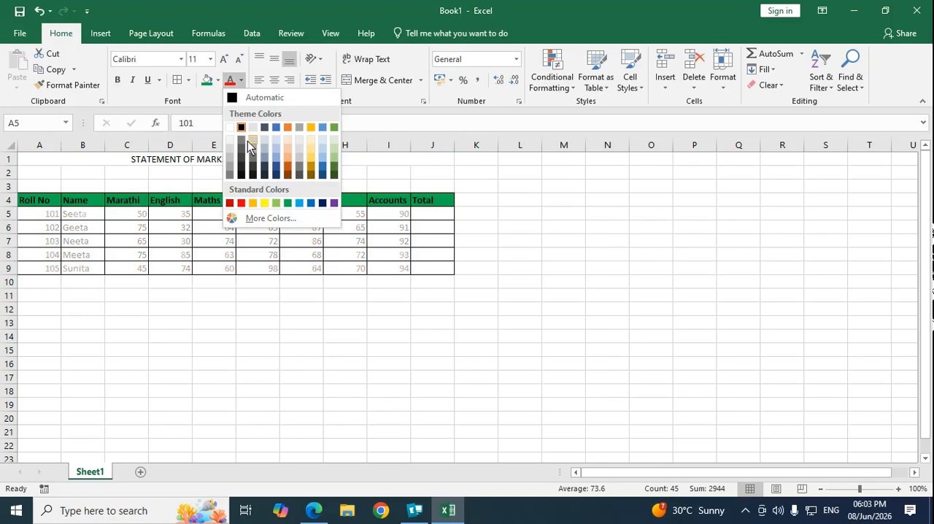
pyautogui.click(232, 97)
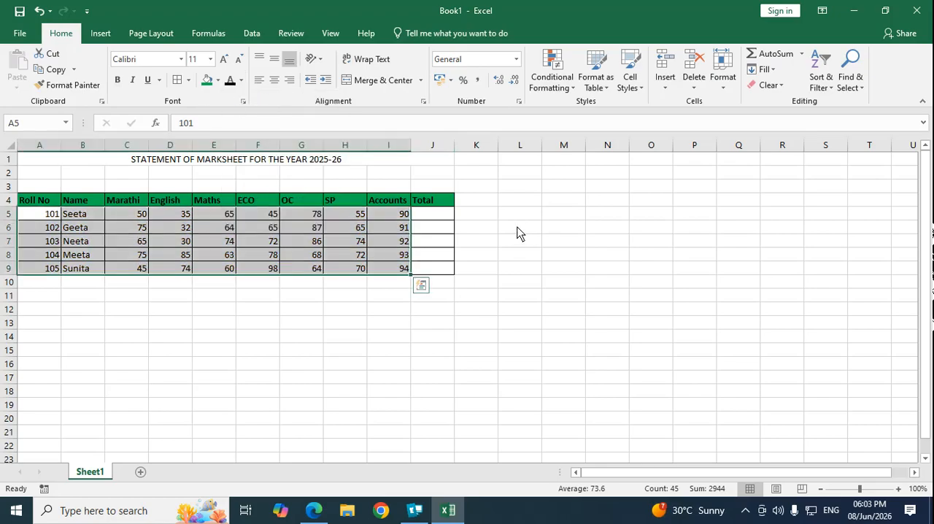
pyautogui.click(394, 268)
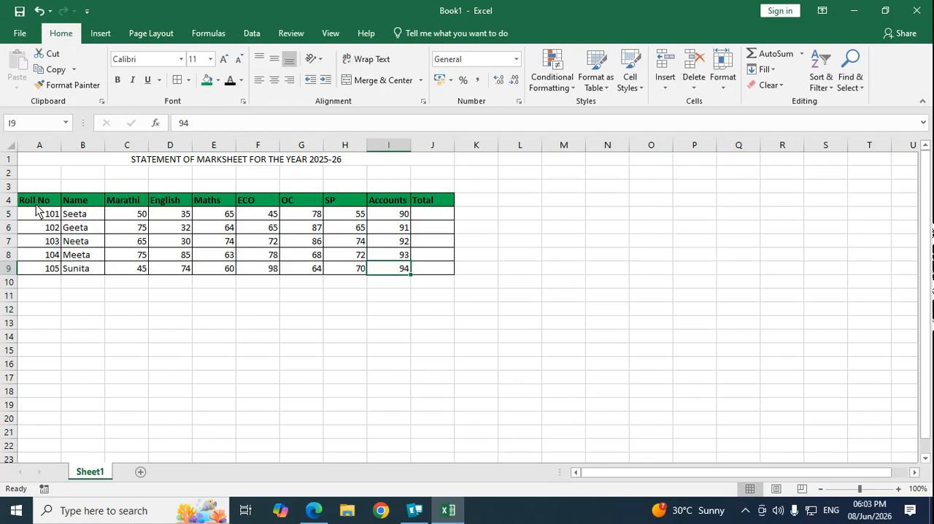
# Step: Increase the font size of the Roll No header in A4 to 28
pyautogui.click(36, 205)
pyautogui.click(225, 59)
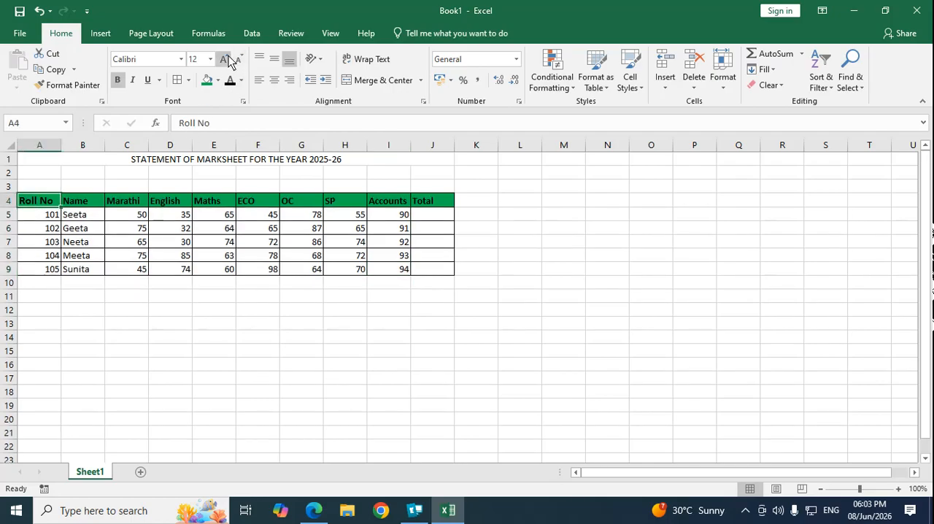
pyautogui.click(225, 60)
pyautogui.click(225, 59)
pyautogui.click(226, 59)
pyautogui.click(227, 59)
pyautogui.click(229, 56)
pyautogui.click(228, 57)
pyautogui.click(228, 57)
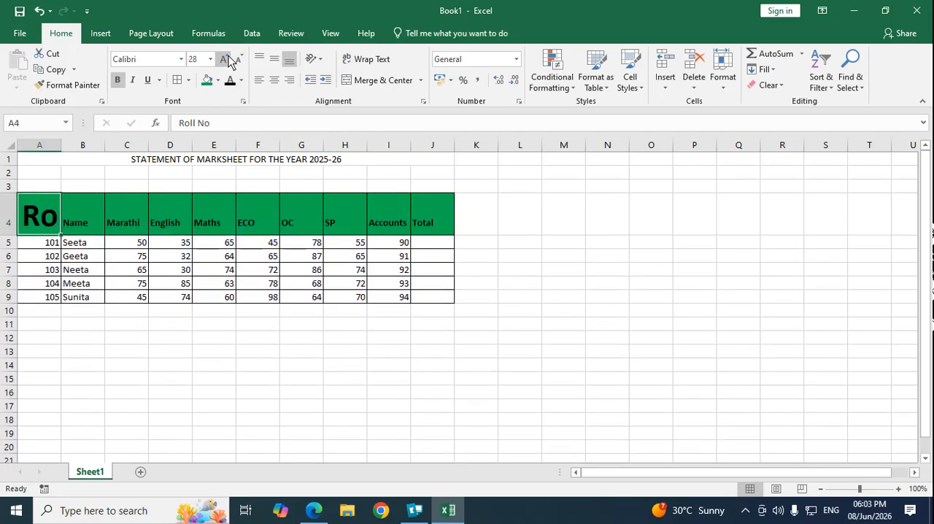
# Step: Reduce the Roll No header's font size back to 11
pyautogui.click(243, 58)
pyautogui.click(242, 58)
pyautogui.click(242, 58)
pyautogui.click(242, 58)
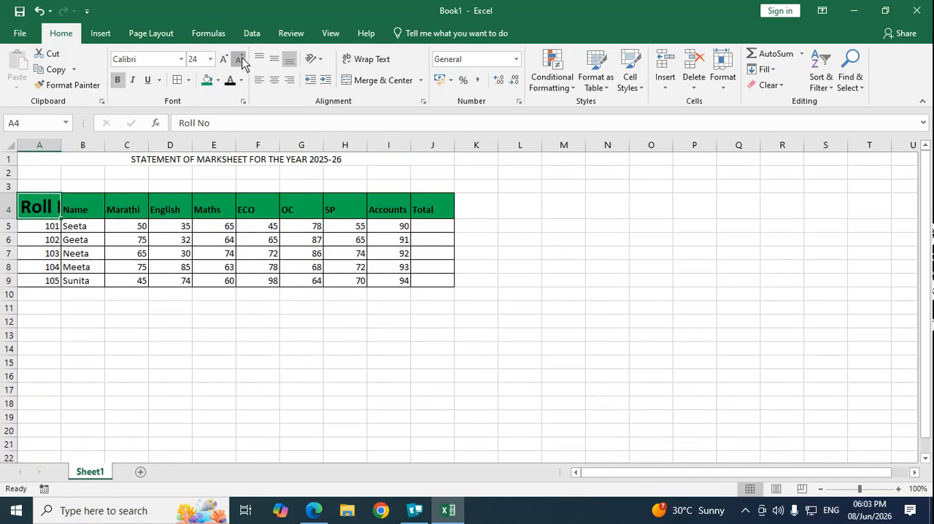
pyautogui.click(243, 59)
pyautogui.click(242, 58)
pyautogui.click(242, 58)
pyautogui.click(242, 58)
pyautogui.click(242, 59)
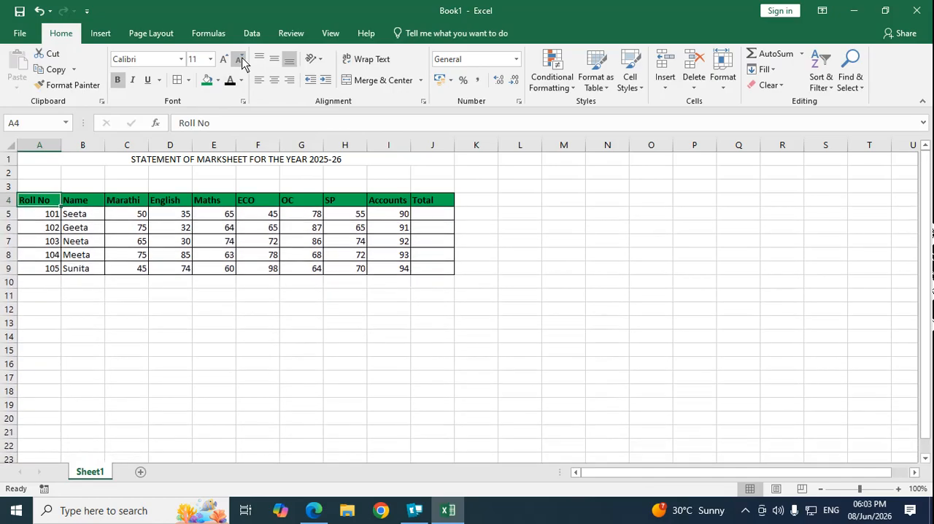
pyautogui.click(271, 326)
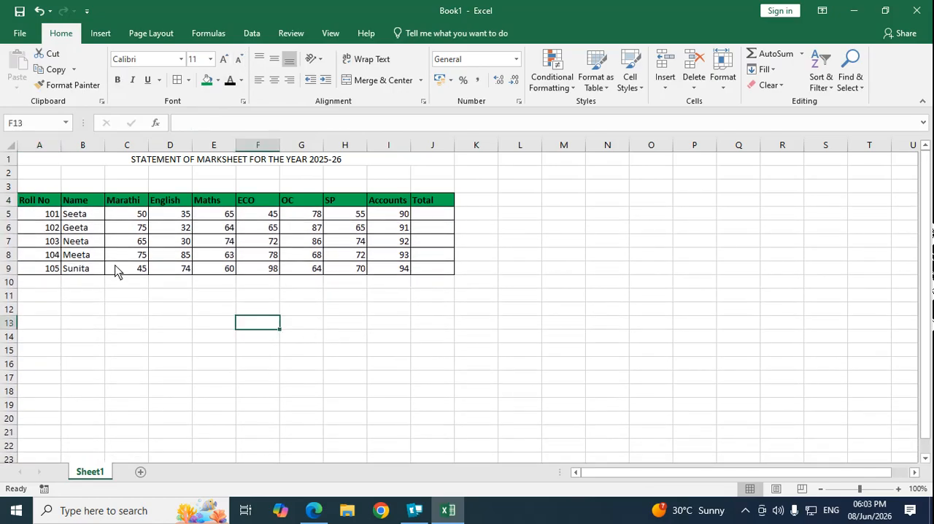
# Step: Copy the marks table A4:J9 and paste it at A4 on a new worksheet
pyautogui.moveTo(38, 206)
pyautogui.mouseDown()
pyautogui.moveTo(168, 245)
pyautogui.moveTo(442, 276)
pyautogui.mouseUp()
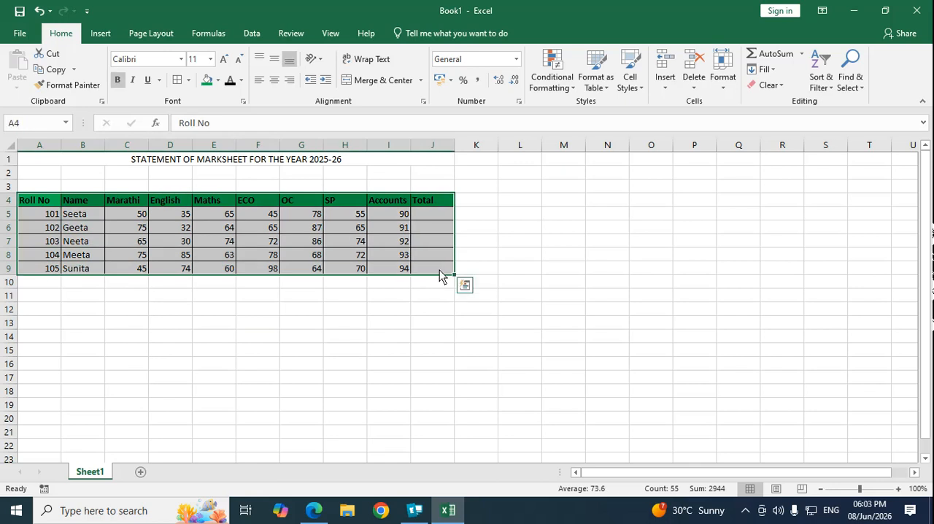
pyautogui.click(54, 74)
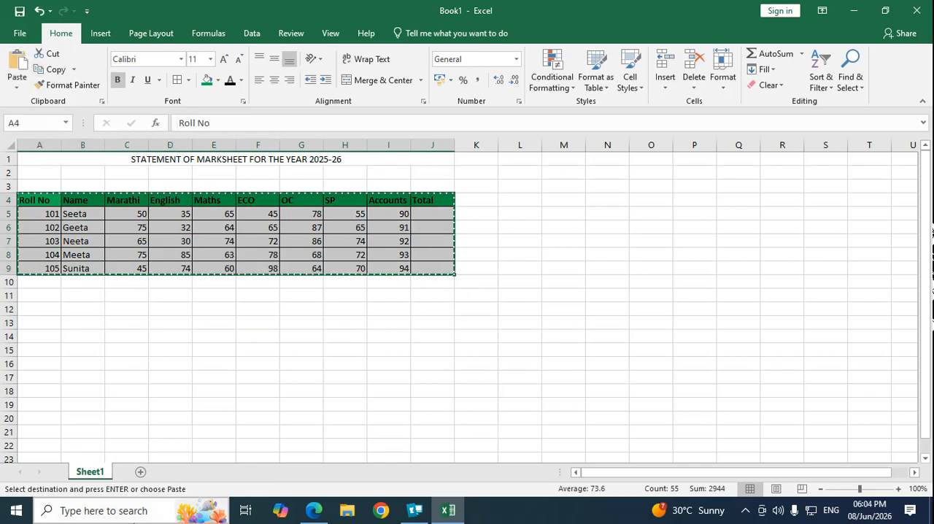
pyautogui.click(141, 473)
pyautogui.click(38, 204)
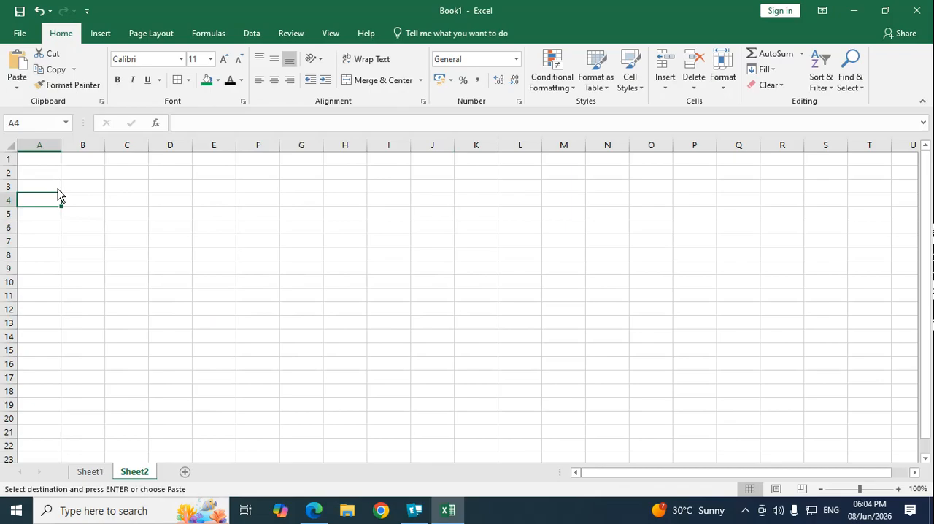
pyautogui.click(18, 62)
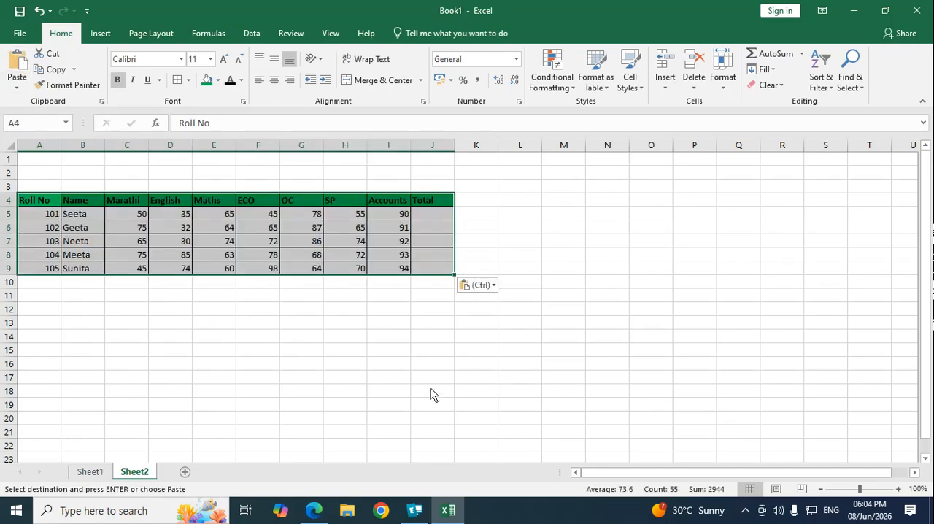
# Step: Cut the pasted table on Sheet2 and paste it one row higher, starting at A3
pyautogui.click(48, 54)
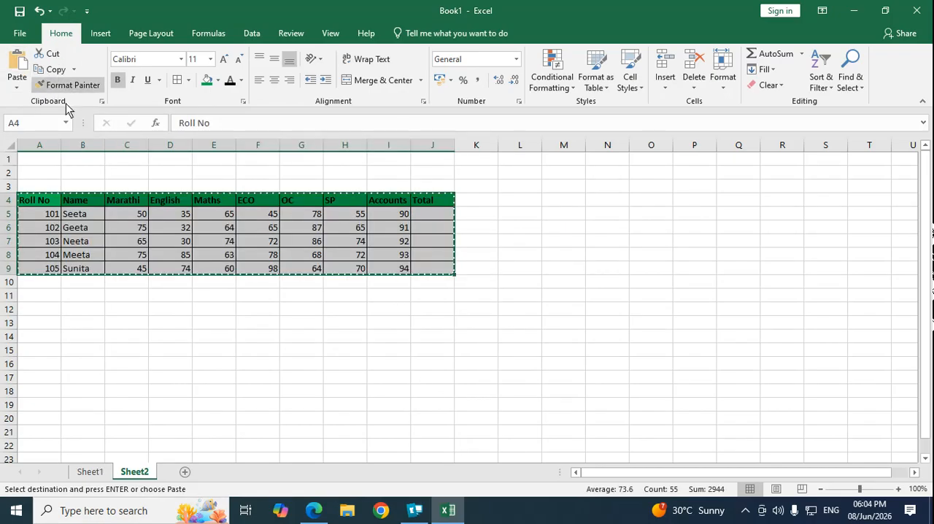
pyautogui.click(38, 182)
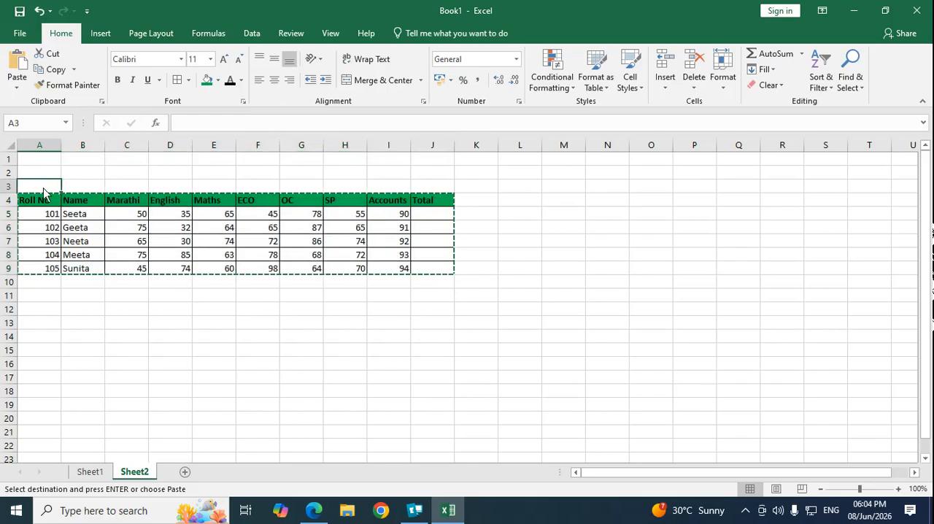
pyautogui.click(21, 66)
pyautogui.click(272, 359)
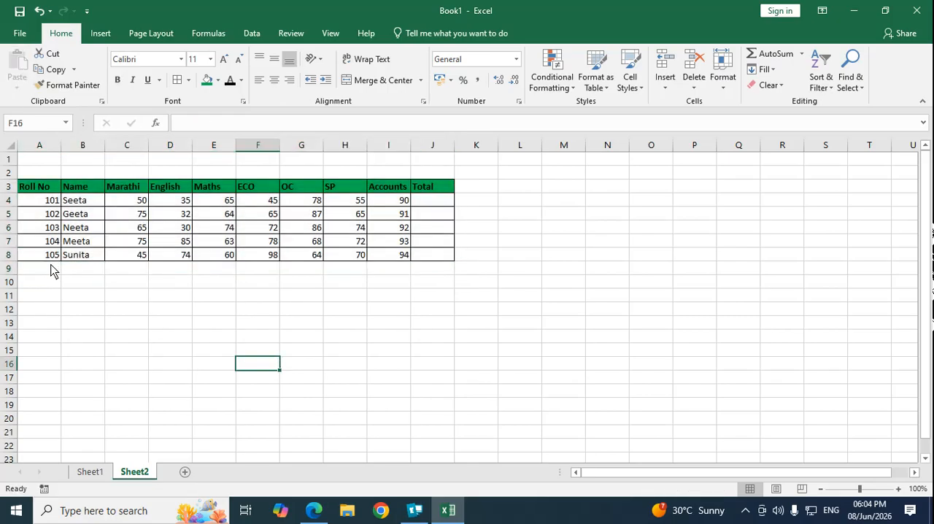
# Step: On Sheet1, copy the header row's formatting onto the roll numbers in A5:A9 with Format Painter
pyautogui.click(91, 471)
pyautogui.click(83, 267)
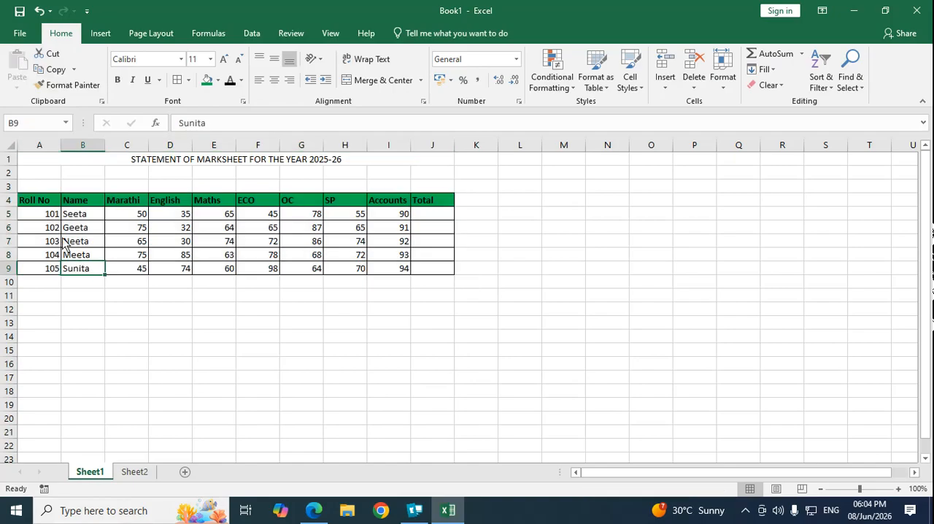
pyautogui.moveTo(51, 219); pyautogui.dragTo(52, 268)
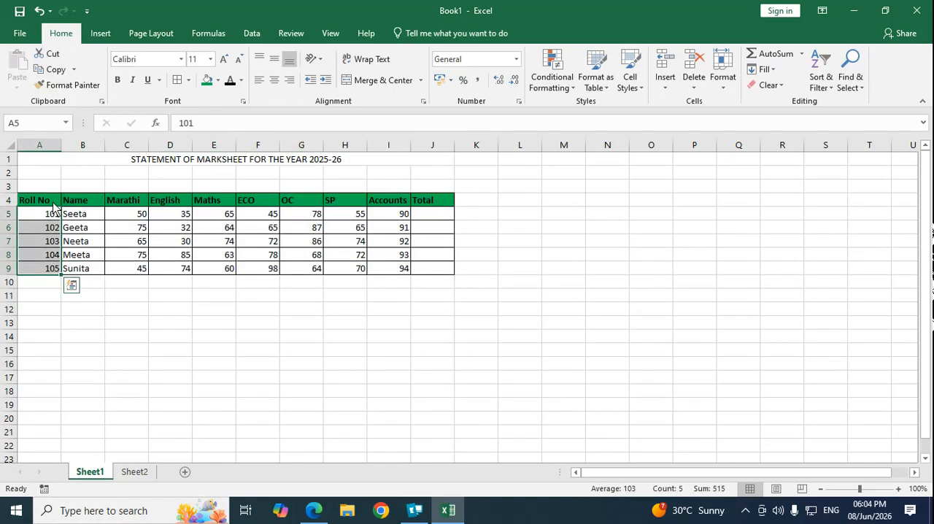
pyautogui.moveTo(52, 204); pyautogui.dragTo(435, 205)
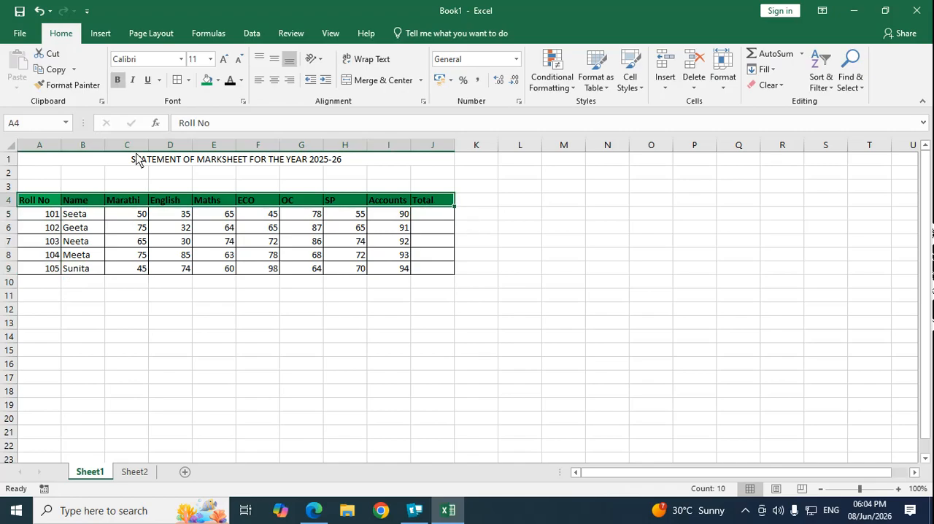
pyautogui.click(65, 85)
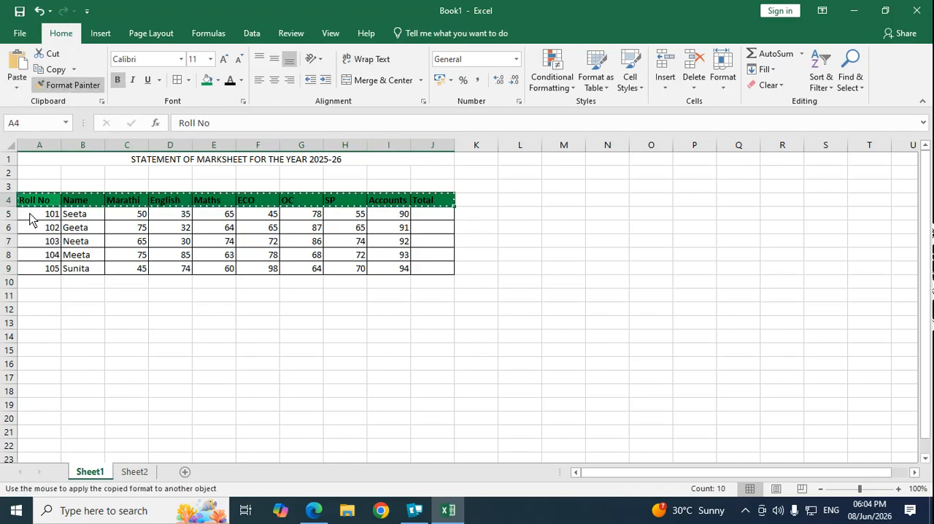
pyautogui.moveTo(29, 219); pyautogui.dragTo(29, 268)
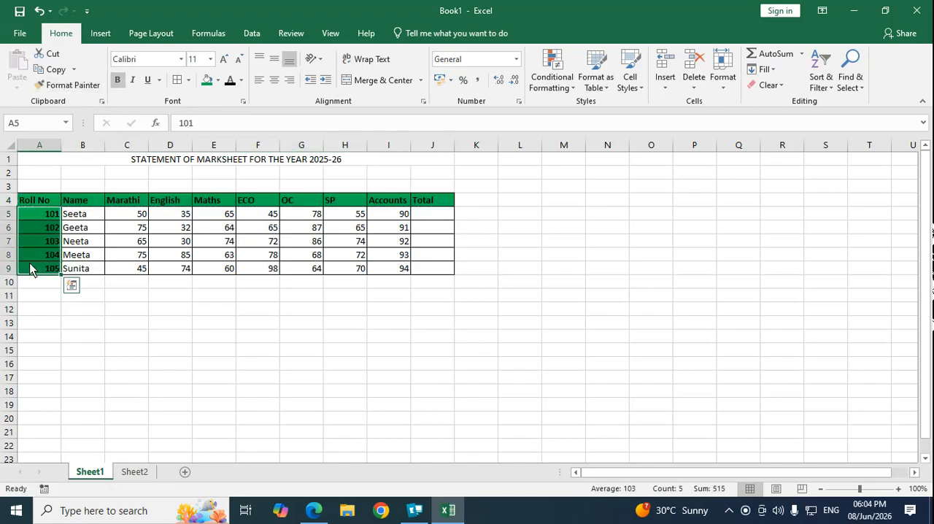
# Step: Change the fill of the roll numbers in A5:A9 to the standard orange colour
pyautogui.click(122, 316)
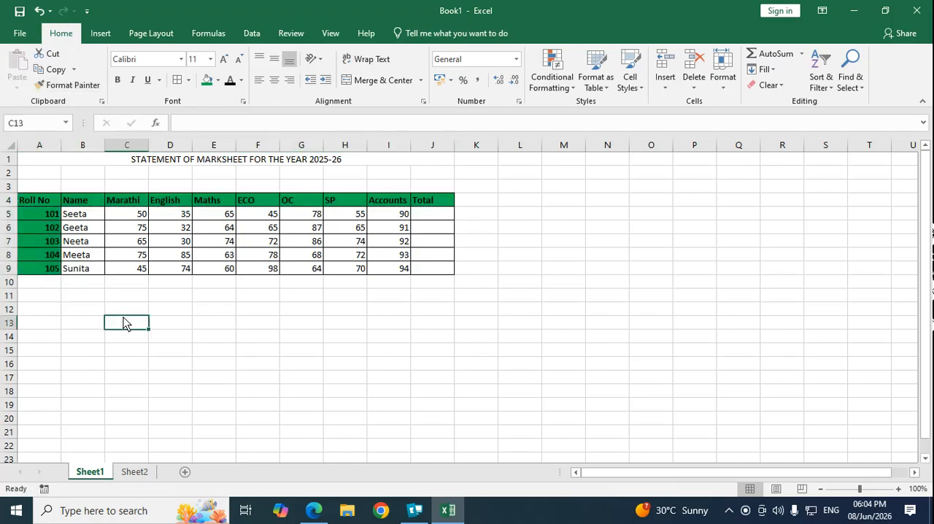
pyautogui.click(47, 219)
pyautogui.moveTo(48, 219); pyautogui.dragTo(50, 269)
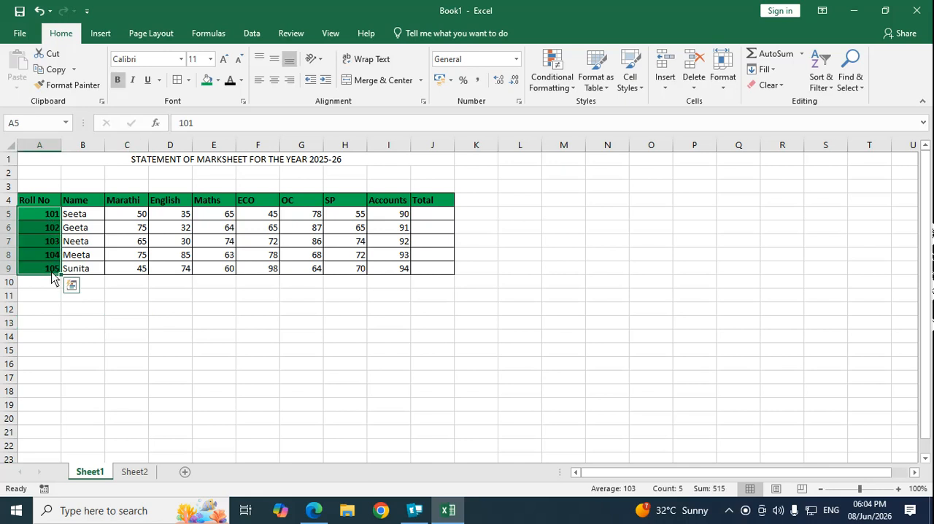
pyautogui.click(218, 80)
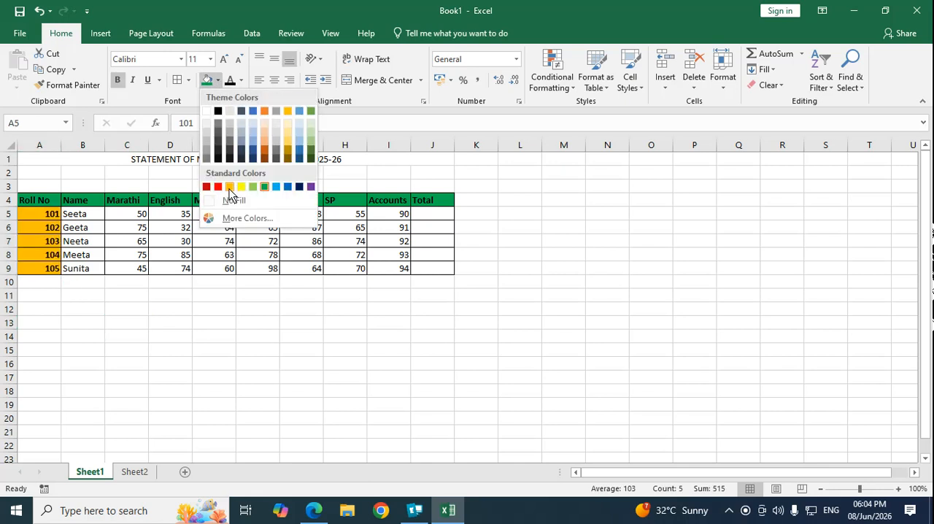
pyautogui.click(229, 187)
pyautogui.click(109, 300)
# Step: Copy the formatting of A5:A9 onto the header row A4:J4 with Format Painter
pyautogui.moveTo(55, 219); pyautogui.dragTo(52, 269)
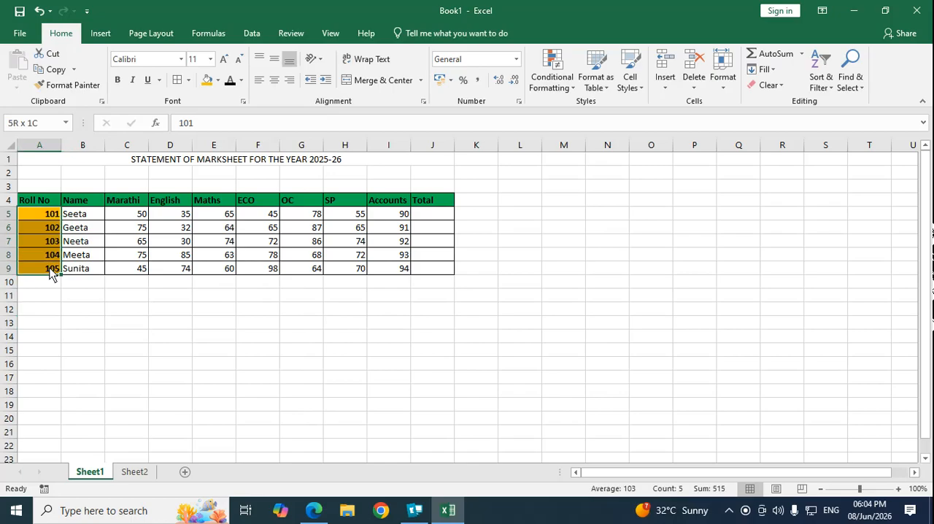
pyautogui.click(67, 85)
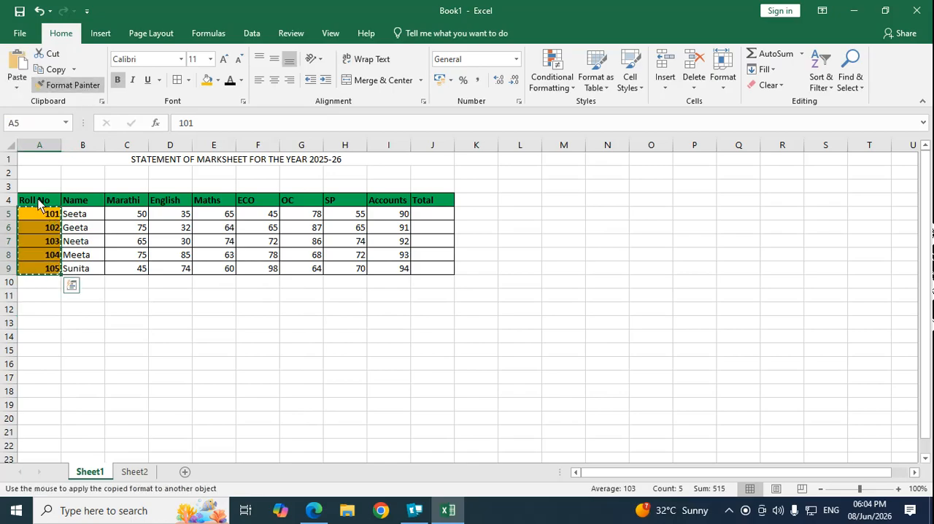
pyautogui.moveTo(30, 200); pyautogui.dragTo(427, 201)
pyautogui.click(349, 326)
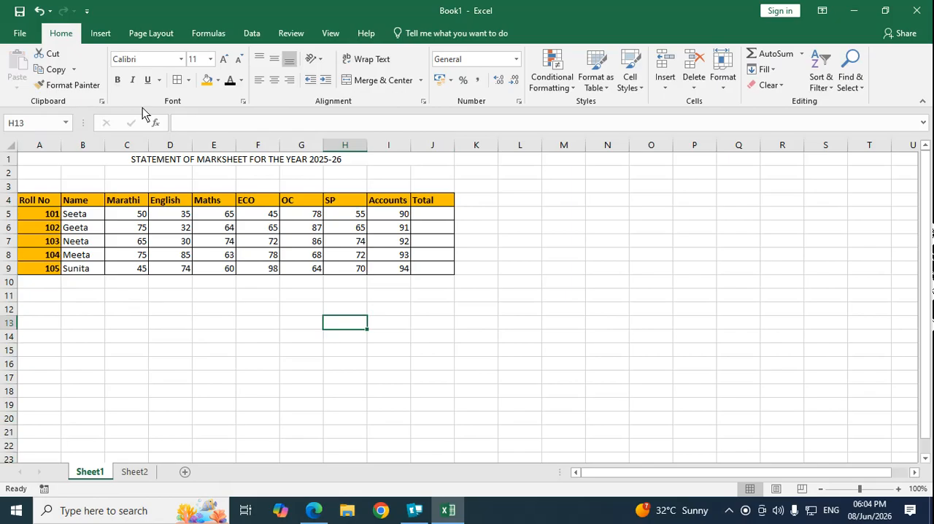
# Step: Make the header row A4:J4 italic and change its font to Arial
pyautogui.moveTo(36, 201); pyautogui.dragTo(451, 208)
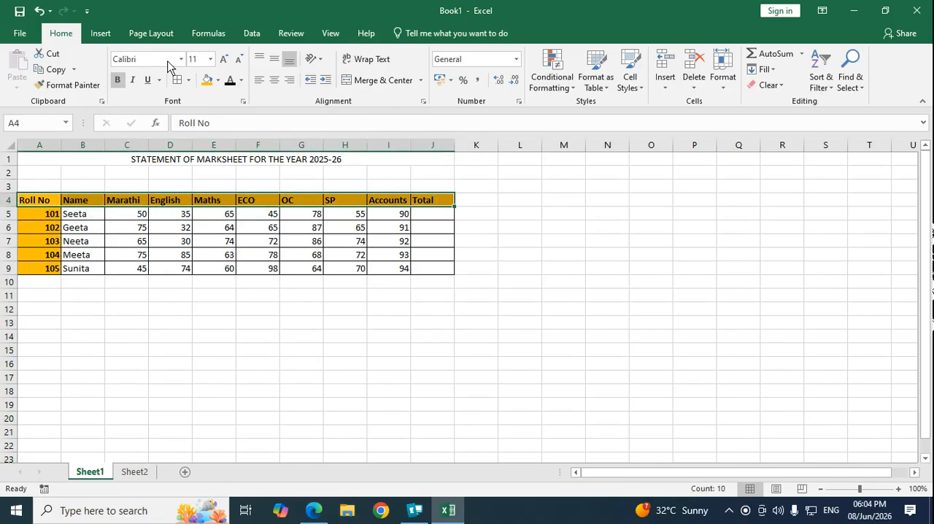
pyautogui.click(147, 80)
pyautogui.click(131, 80)
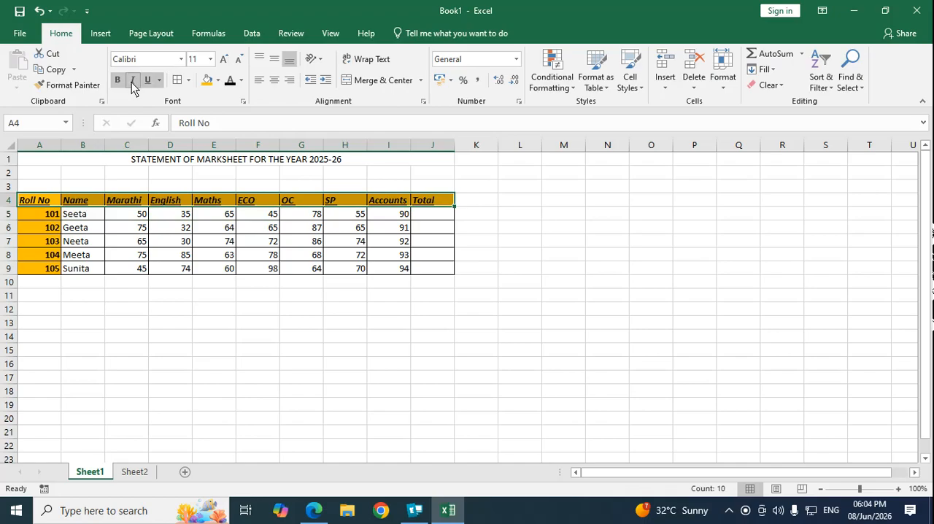
pyautogui.click(181, 59)
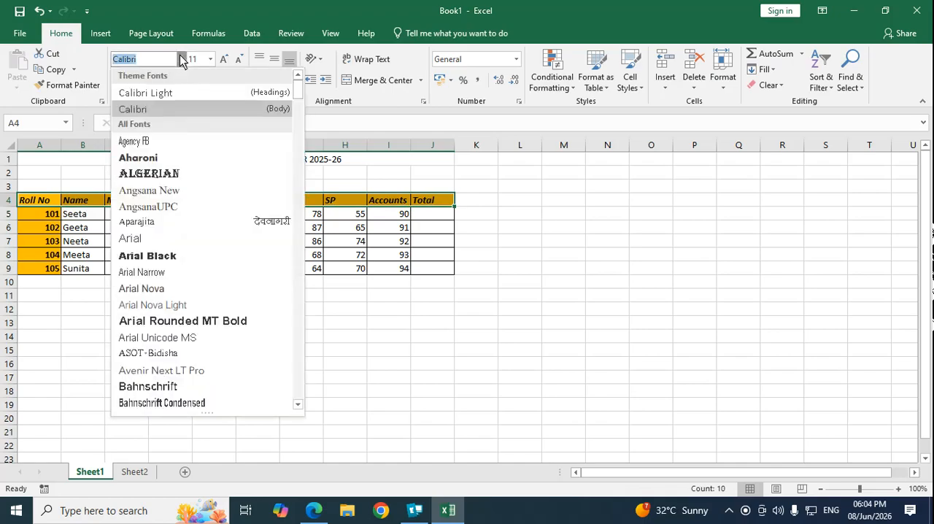
pyautogui.click(144, 241)
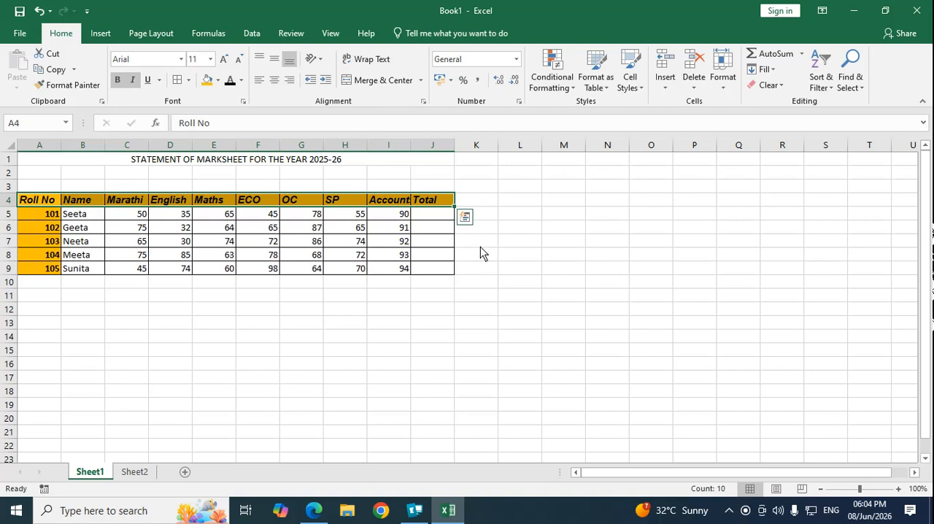
# Step: Set the header row's font size to 16, and decrease it step by step to 8
pyautogui.click(210, 62)
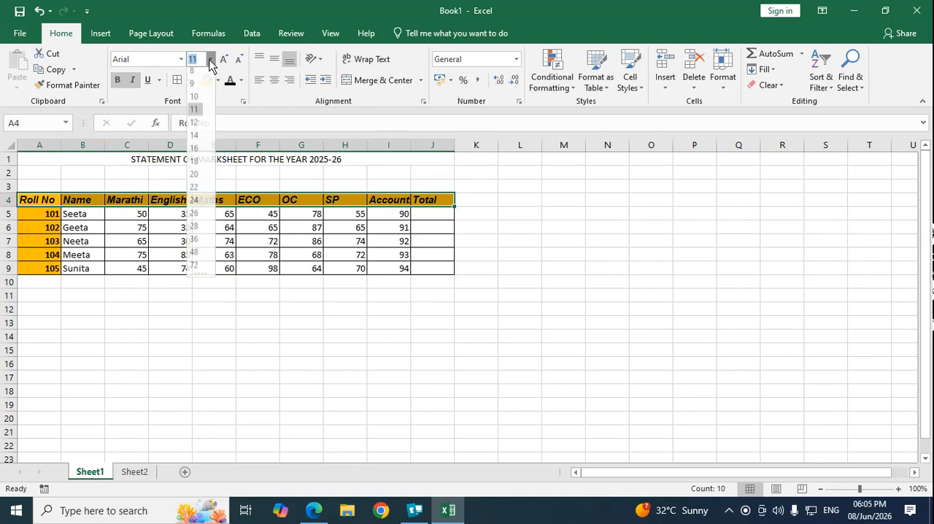
pyautogui.click(194, 149)
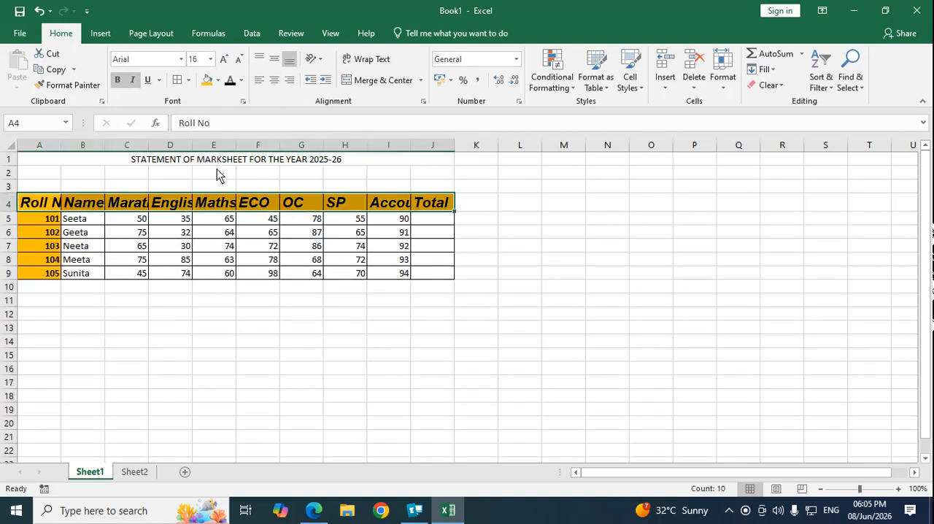
pyautogui.click(238, 59)
pyautogui.click(238, 60)
pyautogui.click(239, 60)
pyautogui.click(238, 59)
pyautogui.click(239, 59)
pyautogui.click(239, 59)
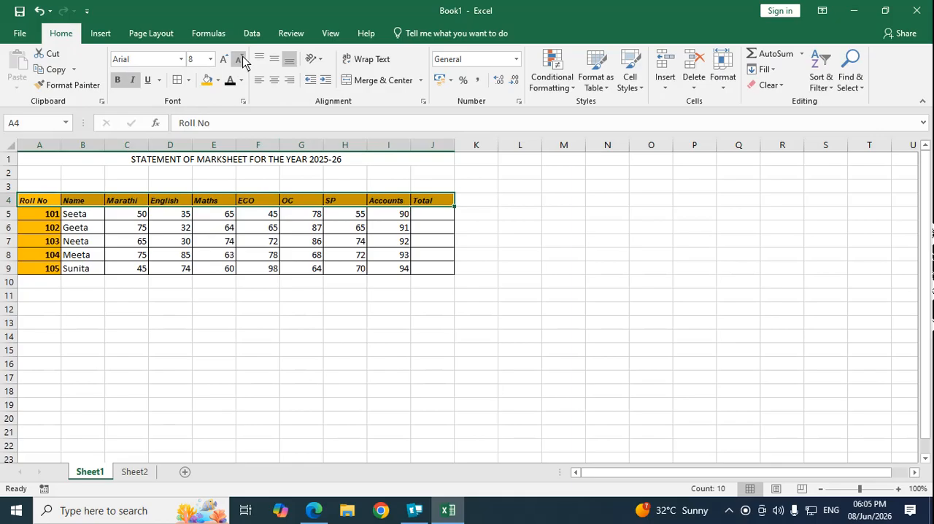
# Step: Try font size 12 on the header row, and settle on size 11
pyautogui.click(210, 59)
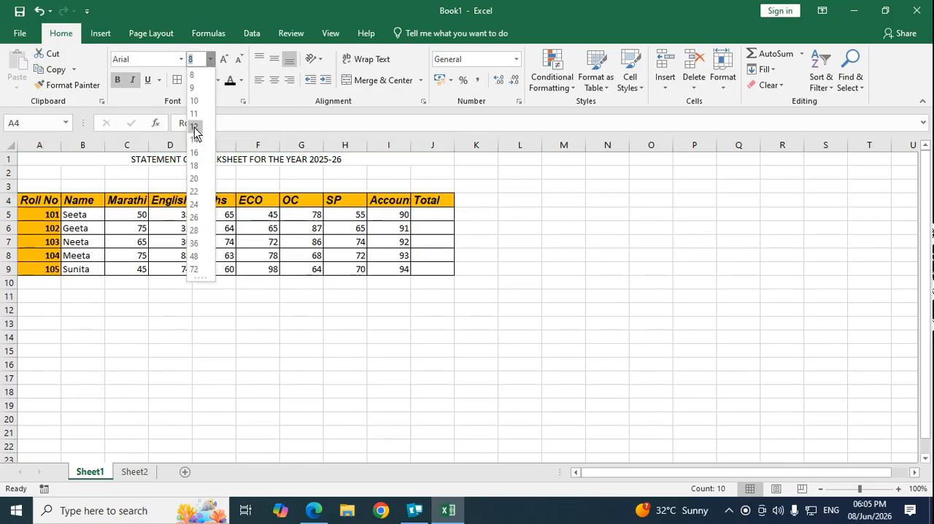
pyautogui.click(194, 127)
pyautogui.click(210, 59)
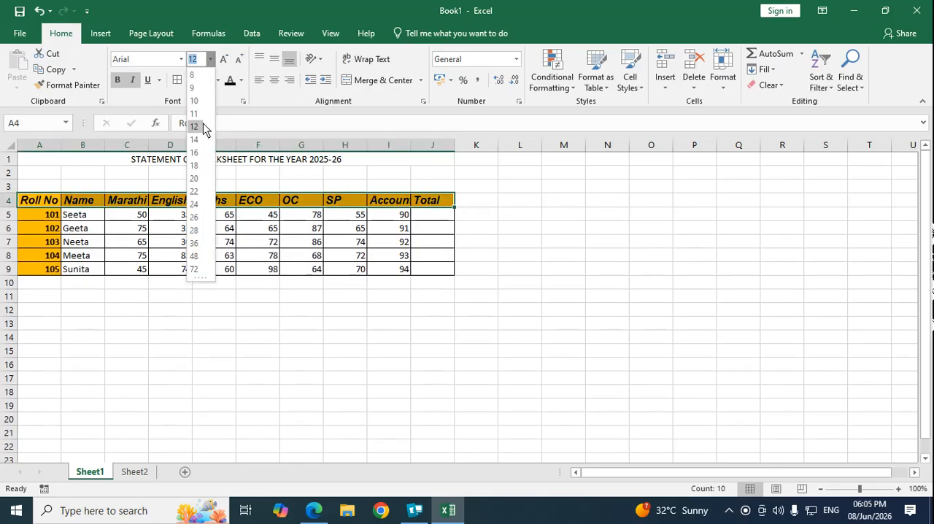
pyautogui.click(196, 114)
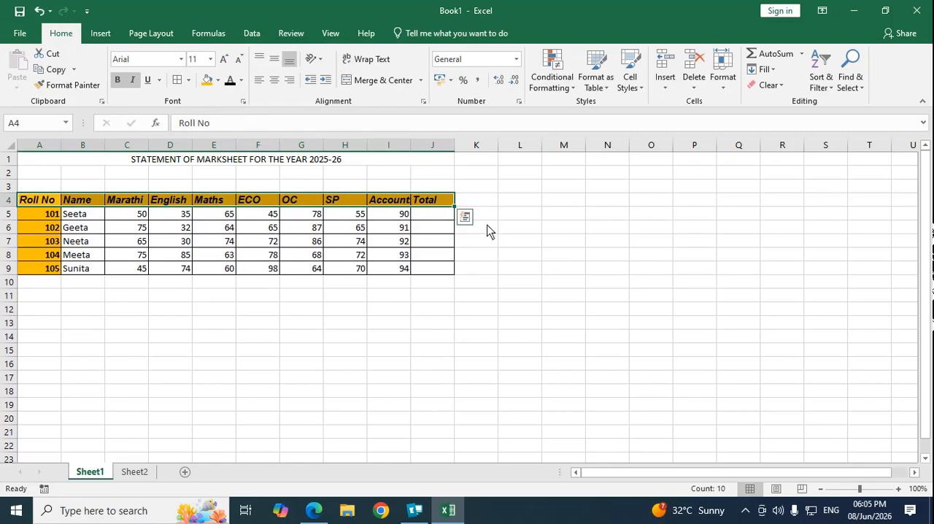
pyautogui.click(153, 272)
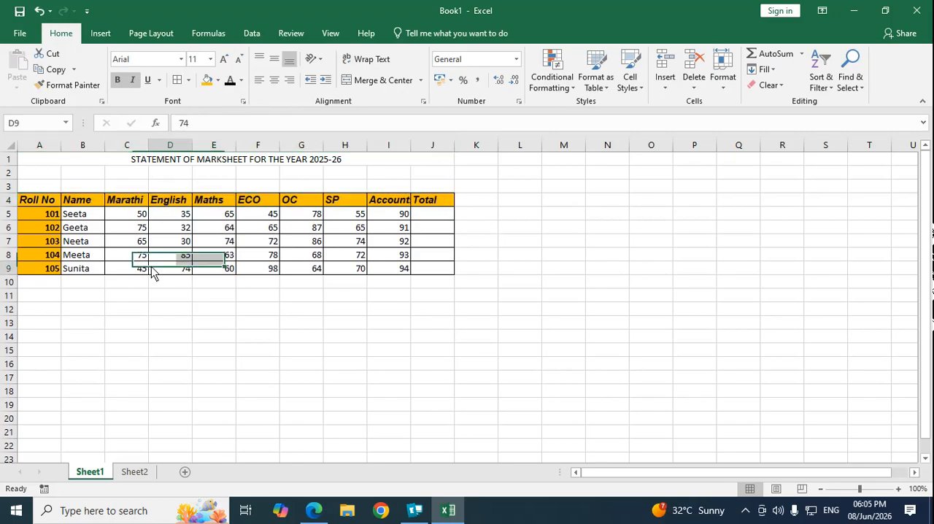
# Step: Fill the merged title in row 1 with dark orange and set its font size to 22
pyautogui.click(84, 164)
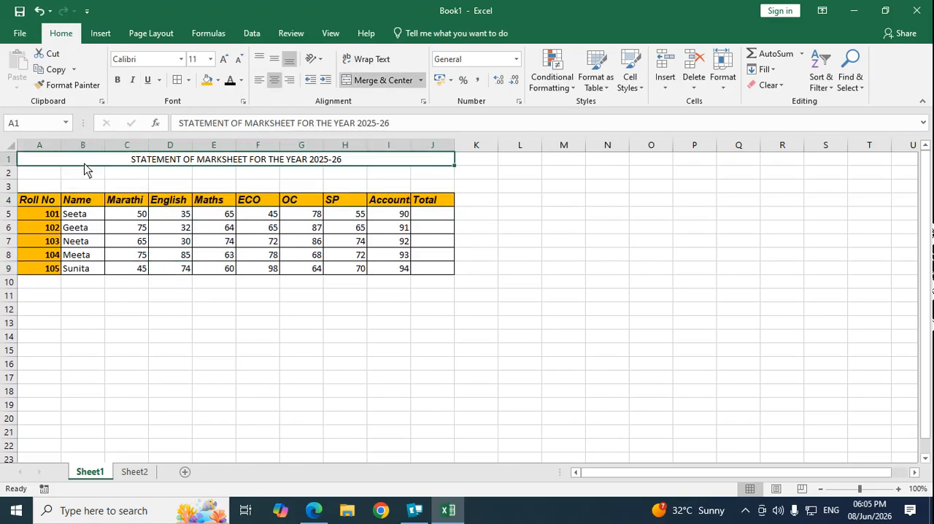
pyautogui.click(218, 80)
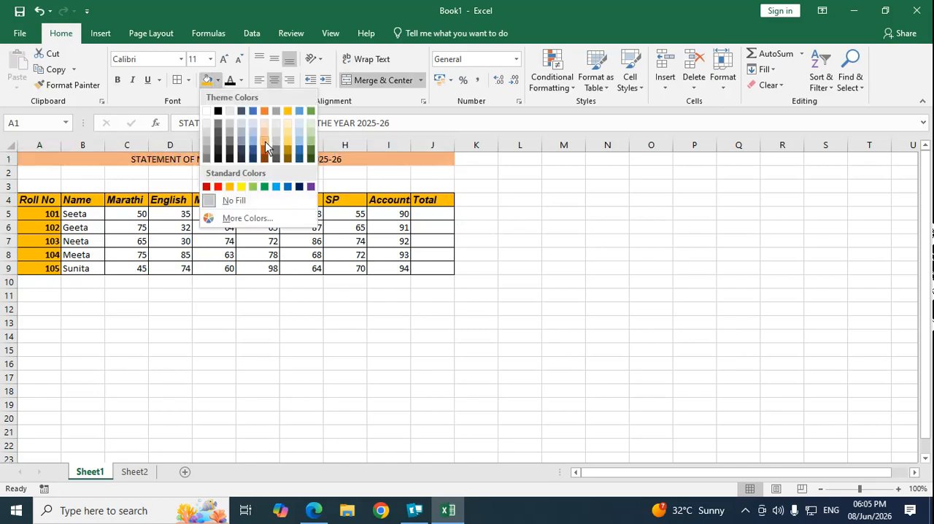
pyautogui.click(265, 151)
pyautogui.click(267, 187)
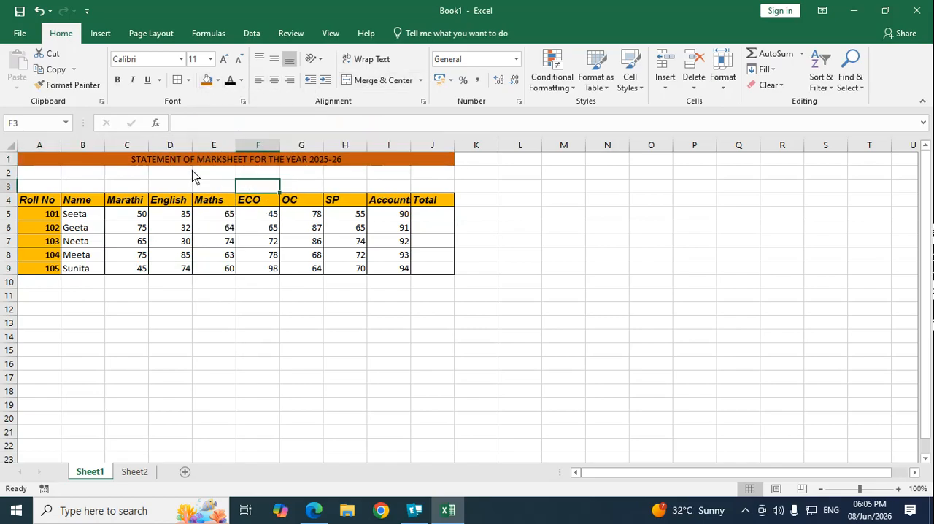
pyautogui.click(179, 162)
pyautogui.click(210, 59)
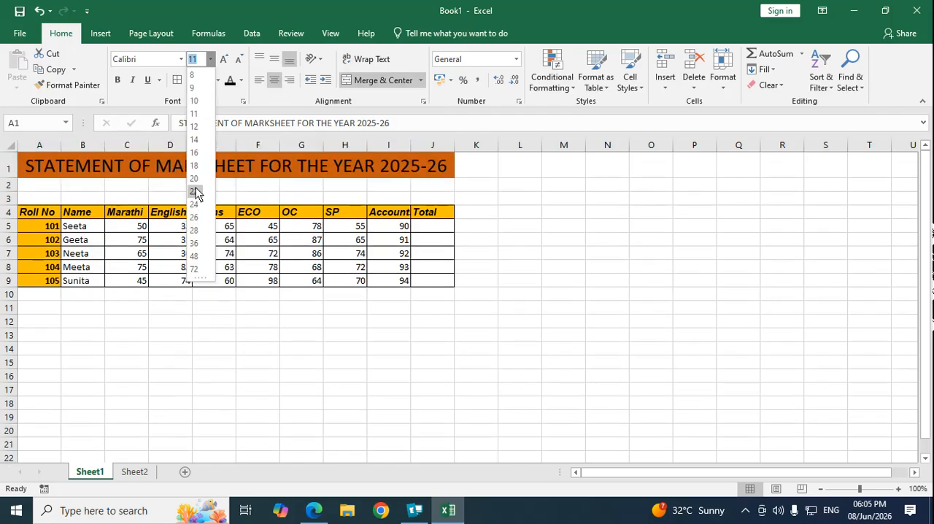
pyautogui.click(195, 191)
pyautogui.click(520, 185)
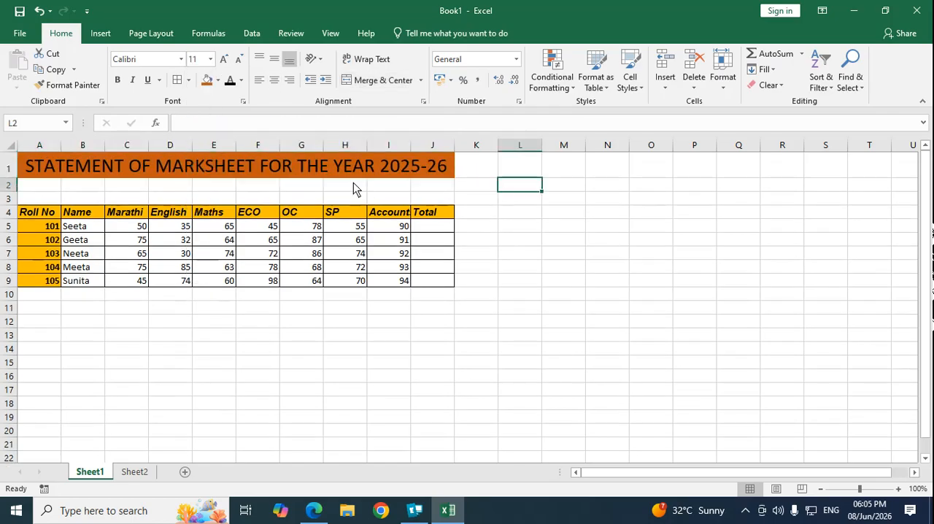
pyautogui.click(129, 164)
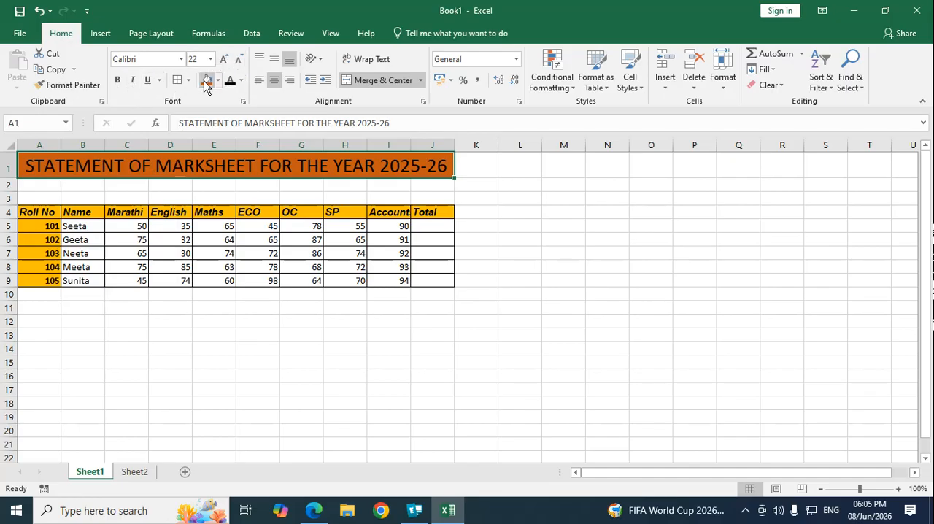
pyautogui.click(251, 335)
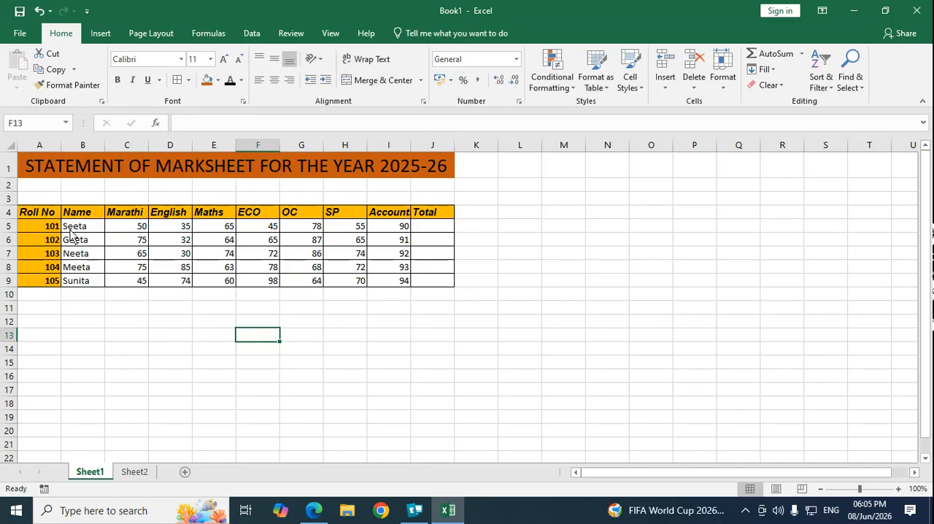
# Step: Apply the strikethrough font effect to the whole marks table A4:J9
pyautogui.moveTo(50, 216); pyautogui.dragTo(438, 287)
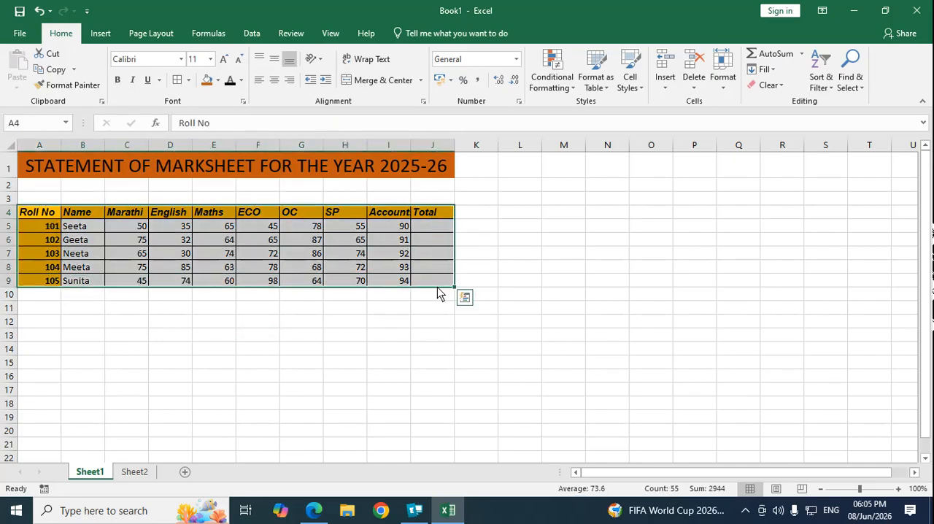
pyautogui.click(244, 103)
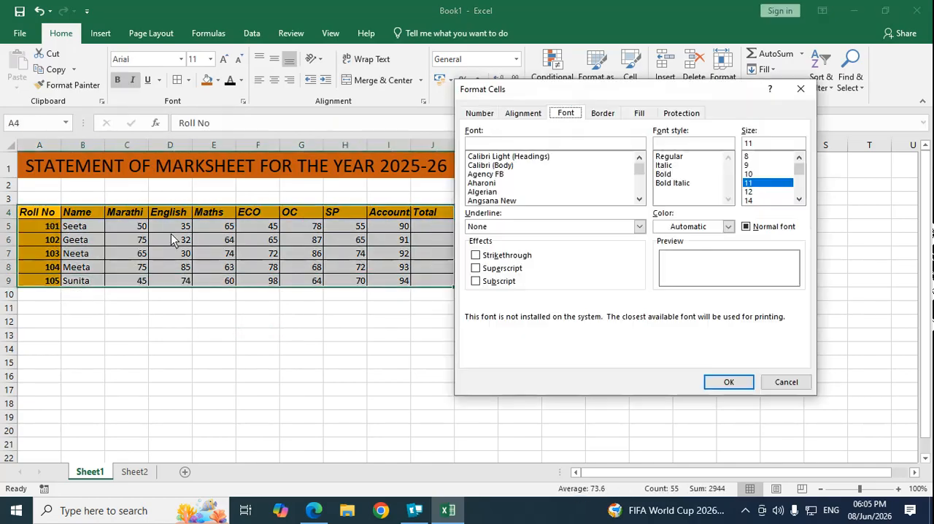
pyautogui.click(476, 255)
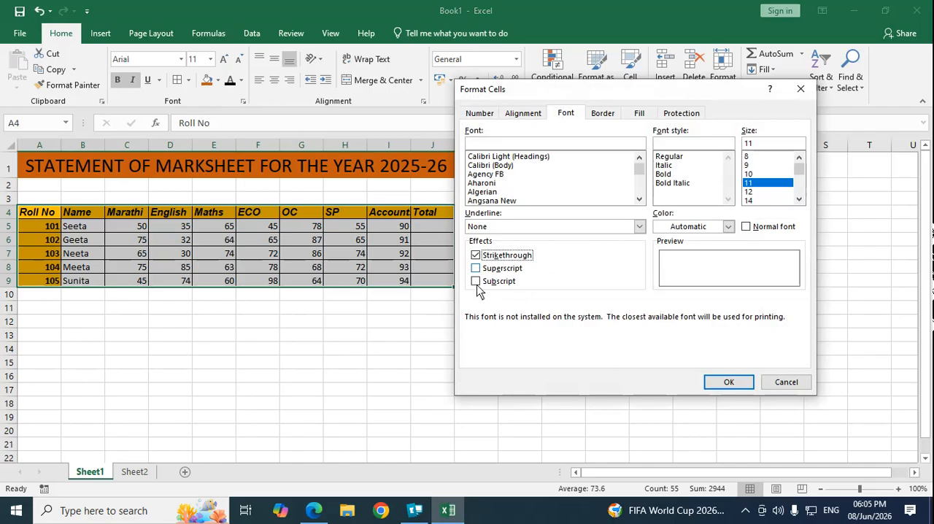
pyautogui.click(728, 383)
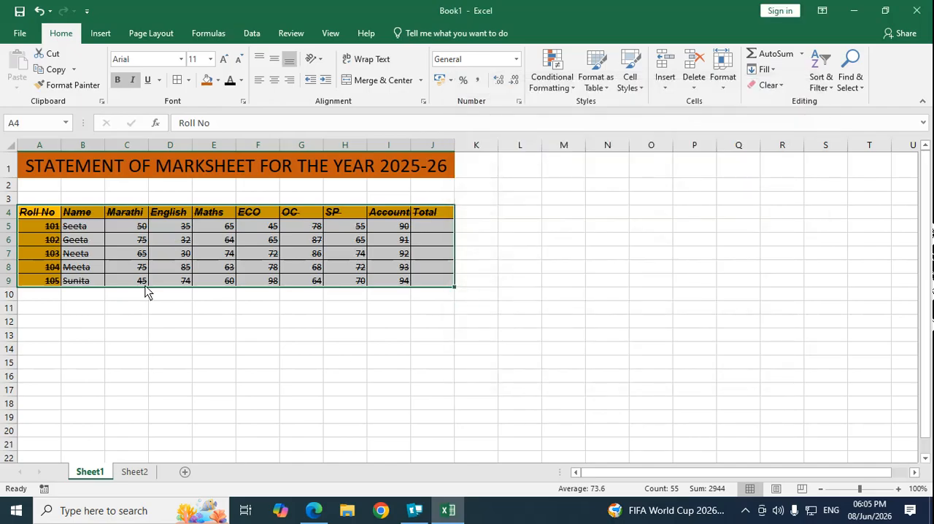
# Step: Replace the strikethrough effect on the marks table A4:J9 with superscript
pyautogui.click(243, 103)
pyautogui.click(477, 256)
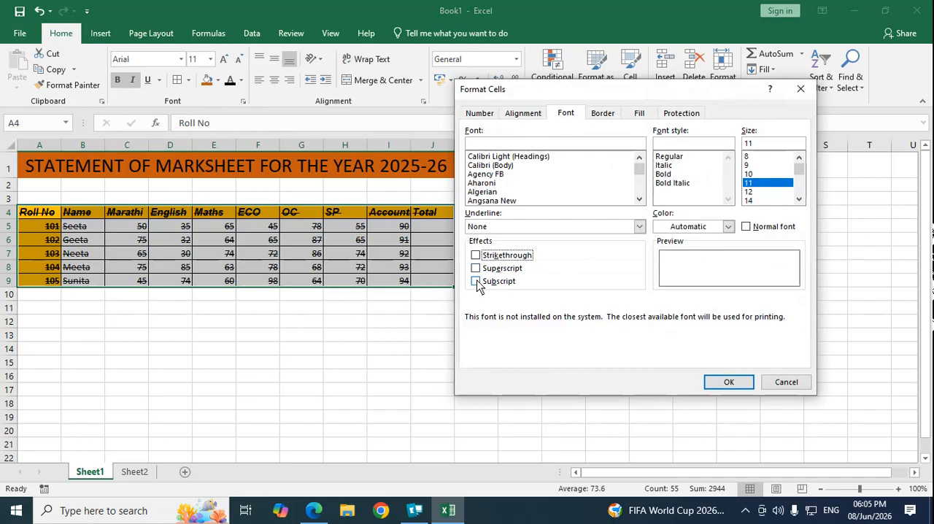
pyautogui.click(476, 269)
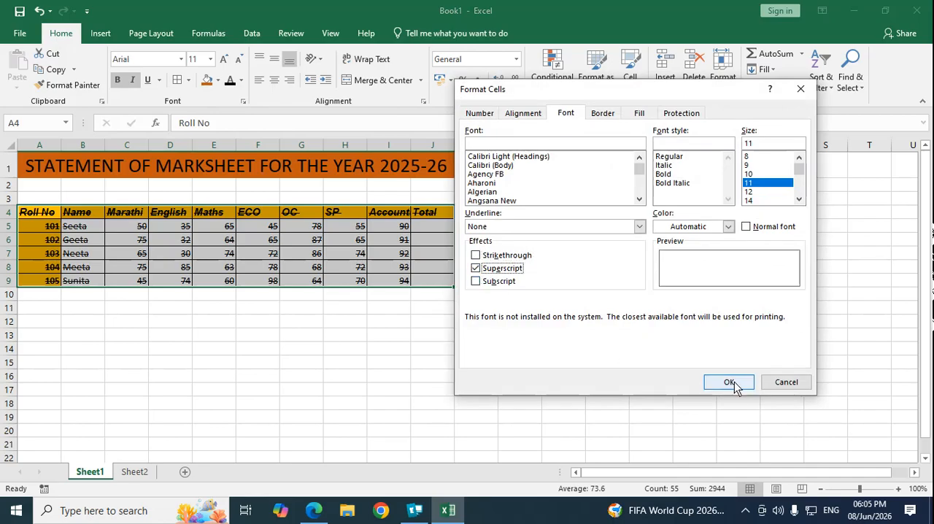
pyautogui.click(732, 382)
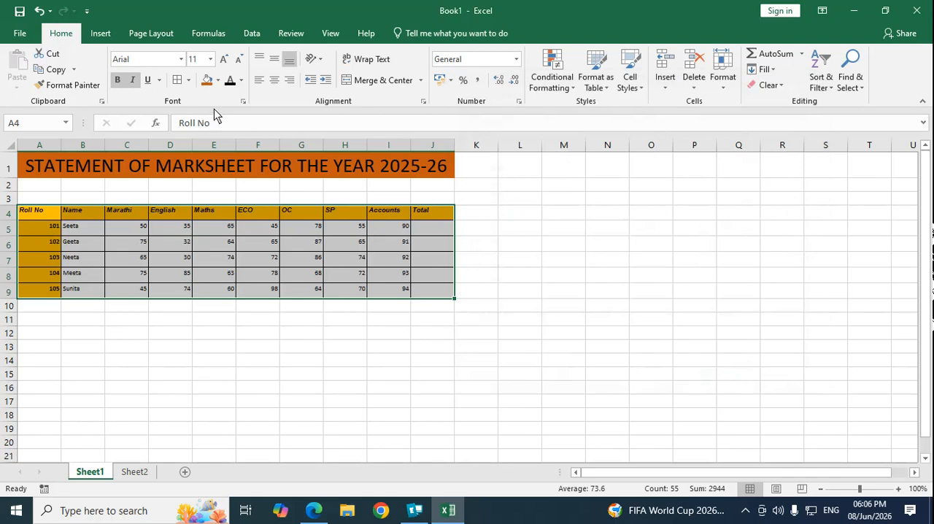
# Step: Switch the marks table's font effect from superscript to subscript
pyautogui.click(243, 101)
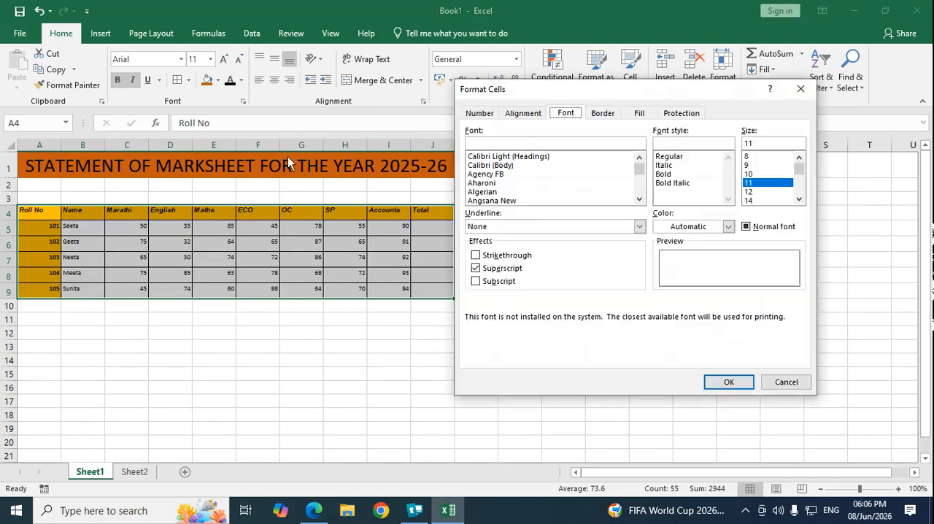
pyautogui.click(477, 282)
pyautogui.click(476, 282)
pyautogui.click(728, 380)
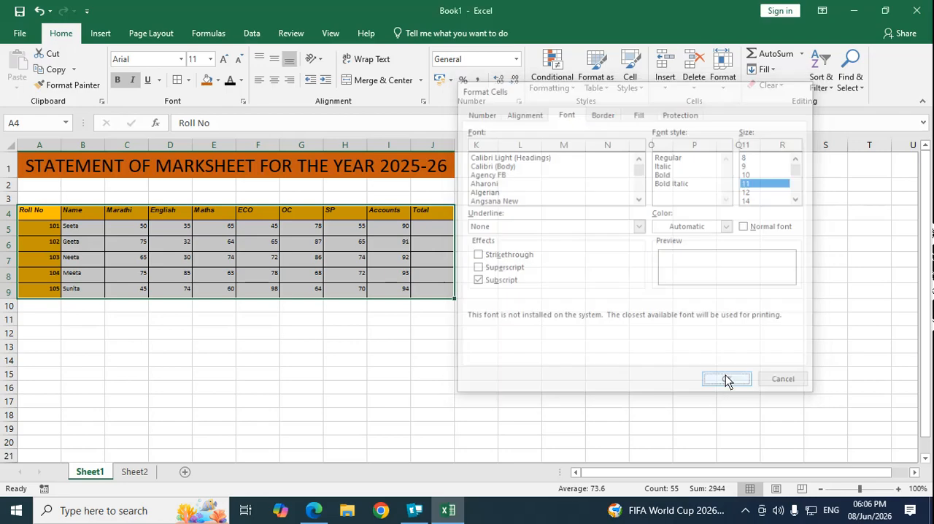
# Step: Clear the subscript font effect from the marks table A4:J9
pyautogui.click(243, 102)
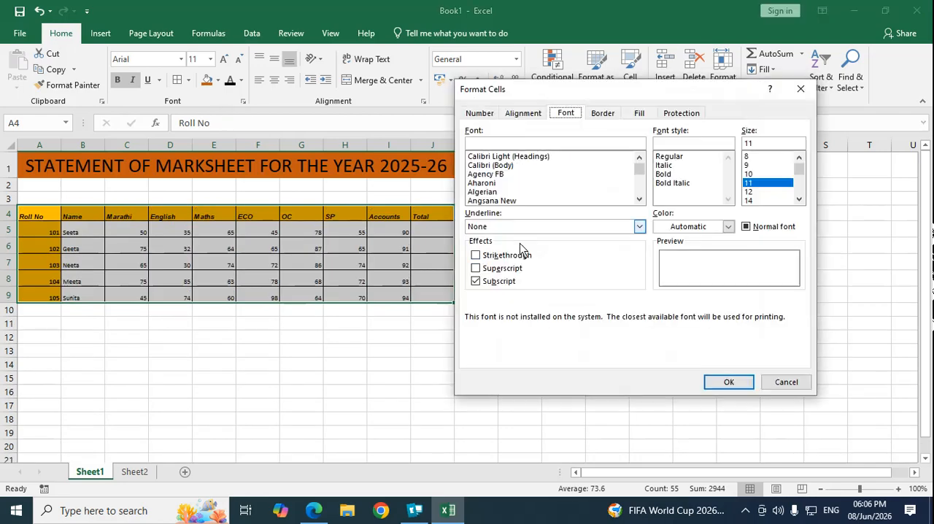
pyautogui.click(476, 281)
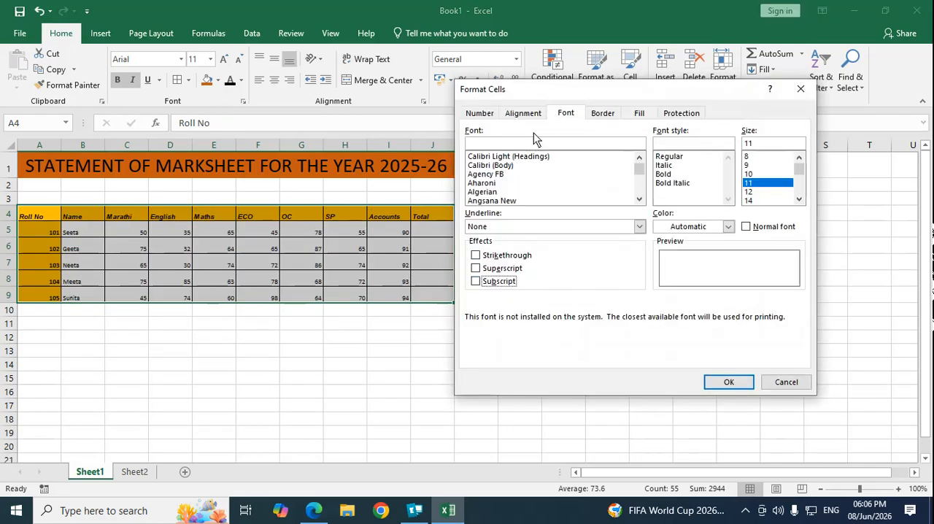
# Step: Center the marks table's text horizontally and vertically, and set its orientation to 45 degrees
pyautogui.click(524, 114)
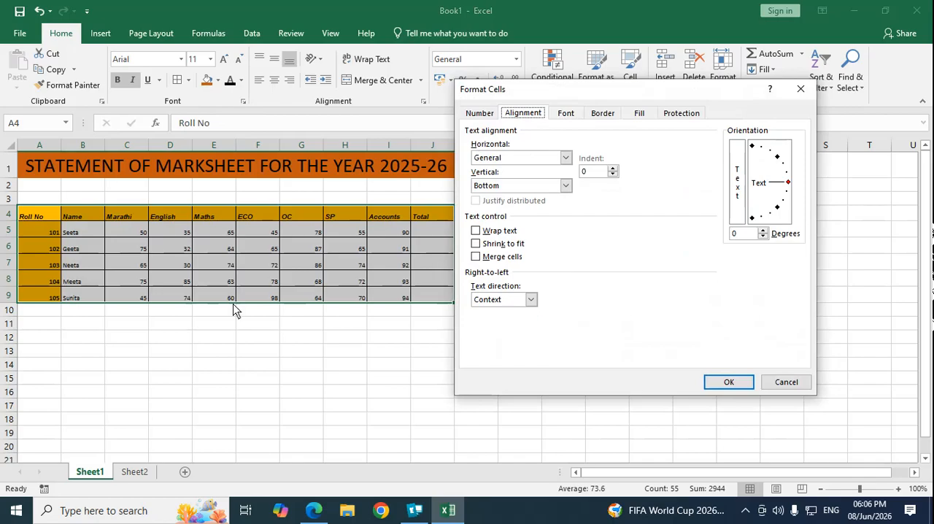
pyautogui.click(566, 157)
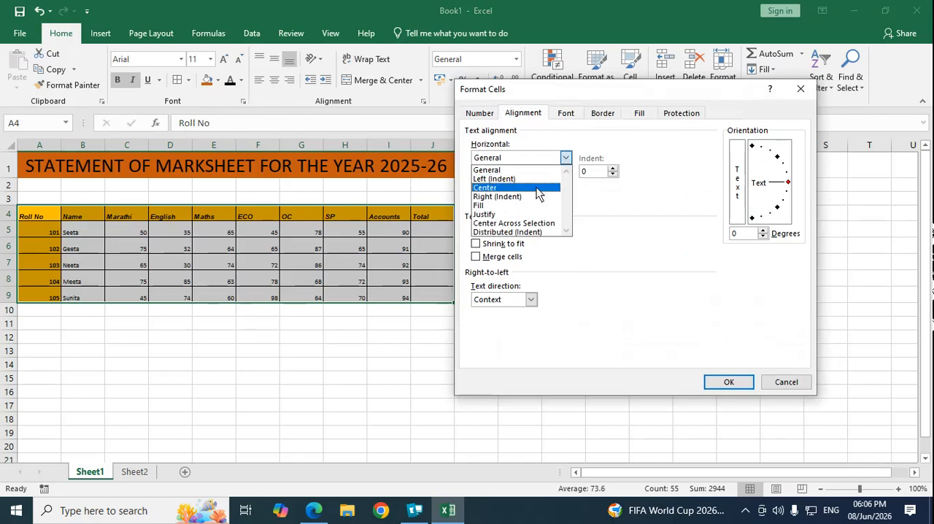
pyautogui.click(551, 188)
pyautogui.click(565, 187)
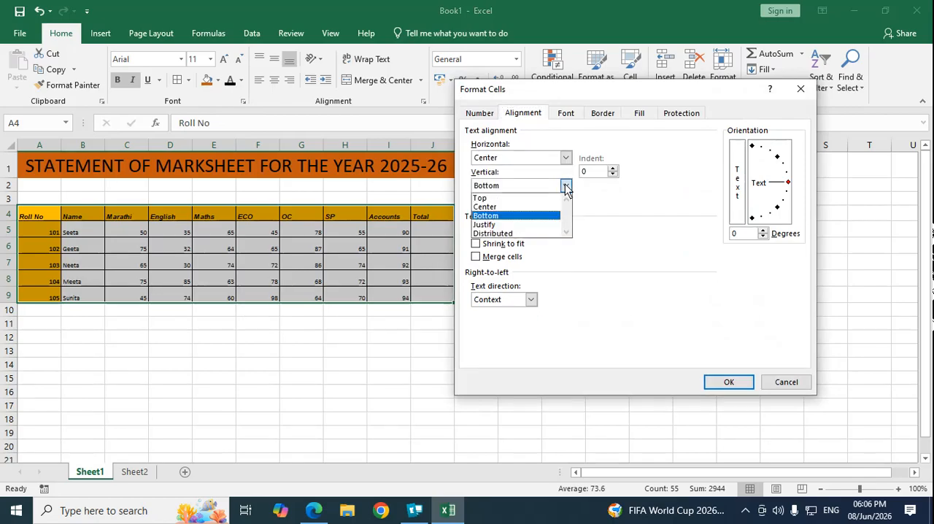
pyautogui.click(533, 205)
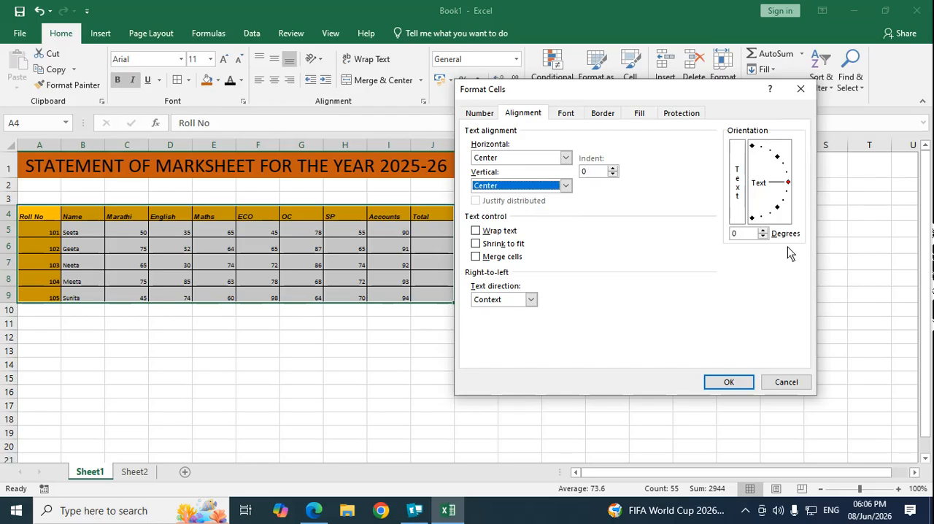
pyautogui.click(779, 158)
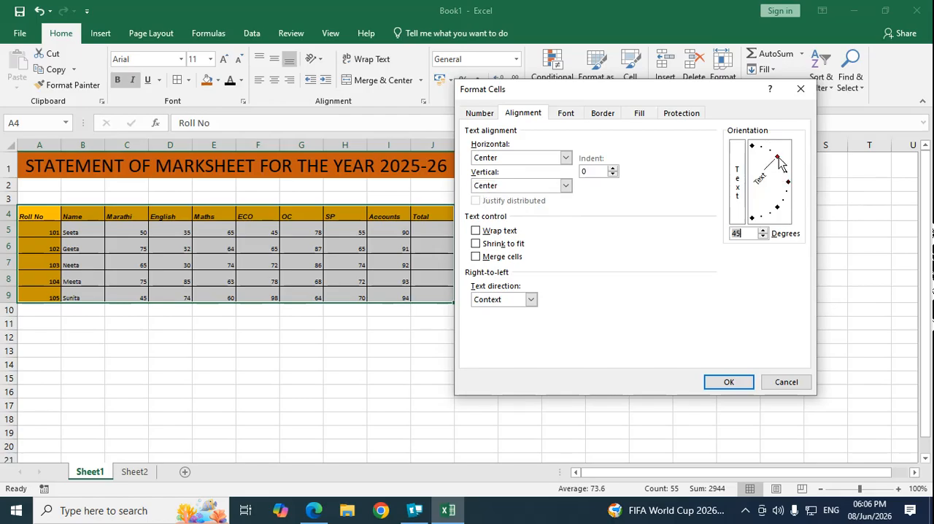
pyautogui.click(729, 383)
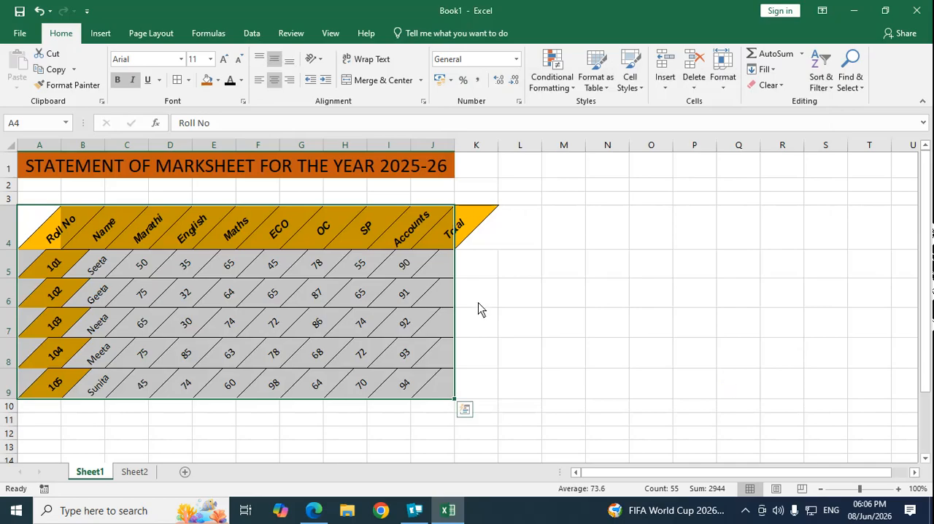
# Step: Set the text orientation of the marks table A4:J9 to -40 degrees
pyautogui.click(243, 101)
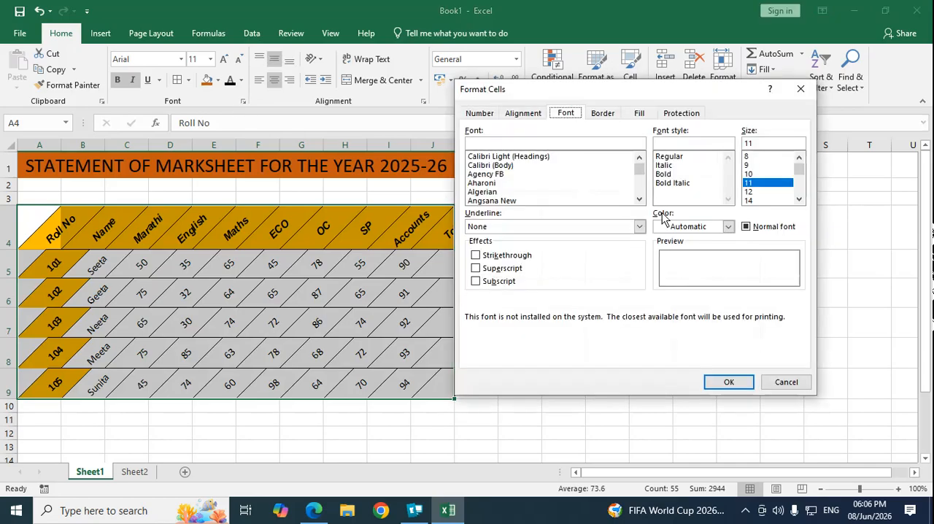
pyautogui.click(524, 114)
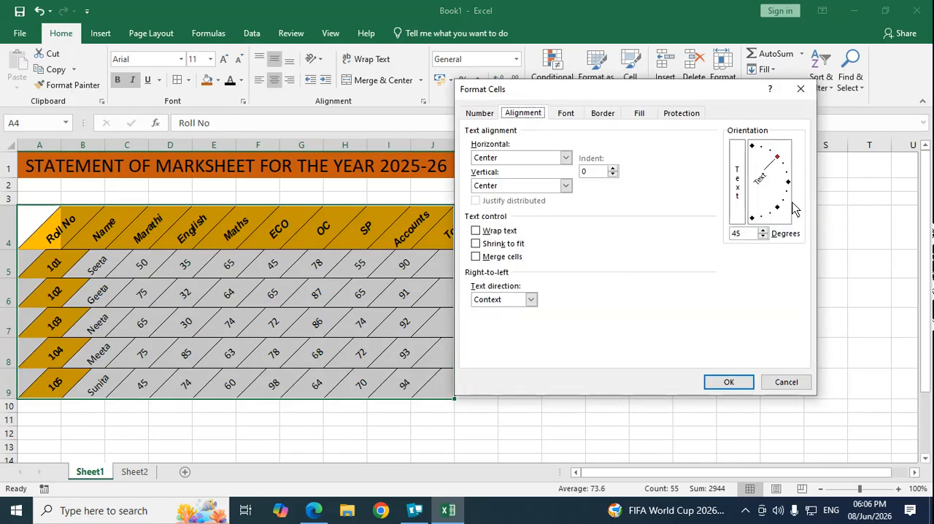
pyautogui.click(779, 209)
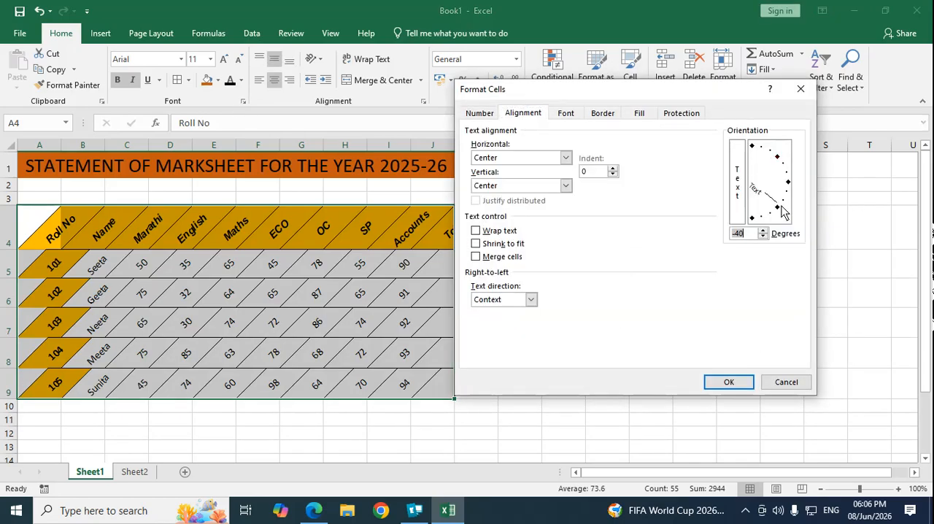
pyautogui.click(728, 381)
# Step: Rotate the marks table's text to an orientation of -90 degrees
pyautogui.click(243, 100)
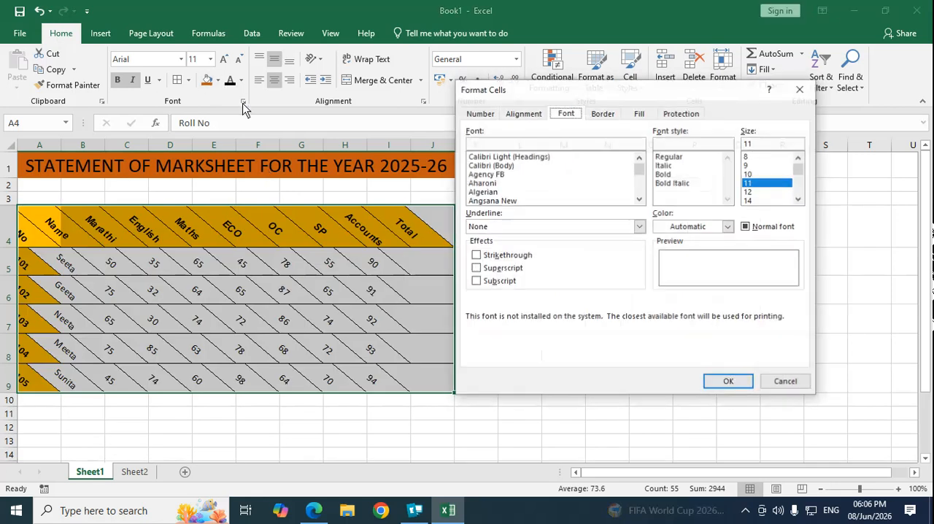
pyautogui.click(530, 115)
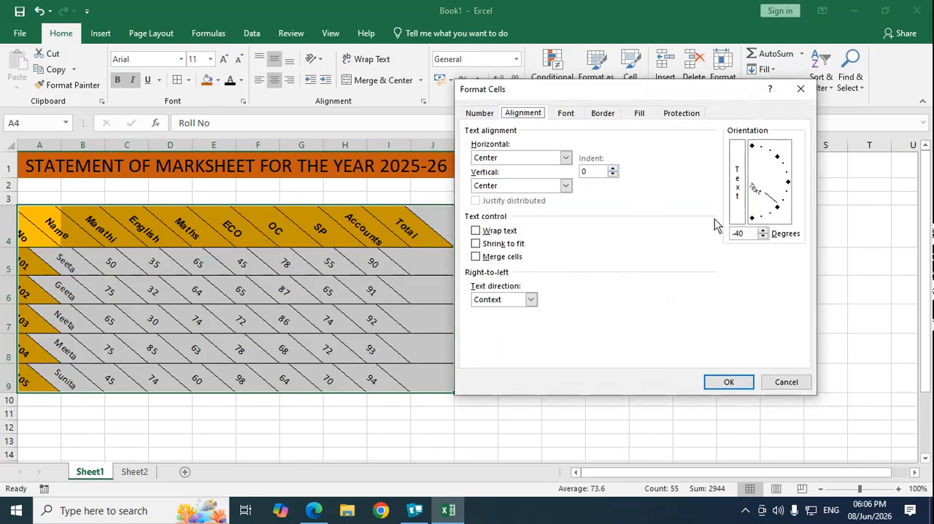
pyautogui.click(753, 219)
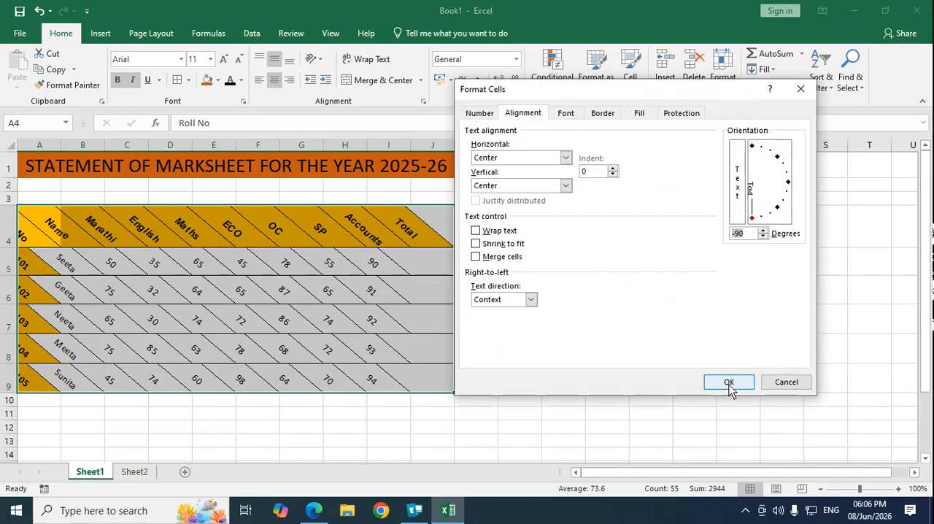
pyautogui.click(729, 382)
# Step: Change the marks table's text orientation to 87 degrees
pyautogui.click(244, 101)
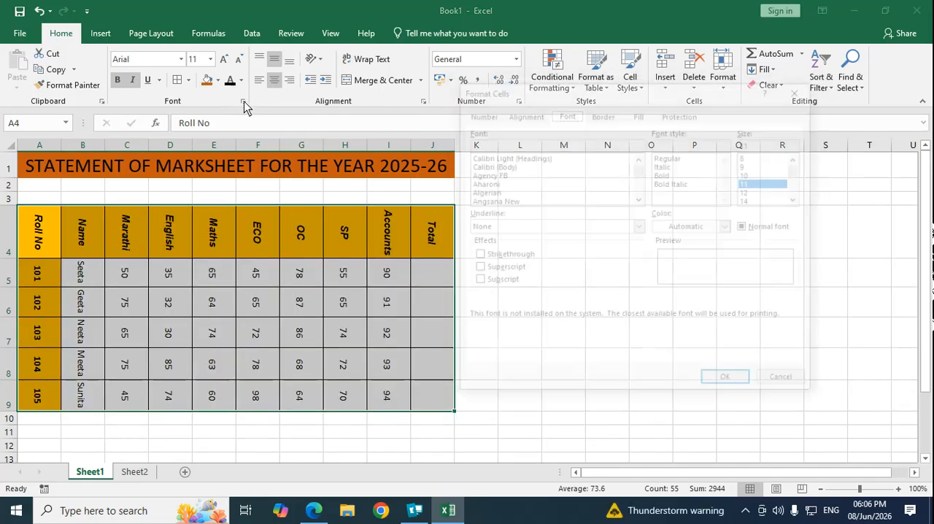
pyautogui.click(521, 114)
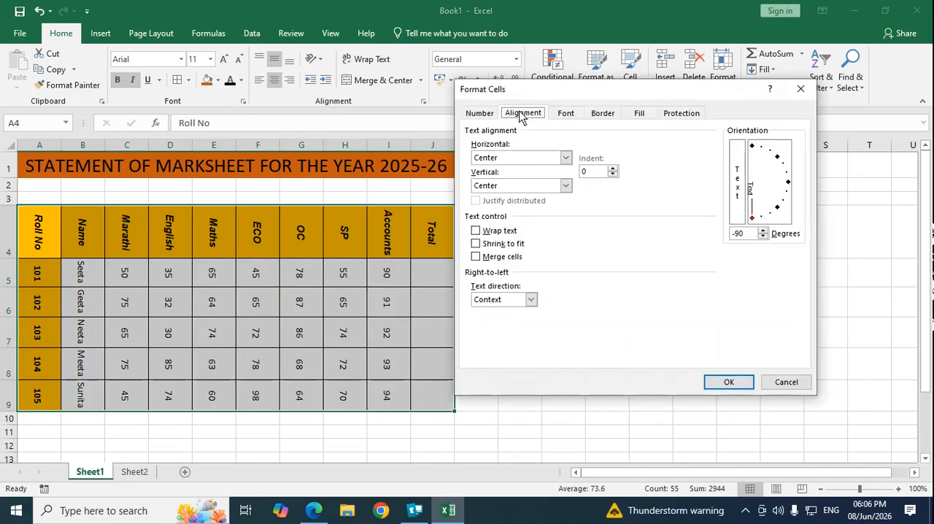
pyautogui.click(754, 153)
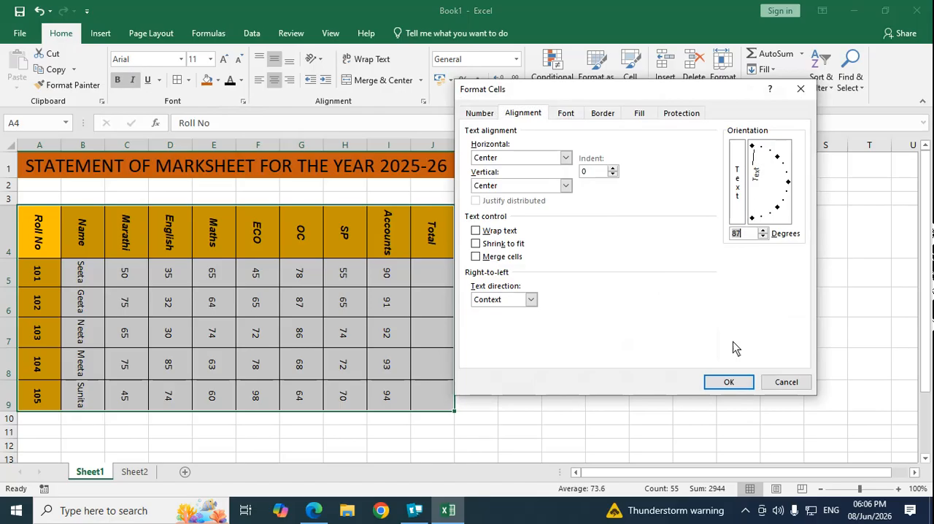
pyautogui.click(729, 381)
# Step: Return the marks table's text to horizontal by setting its orientation to 0 degrees
pyautogui.click(246, 100)
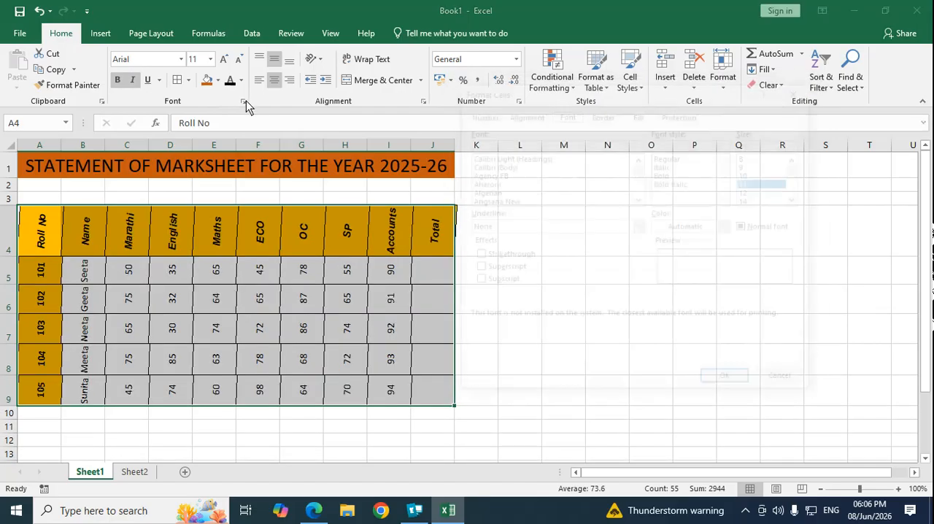
pyautogui.click(520, 116)
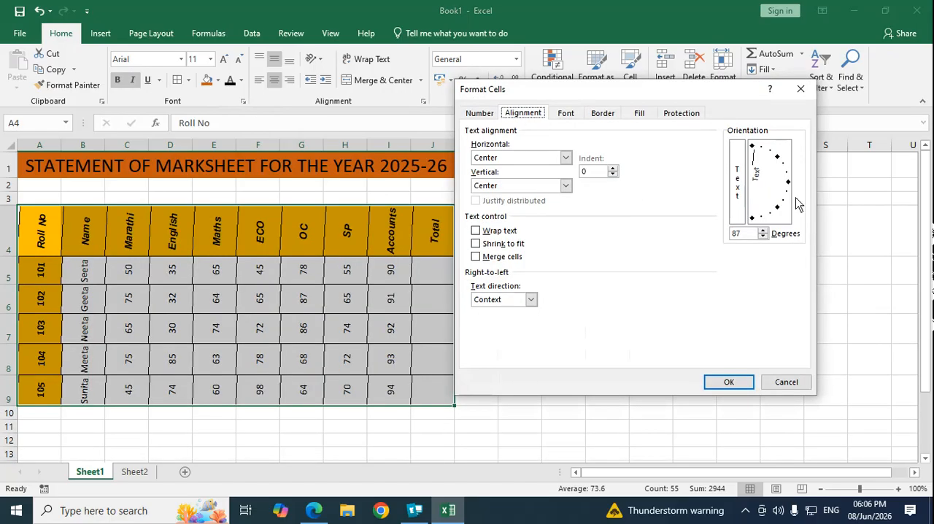
pyautogui.click(789, 182)
pyautogui.click(728, 381)
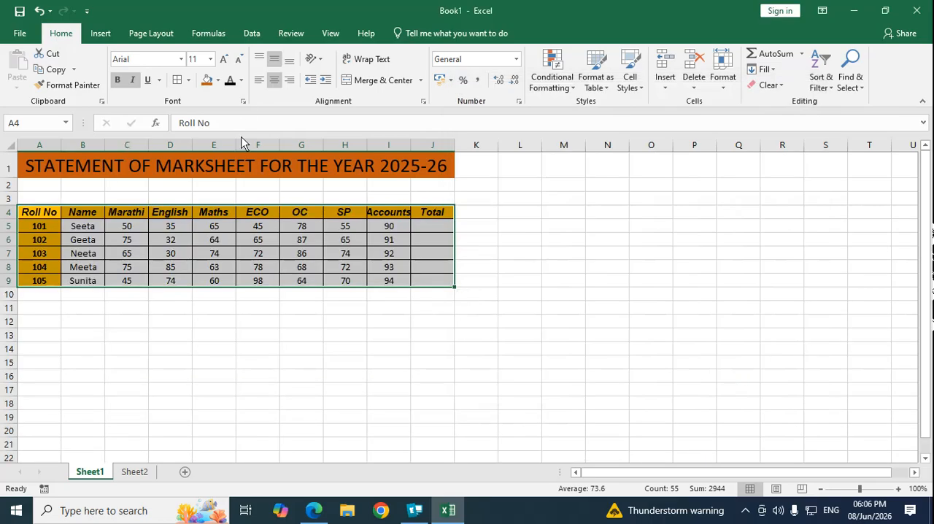
pyautogui.click(244, 103)
pyautogui.click(523, 115)
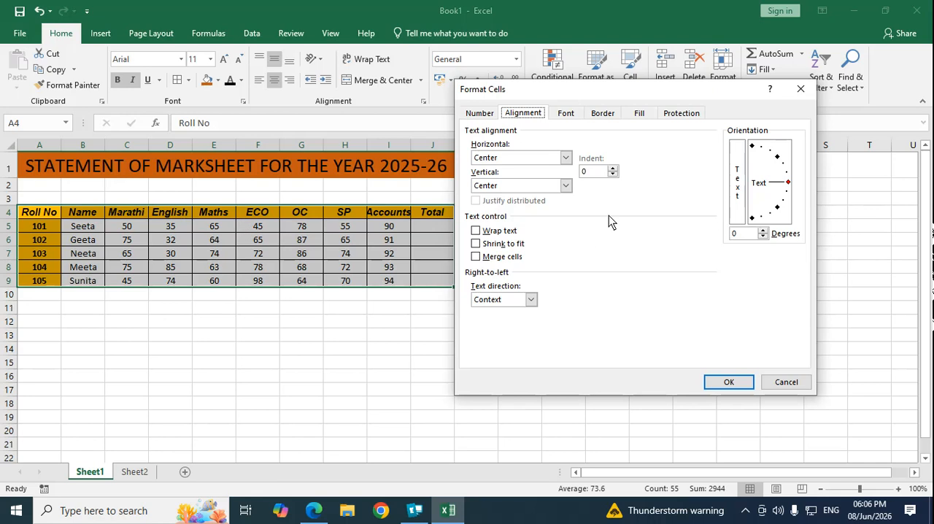
pyautogui.click(787, 382)
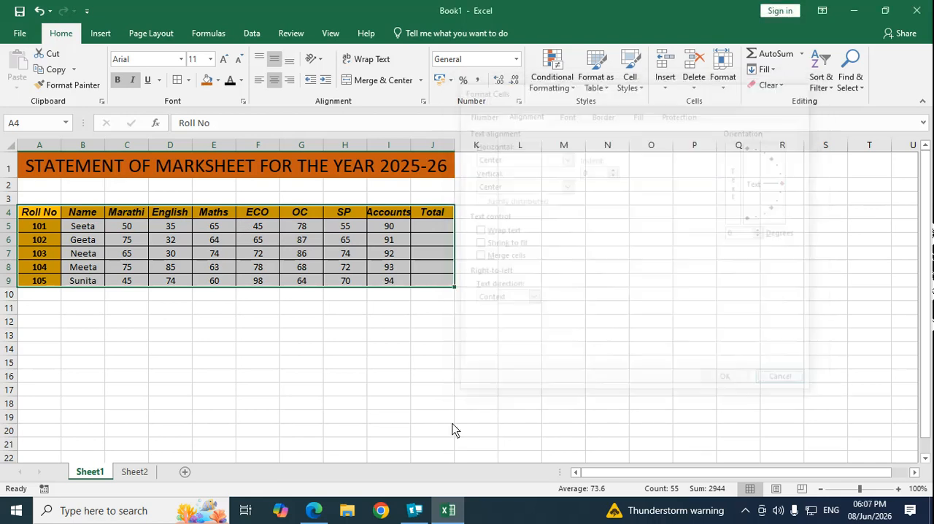
pyautogui.click(301, 403)
# Step: Extend the column heading in B4 to read "Name of the Student"
pyautogui.click(83, 213)
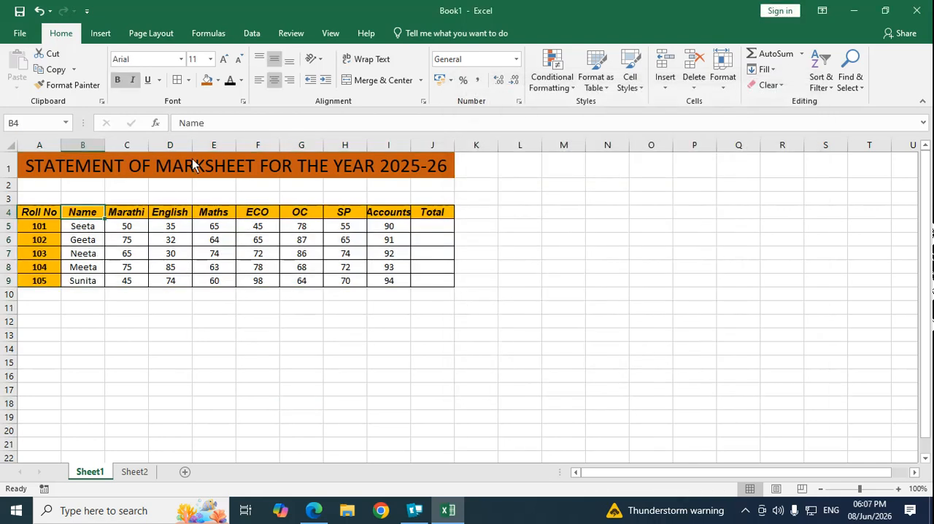
pyautogui.click(214, 129)
pyautogui.write('OF THE')
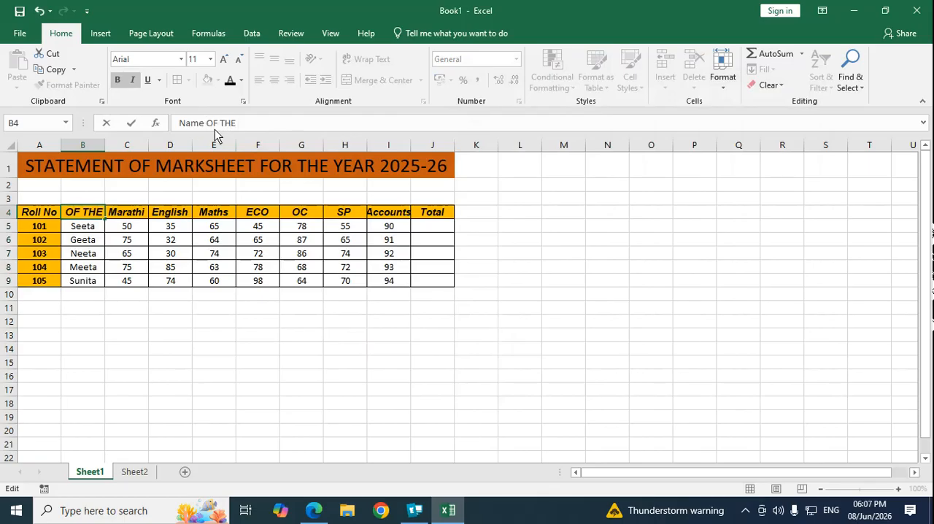
pyautogui.press('BackSpace')
pyautogui.press('BackSpace')
pyautogui.press('BackSpace')
pyautogui.press('BackSpace')
pyautogui.press('BackSpace')
pyautogui.press('BackSpace')
pyautogui.press('BackSpace')
pyautogui.press('BackSpace')
pyautogui.write('the Student')
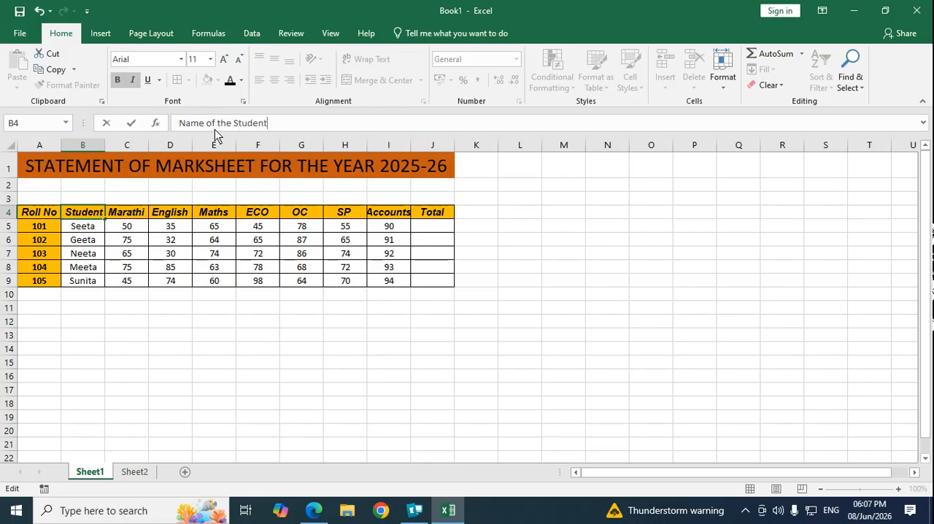
pyautogui.hotkey('ctrl', 'Return')
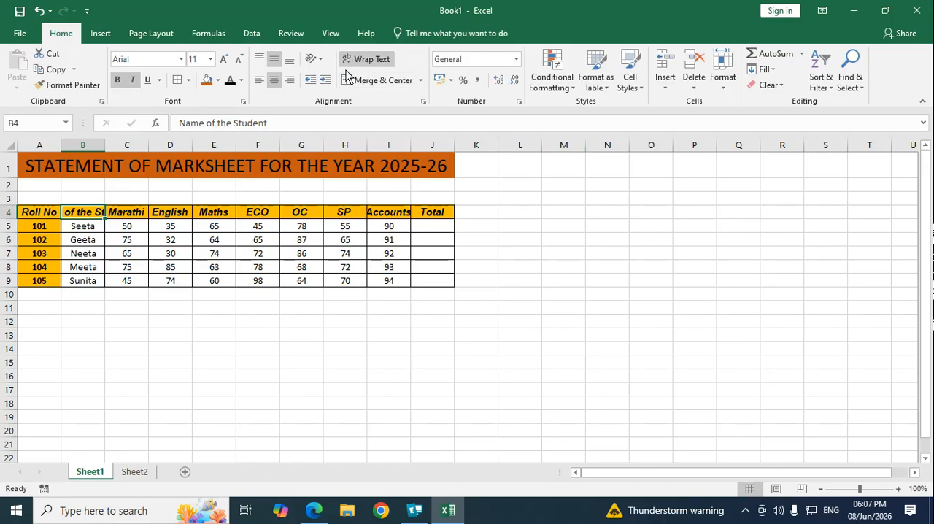
# Step: Turn on Wrap text for the heading in B4 through the cell format's alignment options
pyautogui.click(245, 101)
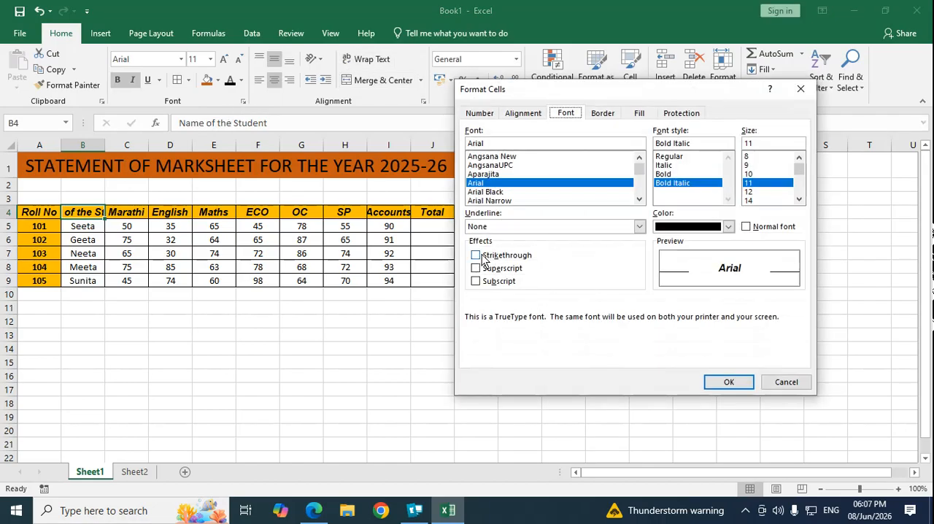
pyautogui.click(522, 117)
pyautogui.click(476, 231)
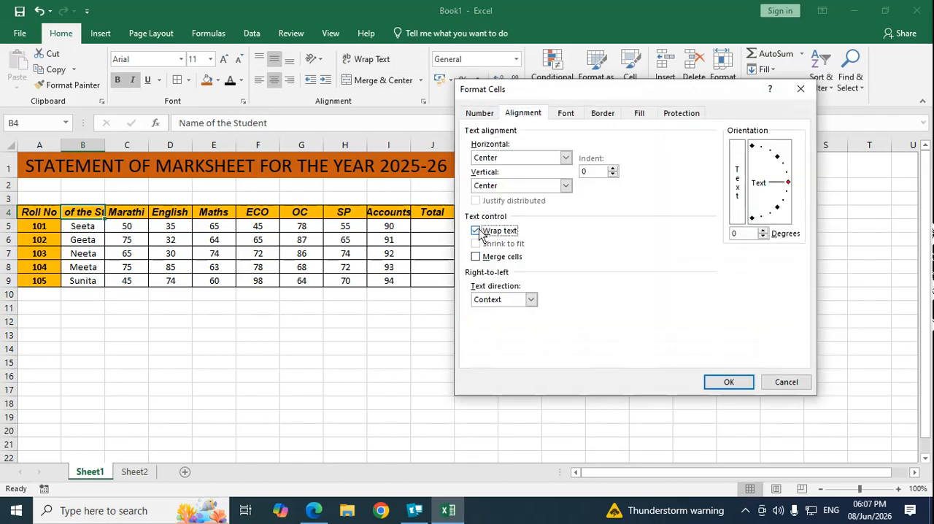
pyautogui.click(729, 382)
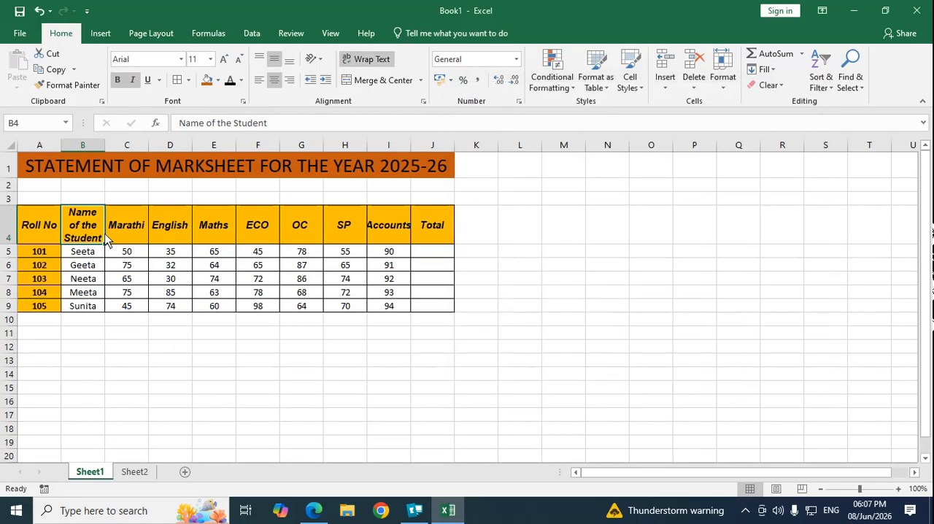
# Step: Remove text wrapping from the heading in B4 in the cell format settings, and reapply it with the Wrap Text command
pyautogui.click(243, 100)
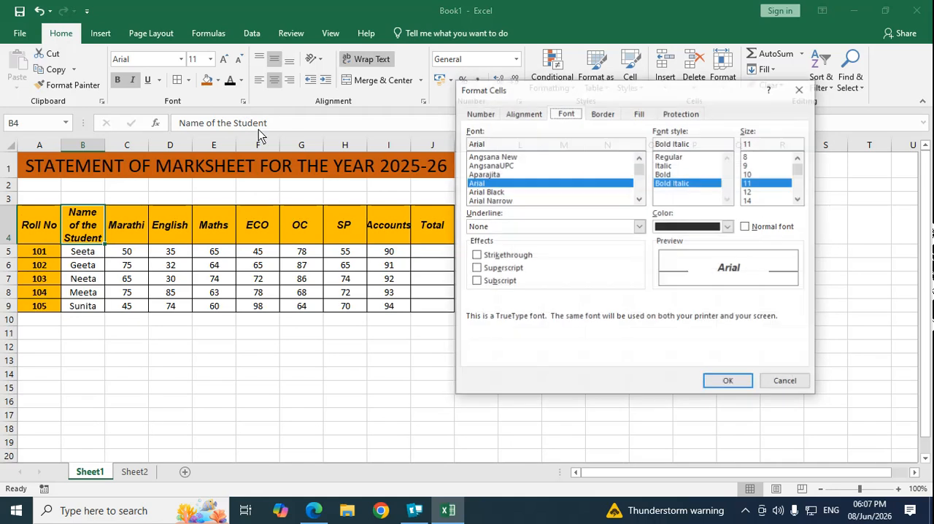
pyautogui.click(525, 113)
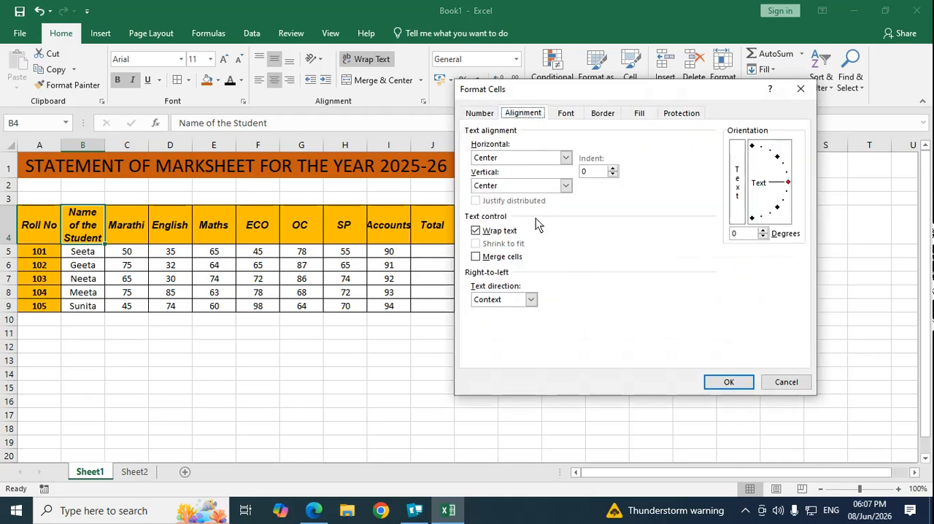
pyautogui.click(488, 232)
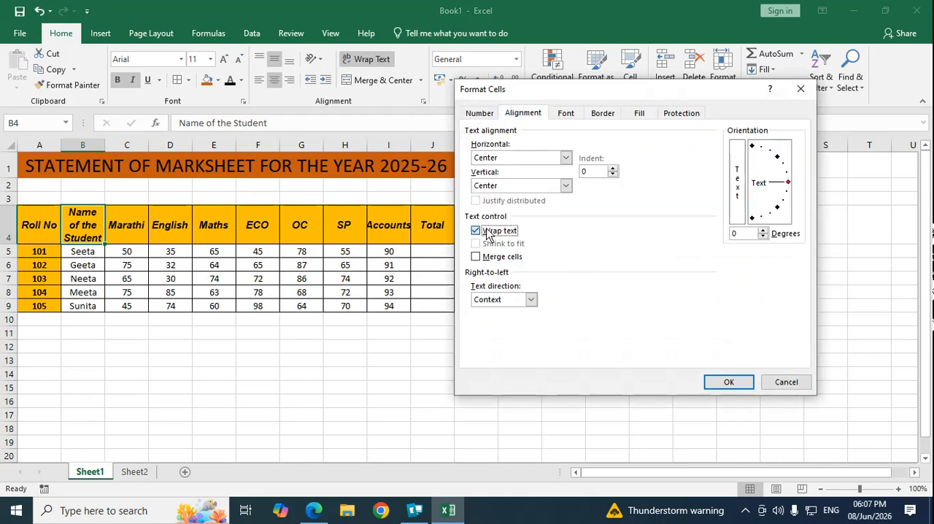
pyautogui.click(728, 382)
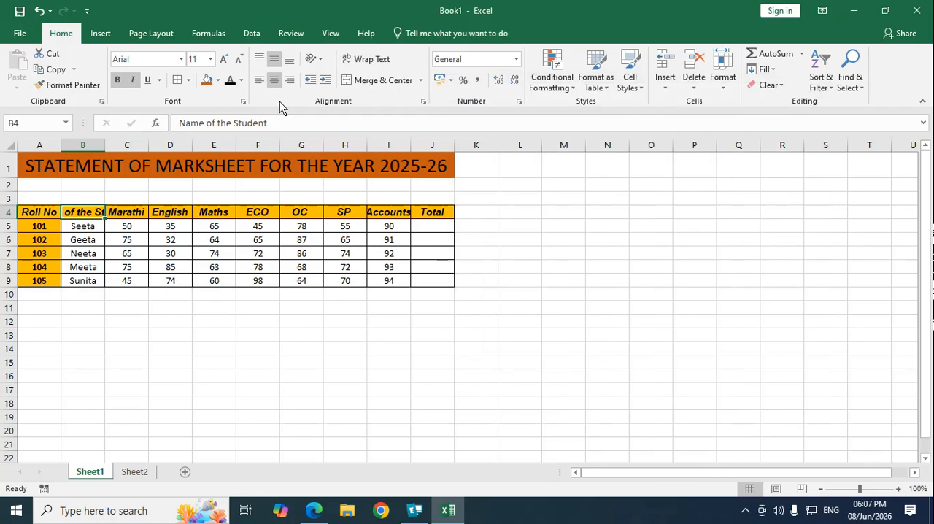
pyautogui.click(366, 59)
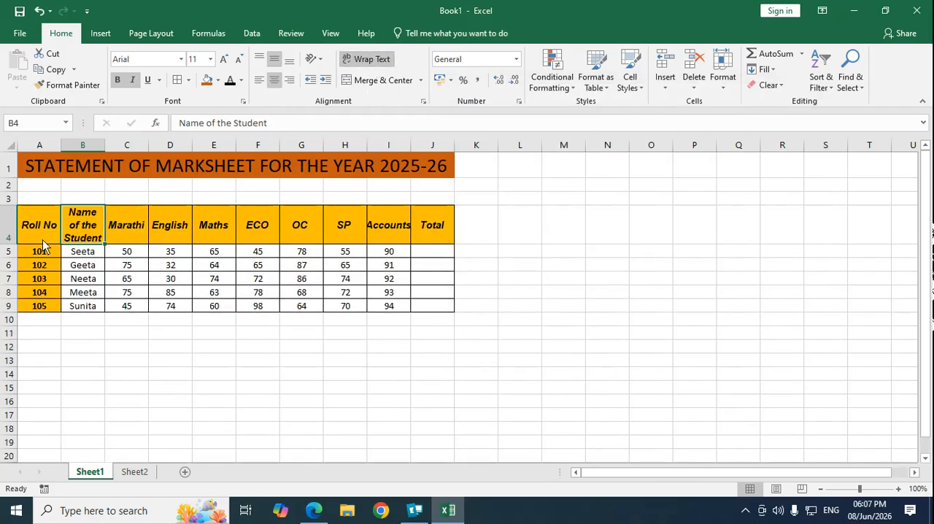
# Step: Set the text direction of the marks table in A4:J9 to Left-to-Right in the cell format's alignment options
pyautogui.moveTo(42, 239); pyautogui.dragTo(447, 309)
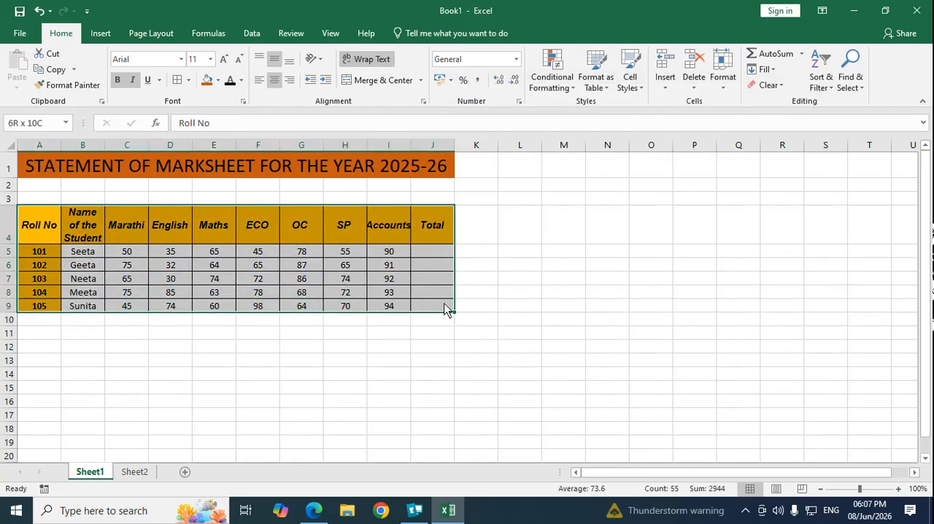
pyautogui.click(246, 101)
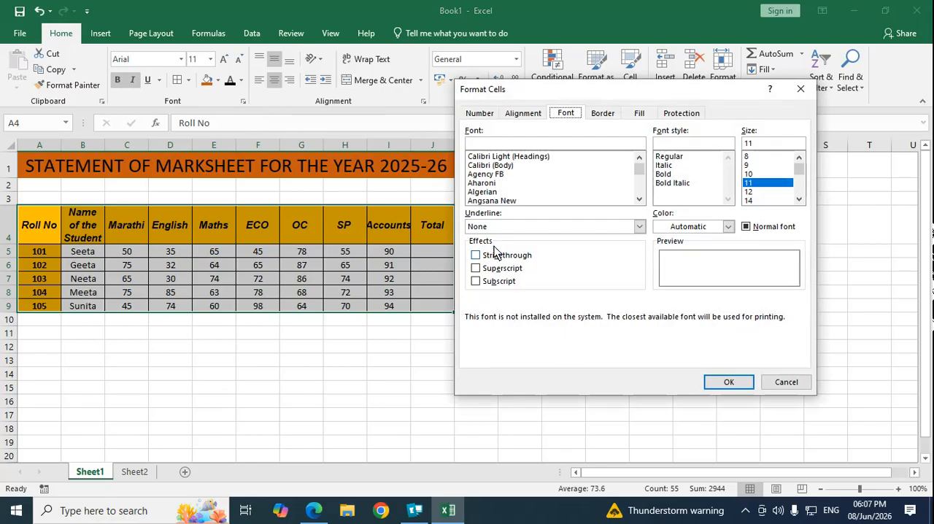
pyautogui.click(526, 114)
pyautogui.click(531, 299)
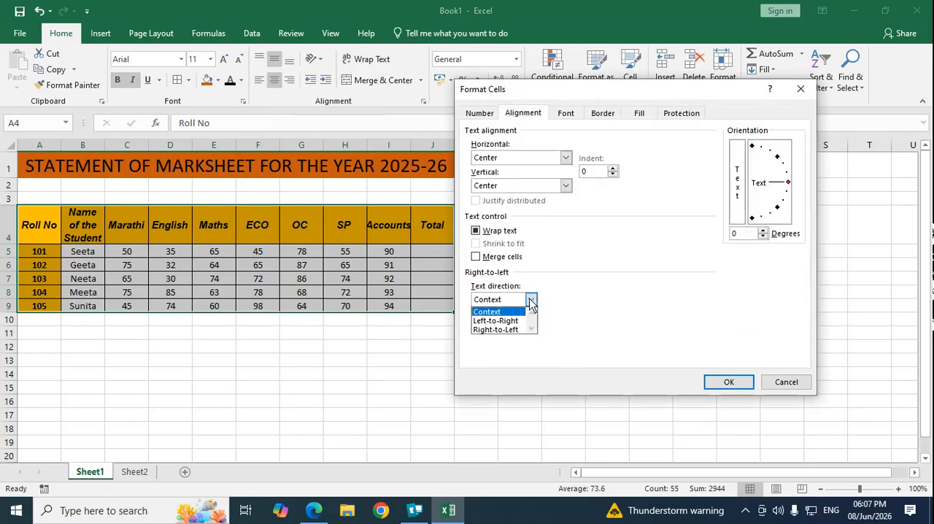
pyautogui.click(521, 321)
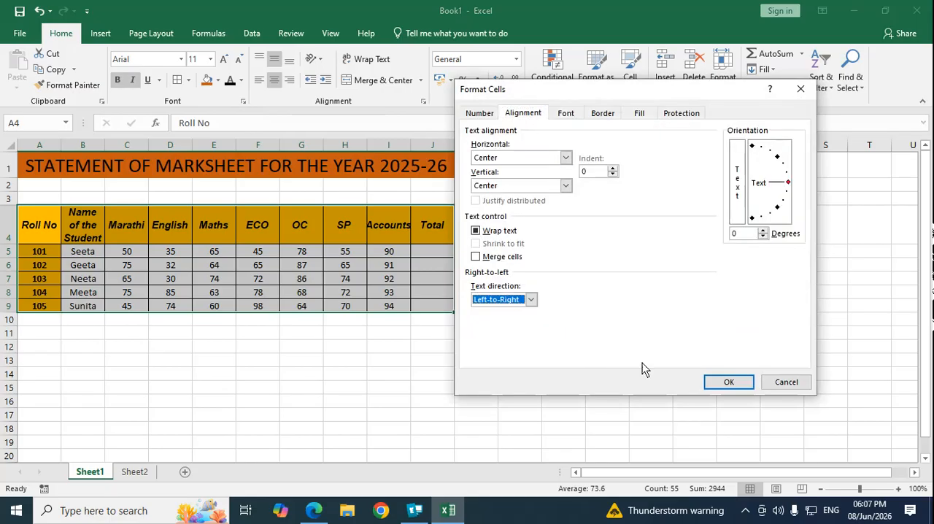
pyautogui.click(731, 383)
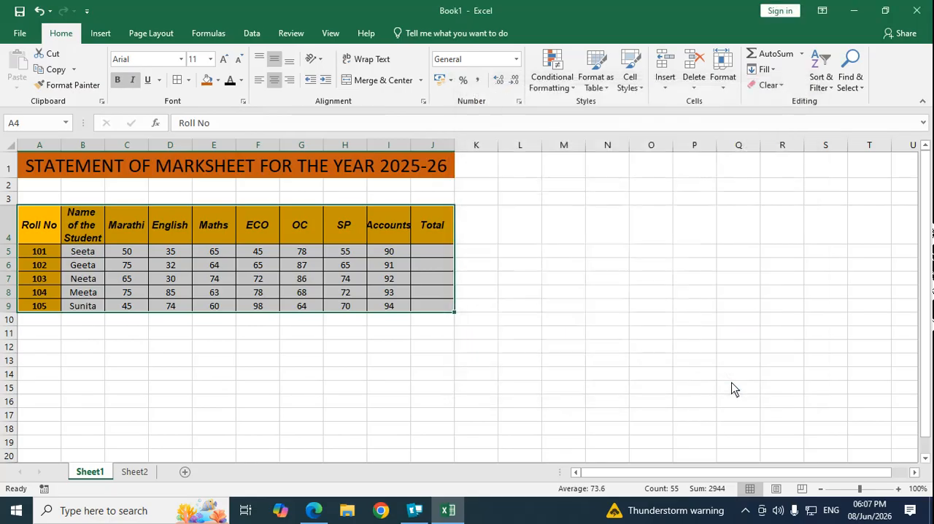
# Step: Change the marks table's text direction to Right-to-Left in the cell format's alignment options
pyautogui.click(243, 101)
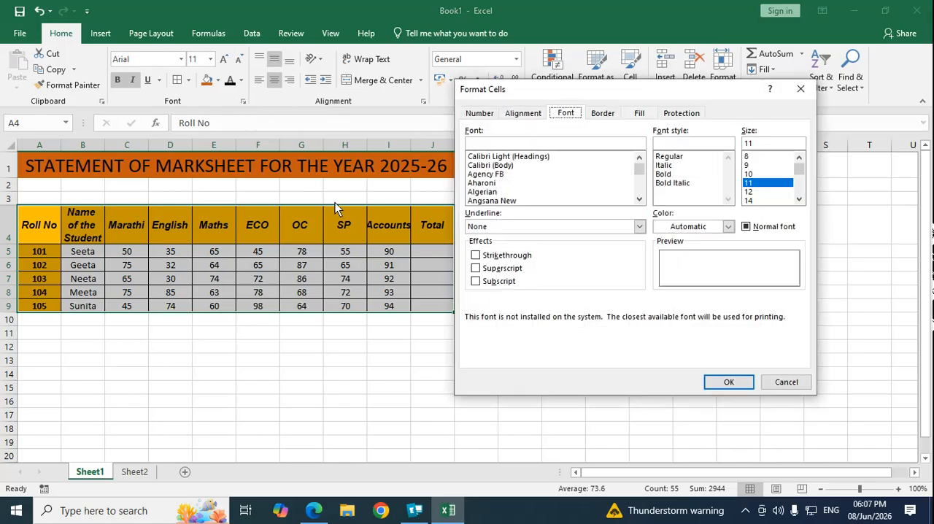
pyautogui.click(523, 113)
pyautogui.click(531, 300)
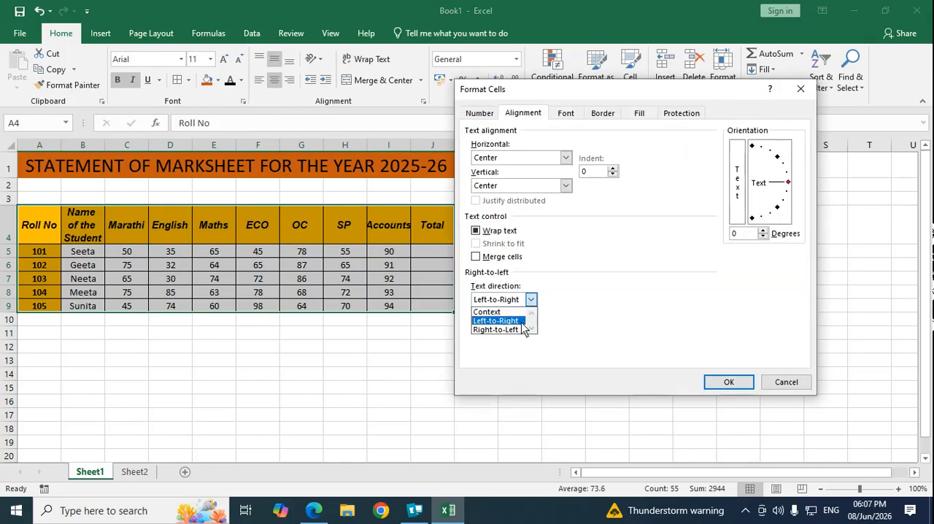
pyautogui.click(511, 329)
pyautogui.click(734, 380)
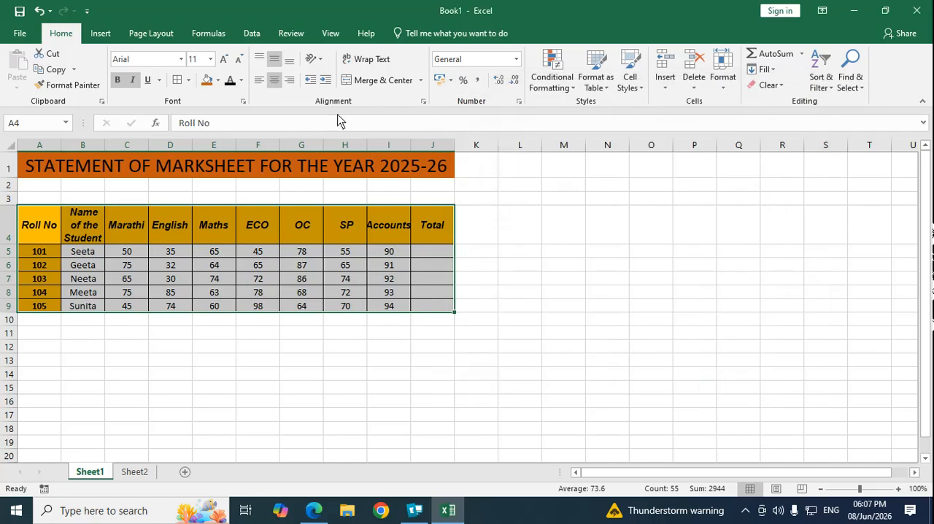
# Step: Return the marks table's text direction to Context and deselect the table
pyautogui.click(242, 100)
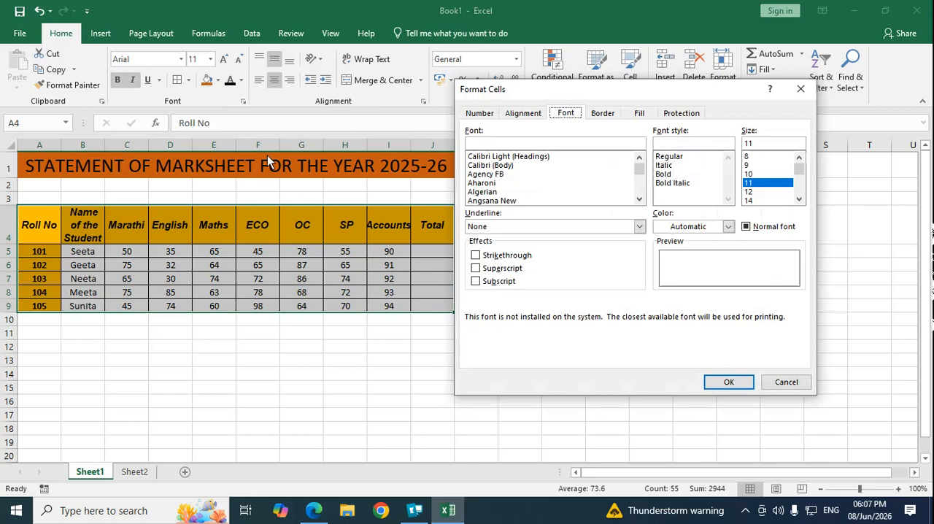
pyautogui.click(523, 113)
pyautogui.click(531, 299)
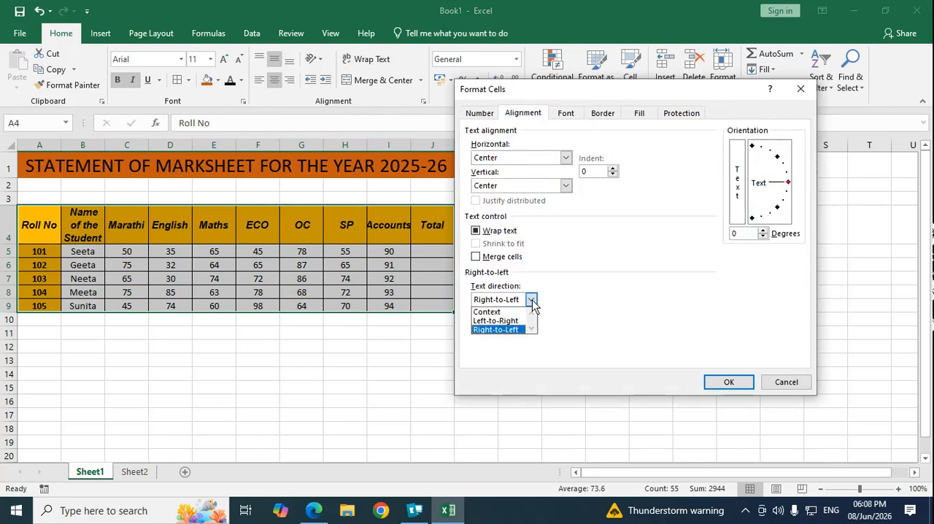
pyautogui.click(504, 310)
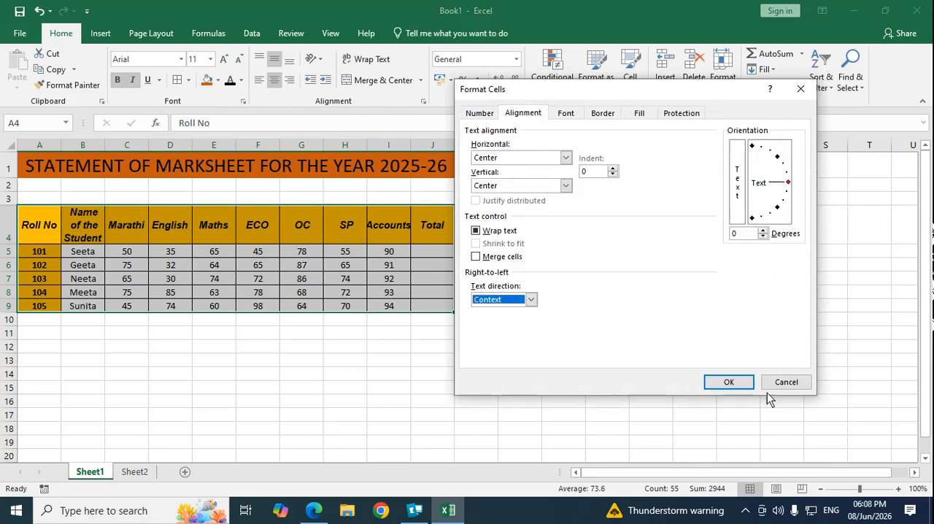
pyautogui.click(730, 383)
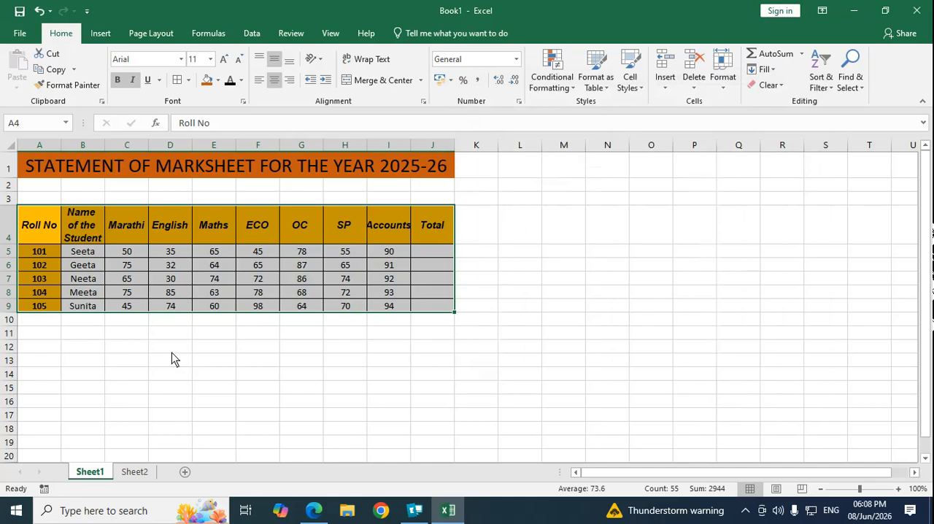
pyautogui.click(165, 346)
# Step: Indent the Marathi heading in C4 by 3 through the cell format's alignment options
pyautogui.click(126, 227)
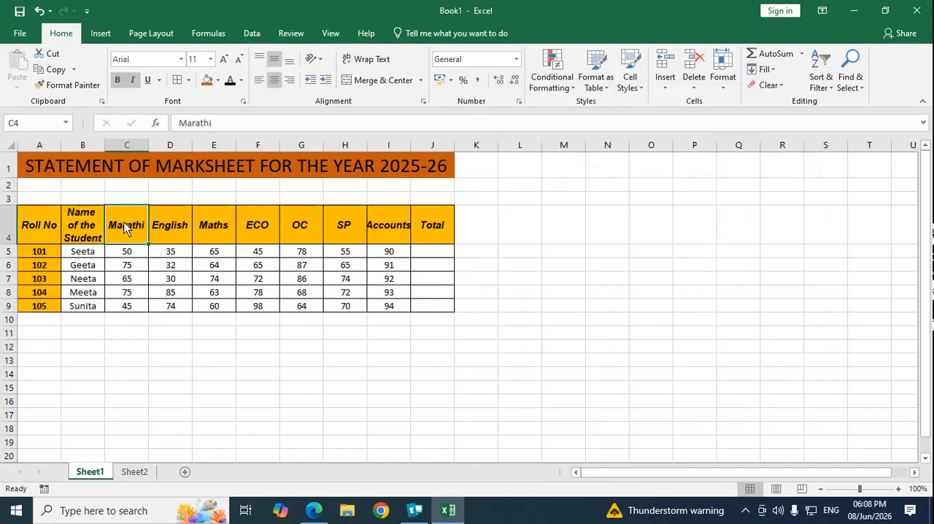
pyautogui.click(245, 103)
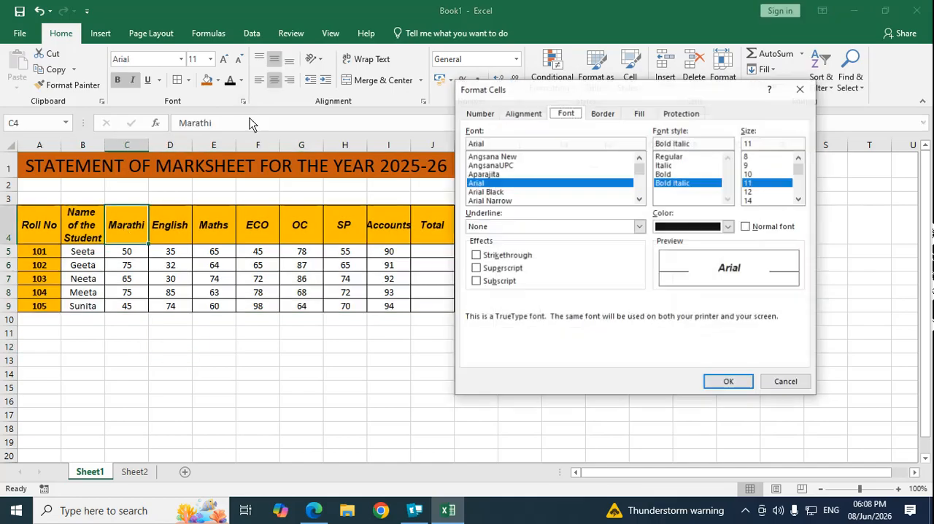
pyautogui.click(523, 113)
pyautogui.click(614, 169)
pyautogui.click(613, 169)
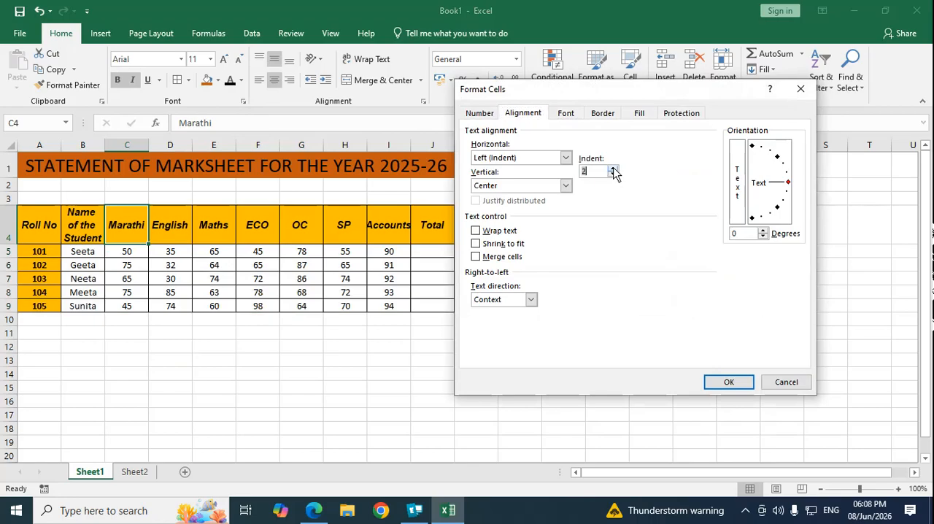
pyautogui.click(614, 169)
pyautogui.click(726, 382)
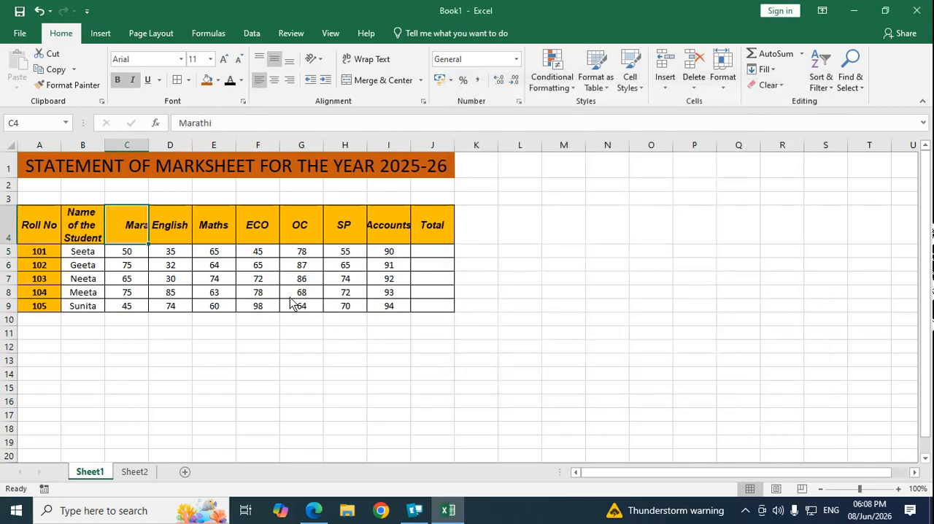
# Step: Reset the indent of the Marathi heading in C4 to 0 through the cell format's alignment options
pyautogui.click(242, 103)
pyautogui.click(530, 114)
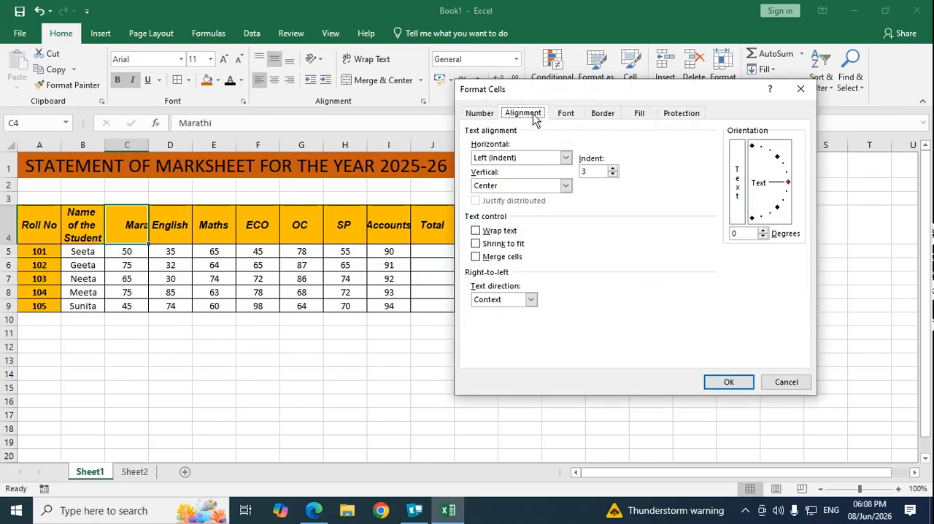
pyautogui.click(612, 176)
pyautogui.click(613, 176)
pyautogui.click(733, 383)
pyautogui.click(133, 376)
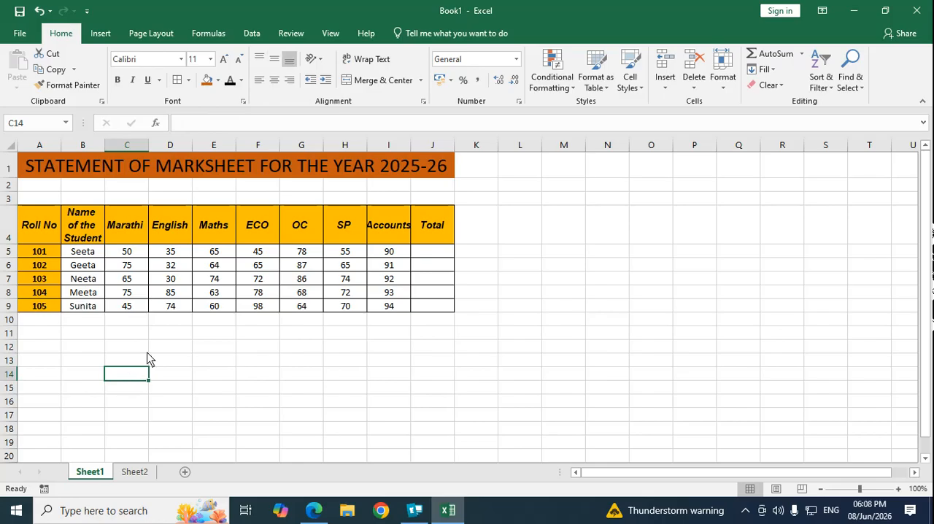
# Step: Merge the empty cells A3:J3 above the table headings through the cell format's text control options
pyautogui.moveTo(42, 203); pyautogui.dragTo(433, 201)
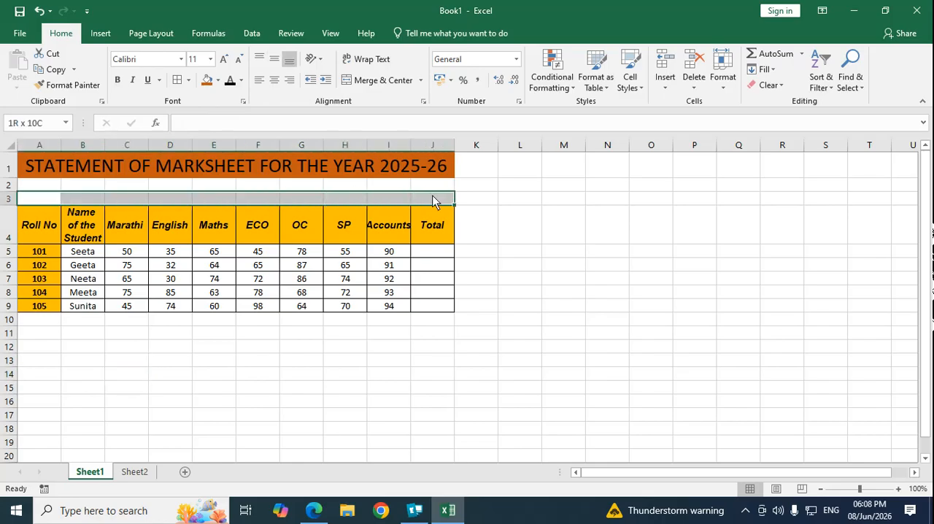
pyautogui.click(243, 101)
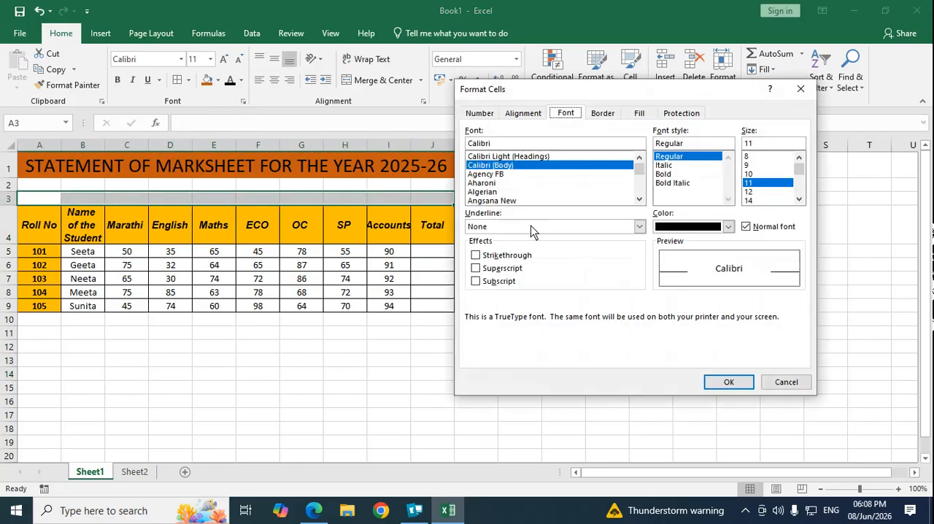
pyautogui.click(526, 115)
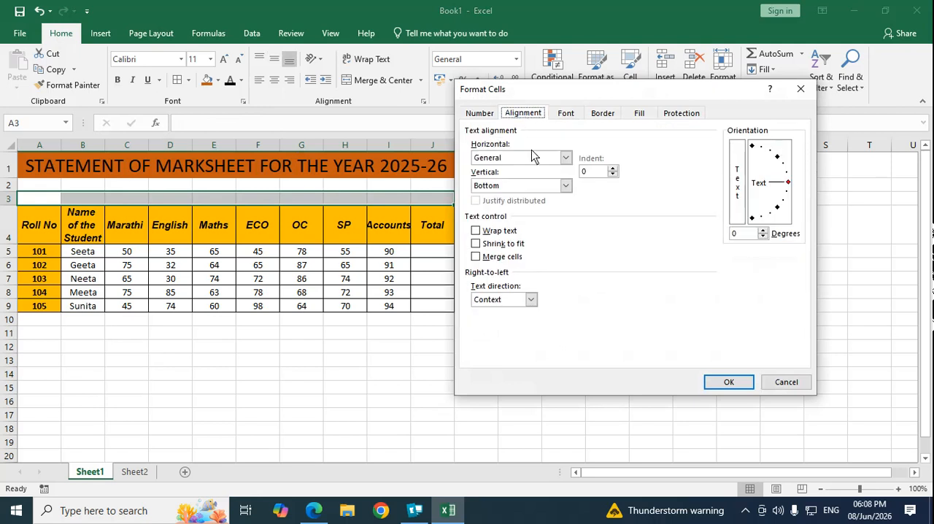
pyautogui.click(476, 257)
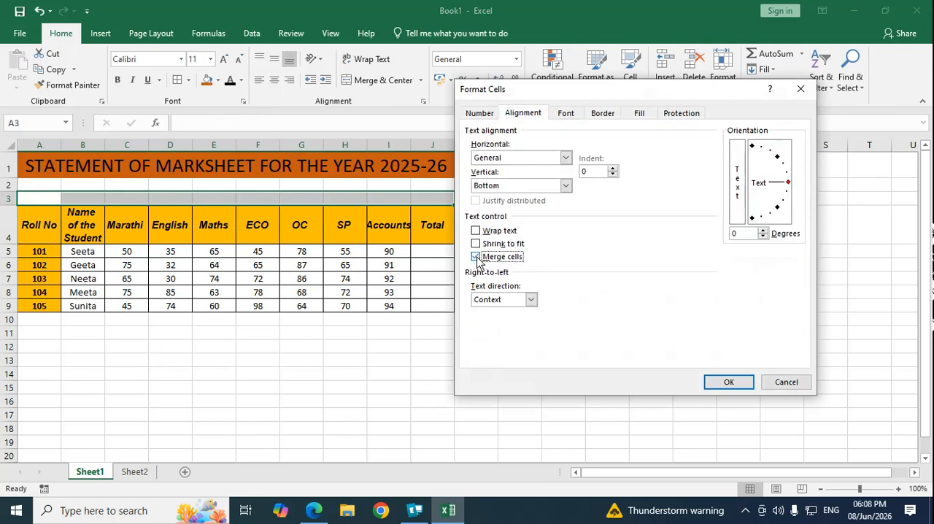
pyautogui.click(730, 385)
pyautogui.click(175, 388)
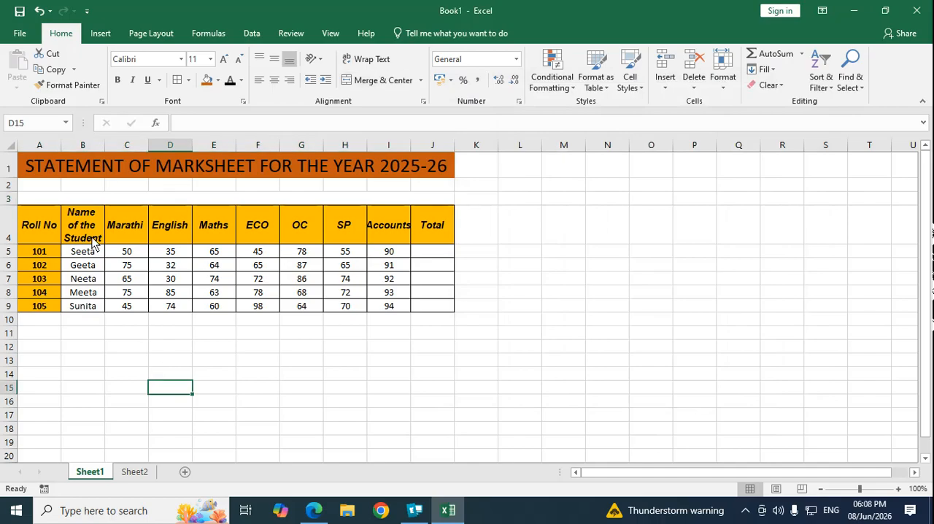
# Step: Unmerge the cells in row 3 by turning off Merge cells in the cell format's alignment options
pyautogui.click(79, 197)
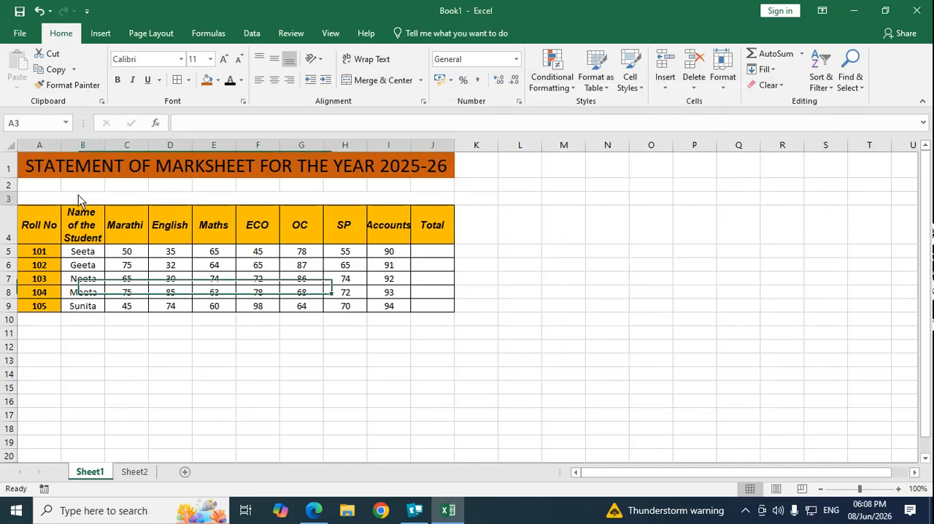
pyautogui.click(243, 100)
pyautogui.click(521, 115)
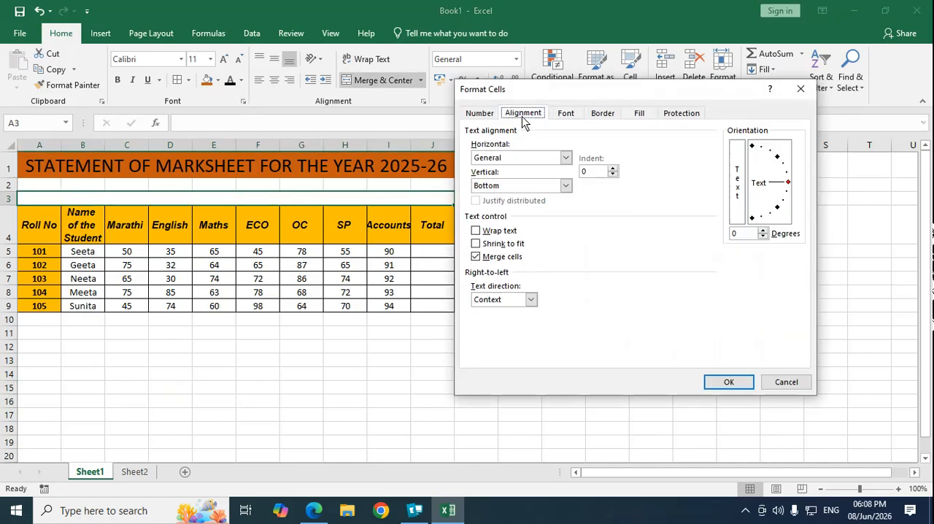
pyautogui.click(479, 260)
pyautogui.click(727, 381)
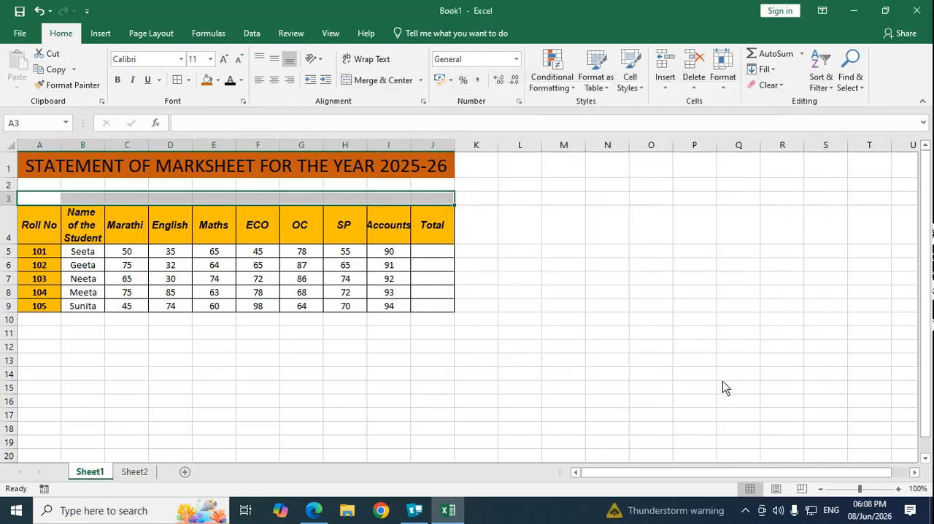
pyautogui.click(254, 403)
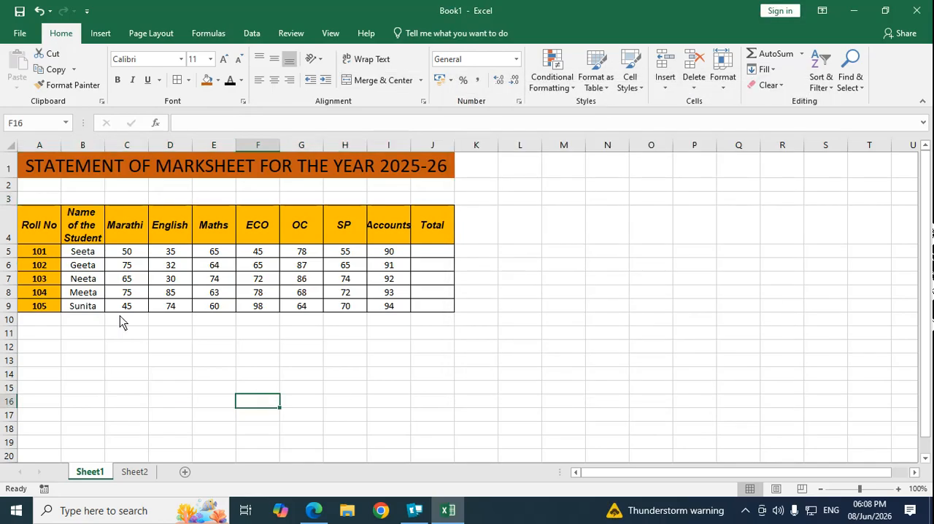
# Step: Increase the indent of the Roll No heading in A4 several times with the Increase Indent command
pyautogui.click(44, 231)
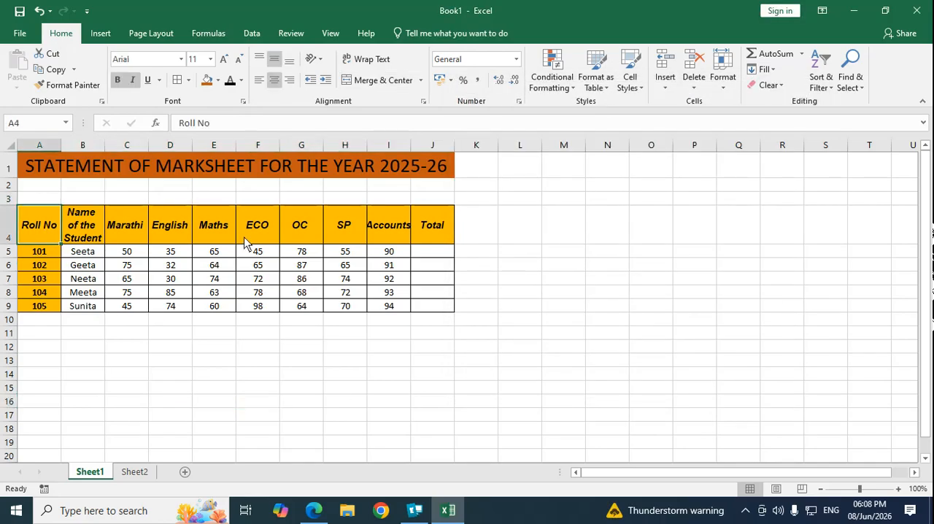
pyautogui.click(325, 82)
pyautogui.click(326, 82)
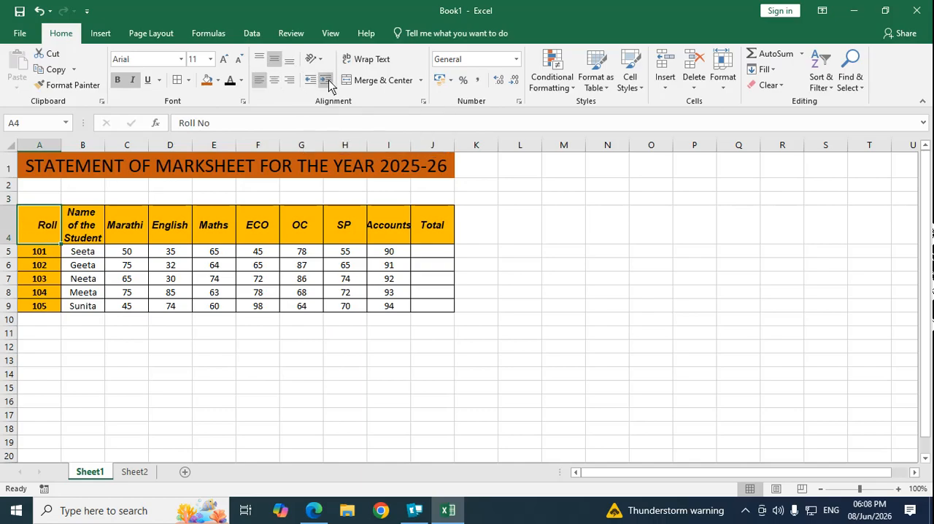
pyautogui.click(328, 83)
pyautogui.click(328, 83)
# Step: Decrease the indent of the Roll No heading in A4 back to the cell's left edge
pyautogui.click(308, 82)
pyautogui.click(308, 83)
pyautogui.click(308, 82)
pyautogui.click(308, 82)
pyautogui.click(308, 82)
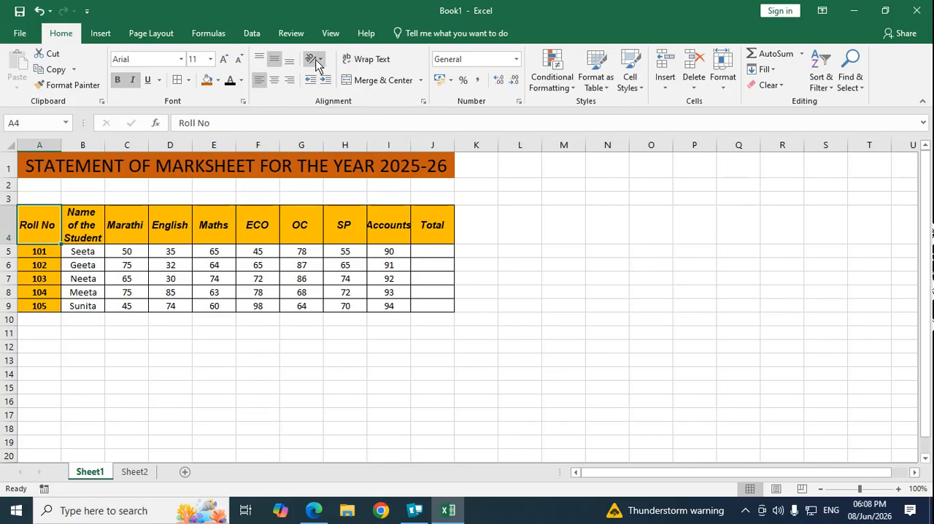
# Step: Review the text orientation choices and the cell format's alignment settings for the Roll No heading in A4
pyautogui.click(318, 63)
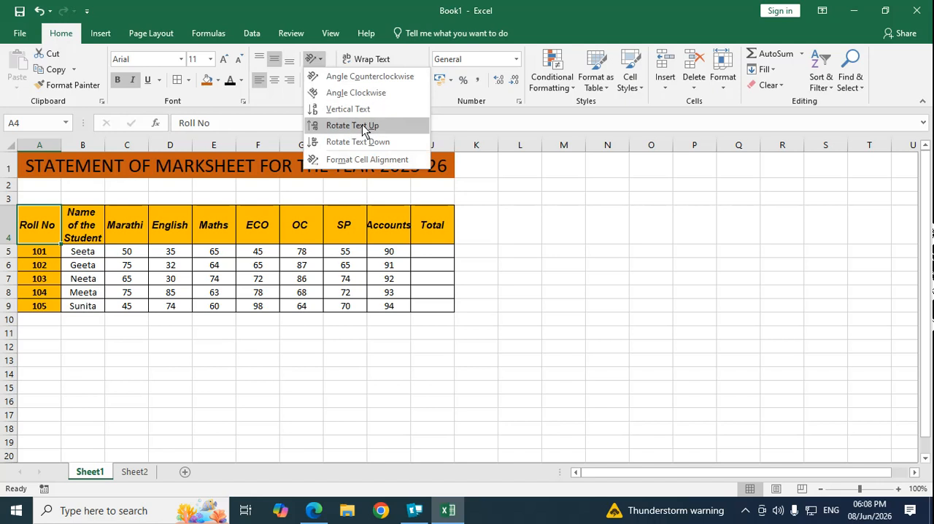
pyautogui.press('Escape')
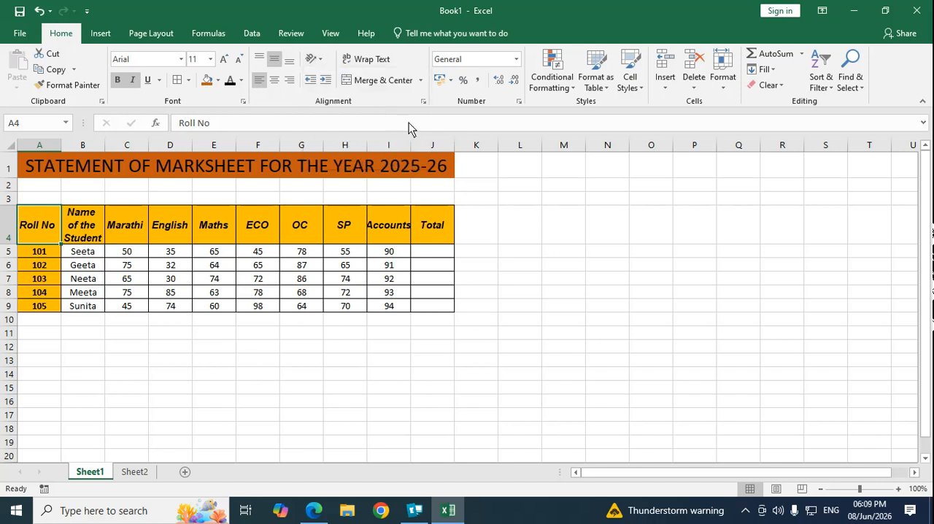
pyautogui.click(244, 102)
pyautogui.click(535, 119)
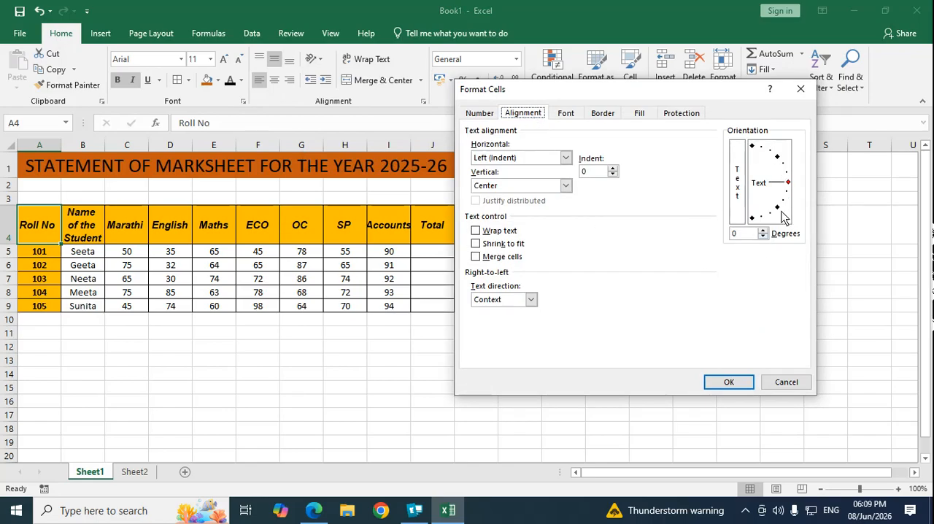
pyautogui.click(773, 382)
pyautogui.click(214, 360)
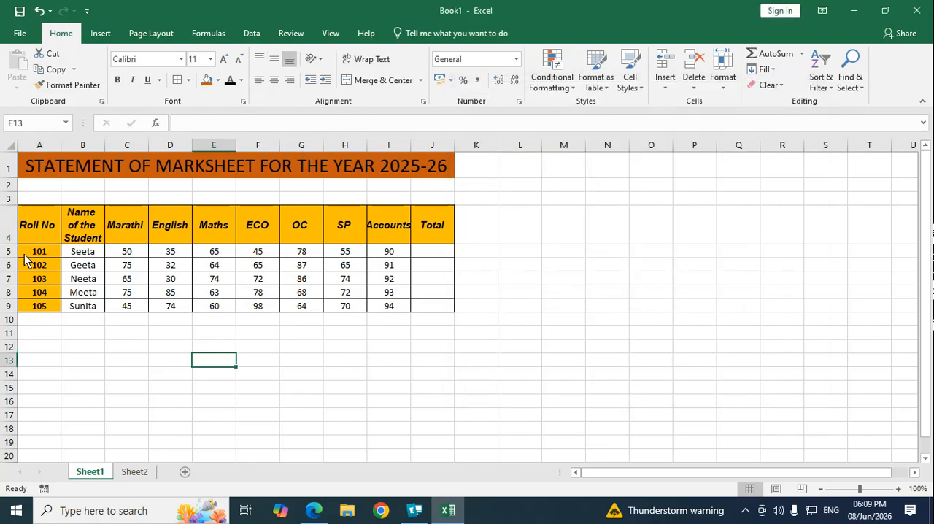
# Step: Apply the Angle Clockwise orientation to the marks table A4:J9, followed by Vertical Text
pyautogui.moveTo(32, 227); pyautogui.dragTo(427, 303)
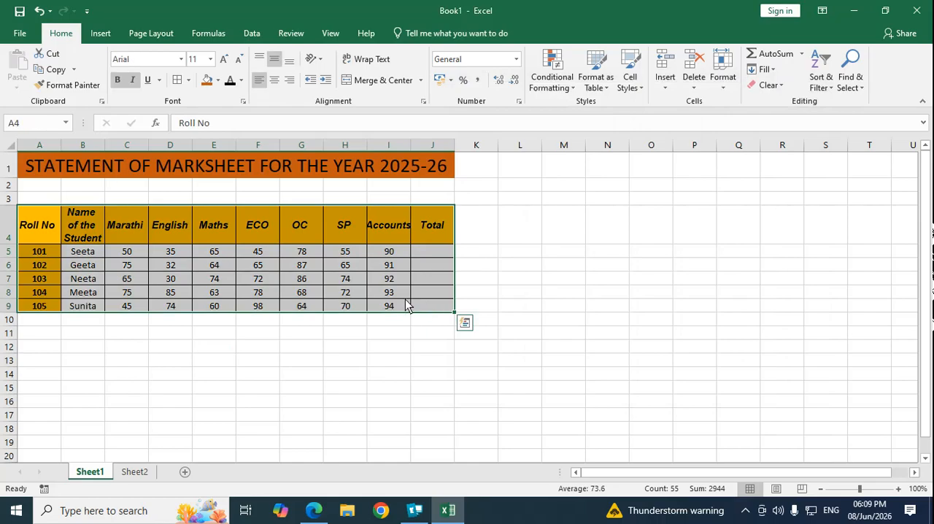
pyautogui.click(314, 59)
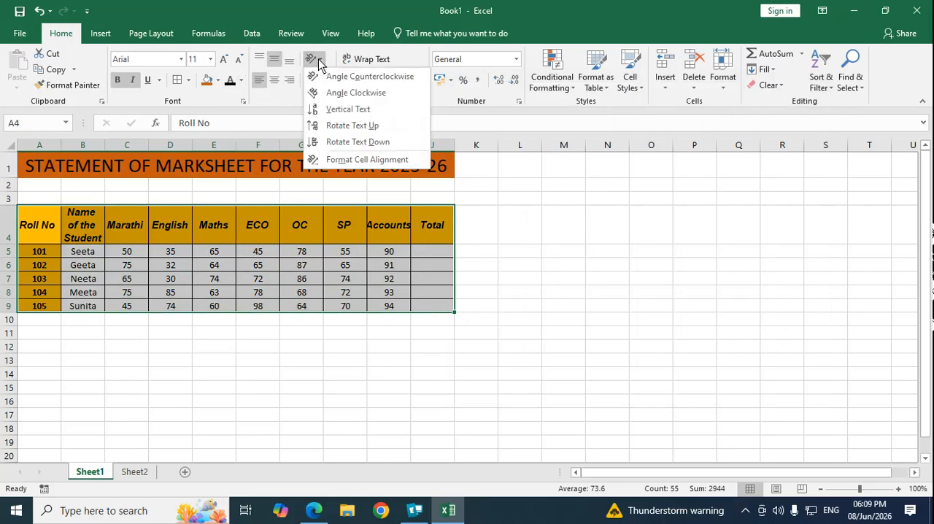
pyautogui.click(338, 93)
pyautogui.click(314, 60)
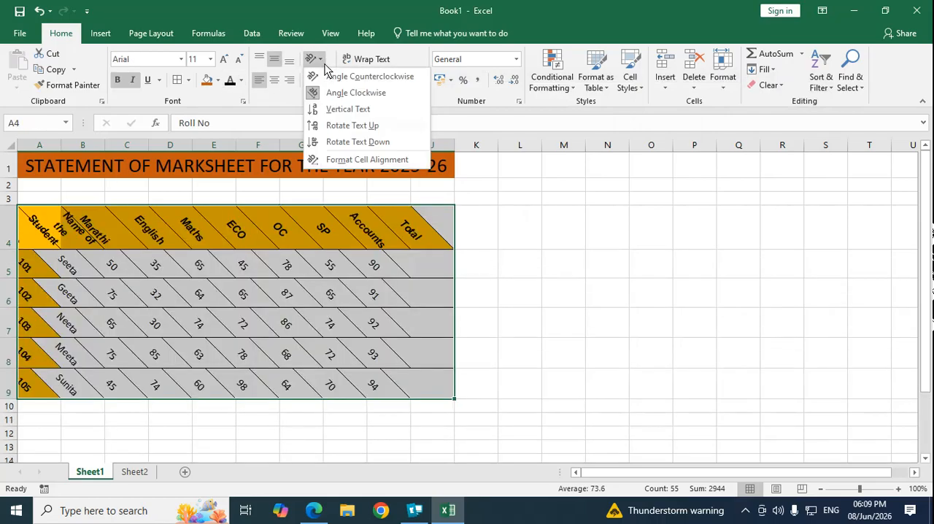
pyautogui.click(347, 110)
# Step: Switch the marks table's text orientation to Rotate Text Up, followed by Rotate Text Down
pyautogui.click(314, 60)
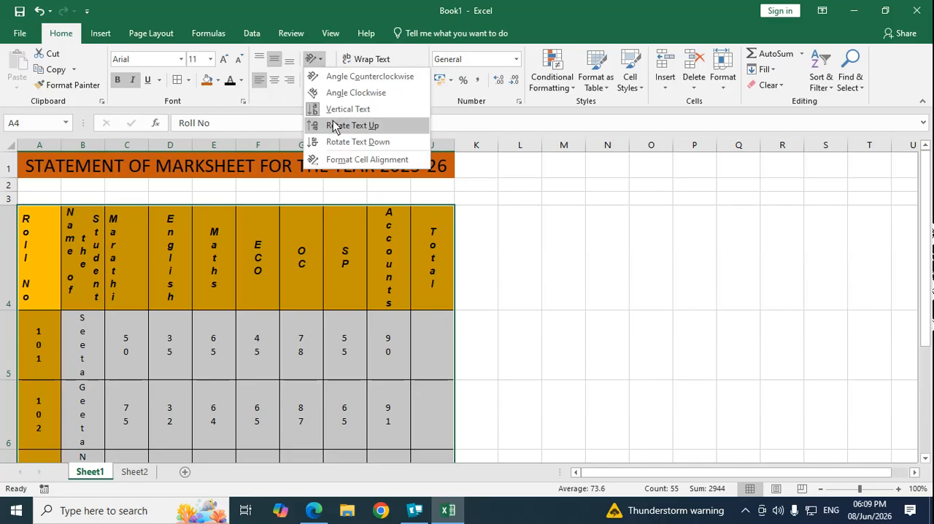
pyautogui.click(336, 130)
pyautogui.click(314, 60)
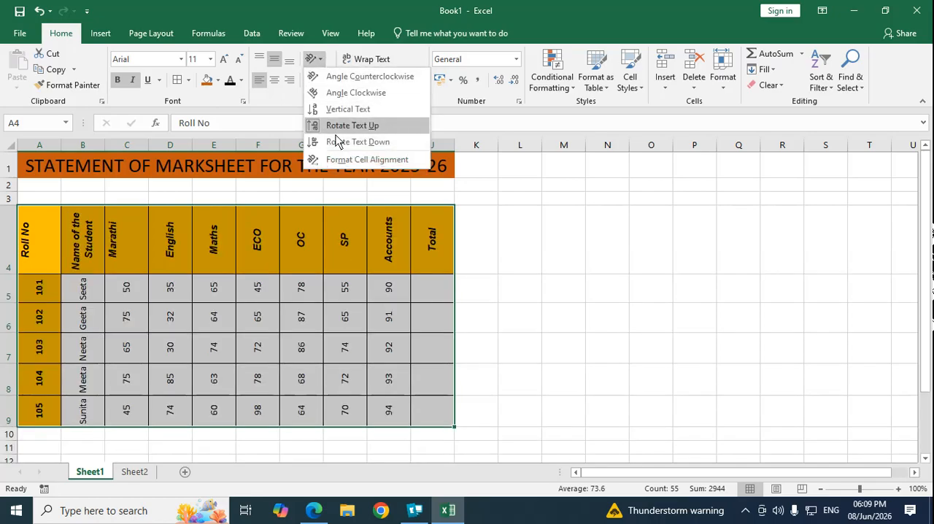
pyautogui.click(337, 144)
# Step: Set the marks table's text orientation to 0 degrees in the cell format's alignment settings
pyautogui.click(313, 60)
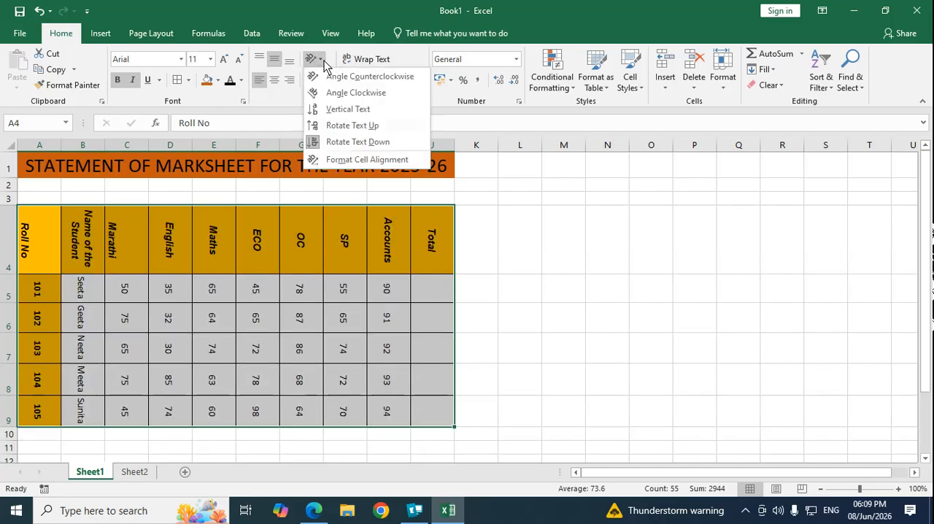
pyautogui.click(348, 160)
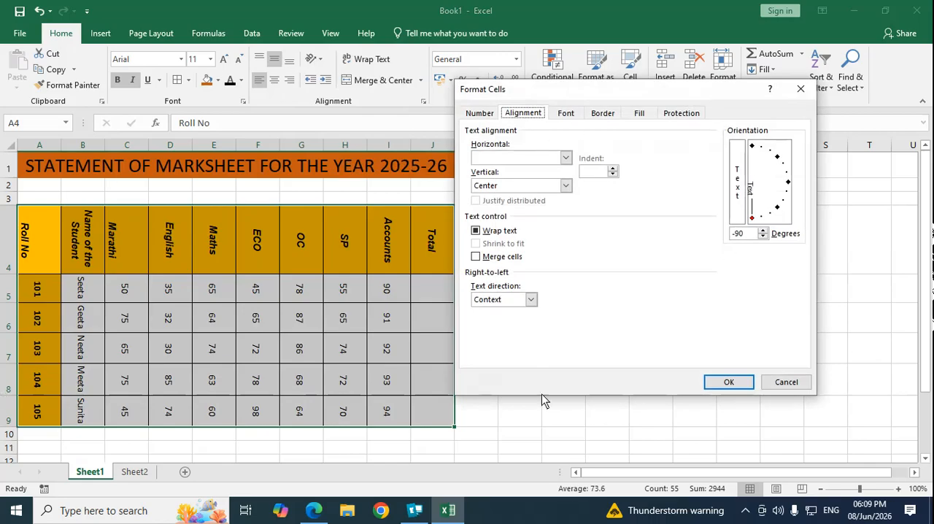
pyautogui.click(788, 182)
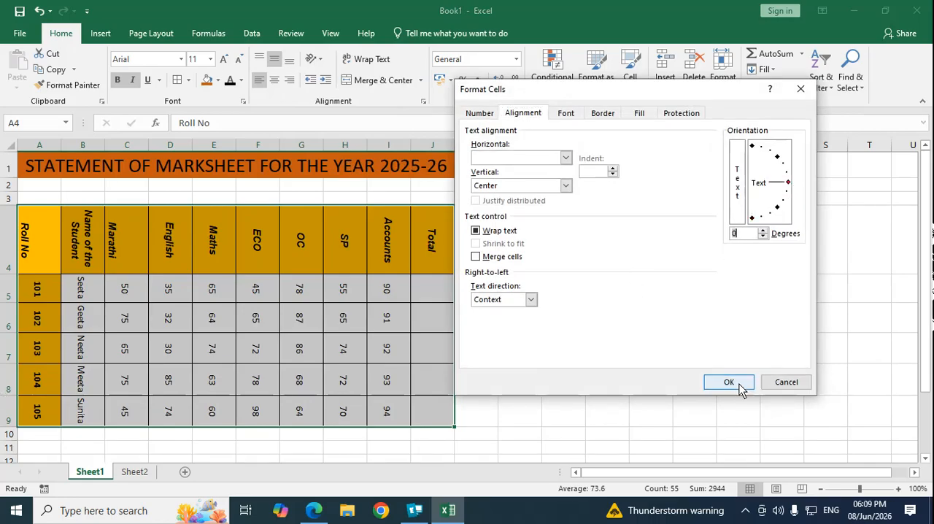
# Step: Angle the marks table's text at 27 degrees in the cell format's alignment settings, followed by returning it to 0 degrees
pyautogui.click(762, 232)
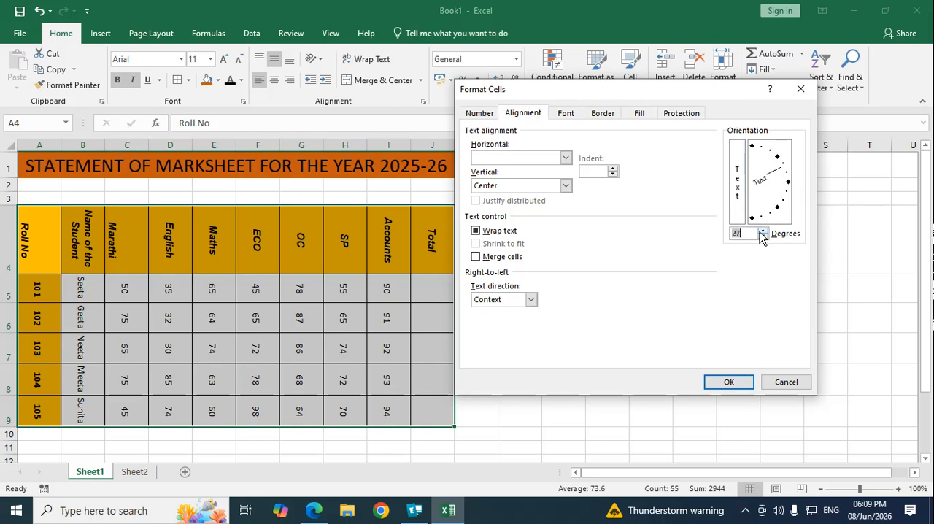
pyautogui.click(727, 382)
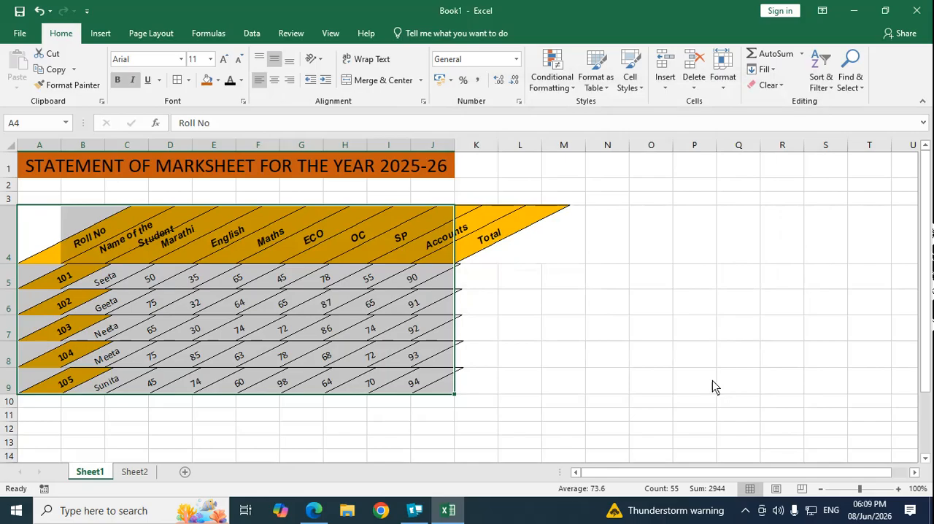
pyautogui.click(243, 102)
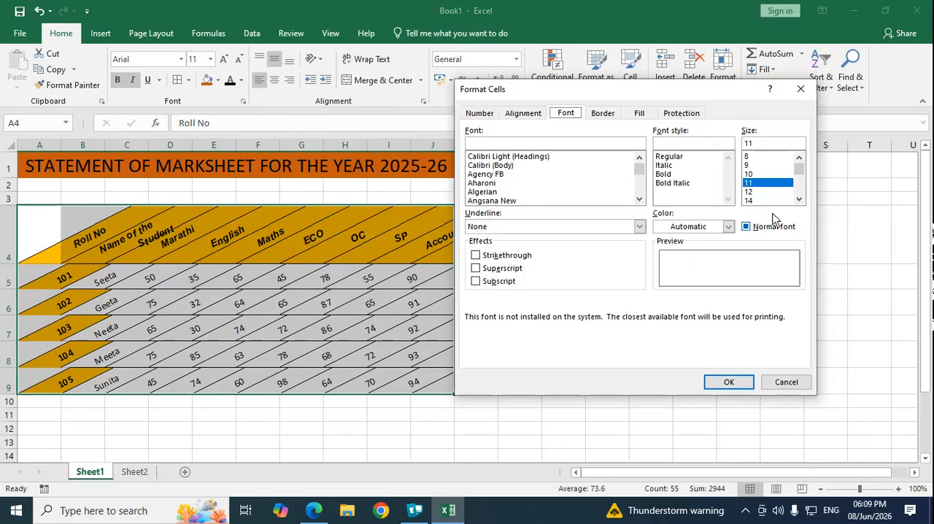
pyautogui.click(532, 118)
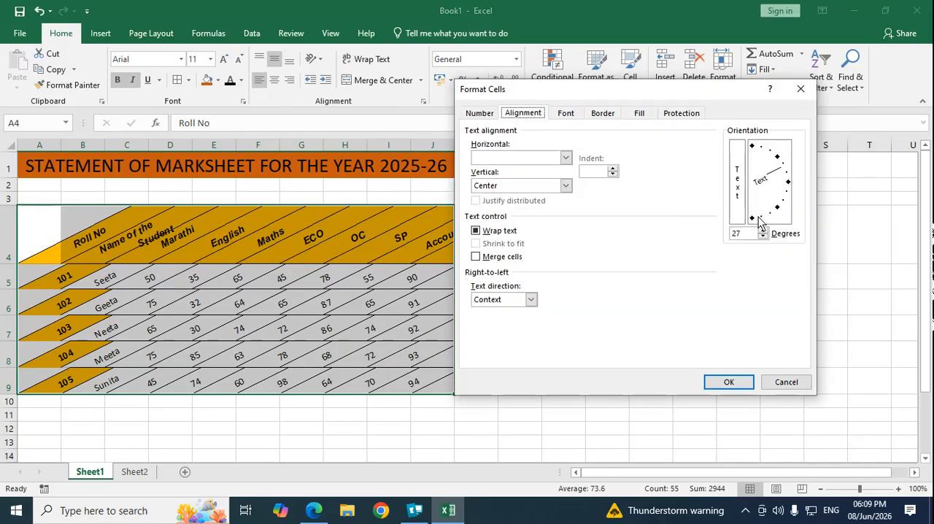
pyautogui.click(788, 182)
pyautogui.click(728, 383)
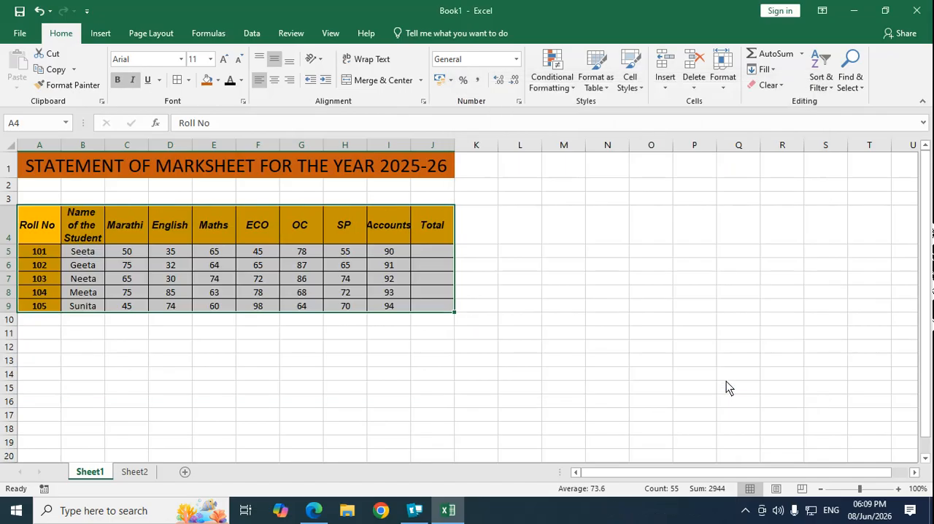
# Step: Apply thin red lines to all outer and inner borders of the marks table A4:J9 through the cell format settings
pyautogui.click(244, 102)
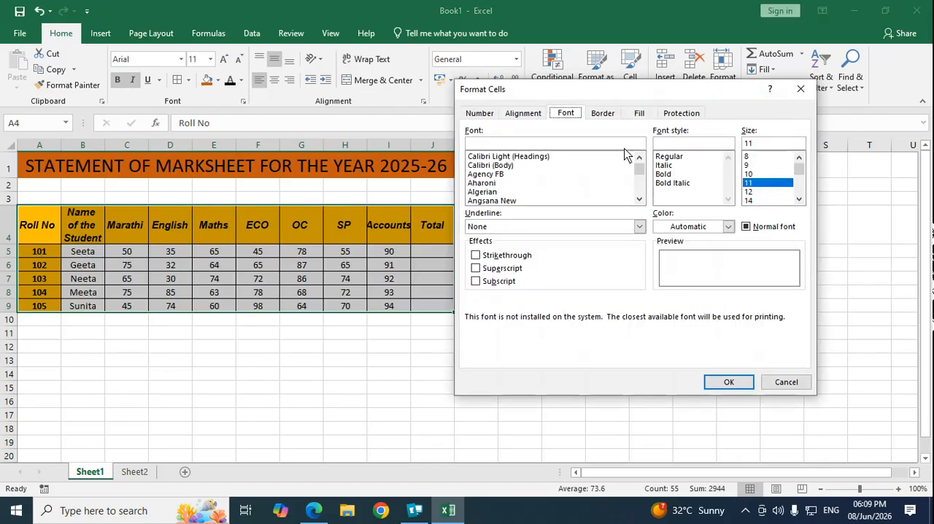
pyautogui.click(523, 114)
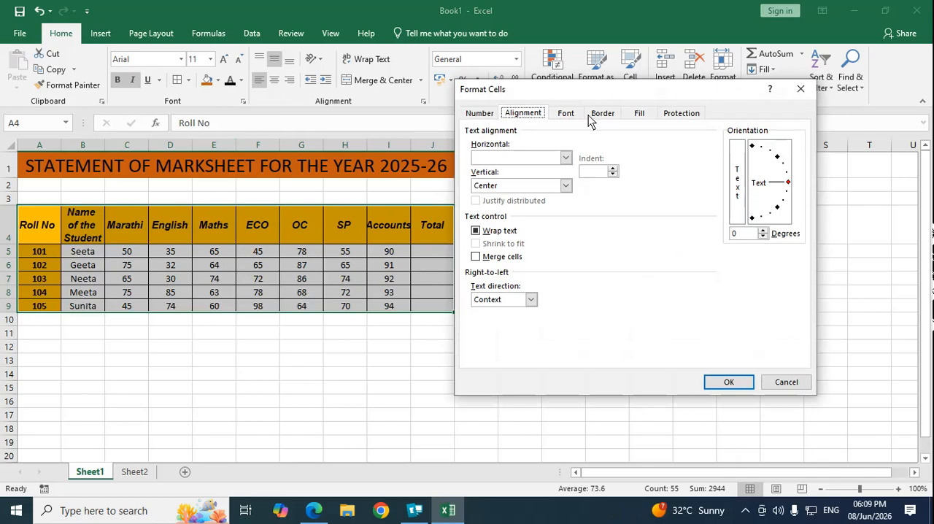
pyautogui.click(566, 114)
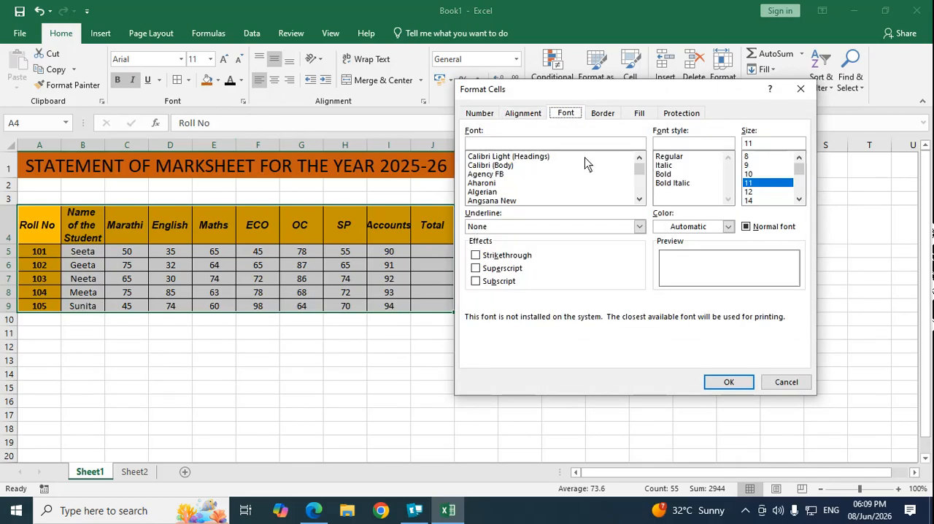
pyautogui.click(598, 117)
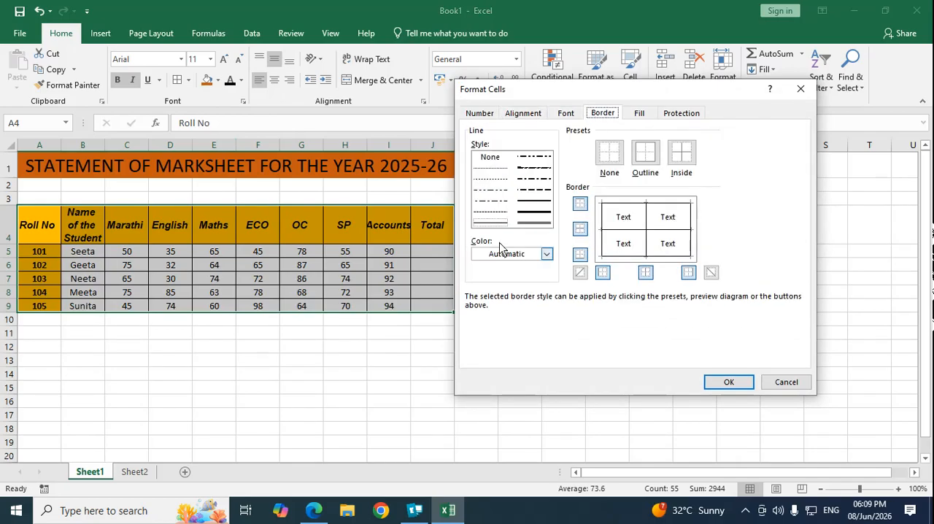
pyautogui.click(548, 254)
pyautogui.click(491, 378)
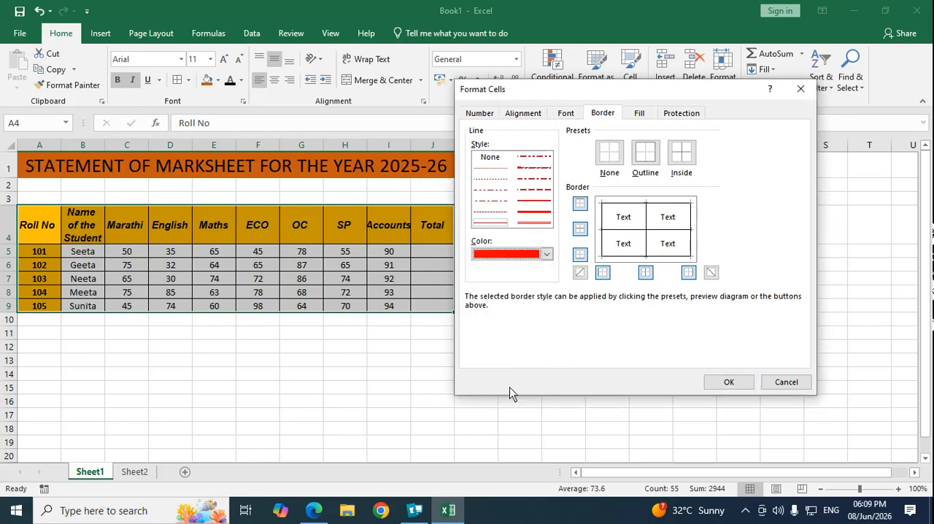
pyautogui.click(580, 205)
pyautogui.click(580, 229)
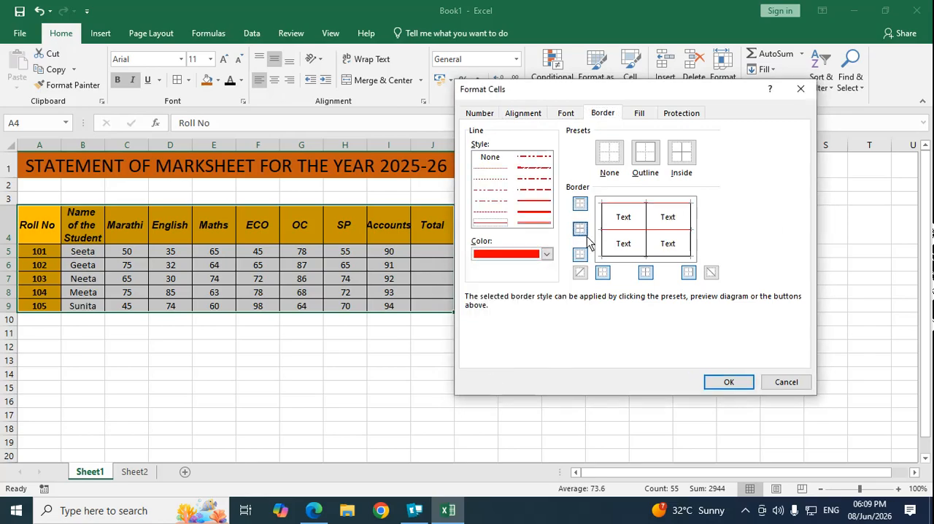
pyautogui.click(581, 254)
pyautogui.click(603, 272)
pyautogui.click(646, 273)
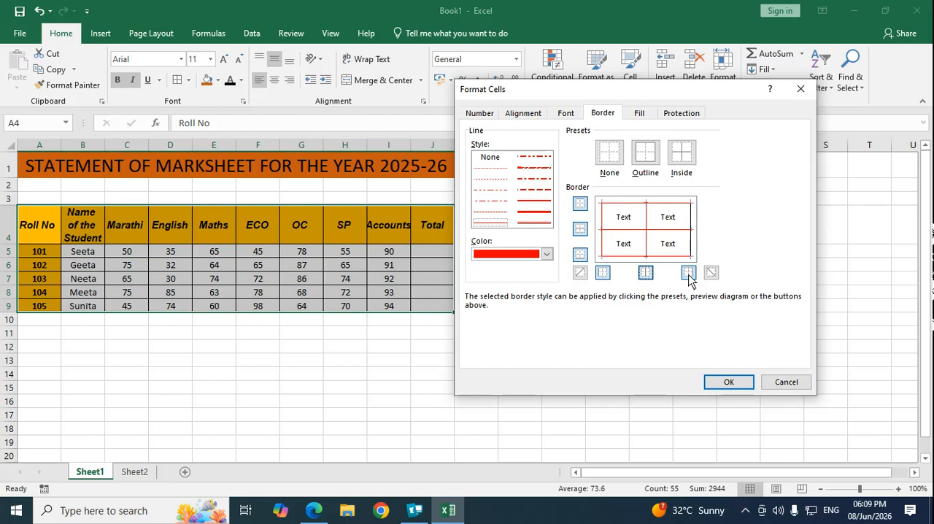
pyautogui.click(689, 273)
pyautogui.click(729, 384)
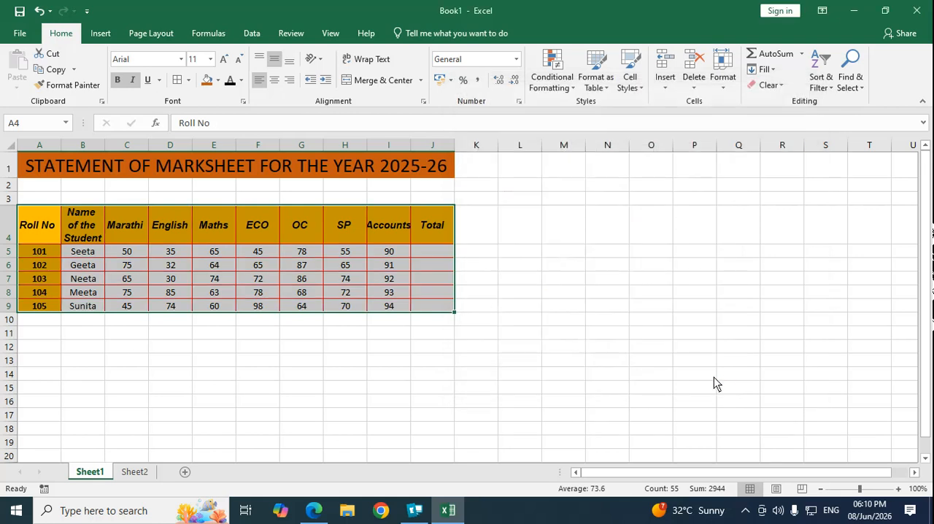
# Step: Change all outer and inner borders of the marks table to a thicker red dash-dot line style
pyautogui.click(244, 102)
pyautogui.click(600, 114)
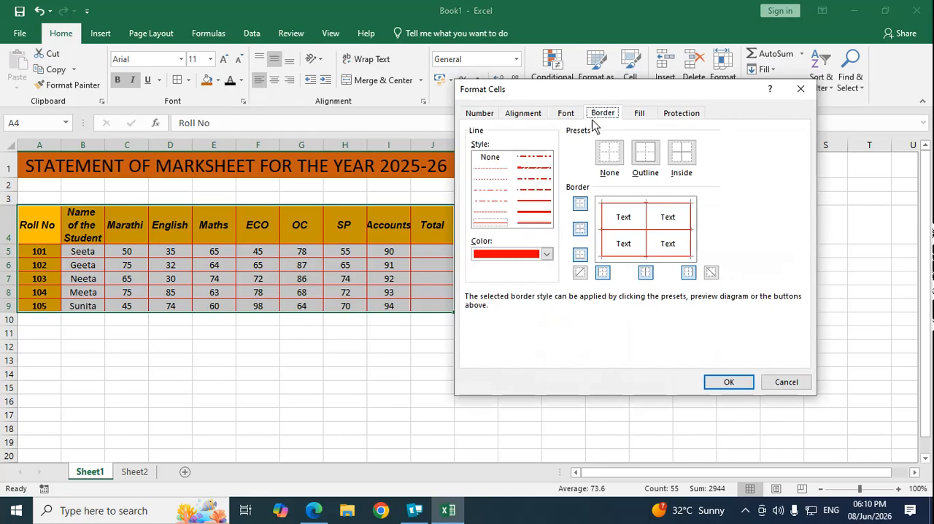
pyautogui.click(532, 181)
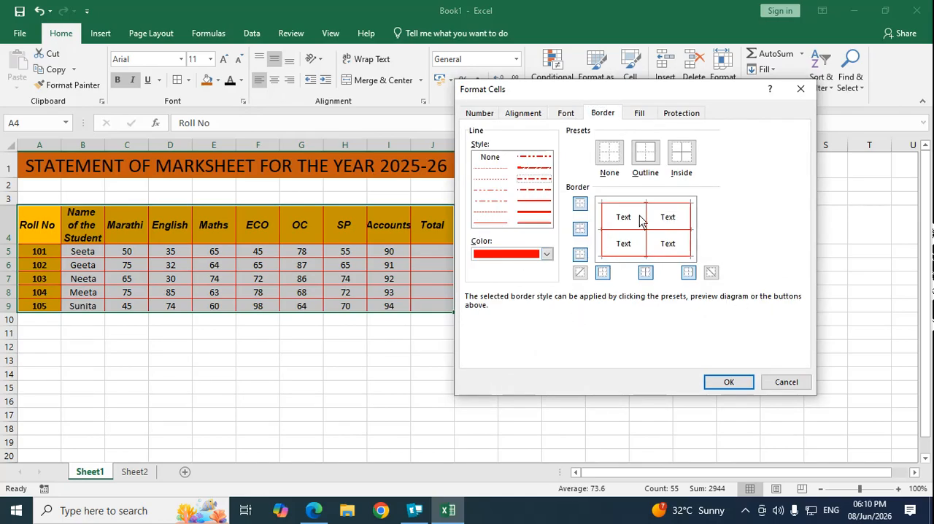
pyautogui.click(581, 205)
pyautogui.click(580, 229)
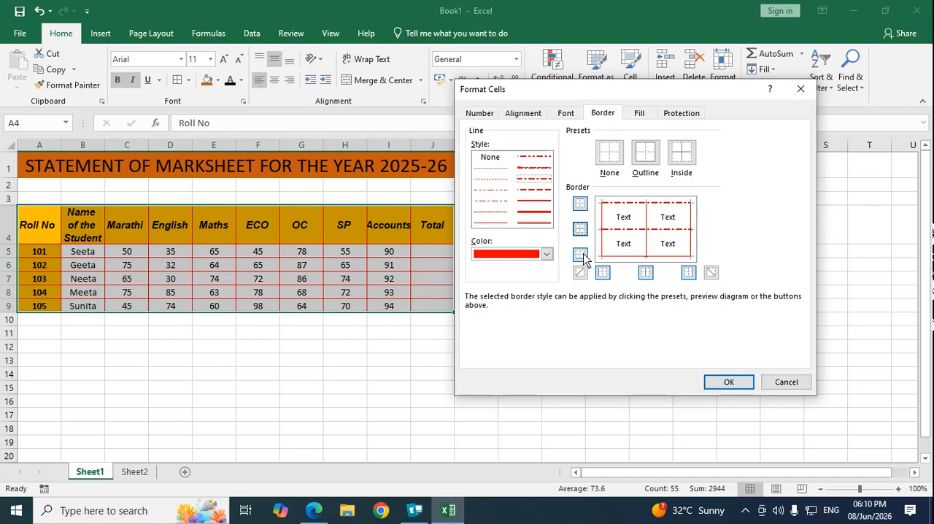
pyautogui.click(581, 254)
pyautogui.click(603, 273)
pyautogui.click(646, 273)
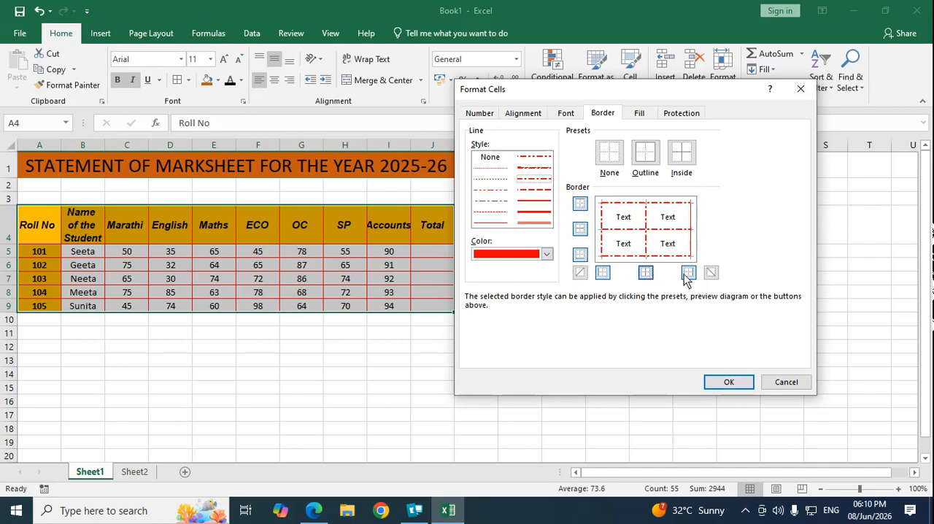
pyautogui.click(688, 273)
pyautogui.click(729, 382)
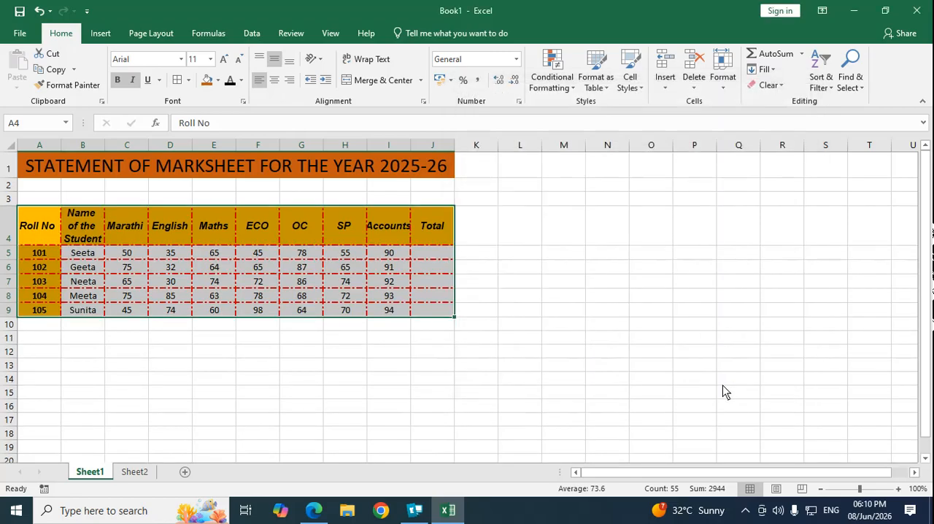
# Step: Try to remove the marks table's borders by choosing the None line style in the cell format's border settings
pyautogui.click(244, 102)
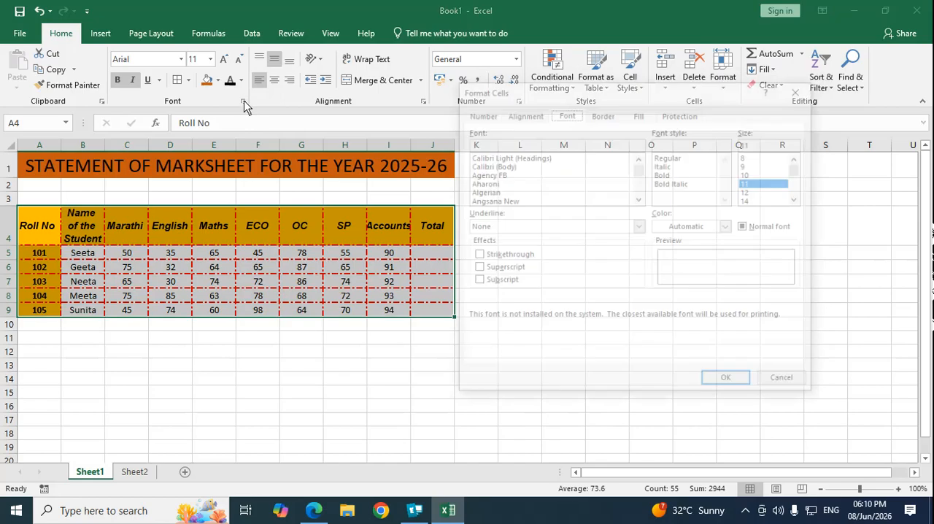
pyautogui.click(602, 113)
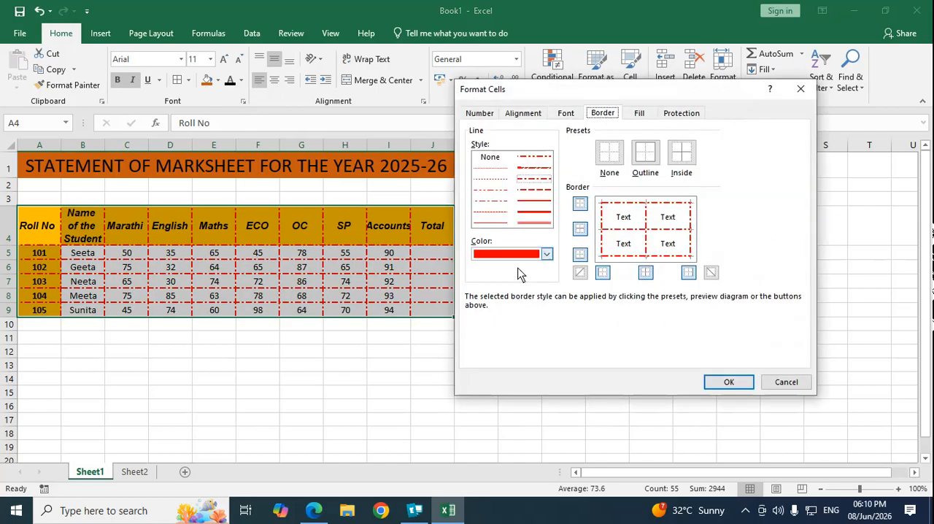
pyautogui.click(493, 159)
pyautogui.click(728, 383)
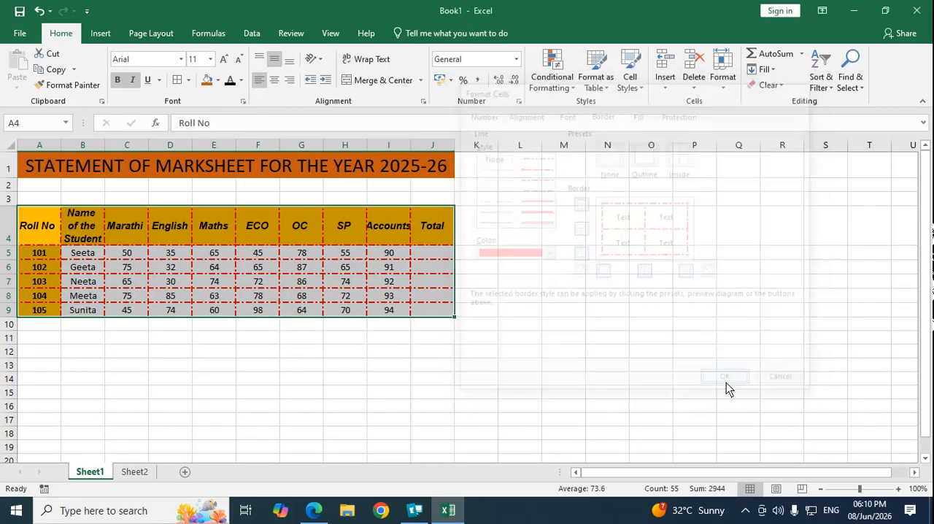
# Step: Remove every border from the marks table A4:J9 with the None border preset
pyautogui.click(245, 103)
pyautogui.click(602, 114)
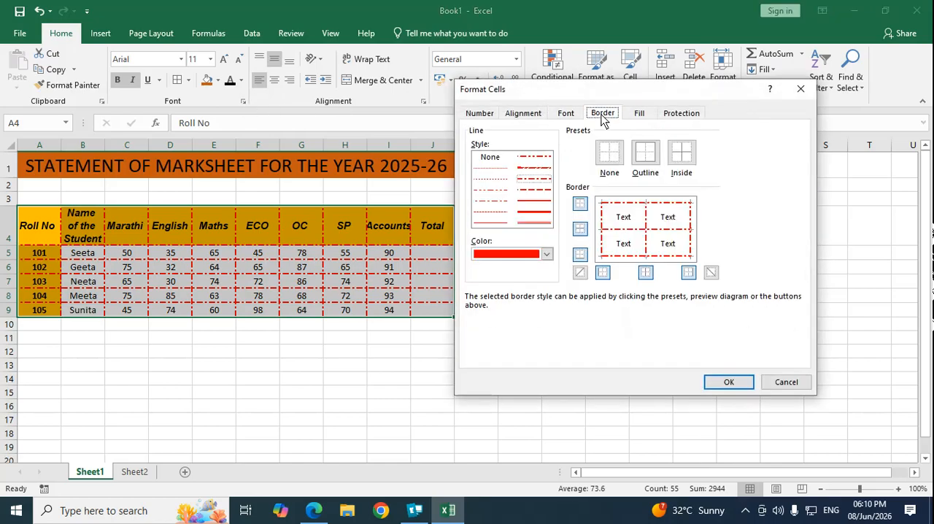
pyautogui.click(611, 153)
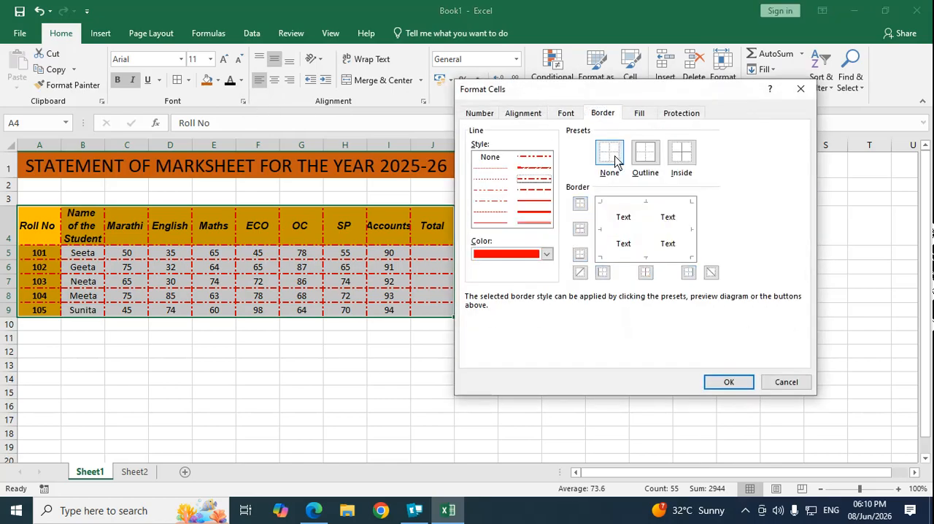
pyautogui.click(728, 381)
pyautogui.click(114, 360)
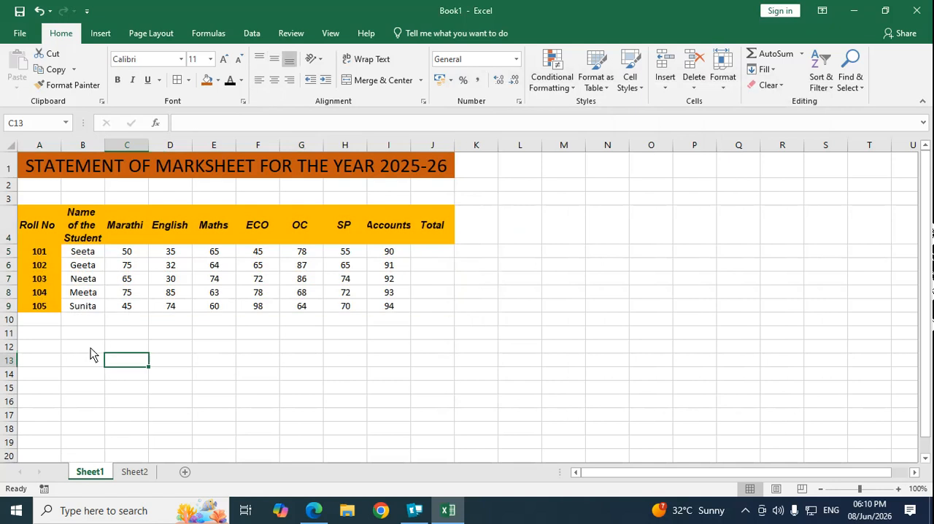
# Step: Apply thin black borders around and inside all cells of the marks table A4:J9
pyautogui.moveTo(37, 228); pyautogui.dragTo(209, 297)
pyautogui.moveTo(425, 310); pyautogui.dragTo(428, 313)
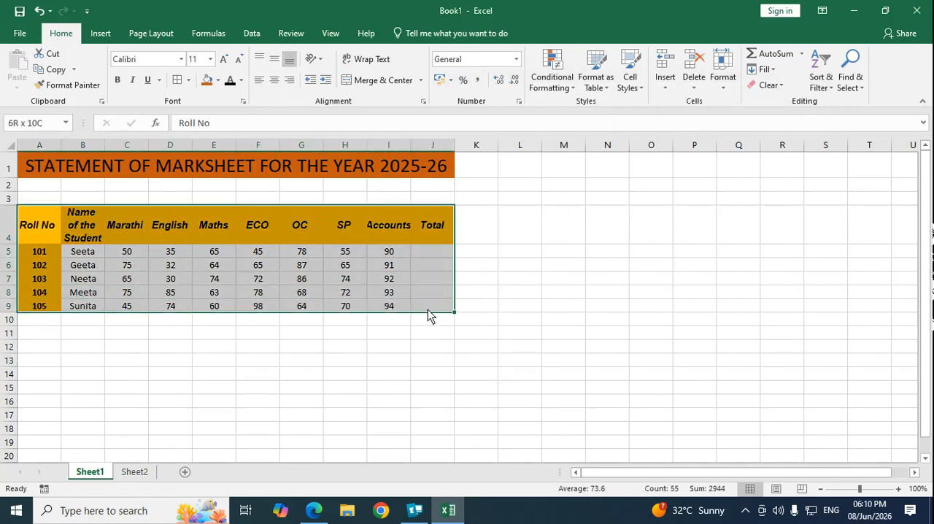
pyautogui.click(178, 79)
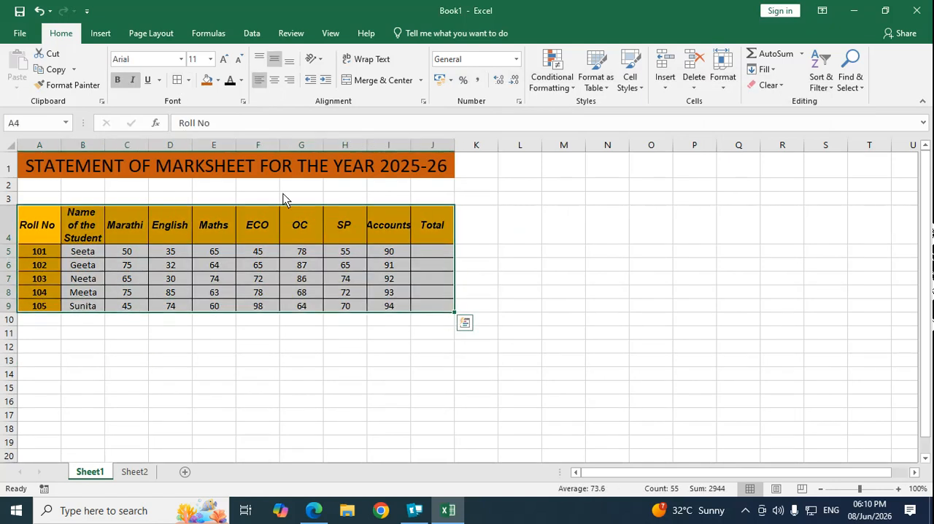
# Step: Fill the whole marks table A4:J9 with a light blue background through the cell format's fill settings
pyautogui.click(243, 101)
pyautogui.click(604, 114)
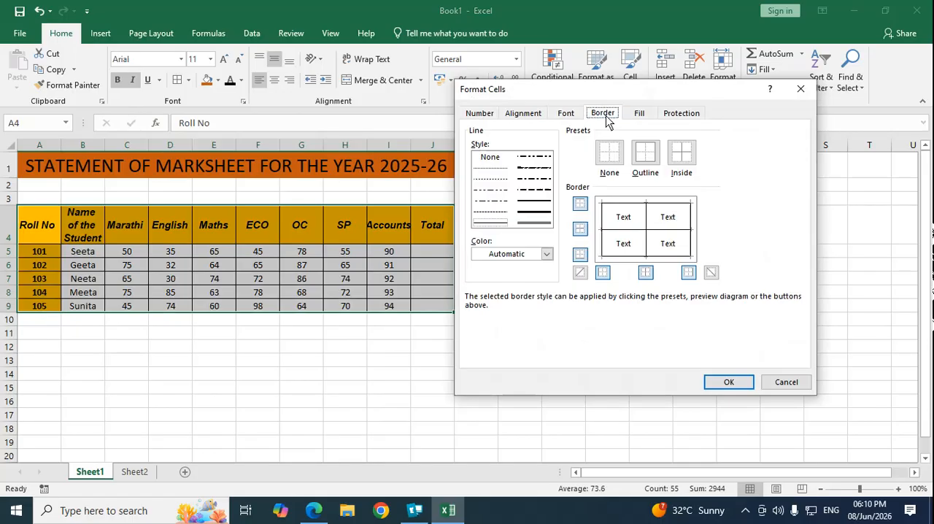
pyautogui.click(637, 115)
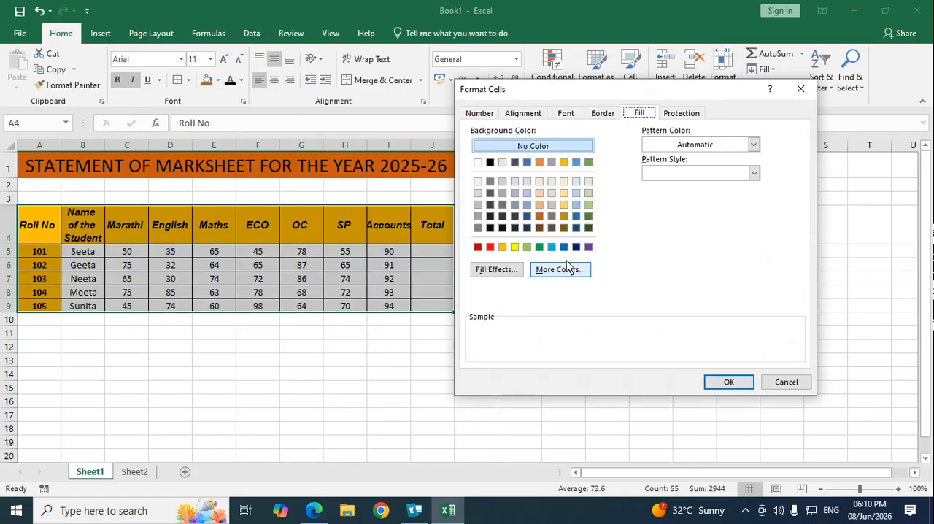
pyautogui.click(540, 194)
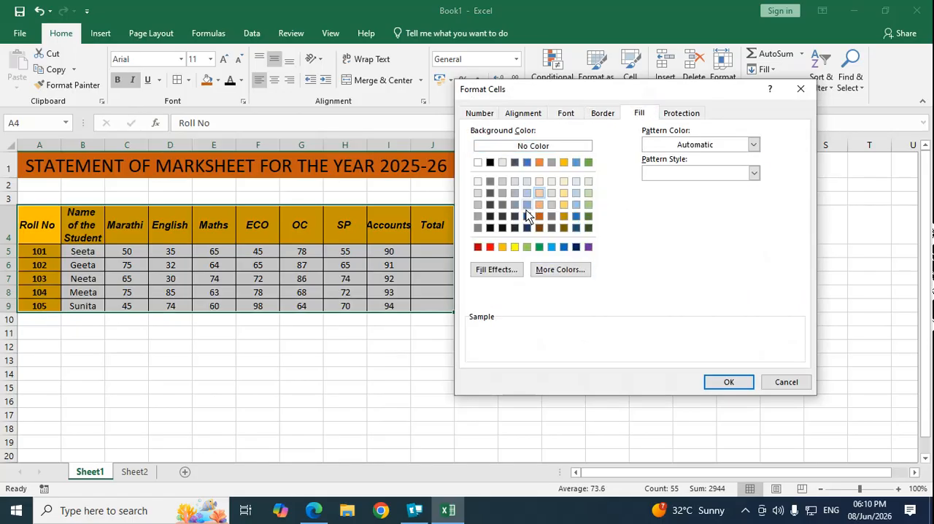
pyautogui.click(527, 204)
pyautogui.click(730, 382)
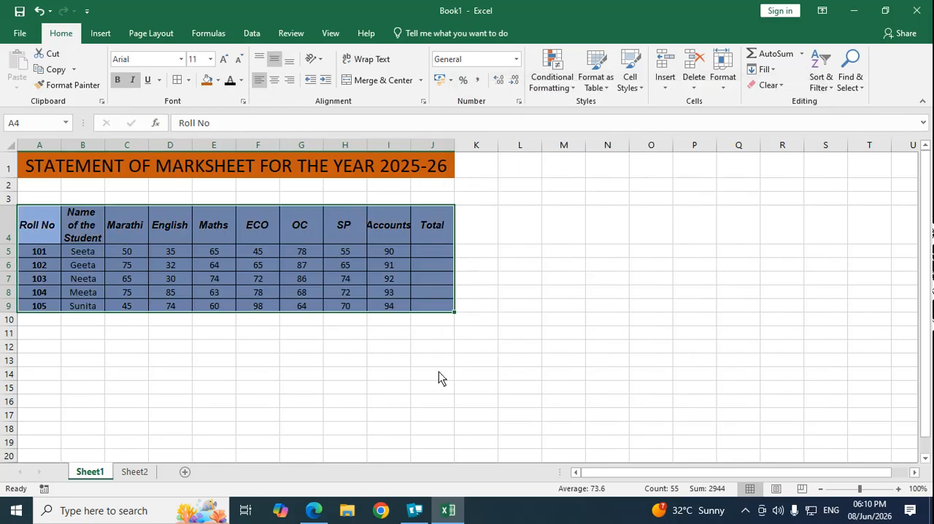
# Step: Add a light orange thin diagonal stripe pattern to the fill of the marks table A4:J9
pyautogui.click(177, 348)
pyautogui.moveTo(29, 225); pyautogui.dragTo(427, 312)
pyautogui.click(427, 313)
pyautogui.moveTo(59, 226); pyautogui.dragTo(430, 301)
pyautogui.click(244, 103)
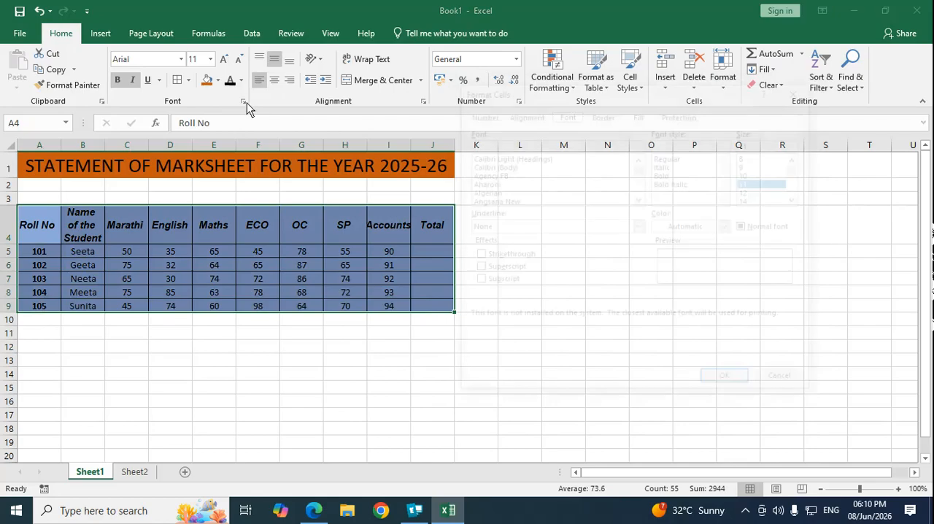
pyautogui.click(637, 115)
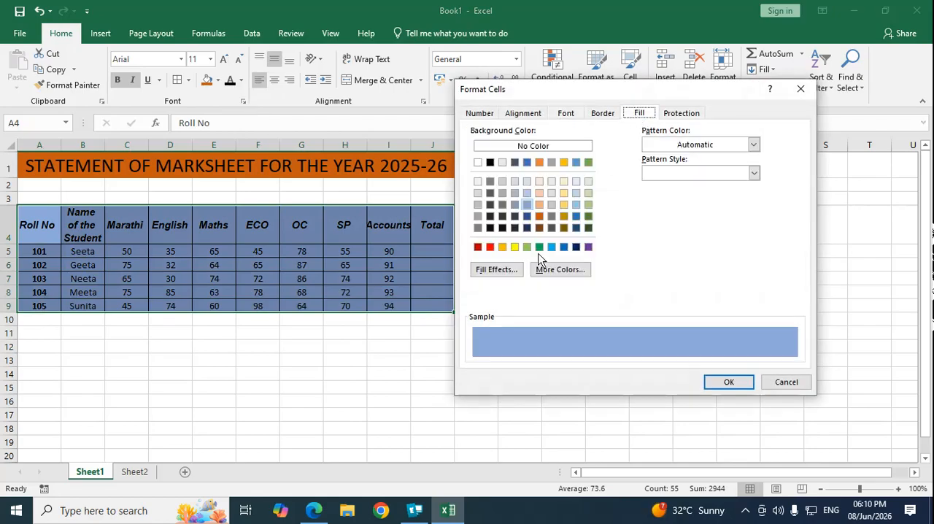
pyautogui.click(733, 150)
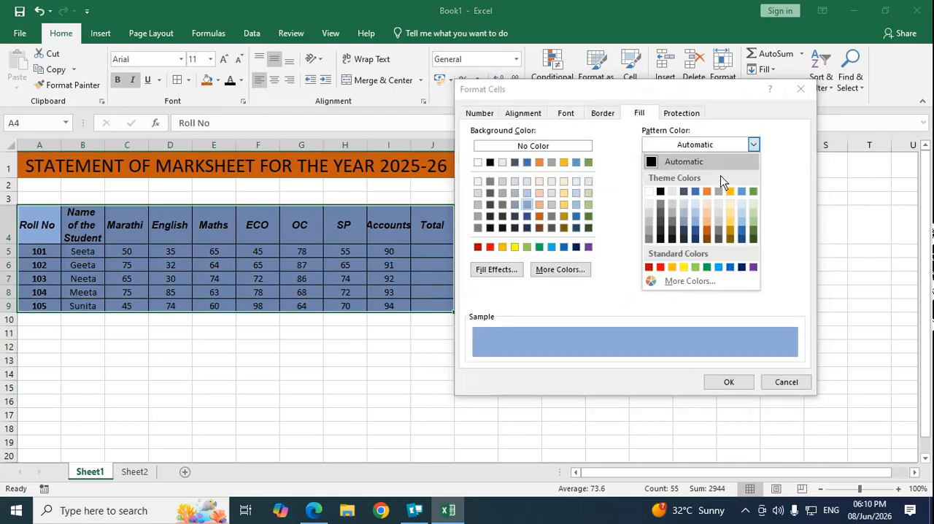
pyautogui.click(711, 212)
pyautogui.click(716, 173)
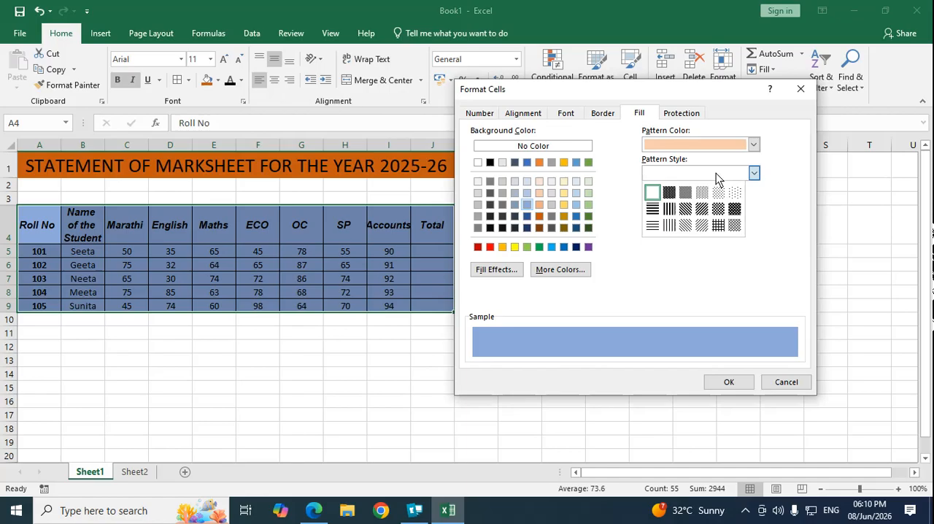
pyautogui.click(704, 224)
pyautogui.click(729, 384)
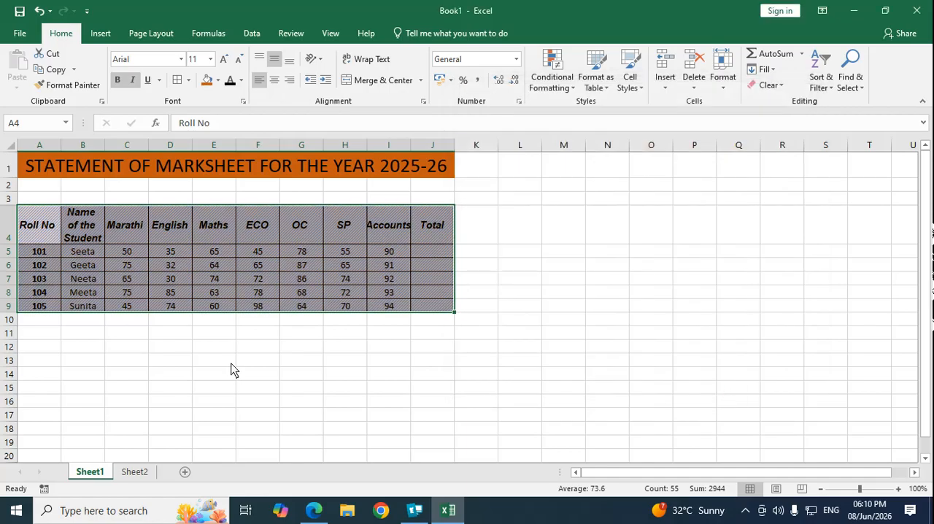
# Step: Replace the stripe pattern on the marks table A4:J9 with the Automatic pattern color and Solid pattern style, keeping the blue background
pyautogui.click(169, 360)
pyautogui.moveTo(40, 226); pyautogui.dragTo(429, 312)
pyautogui.click(243, 103)
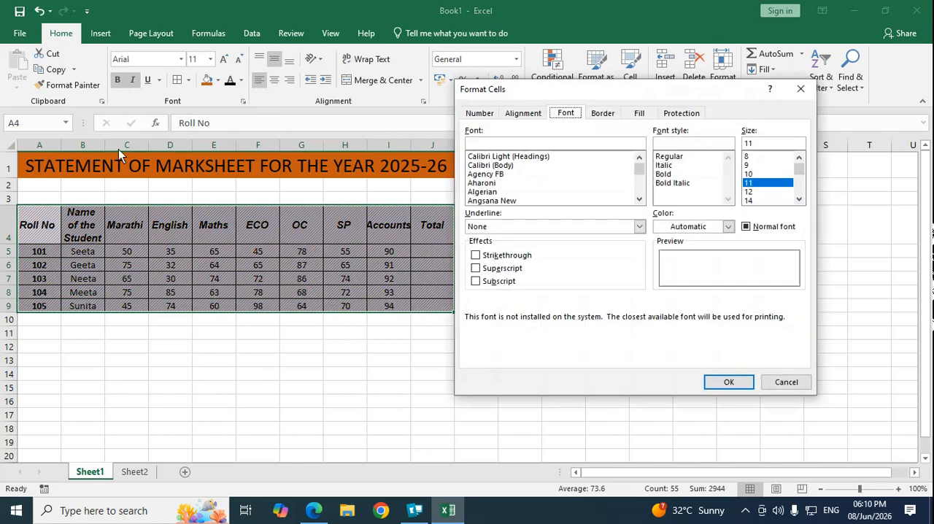
pyautogui.click(639, 114)
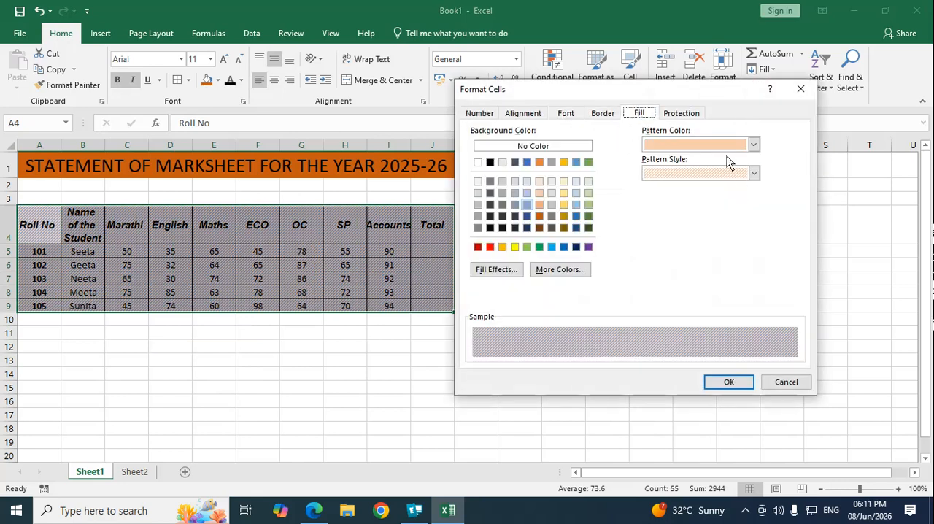
pyautogui.click(754, 144)
pyautogui.click(712, 159)
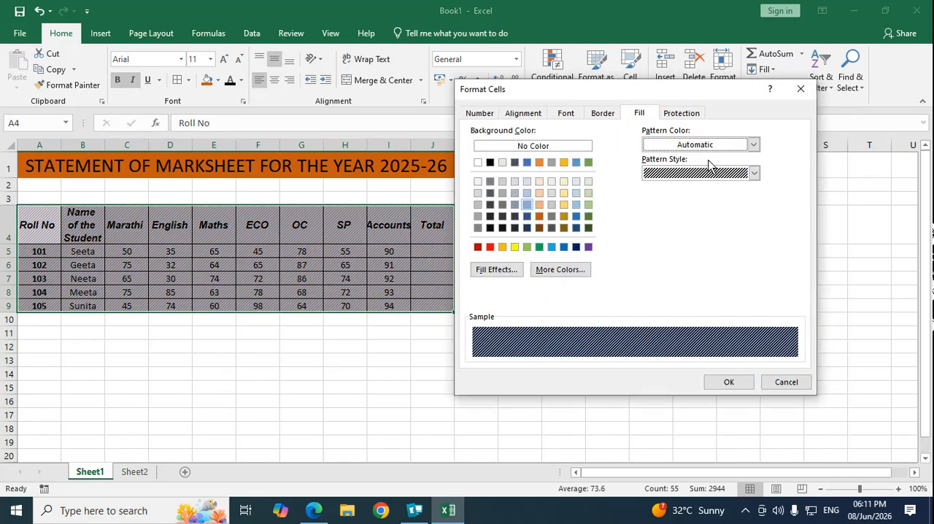
pyautogui.click(726, 174)
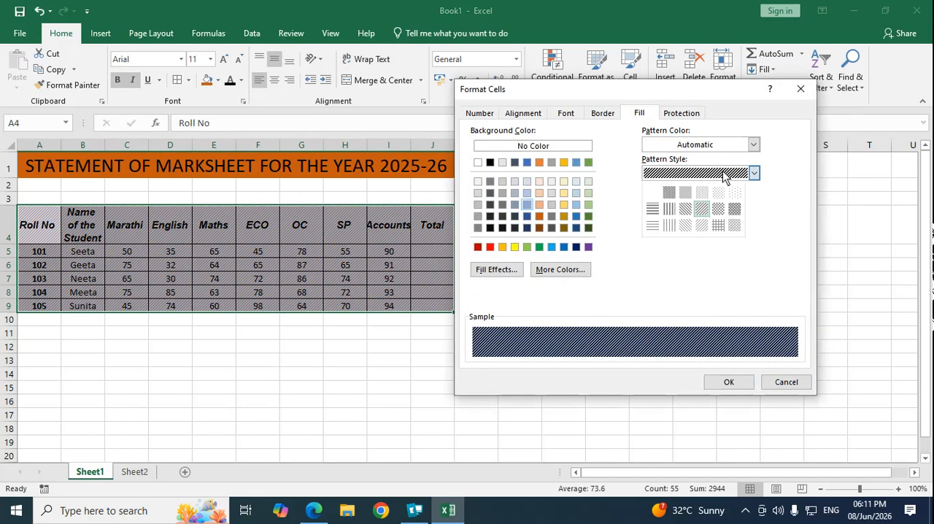
pyautogui.click(651, 194)
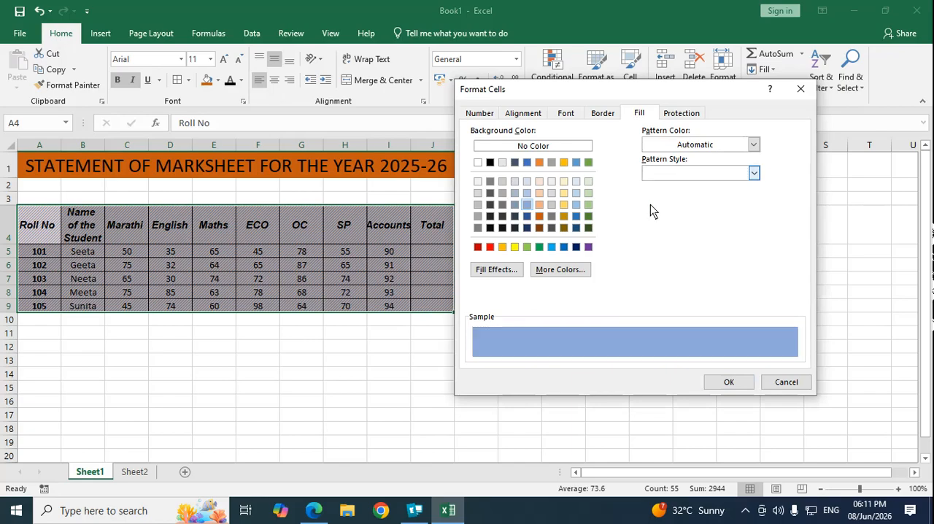
pyautogui.click(728, 382)
pyautogui.click(125, 378)
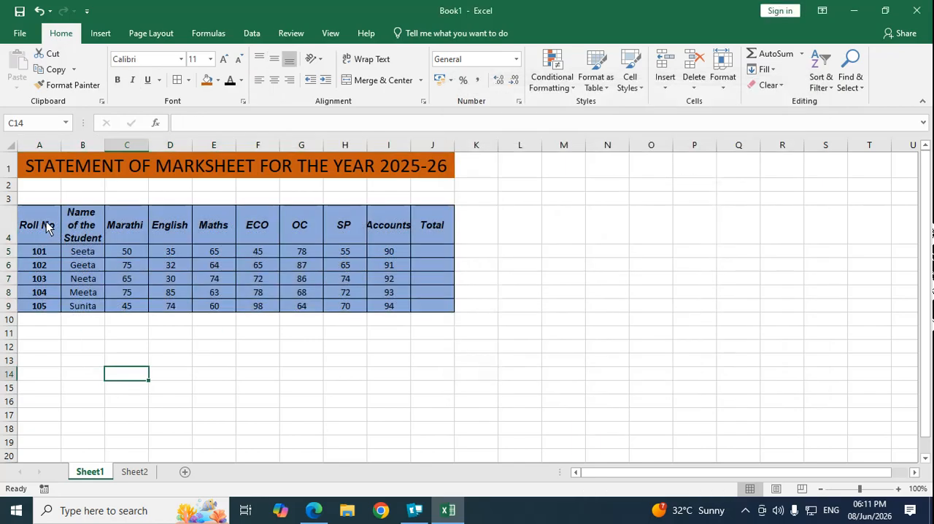
# Step: Review the cell protection options for the marks table A4:J9, then close the settings without changing anything
pyautogui.moveTo(46, 221); pyautogui.dragTo(441, 306)
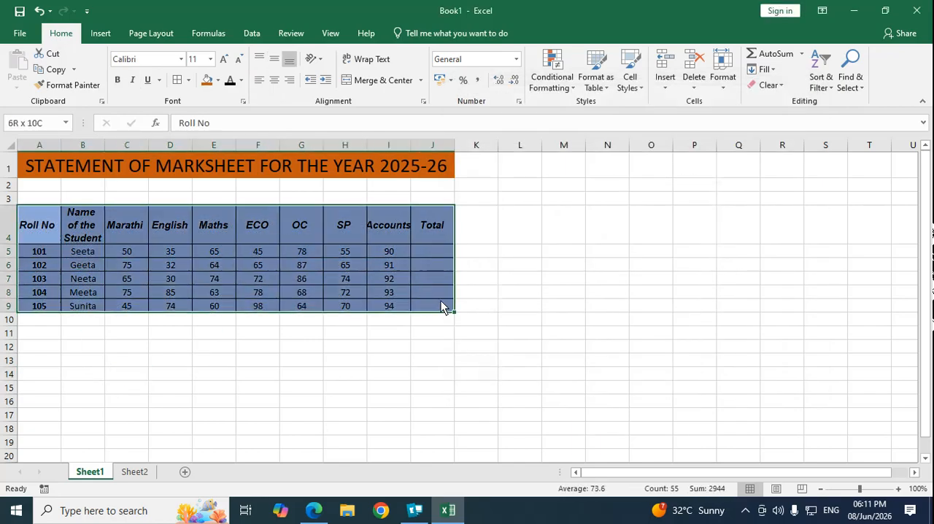
pyautogui.click(243, 101)
pyautogui.click(681, 114)
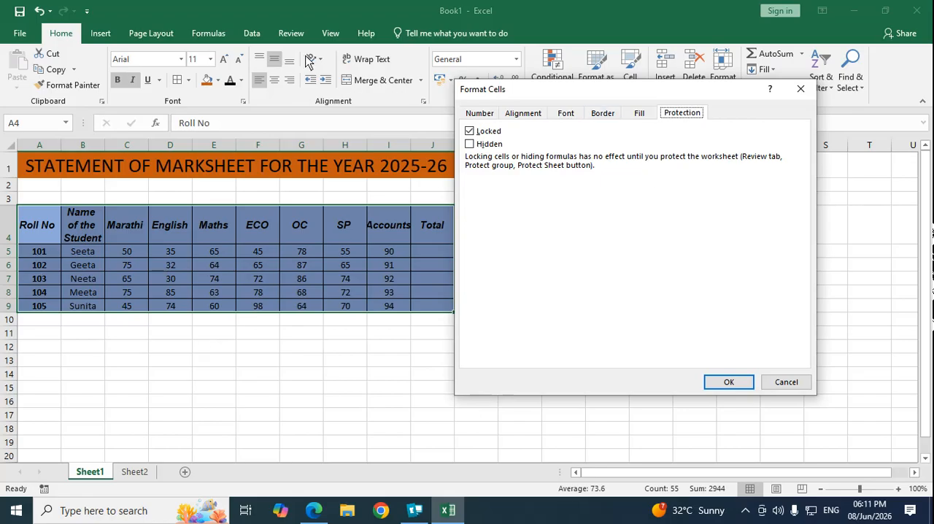
pyautogui.click(791, 379)
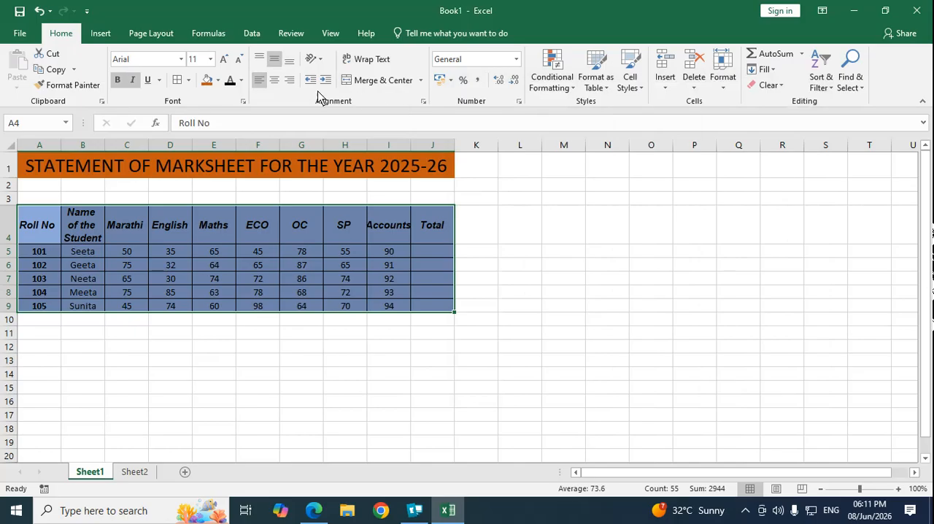
# Step: Try right and left horizontal alignment on the table cells A4:J8, finishing with them centred
pyautogui.click(187, 278)
pyautogui.moveTo(29, 227); pyautogui.dragTo(440, 297)
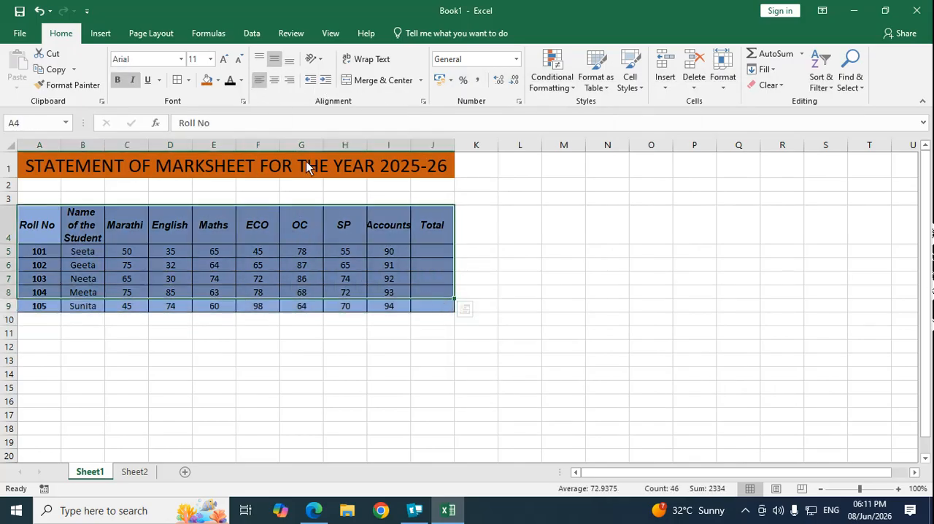
pyautogui.click(289, 83)
pyautogui.click(276, 85)
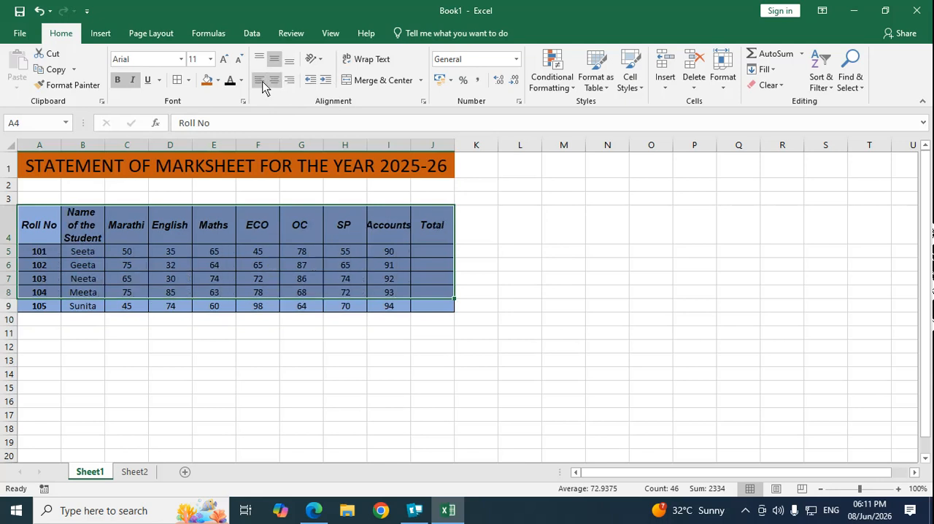
pyautogui.click(261, 83)
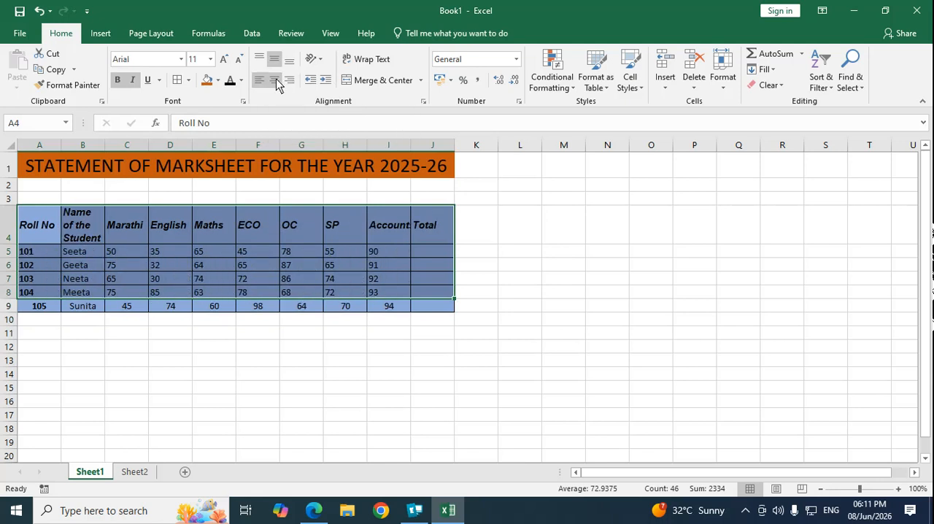
pyautogui.click(276, 85)
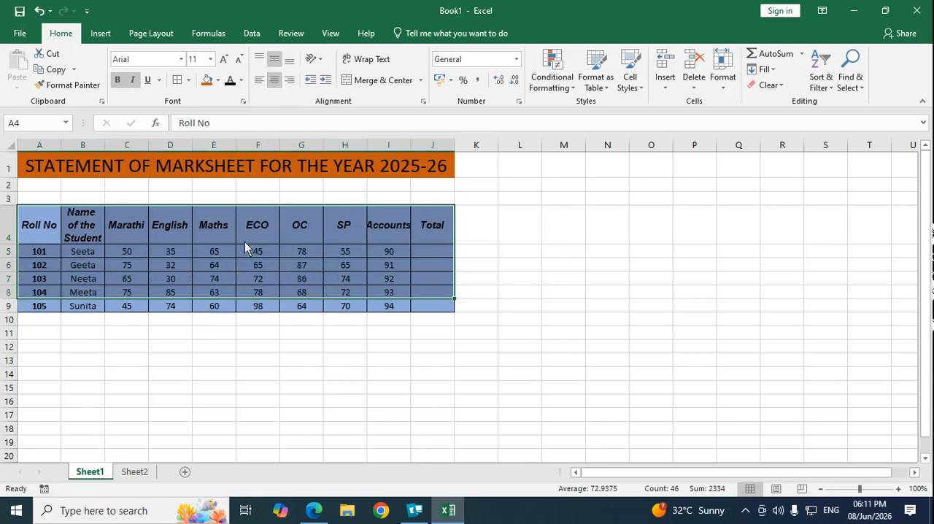
pyautogui.click(448, 362)
pyautogui.click(426, 251)
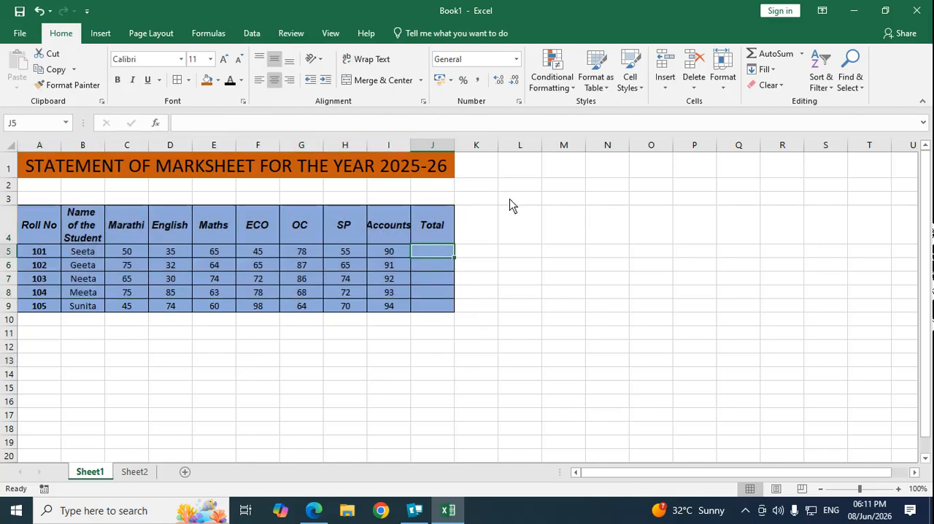
pyautogui.click(503, 279)
pyautogui.click(431, 253)
pyautogui.click(459, 267)
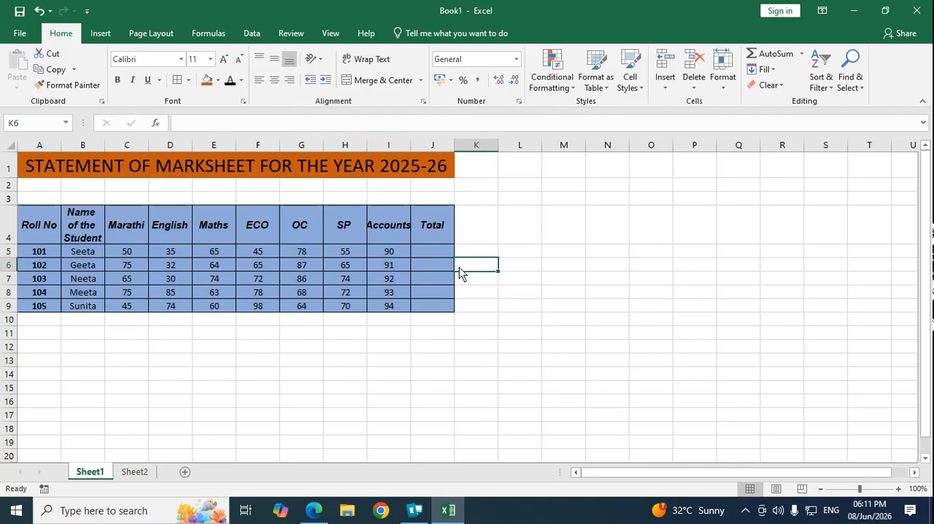
pyautogui.click(436, 256)
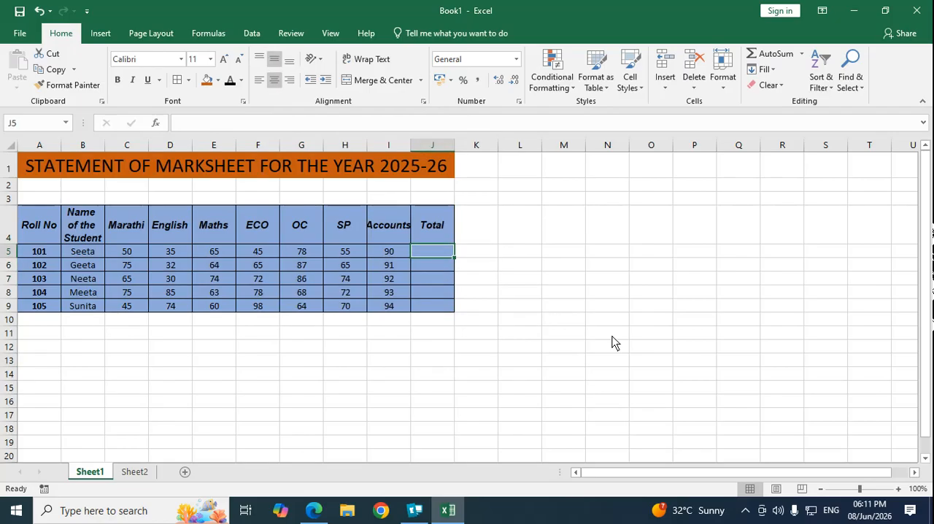
pyautogui.click(547, 223)
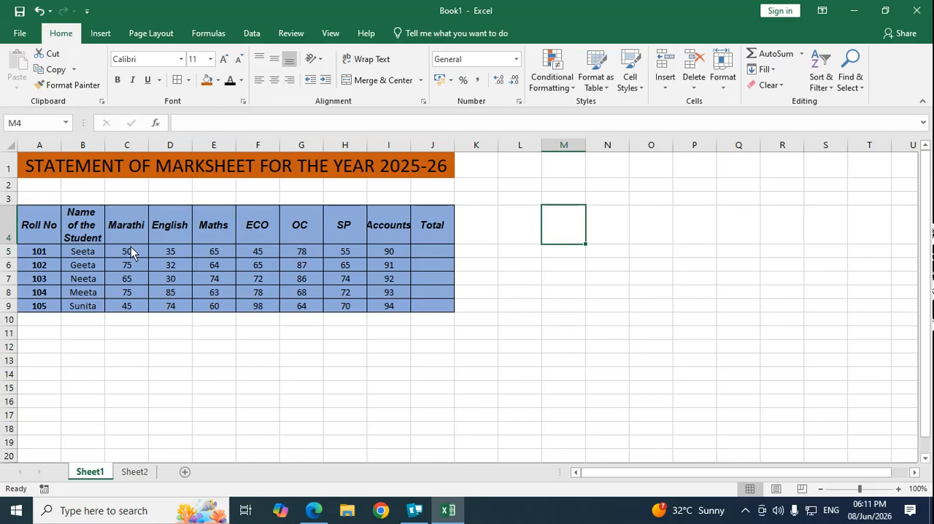
# Step: Try the Number, Currency and Accounting formats in turn on the marks in C5:I9
pyautogui.moveTo(127, 251); pyautogui.dragTo(375, 310)
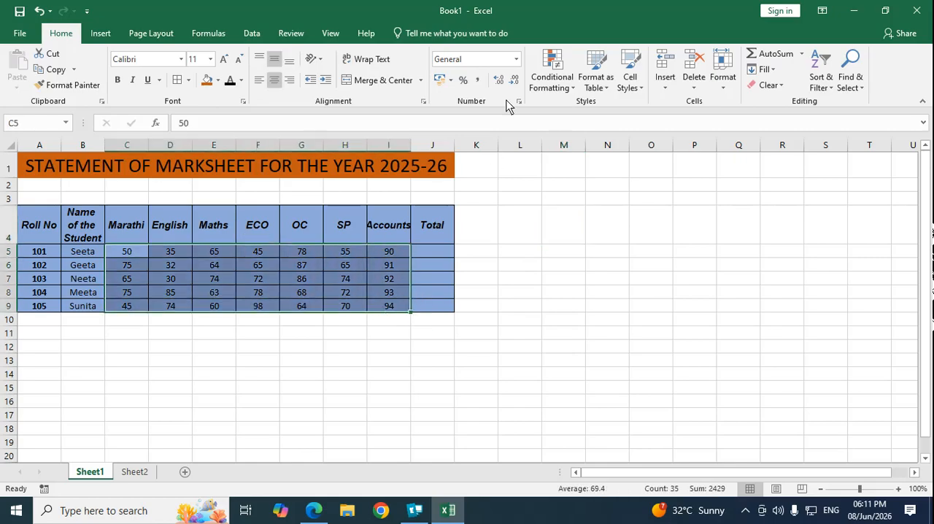
pyautogui.click(517, 59)
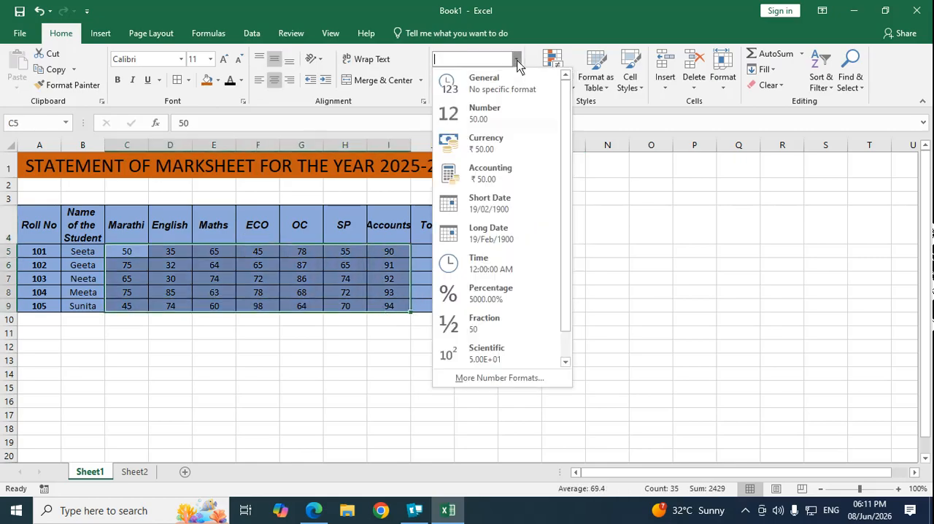
pyautogui.click(478, 115)
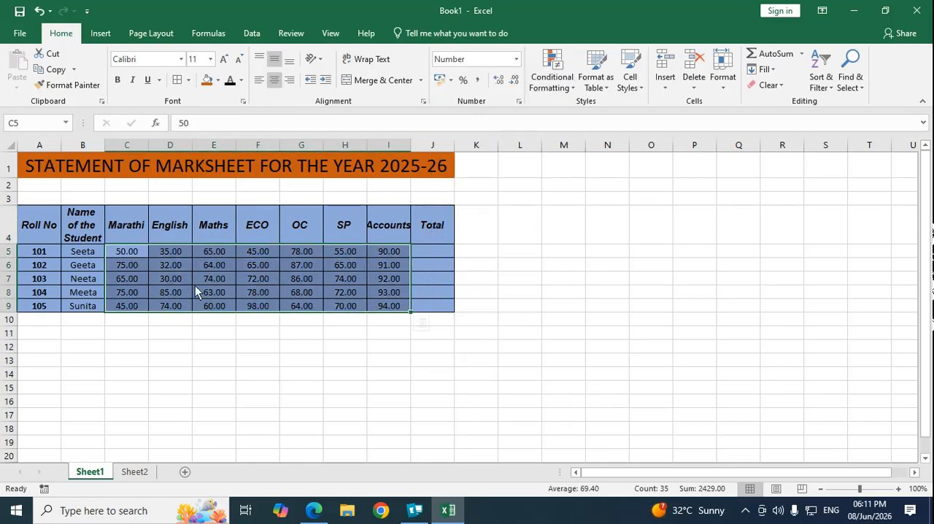
pyautogui.click(516, 59)
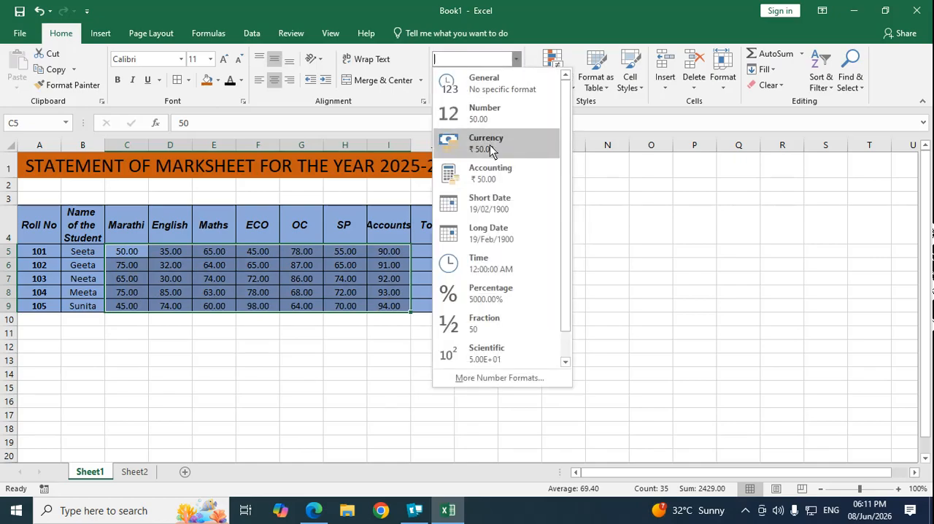
pyautogui.click(489, 144)
pyautogui.click(517, 60)
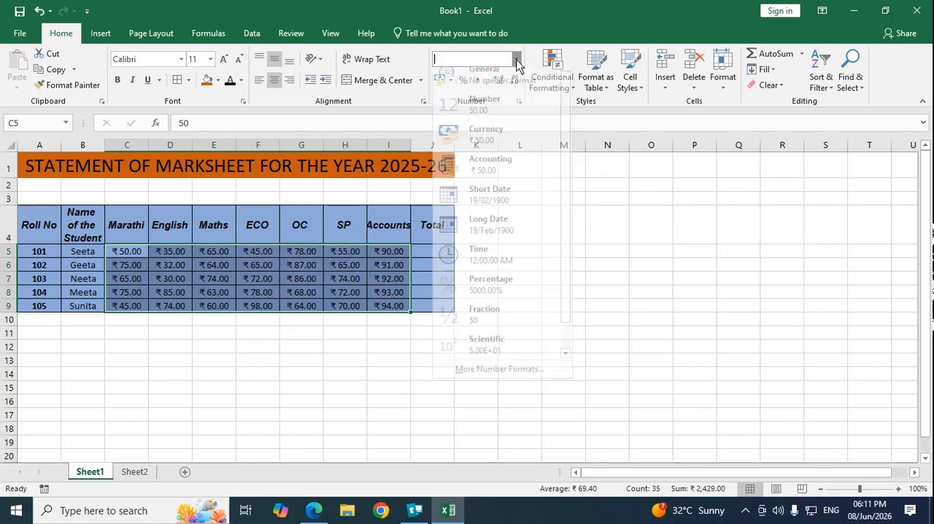
pyautogui.click(494, 179)
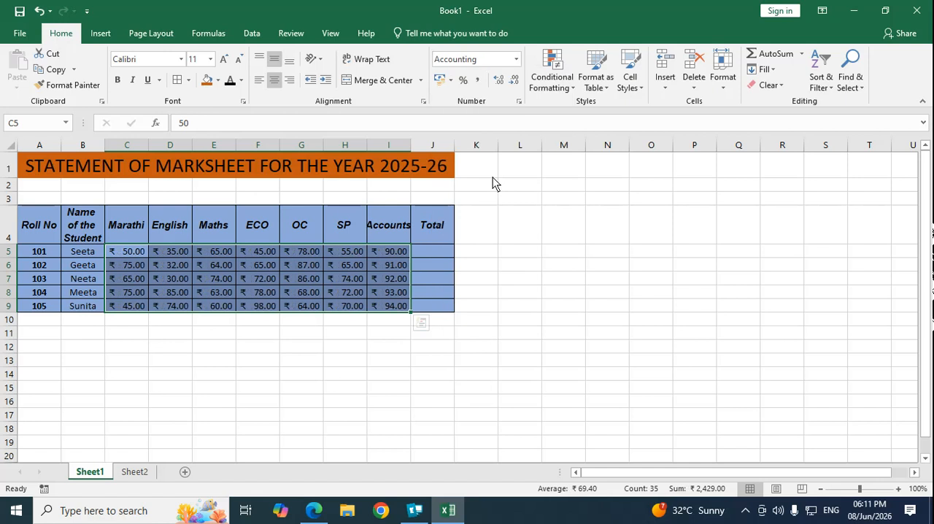
# Step: Try the Short Date, Time and Percentage formats in turn on the marks in C5:I9
pyautogui.click(517, 61)
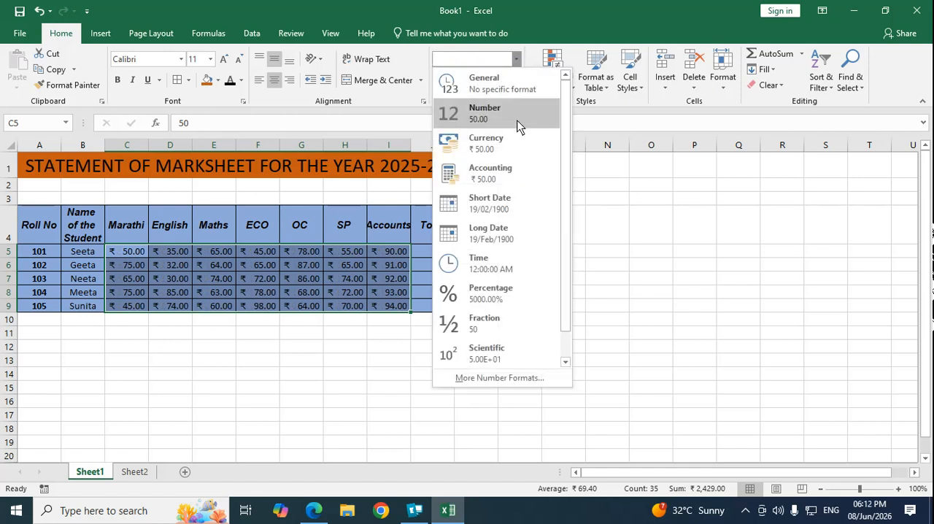
pyautogui.click(505, 203)
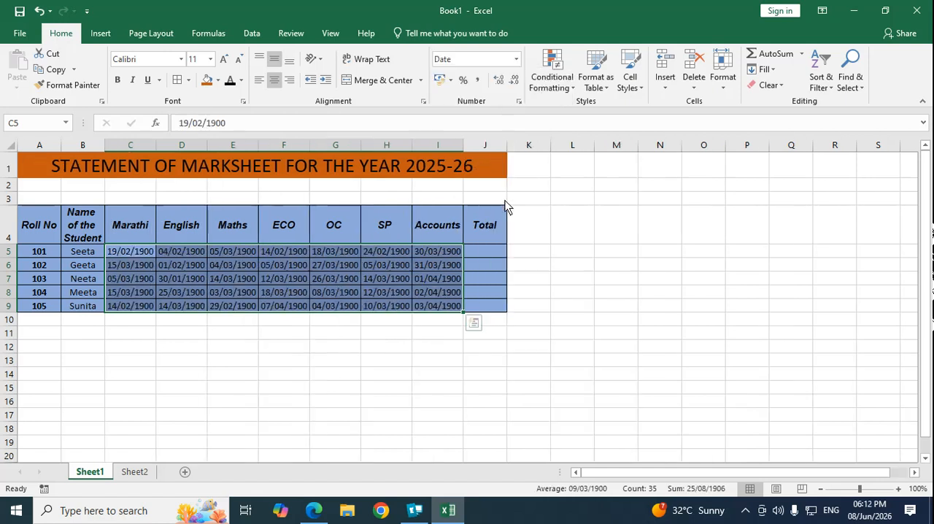
pyautogui.click(517, 59)
pyautogui.click(499, 264)
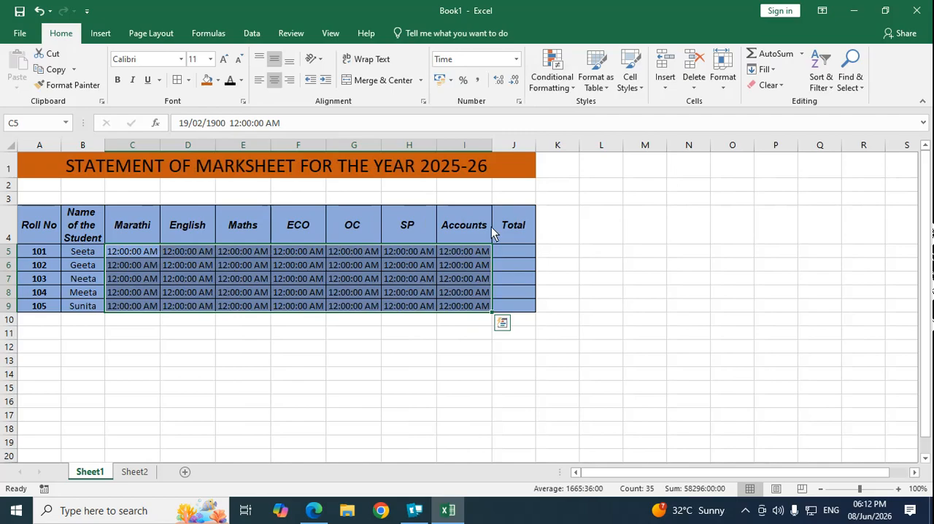
pyautogui.click(517, 60)
pyautogui.click(497, 295)
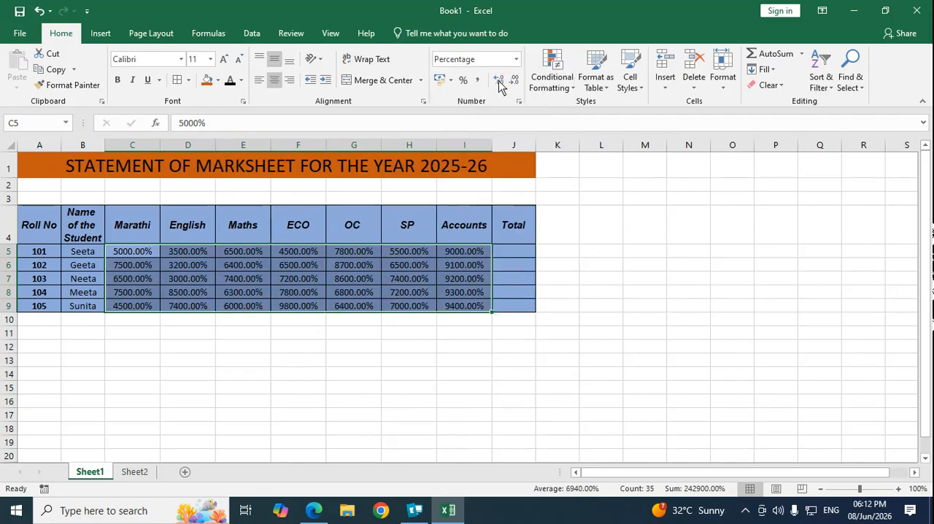
# Step: Try the Fraction and Scientific formats in turn on the marks in C5:I9
pyautogui.click(516, 59)
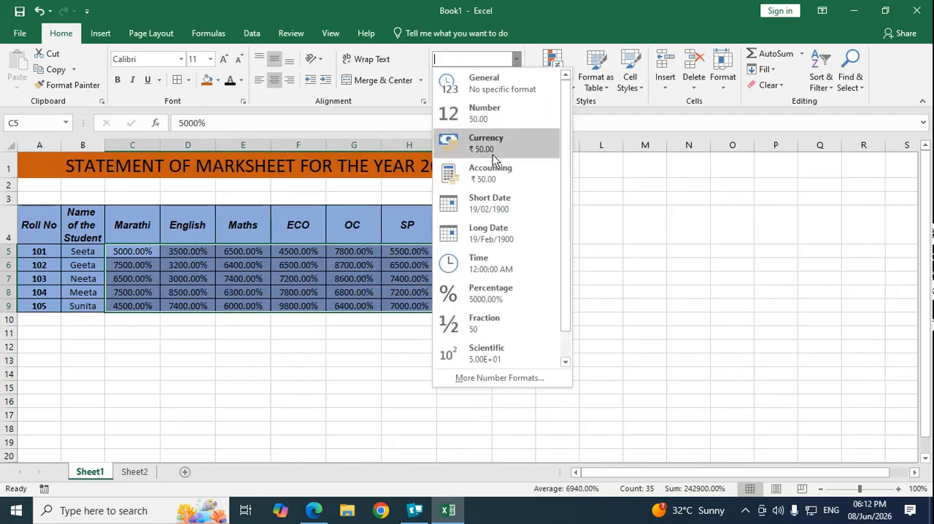
pyautogui.click(499, 325)
pyautogui.click(516, 60)
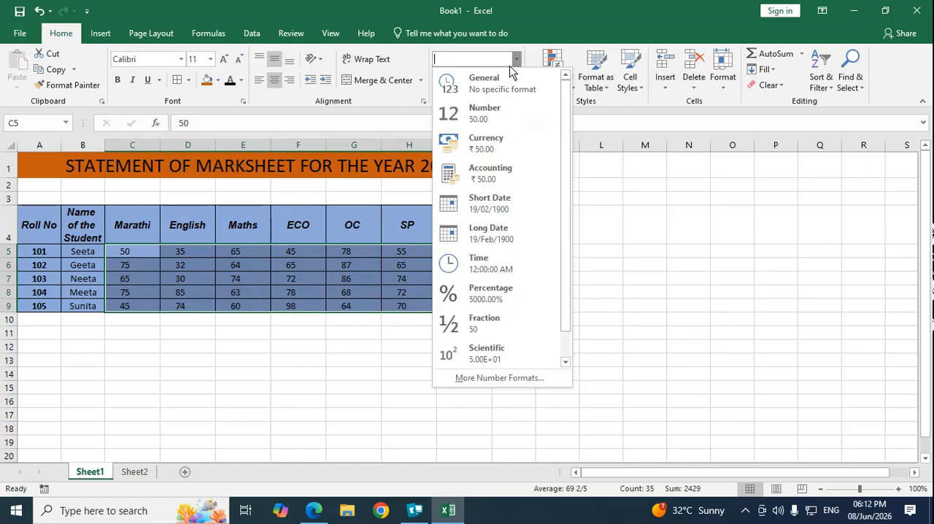
pyautogui.click(489, 360)
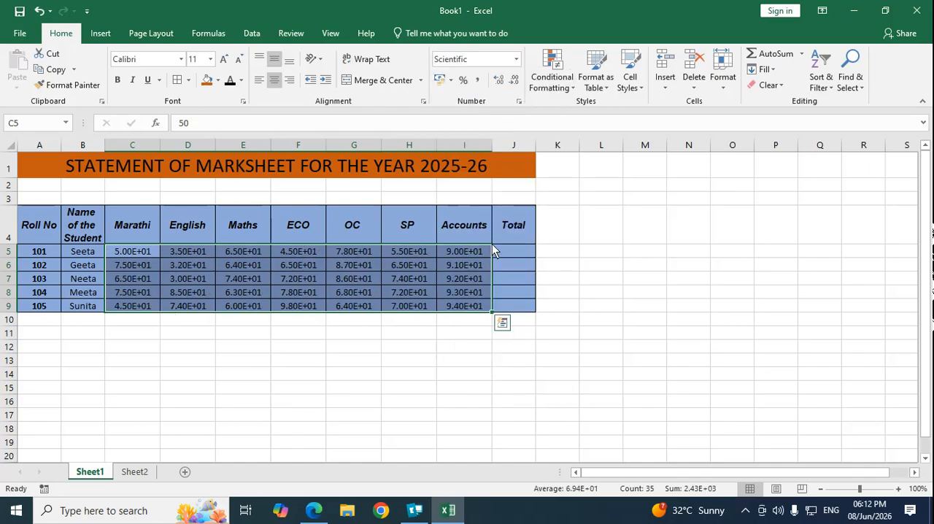
# Step: Set the marks in C5:I9 to the General number format
pyautogui.click(517, 59)
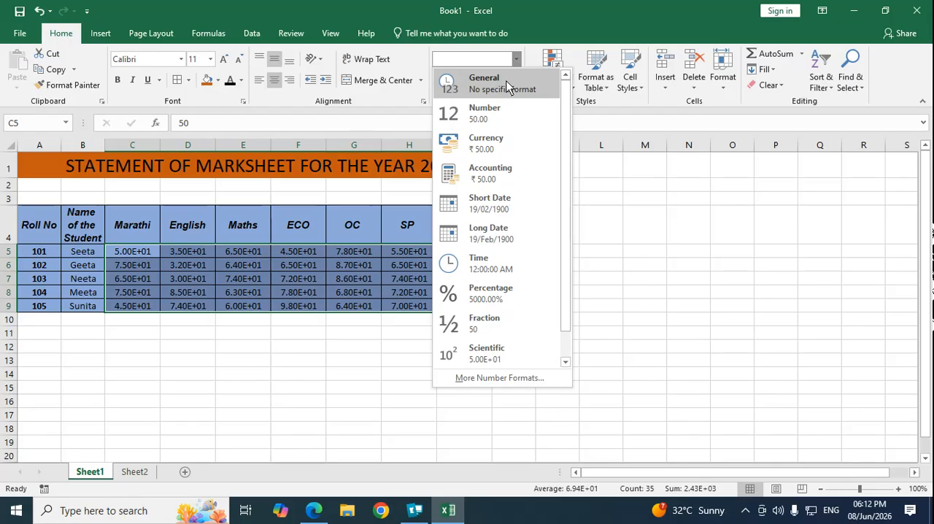
pyautogui.click(507, 82)
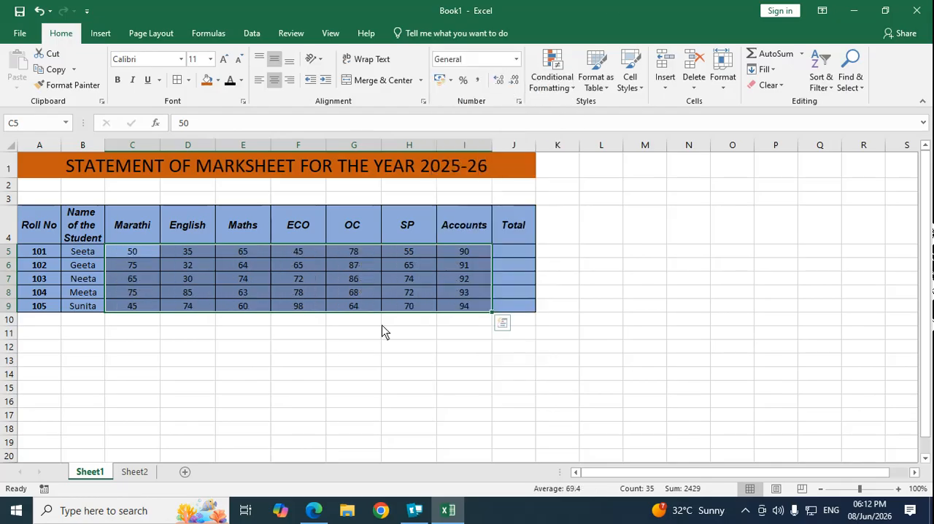
pyautogui.click(675, 253)
pyautogui.click(511, 252)
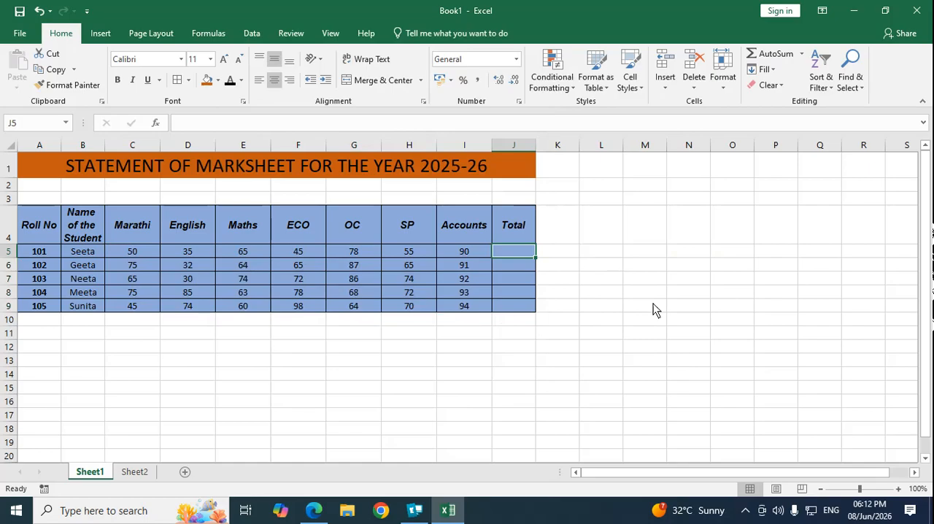
# Step: Highlight the marks in C5:I9 that are equal to 78 with Light Red Fill with Dark Red Text
pyautogui.moveTo(140, 252); pyautogui.dragTo(476, 302)
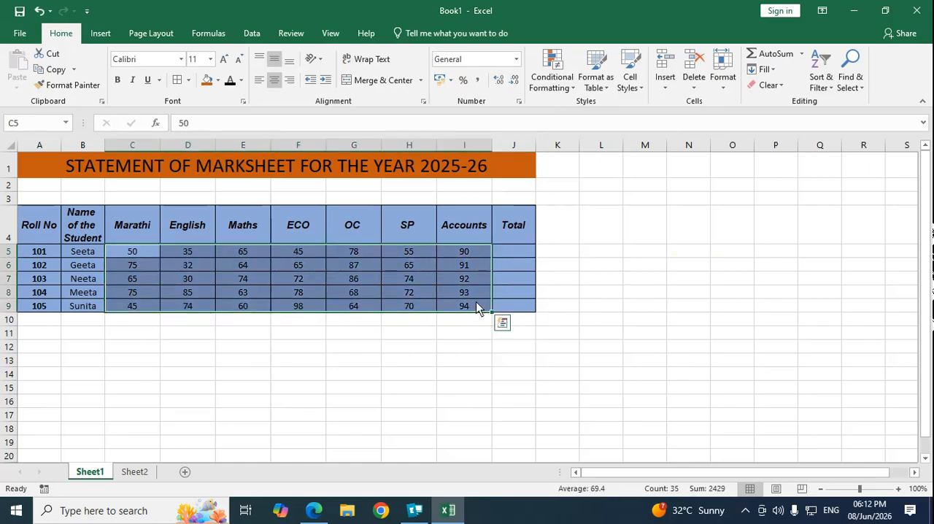
pyautogui.click(574, 94)
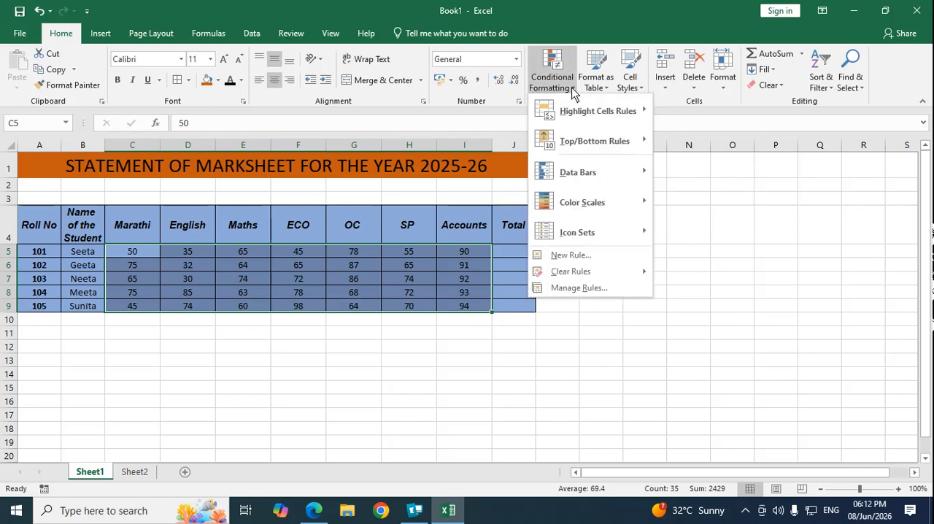
pyautogui.moveTo(579, 106)
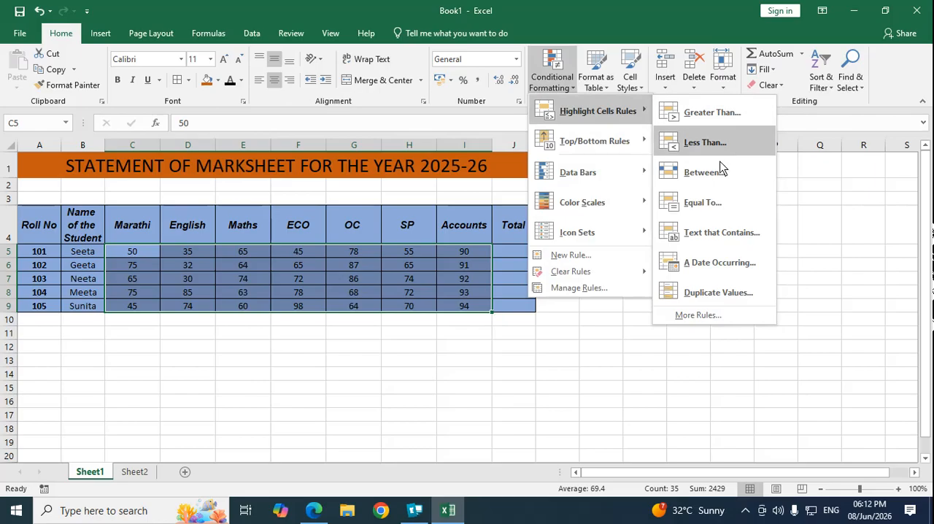
pyautogui.click(702, 203)
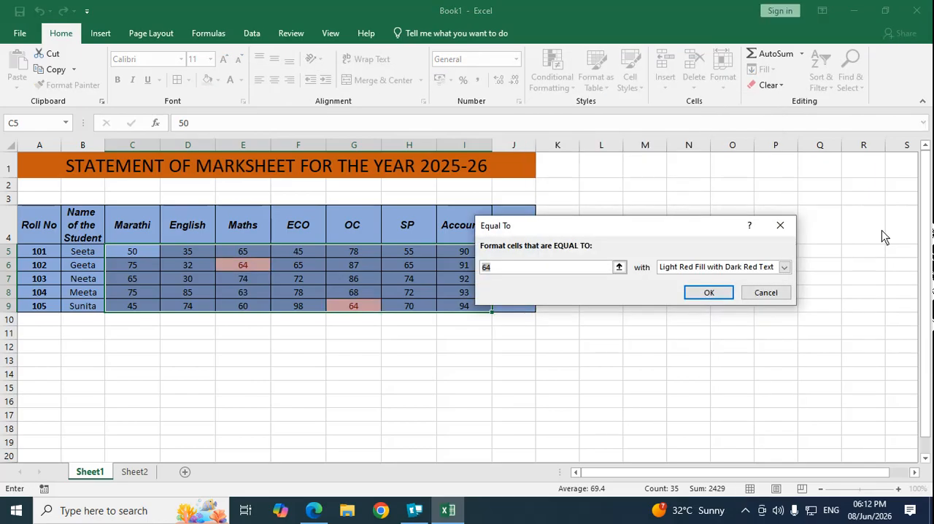
pyautogui.write('78')
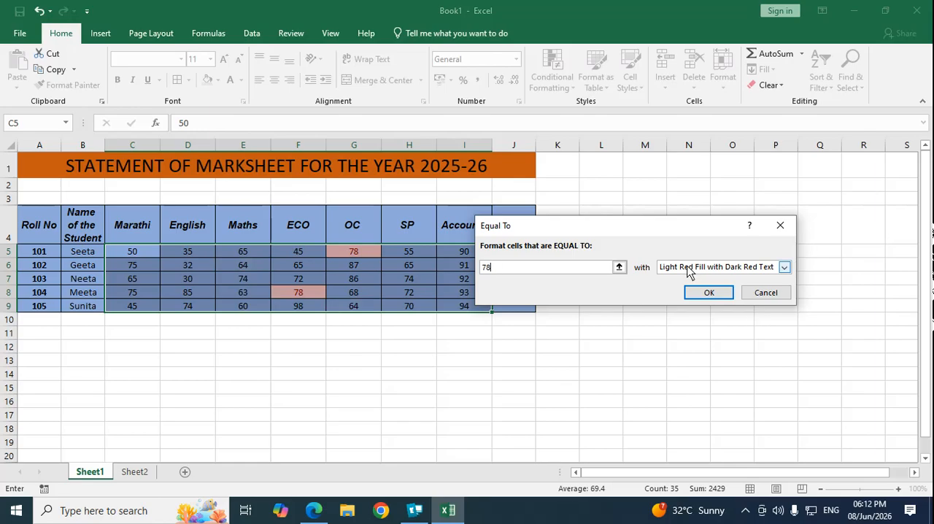
pyautogui.click(709, 295)
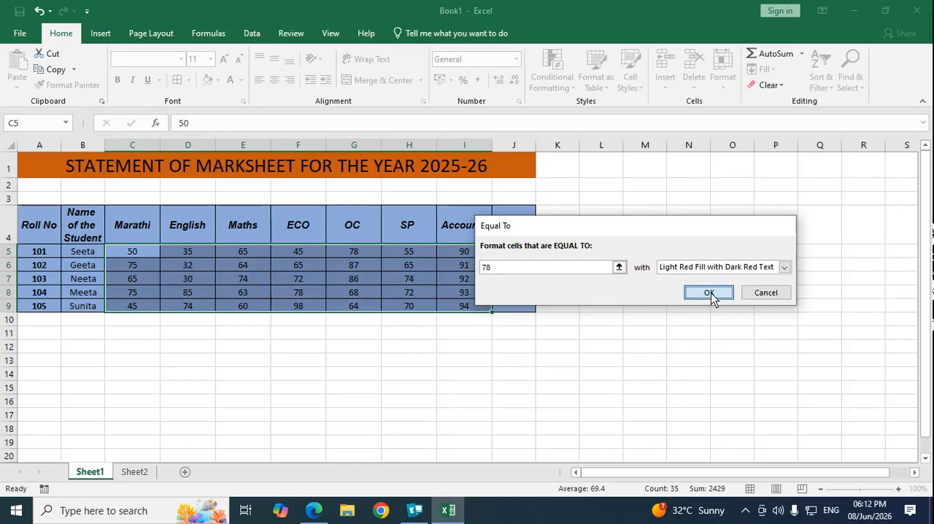
pyautogui.click(338, 350)
# Step: Highlight the marks in C5:I9 between 30 and 35 with Yellow Fill with Dark Yellow Text
pyautogui.moveTo(138, 246); pyautogui.dragTo(462, 308)
pyautogui.click(562, 82)
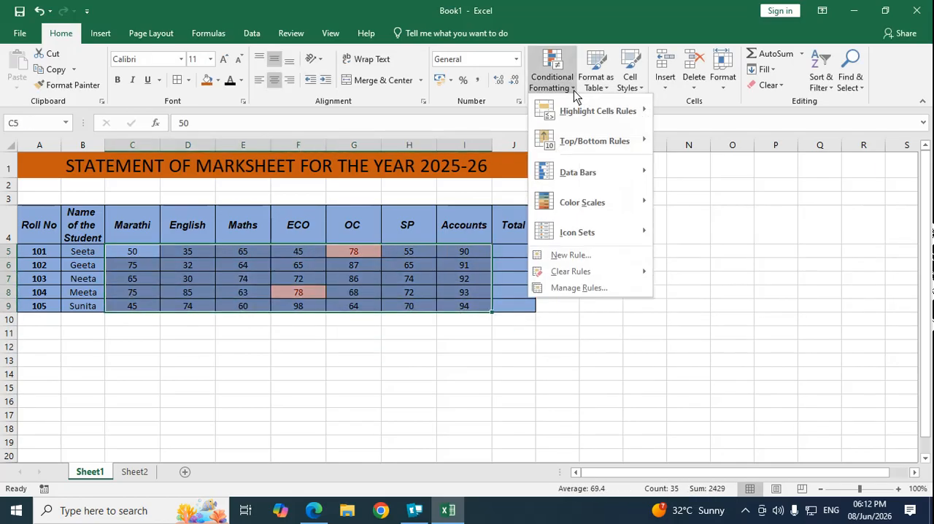
pyautogui.moveTo(584, 112)
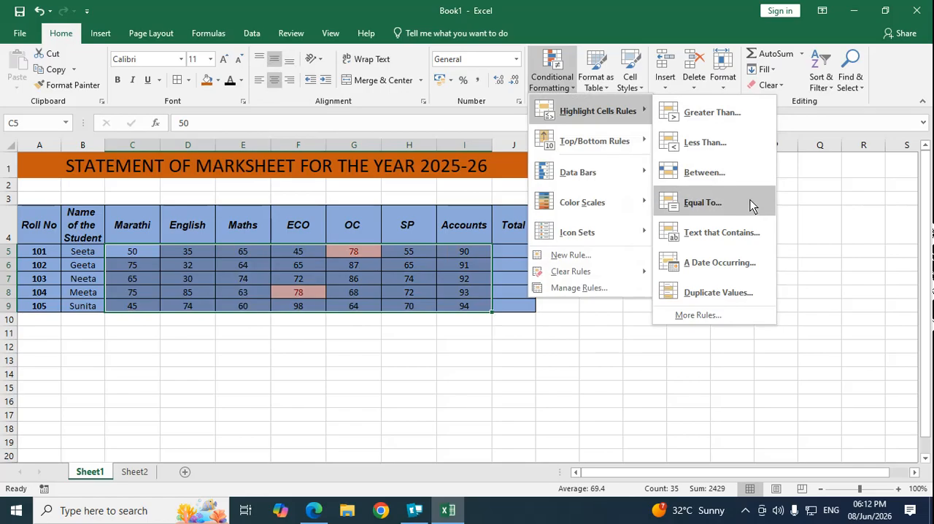
pyautogui.click(704, 173)
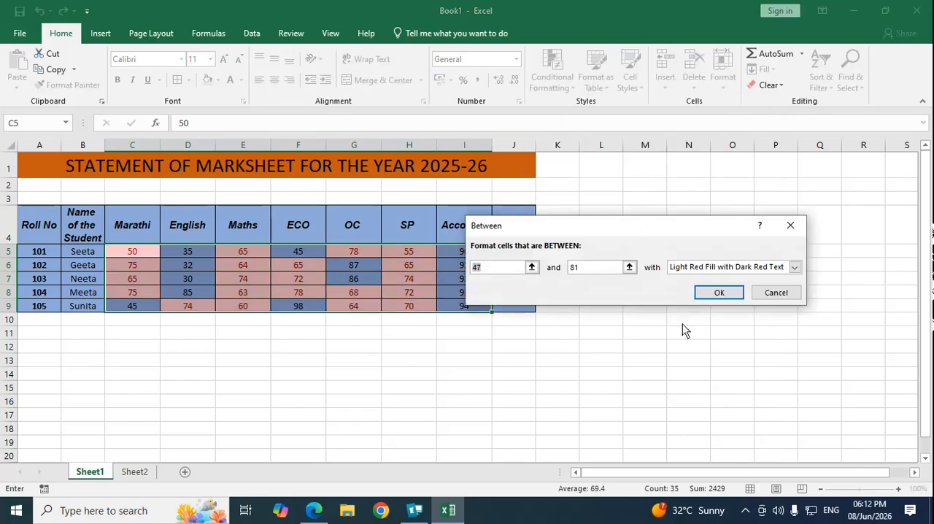
pyautogui.write('30')
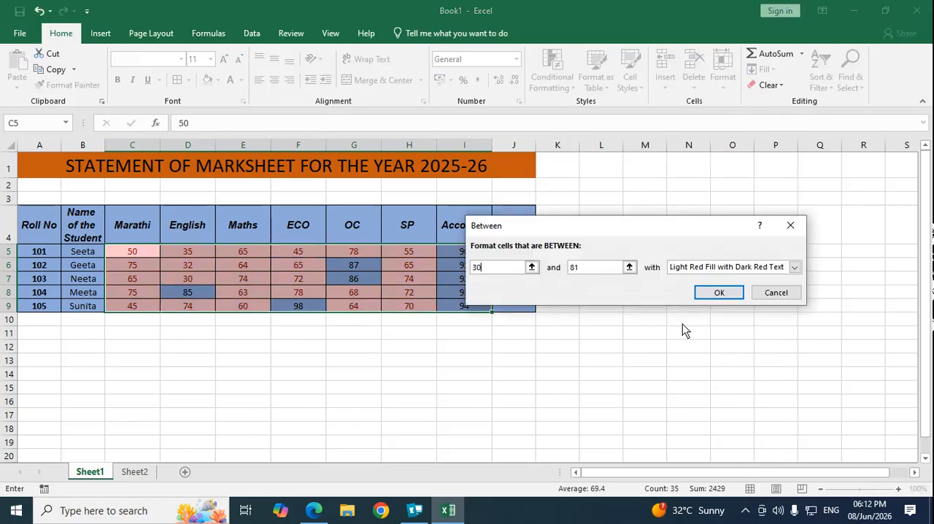
pyautogui.press('Tab')
pyautogui.write('35')
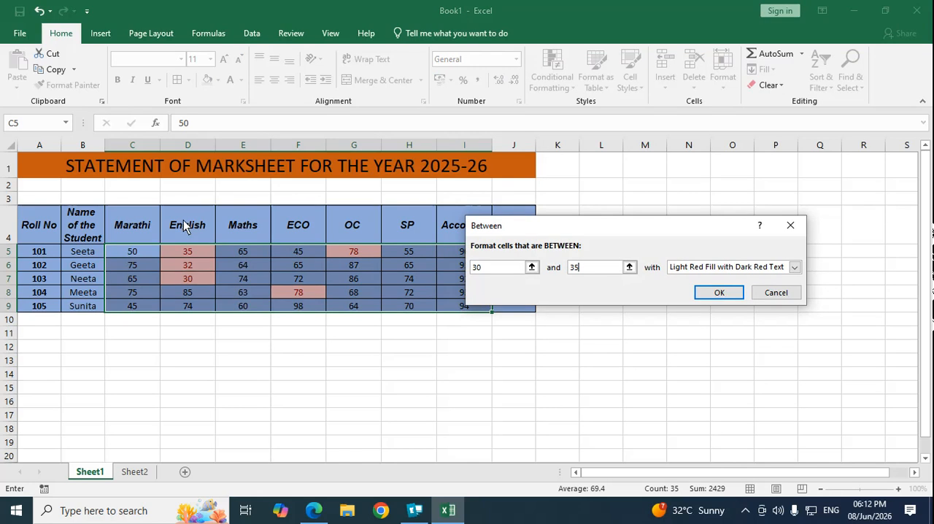
pyautogui.click(795, 267)
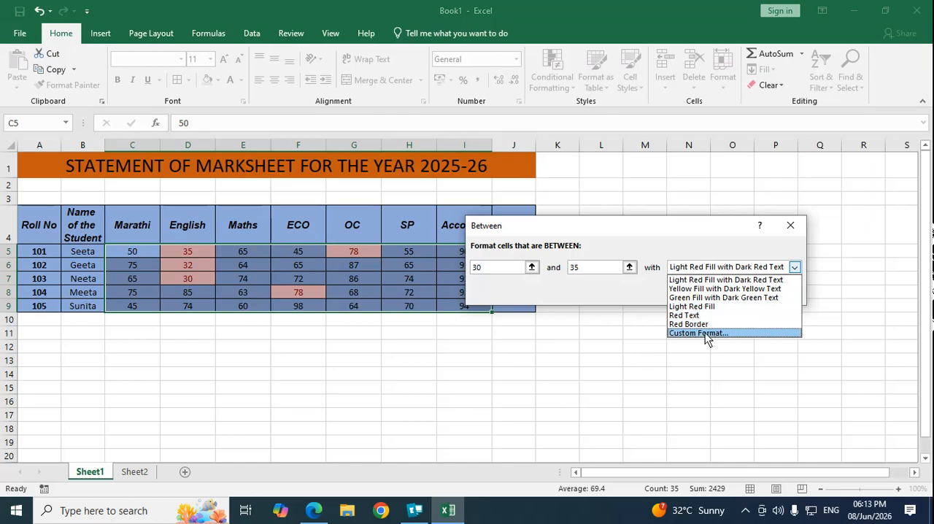
pyautogui.click(707, 289)
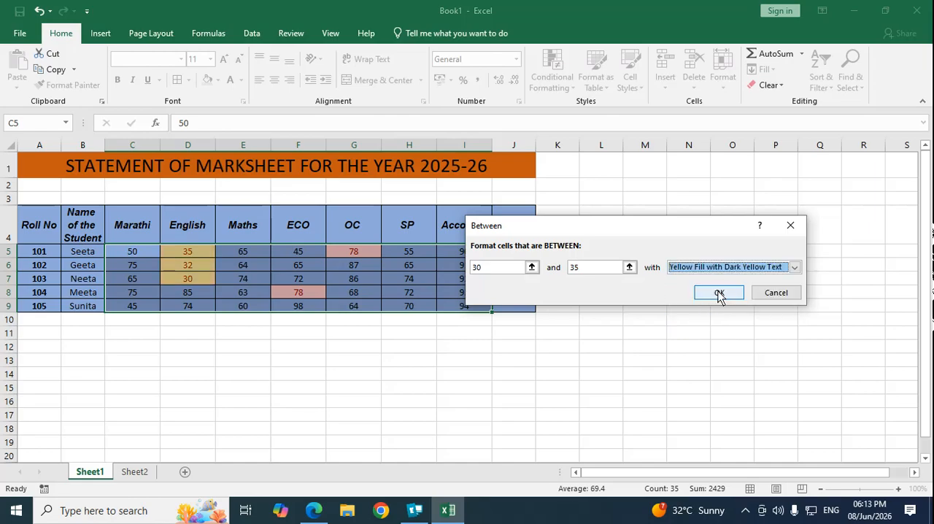
pyautogui.click(719, 293)
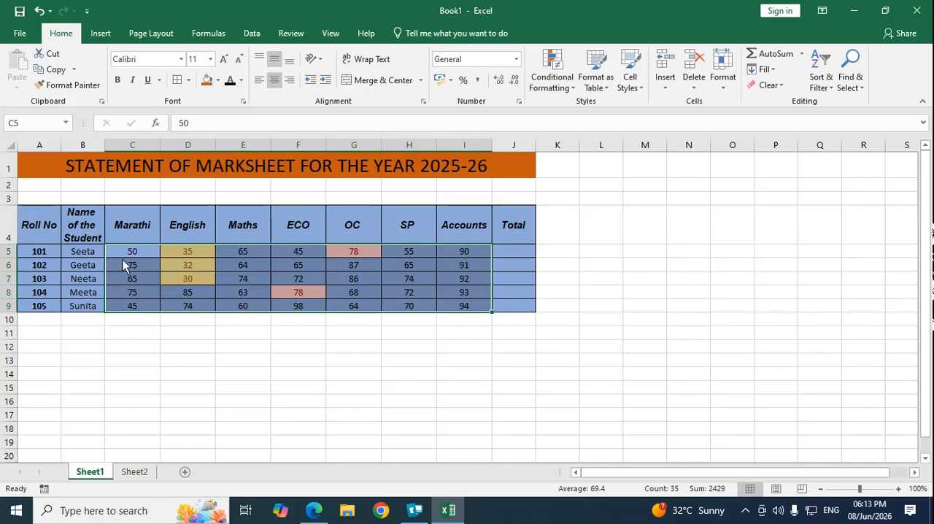
# Step: Clear the conditional formatting rules from the selected marks in C5:I9
pyautogui.moveTo(124, 256); pyautogui.dragTo(470, 306)
pyautogui.click(574, 86)
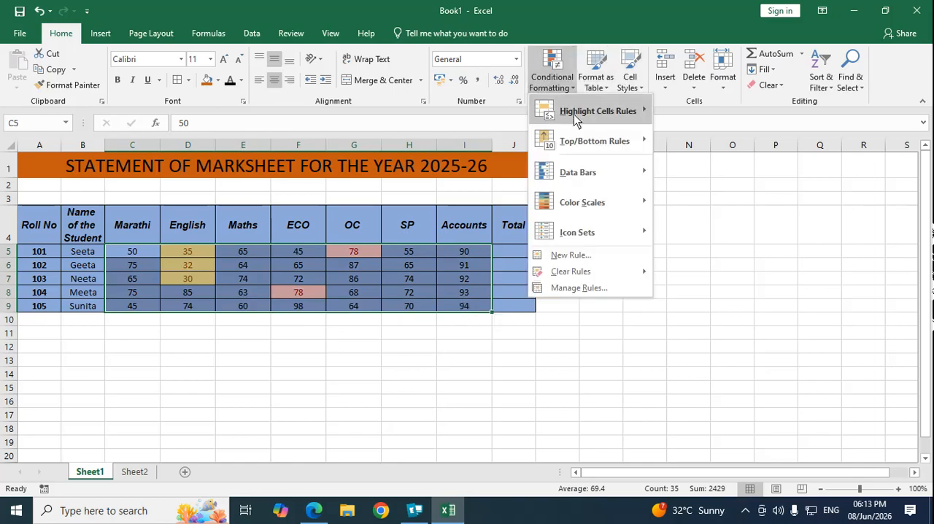
pyautogui.moveTo(591, 278)
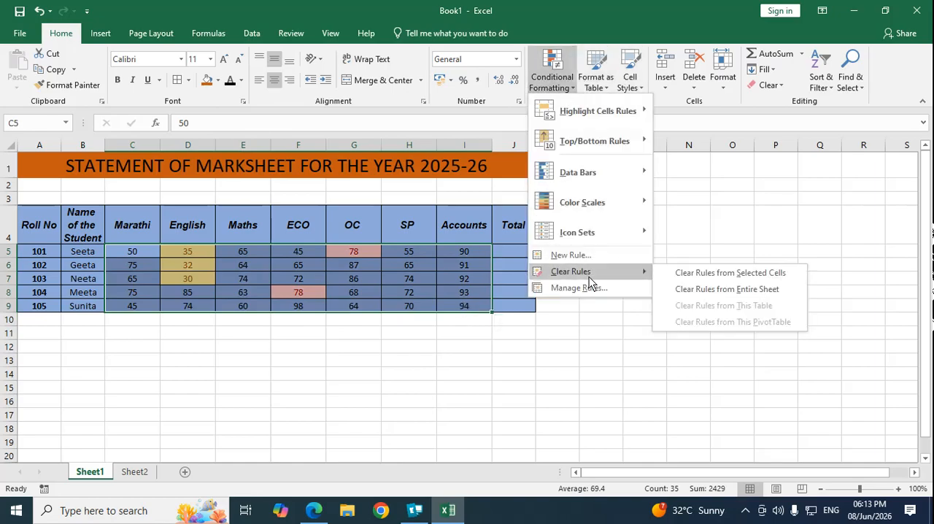
pyautogui.click(728, 274)
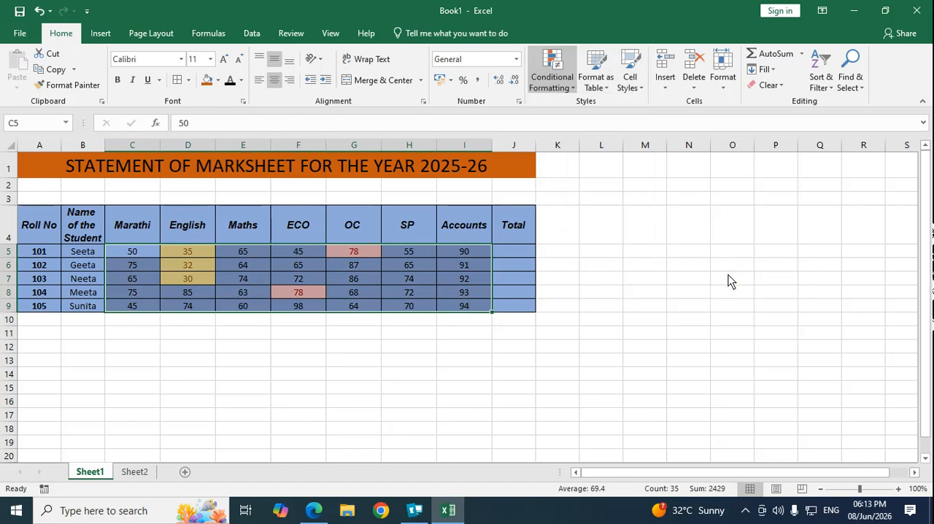
pyautogui.click(294, 359)
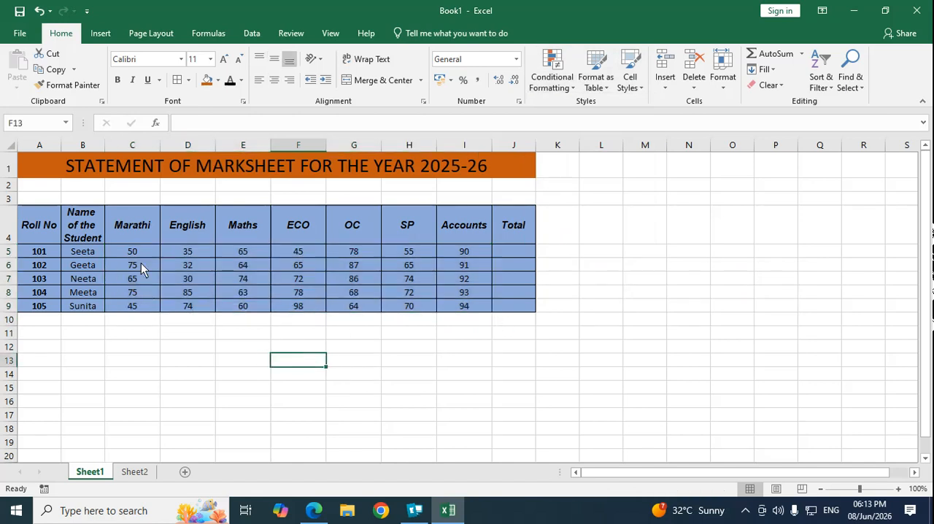
# Step: Highlight the bottom 10 items among the marks in C5:I9 with Light Red Fill with Dark Red Text
pyautogui.moveTo(135, 253); pyautogui.dragTo(463, 308)
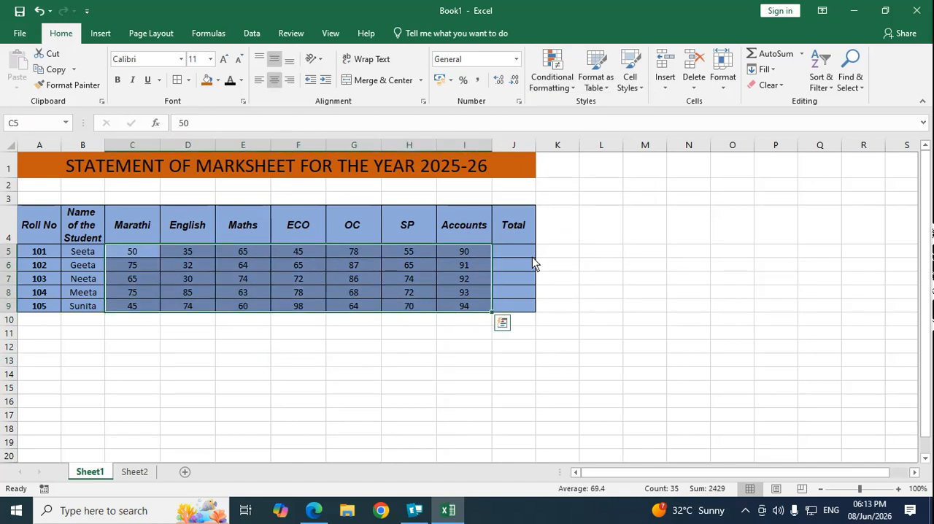
pyautogui.click(575, 86)
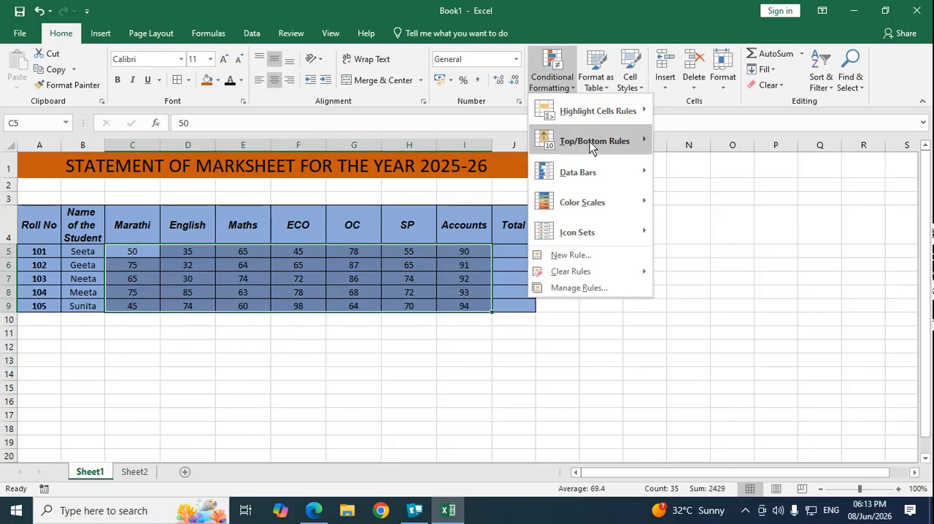
pyautogui.moveTo(590, 141)
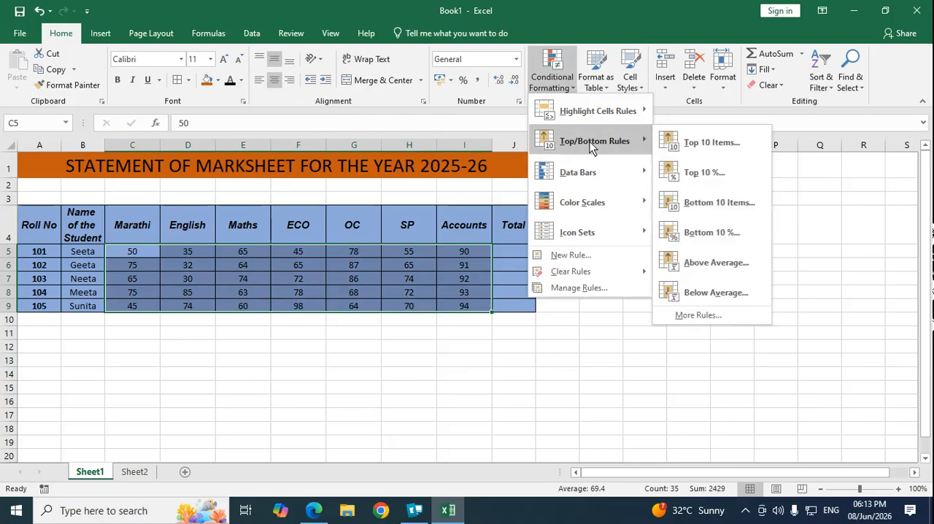
pyautogui.click(719, 203)
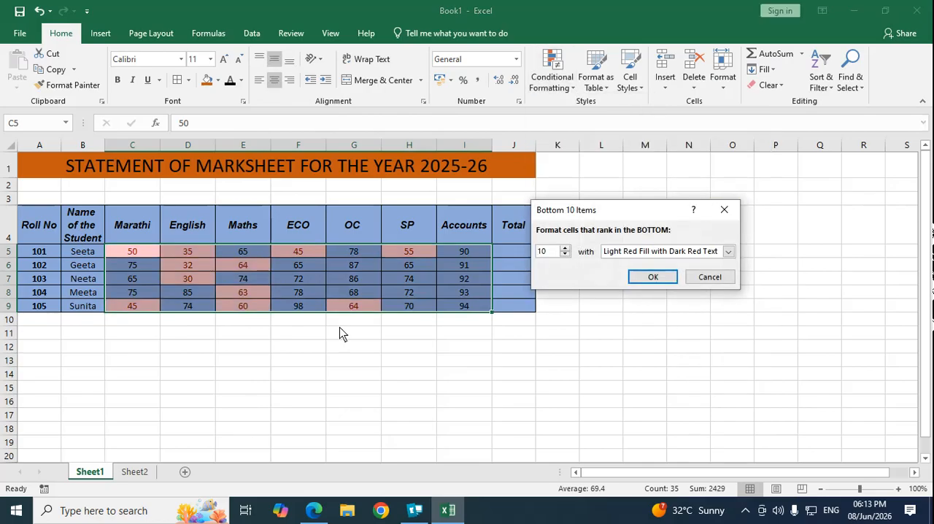
pyautogui.click(651, 277)
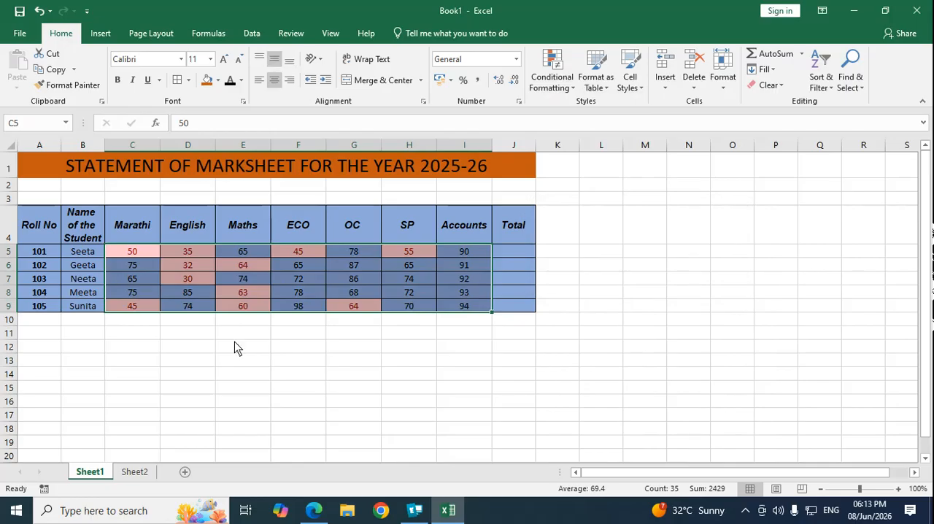
pyautogui.click(230, 348)
# Step: Highlight the above-average marks in C5:I9 with Light Red Fill with Dark Red Text
pyautogui.moveTo(125, 256); pyautogui.dragTo(474, 309)
pyautogui.click(573, 86)
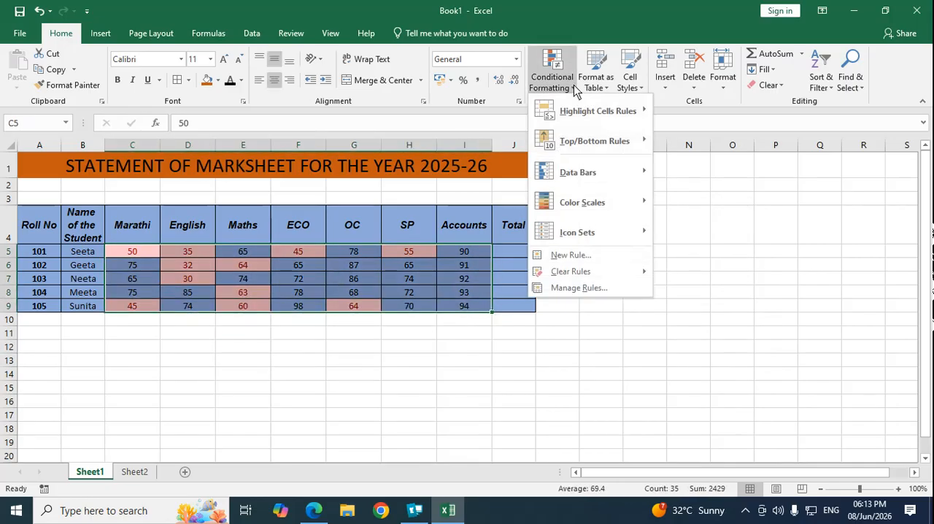
pyautogui.moveTo(590, 142)
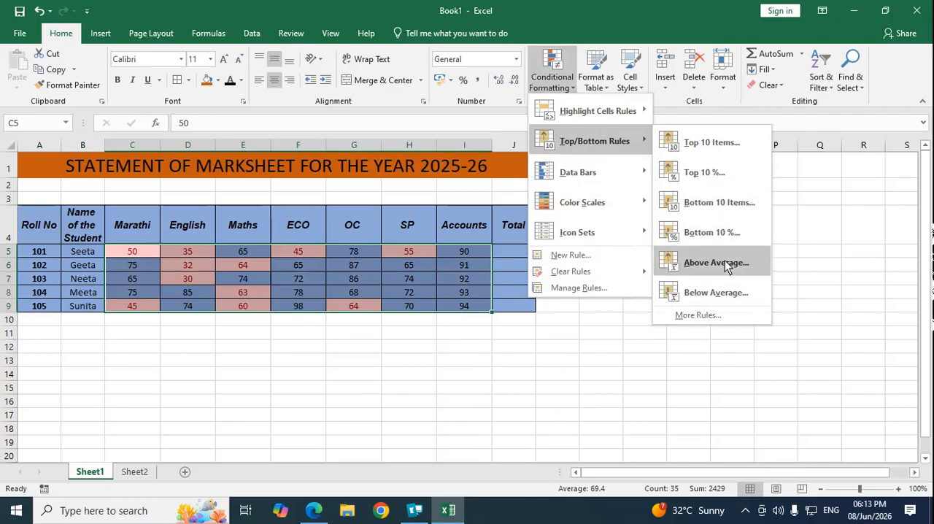
pyautogui.click(717, 262)
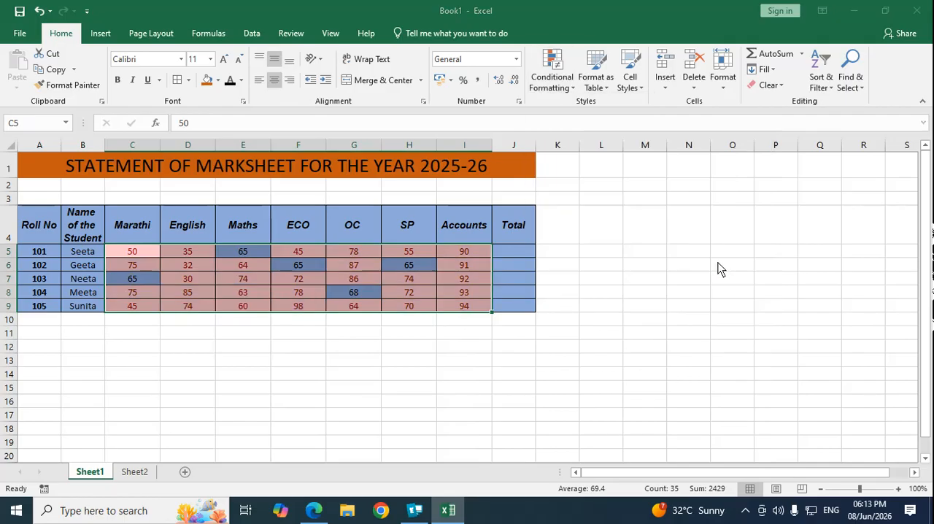
pyautogui.click(670, 278)
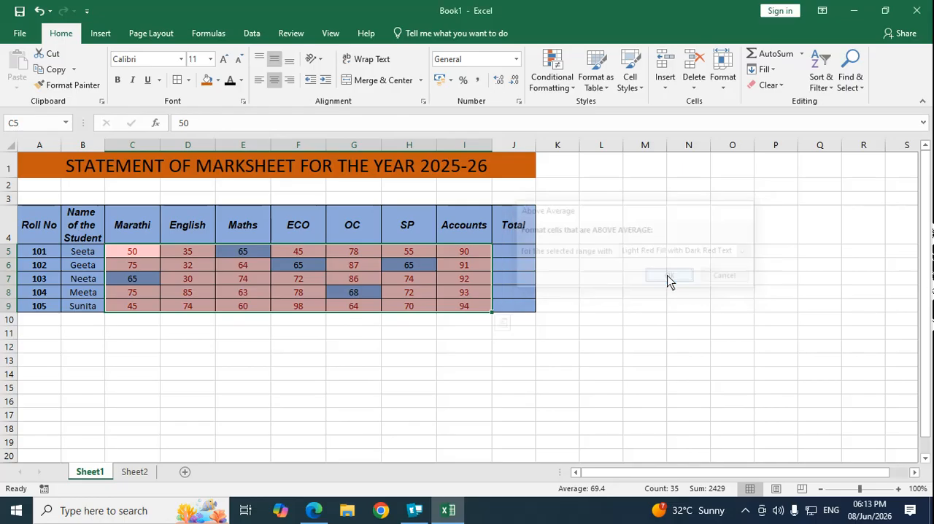
pyautogui.click(243, 319)
# Step: Highlight the below-average marks in C5:I9 with light red fill and dark red text
pyautogui.moveTo(128, 252); pyautogui.dragTo(467, 307)
pyautogui.click(574, 88)
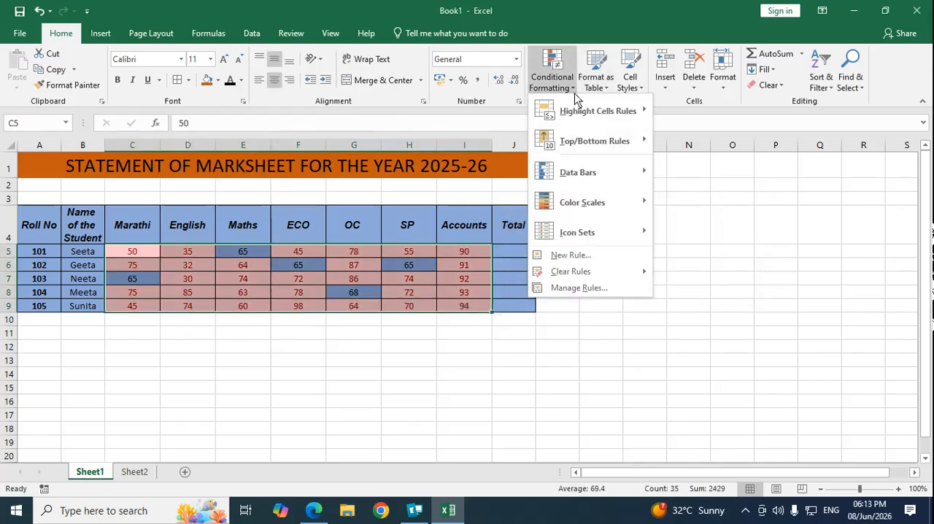
pyautogui.moveTo(599, 143)
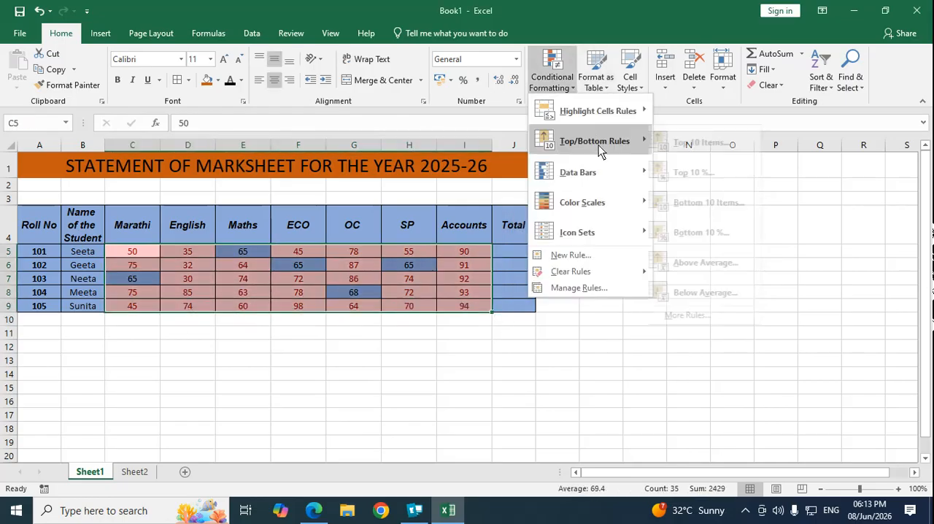
pyautogui.click(715, 298)
pyautogui.click(670, 278)
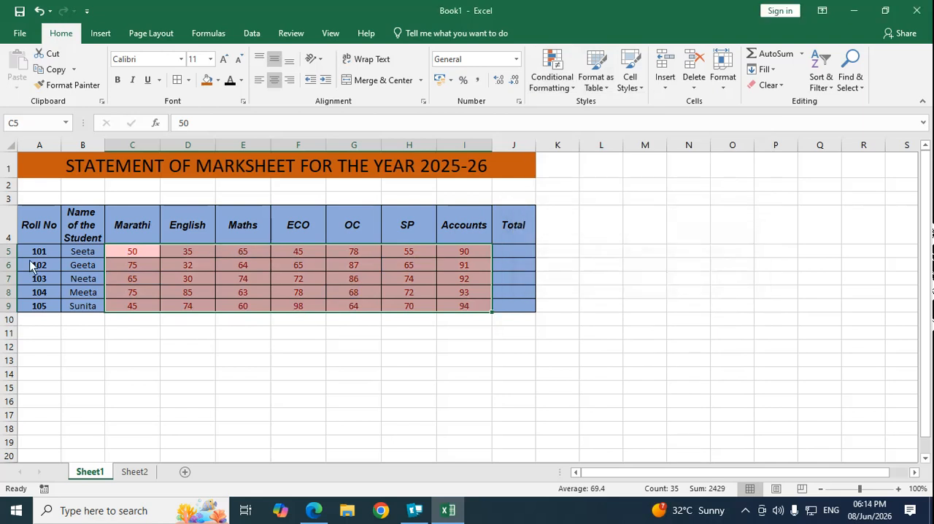
# Step: Clear the conditional formatting rules from the entire sheet
pyautogui.click(568, 87)
pyautogui.moveTo(576, 274)
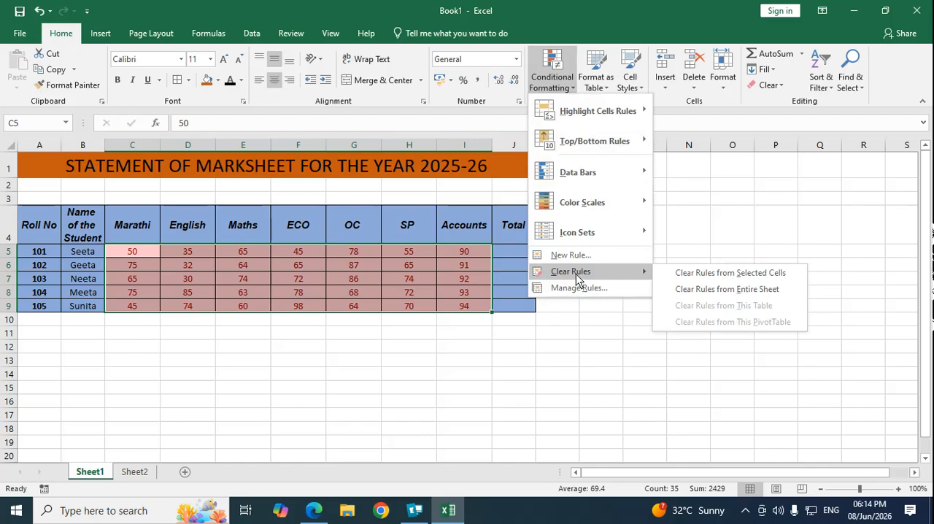
pyautogui.click(671, 287)
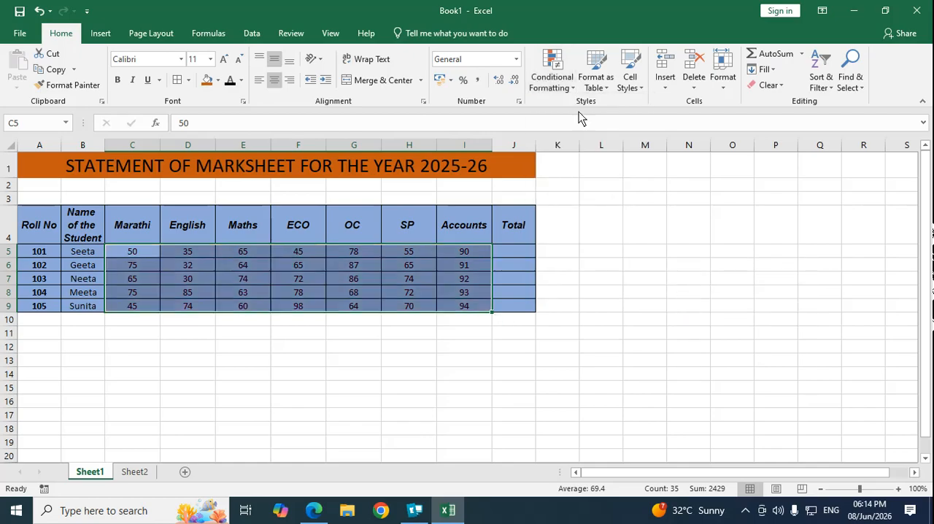
# Step: Apply blue Solid Fill data bars to the marks in C5:I9
pyautogui.click(574, 88)
pyautogui.moveTo(574, 114)
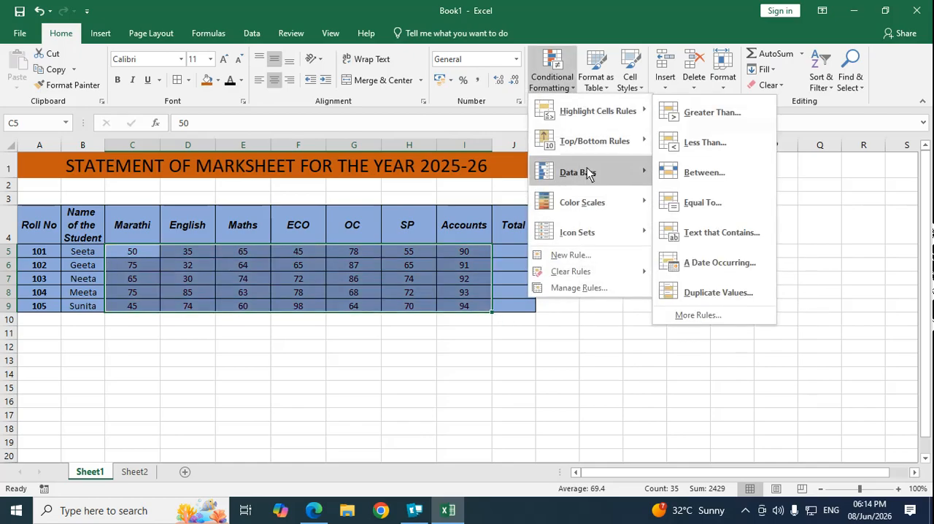
pyautogui.moveTo(588, 179)
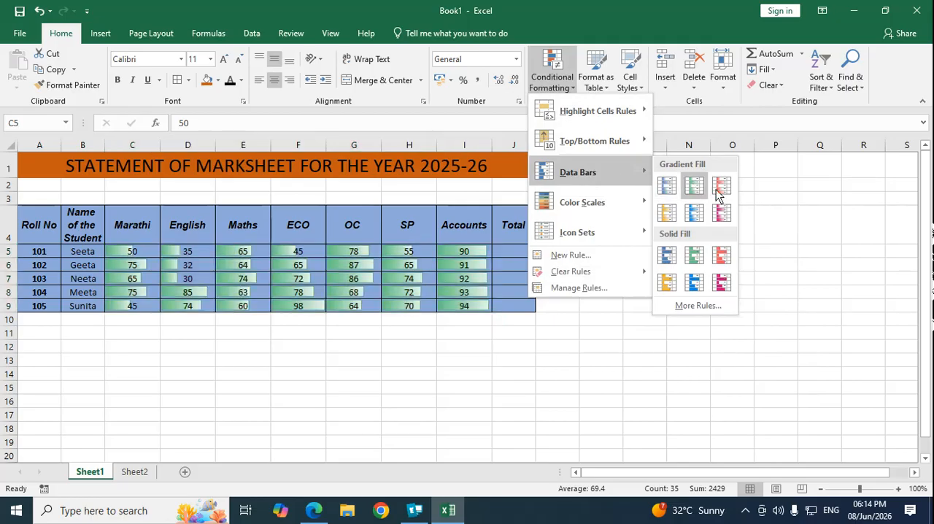
pyautogui.click(667, 255)
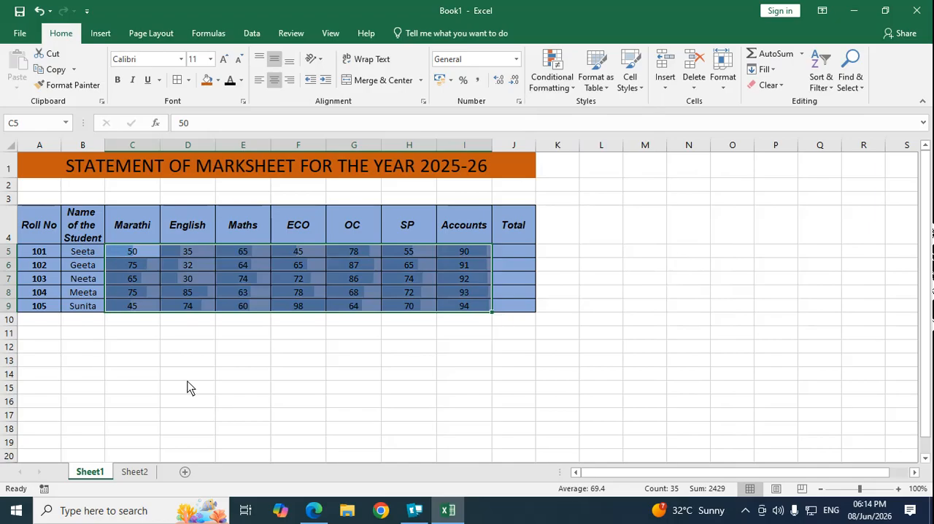
# Step: Remove the fill color from the marks table in A4:J9
pyautogui.click(188, 360)
pyautogui.moveTo(39, 225); pyautogui.dragTo(491, 310)
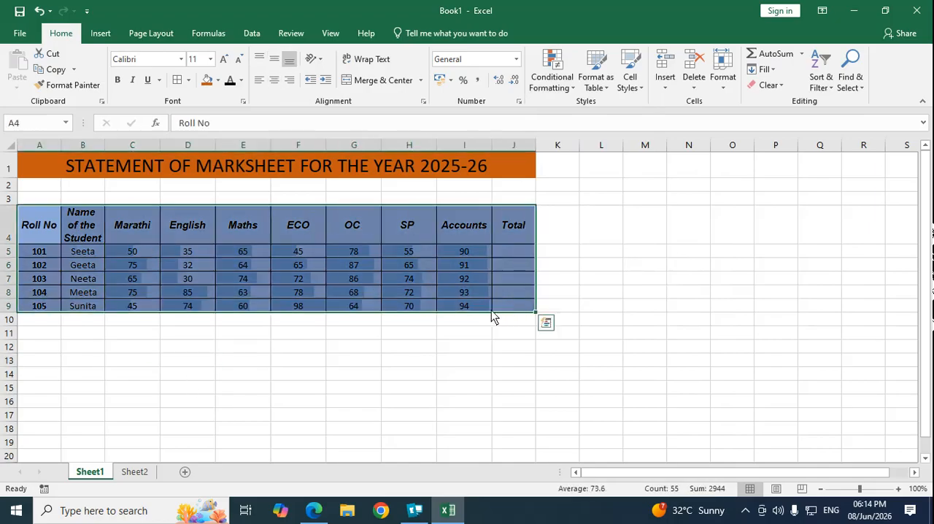
pyautogui.click(219, 81)
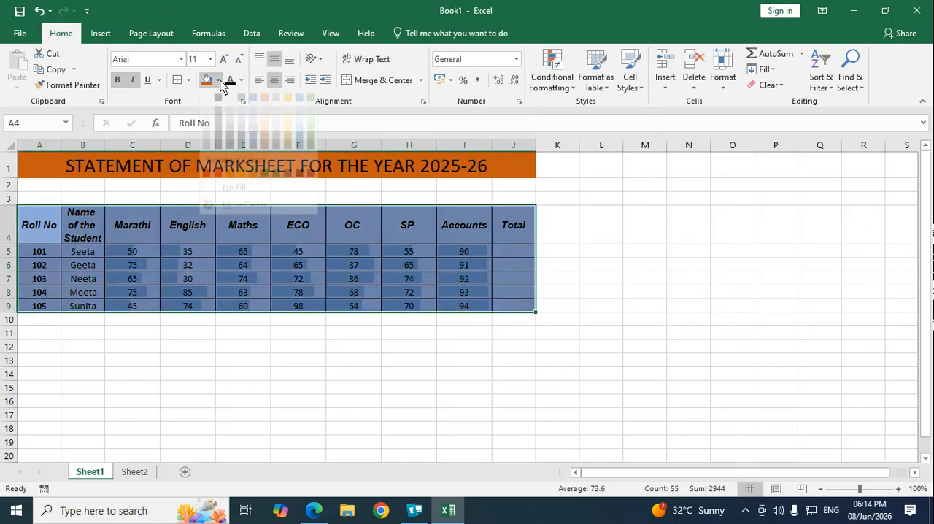
pyautogui.click(227, 199)
pyautogui.click(256, 334)
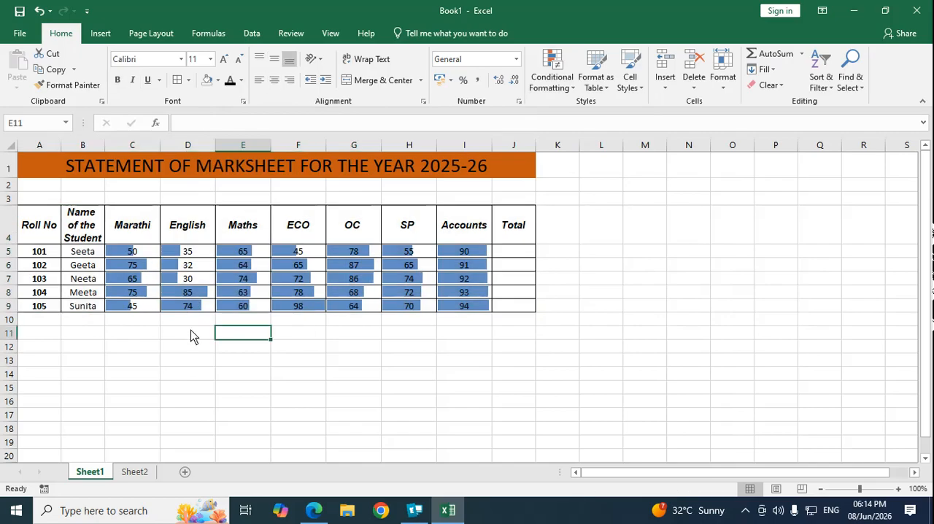
# Step: Apply green Solid Fill data bars to the whole table in A4:J9
pyautogui.moveTo(51, 225); pyautogui.dragTo(520, 308)
pyautogui.click(550, 73)
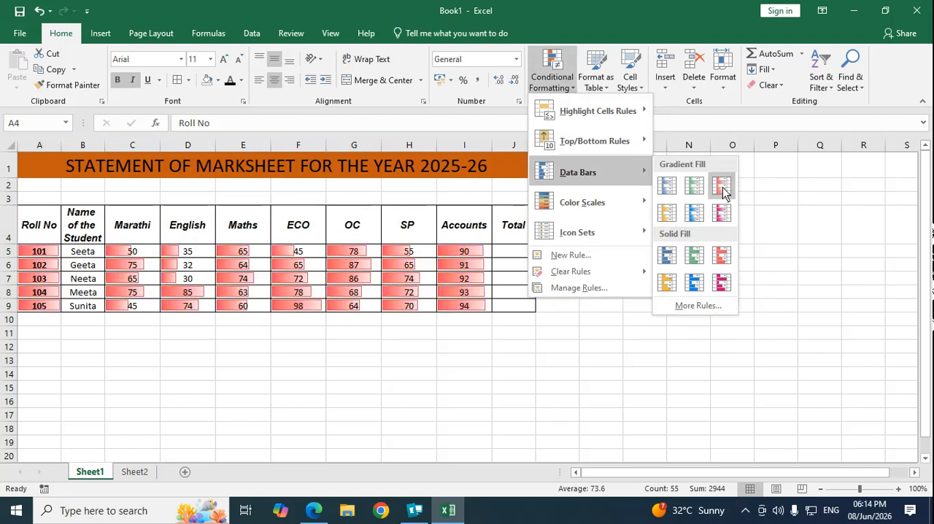
pyautogui.click(698, 254)
# Step: Apply the red-white-blue color scale to A4:J9, and add the yellow-green color scale over it
pyautogui.click(570, 94)
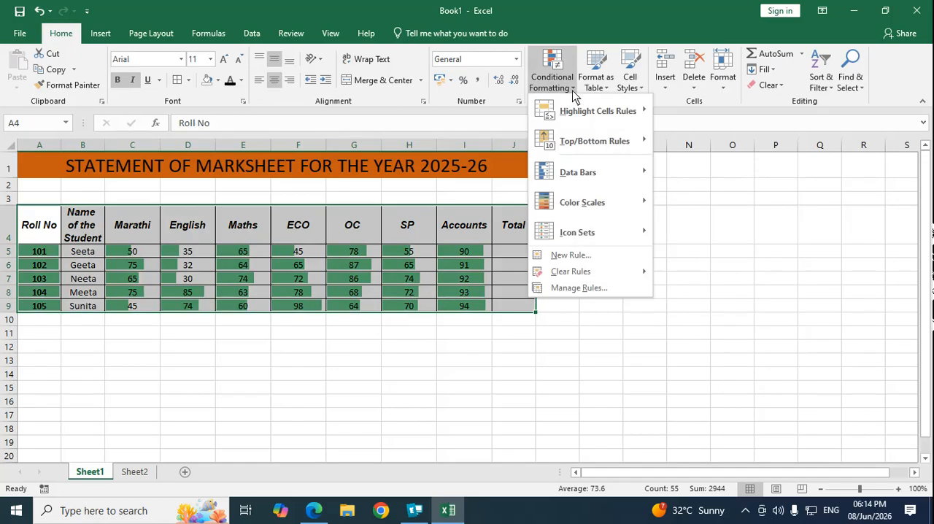
pyautogui.moveTo(629, 212)
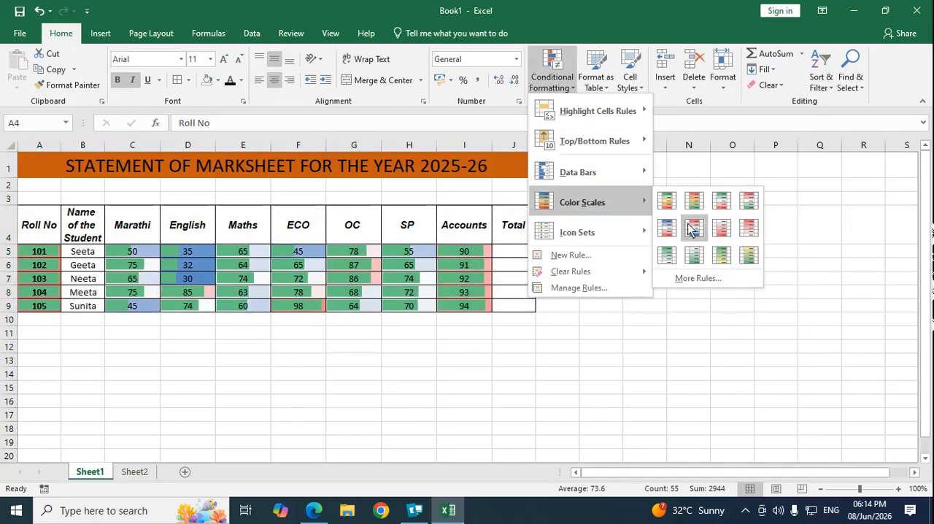
pyautogui.click(694, 231)
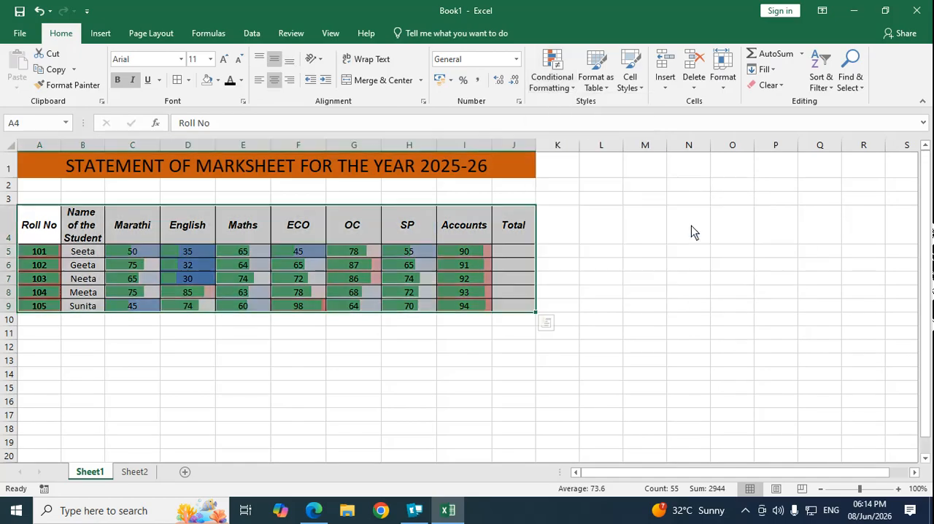
pyautogui.click(573, 88)
pyautogui.moveTo(589, 196)
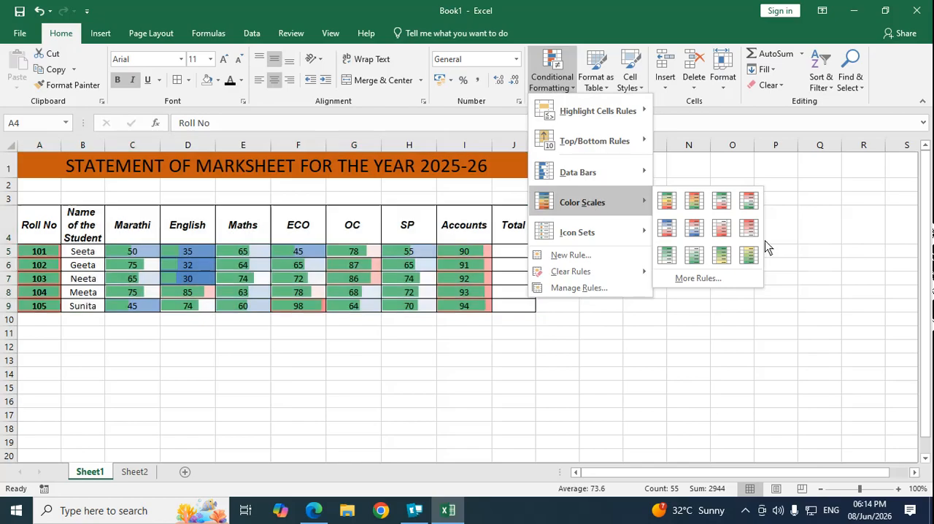
pyautogui.click(746, 254)
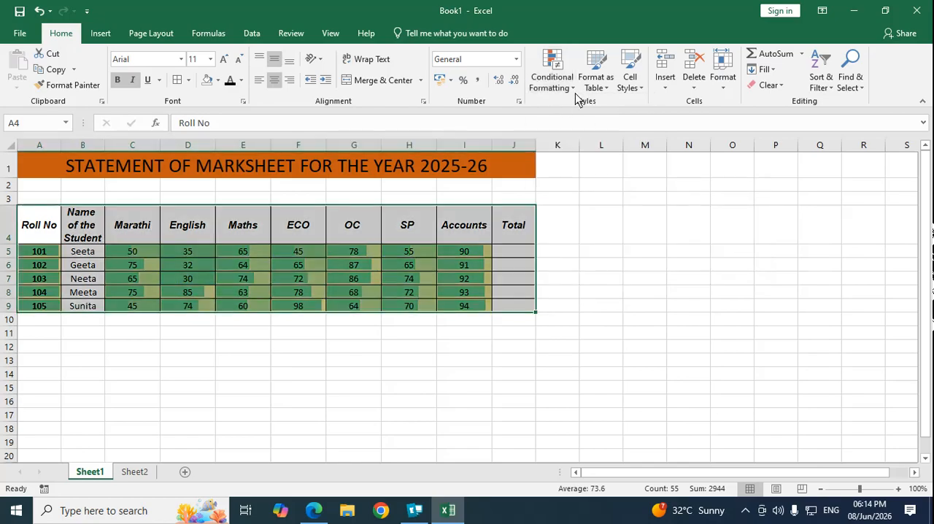
# Step: Add the three-circle traffic light icon set to the values in A4:J9
pyautogui.click(575, 88)
pyautogui.moveTo(584, 234)
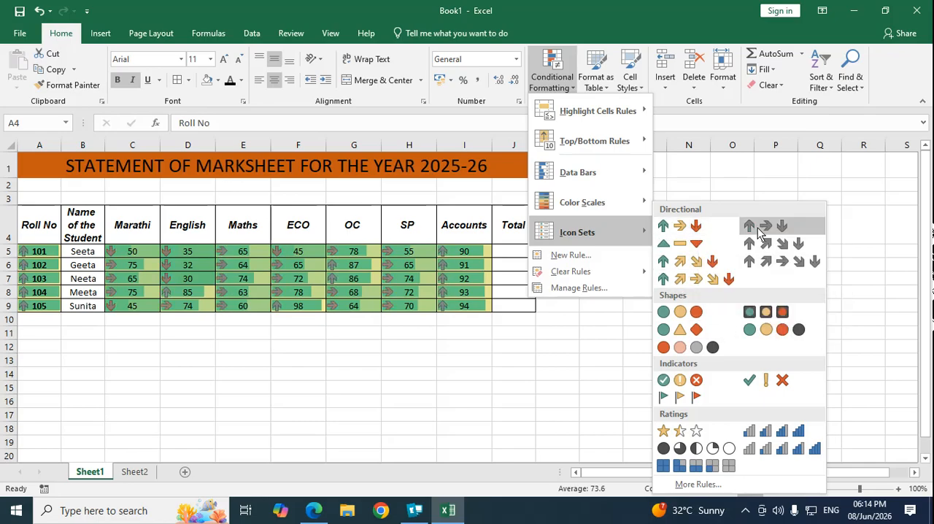
pyautogui.click(697, 314)
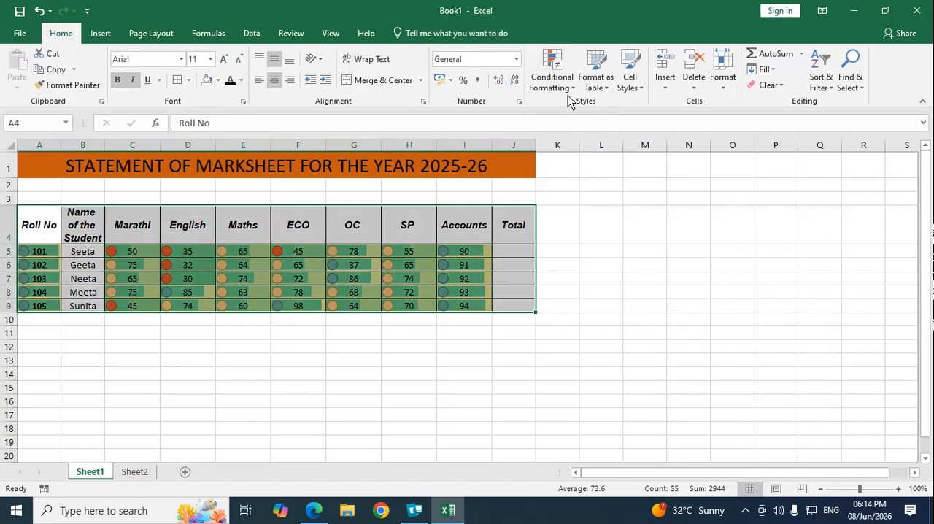
# Step: Clear the conditional formatting rules from the selected table cells A4:J9
pyautogui.click(553, 76)
pyautogui.moveTo(575, 274)
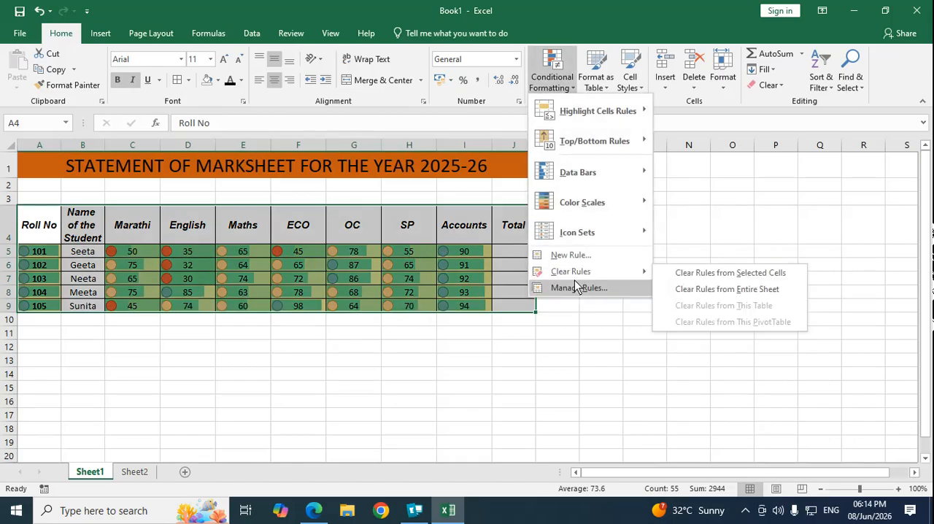
pyautogui.click(731, 273)
pyautogui.click(148, 360)
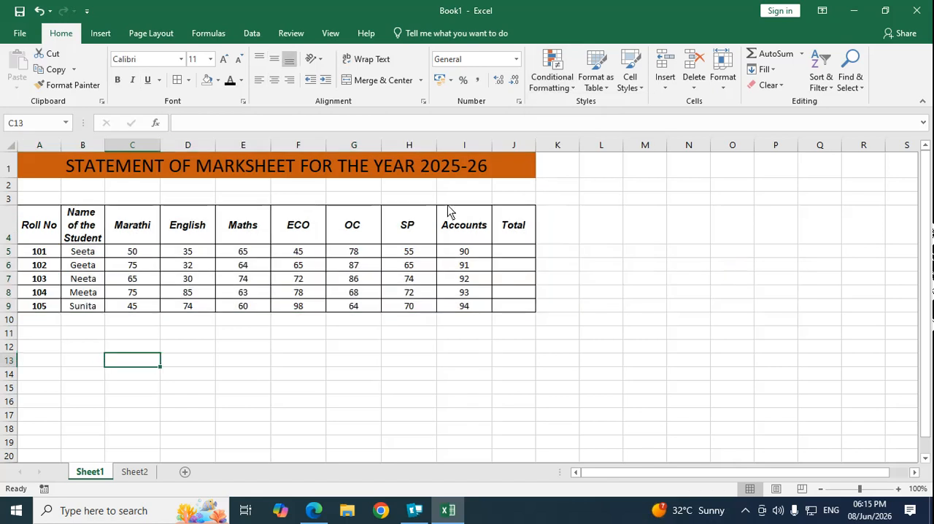
# Step: Apply the Accent1 cell style to A4:J9, and change it to 60% - Accent5
pyautogui.click(46, 227)
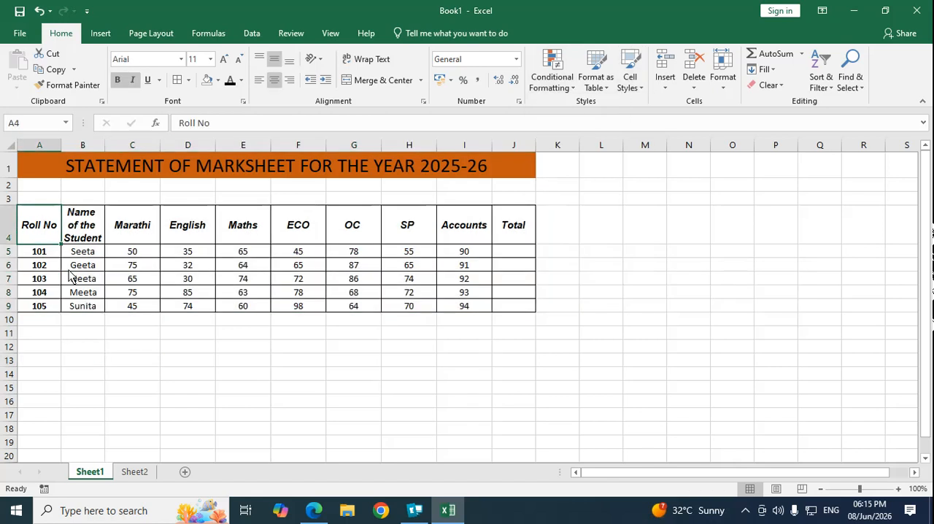
pyautogui.moveTo(42, 228); pyautogui.dragTo(511, 309)
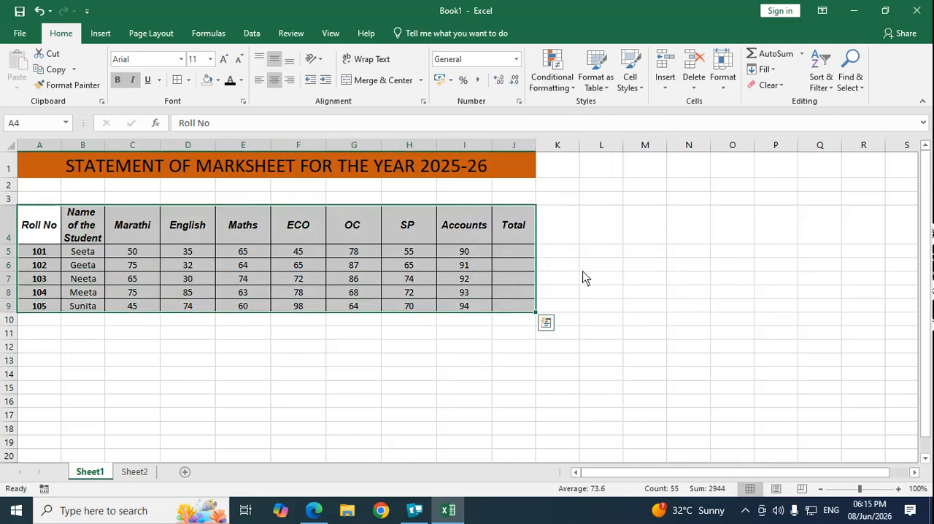
pyautogui.click(644, 92)
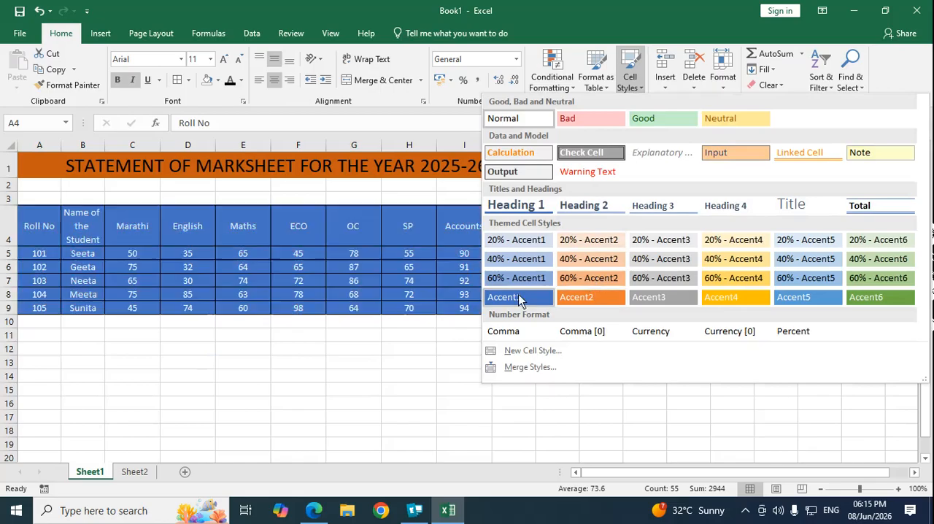
pyautogui.click(518, 295)
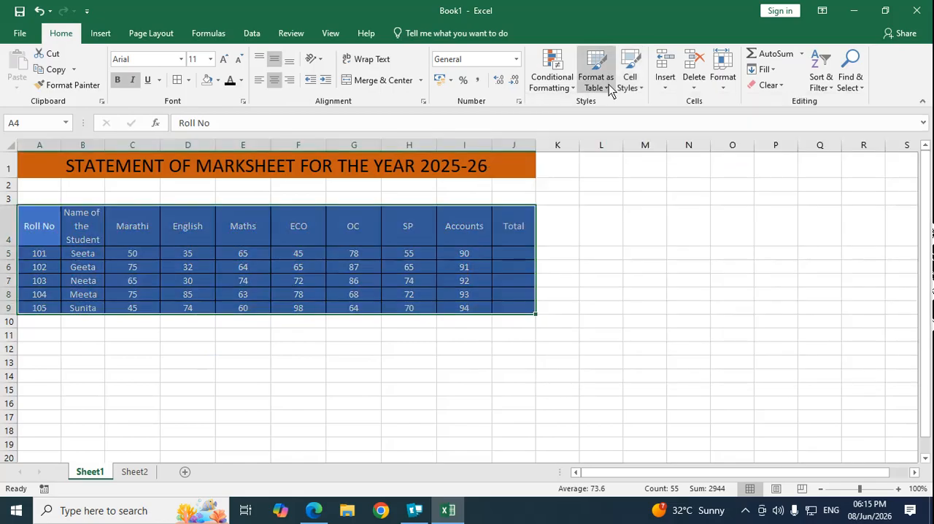
pyautogui.click(642, 92)
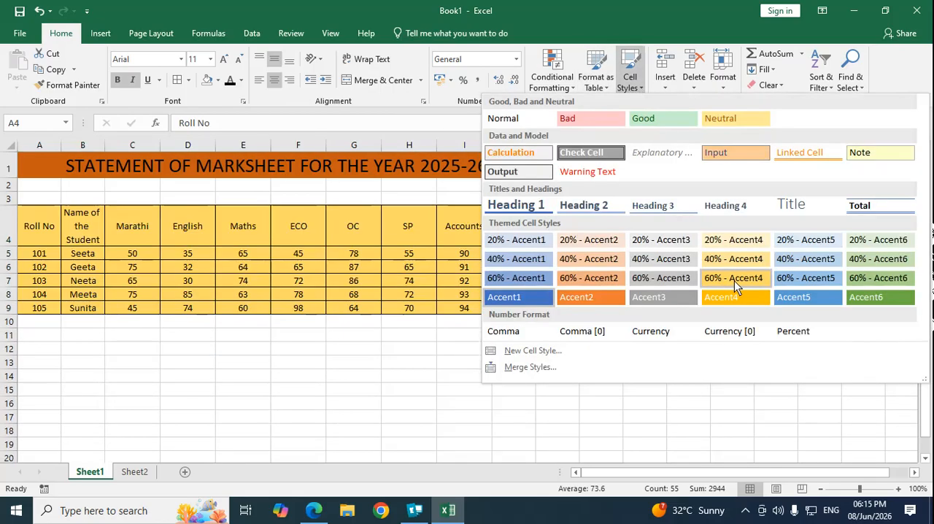
pyautogui.click(807, 278)
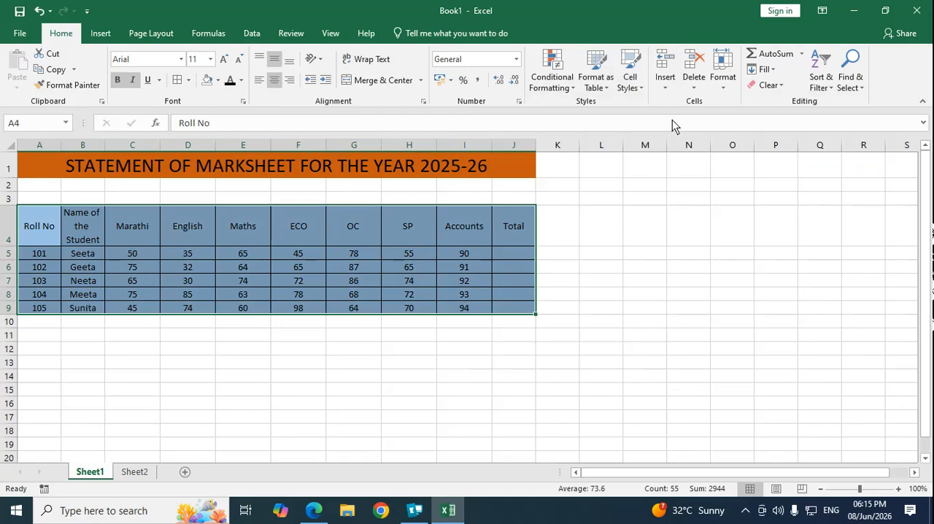
# Step: Apply the green 60% - Accent6 cell style to the marks table in A4:J9
pyautogui.click(644, 89)
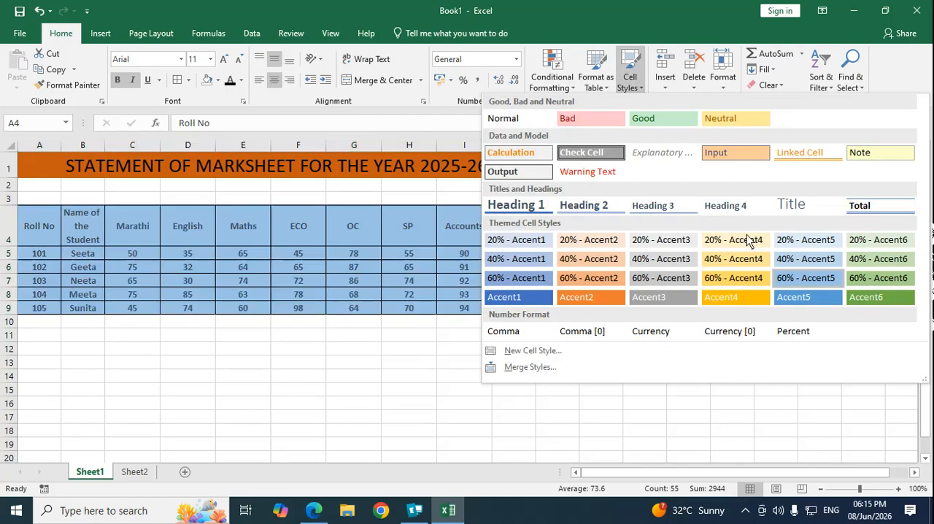
pyautogui.click(886, 277)
pyautogui.click(277, 336)
# Step: Format A4:J9 as a table with headers, using the Light style with a black header row
pyautogui.click(503, 253)
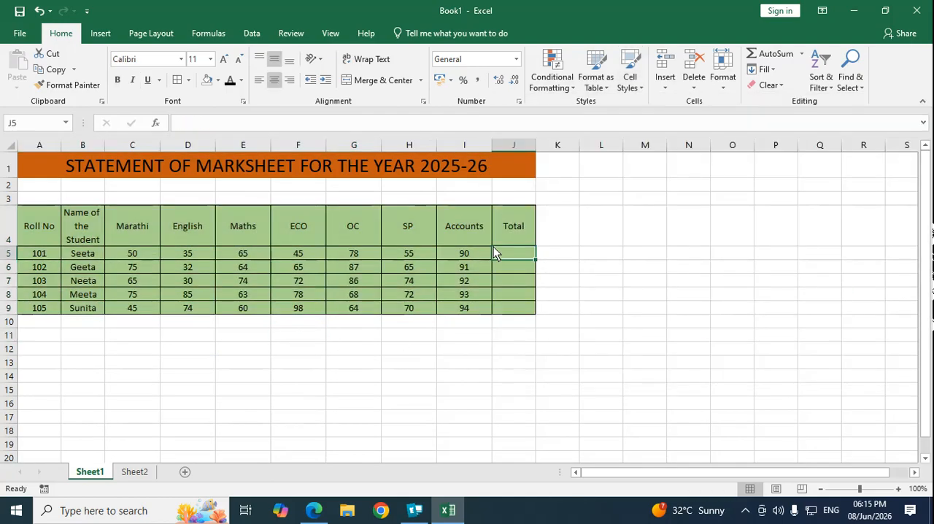
pyautogui.moveTo(860, 489); pyautogui.dragTo(865, 489)
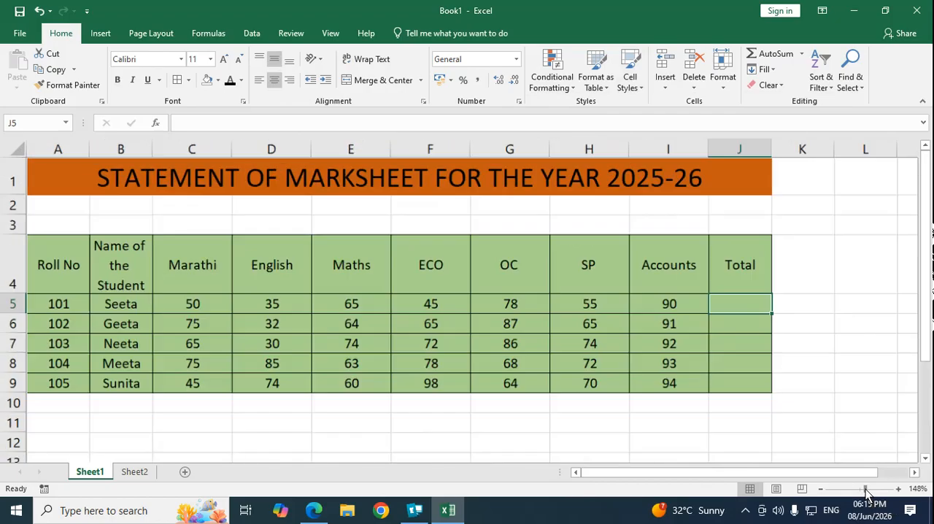
pyautogui.click(540, 357)
pyautogui.click(800, 303)
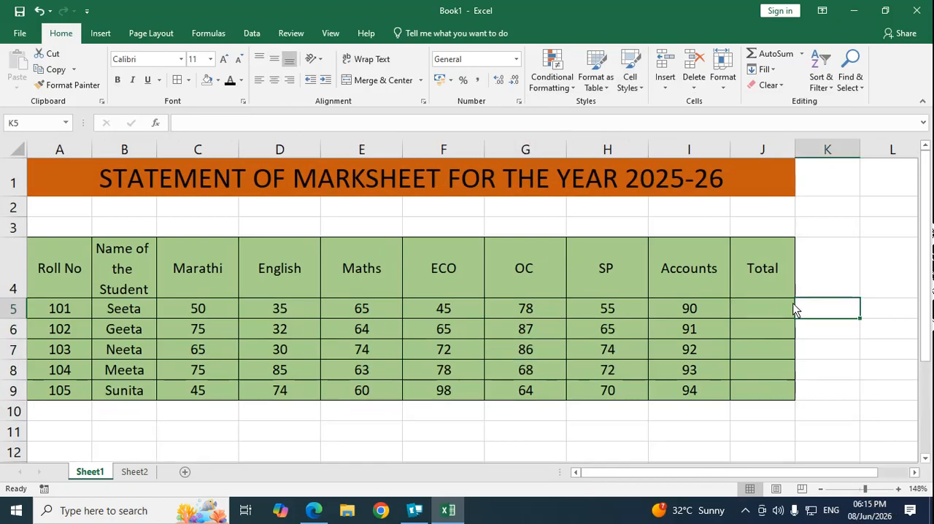
pyautogui.click(759, 307)
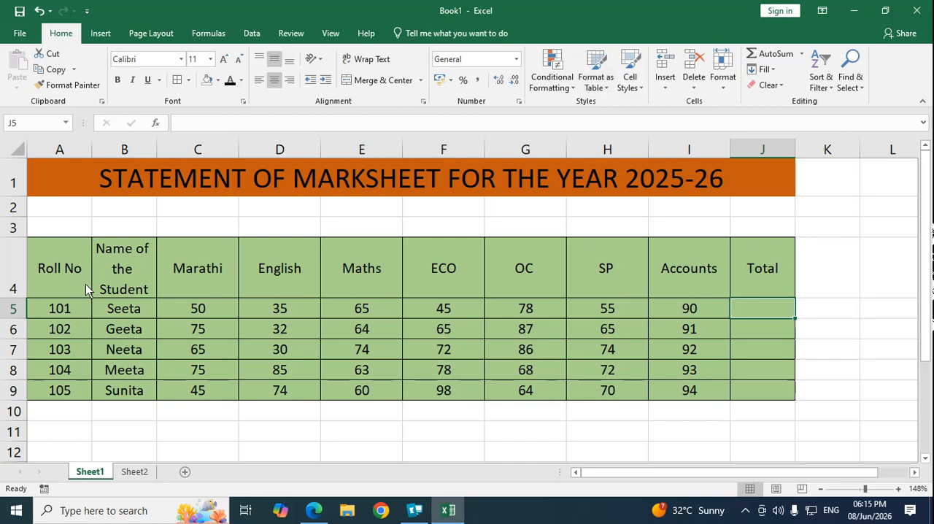
pyautogui.moveTo(54, 258); pyautogui.dragTo(765, 390)
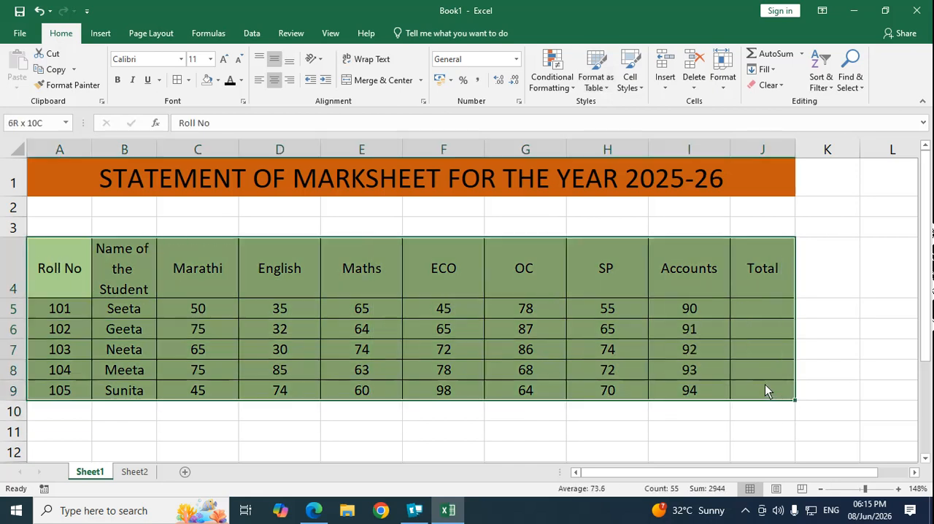
pyautogui.click(597, 79)
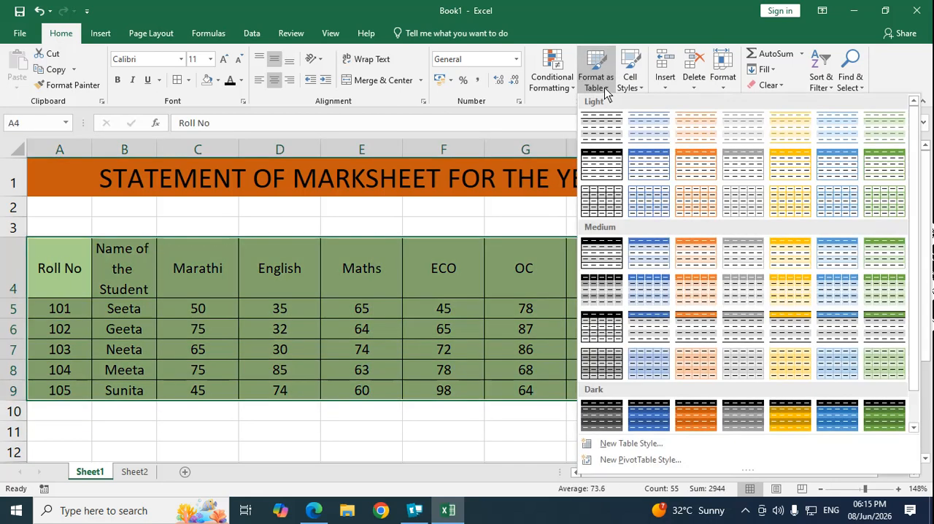
pyautogui.click(602, 169)
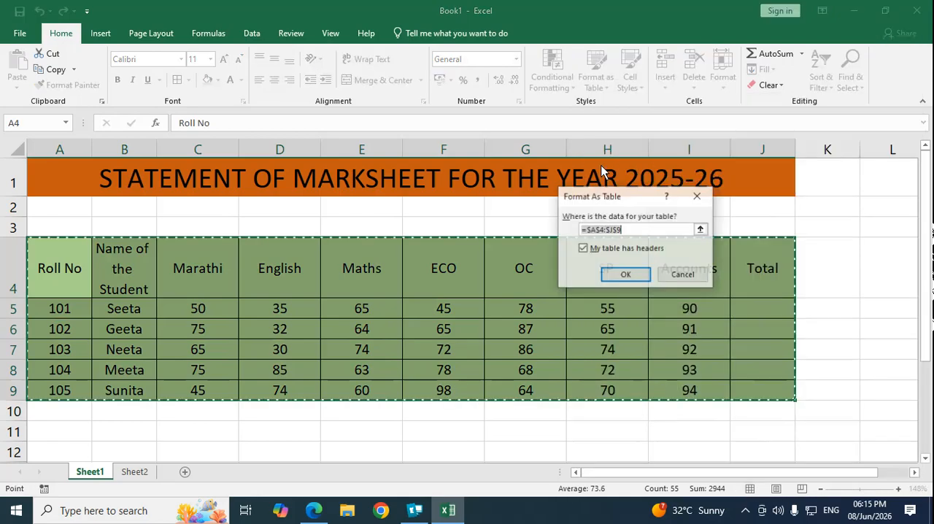
pyautogui.click(628, 273)
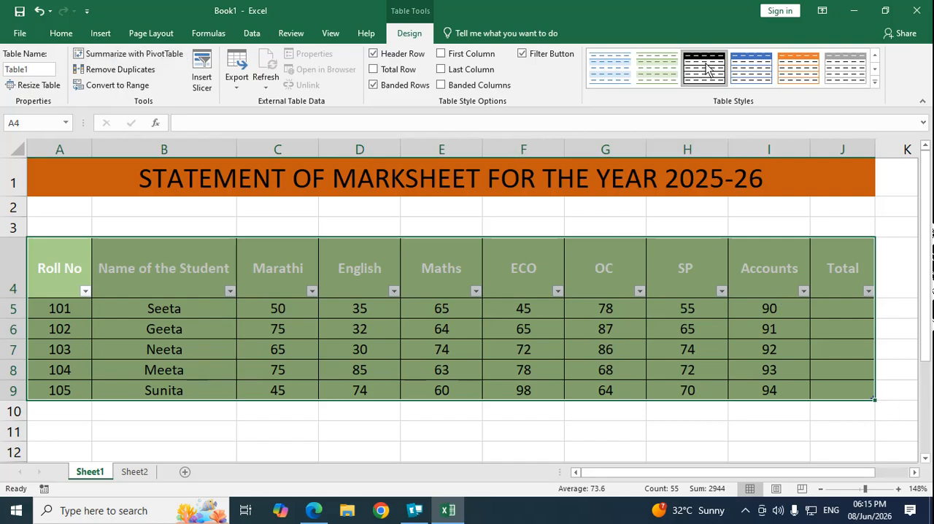
# Step: Change the marks table's style to the orange Dark table style with a black header
pyautogui.click(61, 33)
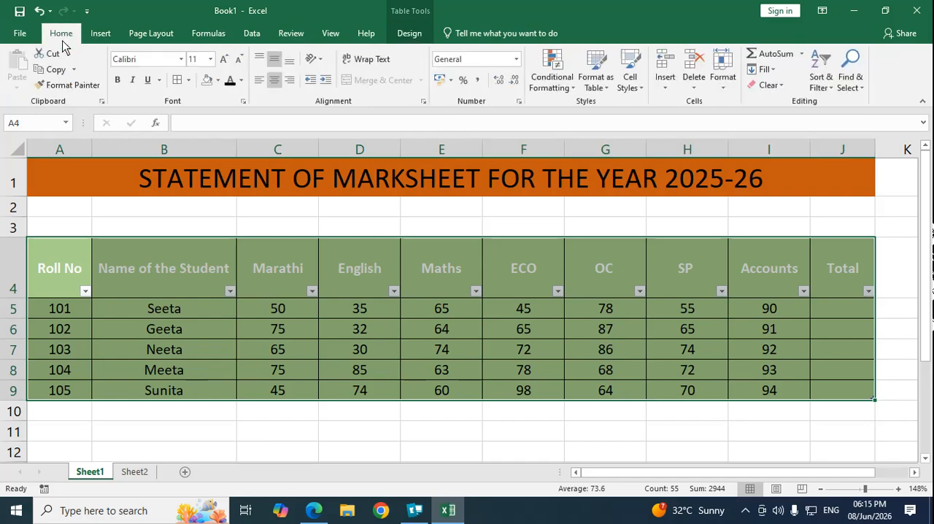
pyautogui.click(598, 86)
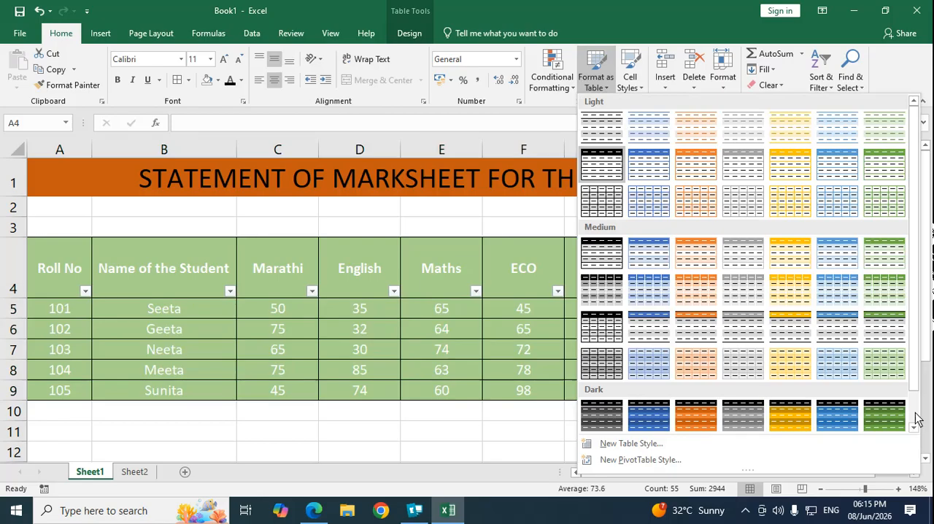
pyautogui.scroll(-1, 914, 409)
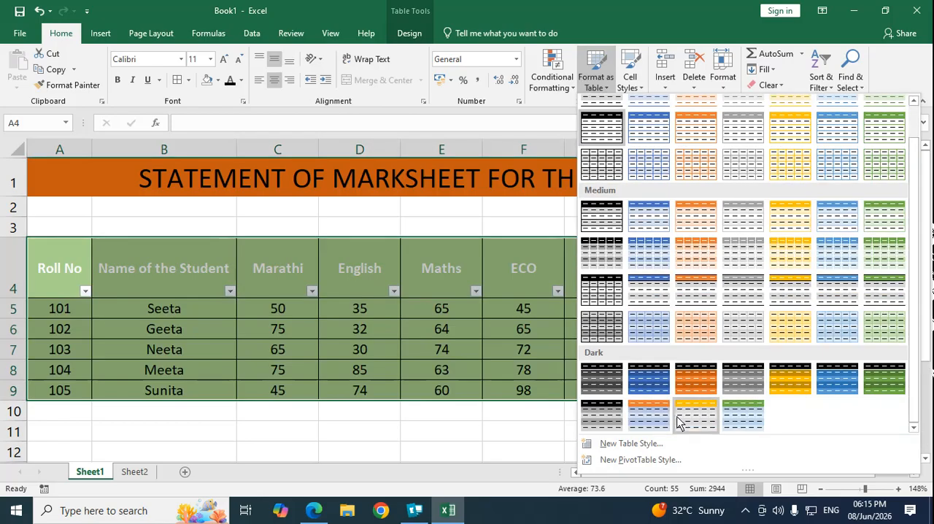
pyautogui.click(693, 384)
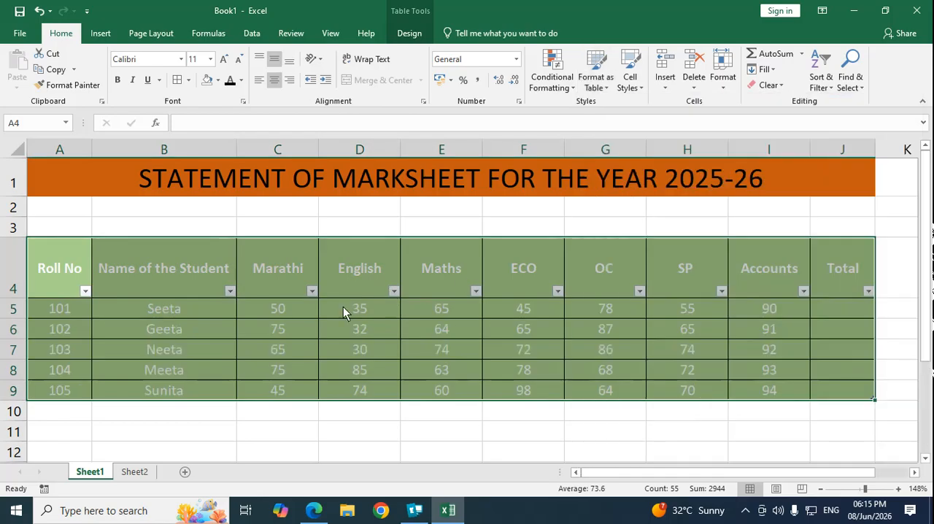
pyautogui.click(286, 309)
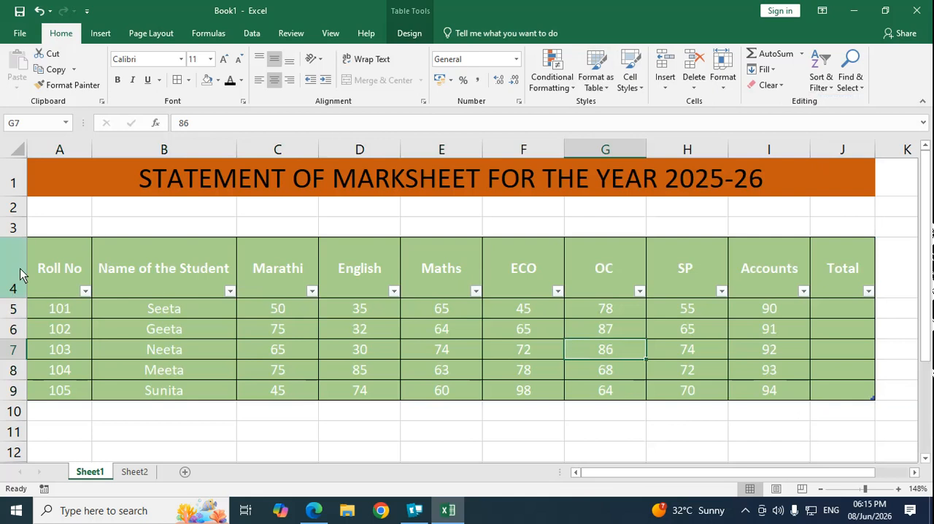
# Step: Apply the first Light table style, in plain black and white, to the marks table in A4:J9
pyautogui.moveTo(59, 309); pyautogui.dragTo(772, 391)
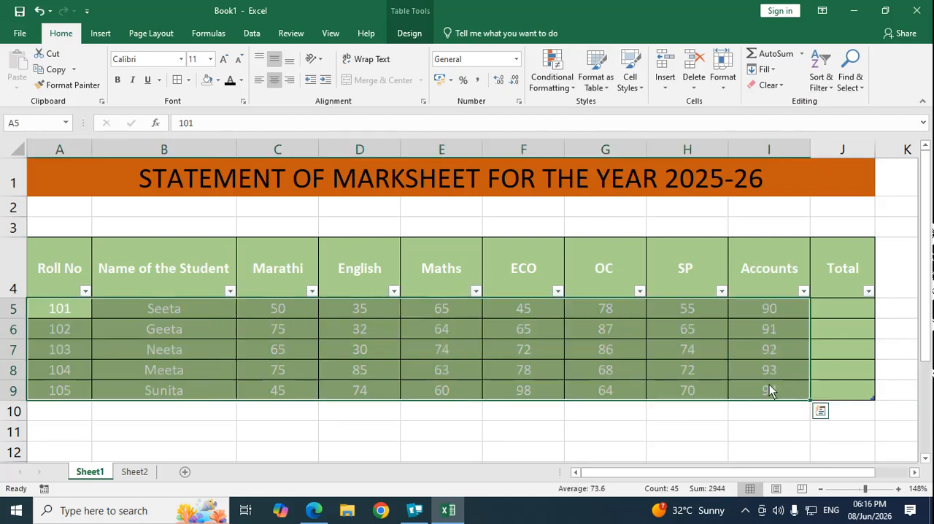
pyautogui.click(862, 355)
pyautogui.moveTo(62, 266); pyautogui.dragTo(840, 402)
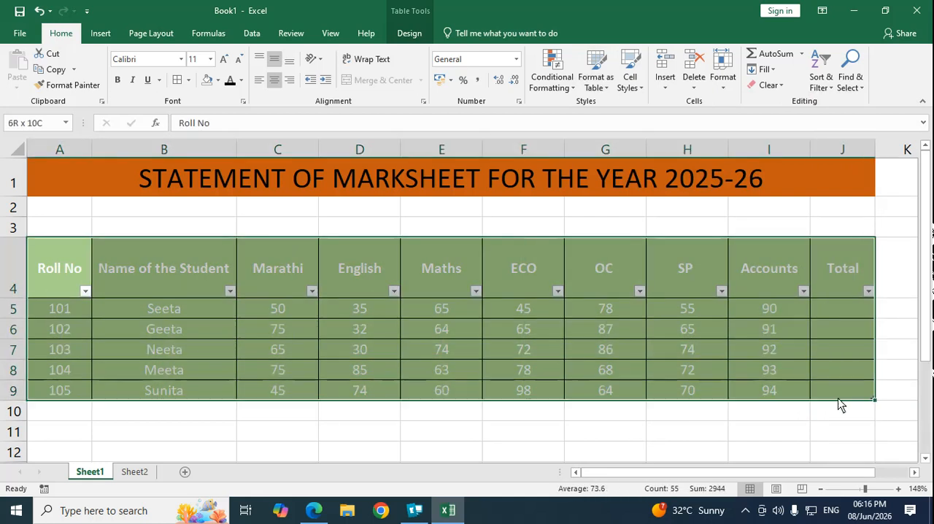
pyautogui.click(606, 86)
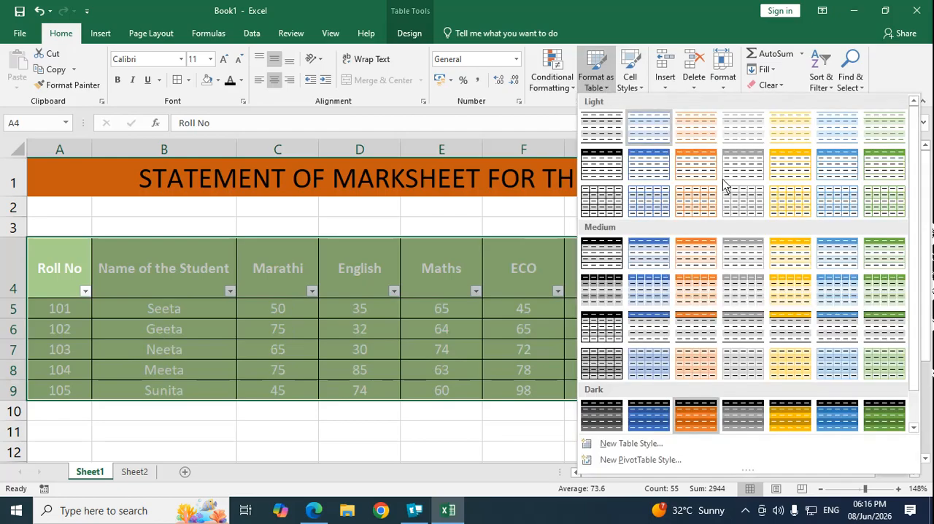
pyautogui.scroll(-3, 918, 256)
pyautogui.scroll(3, 918, 255)
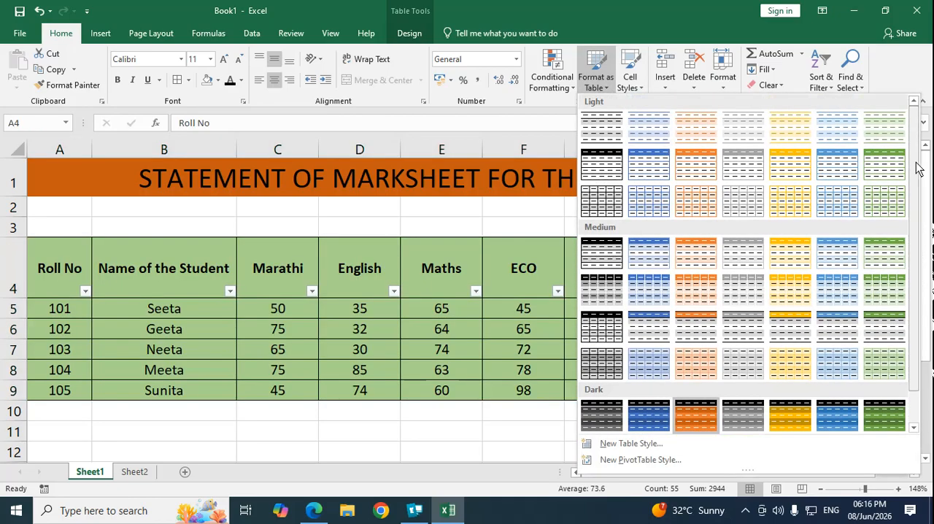
pyautogui.click(600, 128)
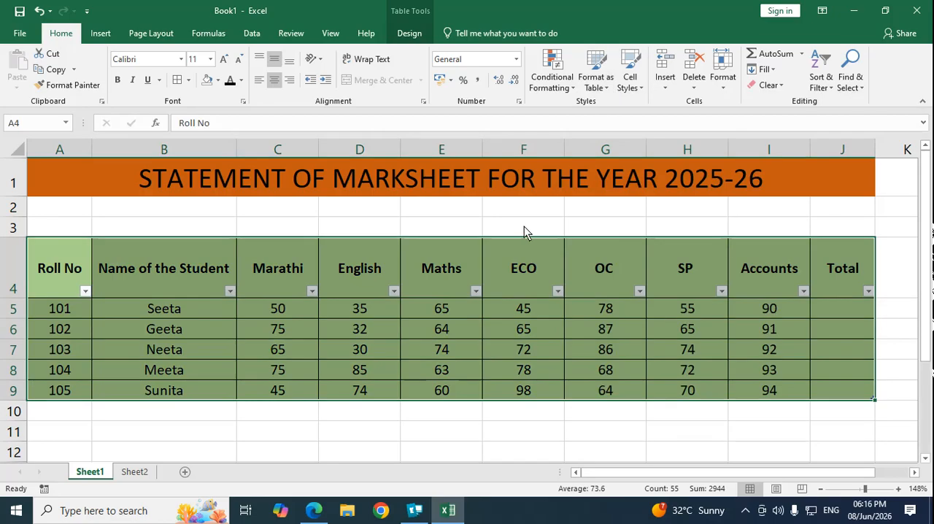
# Step: Turn off the filter buttons in the marks table's header row
pyautogui.click(823, 82)
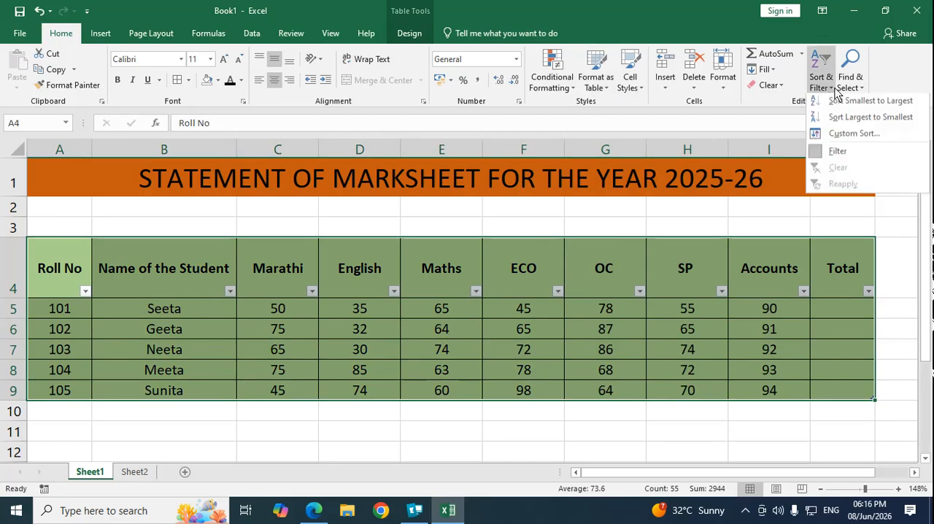
pyautogui.click(838, 154)
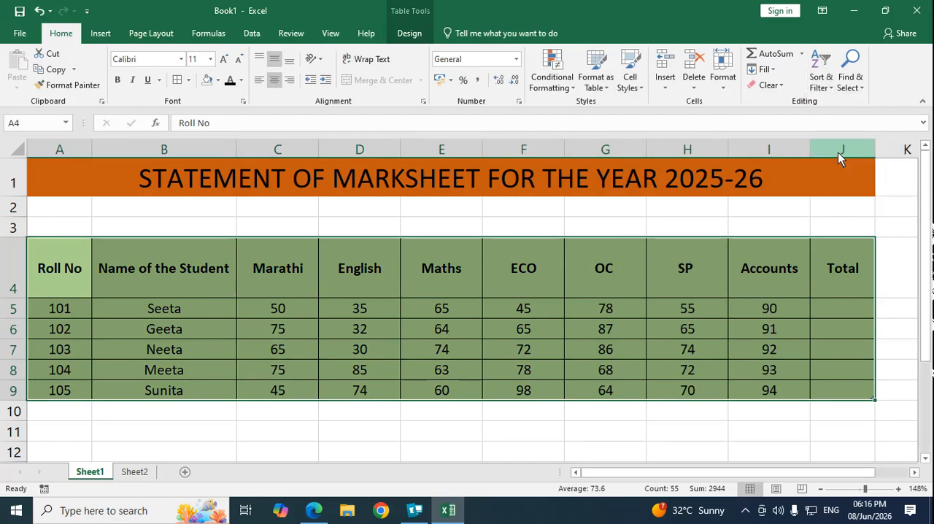
pyautogui.click(856, 310)
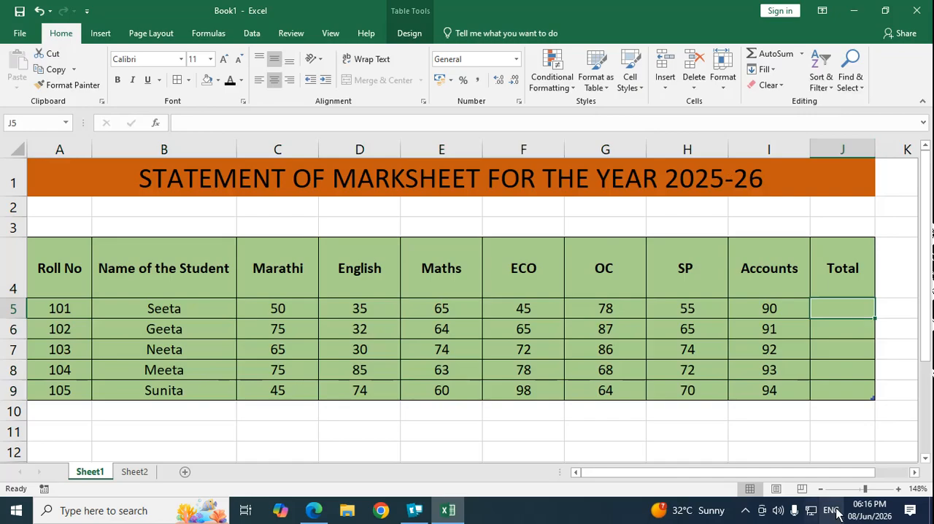
pyautogui.moveTo(865, 488); pyautogui.dragTo(861, 489)
pyautogui.click(626, 372)
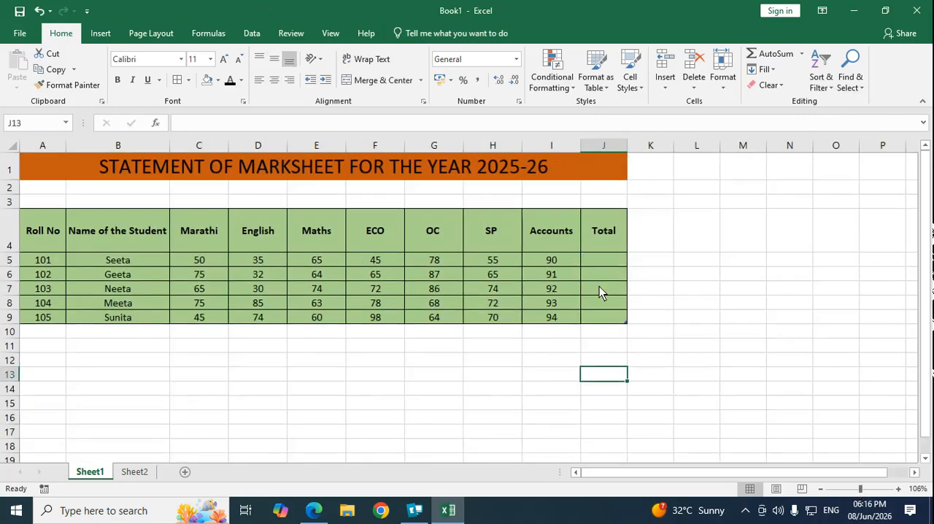
pyautogui.click(609, 257)
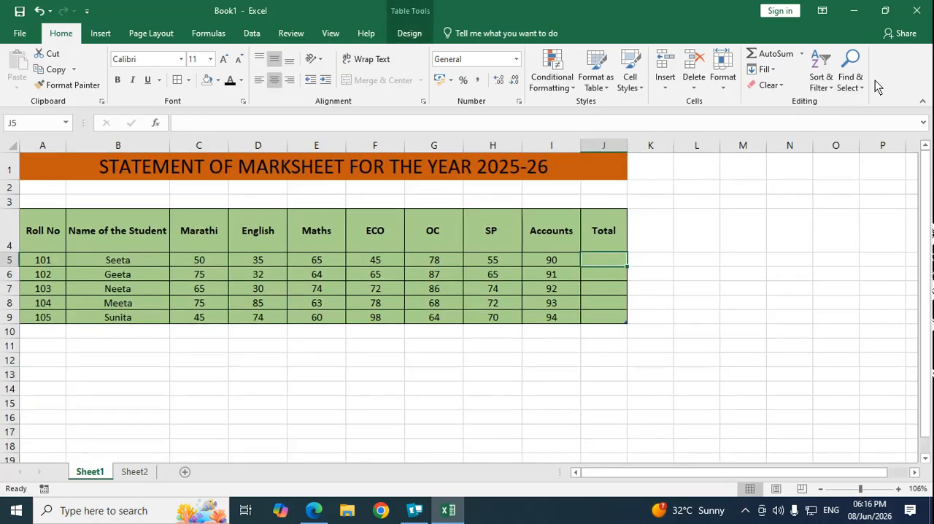
# Step: Insert a blank sheet row at row 9, above the last student in the marks table
pyautogui.click(665, 82)
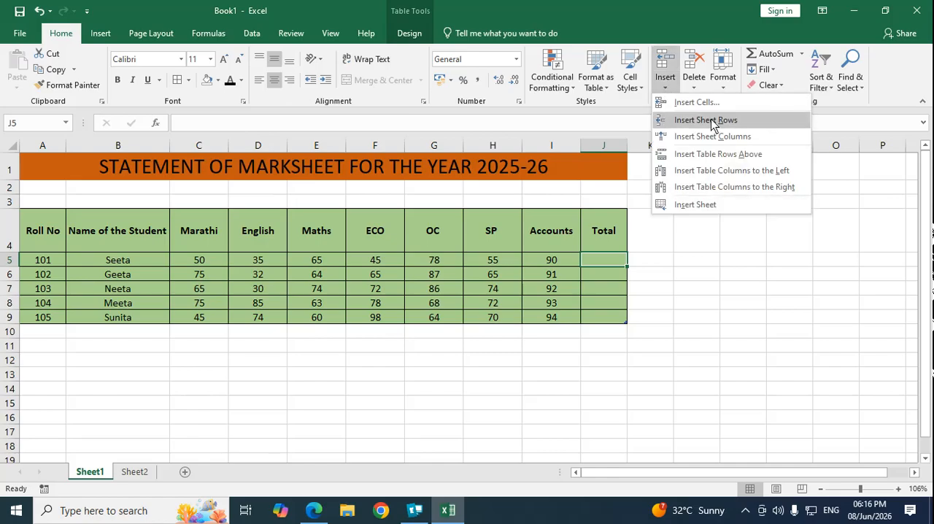
pyautogui.click(725, 373)
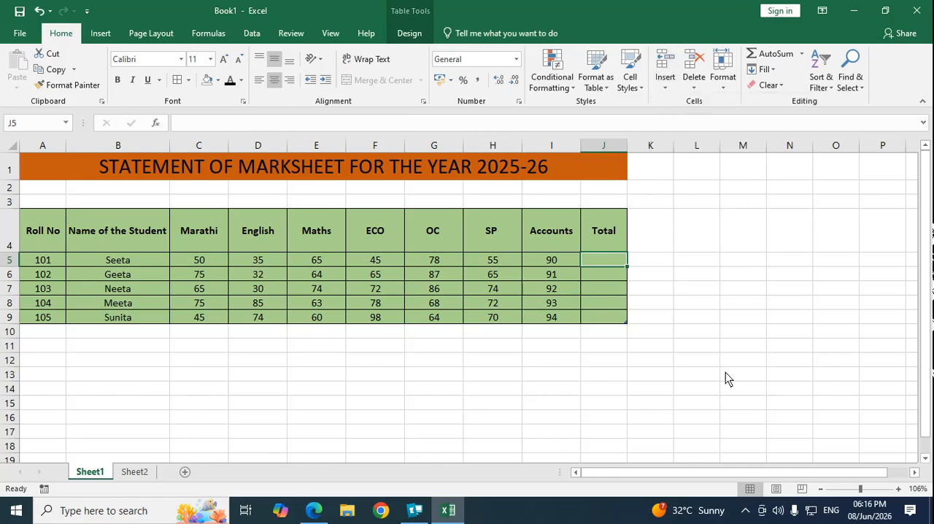
pyautogui.click(51, 290)
pyautogui.click(53, 321)
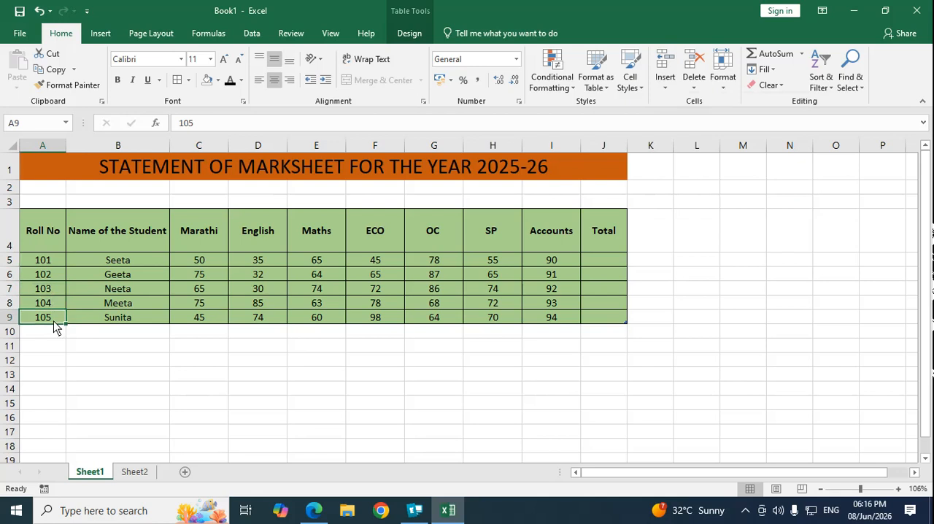
pyautogui.click(665, 73)
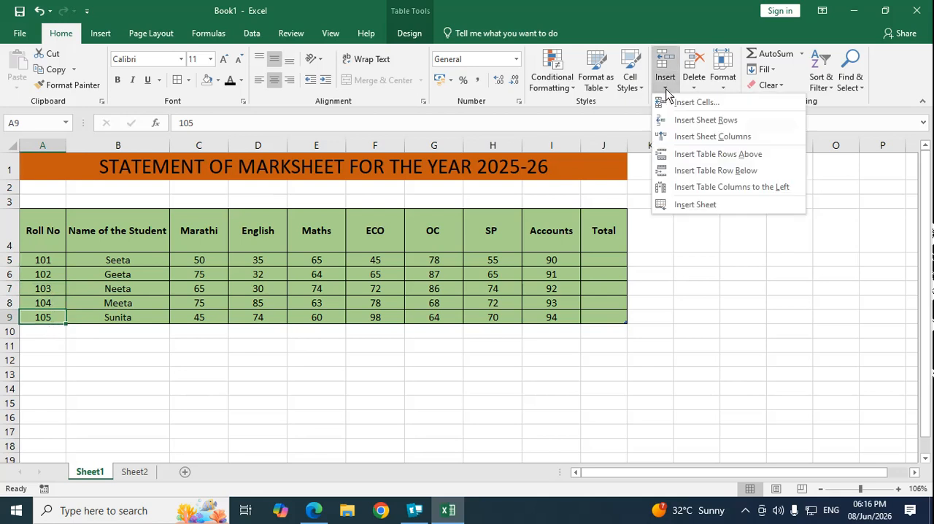
pyautogui.click(697, 118)
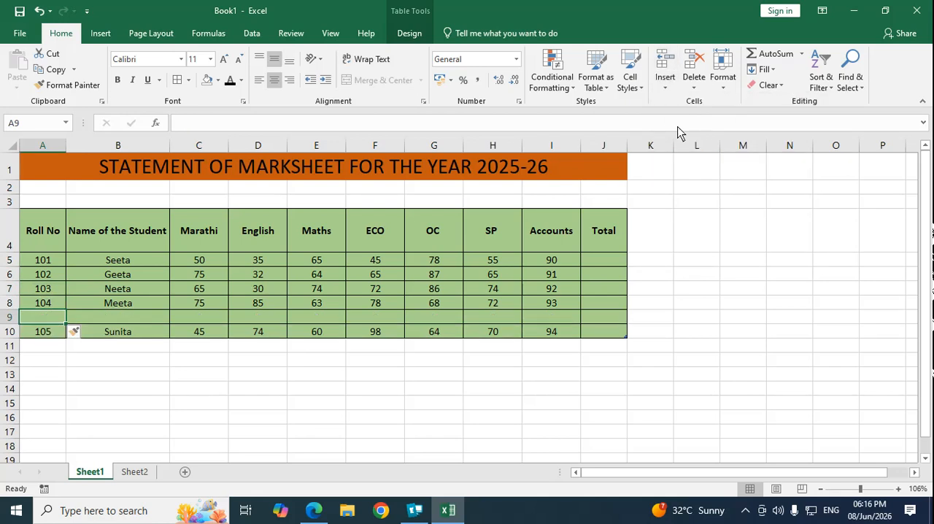
# Step: Insert a blank sheet row at row 7, above the third student in the marks table
pyautogui.click(110, 411)
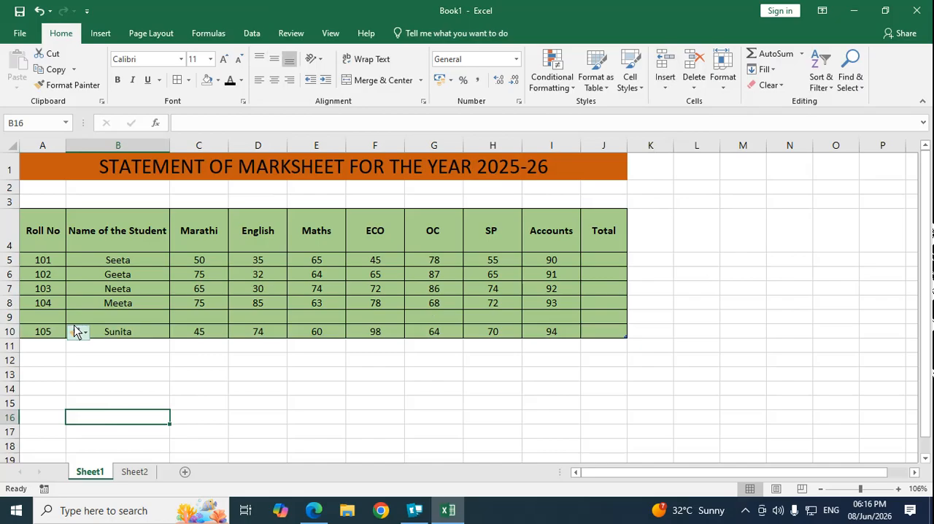
pyautogui.click(41, 290)
pyautogui.click(666, 84)
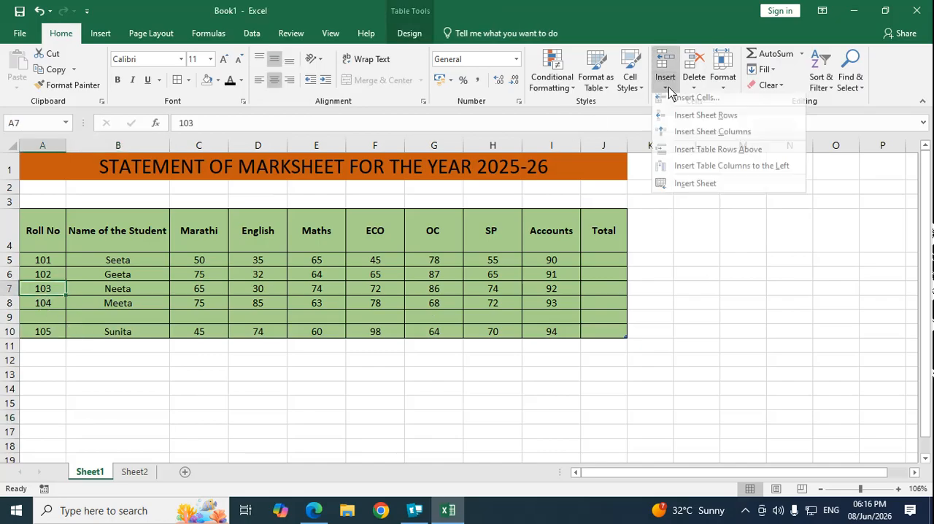
pyautogui.click(697, 121)
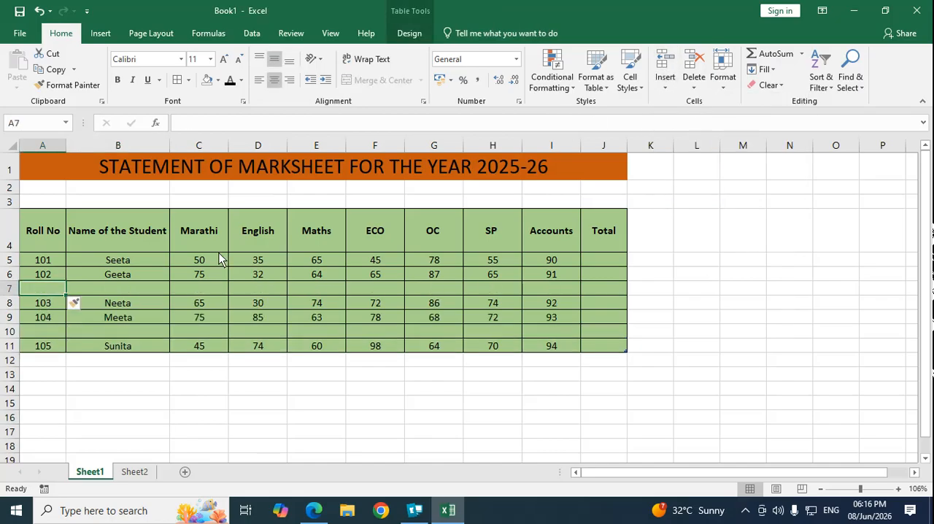
# Step: Delete the blank sheet row 7 and the remaining blank table row above the last student
pyautogui.click(64, 334)
pyautogui.click(44, 287)
pyautogui.click(694, 86)
pyautogui.click(728, 121)
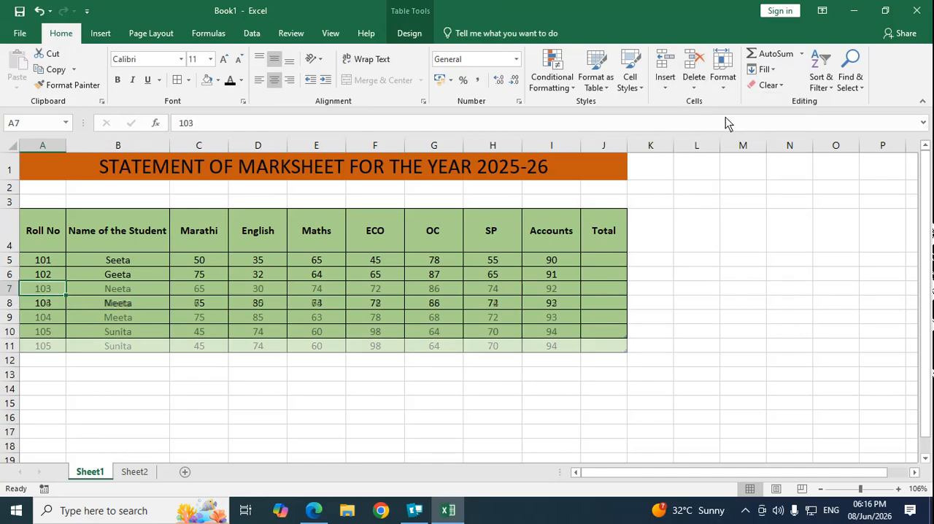
pyautogui.click(47, 317)
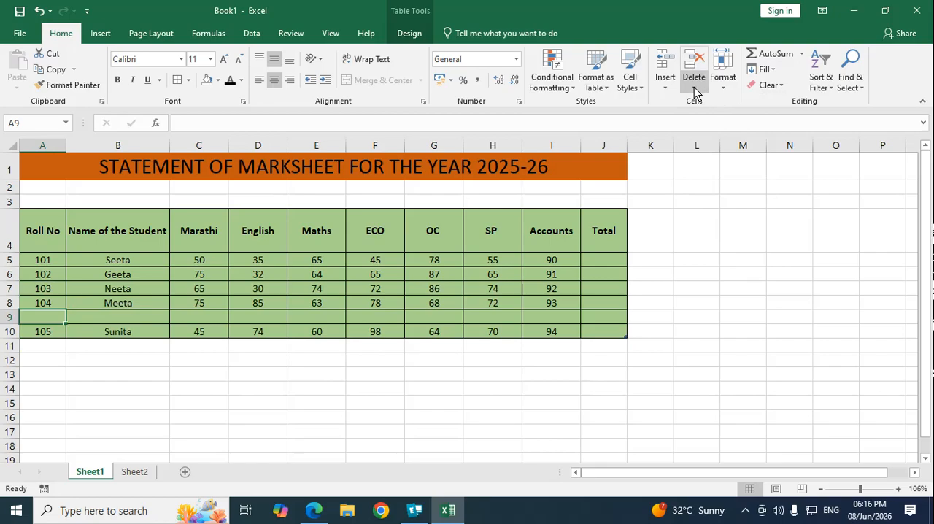
pyautogui.click(694, 88)
pyautogui.click(736, 156)
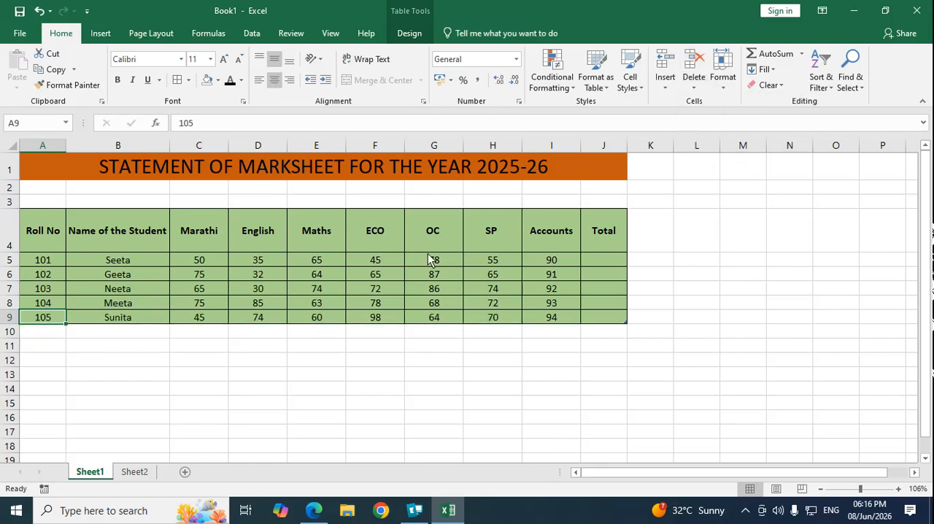
pyautogui.click(87, 348)
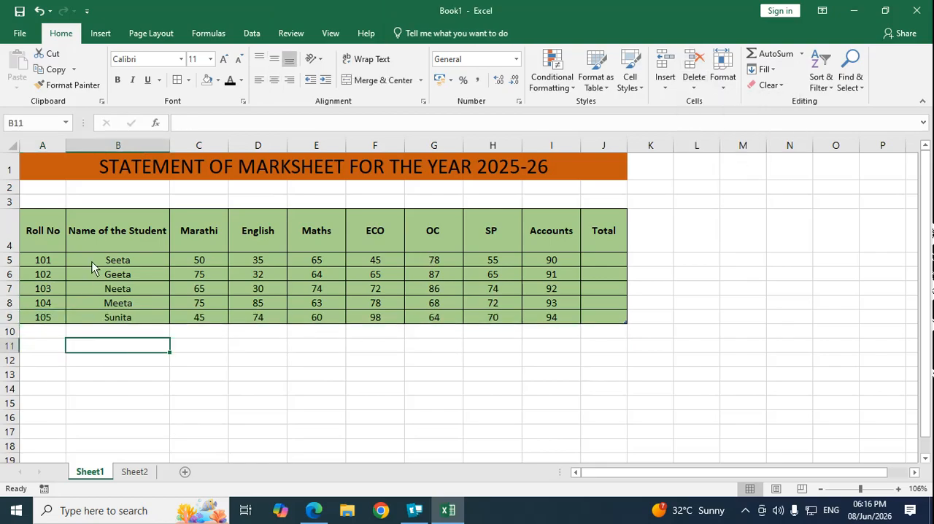
# Step: Insert two sheet columns before the Name of the Student column
pyautogui.click(124, 243)
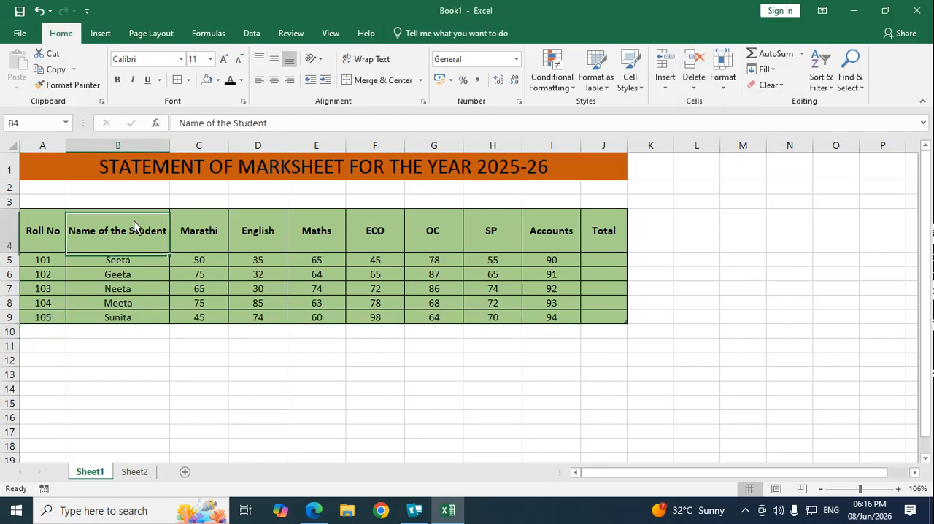
pyautogui.click(666, 88)
pyautogui.click(693, 133)
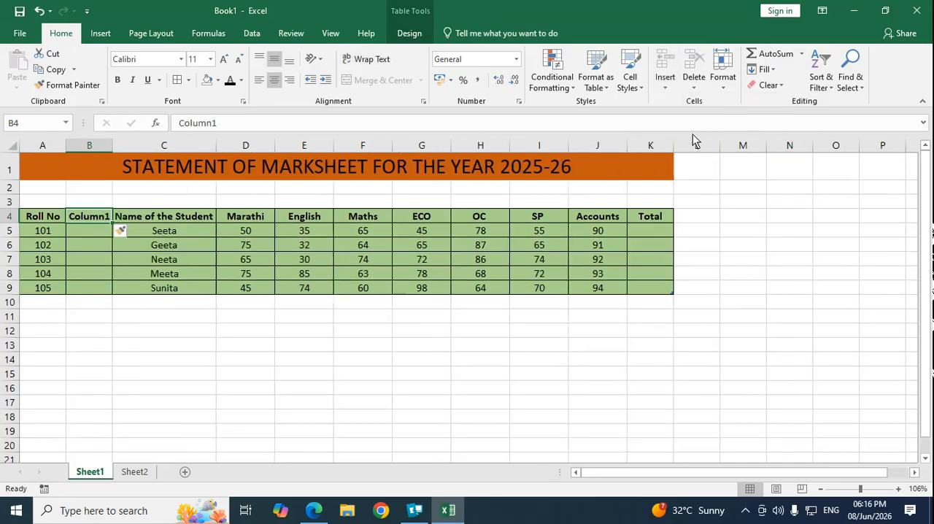
pyautogui.click(665, 88)
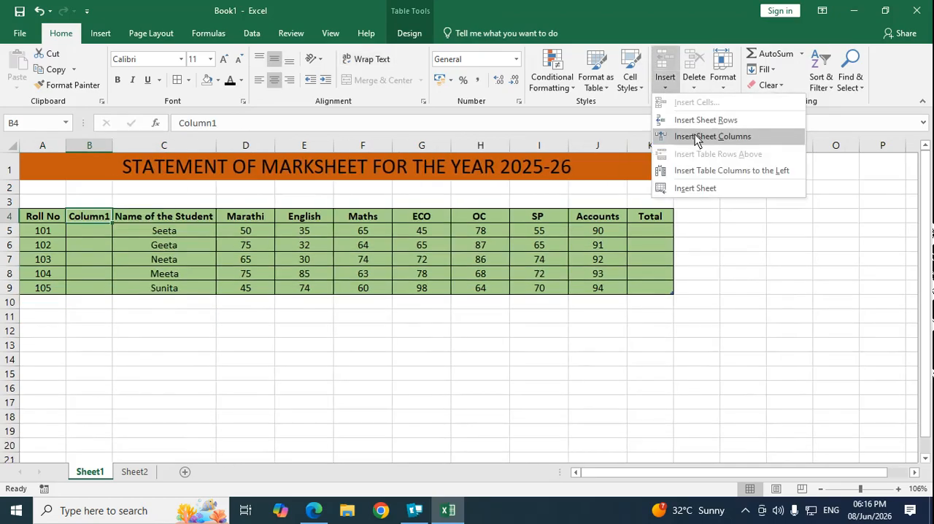
pyautogui.click(695, 137)
pyautogui.click(172, 330)
# Step: Delete the two blank table columns, Column2 and Column1, between Roll No and Name of the Student
pyautogui.click(86, 217)
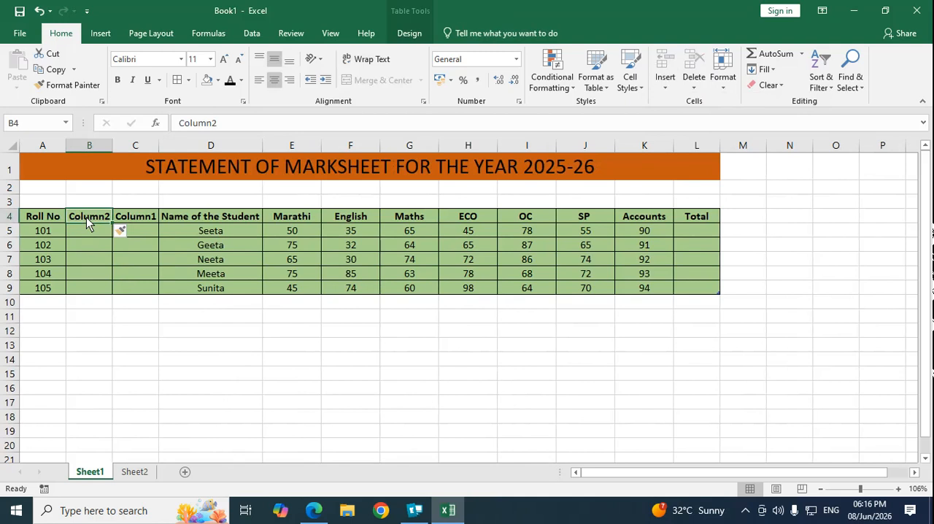
pyautogui.click(694, 93)
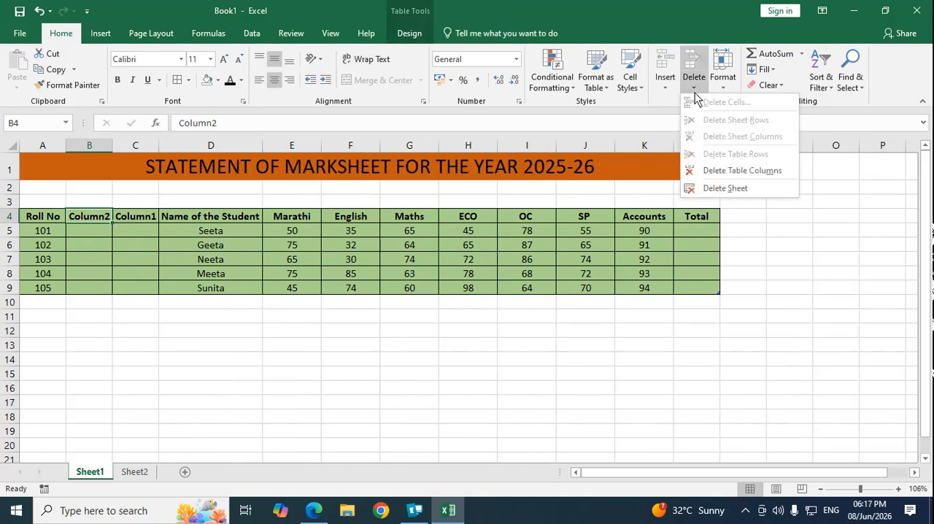
pyautogui.click(733, 171)
pyautogui.click(698, 93)
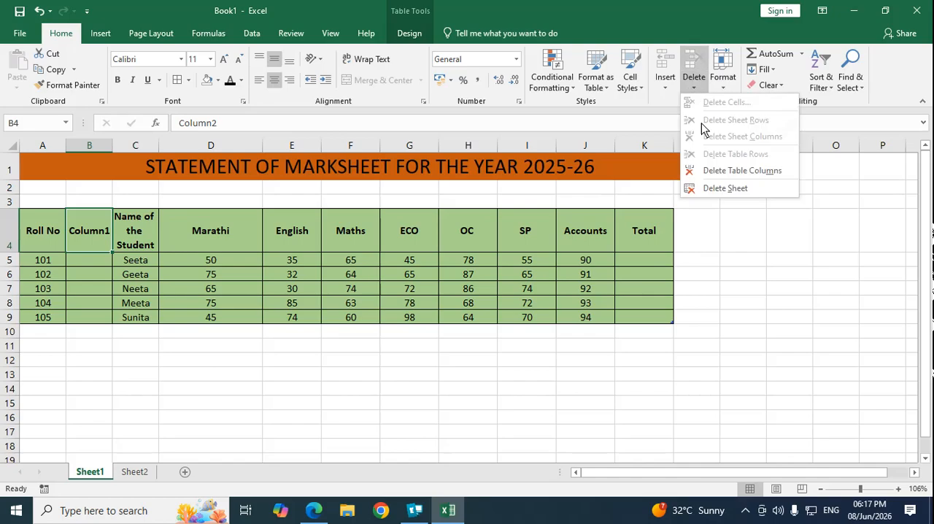
pyautogui.click(731, 168)
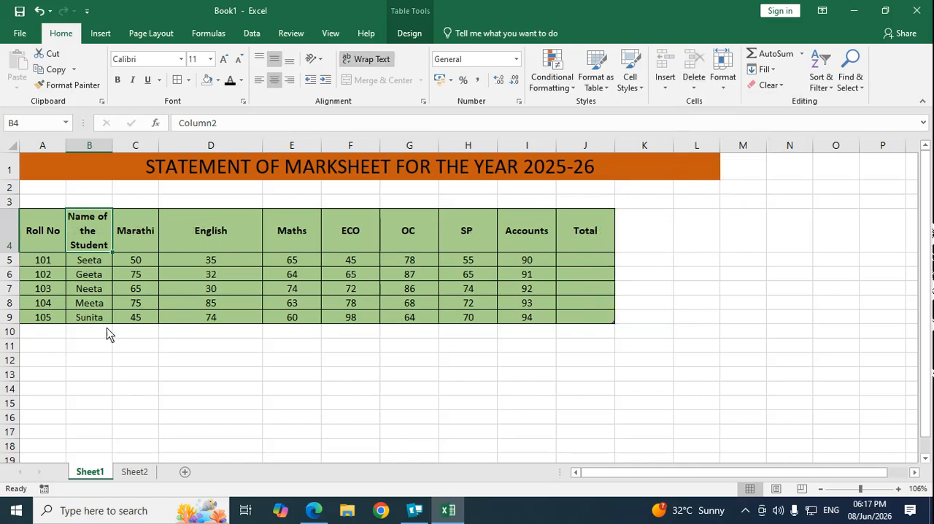
pyautogui.click(176, 308)
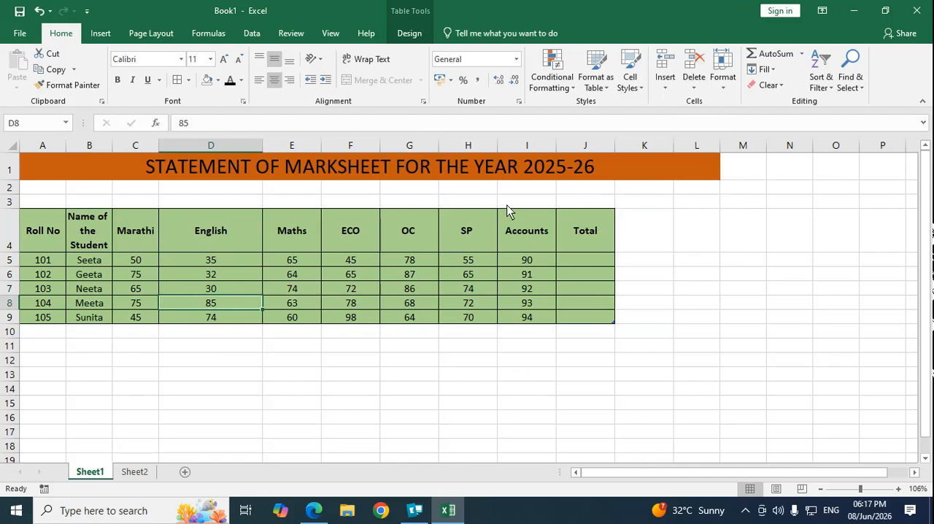
pyautogui.click(693, 87)
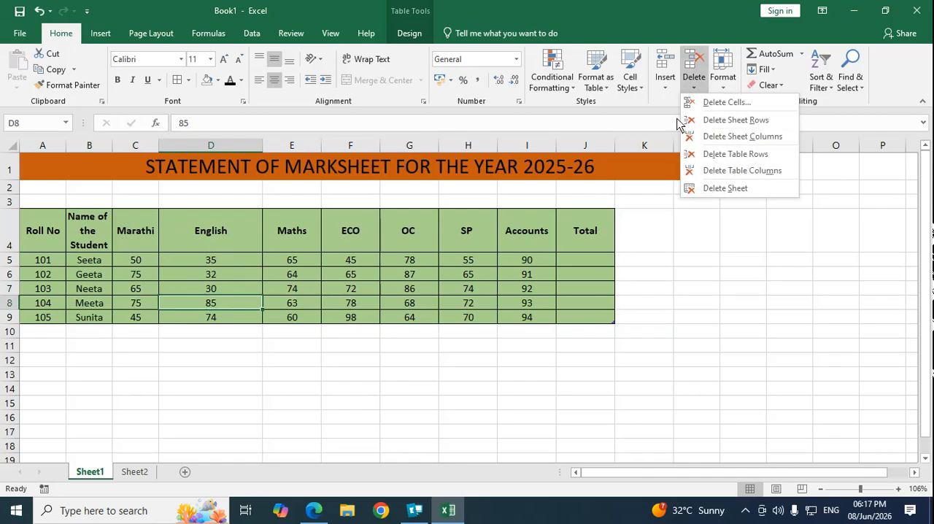
pyautogui.click(665, 87)
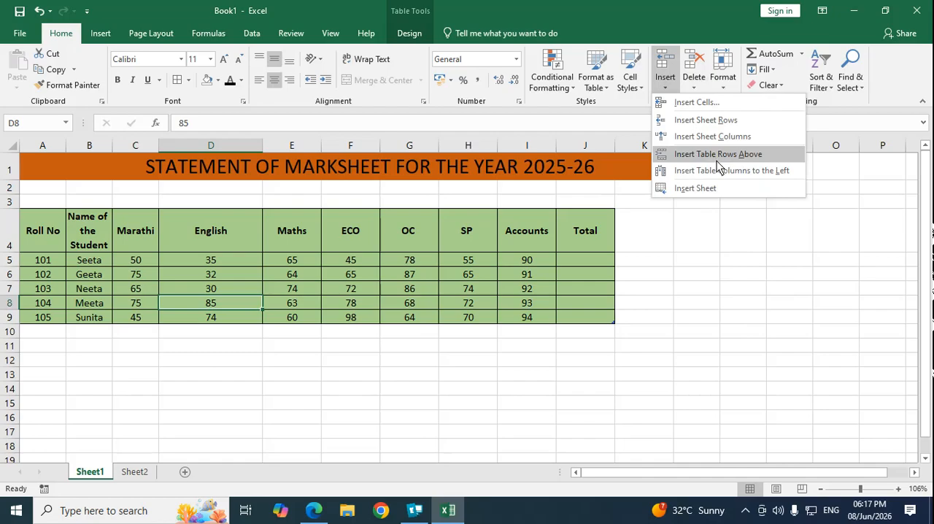
pyautogui.press('Escape')
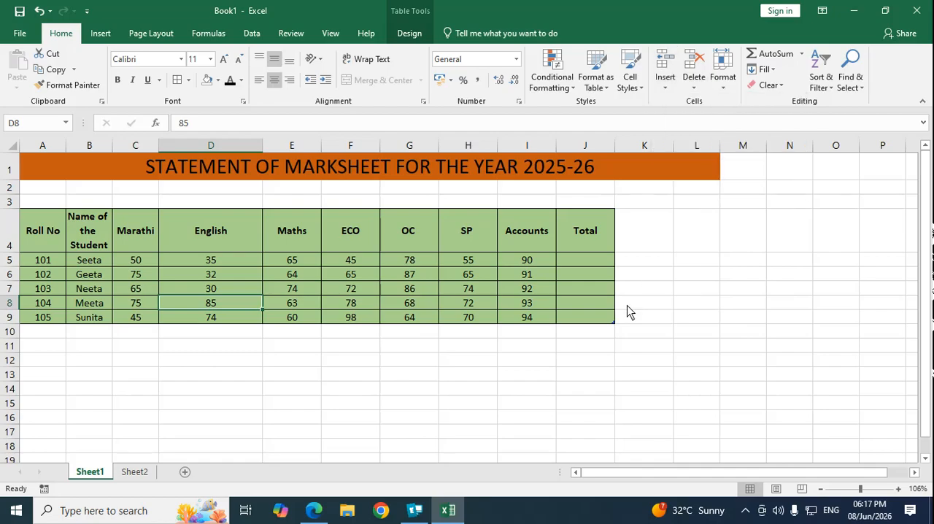
pyautogui.click(575, 248)
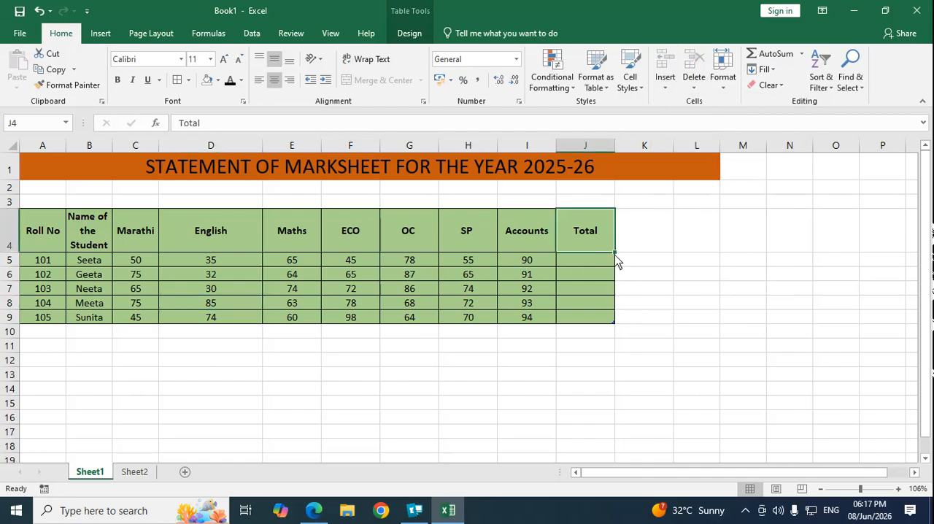
# Step: Set the height of row 5, the first student's row, to 30
pyautogui.click(728, 86)
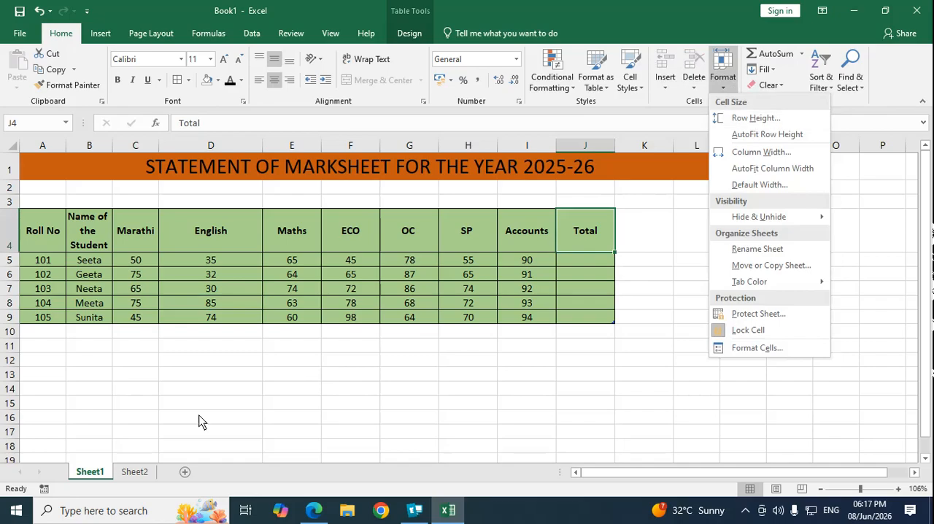
pyautogui.press('Escape')
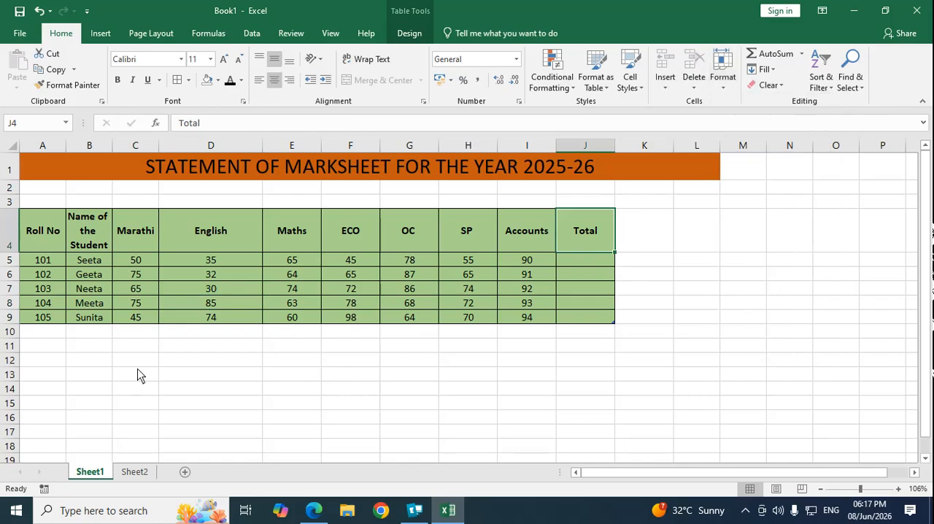
pyautogui.click(13, 260)
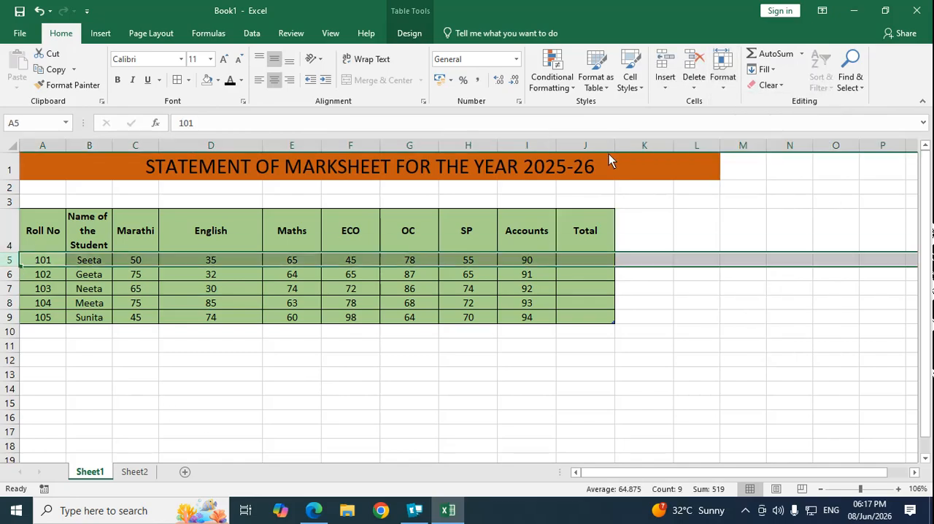
pyautogui.click(728, 87)
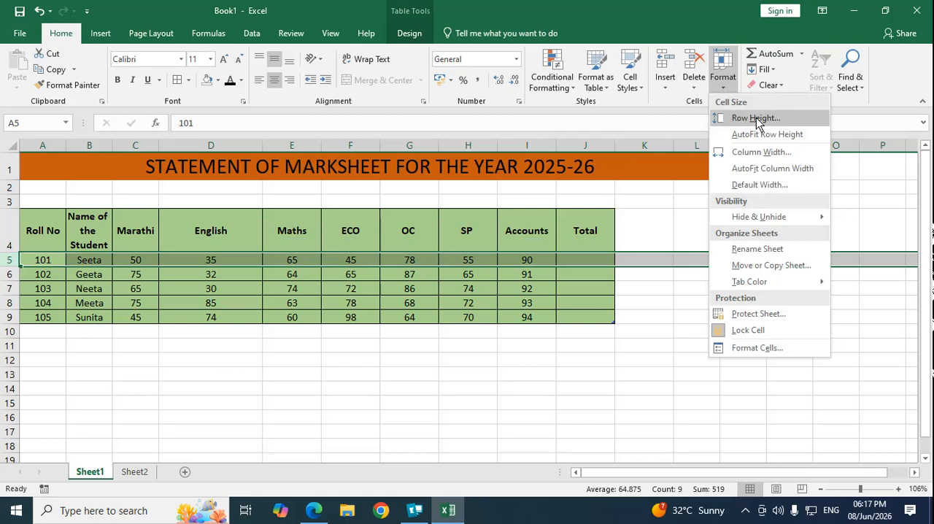
pyautogui.click(756, 118)
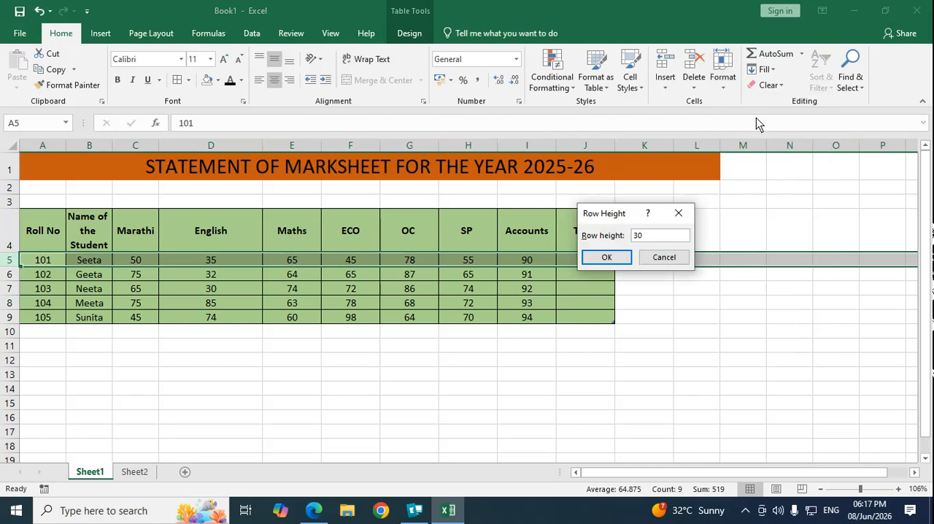
pyautogui.press('Return')
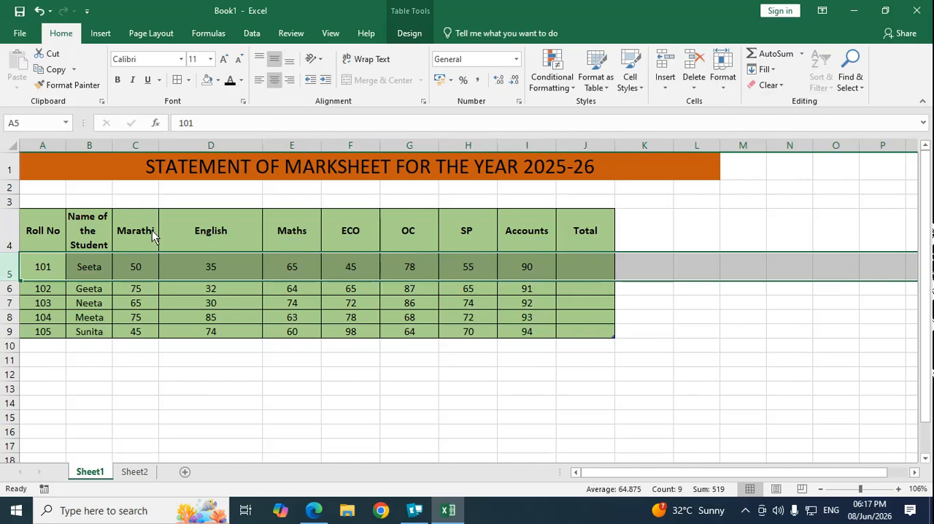
# Step: AutoFit the height of row 5 to its contents
pyautogui.click(42, 267)
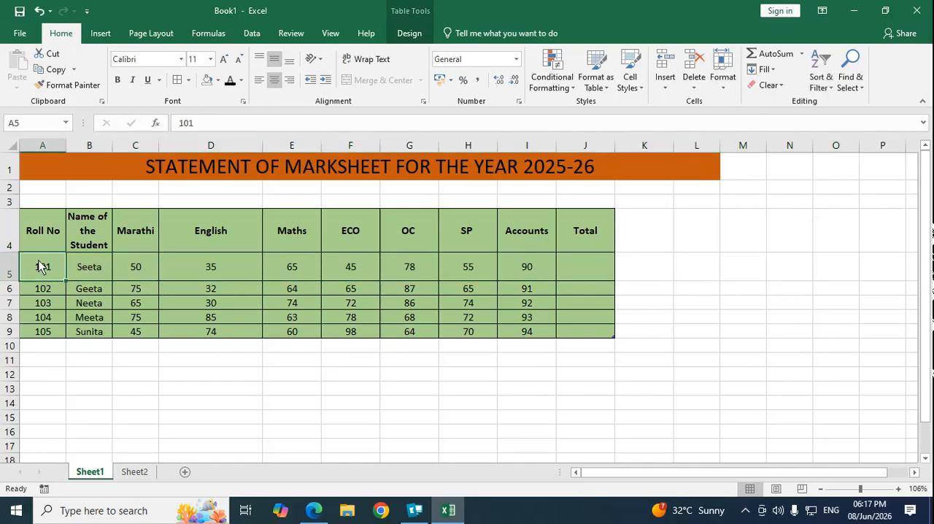
pyautogui.click(723, 87)
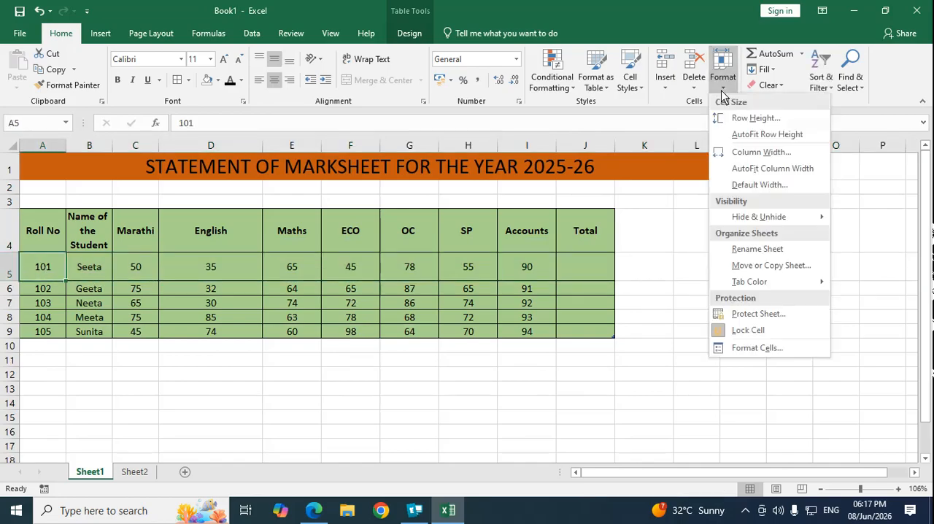
pyautogui.click(774, 136)
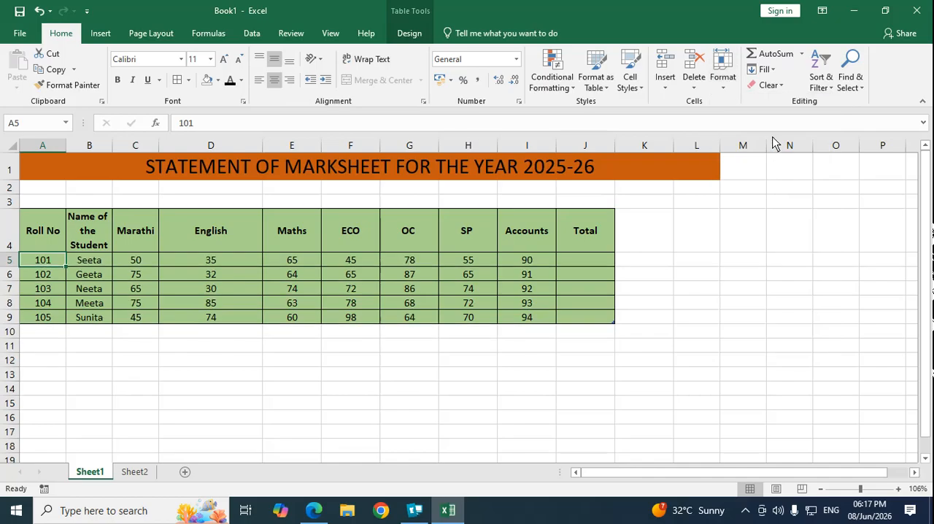
# Step: Check the width of the Roll No column and the sheet's standard column width, leaving both as they are
pyautogui.click(724, 90)
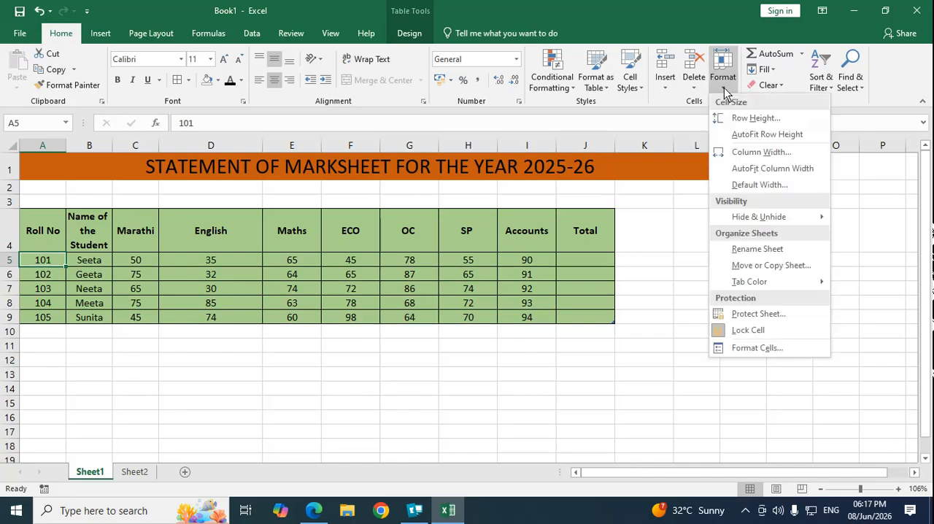
pyautogui.click(774, 153)
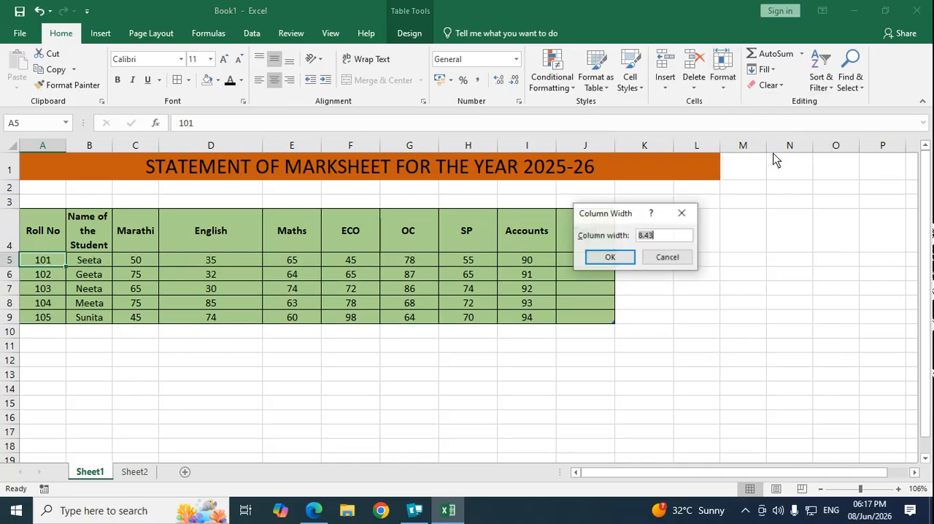
pyautogui.click(667, 258)
pyautogui.click(725, 85)
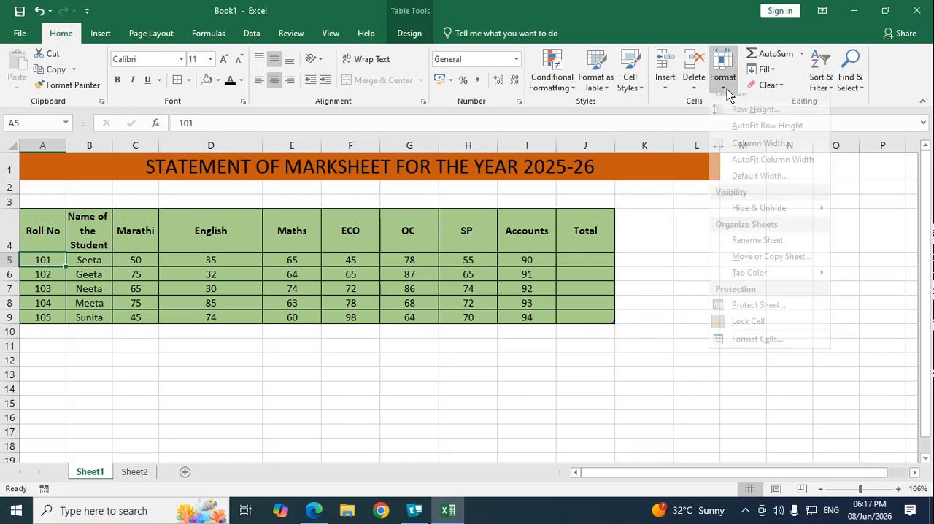
pyautogui.click(759, 184)
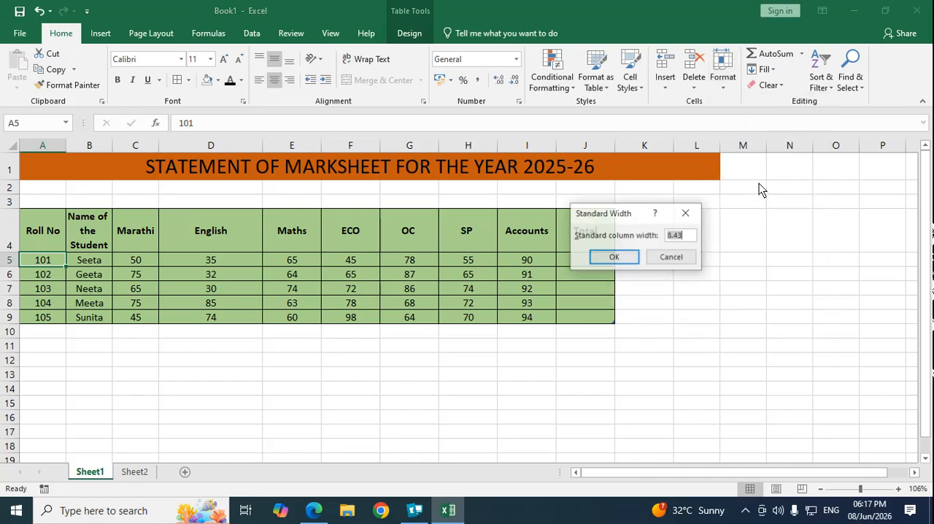
pyautogui.click(660, 258)
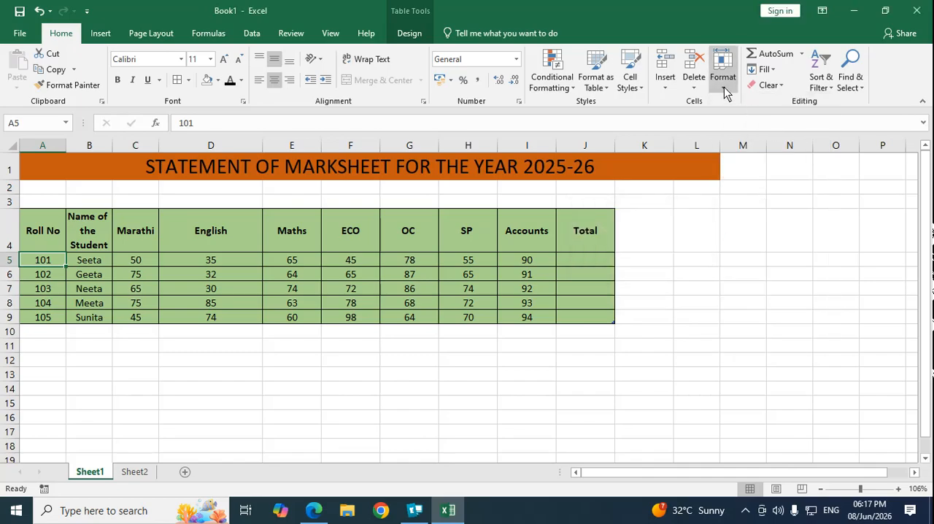
# Step: Hide column C, which holds the Marathi marks
pyautogui.click(724, 87)
pyautogui.moveTo(759, 219)
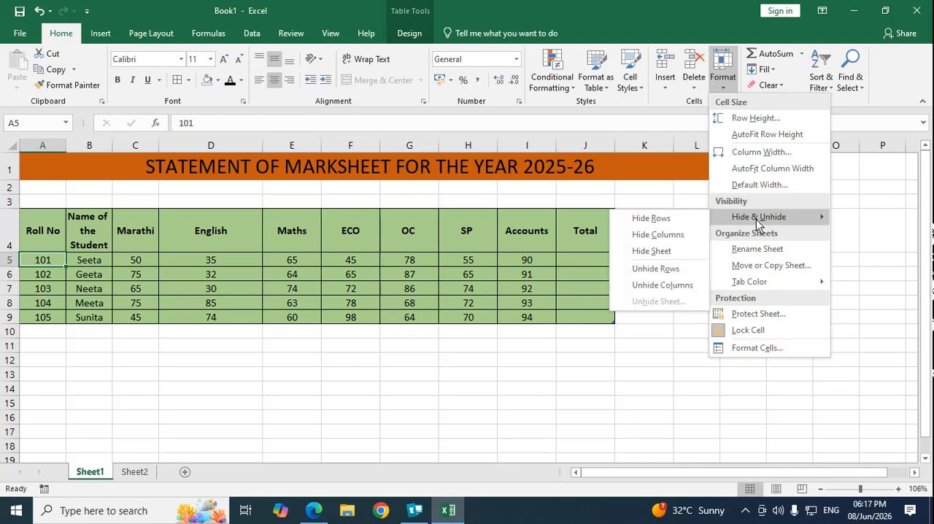
pyautogui.click(221, 292)
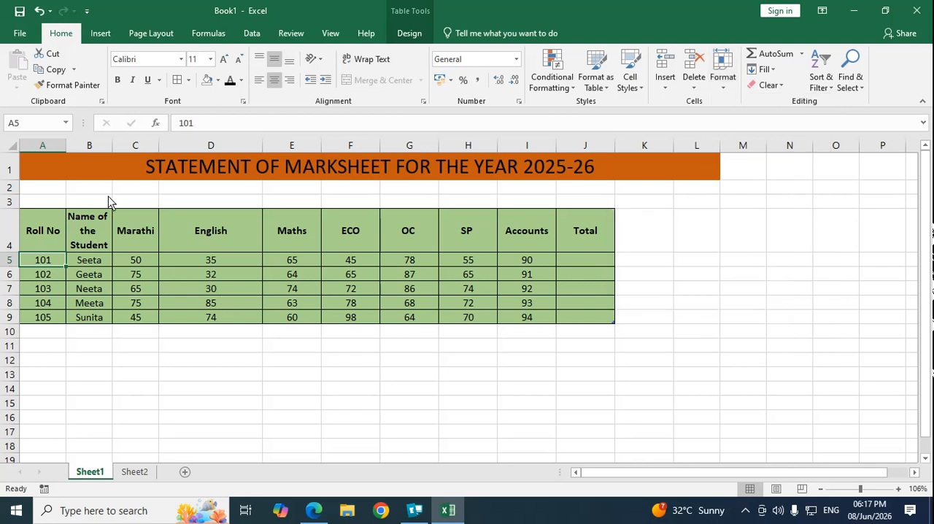
pyautogui.click(135, 145)
pyautogui.click(724, 89)
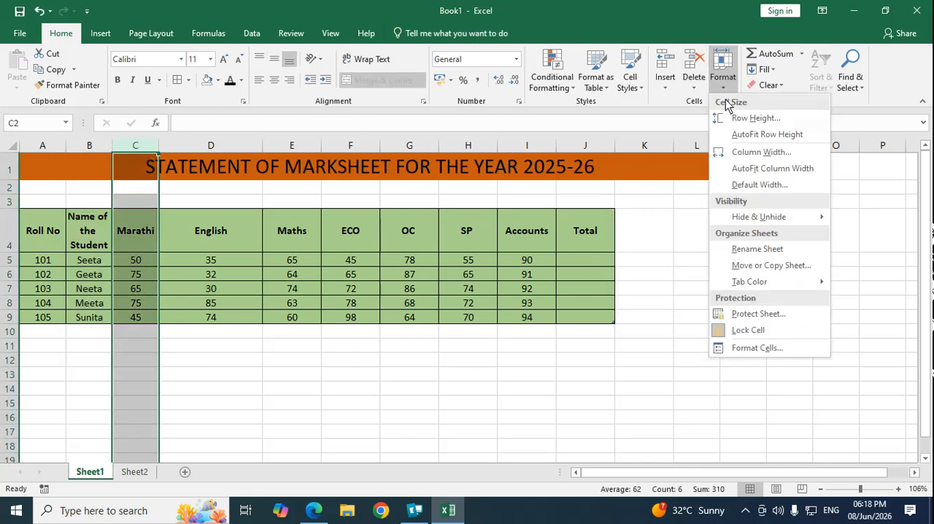
pyautogui.moveTo(777, 218)
pyautogui.click(676, 243)
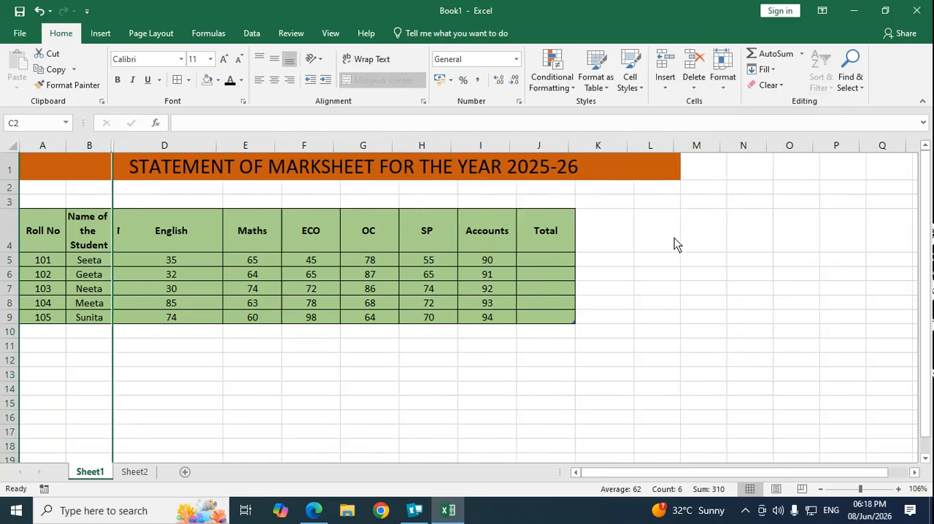
pyautogui.click(684, 263)
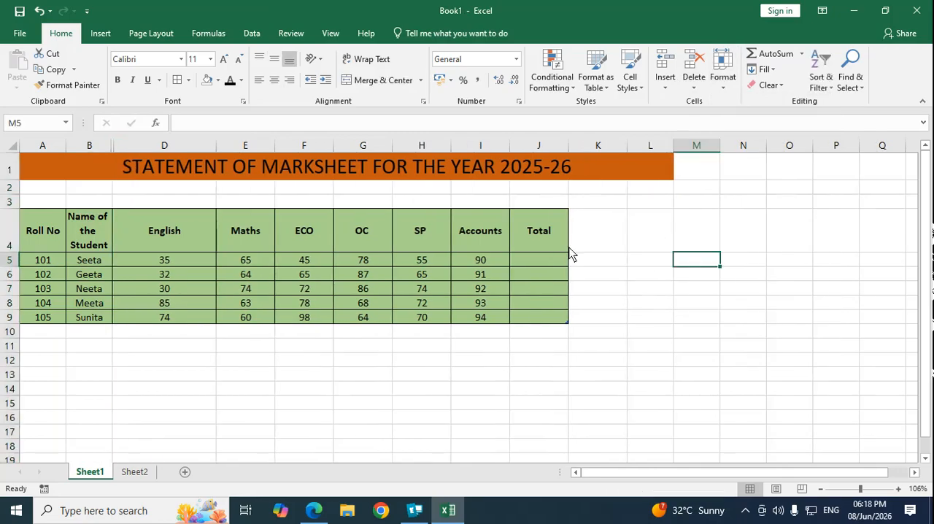
# Step: Hide column D, which holds the English marks
pyautogui.click(179, 149)
pyautogui.click(723, 86)
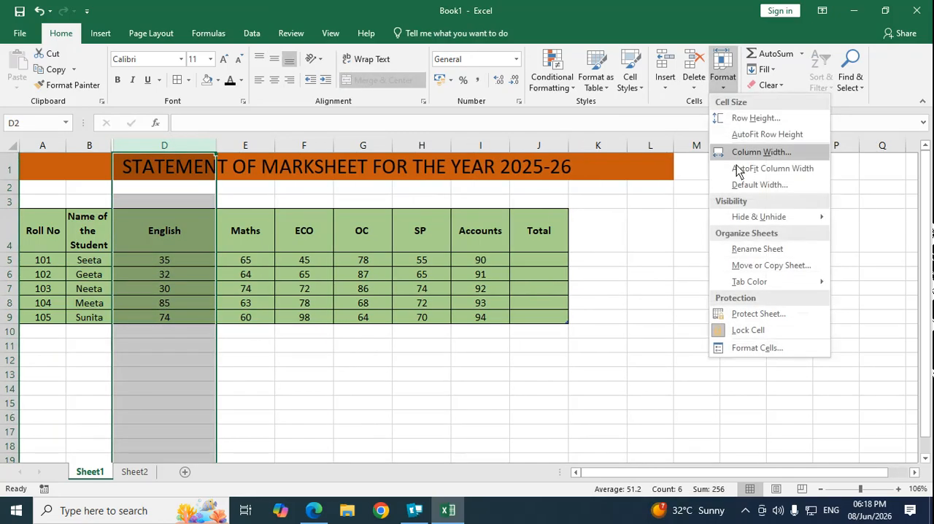
pyautogui.moveTo(764, 223)
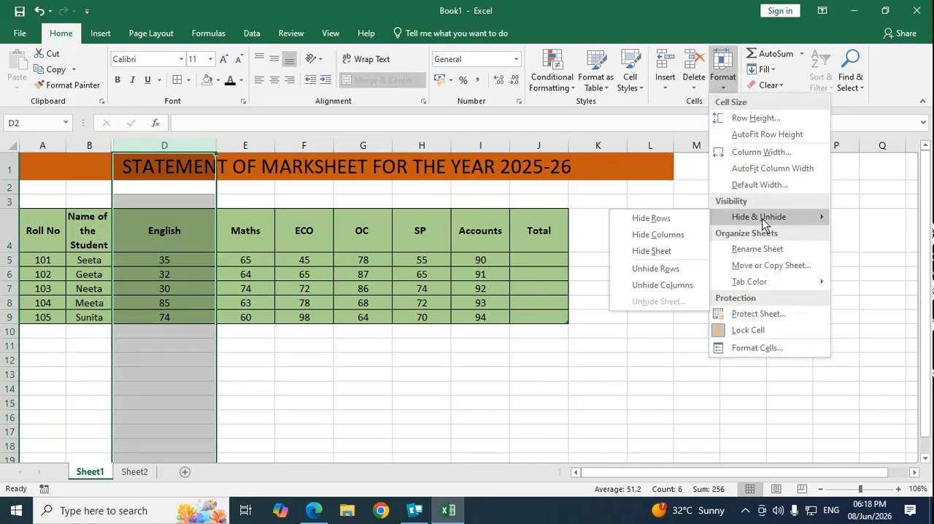
pyautogui.click(671, 235)
pyautogui.click(391, 192)
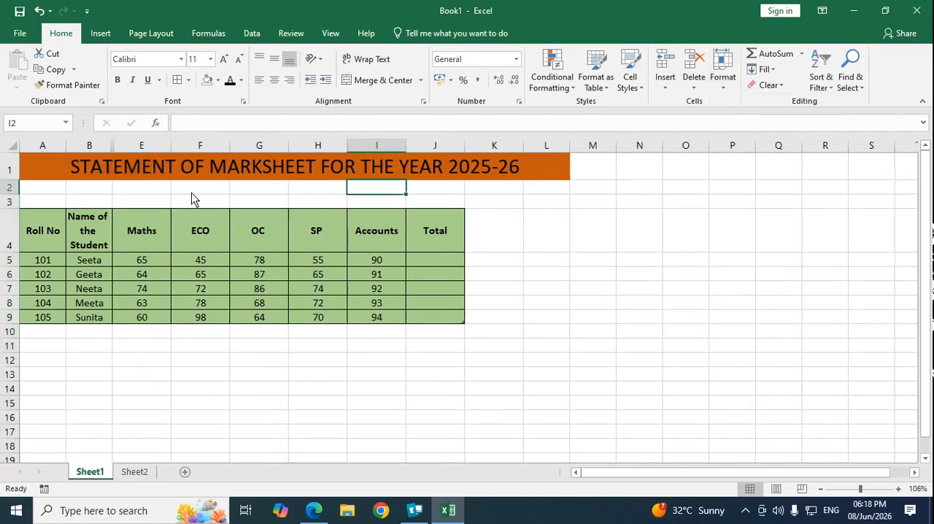
# Step: Unhide the Marathi and English columns between columns B and E
pyautogui.click(92, 148)
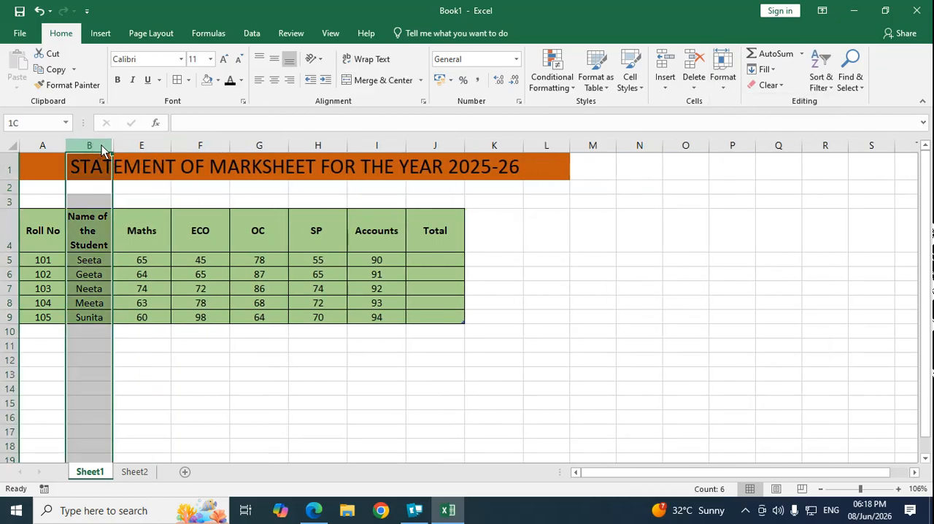
pyautogui.moveTo(102, 149); pyautogui.dragTo(132, 149)
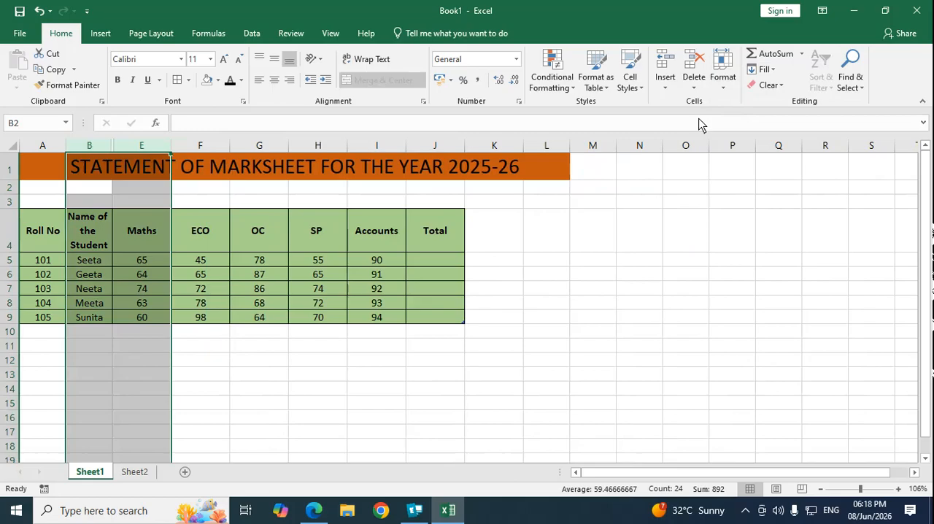
pyautogui.click(723, 84)
pyautogui.moveTo(754, 217)
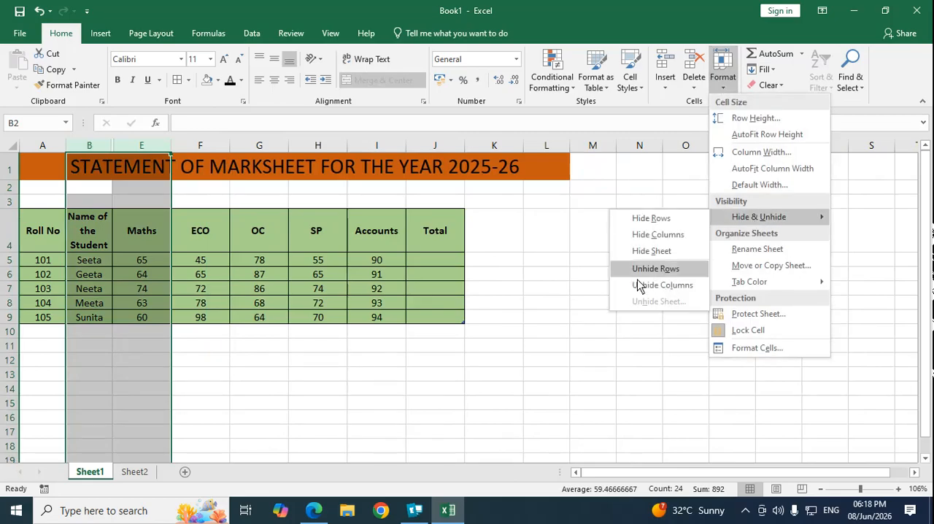
pyautogui.click(684, 286)
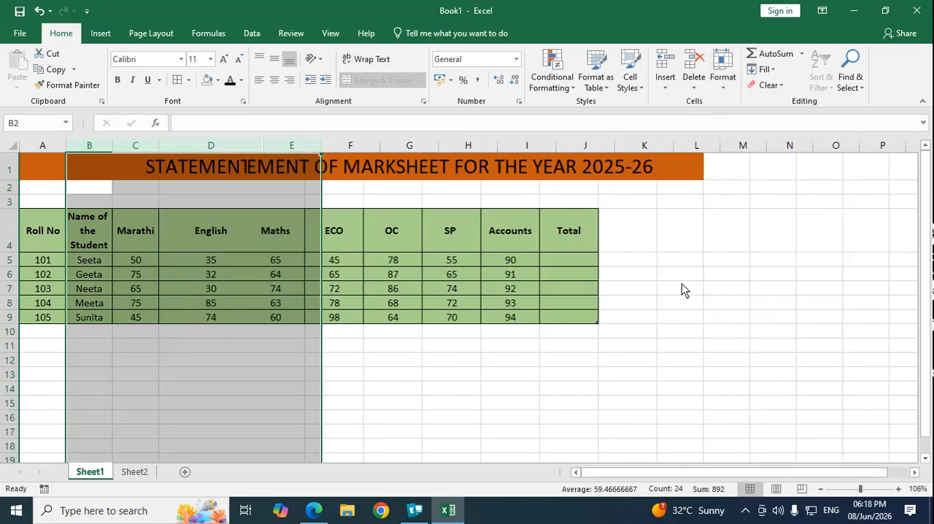
pyautogui.click(224, 289)
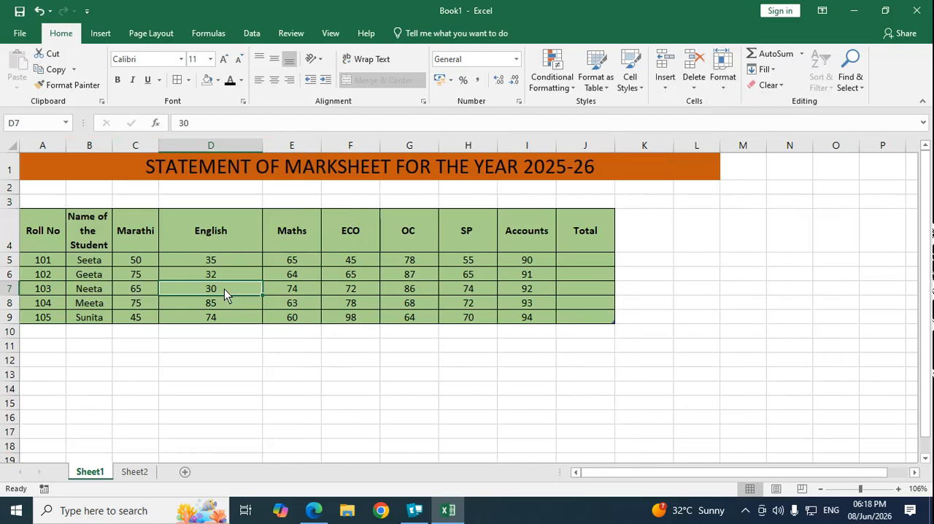
# Step: Hide rows 4 and 5, the table's header row and the first student's row
pyautogui.click(95, 226)
pyautogui.click(723, 84)
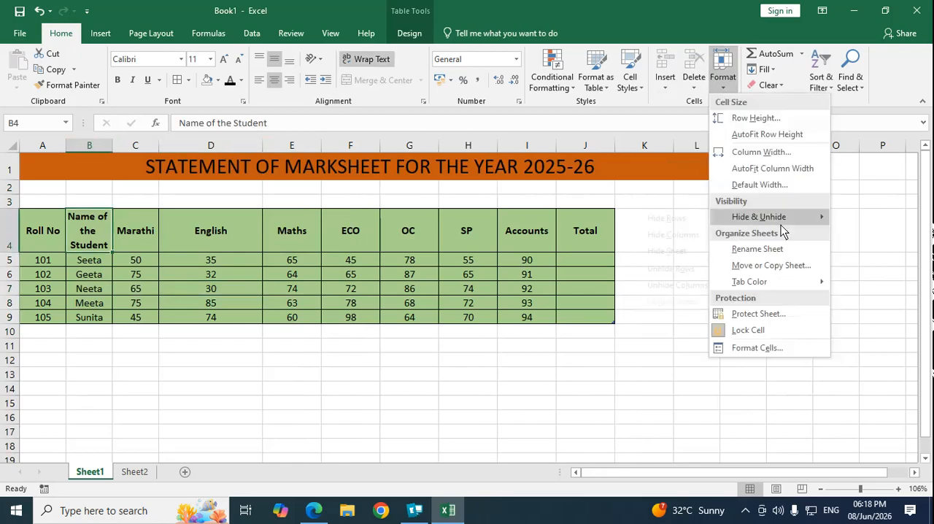
pyautogui.moveTo(782, 228)
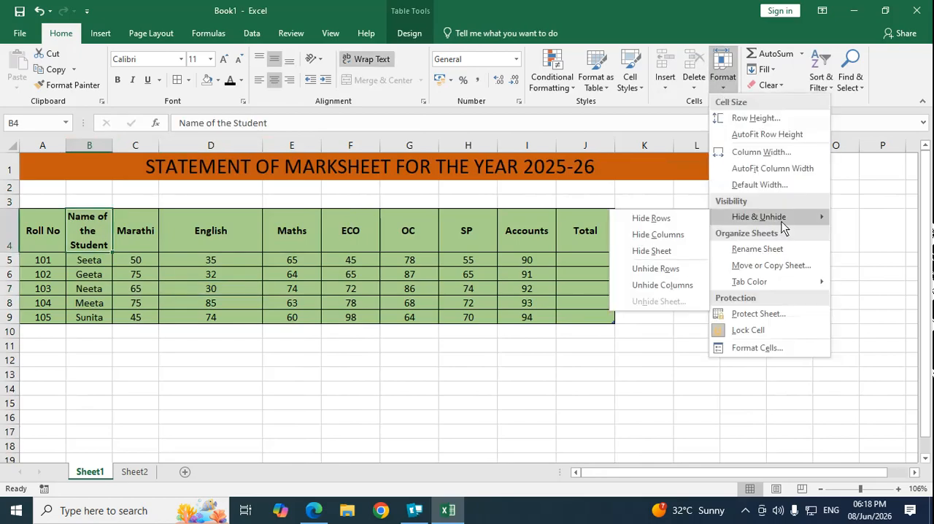
pyautogui.click(150, 353)
pyautogui.moveTo(10, 247); pyautogui.dragTo(13, 262)
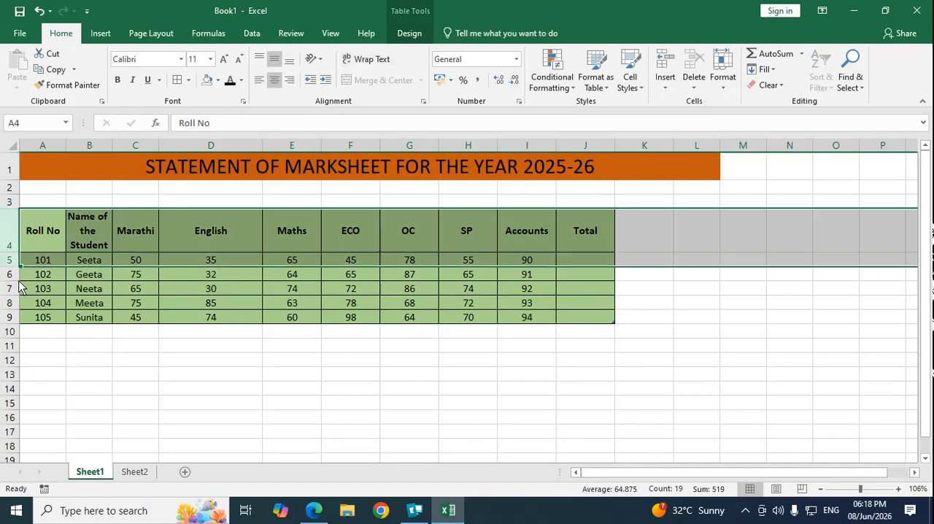
pyautogui.click(725, 84)
pyautogui.moveTo(749, 217)
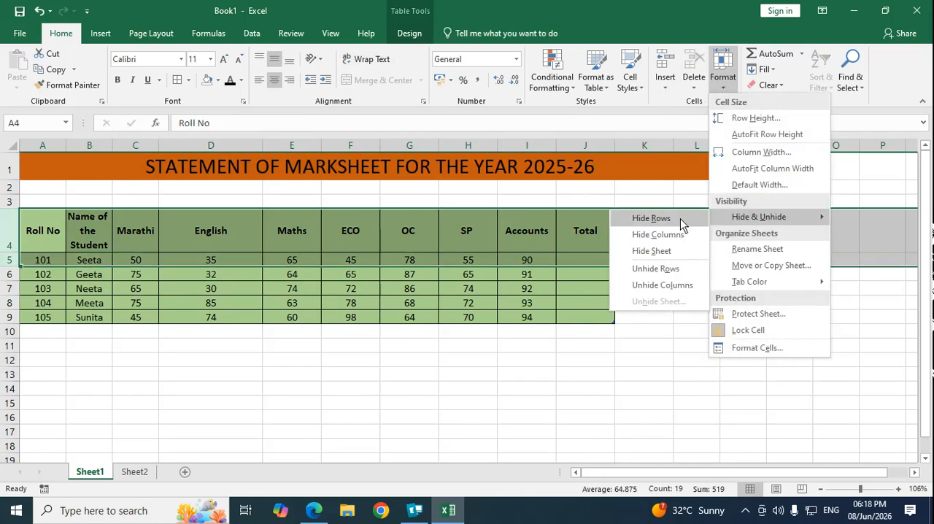
pyautogui.click(659, 219)
pyautogui.click(63, 317)
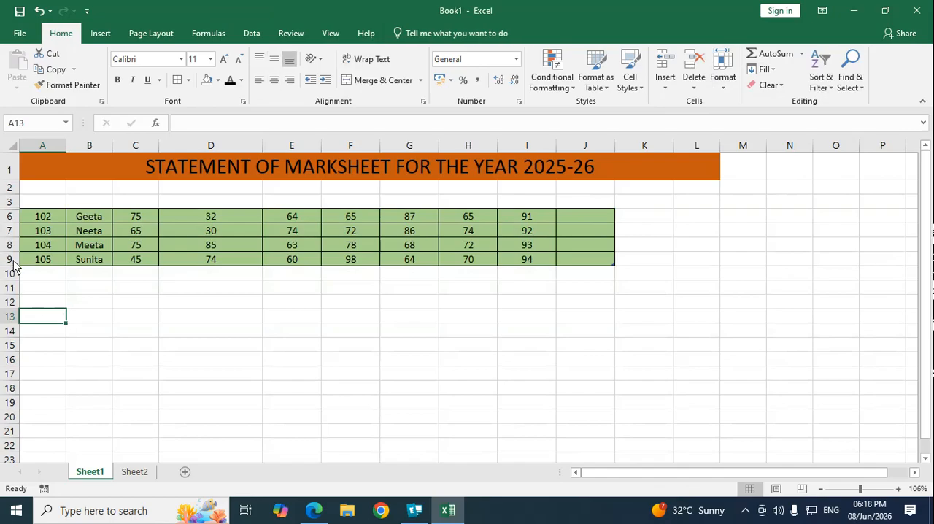
# Step: Unhide rows 4 and 5 between rows 3 and 6
pyautogui.moveTo(9, 208); pyautogui.dragTo(10, 214)
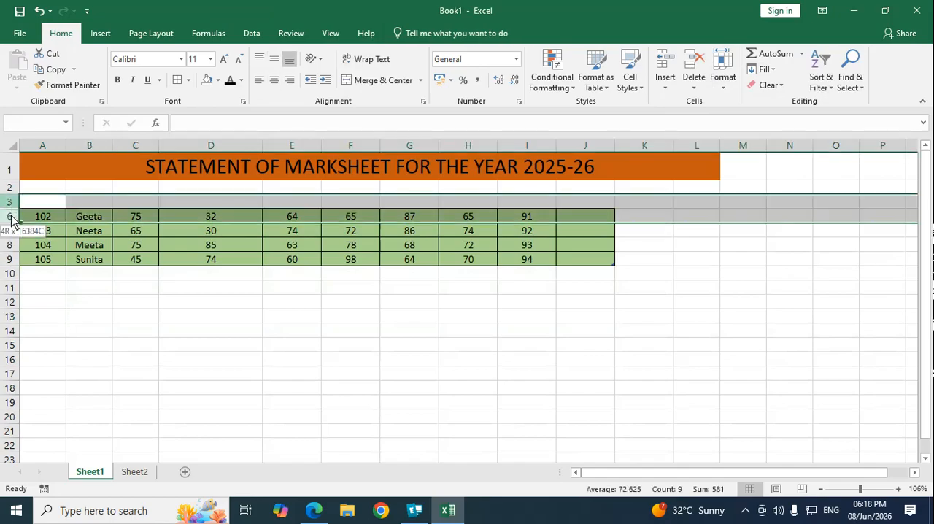
pyautogui.click(723, 73)
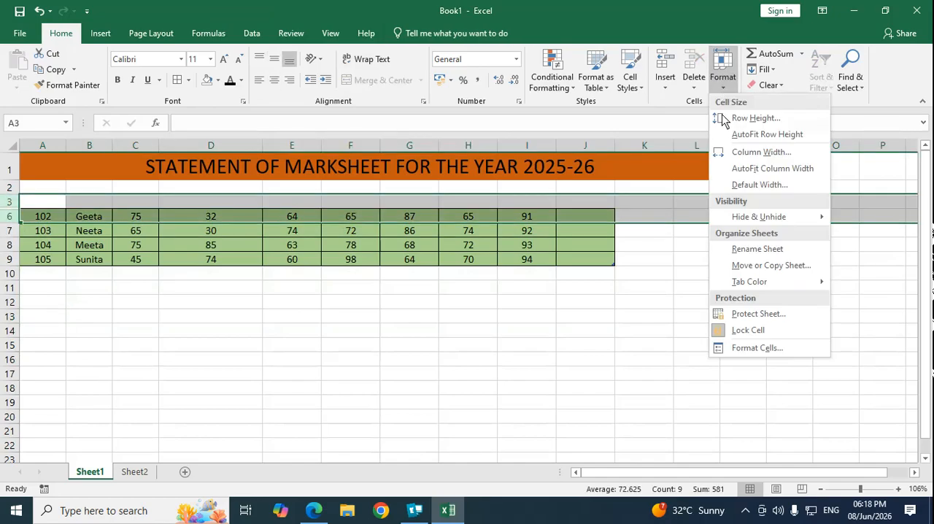
pyautogui.moveTo(741, 214)
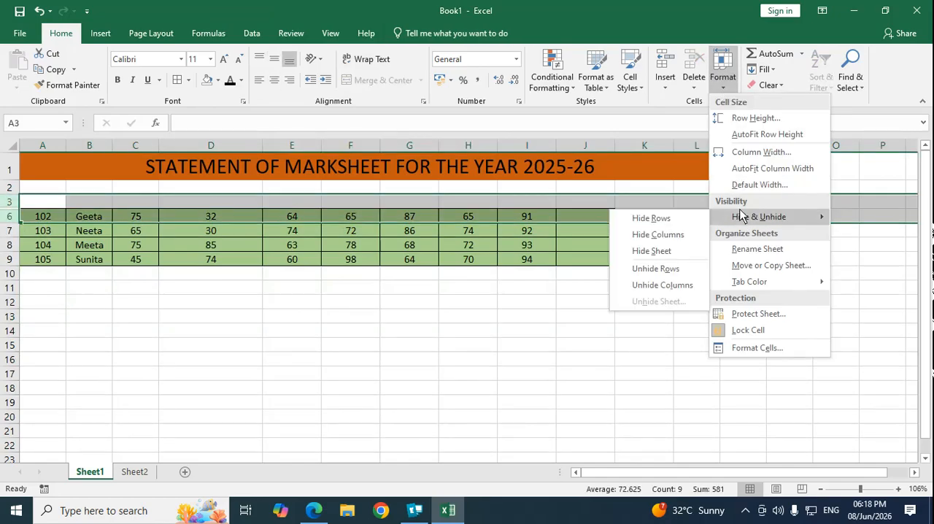
pyautogui.click(648, 270)
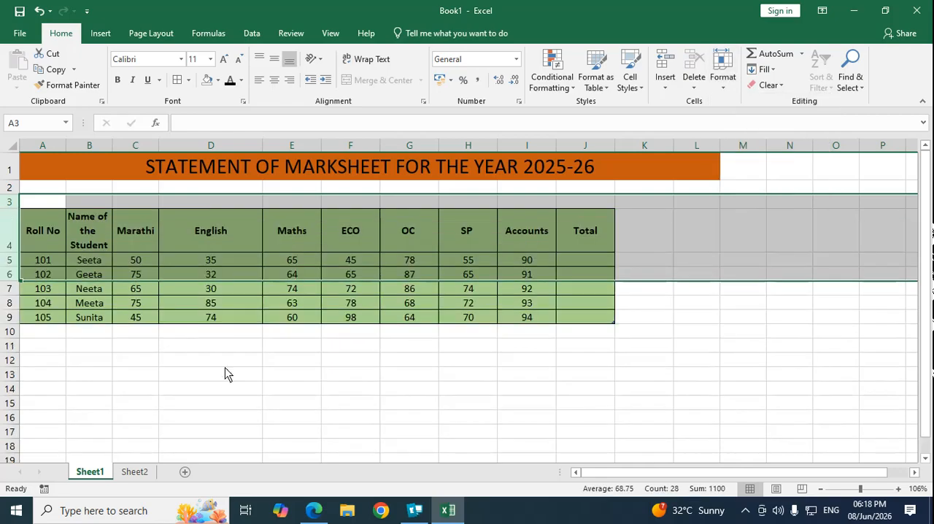
pyautogui.click(224, 372)
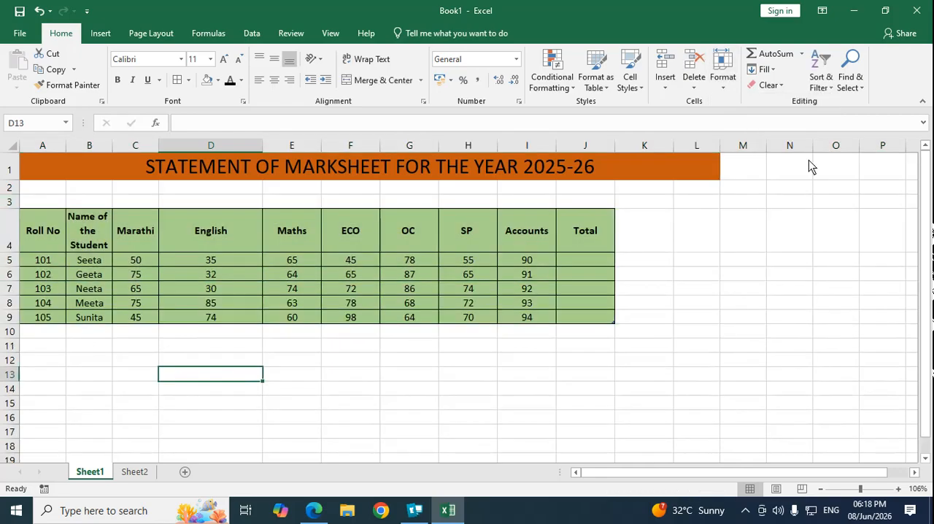
# Step: Hide the whole Sheet1 worksheet
pyautogui.click(724, 89)
pyautogui.moveTo(726, 222)
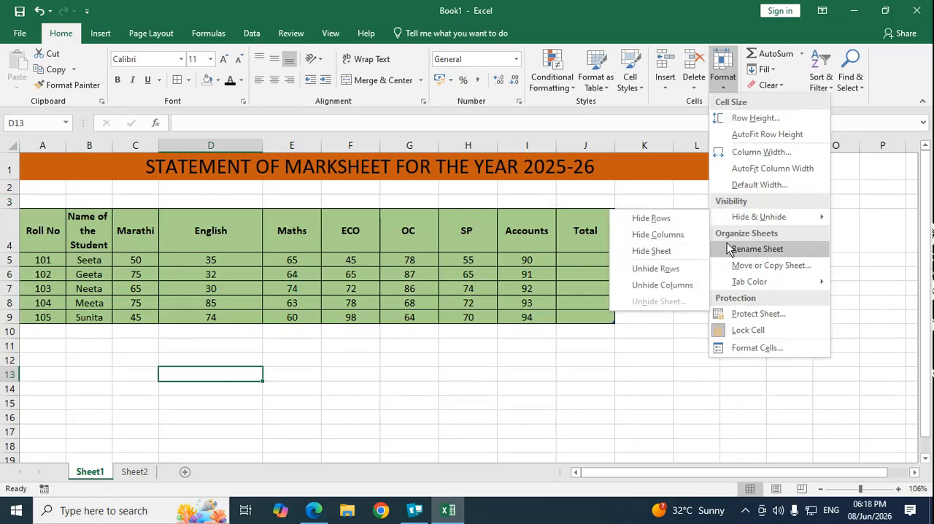
pyautogui.click(657, 251)
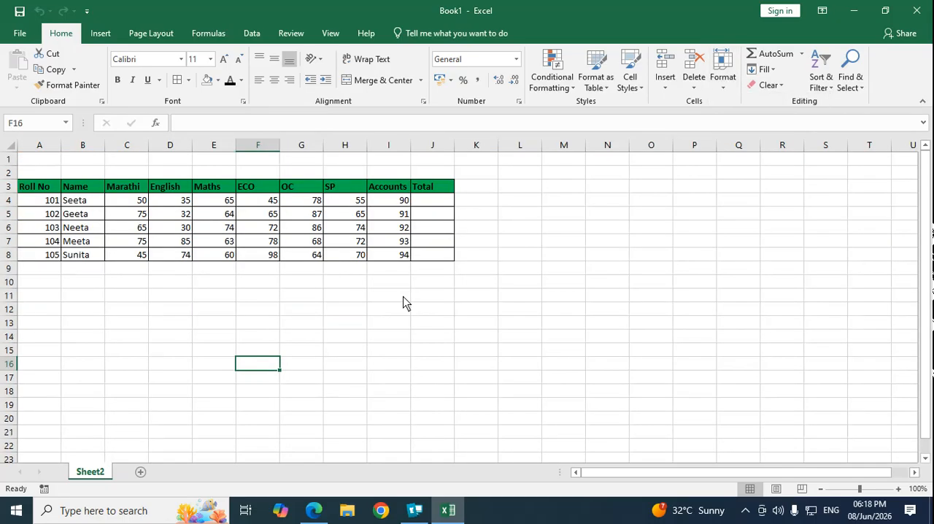
pyautogui.click(316, 381)
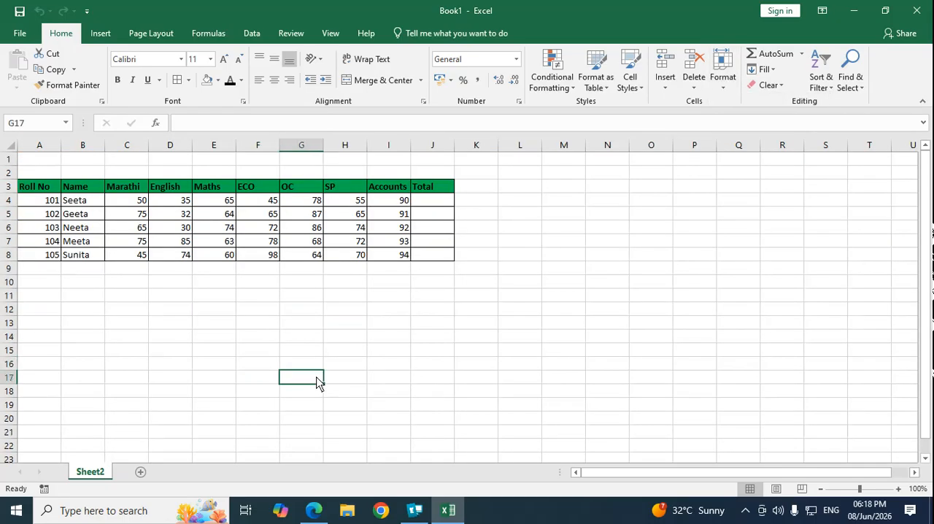
# Step: Unhide the Sheet1 worksheet
pyautogui.click(723, 85)
pyautogui.moveTo(759, 216)
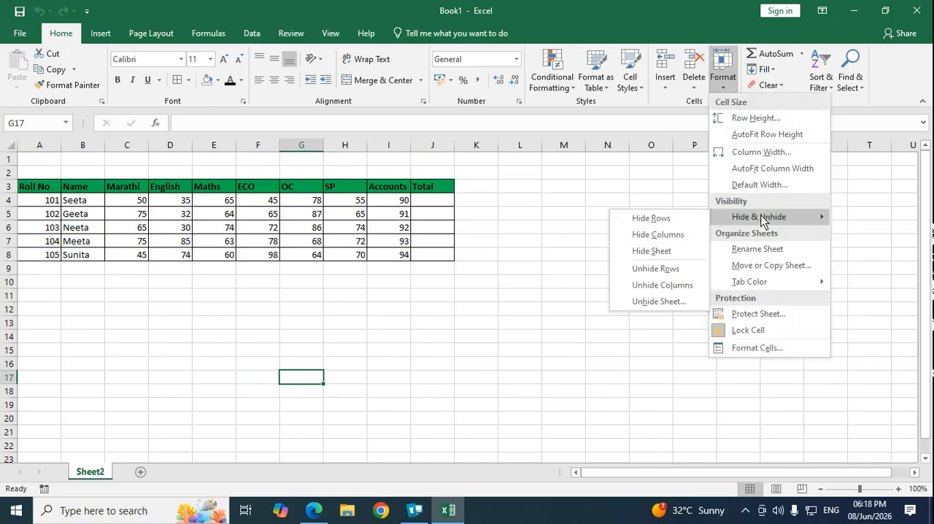
pyautogui.click(650, 300)
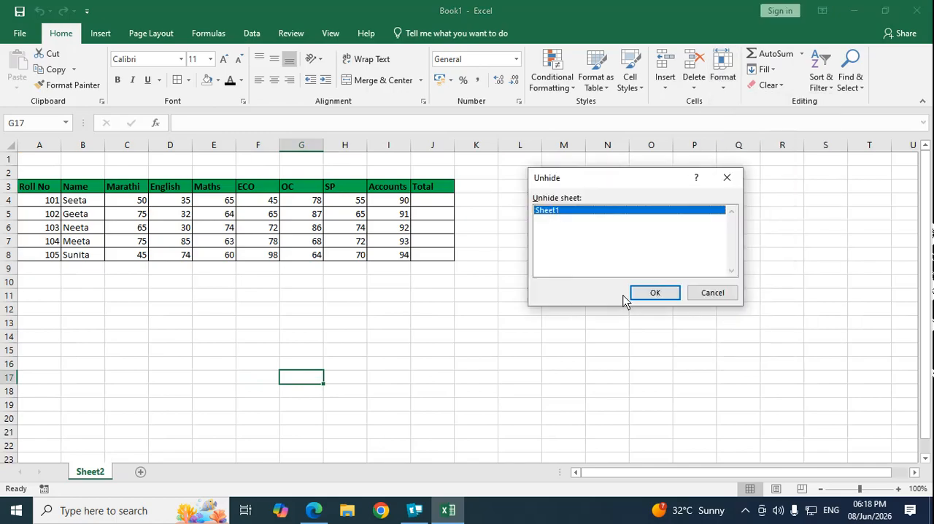
pyautogui.click(670, 295)
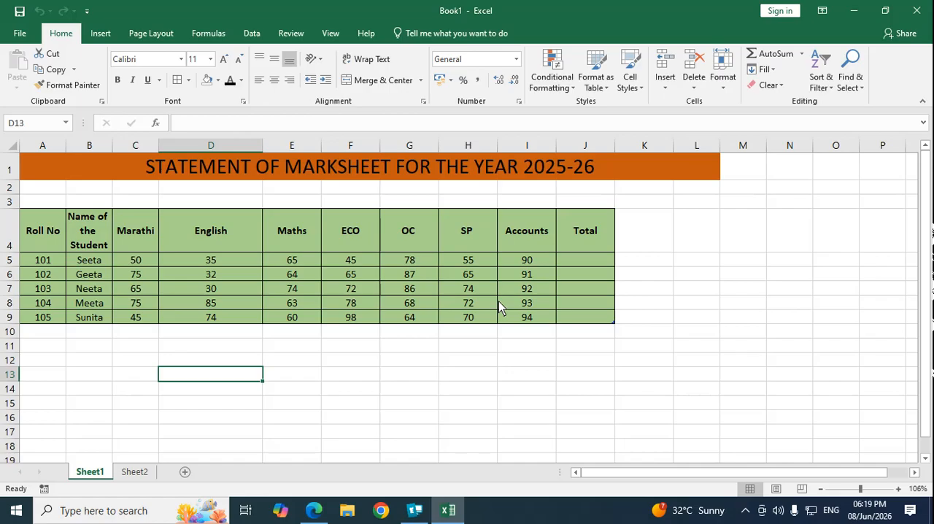
# Step: Rename Sheet1 with a person's first name
pyautogui.click(723, 73)
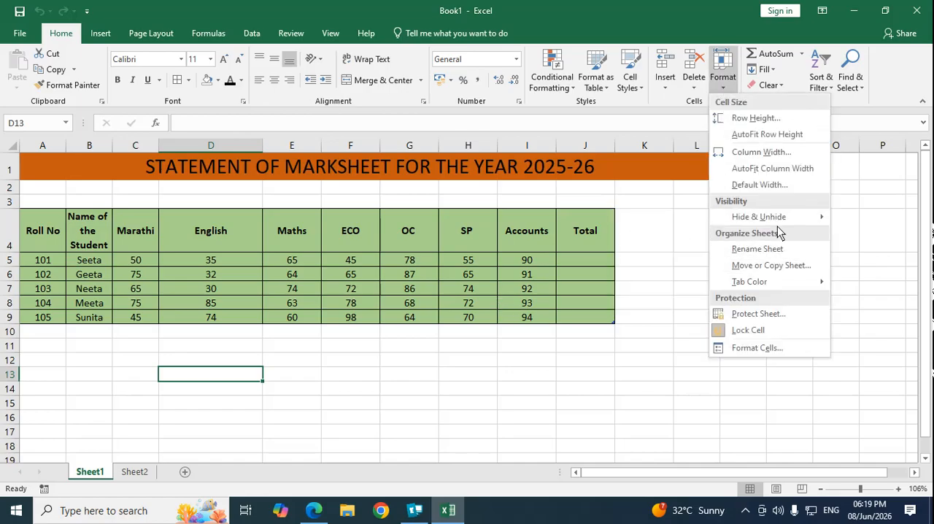
pyautogui.moveTo(781, 214)
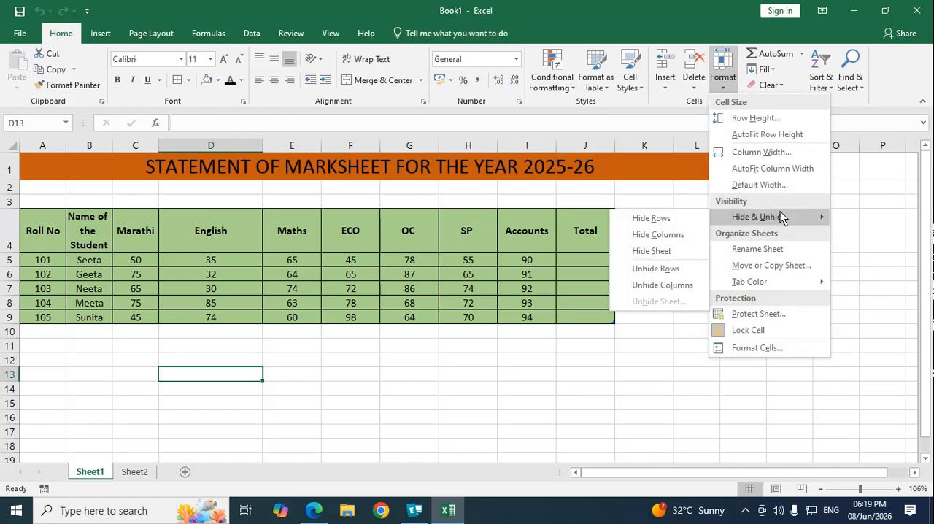
pyautogui.click(766, 249)
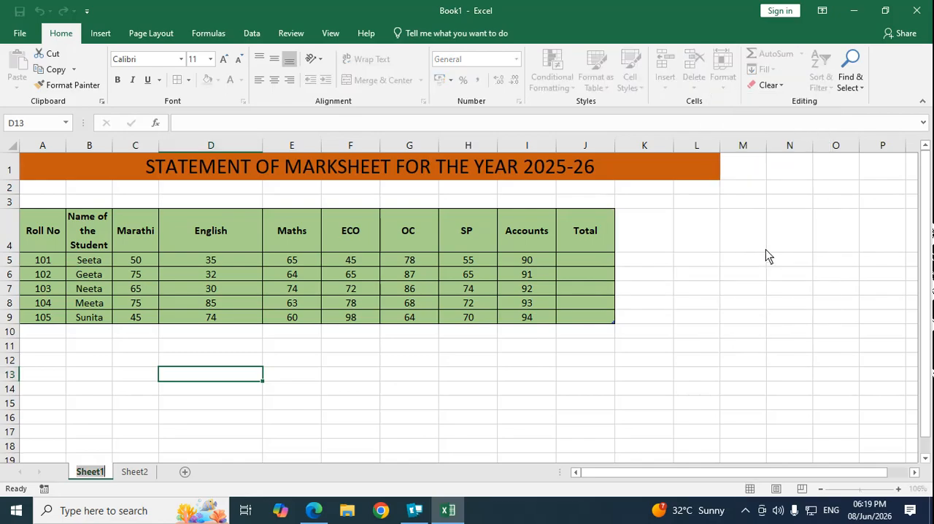
pyautogui.press('BackSpace')
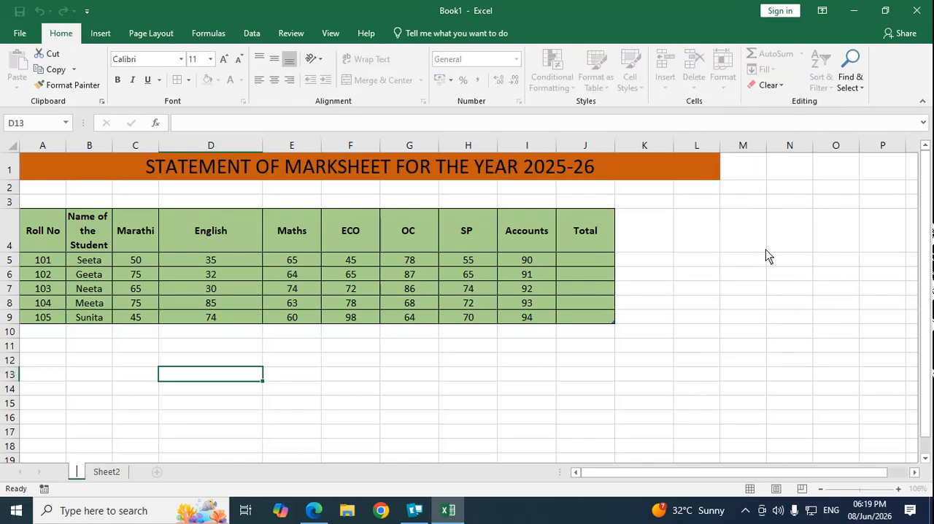
pyautogui.write('Raj')
pyautogui.press('Return')
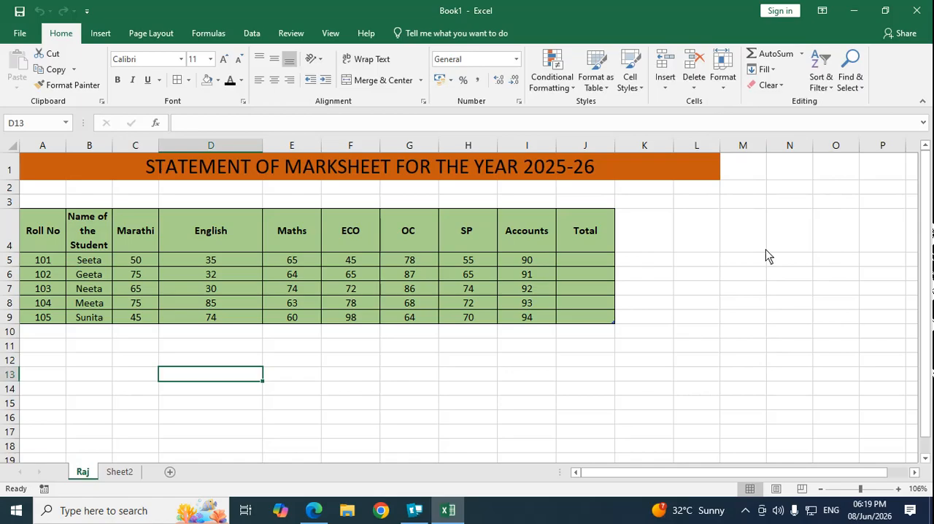
# Step: Rename Sheet2 with the first name of the student with roll number 105
pyautogui.click(124, 472)
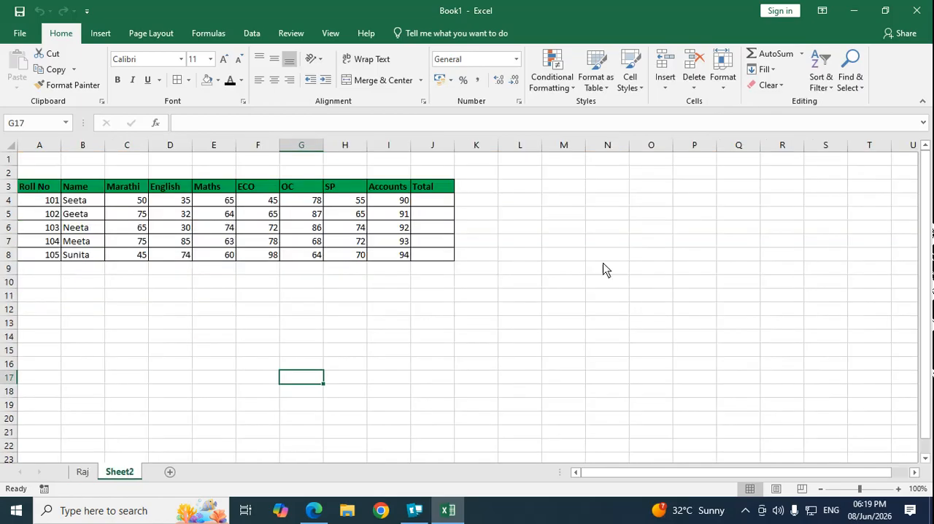
pyautogui.click(723, 85)
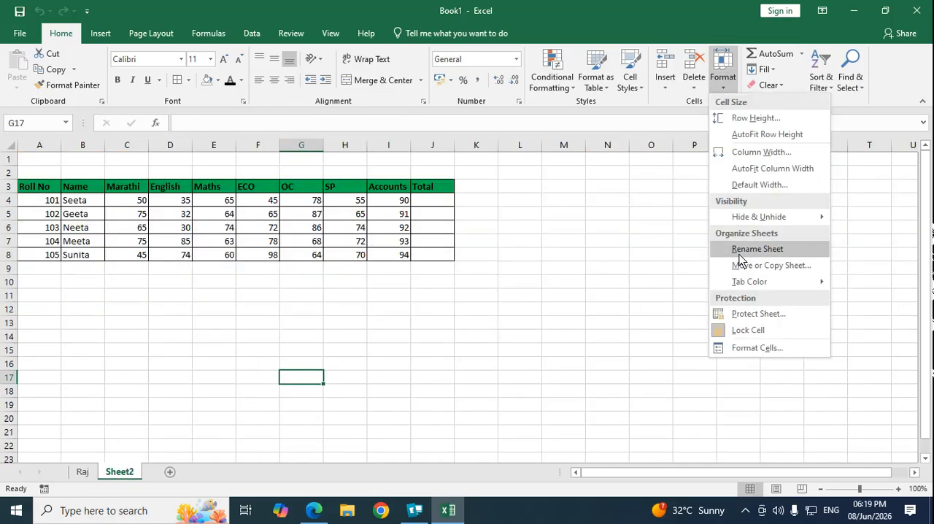
pyautogui.click(739, 249)
pyautogui.press('BackSpace')
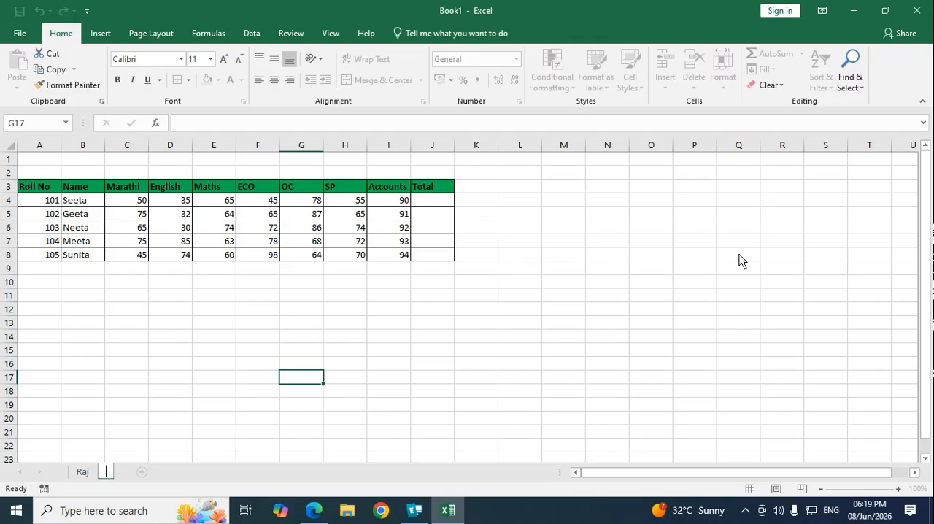
pyautogui.write('Sunita')
pyautogui.press('Return')
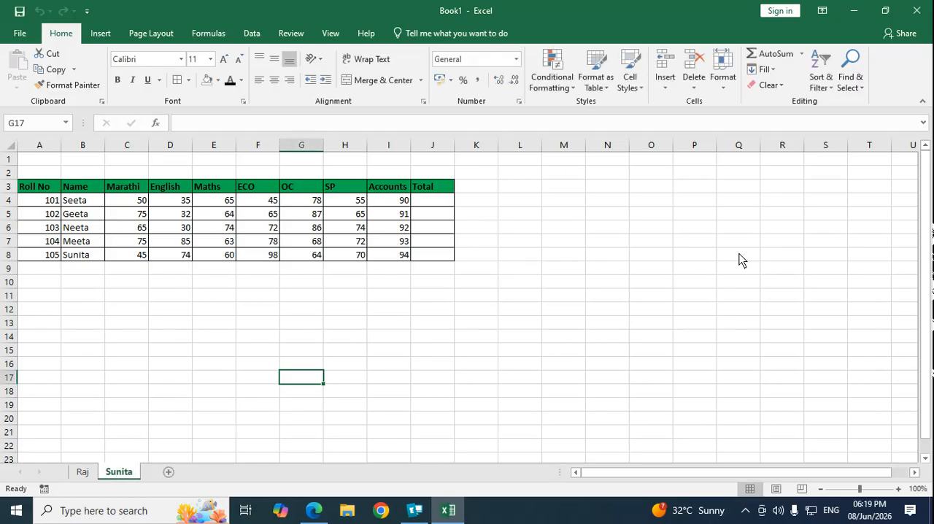
# Step: Set the tab color of the first sheet, which holds the titled marksheet, to standard red
pyautogui.click(88, 473)
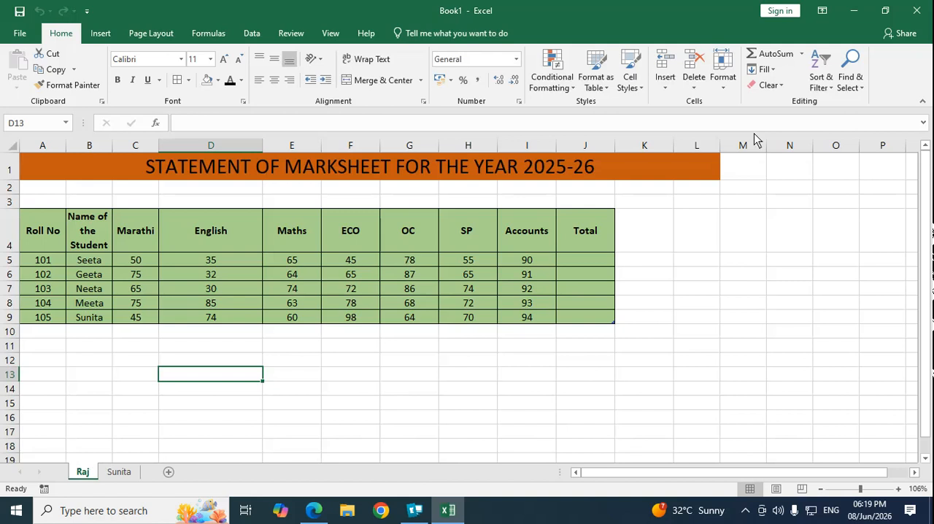
pyautogui.click(725, 86)
pyautogui.moveTo(759, 282)
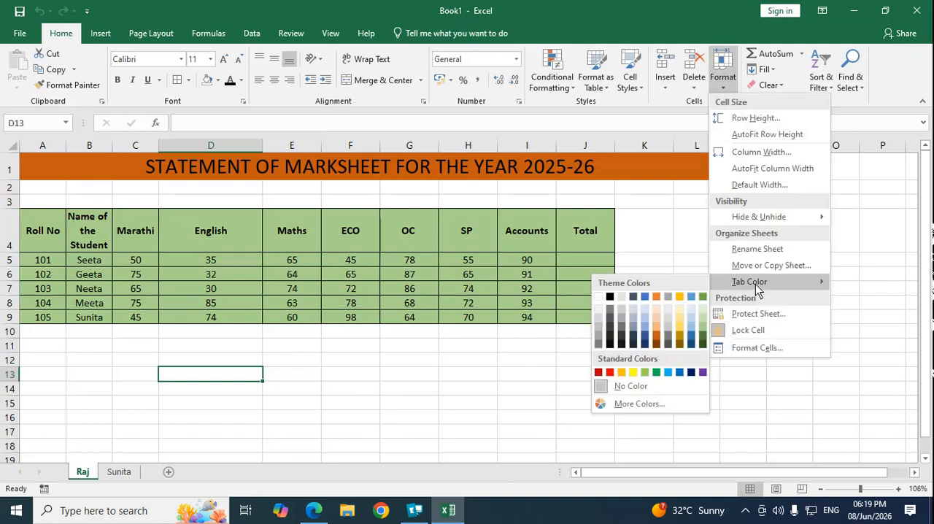
pyautogui.click(611, 374)
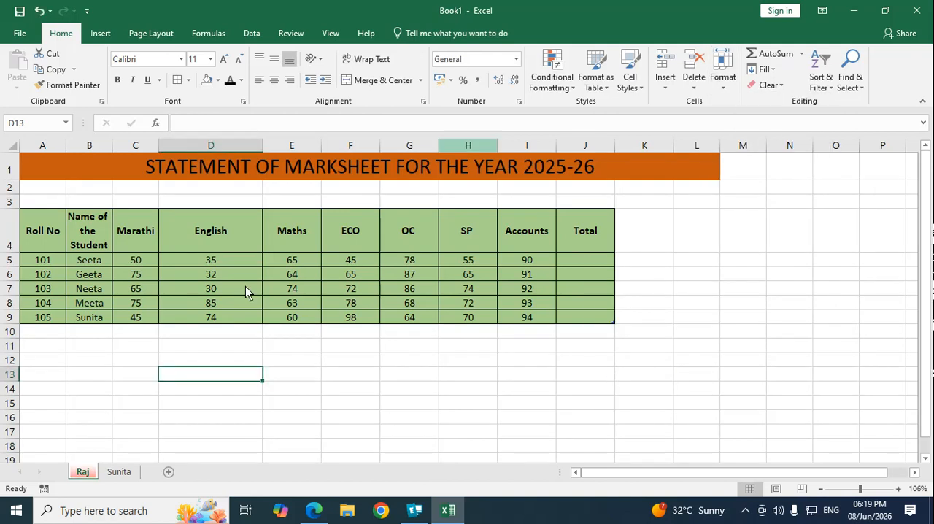
# Step: Set the tab color of the second sheet to standard blue and check both colored tabs
pyautogui.click(121, 472)
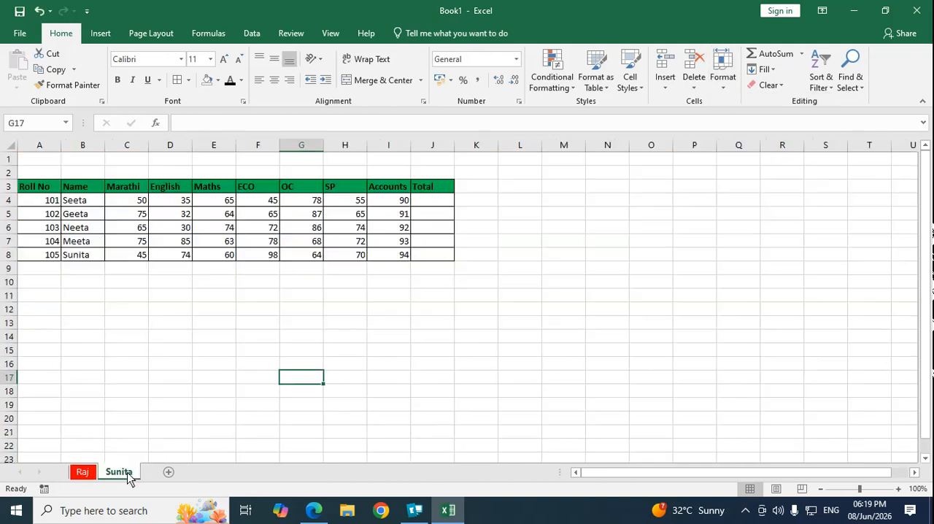
pyautogui.click(723, 76)
pyautogui.moveTo(742, 294)
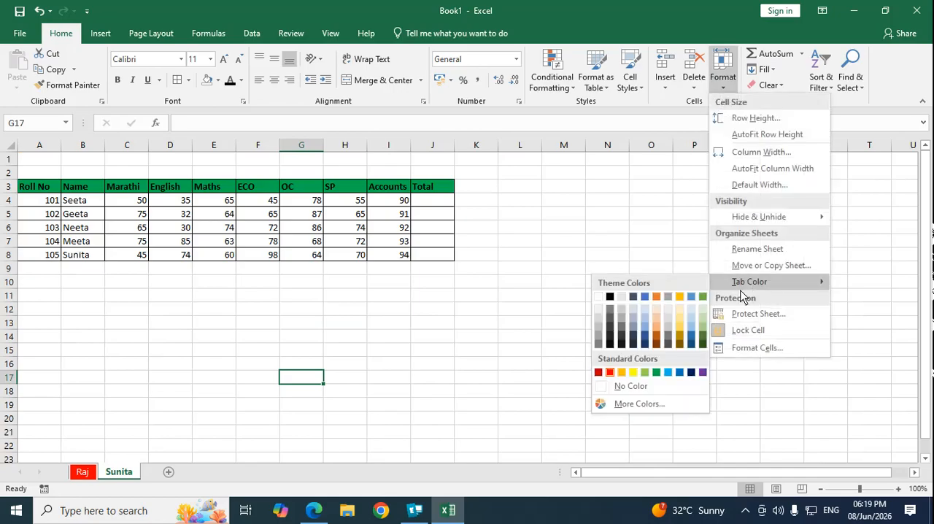
pyautogui.click(681, 373)
pyautogui.click(92, 474)
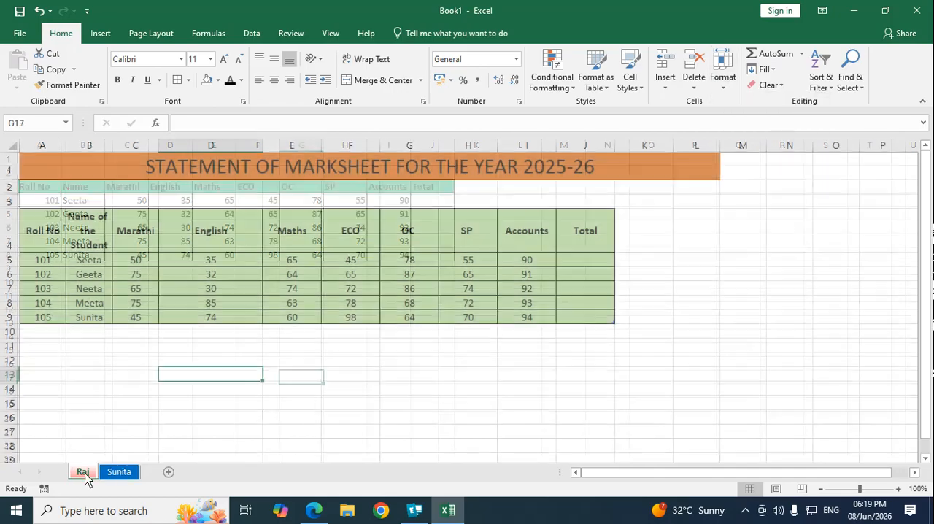
pyautogui.click(122, 475)
# Step: Create a copy of the red-tabbed marksheet within Book1, placed before the blue-tabbed sheet, and look through the sheets
pyautogui.click(95, 475)
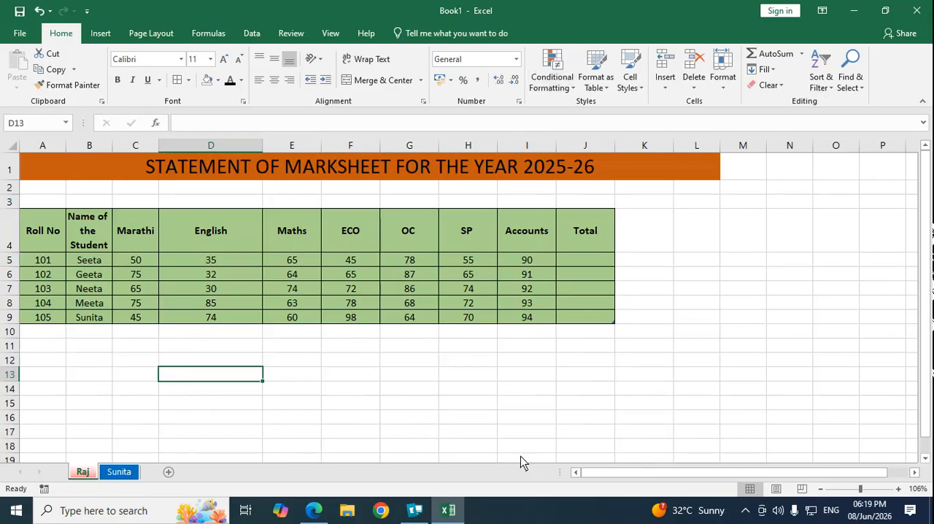
pyautogui.click(725, 91)
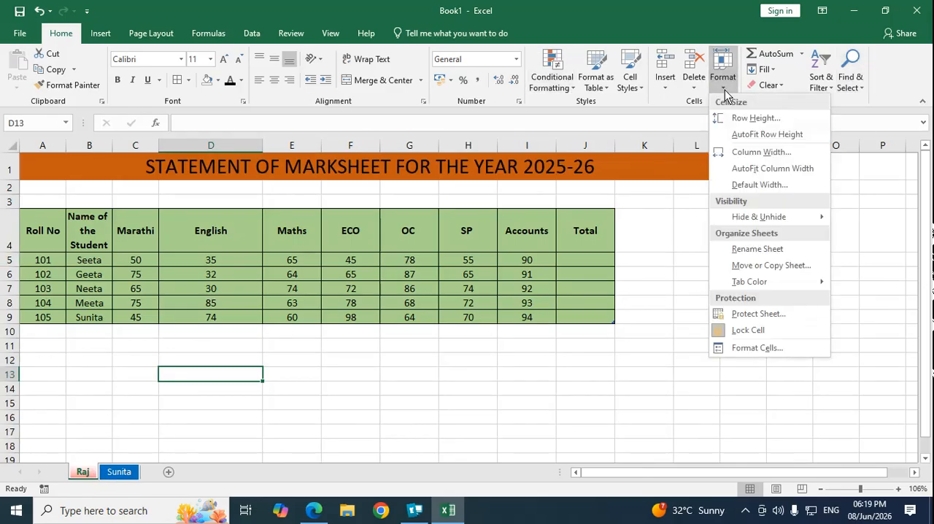
pyautogui.click(759, 266)
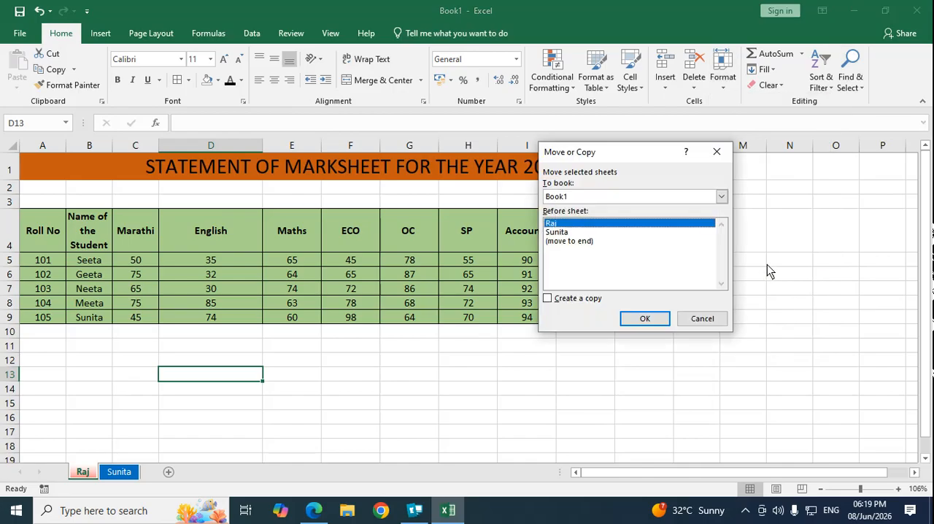
pyautogui.click(548, 299)
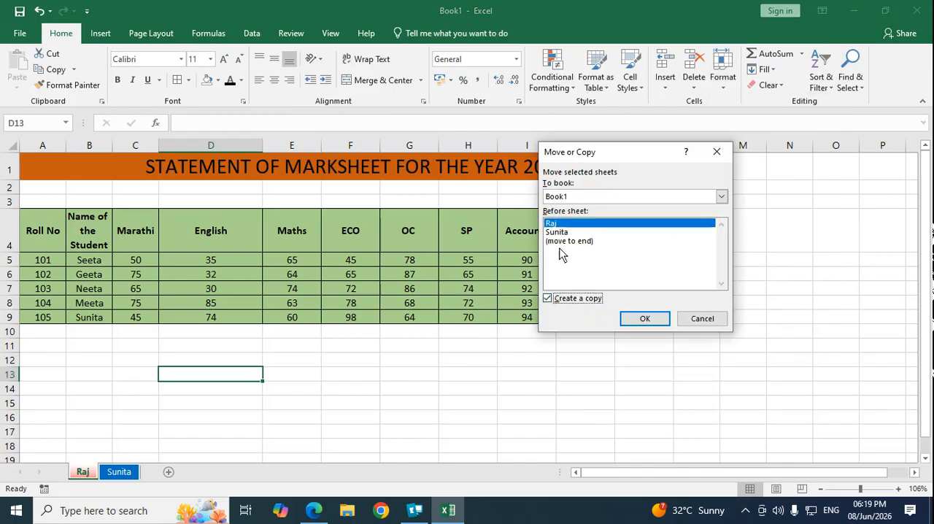
pyautogui.click(558, 232)
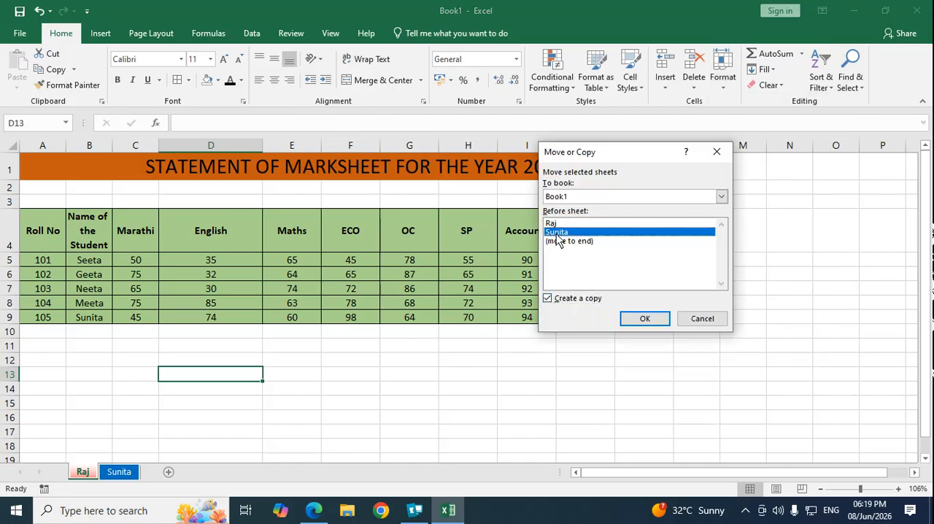
pyautogui.click(646, 319)
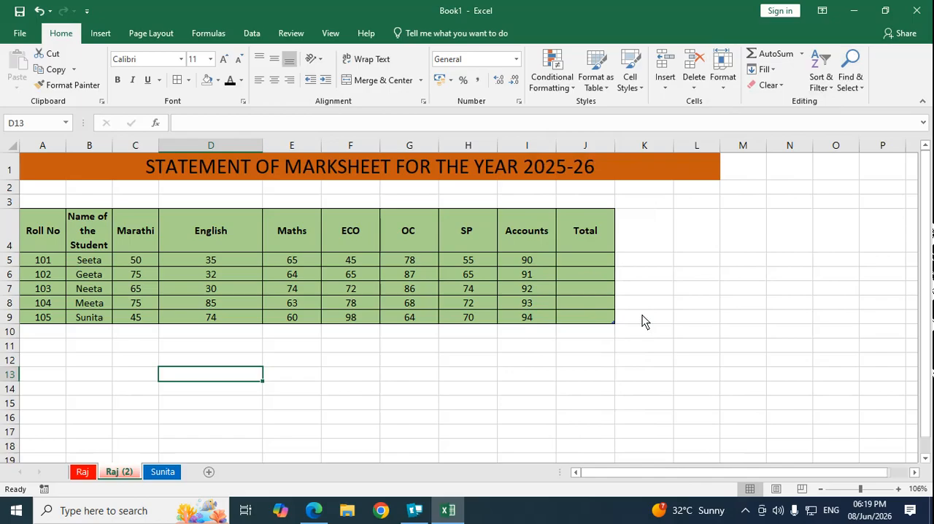
pyautogui.click(344, 408)
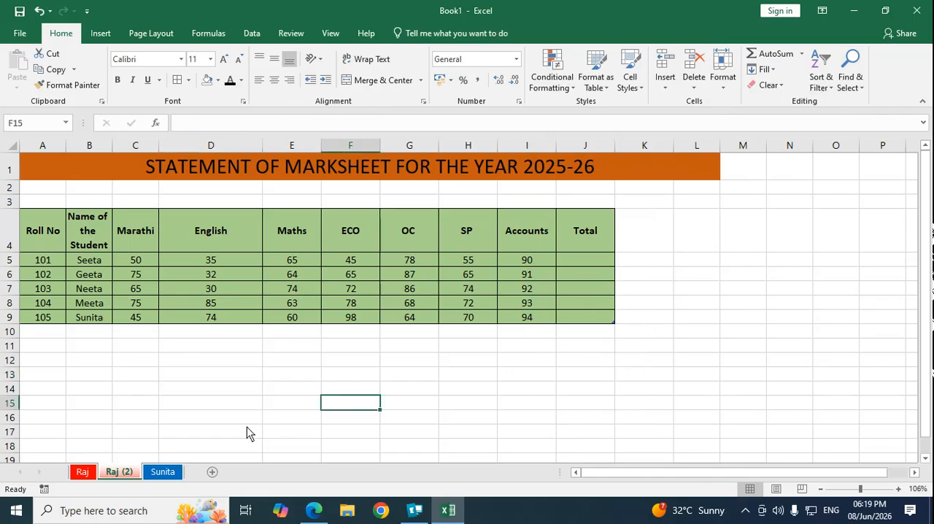
pyautogui.click(83, 473)
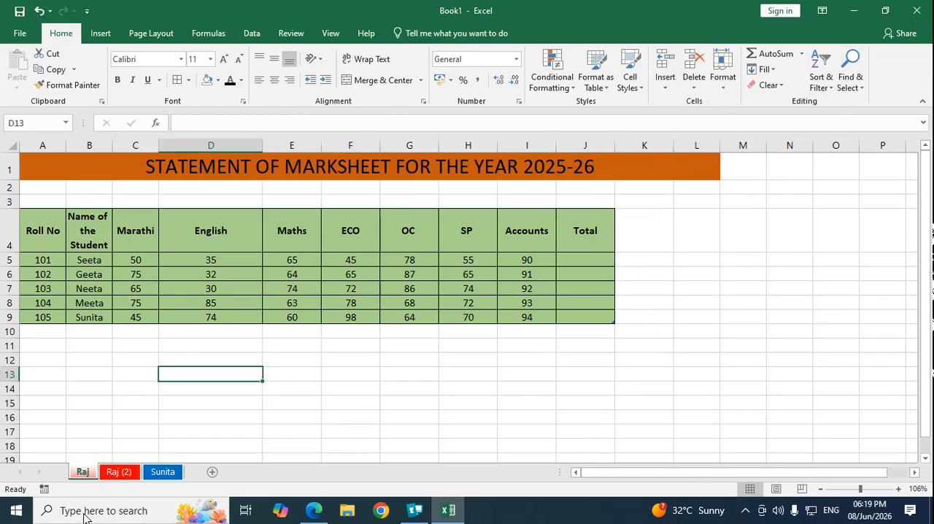
pyautogui.click(166, 473)
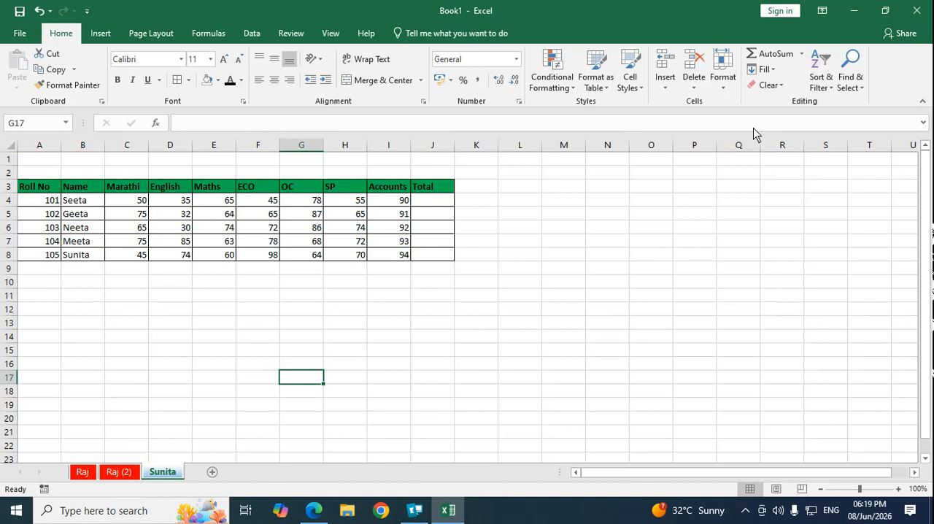
# Step: Create a copy of the blue-tabbed sheet within Book1, placed directly before the original blue-tabbed sheet
pyautogui.click(723, 82)
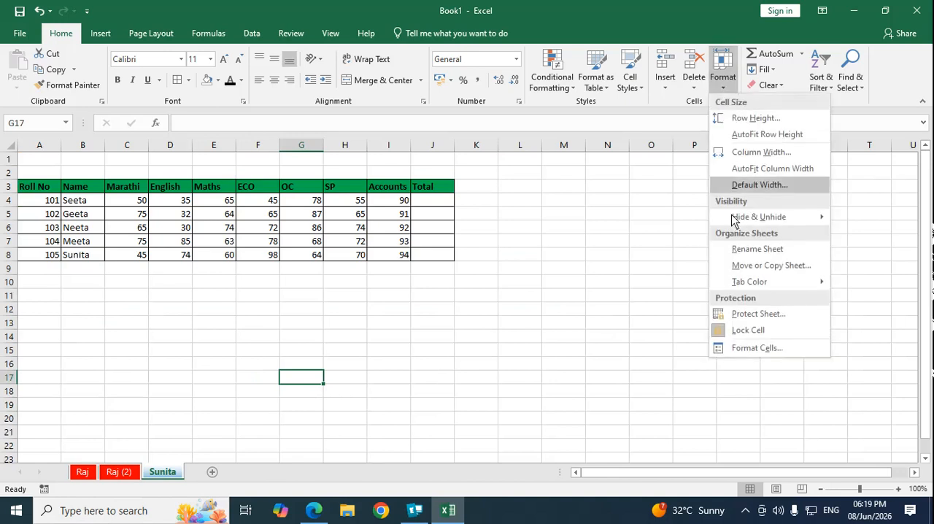
pyautogui.click(752, 267)
pyautogui.click(548, 299)
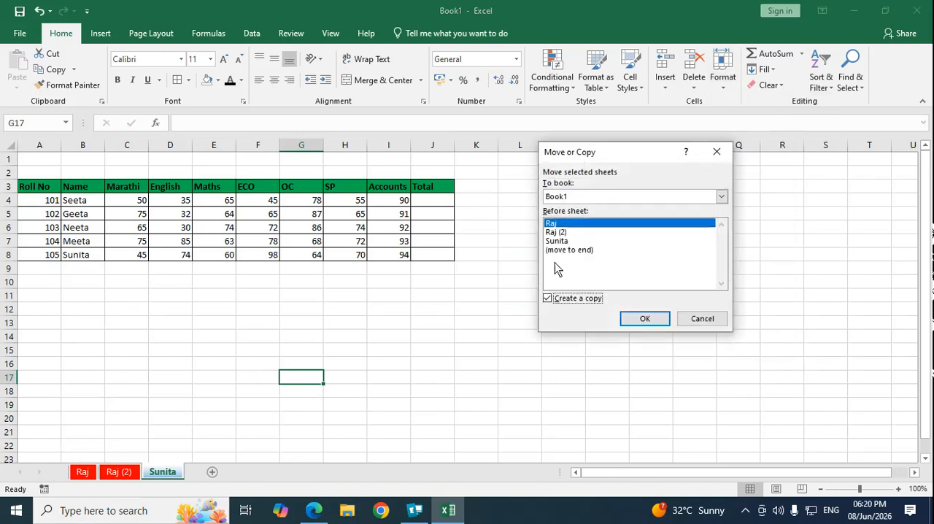
pyautogui.click(556, 243)
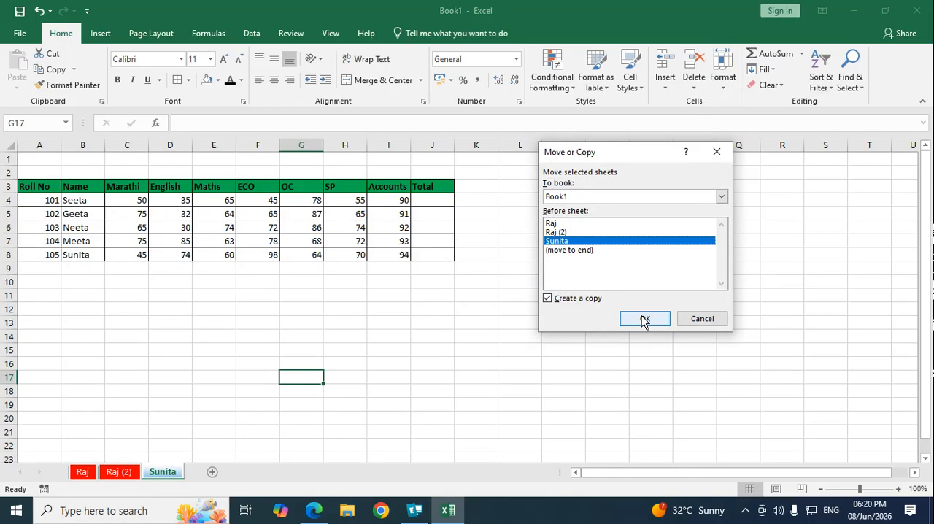
pyautogui.click(645, 319)
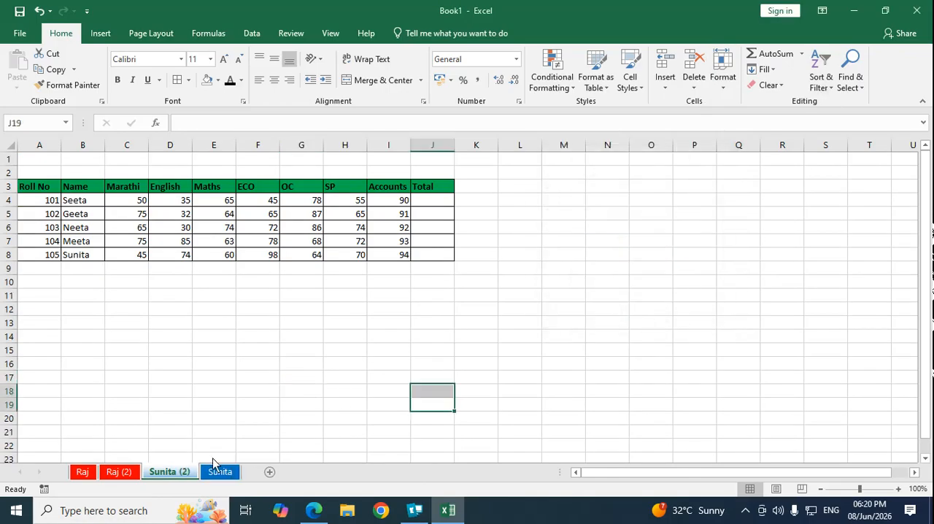
# Step: Delete the copied red-tabbed marksheet, the second sheet in the workbook
pyautogui.click(128, 474)
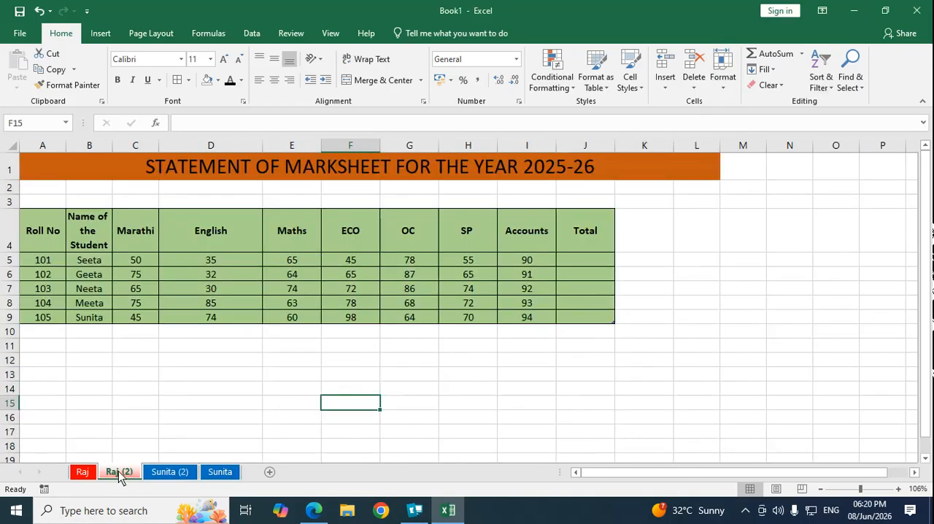
pyautogui.click(694, 86)
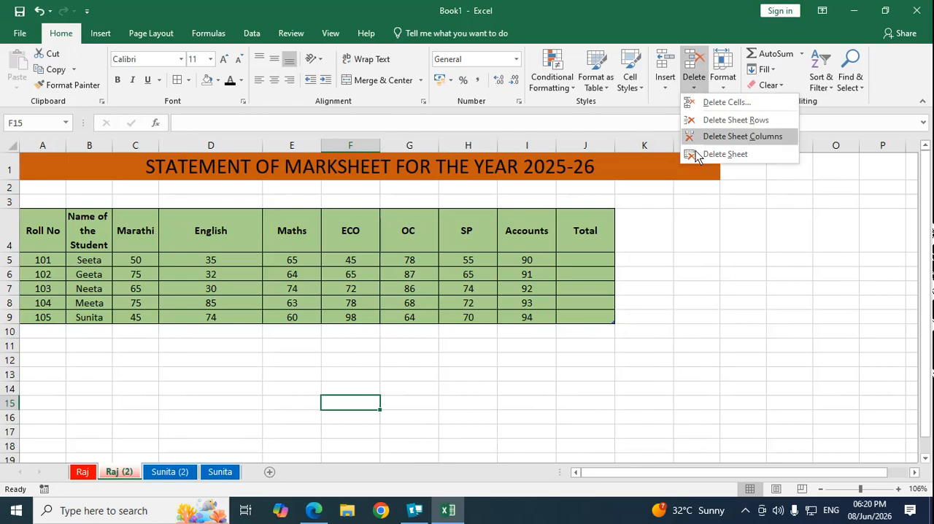
pyautogui.click(720, 155)
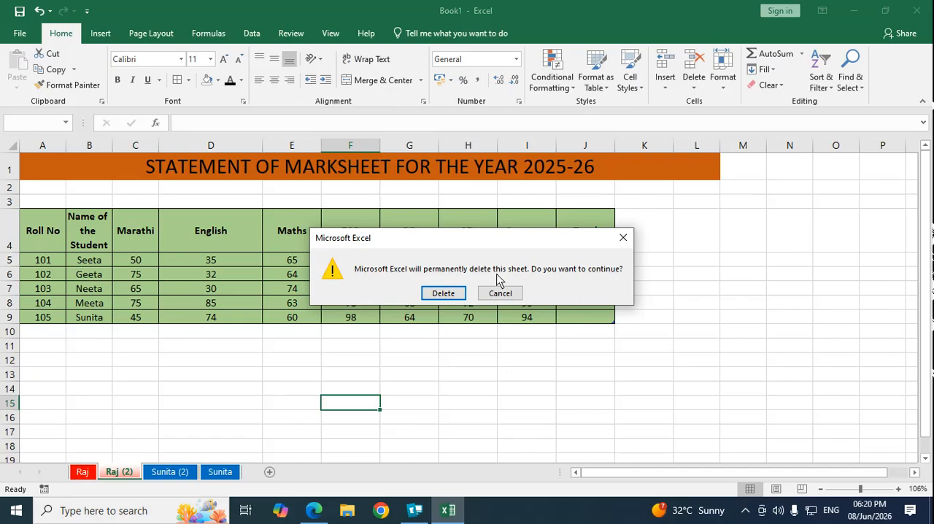
# Step: Confirm deletion of the copied red-tabbed marksheet and delete the copied blue-tabbed sheet as well
pyautogui.click(445, 295)
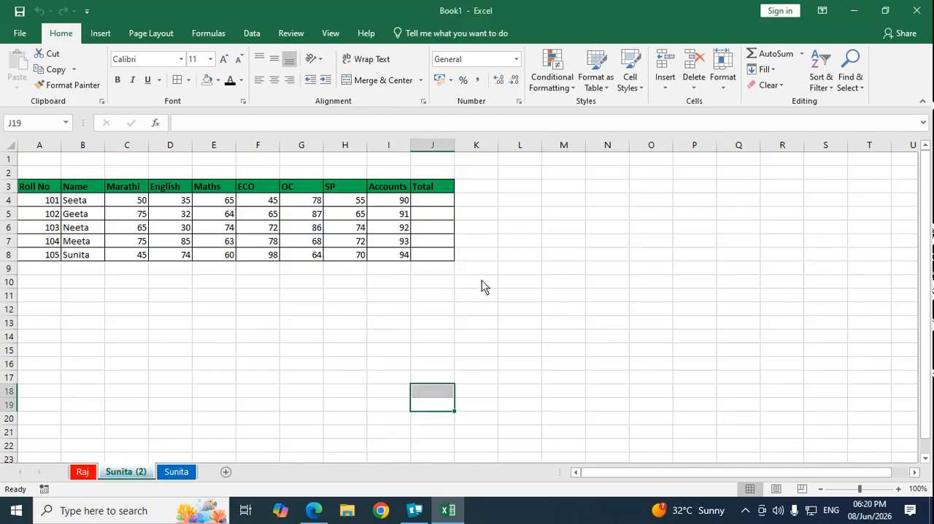
pyautogui.click(723, 79)
pyautogui.click(694, 80)
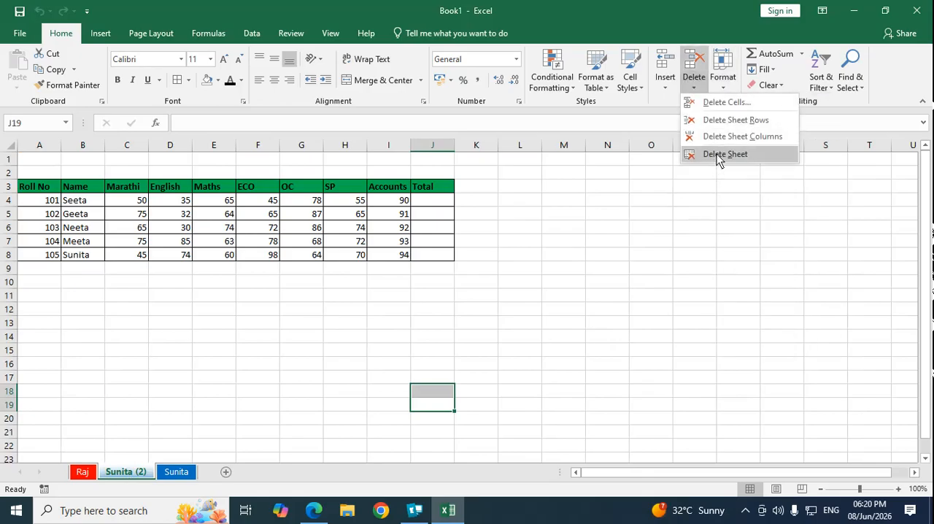
pyautogui.click(721, 156)
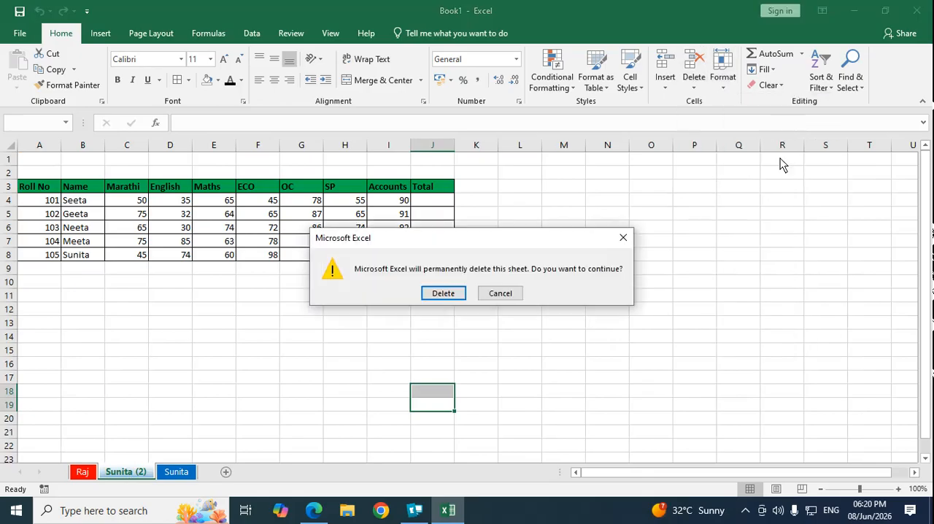
pyautogui.click(445, 295)
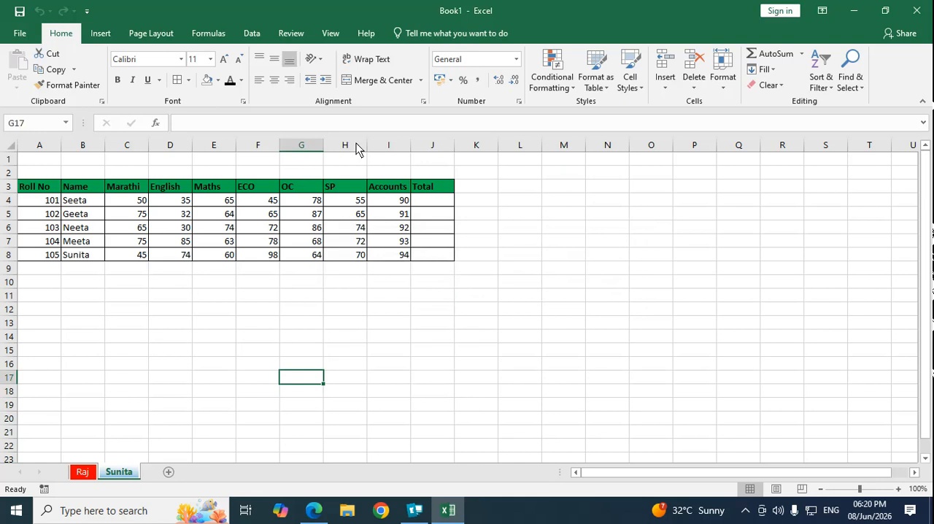
# Step: Switch to the red-tabbed marksheet and enter a sheet protection password, keeping the default permissions
pyautogui.click(82, 473)
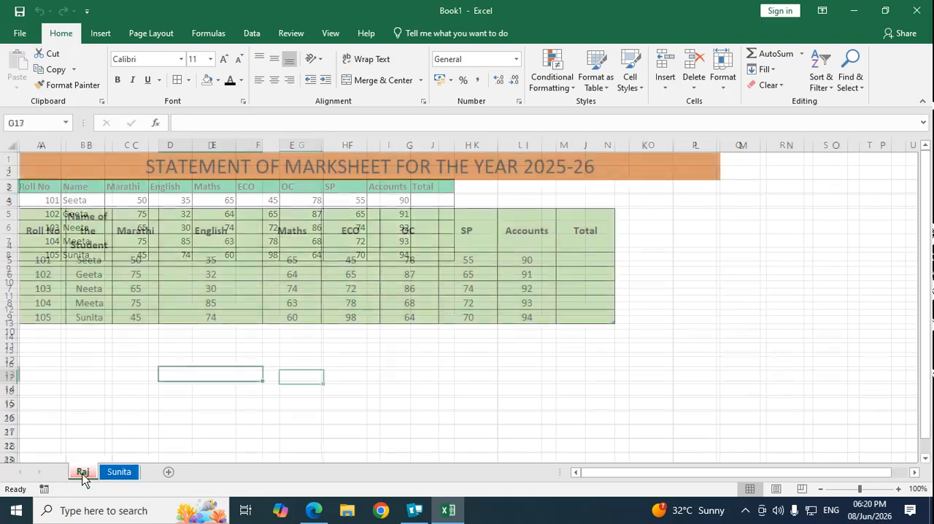
pyautogui.click(559, 382)
pyautogui.click(579, 261)
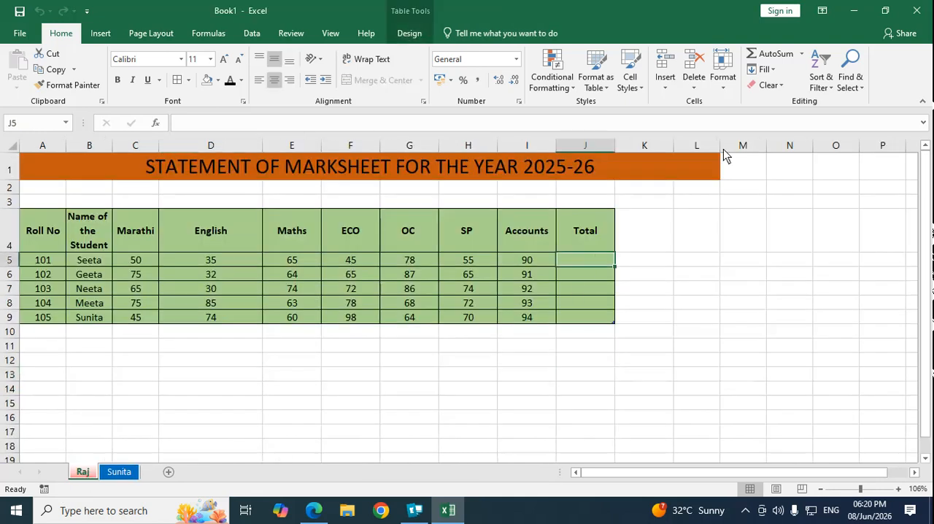
pyautogui.click(722, 76)
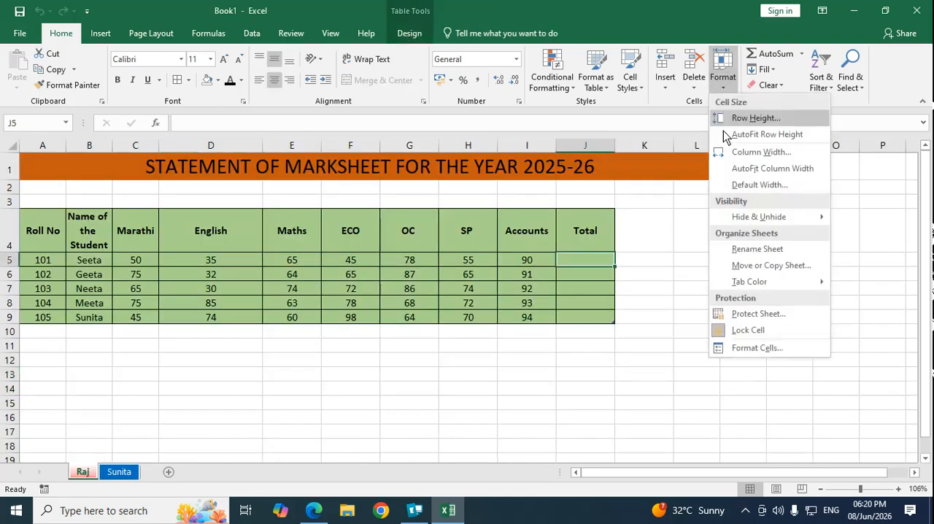
pyautogui.click(252, 406)
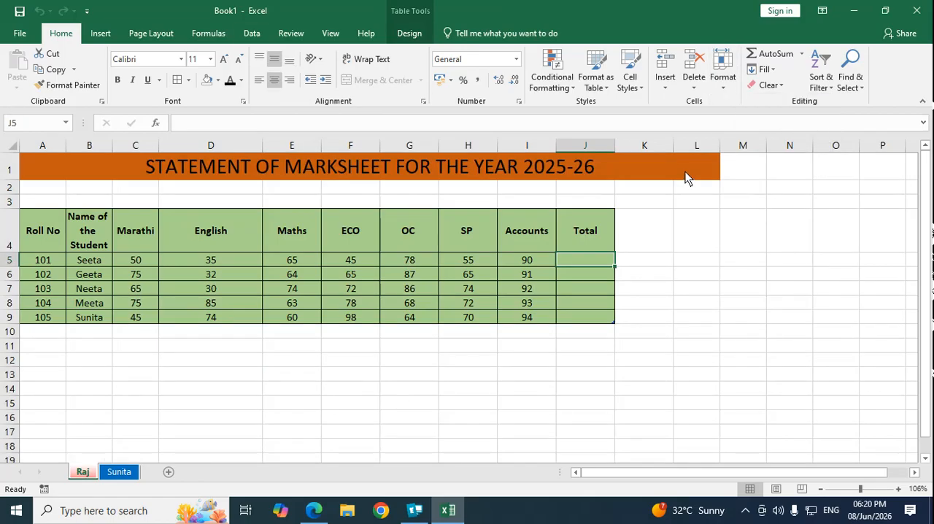
pyautogui.click(723, 81)
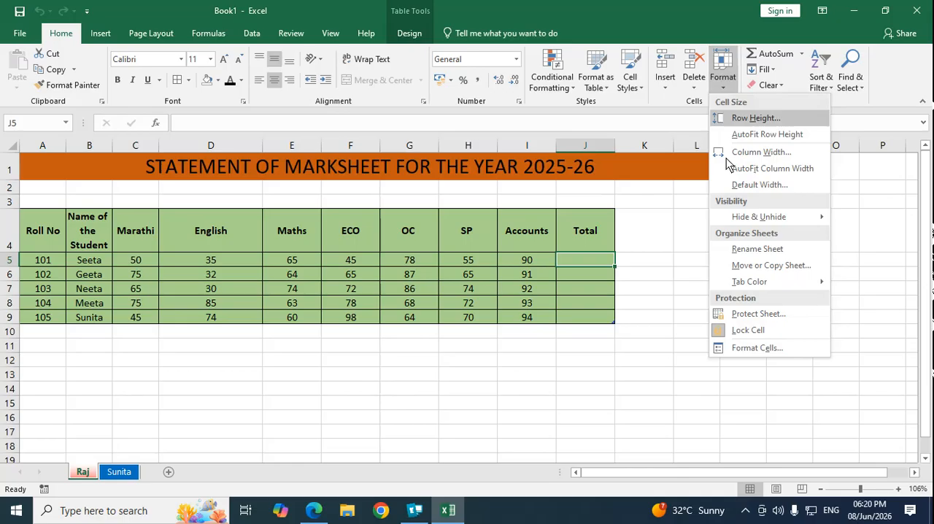
pyautogui.click(756, 322)
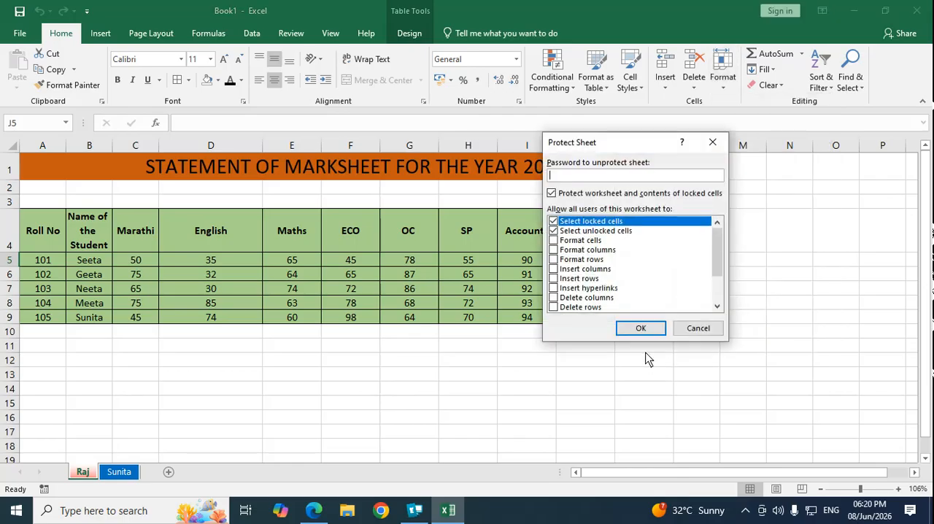
pyautogui.write('1')
pyautogui.click(640, 329)
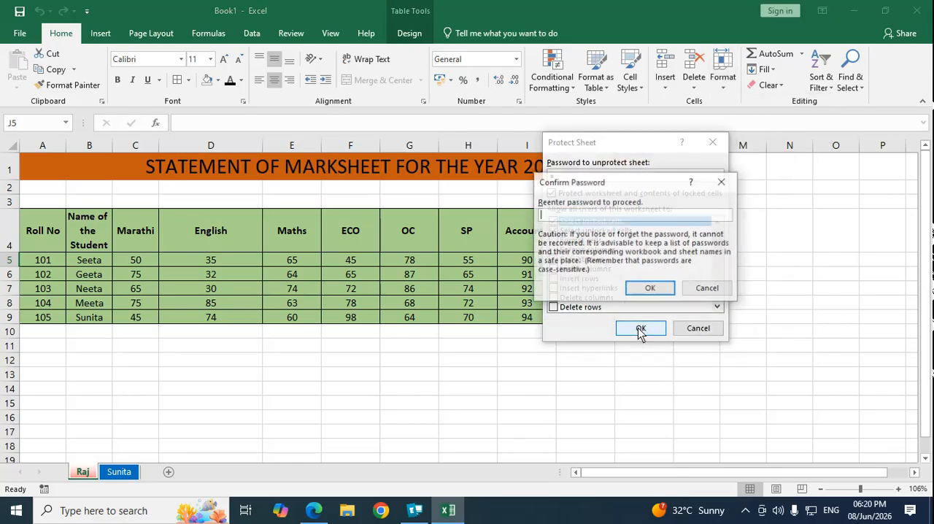
# Step: Re-enter the password to confirm protection of the red-tabbed marksheet
pyautogui.write('123')
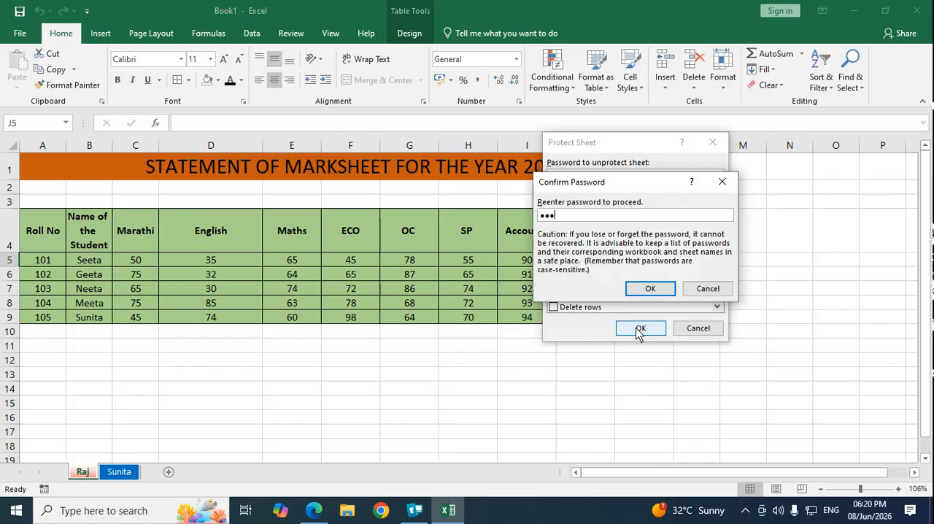
pyautogui.click(649, 290)
pyautogui.click(471, 292)
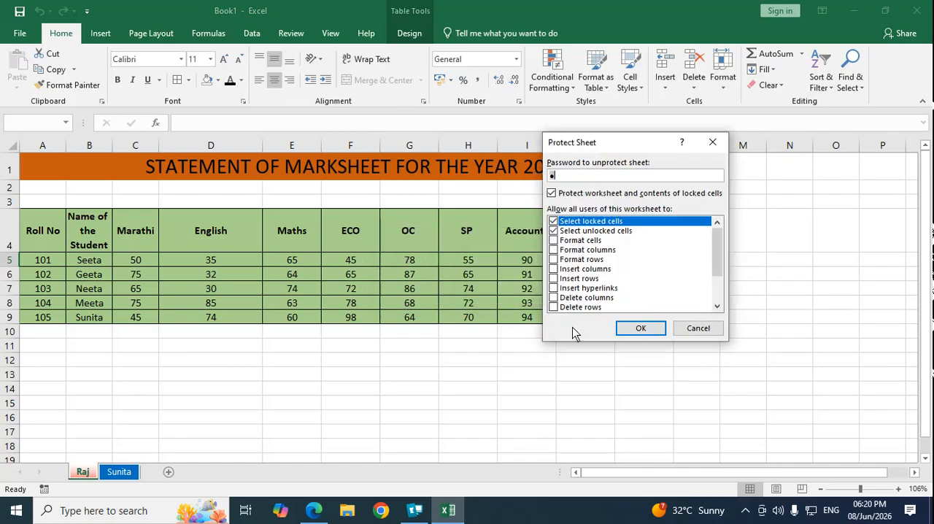
pyautogui.click(641, 328)
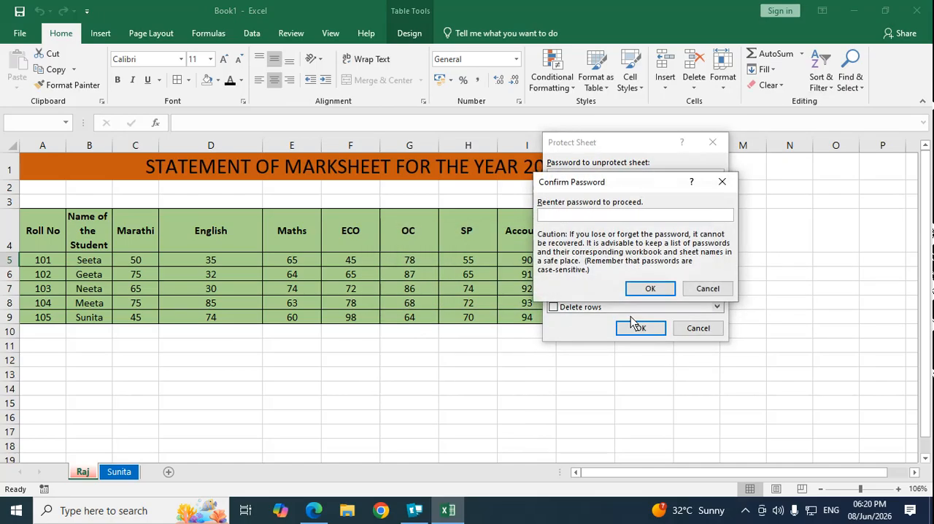
pyautogui.write('1')
pyautogui.click(650, 289)
pyautogui.click(384, 385)
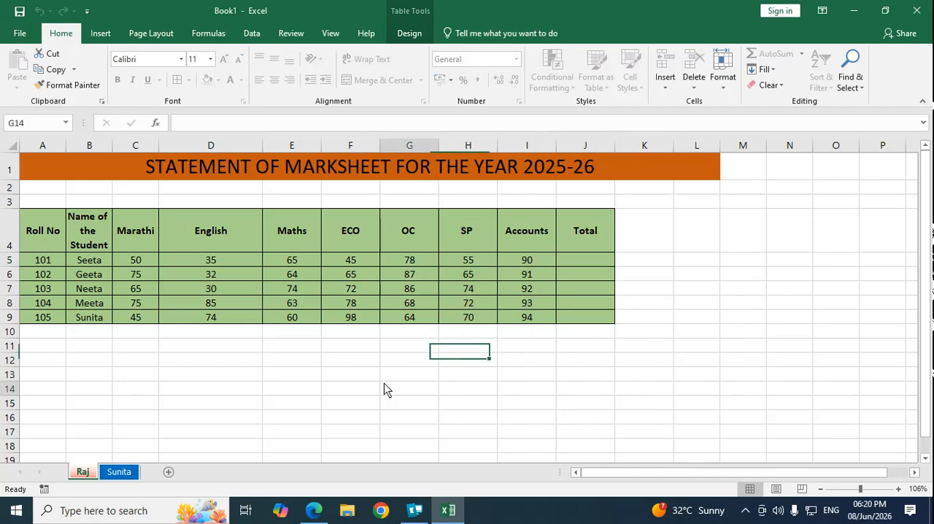
# Step: Save the workbook in the Documents folder as "batch 5 to 6 Excel Lecture"
pyautogui.click(18, 33)
pyautogui.click(22, 144)
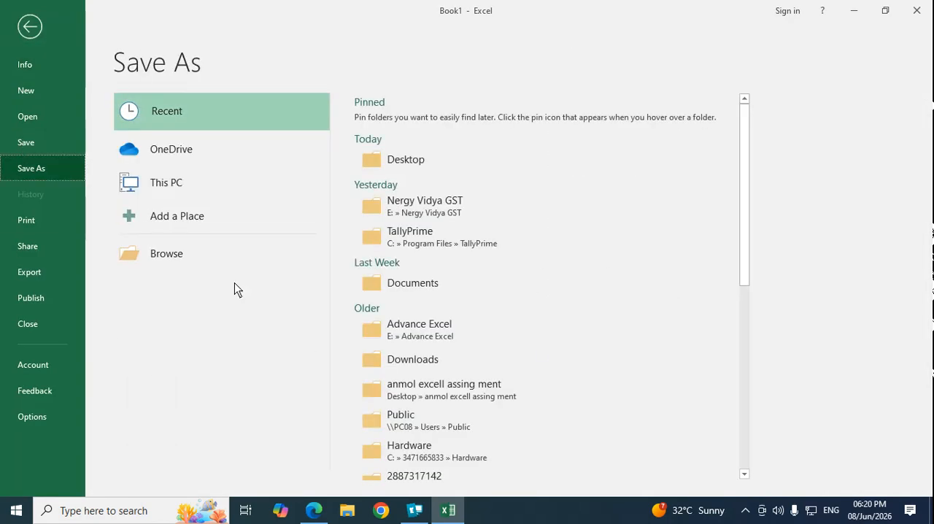
pyautogui.click(165, 257)
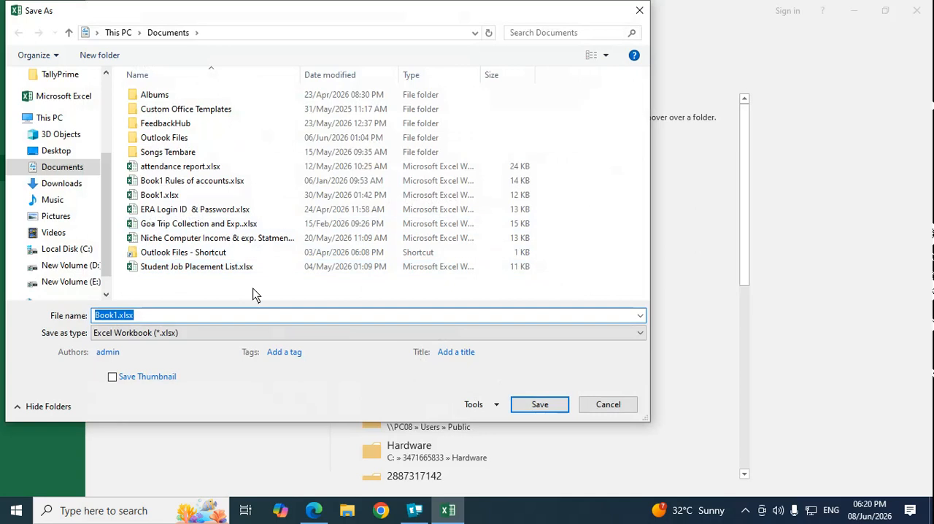
pyautogui.write('batch 5 to 6 Excel')
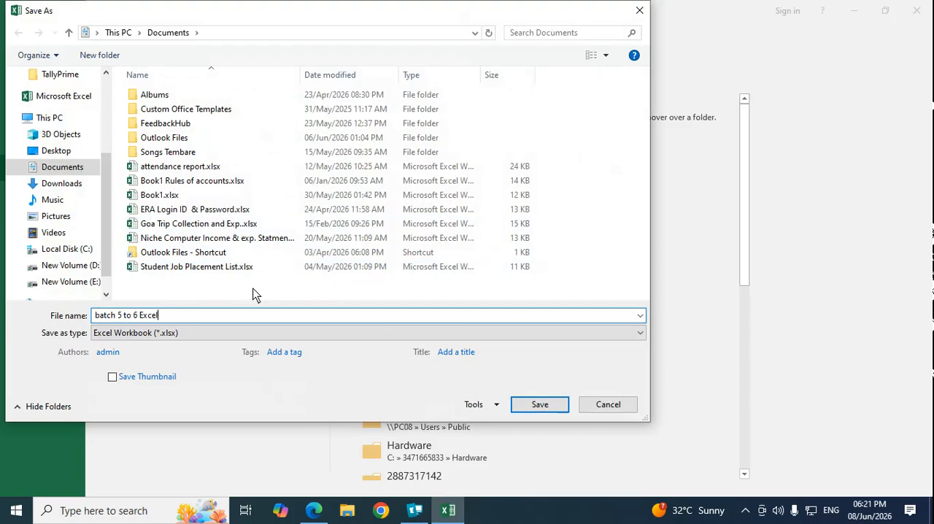
pyautogui.write('Lectu')
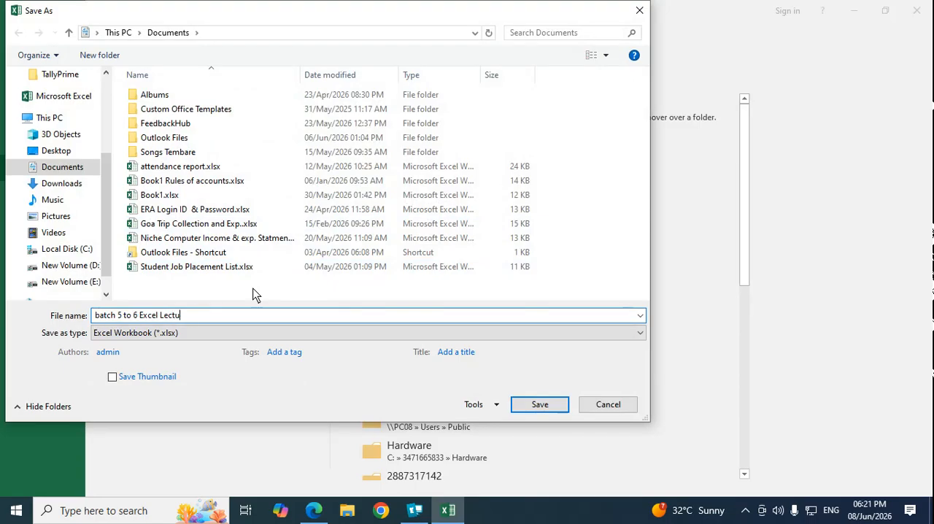
pyautogui.write('re')
pyautogui.click(531, 406)
pyautogui.click(197, 388)
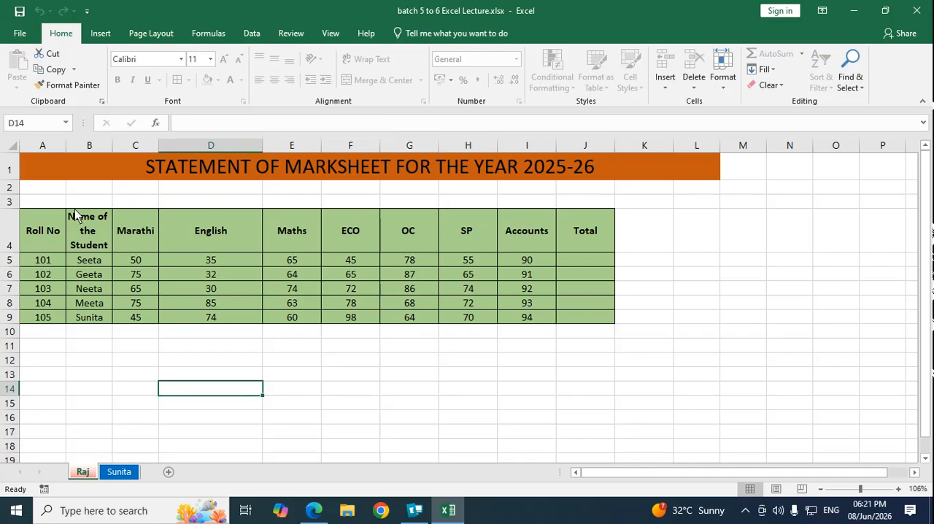
# Step: Close the workbook and reopen batch 5 to 6 Excel Lecture.xlsx from the recent workbooks
pyautogui.click(18, 38)
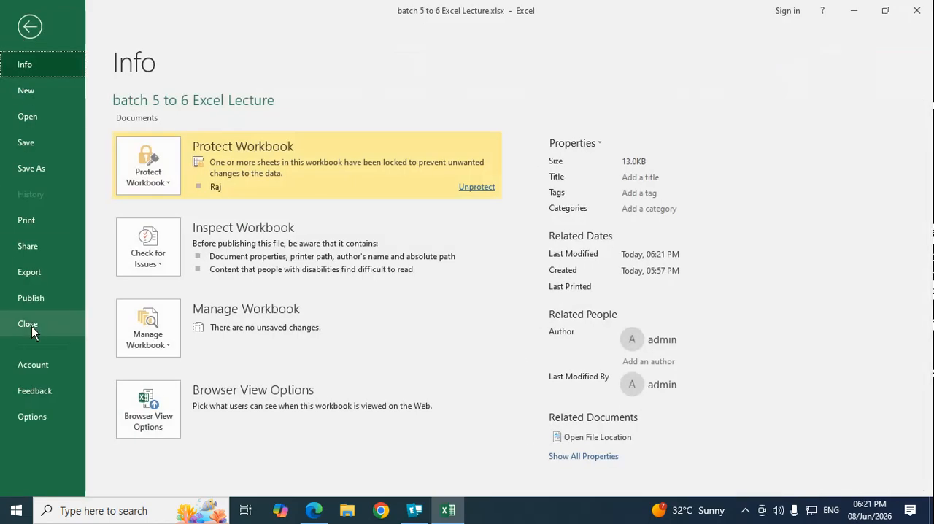
pyautogui.click(29, 325)
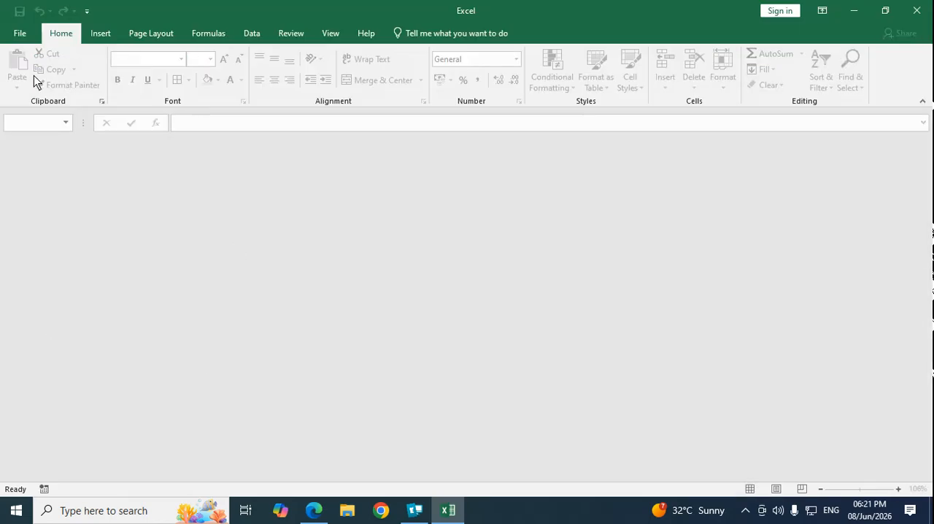
pyautogui.click(21, 34)
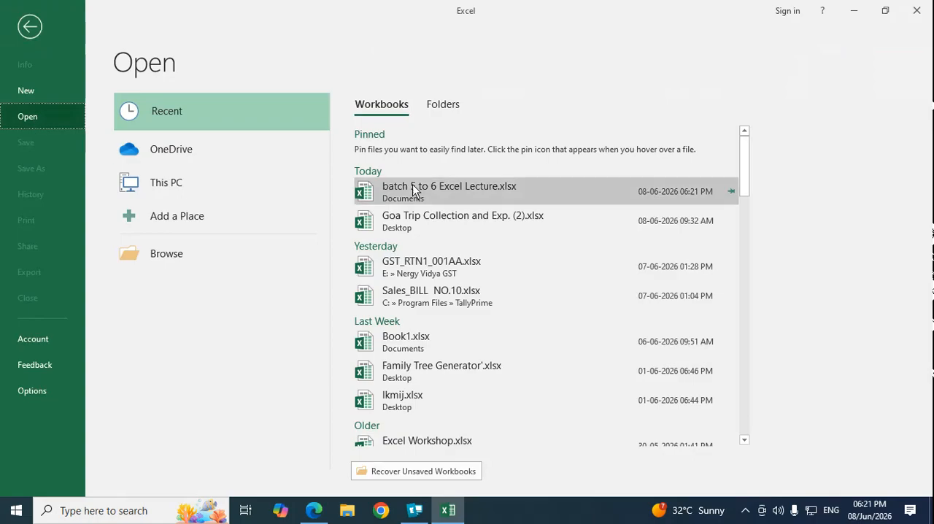
pyautogui.click(434, 192)
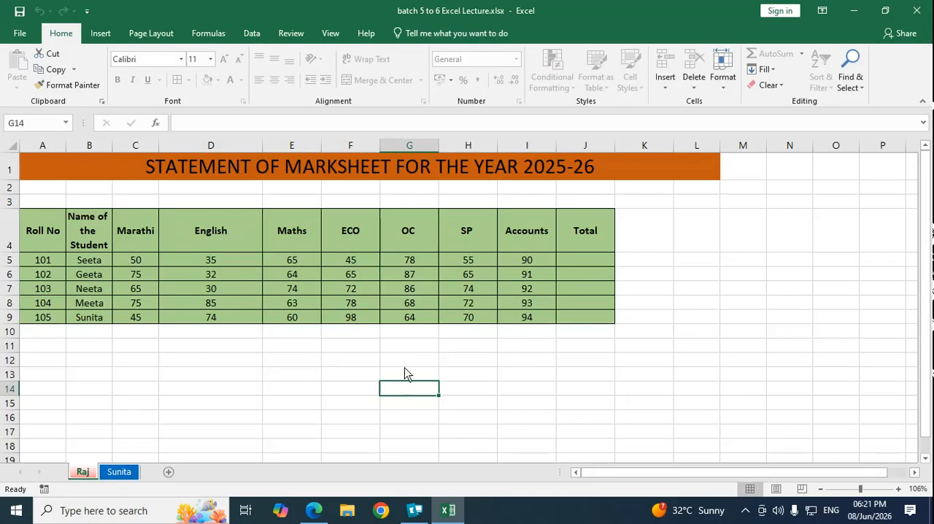
# Step: With the blue-tabbed sheet active, unprotect the red-tabbed marksheet using its sheet password
pyautogui.click(114, 472)
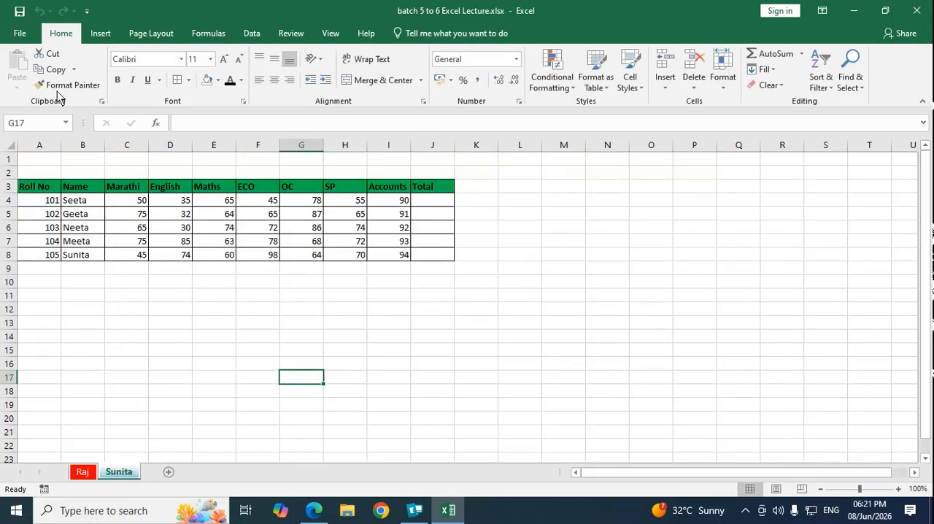
pyautogui.click(22, 34)
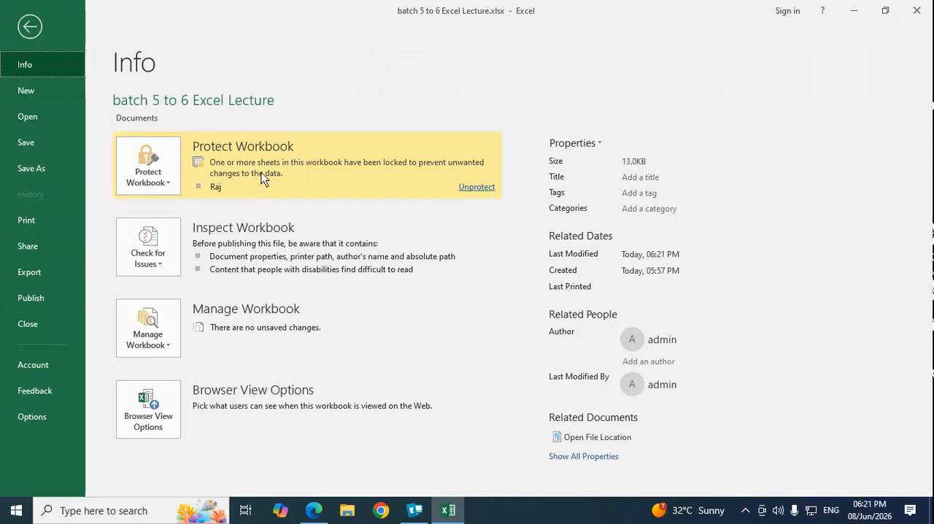
pyautogui.click(485, 188)
pyautogui.write('1')
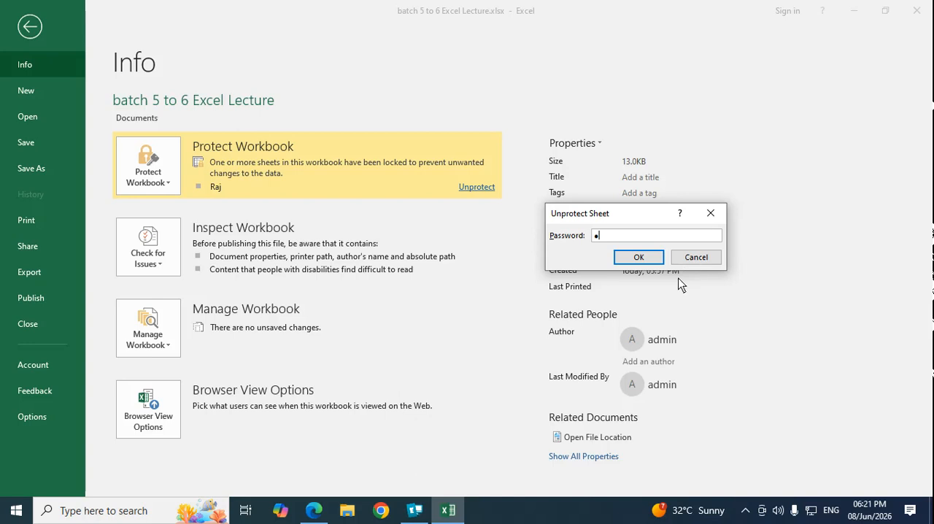
pyautogui.click(637, 258)
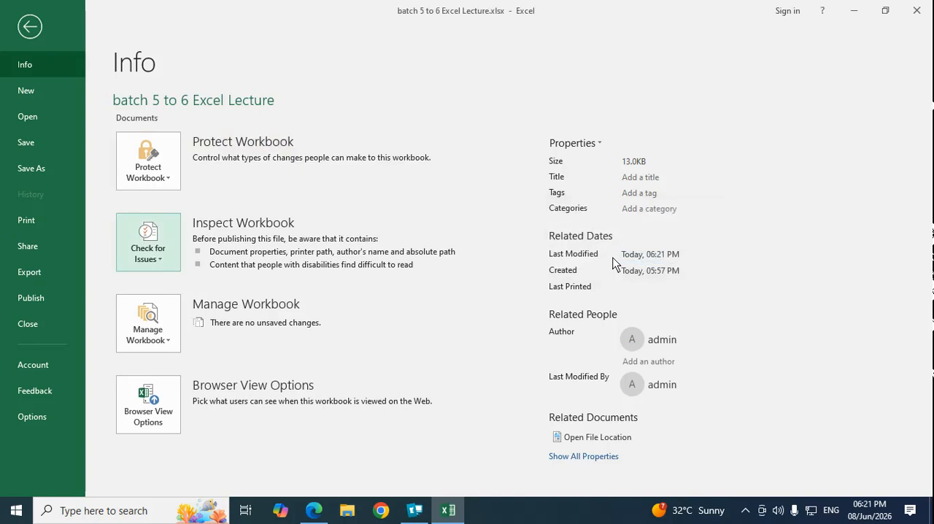
pyautogui.click(29, 27)
pyautogui.click(403, 326)
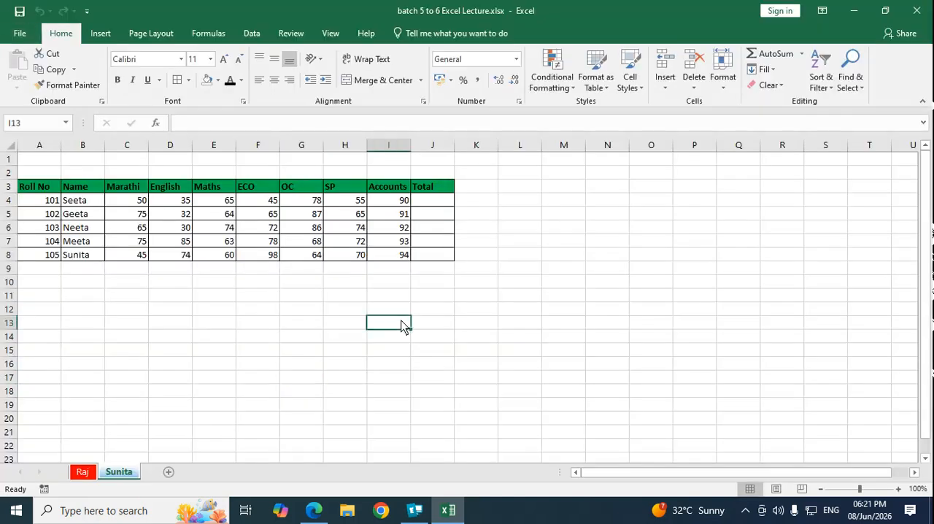
# Step: Protect the blue-tabbed sheet with a confirmed password, keeping the default permissions
pyautogui.click(723, 87)
pyautogui.click(759, 313)
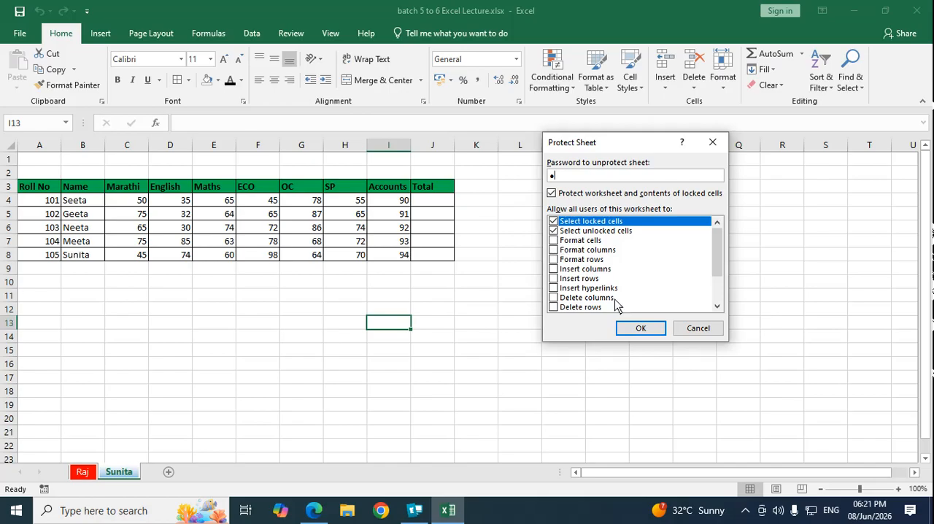
pyautogui.click(640, 330)
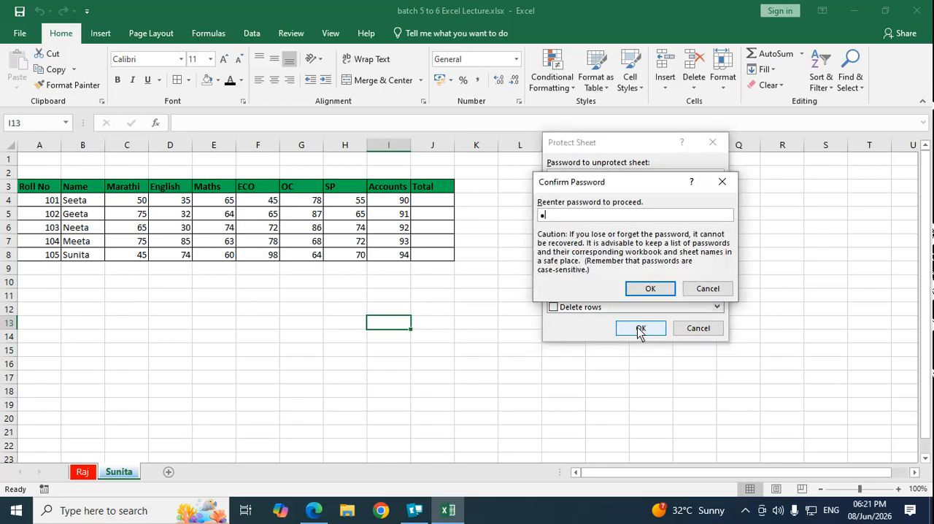
pyautogui.click(650, 289)
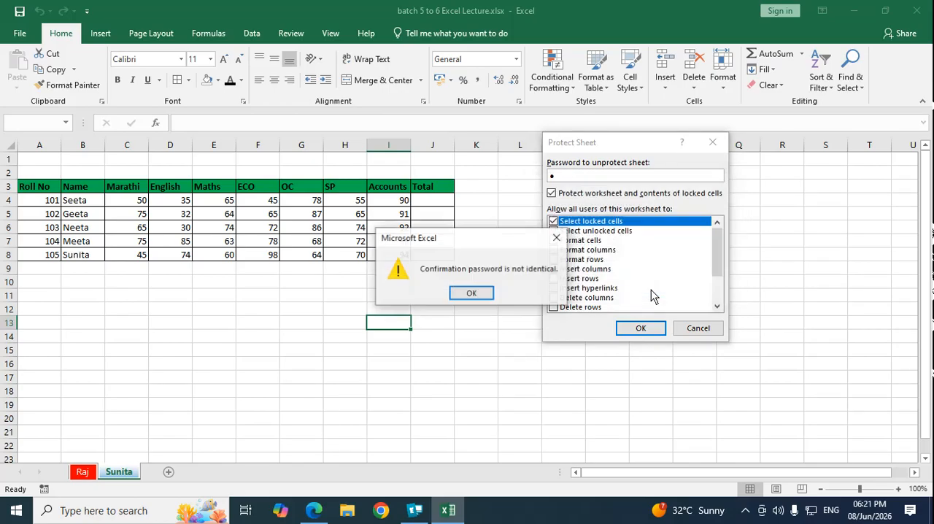
pyautogui.click(490, 293)
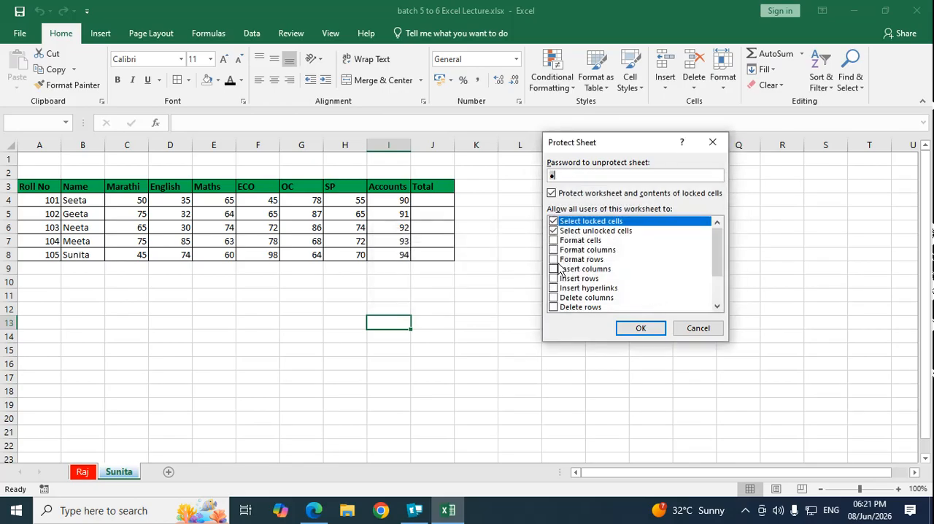
pyautogui.click(636, 328)
pyautogui.click(650, 289)
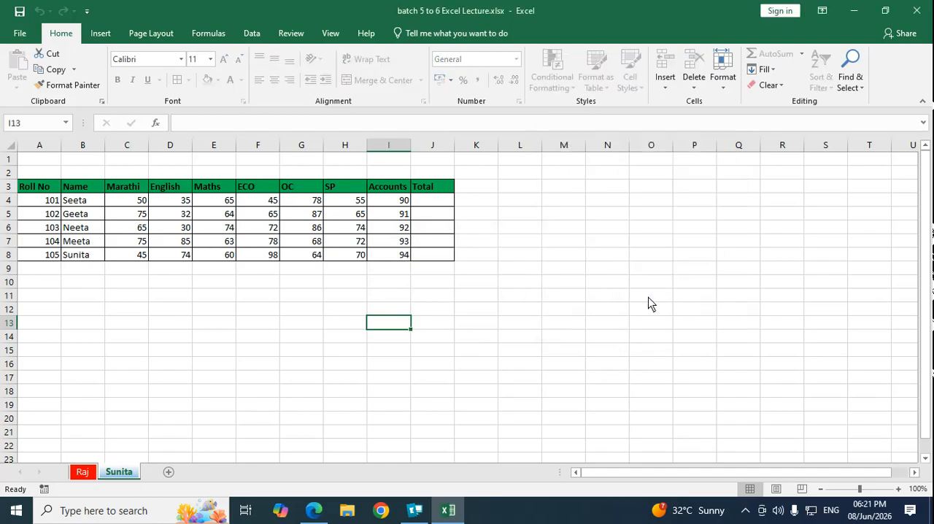
pyautogui.click(286, 381)
pyautogui.click(93, 296)
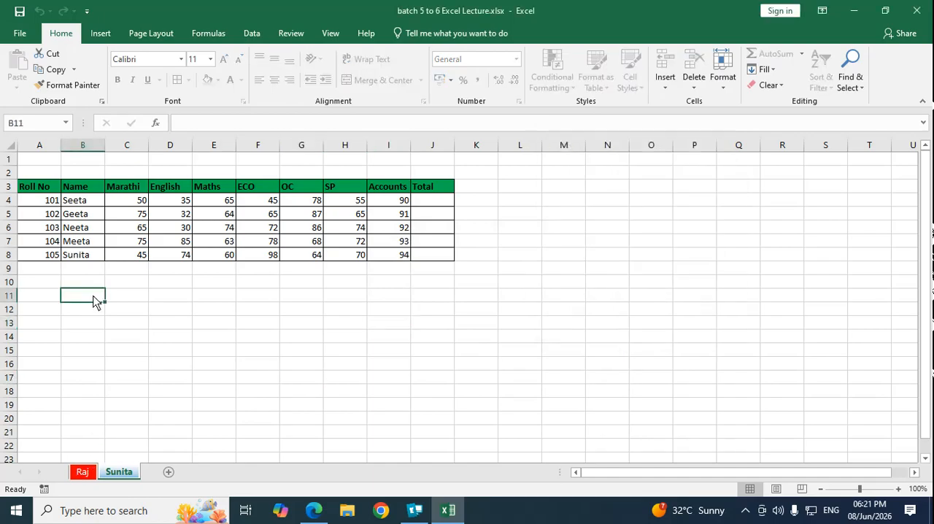
# Step: Try repeatedly to edit cell B11 on the protected blue-tabbed sheet, dismissing each warning
pyautogui.doubleClick(94, 297)
pyautogui.press('Return')
pyautogui.doubleClick(93, 300)
pyautogui.press('Return')
pyautogui.doubleClick(93, 300)
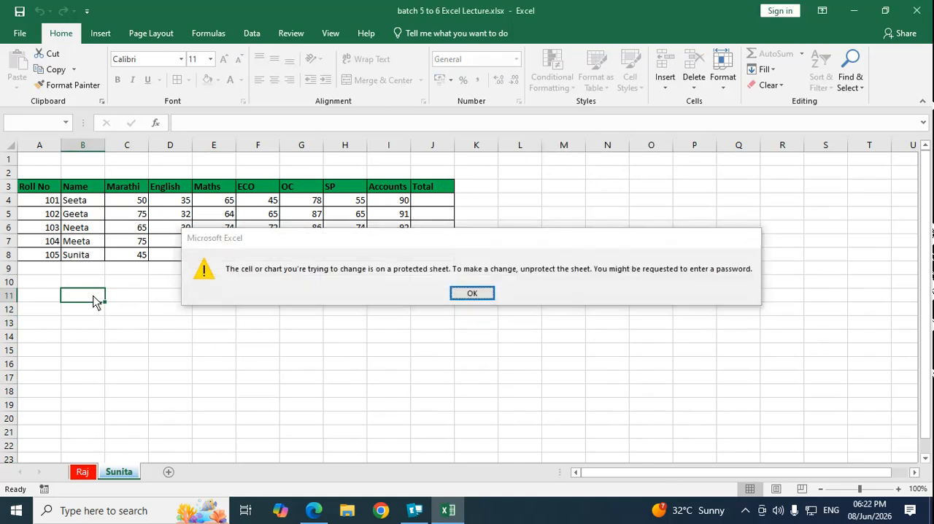
pyautogui.press('Return')
pyautogui.doubleClick(94, 300)
pyautogui.press('Return')
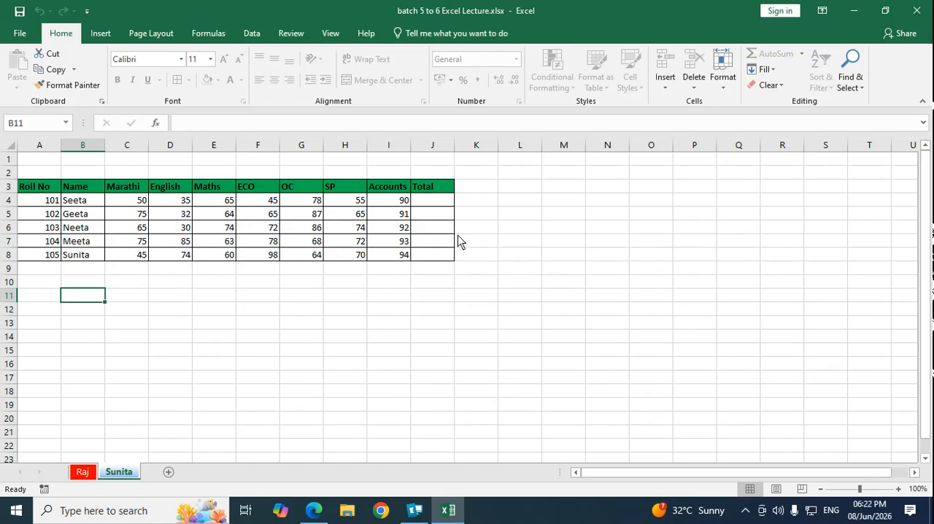
# Step: Check which cell and sheet insert, delete and format commands are available on the protected sheet, including renaming it
pyautogui.click(602, 217)
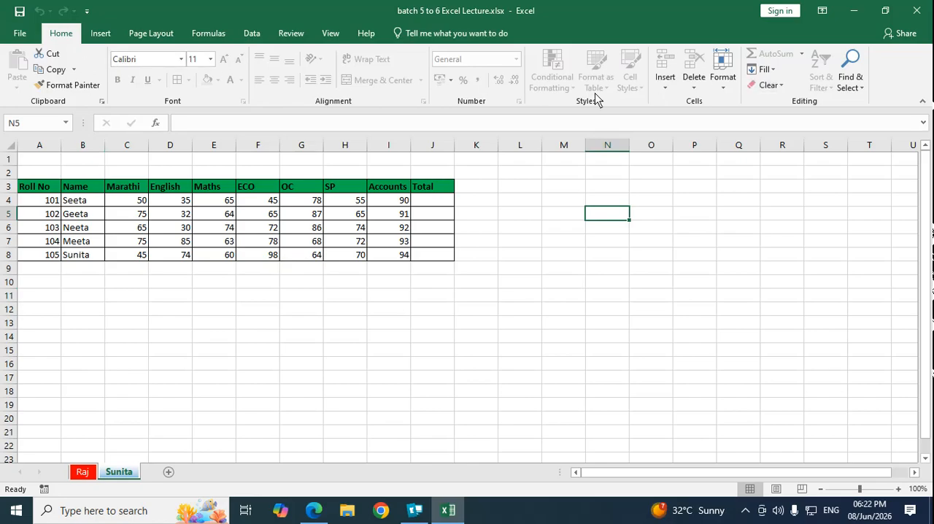
pyautogui.click(722, 86)
pyautogui.click(689, 86)
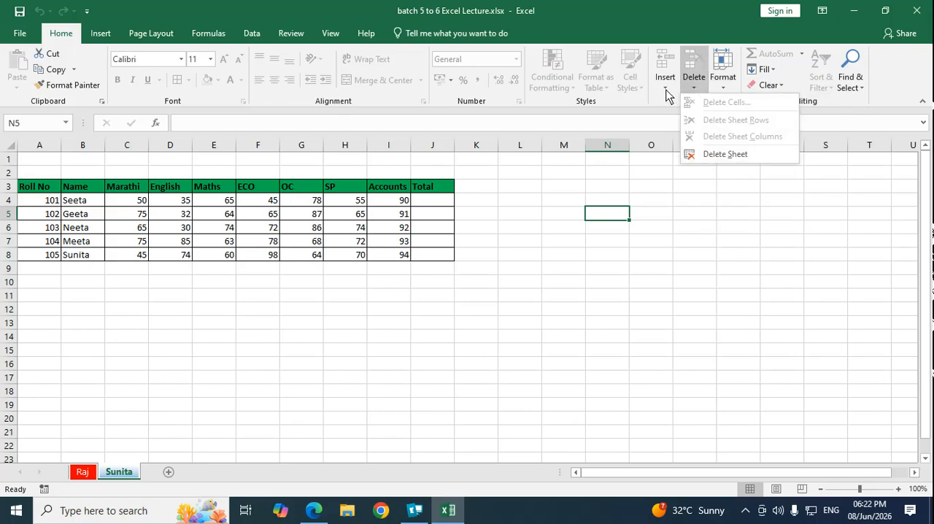
pyautogui.click(666, 89)
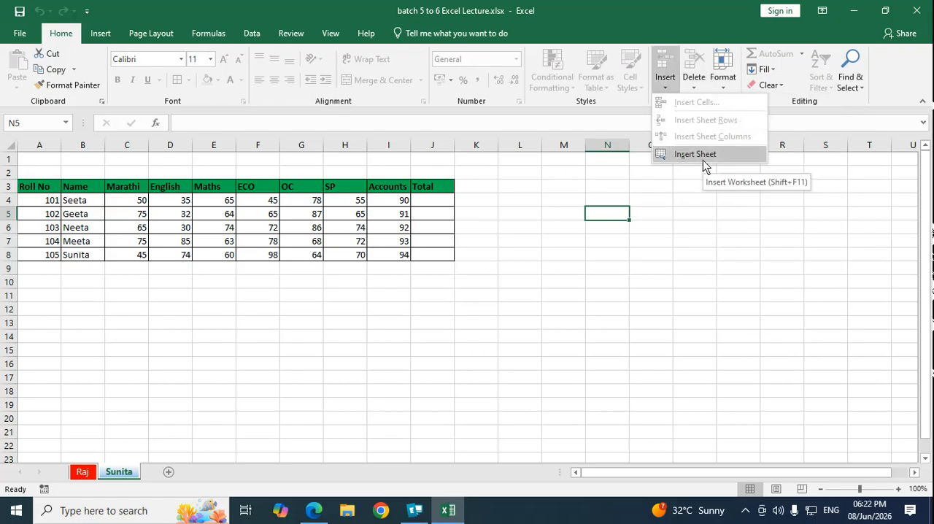
pyautogui.click(697, 187)
pyautogui.click(721, 91)
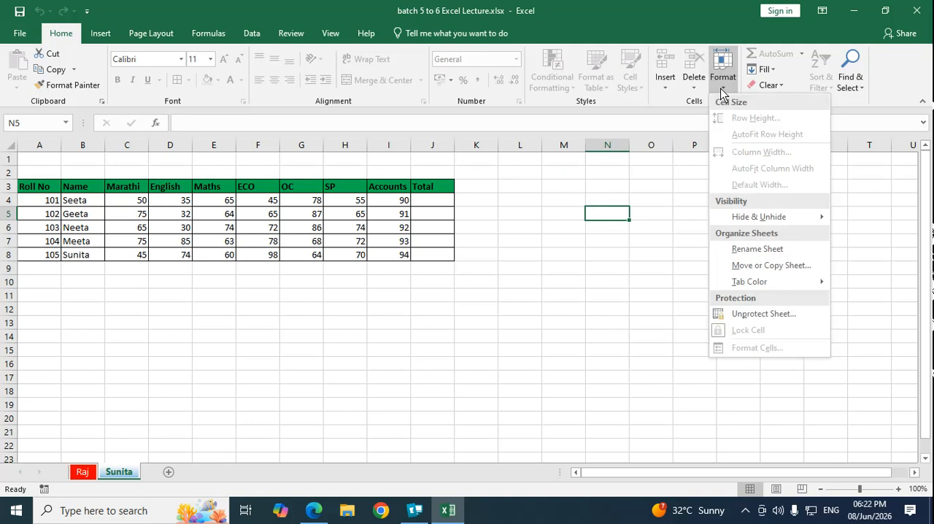
pyautogui.click(758, 249)
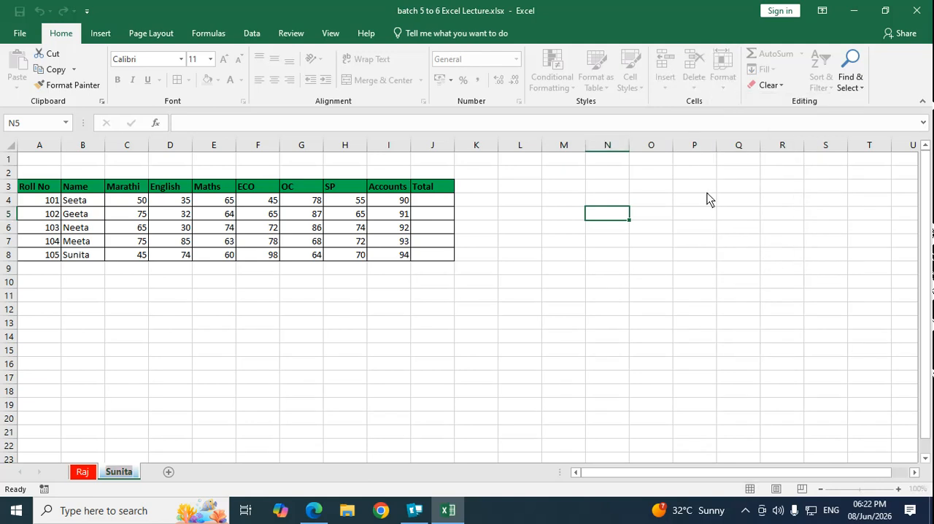
pyautogui.press('Return')
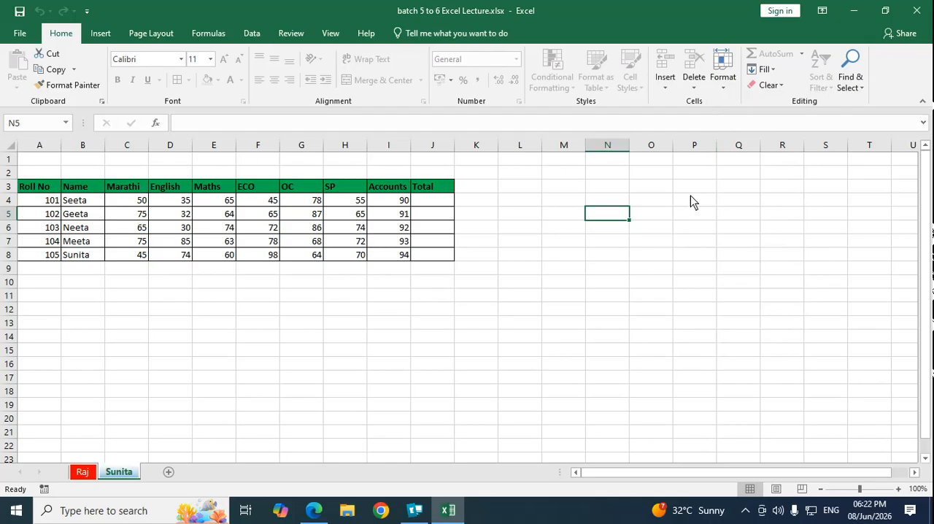
# Step: Unprotect the blue-tabbed sheet using its sheet password
pyautogui.click(722, 79)
pyautogui.click(748, 314)
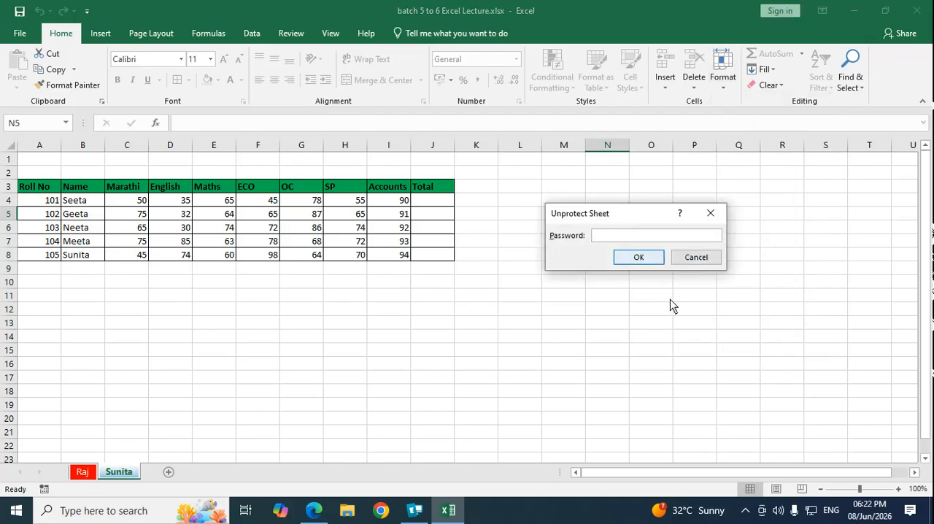
pyautogui.write('1')
pyautogui.click(638, 258)
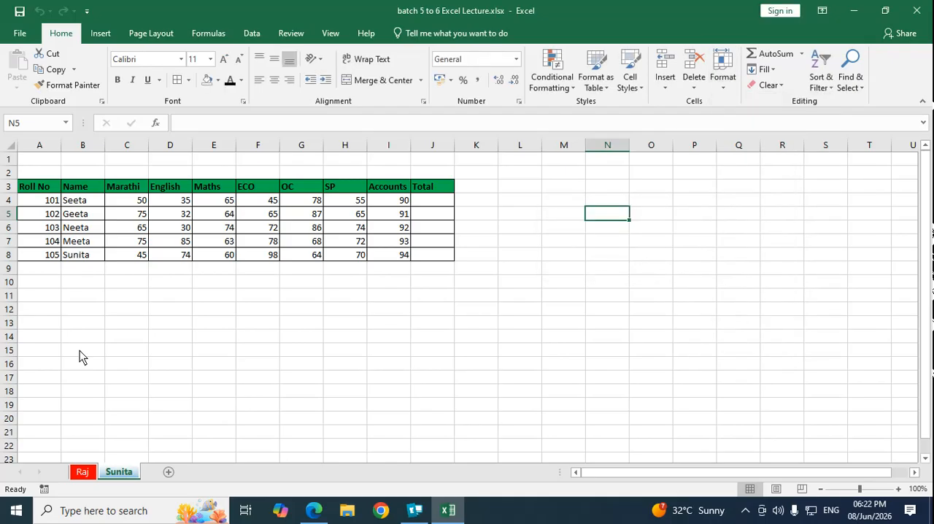
# Step: Enter the test text "jdgkjfkg" in cell B14 and "gkjkg" in cell B15
pyautogui.click(98, 334)
pyautogui.write('jdgkjfkg')
pyautogui.press('Return')
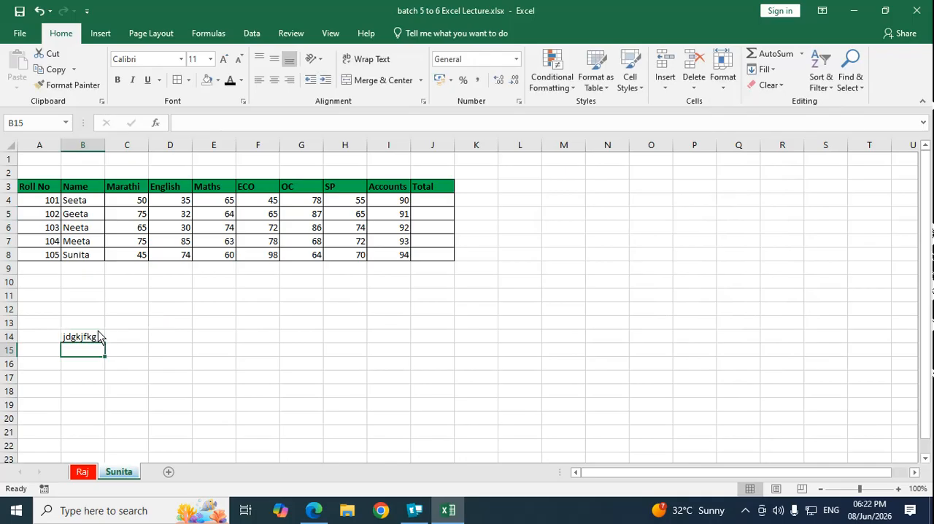
pyautogui.write('gkjkg')
pyautogui.press('Return')
pyautogui.press('Up')
# Step: Clear the test text from cells B14 and B15
pyautogui.press('Up')
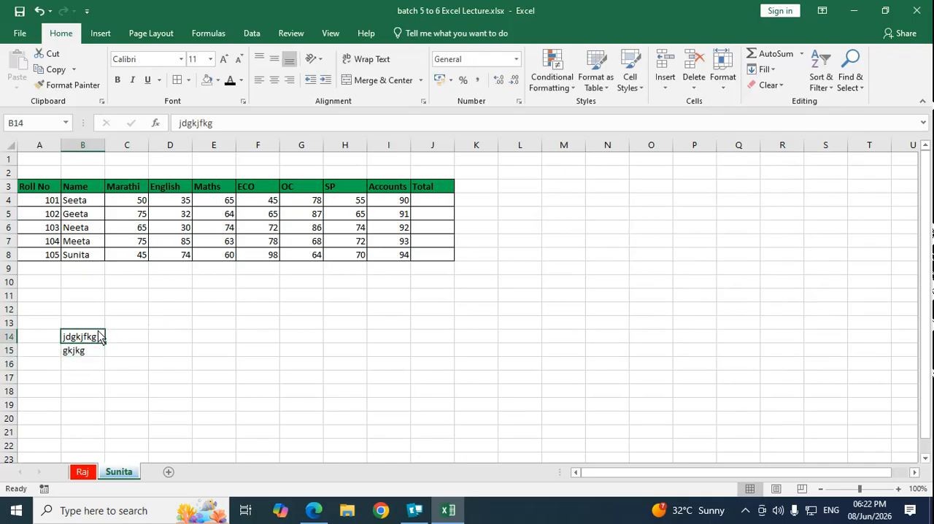
pyautogui.press('Down')
pyautogui.press('Up')
pyautogui.hotkey('shift', 'Down')
pyautogui.press('Delete')
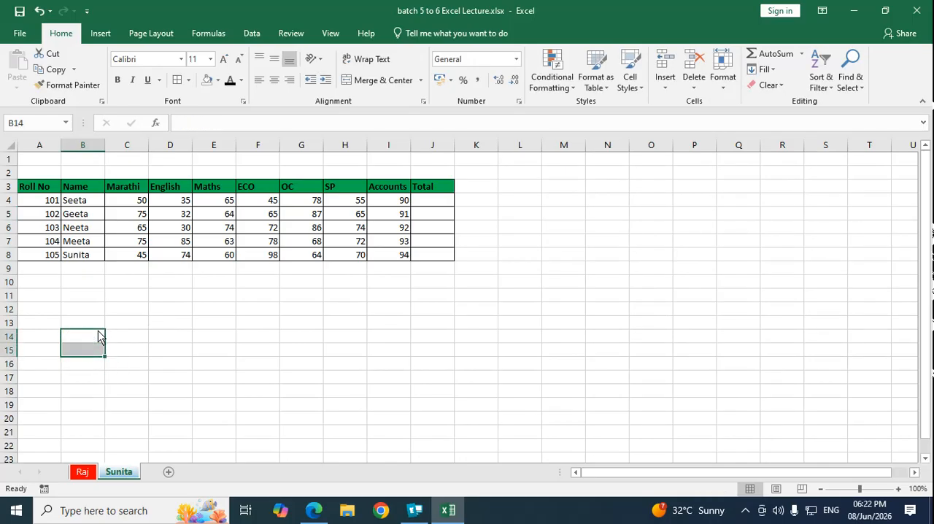
pyautogui.click(170, 295)
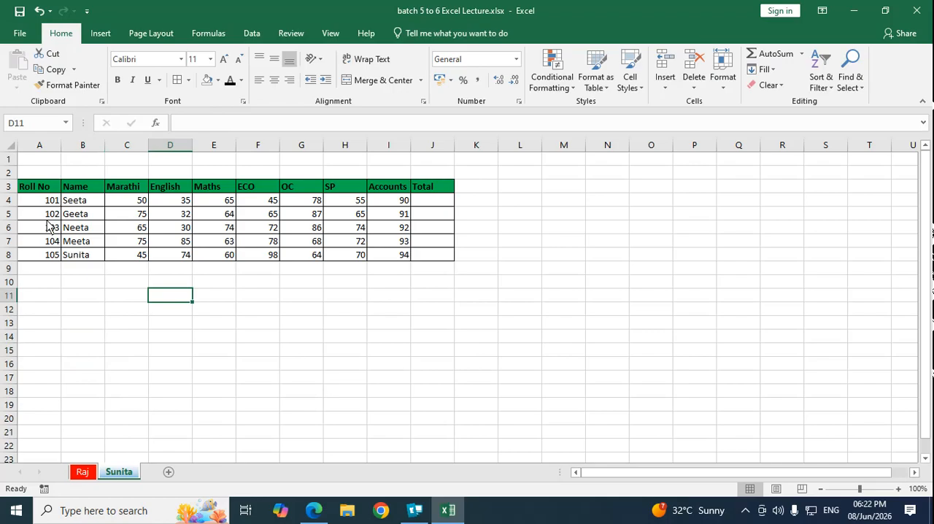
# Step: Start saving a copy of the workbook in Documents and enter a password to open and a password to modify in the general save options
pyautogui.click(20, 33)
pyautogui.click(27, 168)
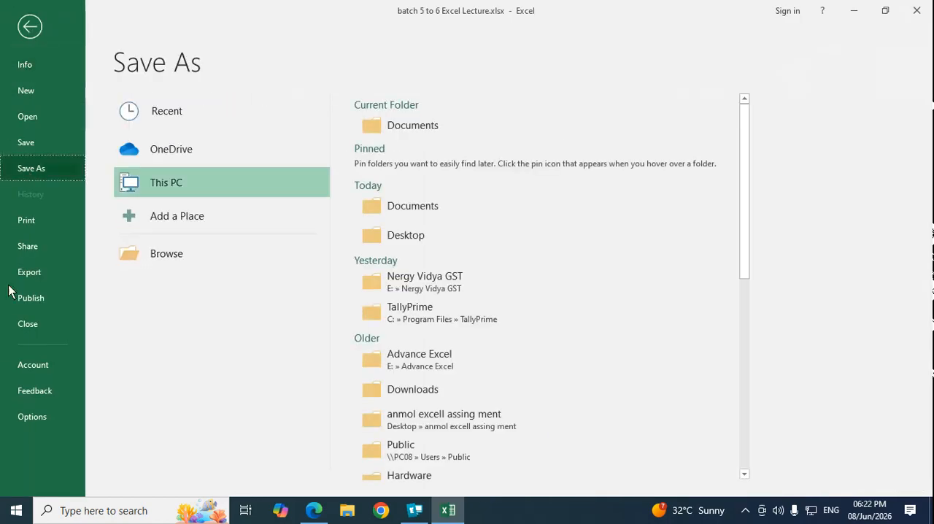
pyautogui.click(168, 254)
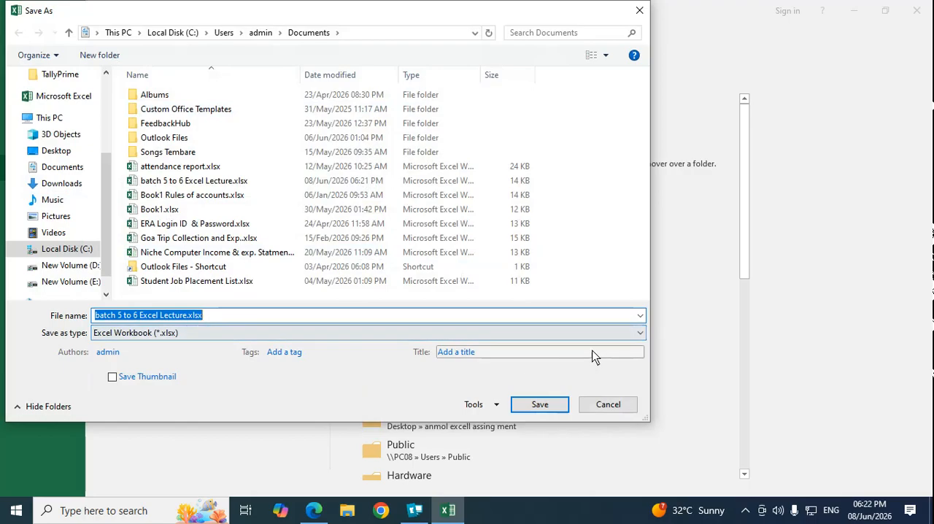
pyautogui.click(496, 406)
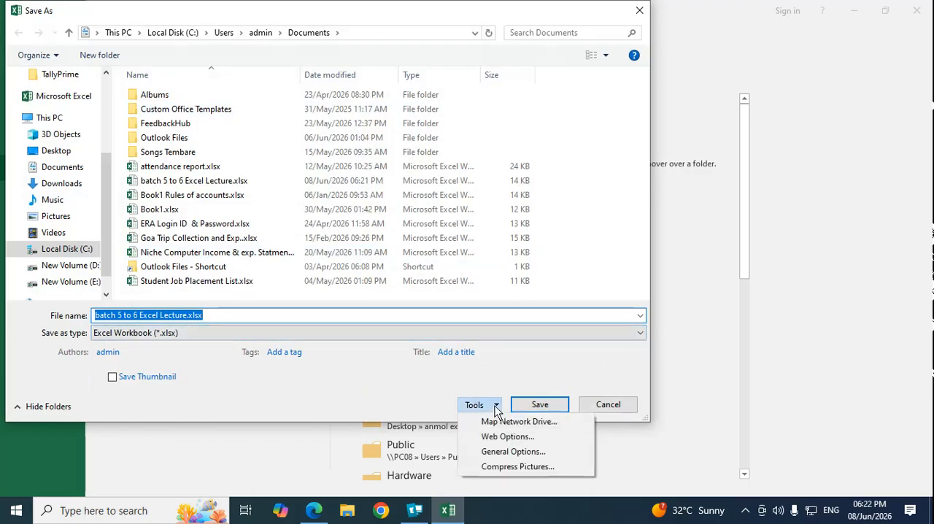
pyautogui.click(513, 452)
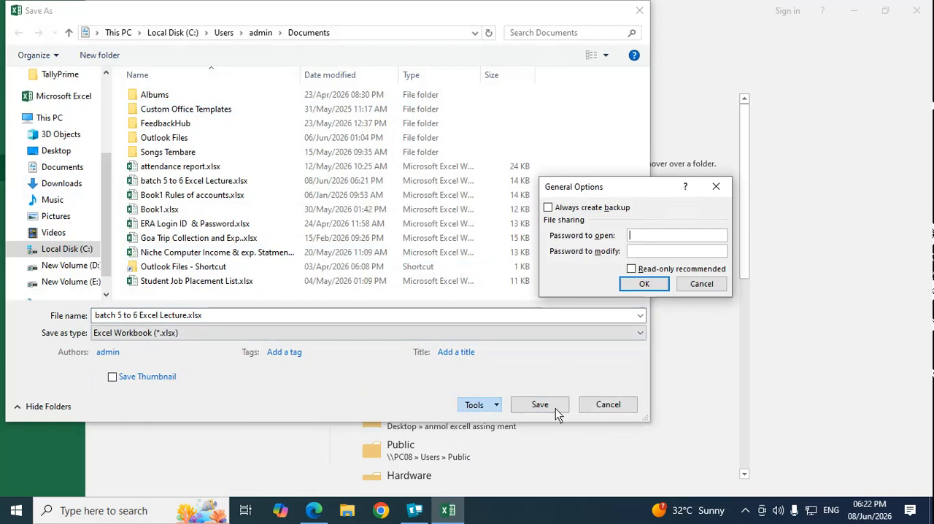
pyautogui.click(633, 252)
pyautogui.write('123')
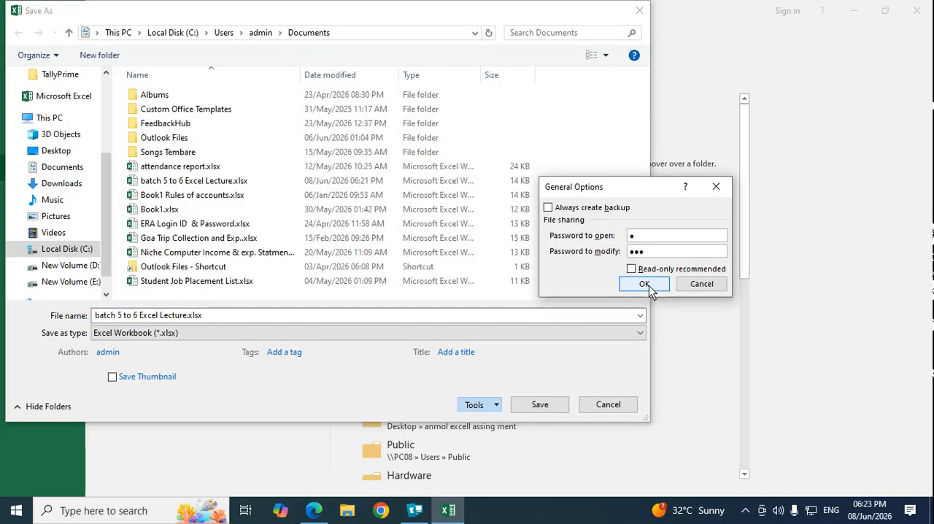
# Step: Confirm the open and modify passwords, and save over the existing batch 5 to 6 Excel Lecture.xlsx
pyautogui.click(648, 285)
pyautogui.write('123')
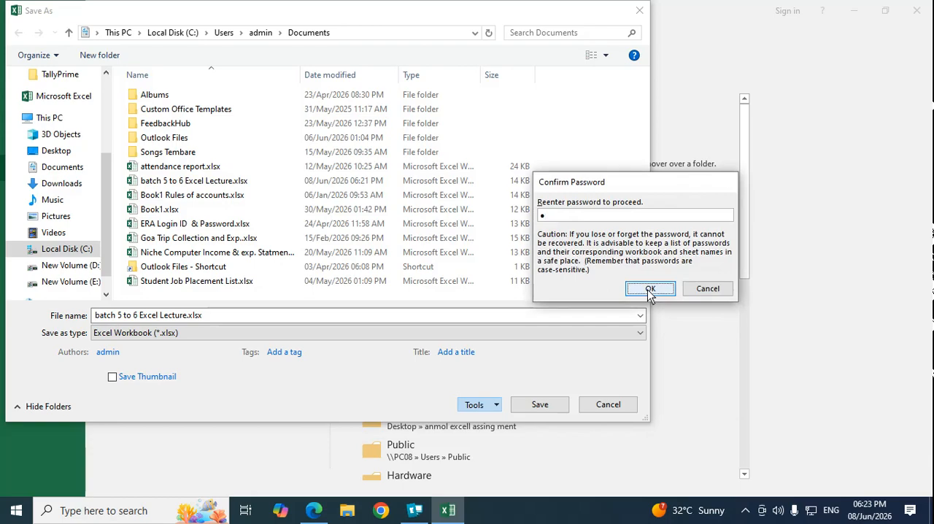
pyautogui.click(650, 288)
pyautogui.write('123')
pyautogui.click(651, 287)
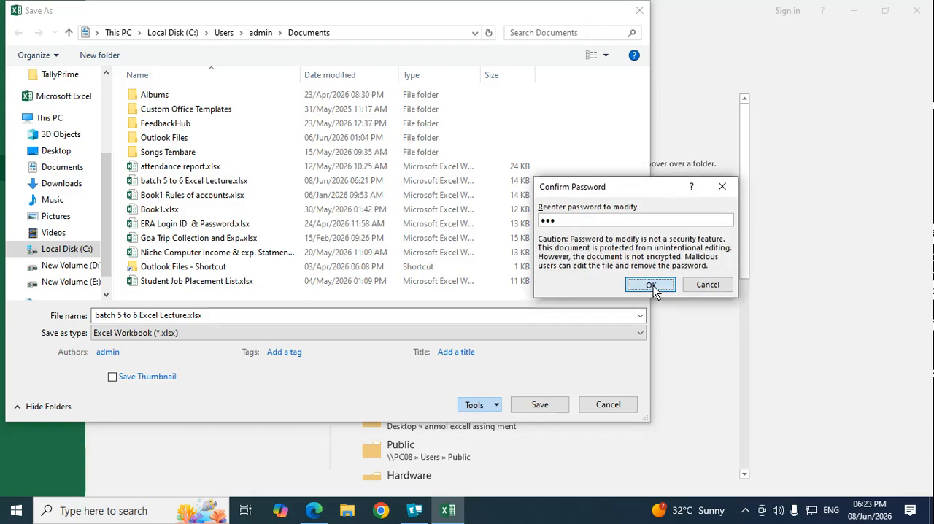
pyautogui.click(541, 408)
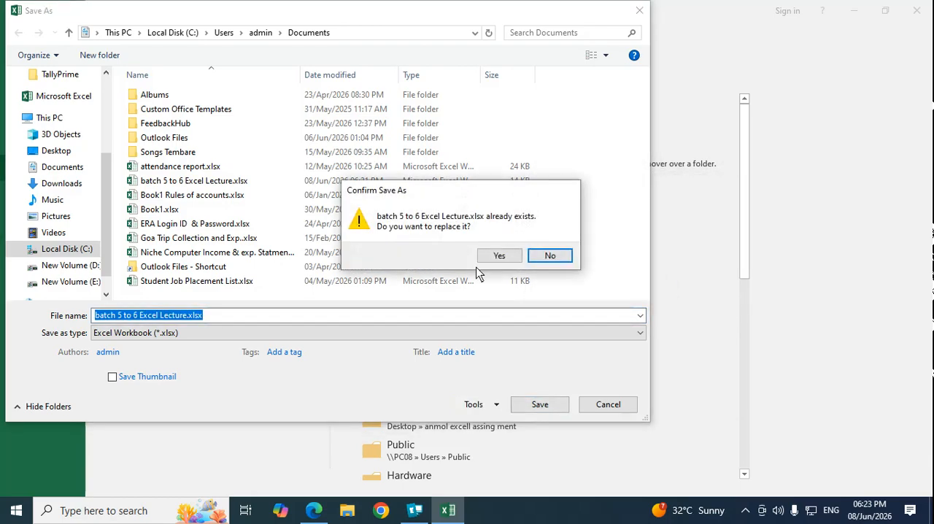
pyautogui.click(492, 255)
pyautogui.click(484, 337)
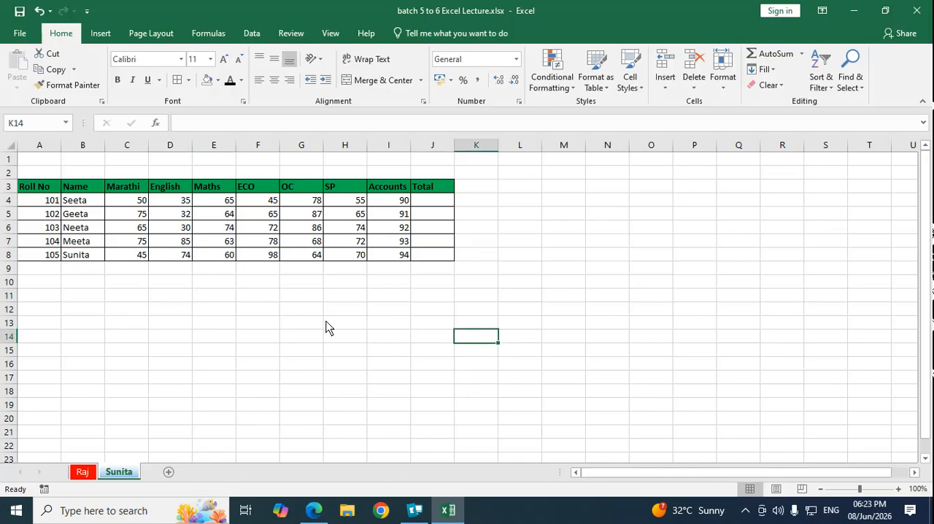
# Step: Close the password-protected workbook and reopen batch 5 to 6 Excel Lecture.xlsx from the recent workbooks
pyautogui.click(330, 324)
pyautogui.click(20, 35)
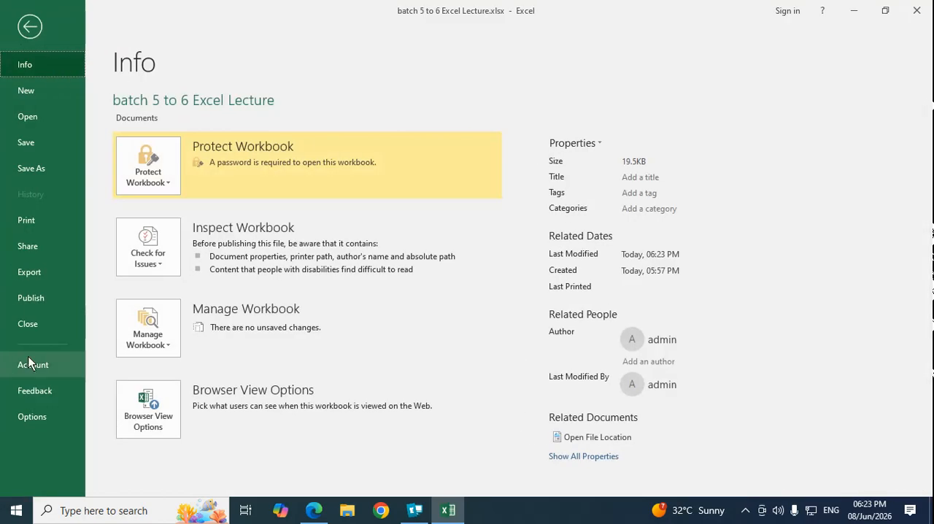
pyautogui.click(34, 330)
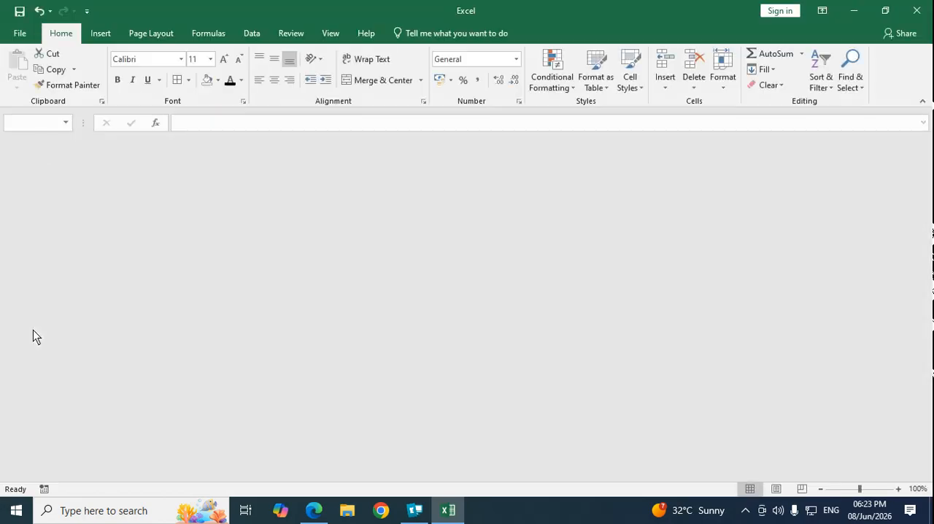
pyautogui.click(20, 34)
pyautogui.click(426, 183)
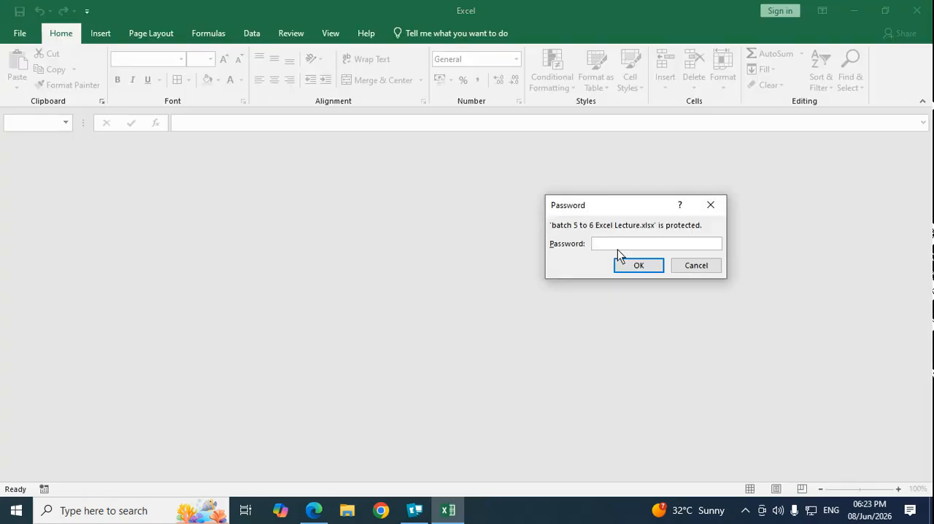
# Step: Enter the workbook's opening password and its write-access password to open it for editing
pyautogui.write('1')
pyautogui.click(637, 266)
pyautogui.write('12')
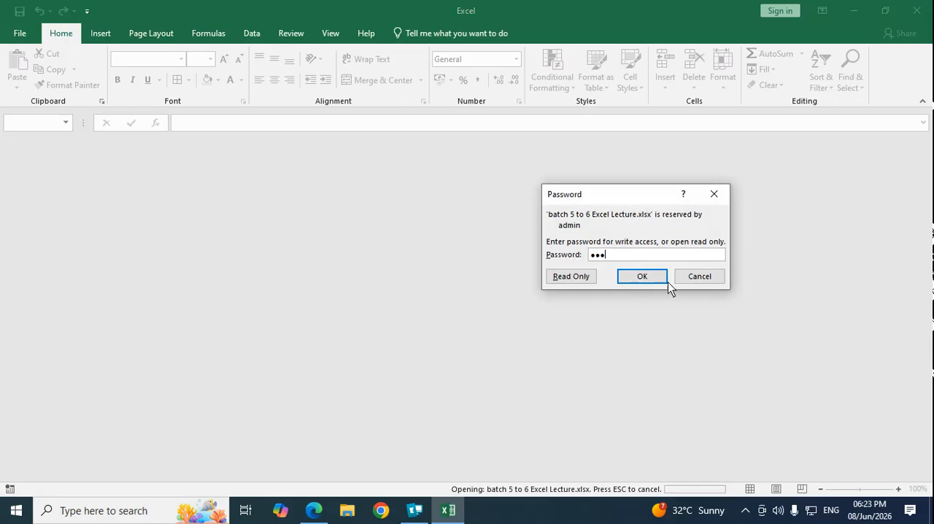
pyautogui.click(650, 277)
pyautogui.click(288, 334)
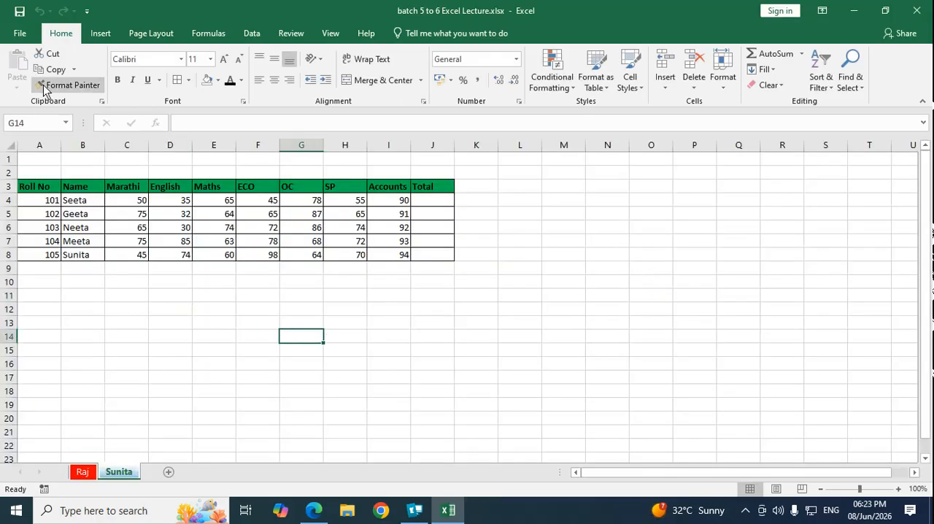
# Step: Export the sheet to Documents as batch 5 to 6 Excel Lecture.pdf with standard optimization, and close the published PDF
pyautogui.click(20, 32)
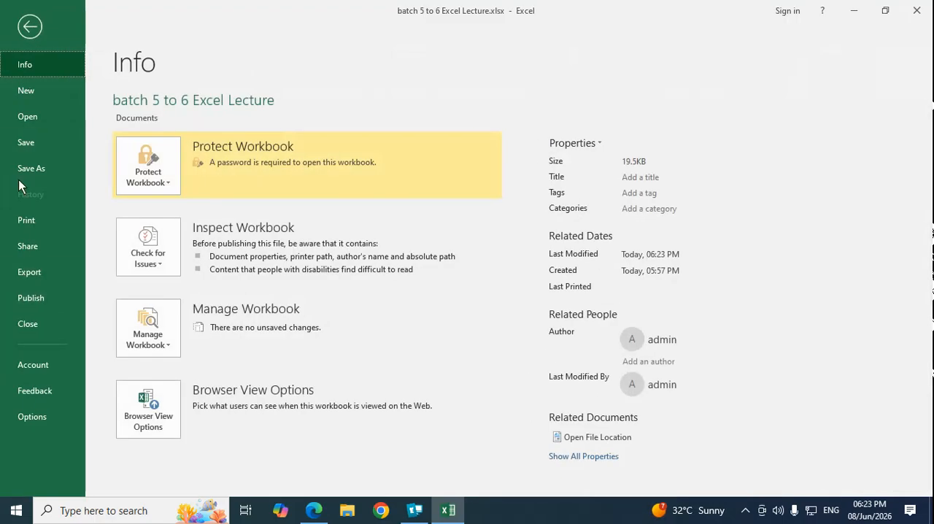
pyautogui.click(31, 272)
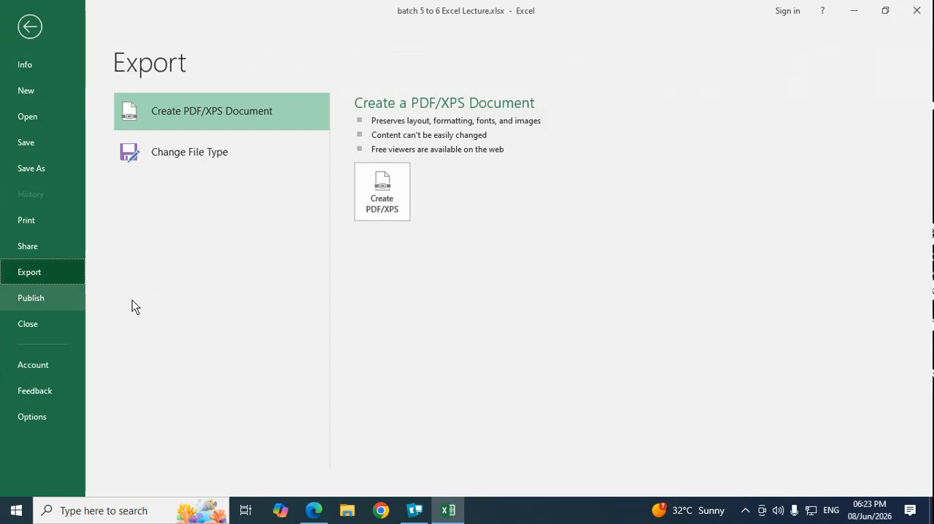
pyautogui.click(382, 202)
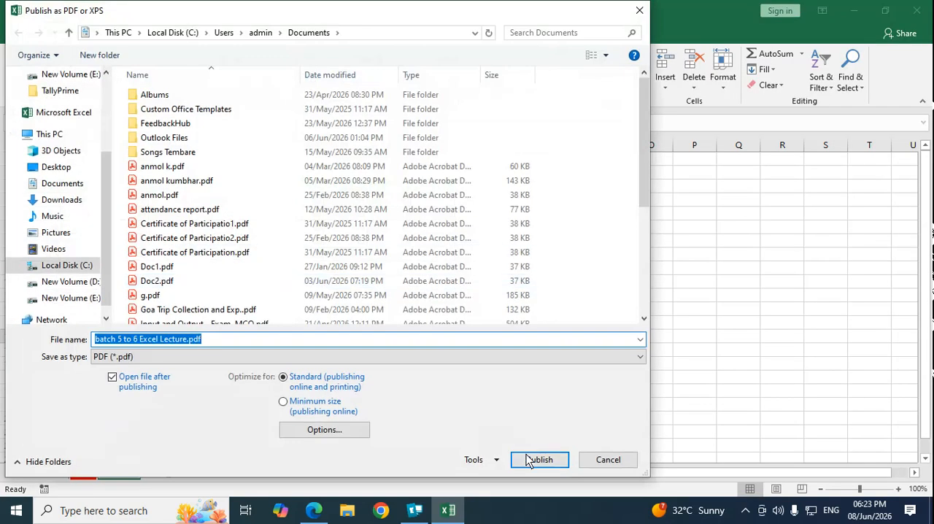
pyautogui.click(541, 460)
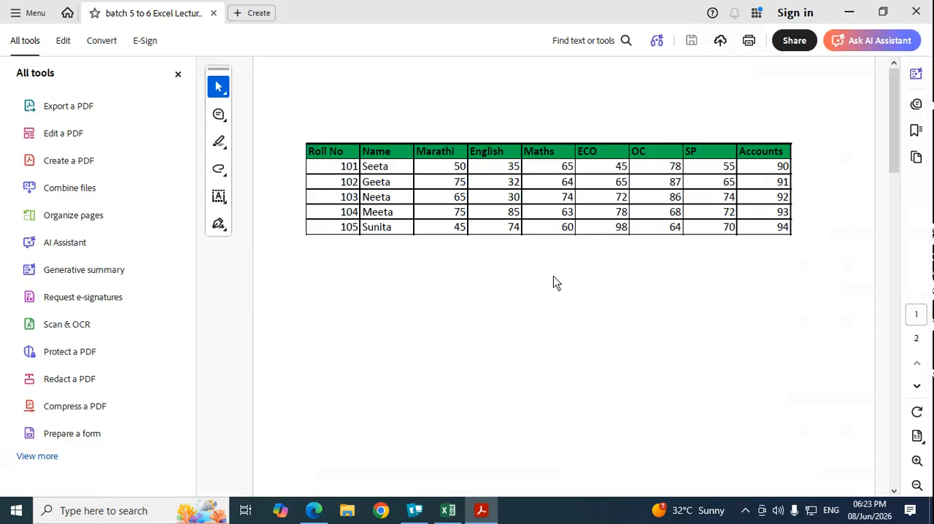
pyautogui.click(917, 14)
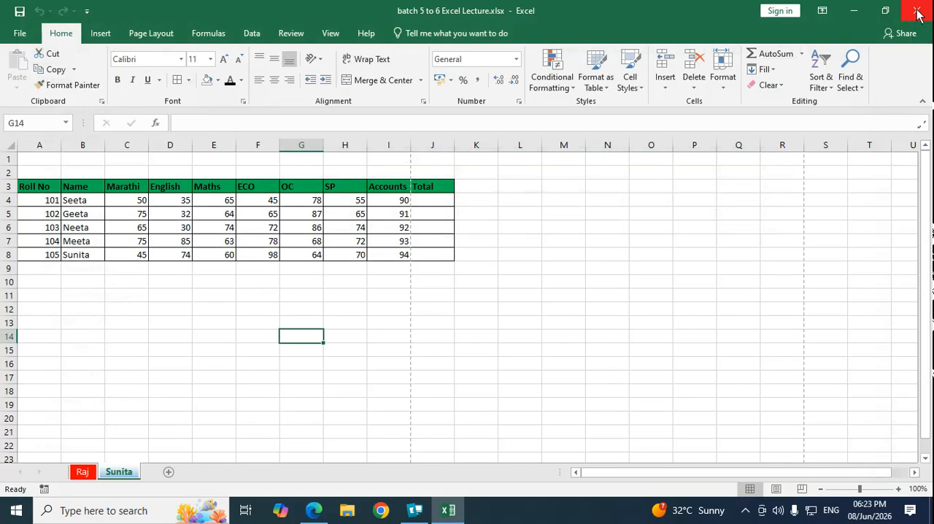
# Step: Enable the Developer tab in the ribbon customization options and apply the change
pyautogui.click(20, 35)
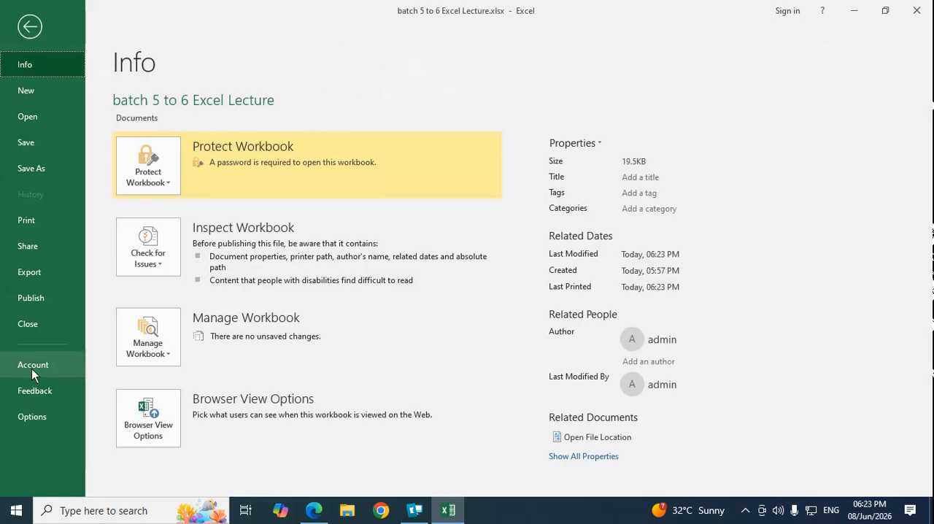
pyautogui.click(32, 418)
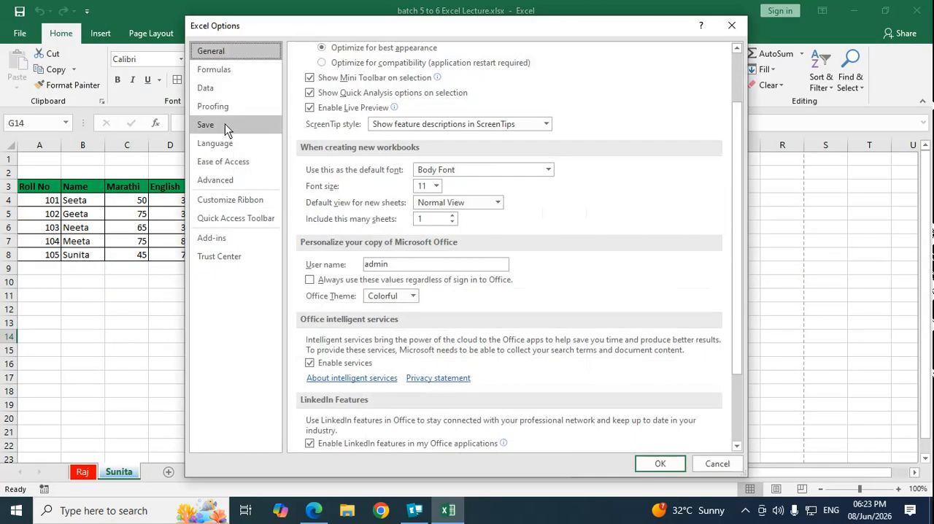
pyautogui.click(225, 124)
pyautogui.moveTo(476, 126); pyautogui.dragTo(440, 125)
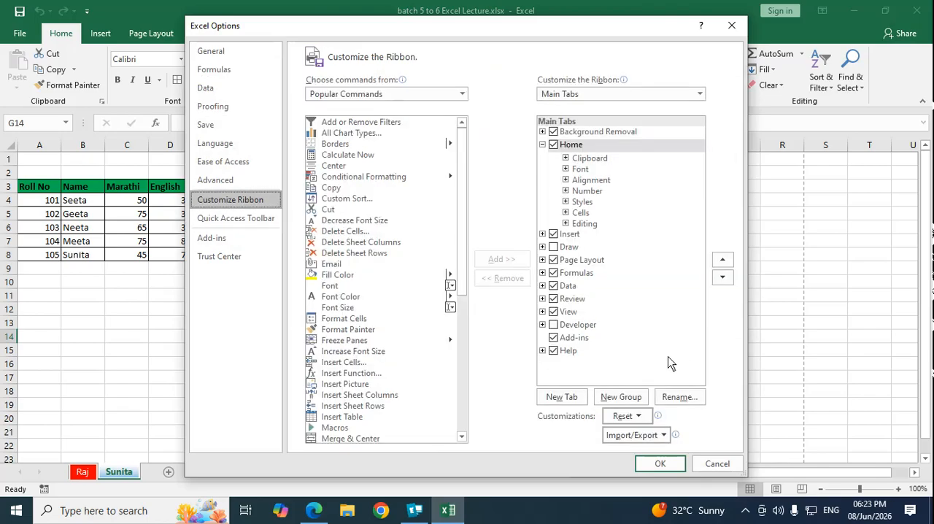
pyautogui.click(553, 325)
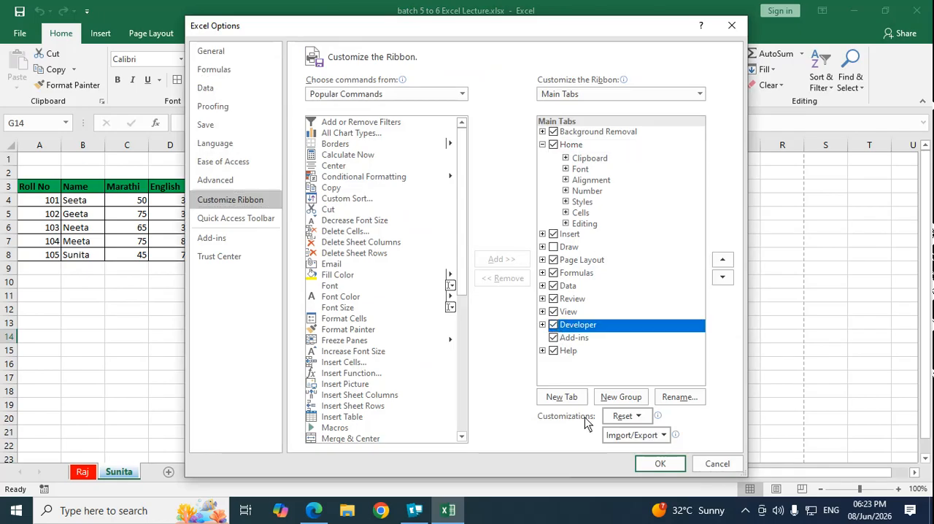
pyautogui.click(673, 470)
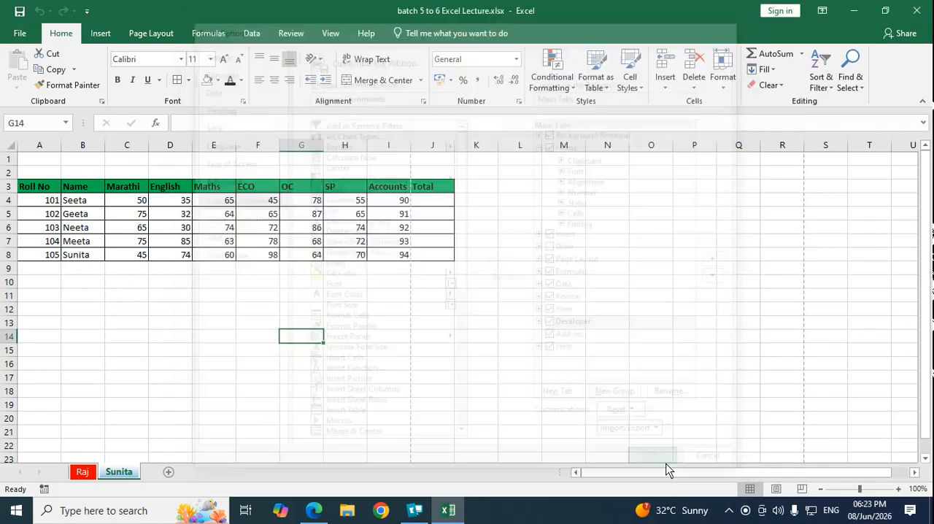
# Step: Create a new custom ribbon tab after Home and rename it with the person's first name in capitals
pyautogui.click(20, 33)
pyautogui.click(35, 415)
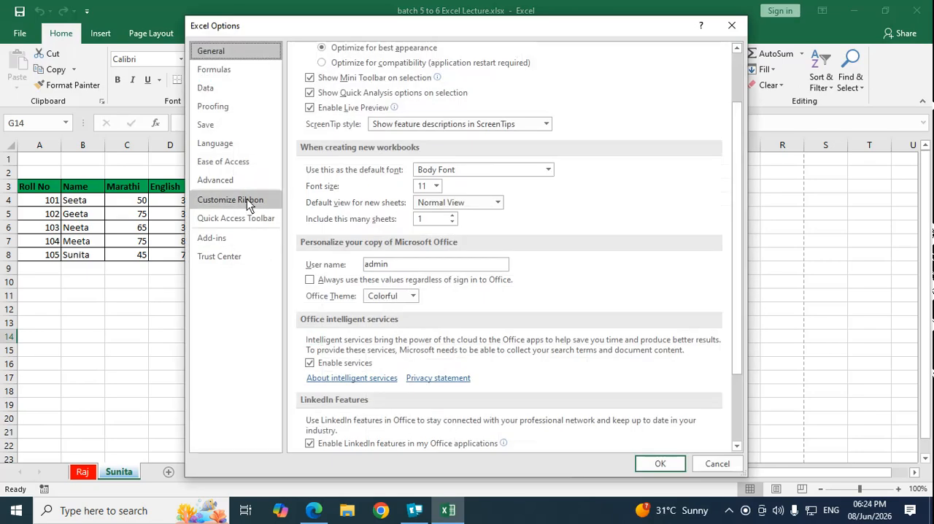
pyautogui.click(247, 198)
pyautogui.click(574, 404)
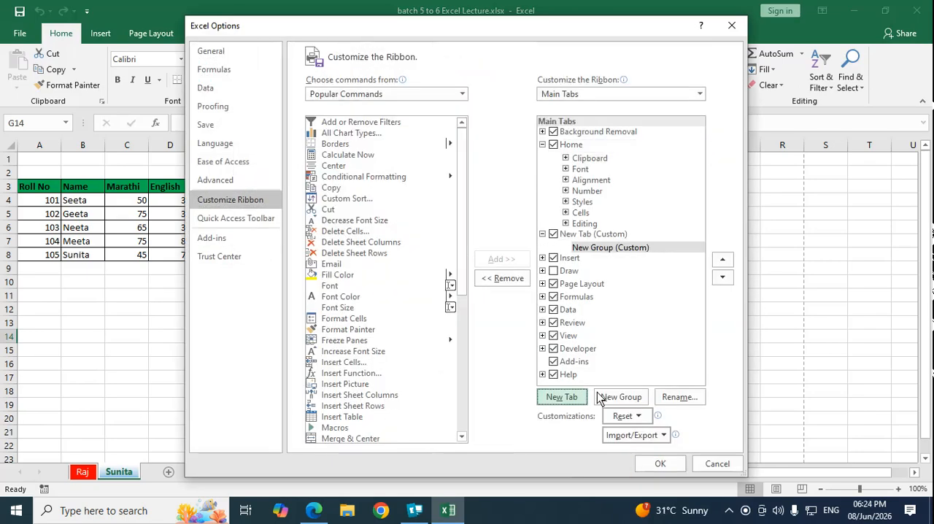
pyautogui.click(607, 235)
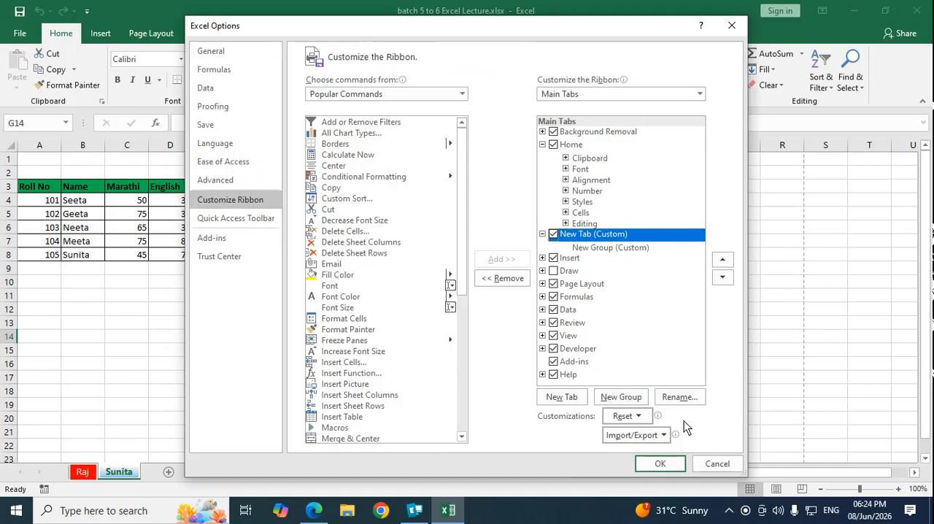
pyautogui.click(689, 402)
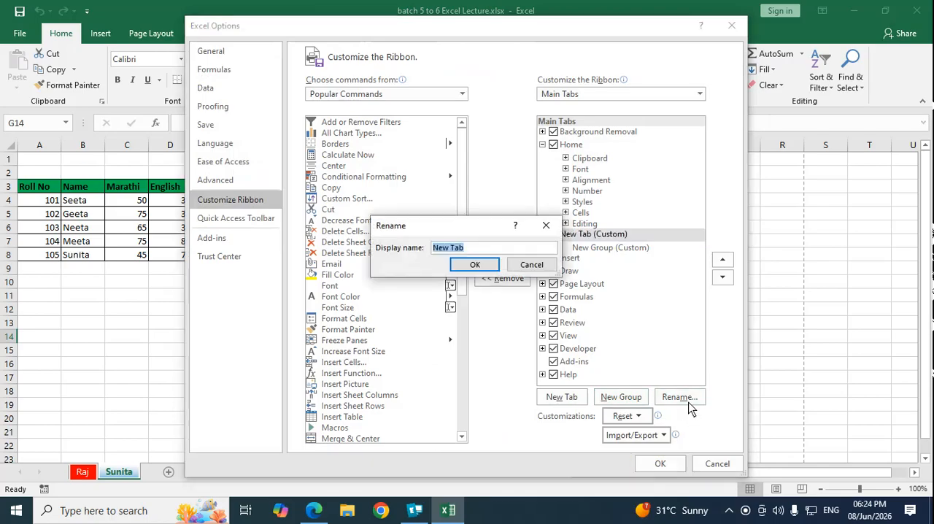
pyautogui.write('prashant')
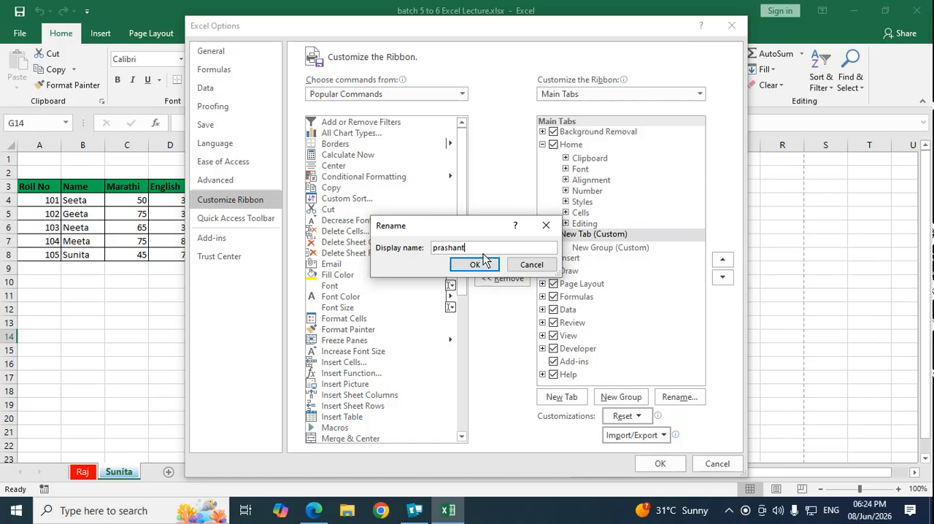
pyautogui.press('BackSpace')
pyautogui.press('BackSpace')
pyautogui.press('BackSpace')
pyautogui.press('BackSpace')
pyautogui.press('BackSpace')
pyautogui.press('BackSpace')
pyautogui.press('BackSpace')
pyautogui.press('BackSpace')
pyautogui.write('PRASHANT')
pyautogui.click(482, 261)
# Step: Rename the custom tab's new group with the same capitalized first name
pyautogui.click(595, 248)
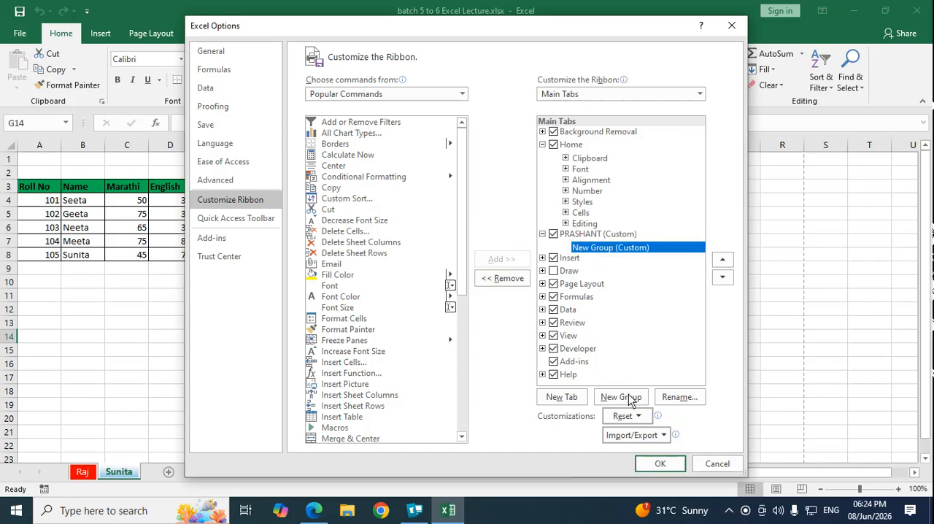
pyautogui.click(684, 401)
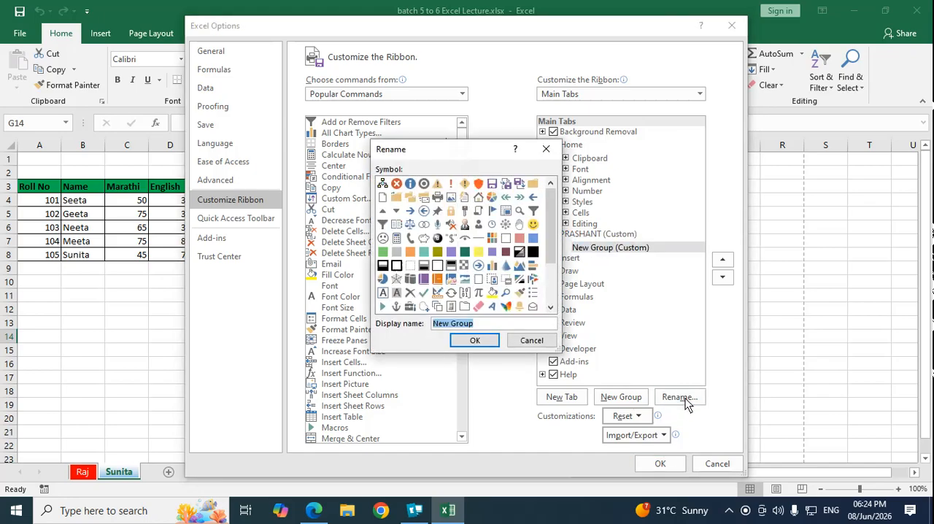
pyautogui.write('PRASHANT')
pyautogui.click(475, 340)
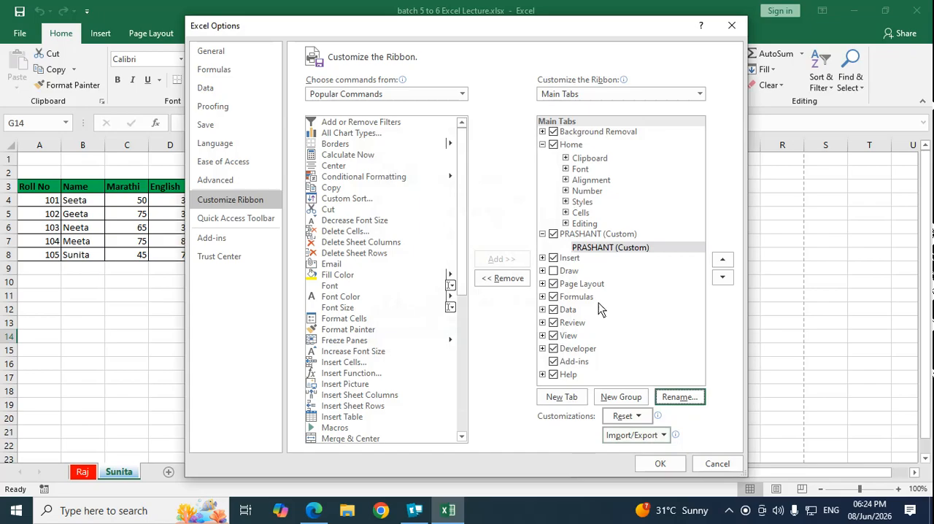
# Step: Add the consecutive popular commands from Copy through Font Color to the custom group, apply the changes, and show the custom tab
pyautogui.click(608, 248)
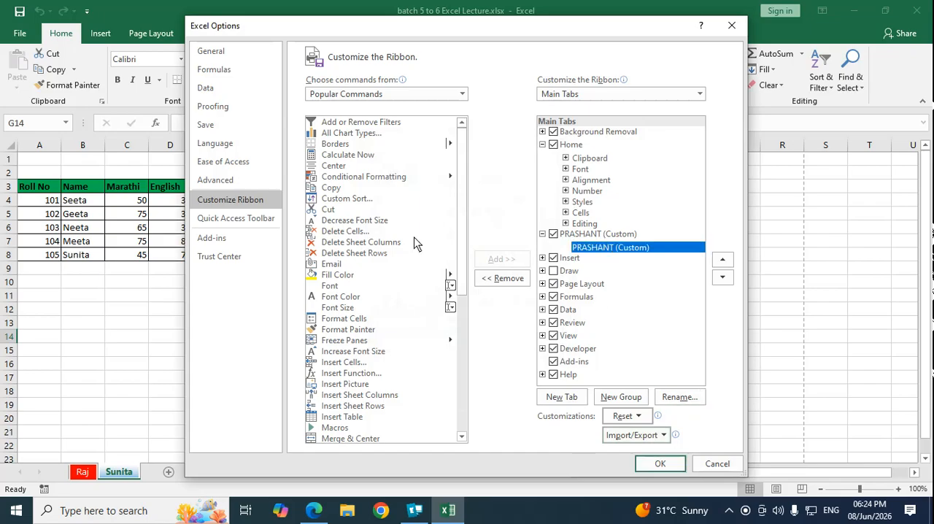
pyautogui.click(330, 189)
pyautogui.click(501, 260)
pyautogui.click(501, 260)
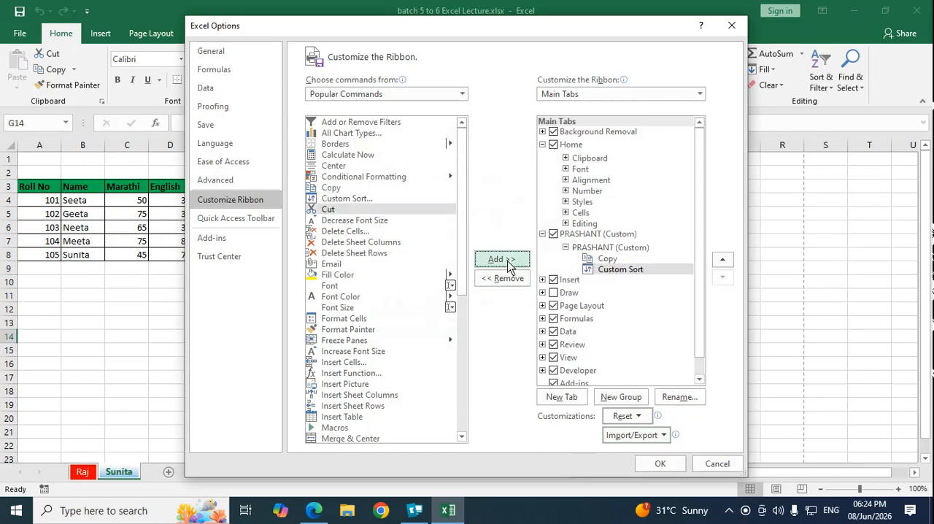
pyautogui.click(501, 260)
pyautogui.click(502, 260)
pyautogui.click(502, 259)
pyautogui.click(508, 261)
pyautogui.click(508, 262)
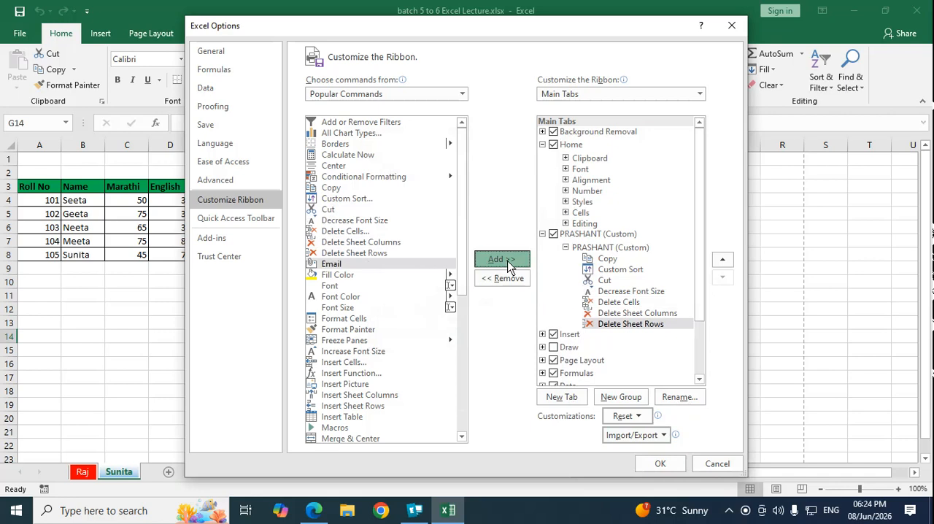
pyautogui.click(508, 262)
pyautogui.click(508, 261)
pyautogui.click(508, 261)
pyautogui.click(508, 261)
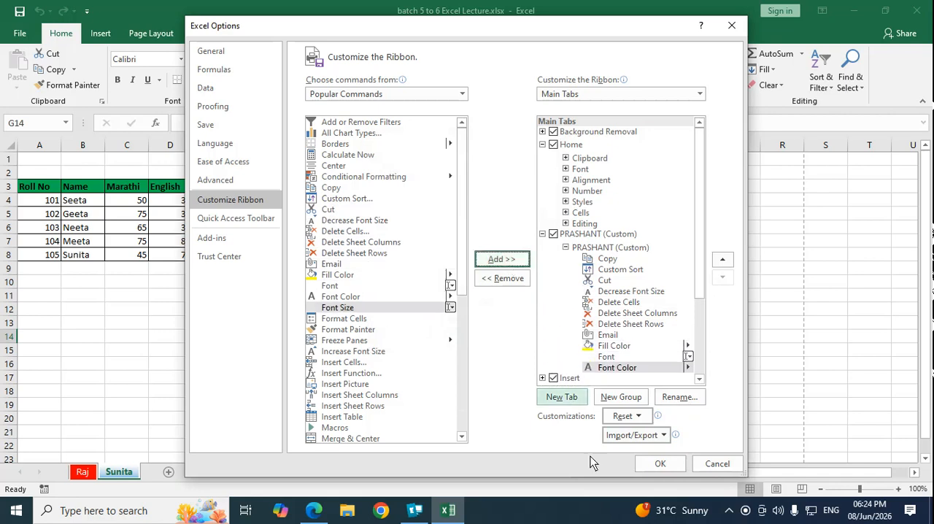
pyautogui.click(660, 464)
pyautogui.click(113, 35)
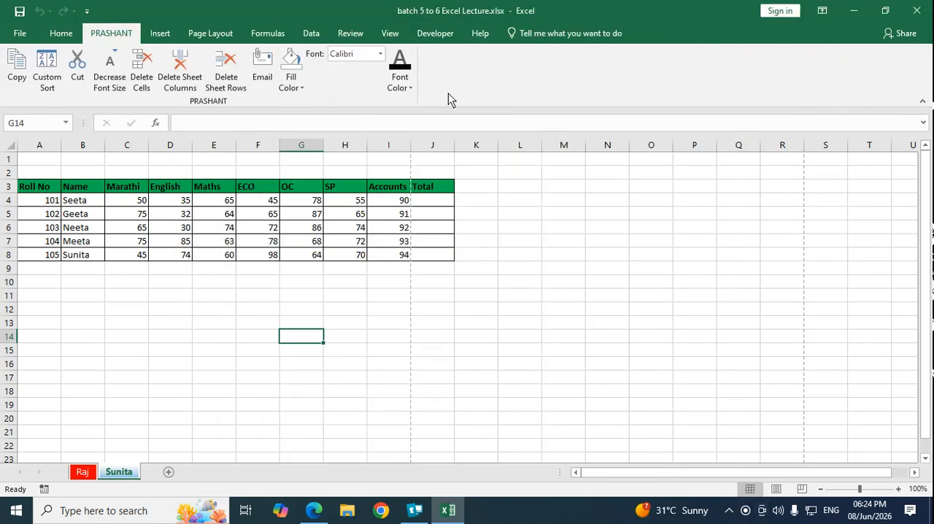
# Step: Remove the custom tab from the ribbon's main tabs in the ribbon customization options
pyautogui.click(20, 33)
pyautogui.click(32, 419)
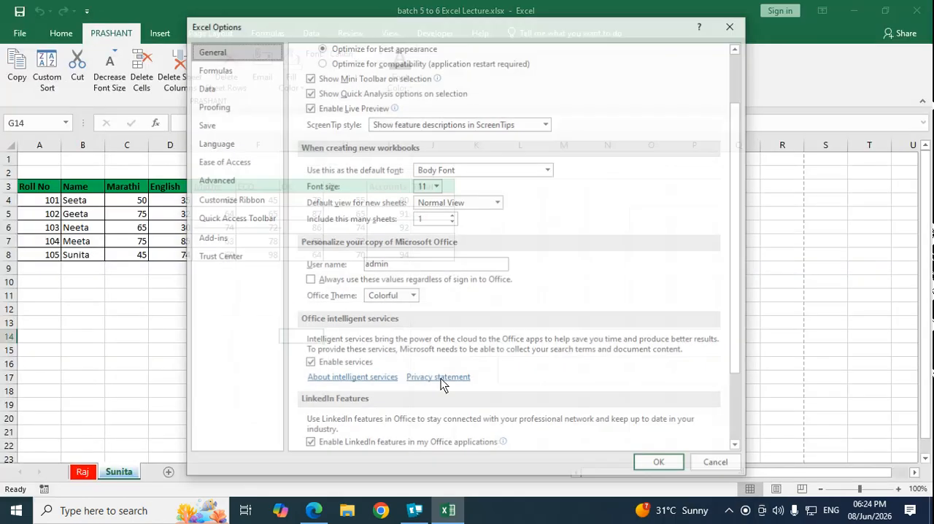
pyautogui.click(236, 200)
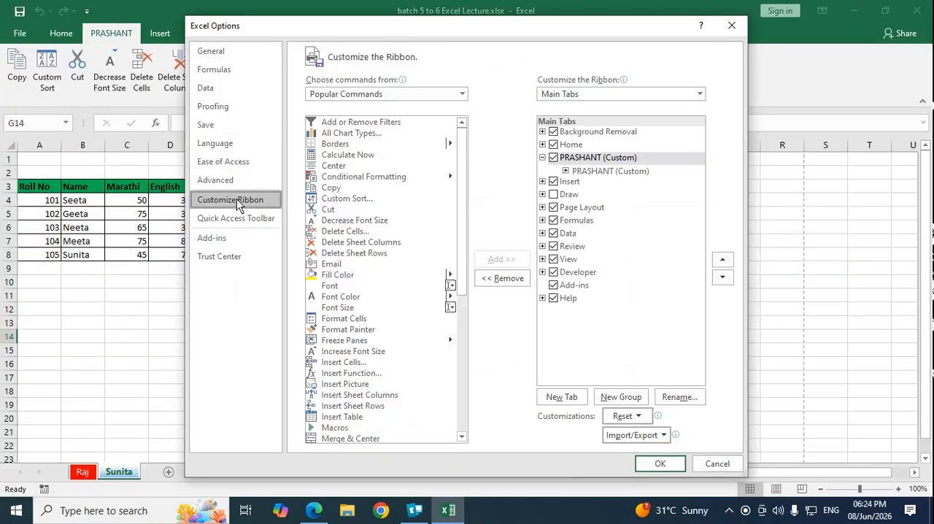
pyautogui.click(554, 158)
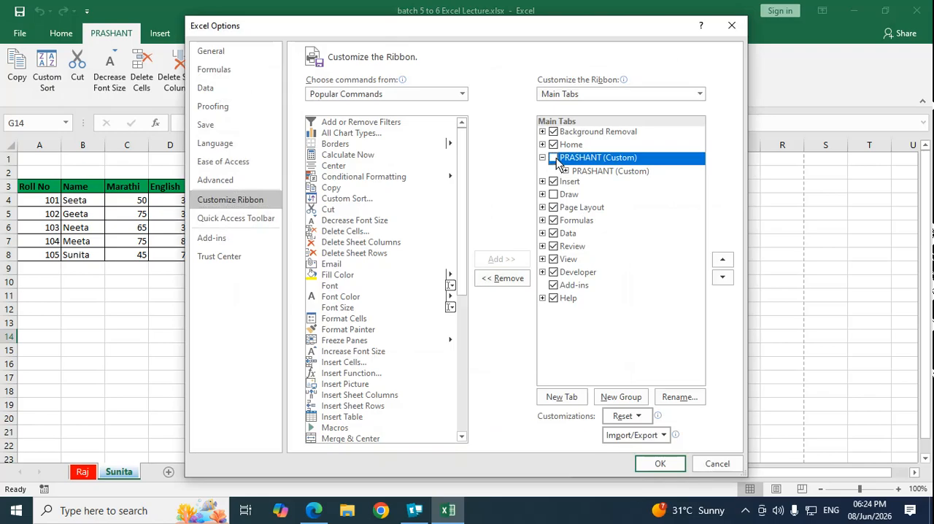
pyautogui.click(513, 281)
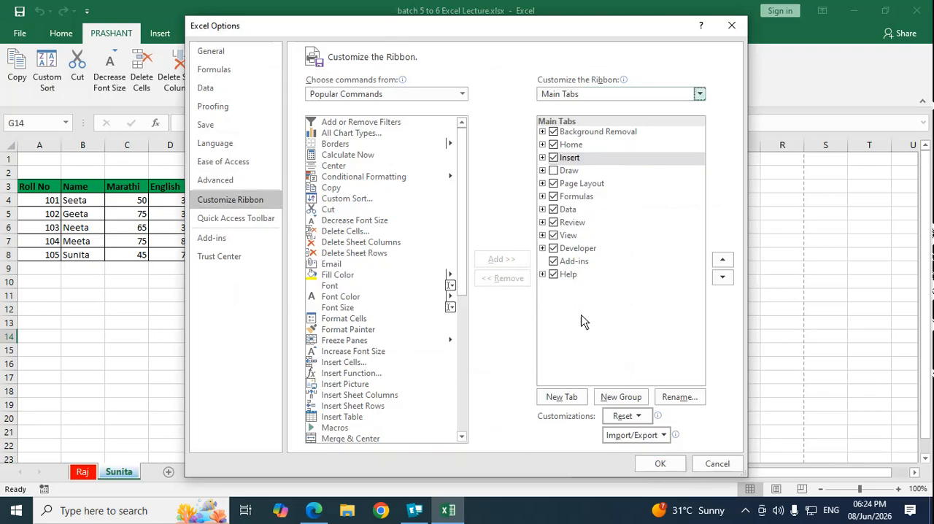
# Step: Enable the Draw tab, apply the ribbon changes, and view the Draw and Developer tools
pyautogui.click(554, 170)
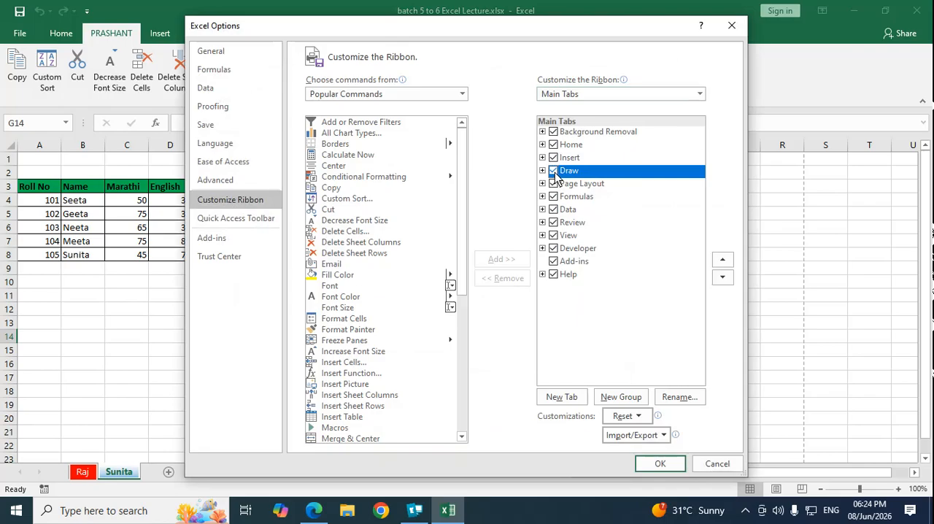
pyautogui.click(660, 463)
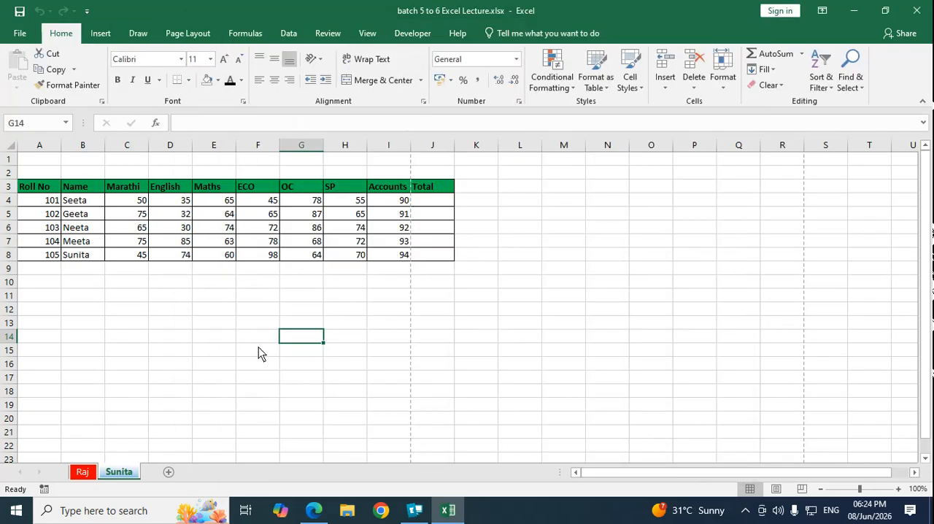
pyautogui.click(136, 33)
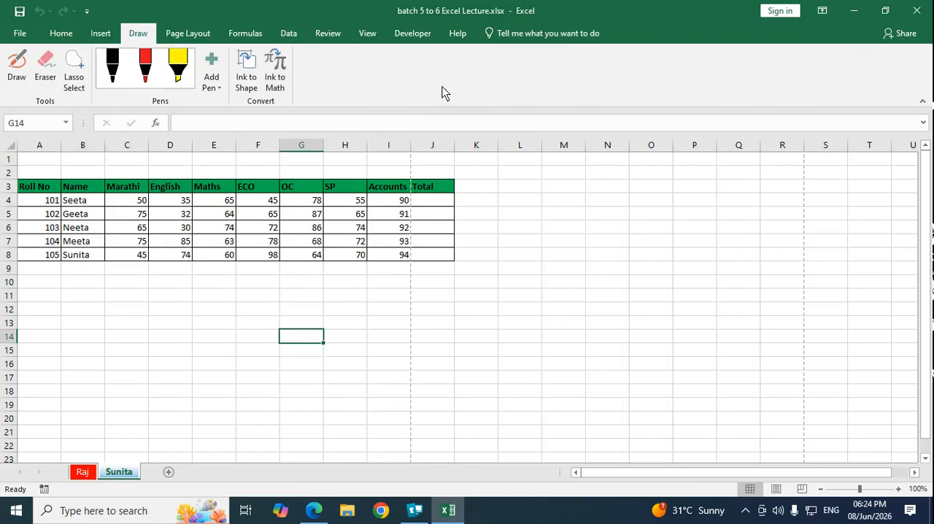
pyautogui.click(412, 34)
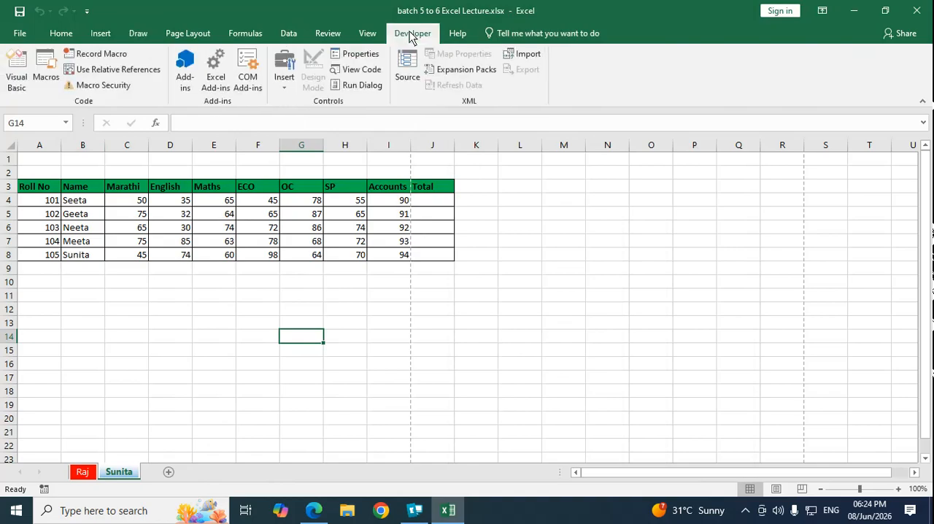
pyautogui.click(138, 33)
# Step: Disable the Draw and Developer tabs in the ribbon customization options and apply the changes
pyautogui.click(19, 33)
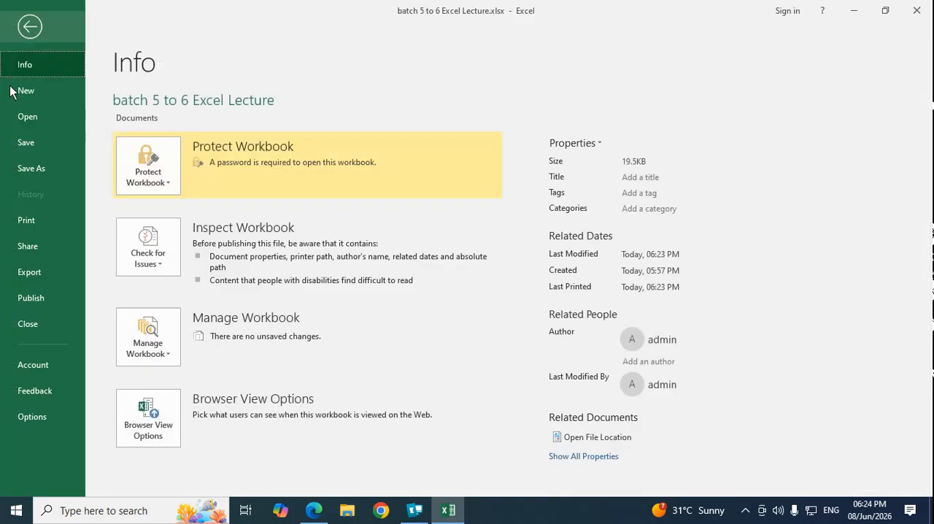
pyautogui.click(33, 418)
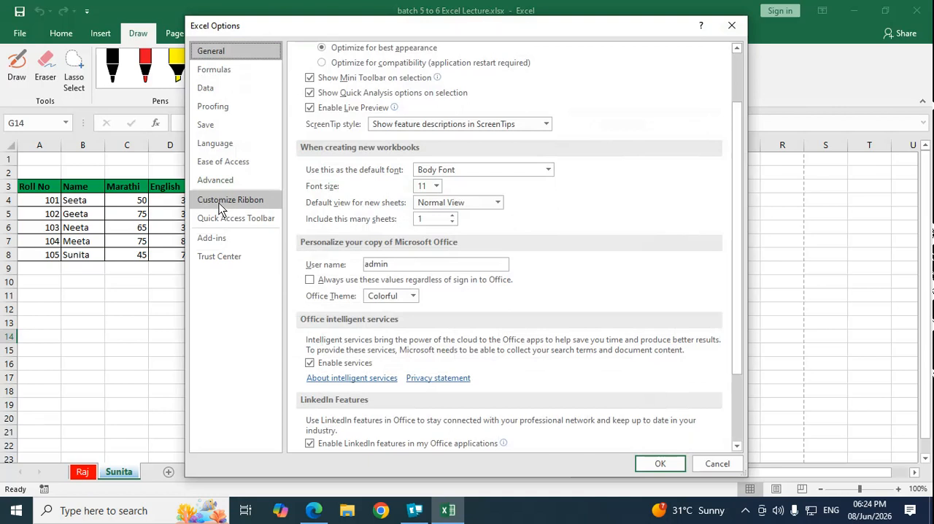
pyautogui.click(219, 201)
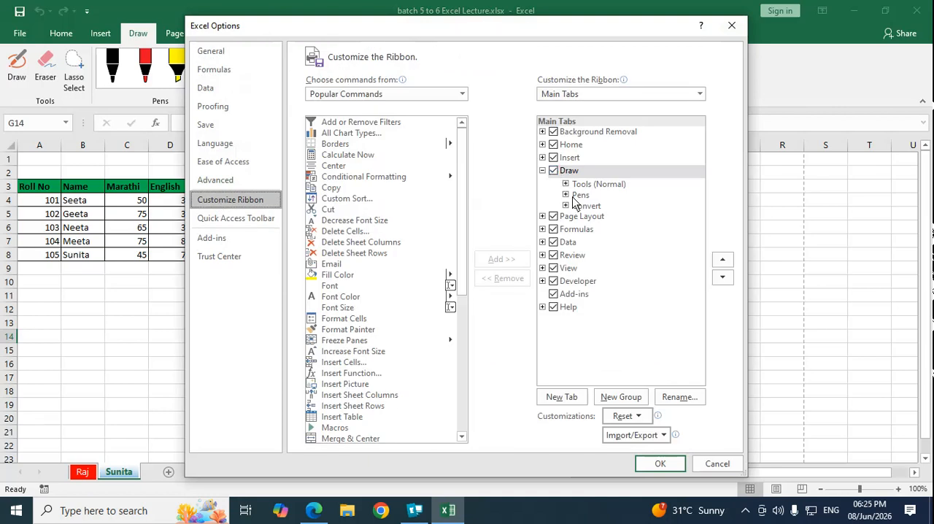
pyautogui.click(554, 171)
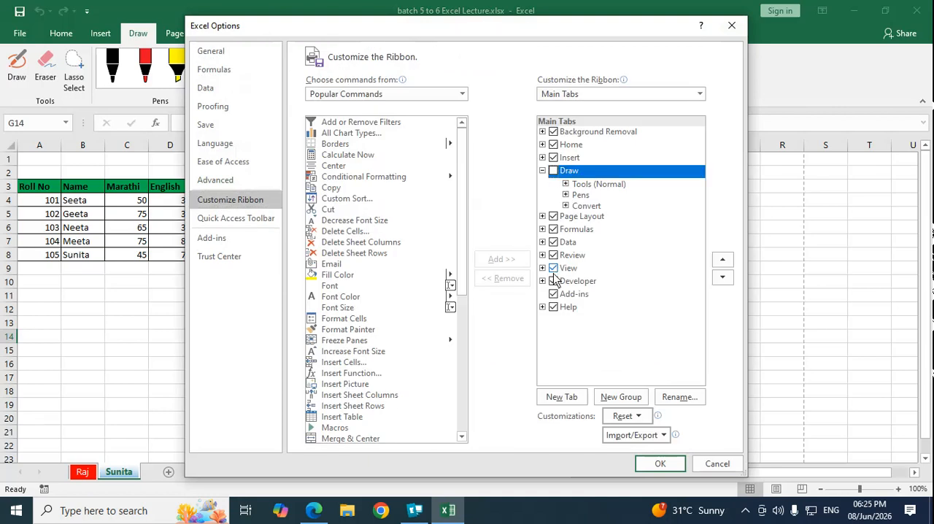
pyautogui.click(554, 281)
pyautogui.click(659, 465)
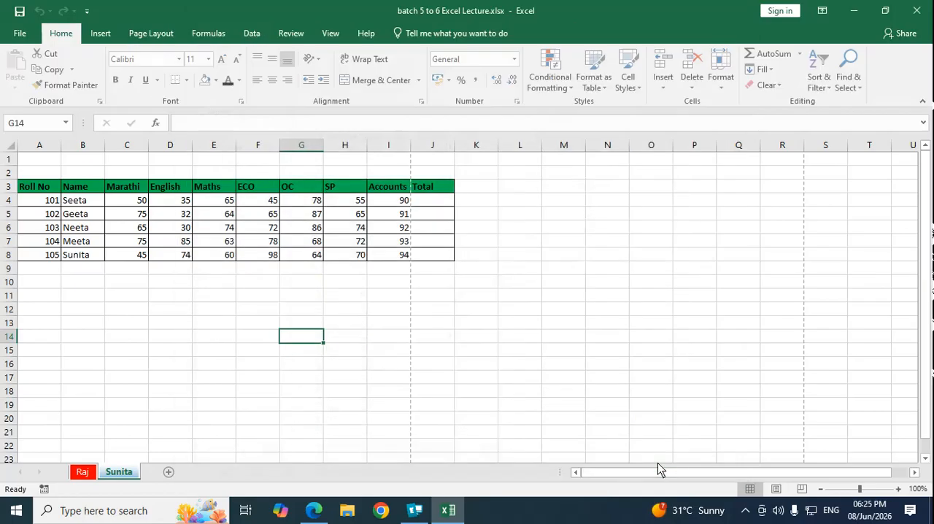
pyautogui.click(20, 33)
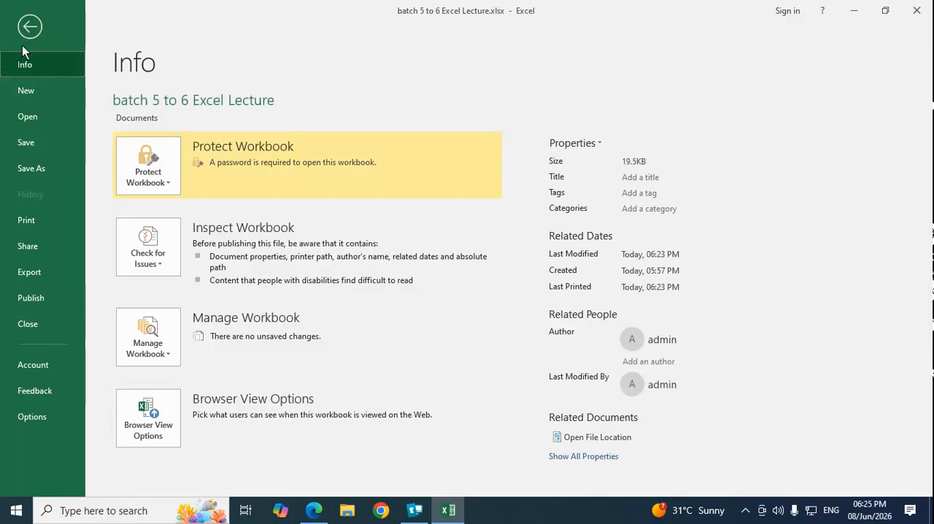
pyautogui.click(30, 27)
pyautogui.click(666, 262)
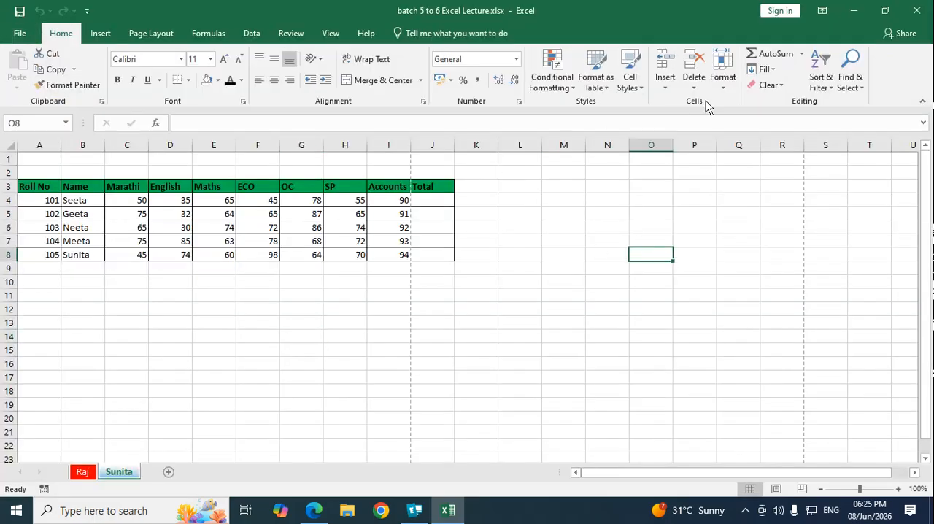
pyautogui.click(724, 82)
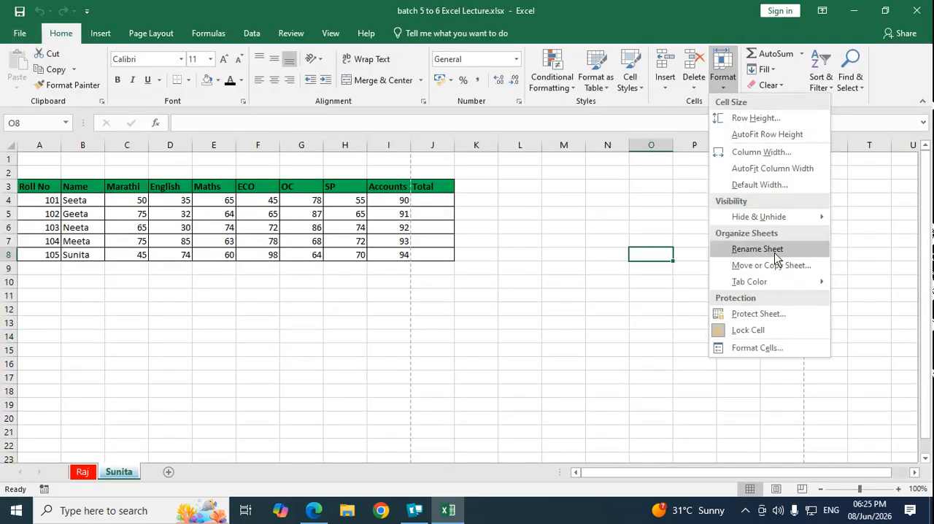
pyautogui.click(570, 382)
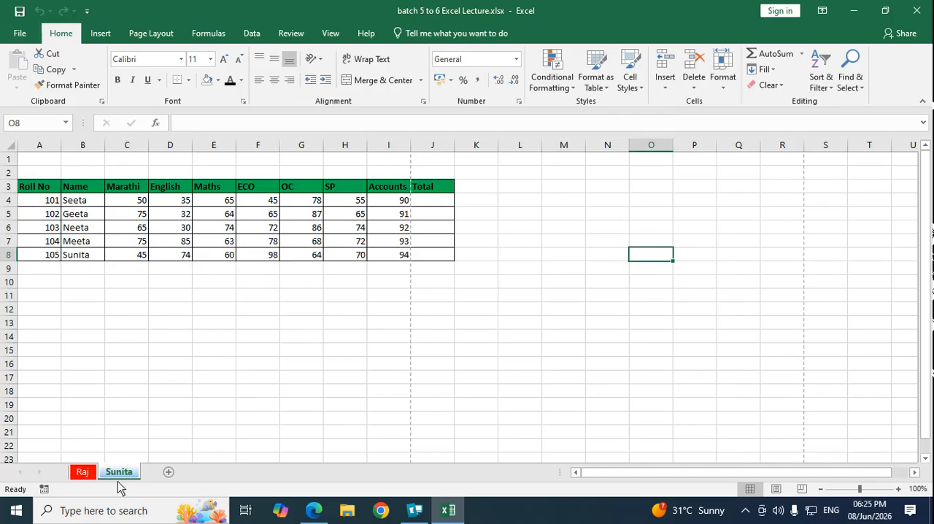
# Step: On the first worksheet, use AutoSum in J5 to total the first student's marks from Marathi through Accounts
pyautogui.click(78, 474)
pyautogui.click(584, 401)
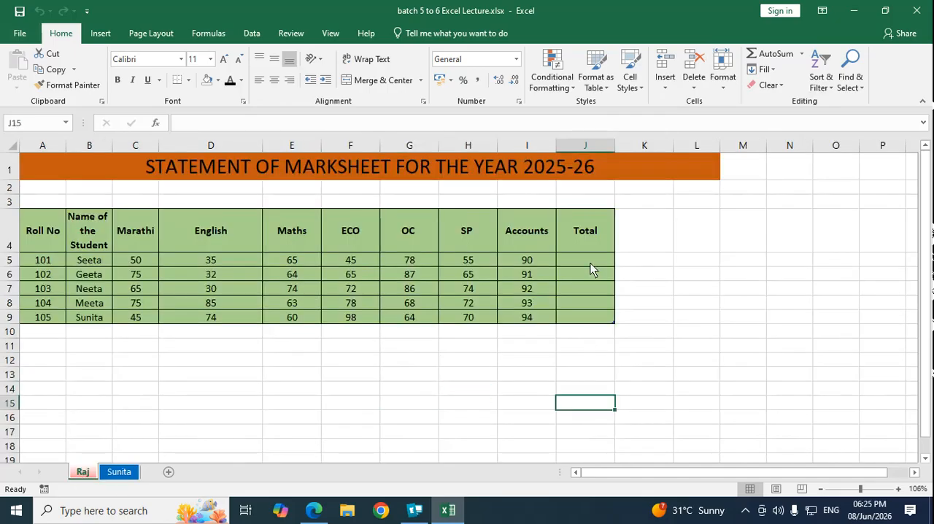
pyautogui.click(596, 251)
pyautogui.click(601, 261)
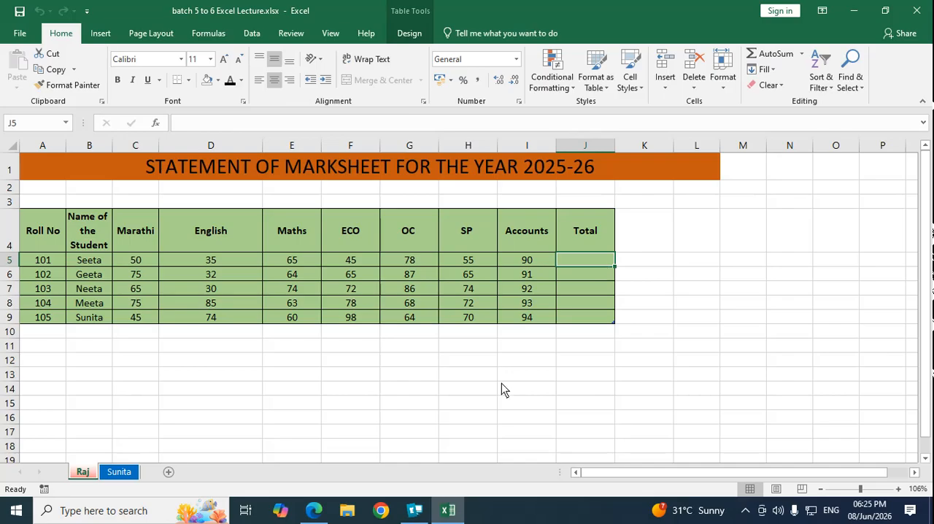
pyautogui.click(694, 287)
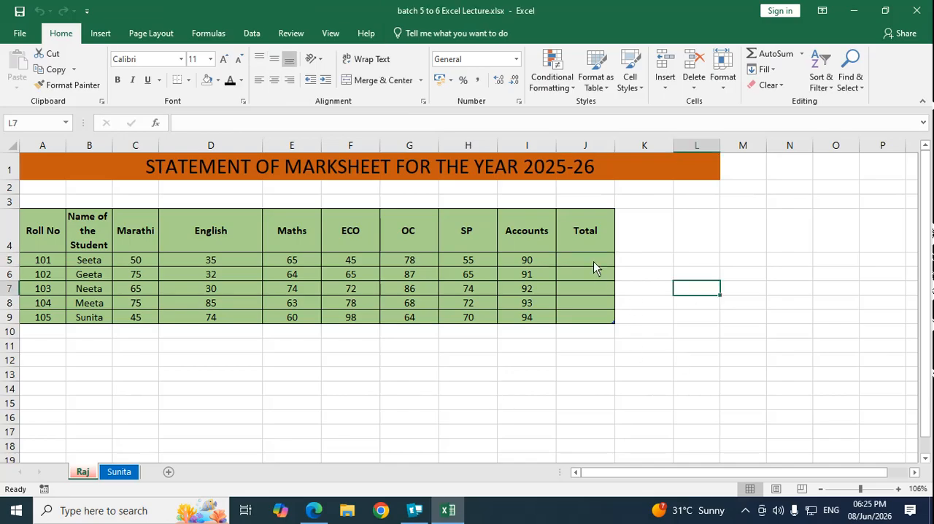
pyautogui.click(593, 263)
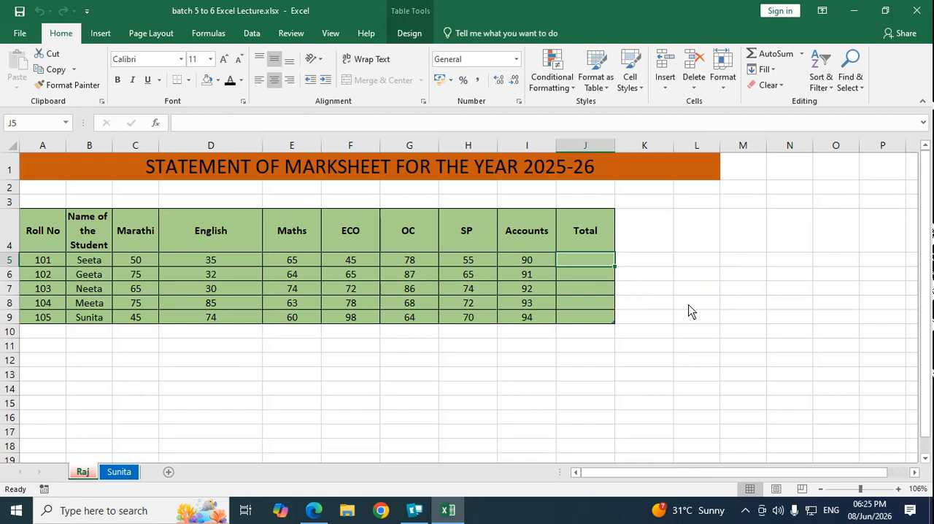
pyautogui.click(801, 53)
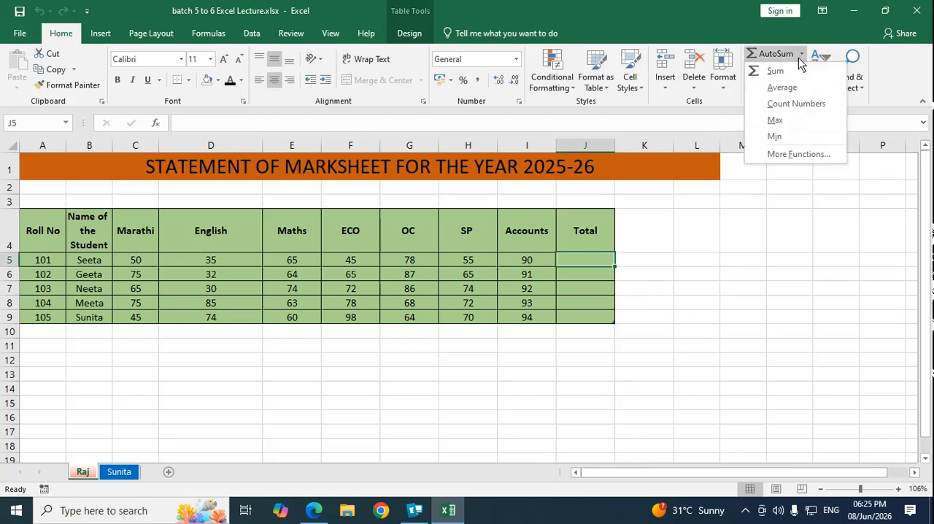
pyautogui.click(787, 70)
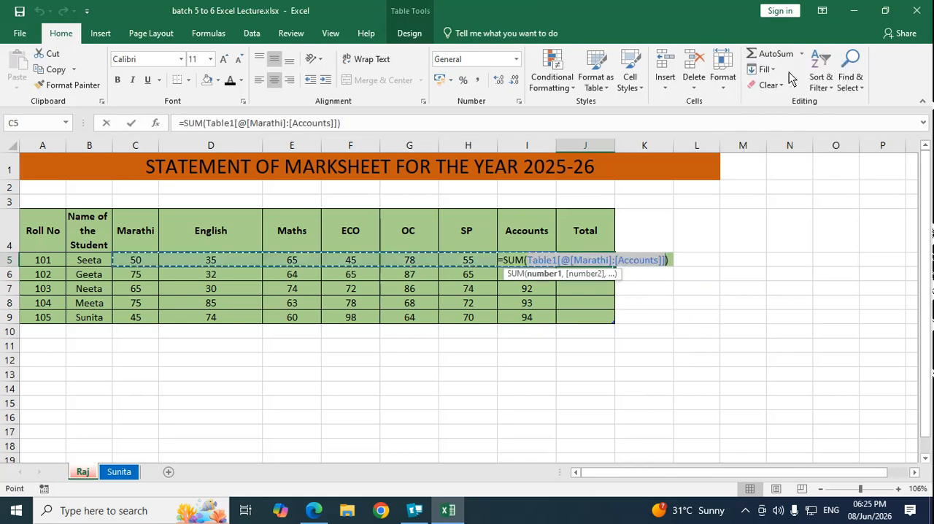
pyautogui.click(257, 349)
pyautogui.click(138, 258)
pyautogui.moveTo(138, 258); pyautogui.dragTo(514, 265)
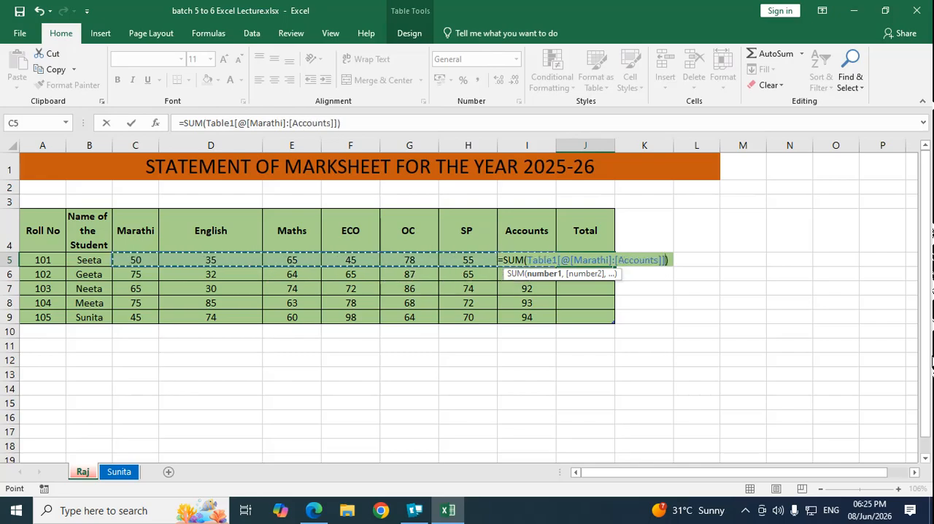
pyautogui.hotkey('ctrl', 'Return')
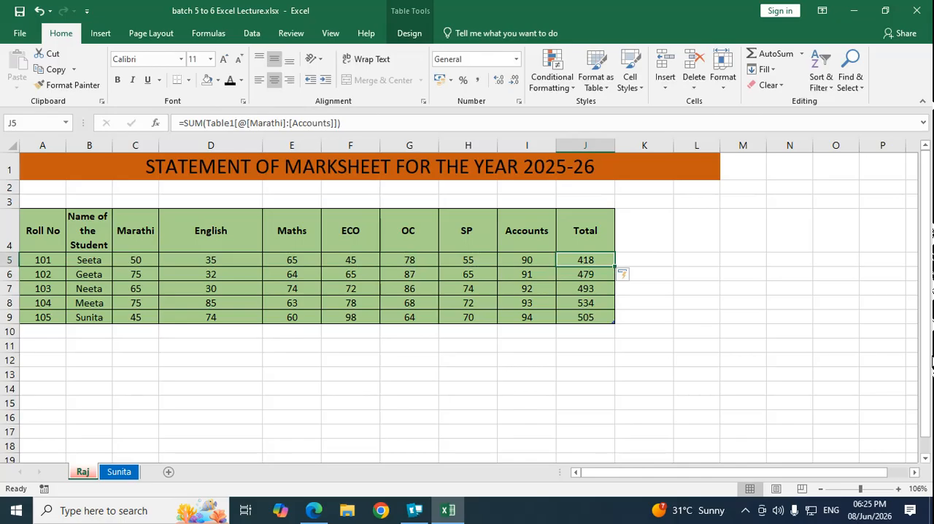
# Step: Clear the calculated totals from J5 through J9 in the Total column
pyautogui.moveTo(585, 260); pyautogui.dragTo(585, 317)
pyautogui.press('Delete')
pyautogui.click(585, 289)
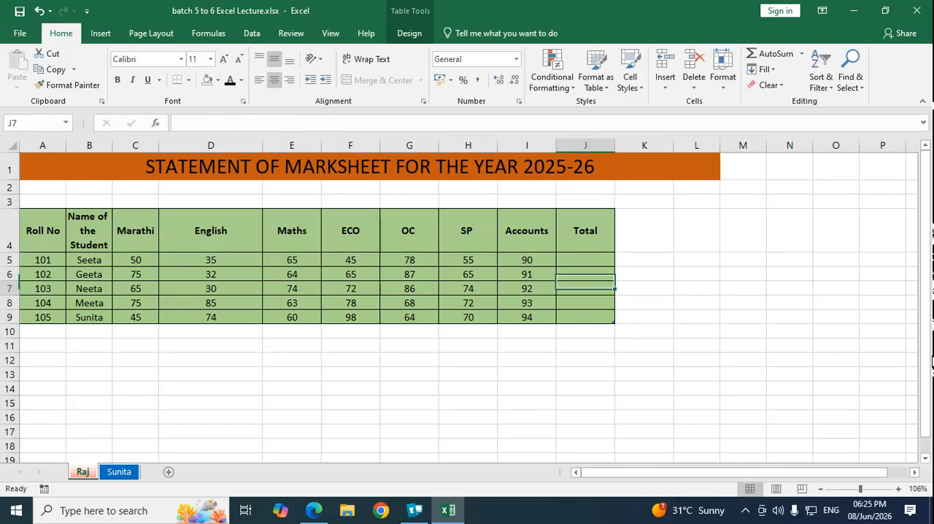
# Step: Enter a manual SUM formula in J5 covering the first student's marks from the Marathi through Accounts columns
pyautogui.click(585, 260)
pyautogui.write('=SUM')
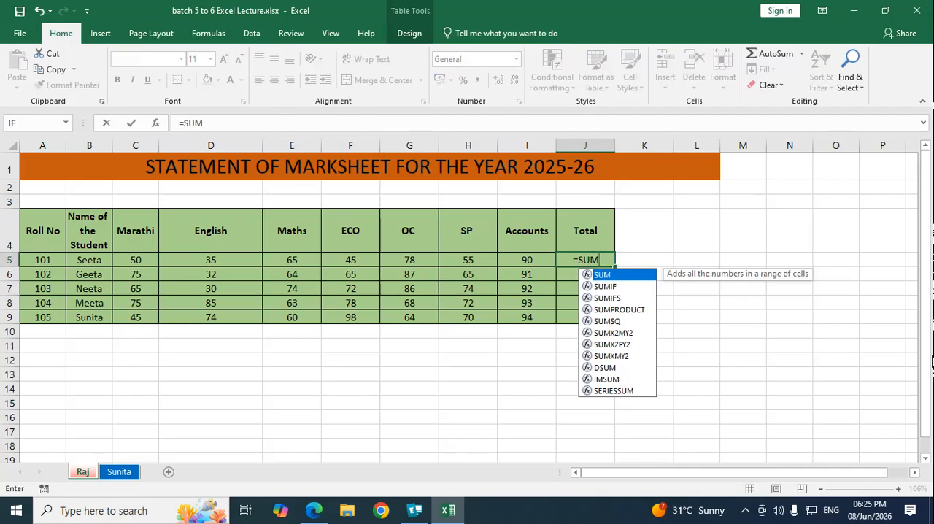
pyautogui.write('(')
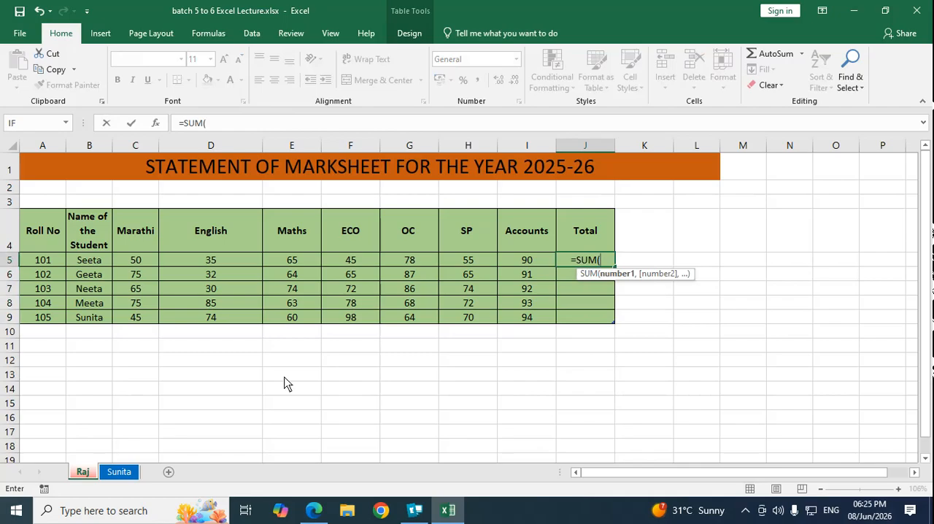
pyautogui.click(152, 267)
pyautogui.moveTo(153, 267); pyautogui.dragTo(523, 259)
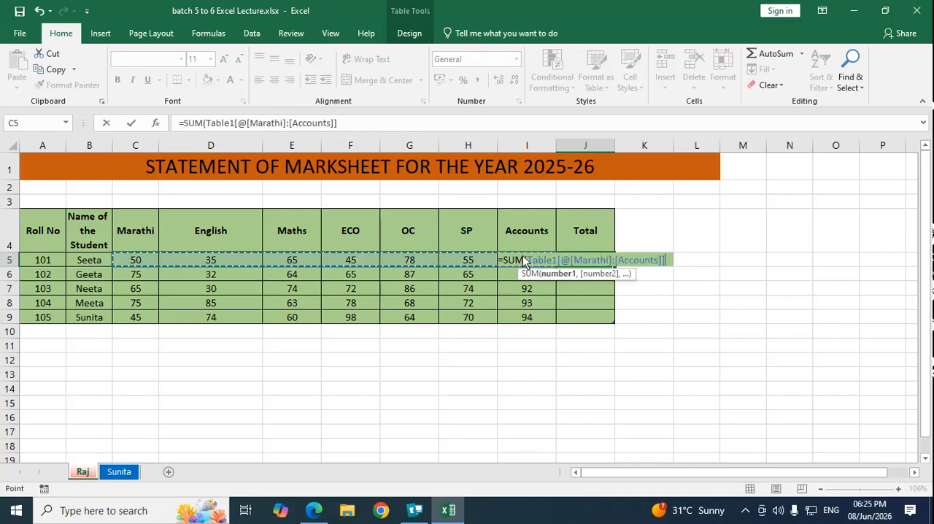
pyautogui.write(')')
pyautogui.press('Return')
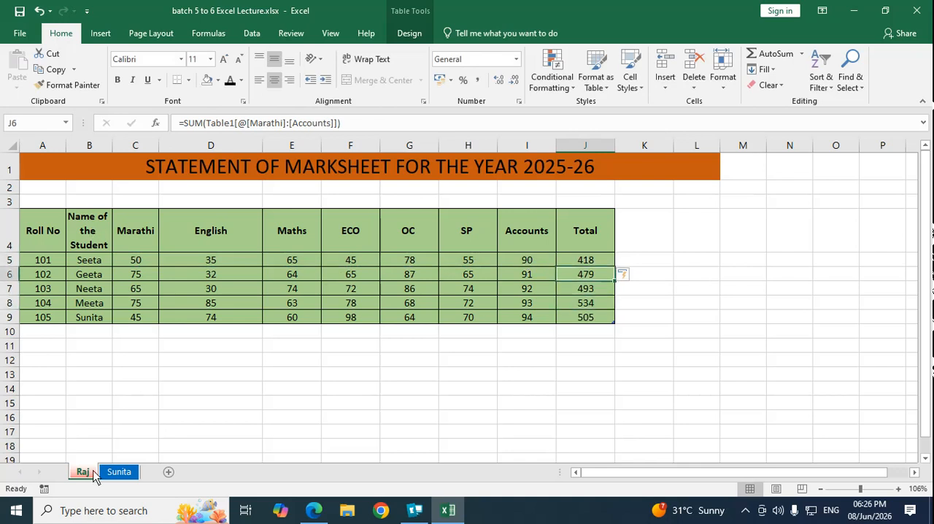
# Step: Open the second worksheet and view its page orientation options
pyautogui.click(117, 471)
pyautogui.click(546, 281)
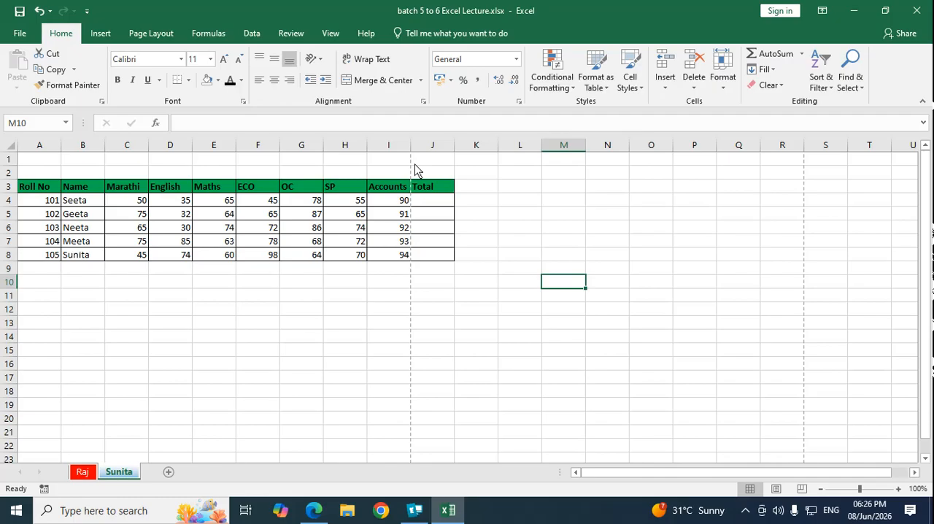
pyautogui.click(143, 34)
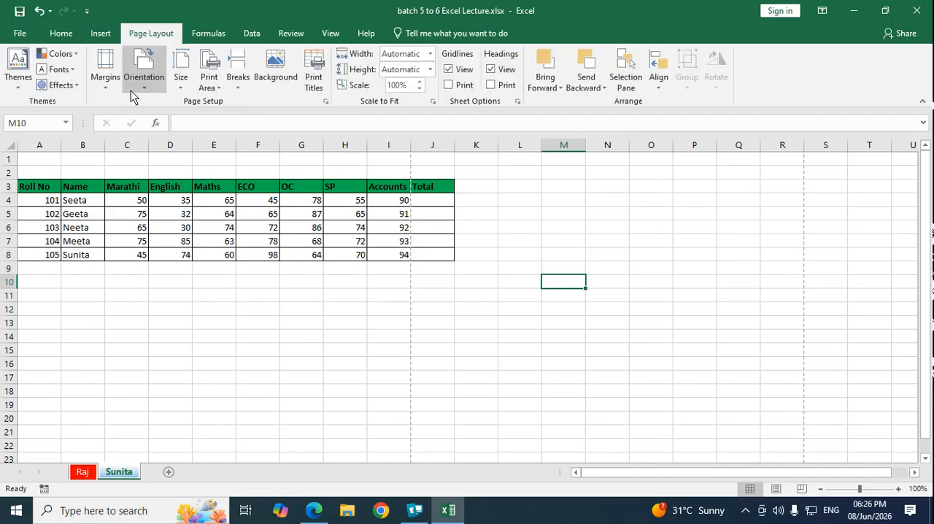
pyautogui.click(141, 81)
pyautogui.click(169, 143)
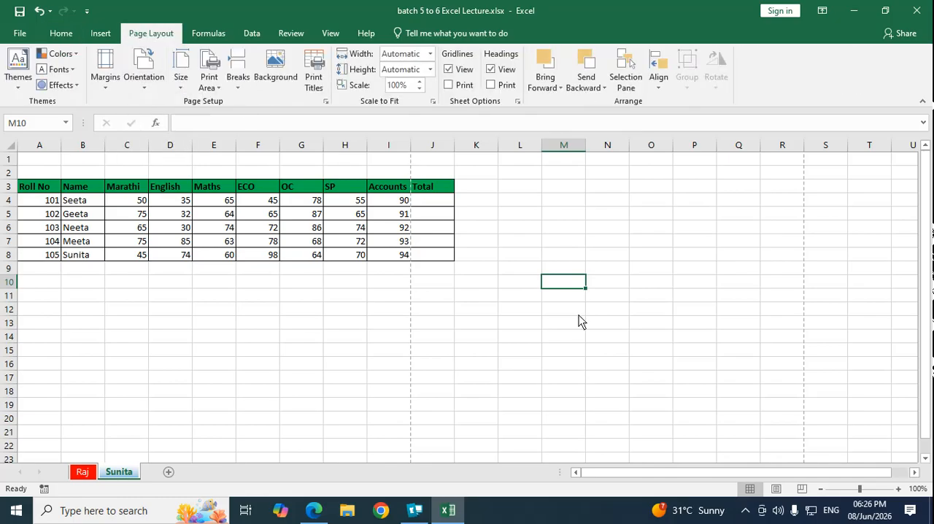
# Step: Enter =SUM(C4:I4) in J4 to total the first student's marks on the second worksheet
pyautogui.click(868, 488)
pyautogui.click(642, 406)
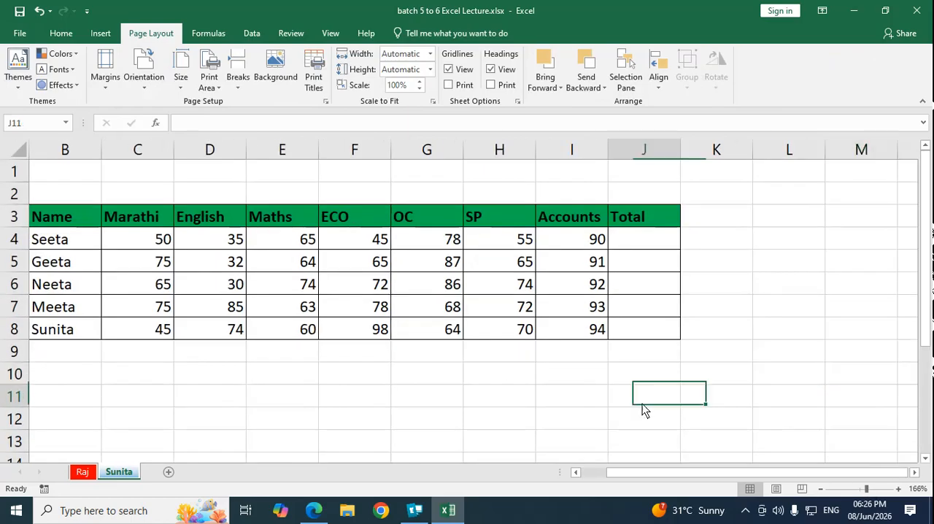
pyautogui.click(652, 241)
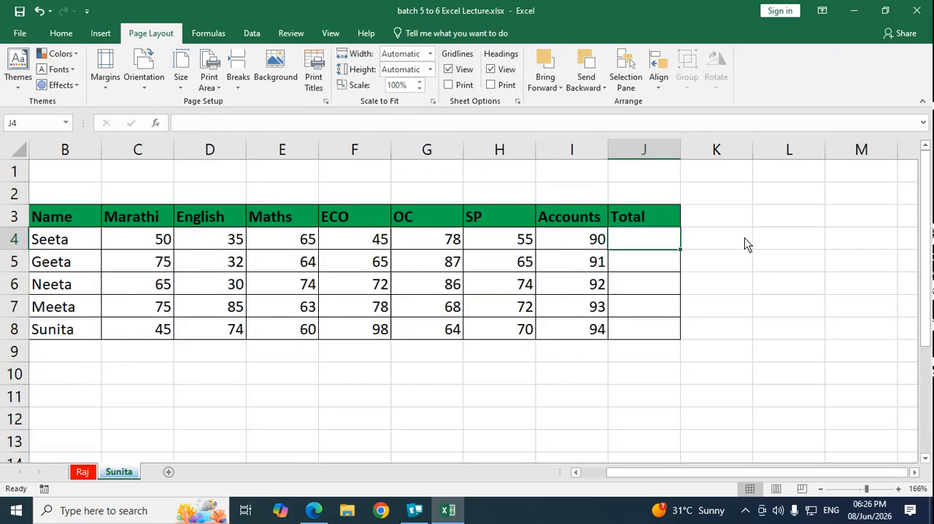
pyautogui.write('=SUM(')
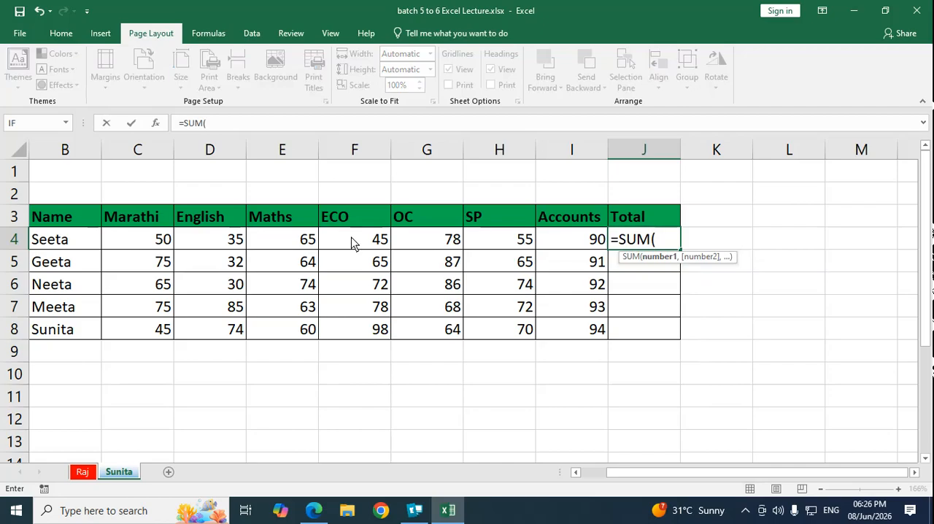
pyautogui.moveTo(146, 249); pyautogui.dragTo(560, 246)
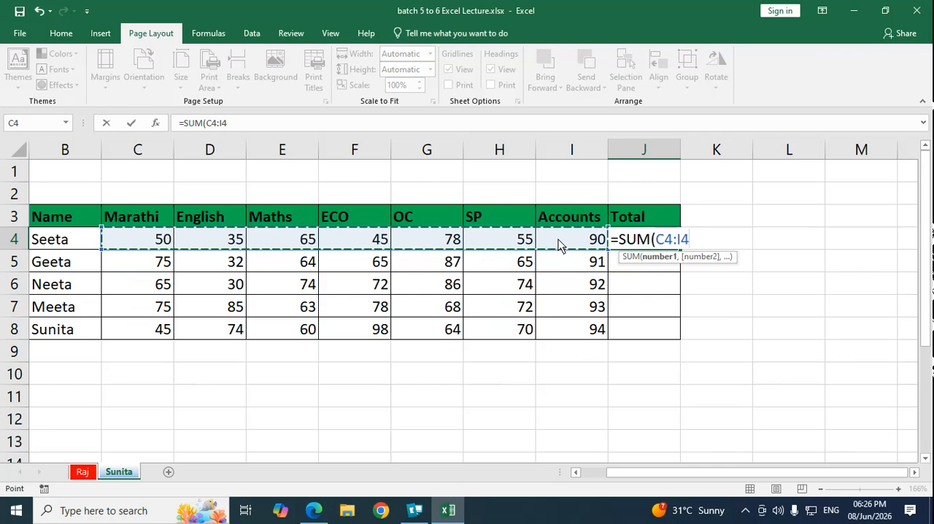
pyautogui.write(')')
pyautogui.press('Return')
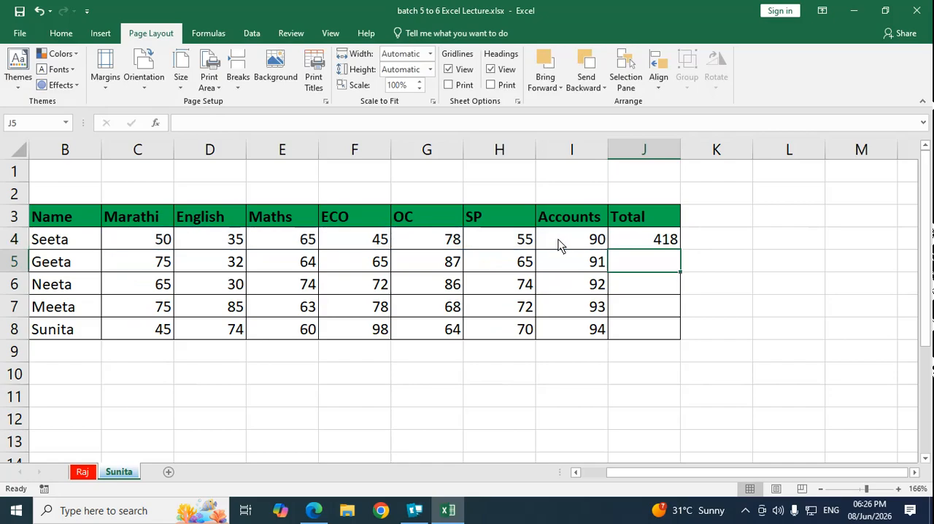
# Step: Enter =SUM(C5:I5) in J5 and =SUM(C6:I6) in J6 to total the second and third students' marks
pyautogui.write('=')
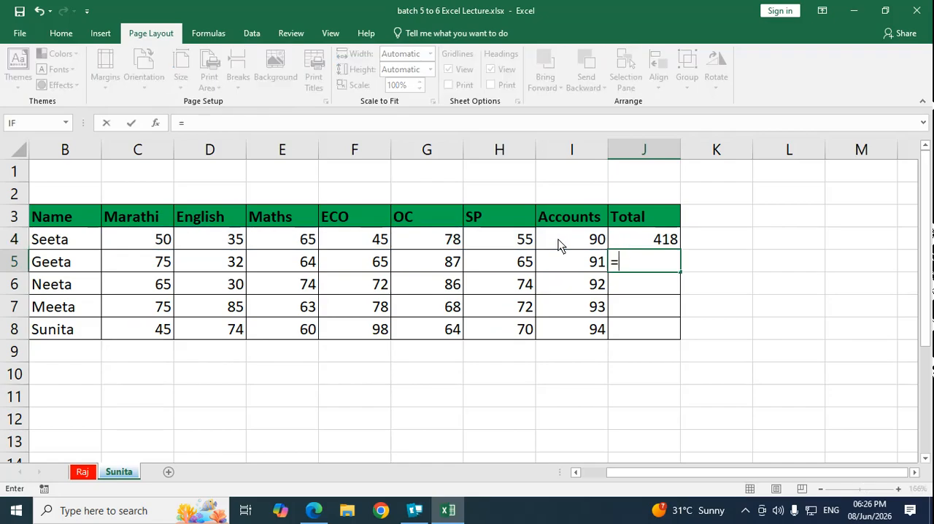
pyautogui.write('SUM(')
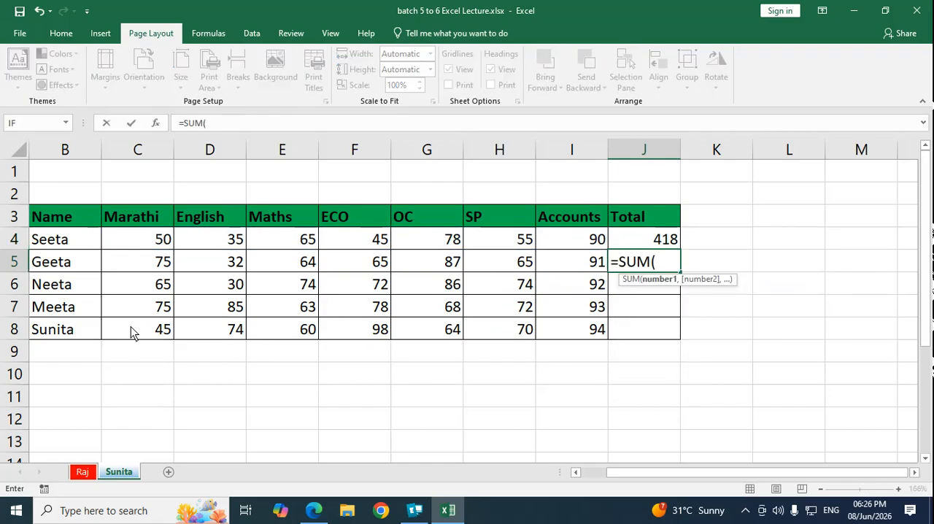
pyautogui.moveTo(160, 265); pyautogui.dragTo(562, 272)
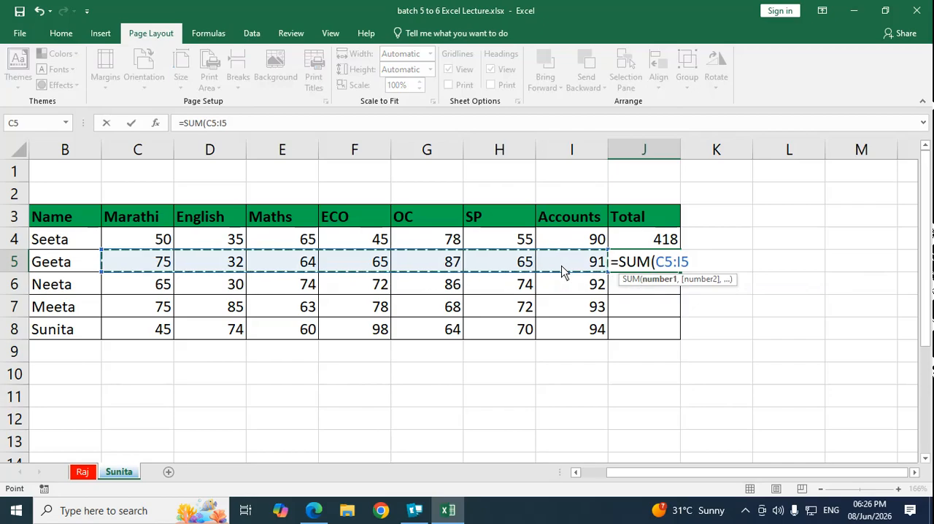
pyautogui.write(')')
pyautogui.hotkey('ctrl', 'Return')
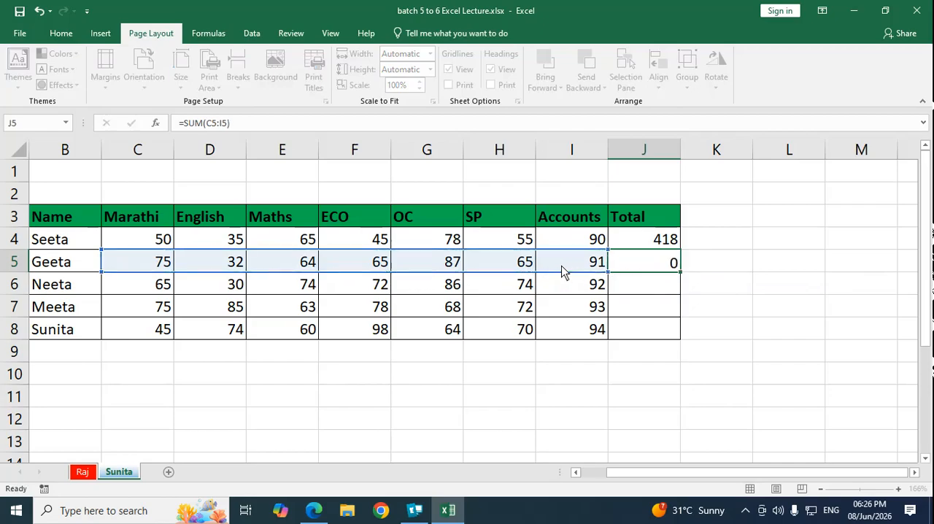
pyautogui.press('Return')
pyautogui.write('=SUM')
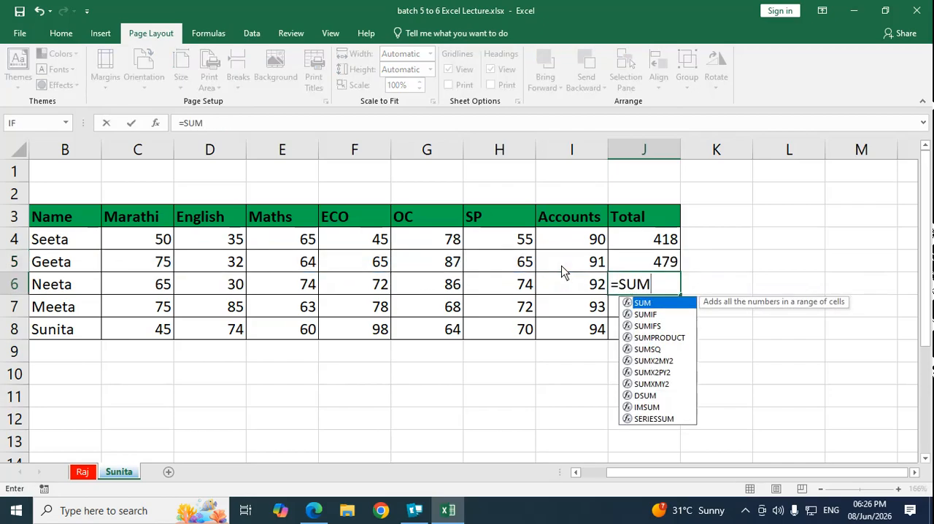
pyautogui.write('(')
pyautogui.moveTo(161, 286); pyautogui.dragTo(543, 286)
pyautogui.write(')')
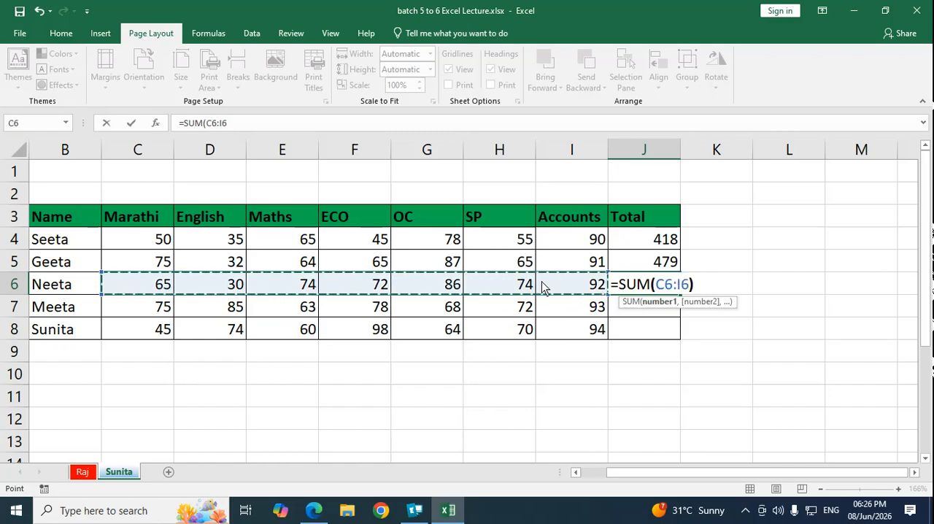
pyautogui.press('Return')
# Step: Enter =SUM(C7:I7) in J7 and =SUM(C8:I8) in J8 to total the last two students' marks
pyautogui.write('=SUM(')
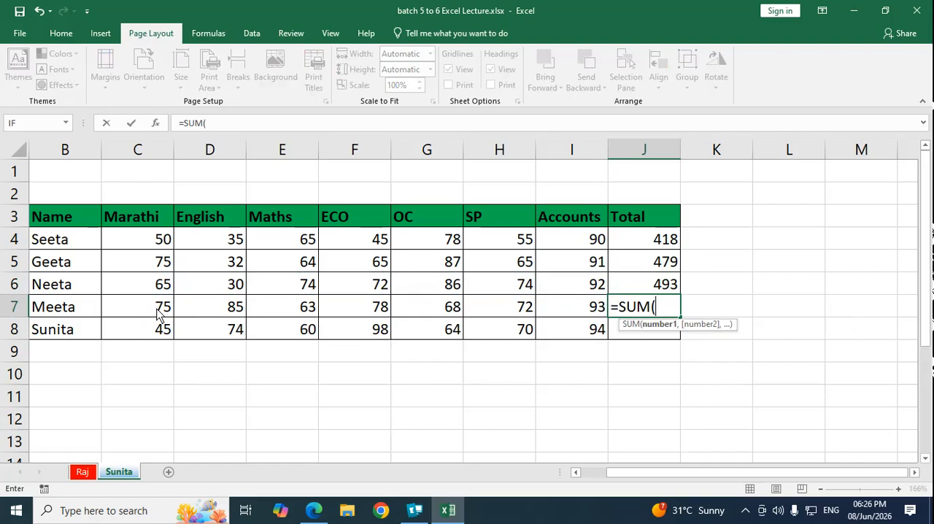
pyautogui.moveTo(157, 308); pyautogui.dragTo(540, 310)
pyautogui.write(')')
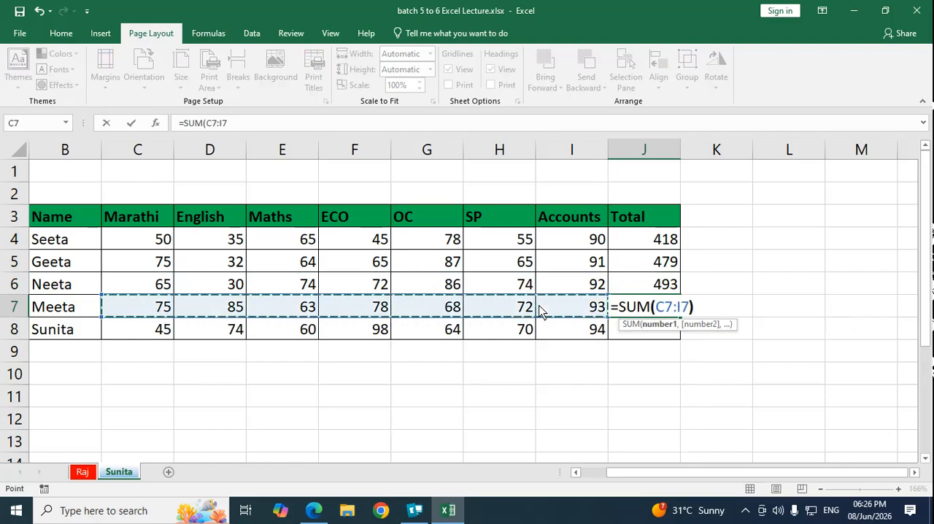
pyautogui.press('Return')
pyautogui.write('=SUM(')
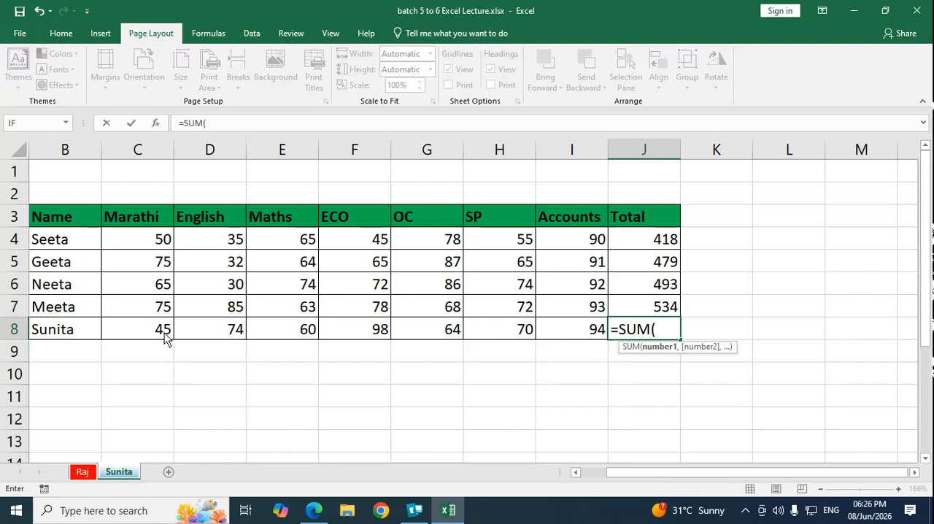
pyautogui.moveTo(167, 334); pyautogui.dragTo(552, 328)
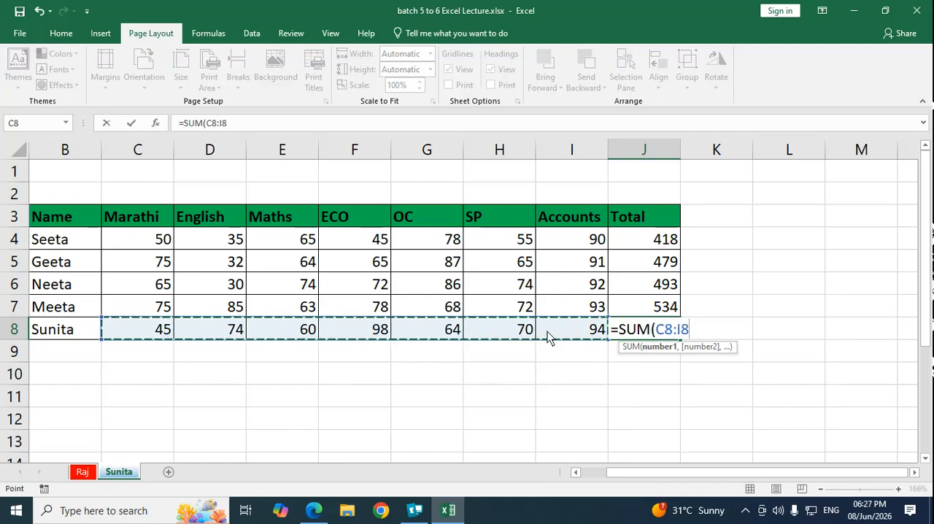
pyautogui.write(')')
pyautogui.press('Return')
# Step: Add the column heading "% OF MARKS" in K3 beside the Total heading
pyautogui.press('Up')
pyautogui.press('Up')
pyautogui.press('Up')
pyautogui.press('Up')
pyautogui.press('Up')
pyautogui.press('Up')
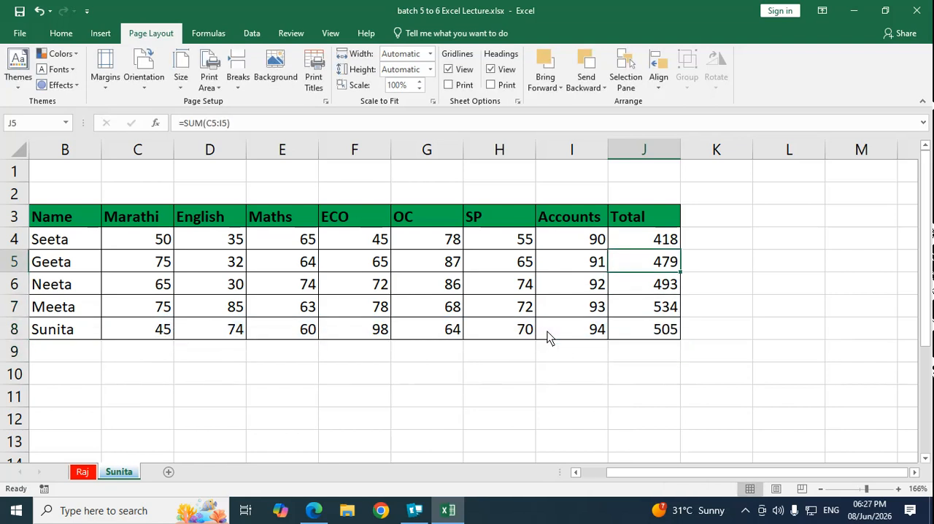
pyautogui.press('Right')
pyautogui.write('% ')
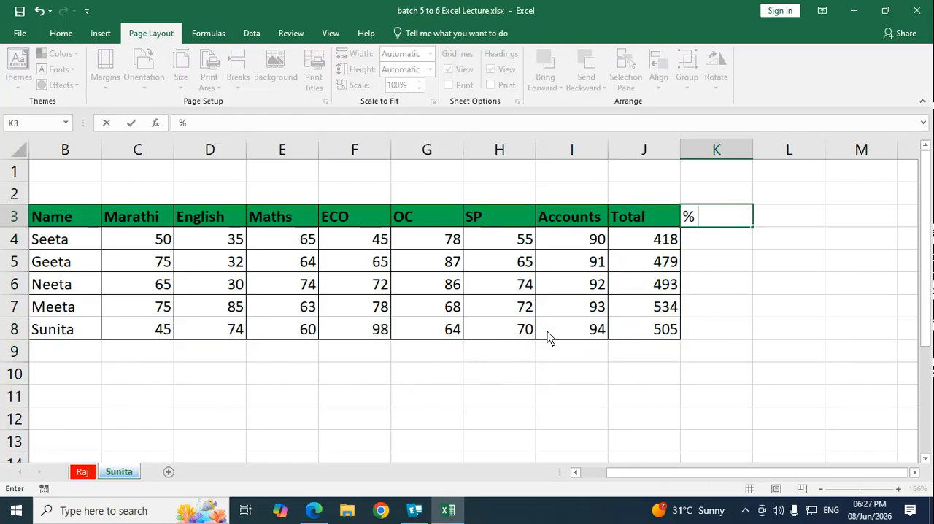
pyautogui.write('OF MARKS')
pyautogui.press('Return')
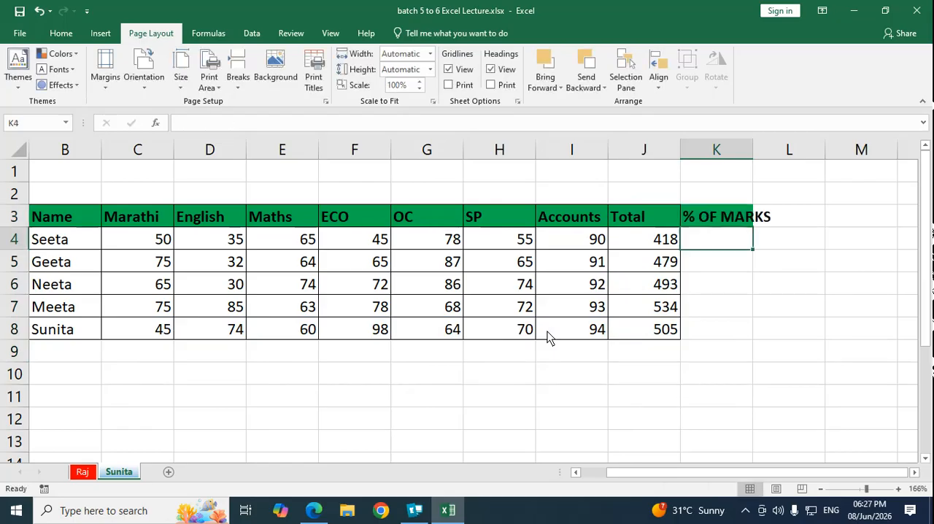
pyautogui.press('Up')
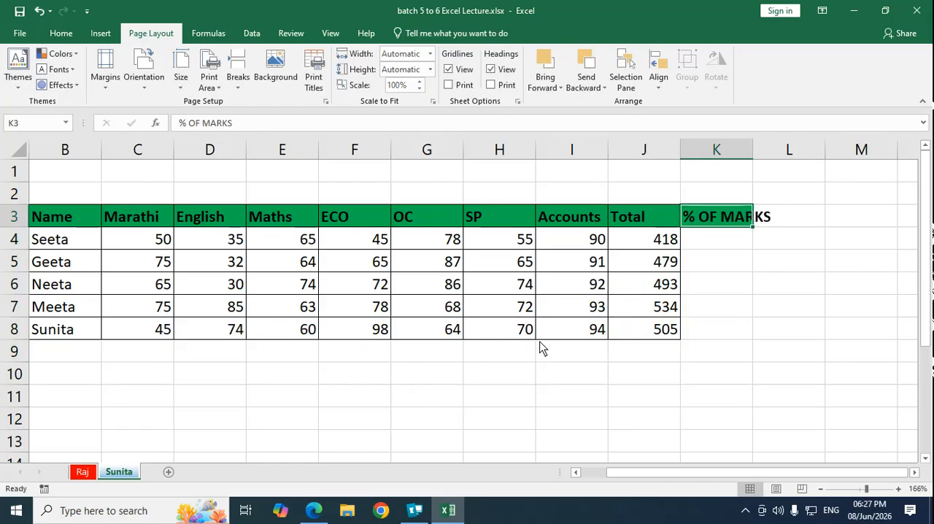
# Step: Auto-fit the width of column K to its "% OF MARKS" heading
pyautogui.click(722, 313)
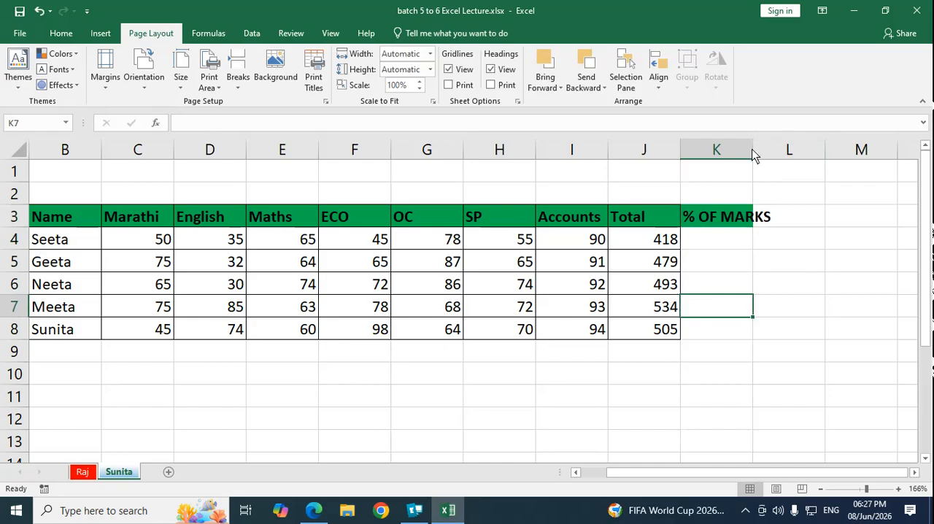
pyautogui.doubleClick(753, 154)
pyautogui.click(759, 244)
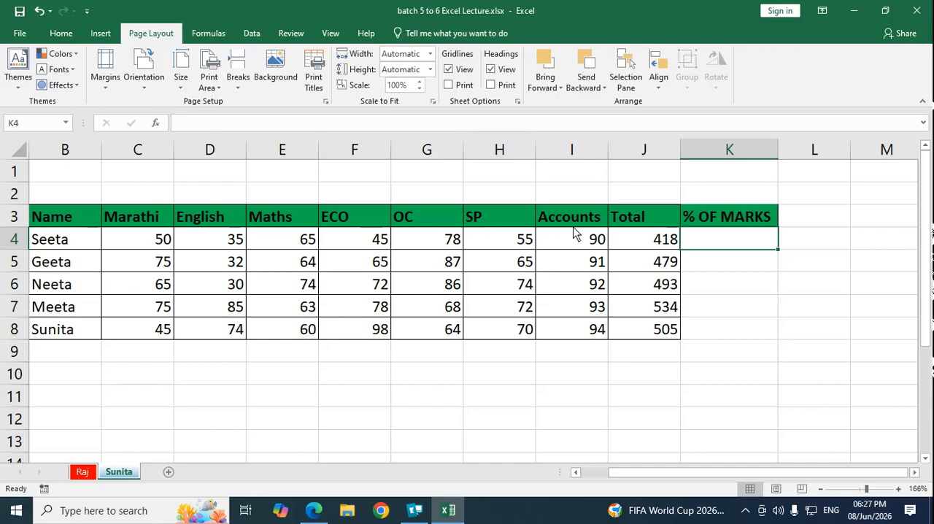
# Step: Enter =J4/7 in K4 to calculate the first student's percentage of marks
pyautogui.click(751, 330)
pyautogui.click(745, 244)
pyautogui.write('=')
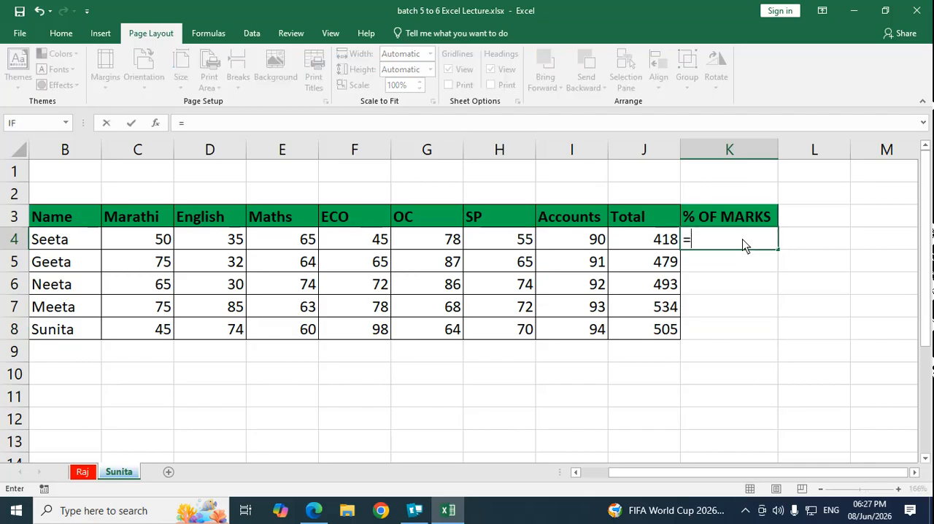
pyautogui.click(661, 246)
pyautogui.write('/7')
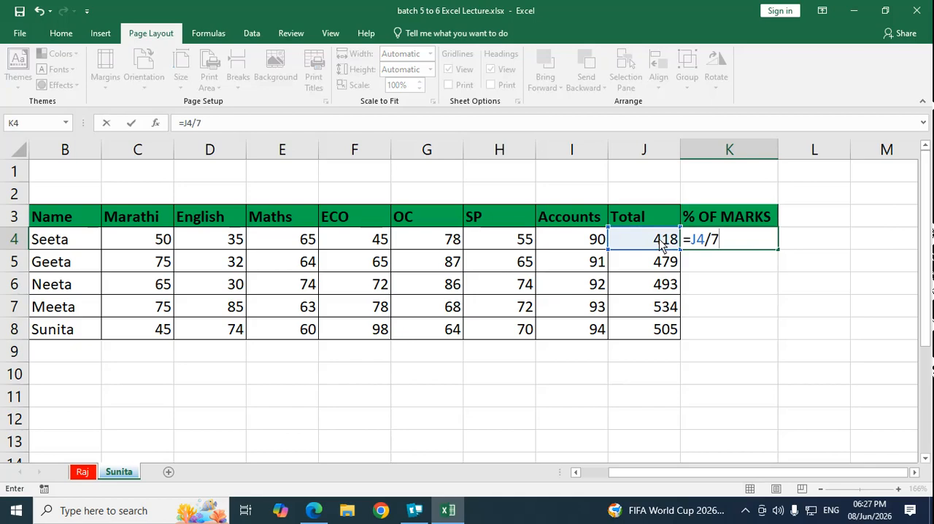
pyautogui.press('Return')
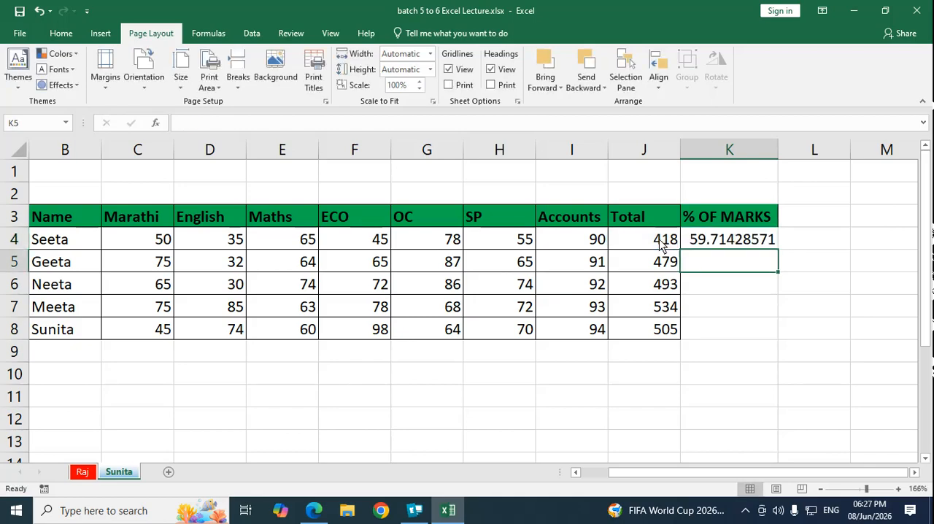
# Step: Enter =J5/7 in K5 and =J6/7 in K6 for the second and third students' percentages
pyautogui.write('=')
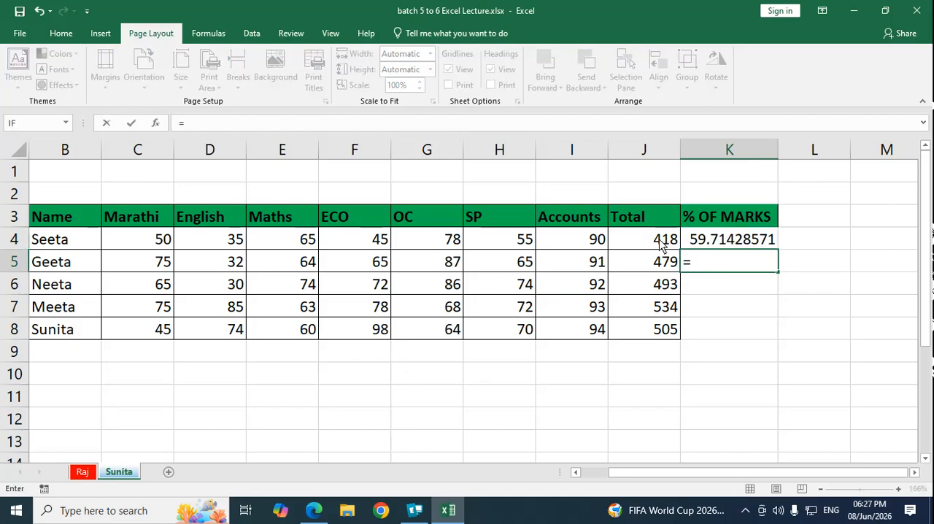
pyautogui.click(655, 269)
pyautogui.write('/7')
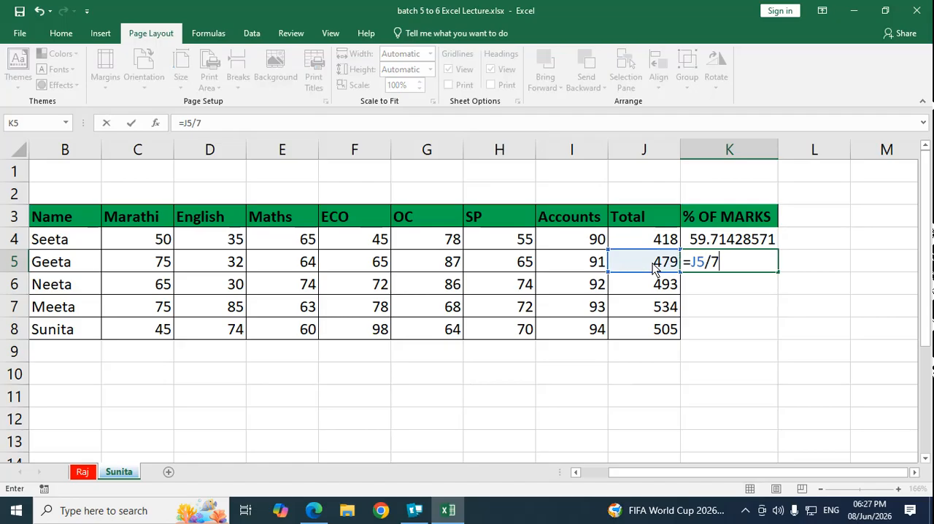
pyautogui.press('Return')
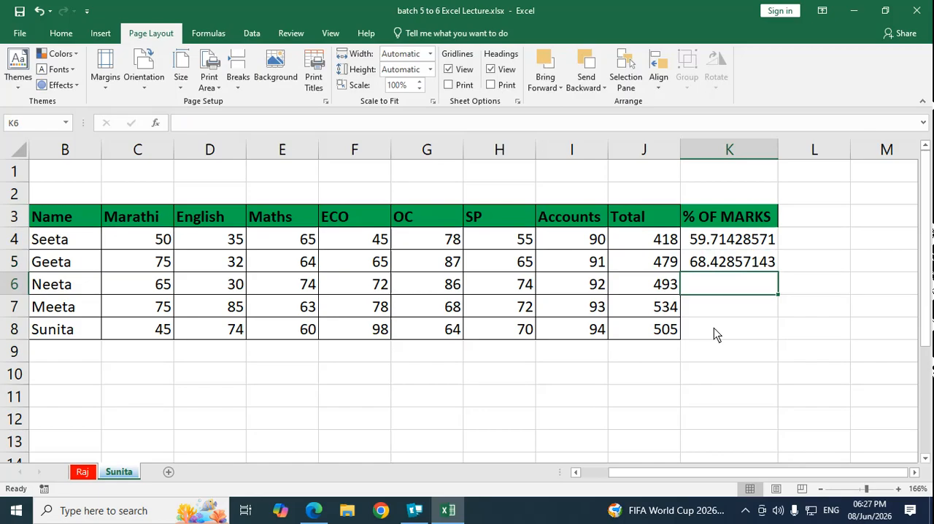
pyautogui.write('=')
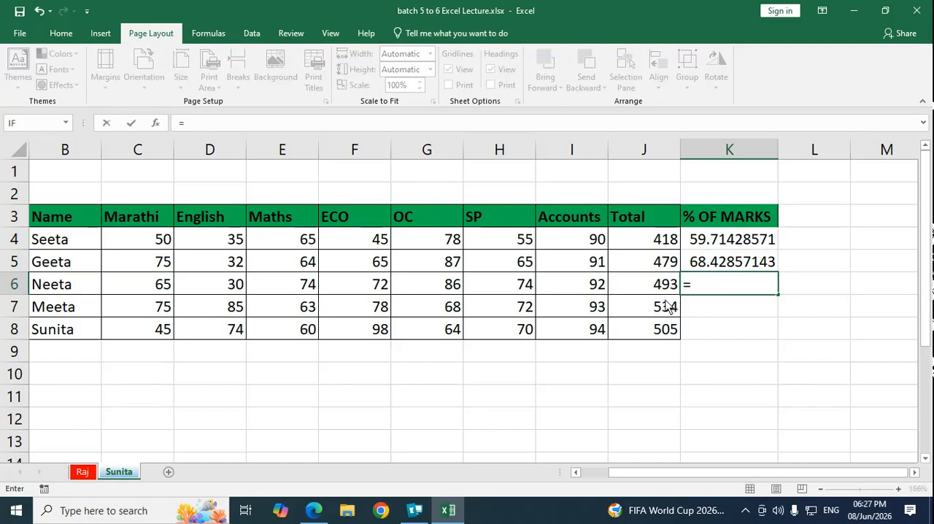
pyautogui.click(661, 287)
pyautogui.write('/')
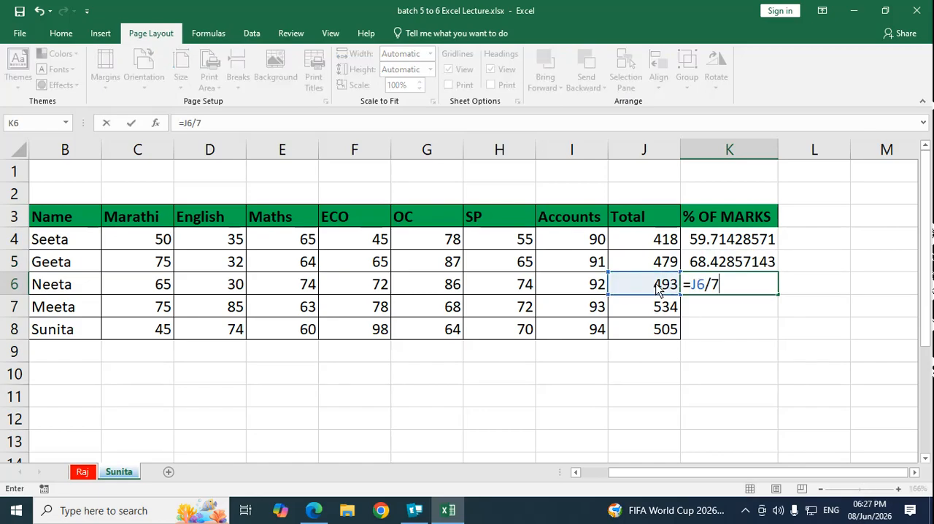
pyautogui.write('7')
pyautogui.press('Return')
# Step: Enter =J7/7 in K7 and =J8/7 in K8 for the last two students' percentages
pyautogui.write('=')
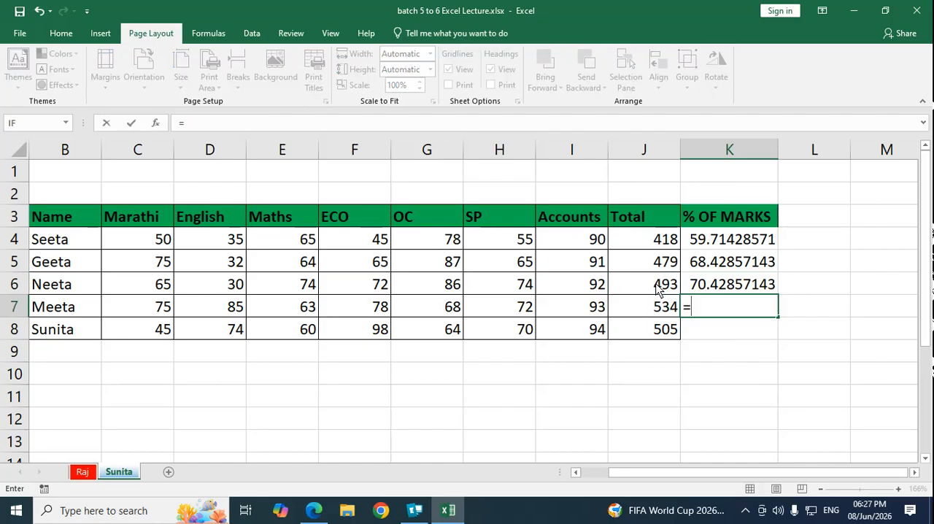
pyautogui.click(652, 309)
pyautogui.write('/7')
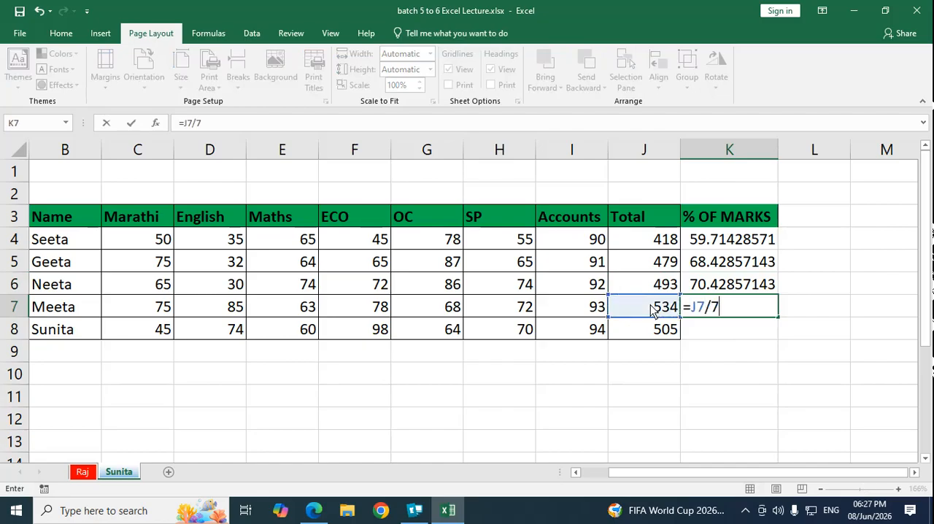
pyautogui.press('Return')
pyautogui.write('=')
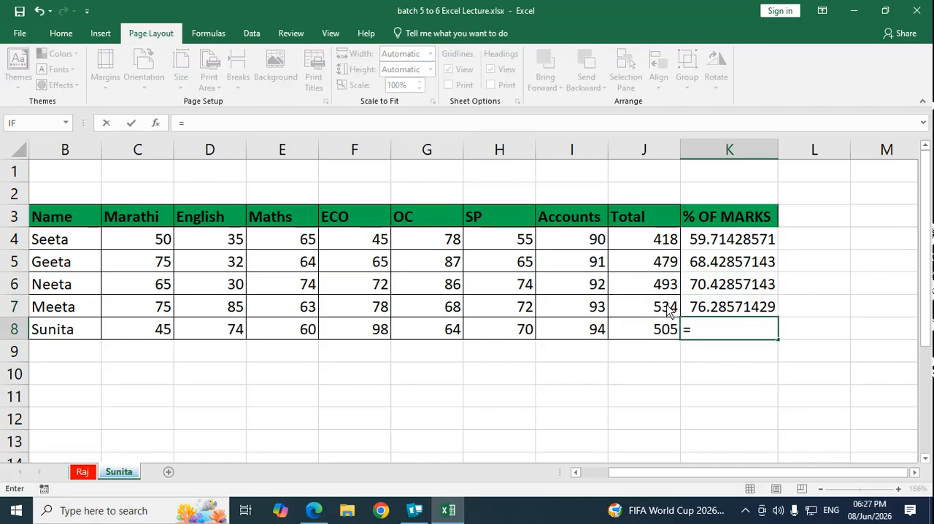
pyautogui.click(666, 335)
pyautogui.write('/7')
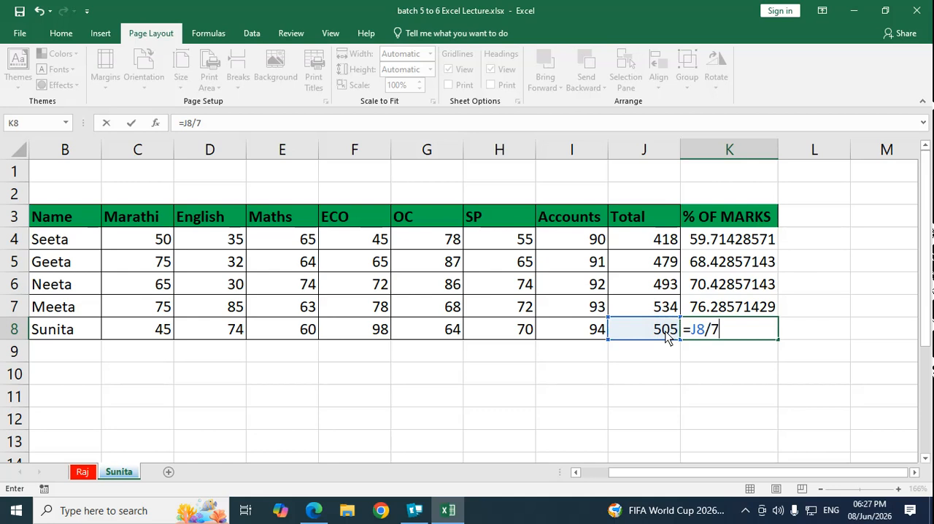
pyautogui.press('Return')
pyautogui.click(834, 404)
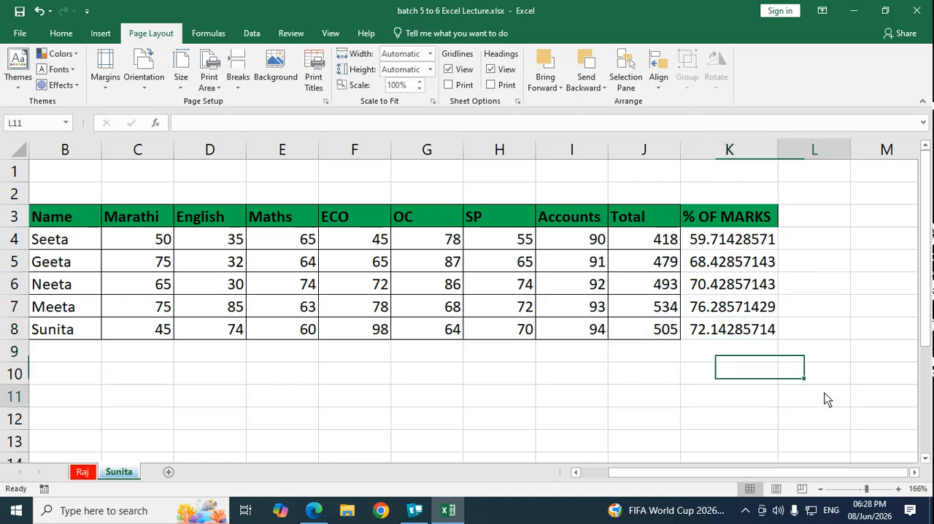
# Step: Apply the Comma Style number format to the percentage values in K4:K8
pyautogui.moveTo(744, 243); pyautogui.dragTo(745, 332)
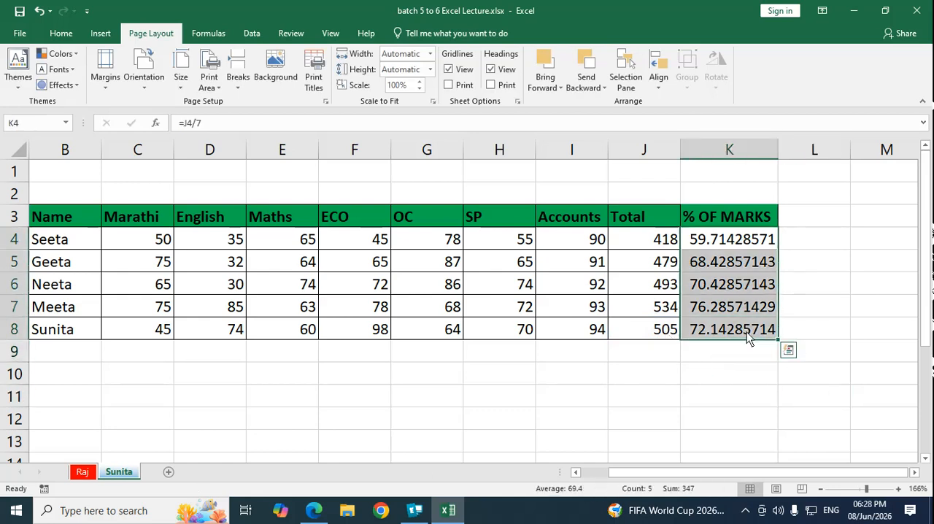
pyautogui.click(58, 34)
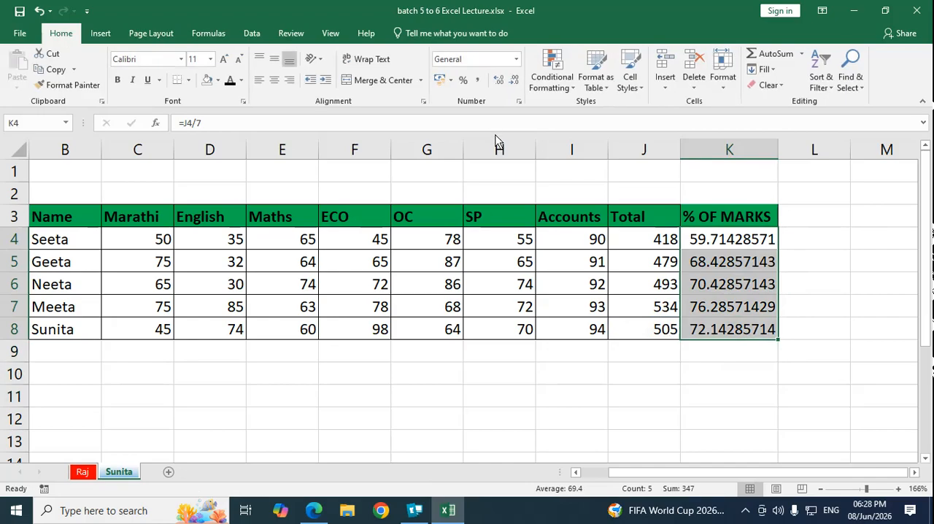
pyautogui.click(479, 81)
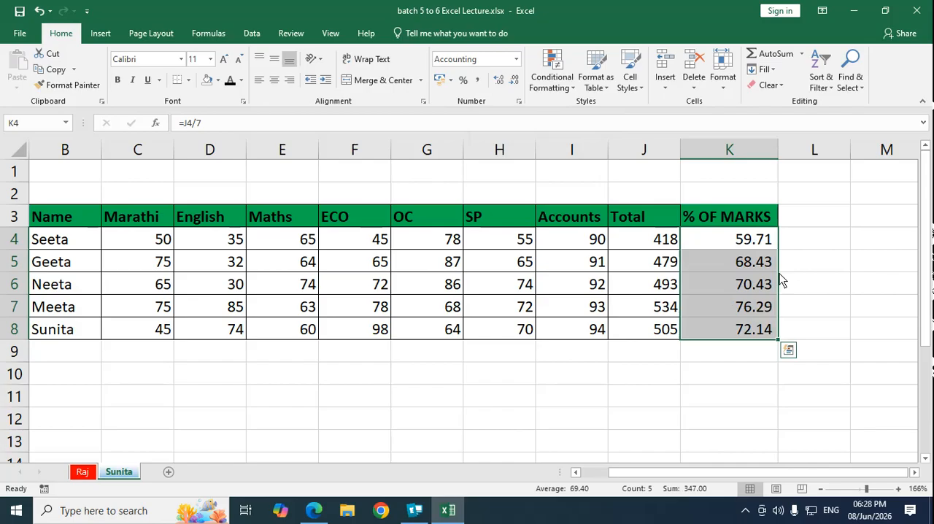
pyautogui.click(741, 244)
pyautogui.click(770, 269)
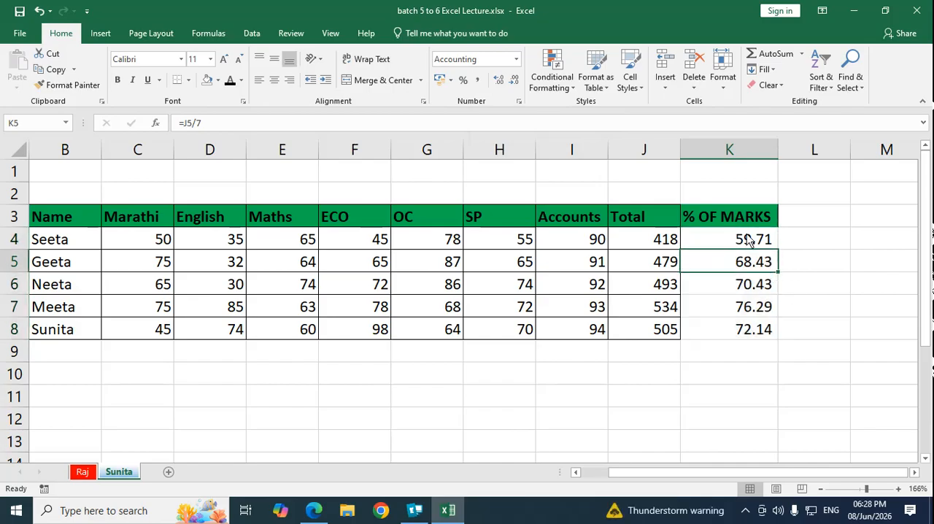
pyautogui.click(745, 246)
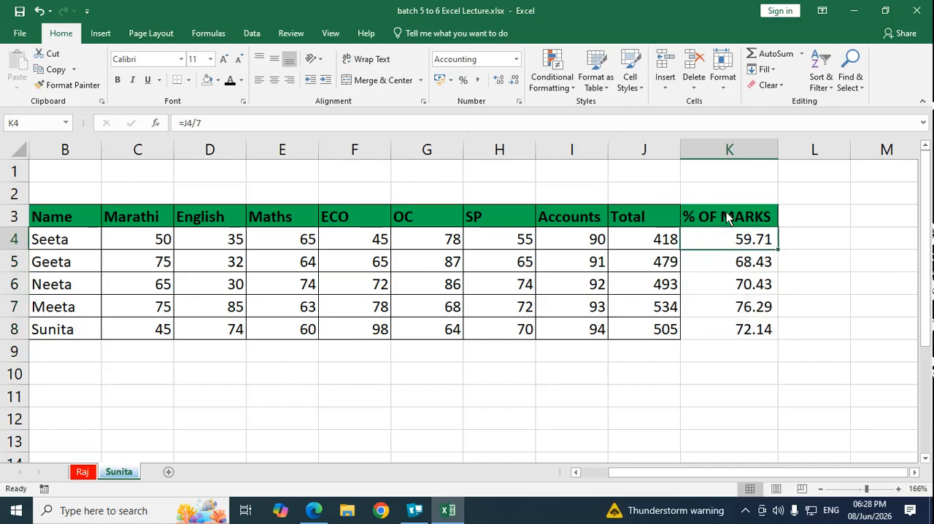
pyautogui.moveTo(728, 219); pyautogui.dragTo(730, 332)
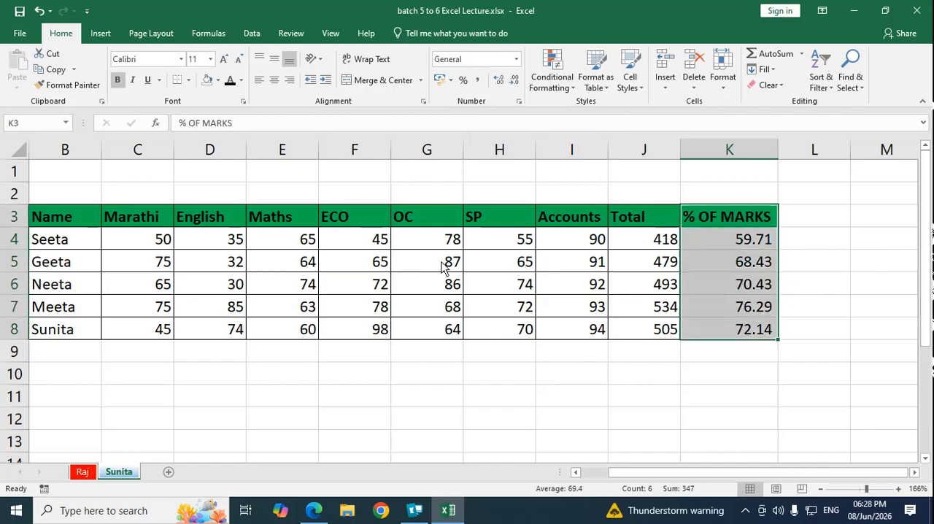
pyautogui.click(188, 80)
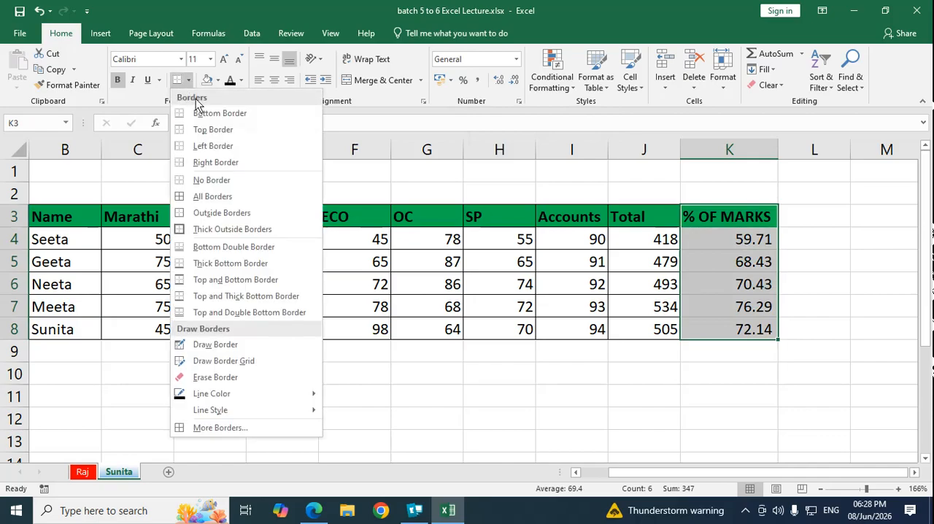
pyautogui.click(44, 246)
# Step: Apply All Borders to the whole marks table, B3:K8, including the percentage column
pyautogui.moveTo(51, 216); pyautogui.dragTo(757, 333)
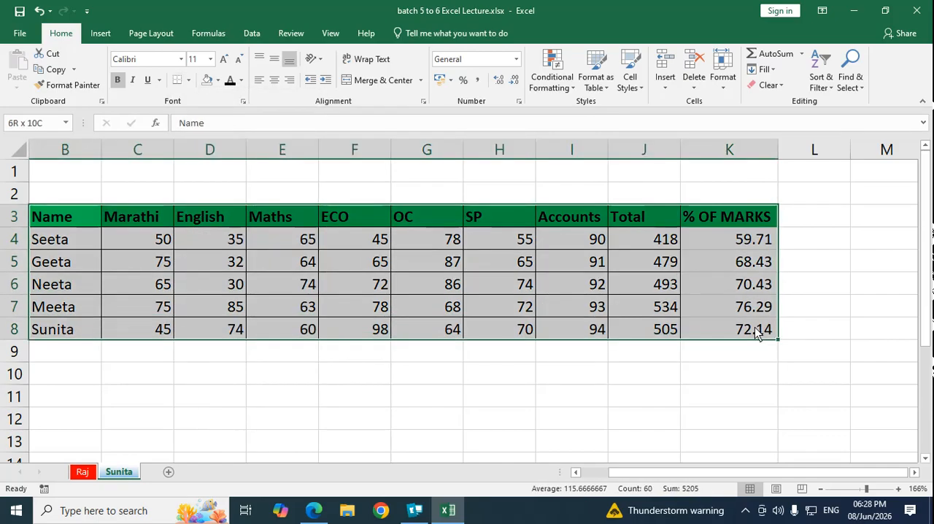
pyautogui.click(189, 81)
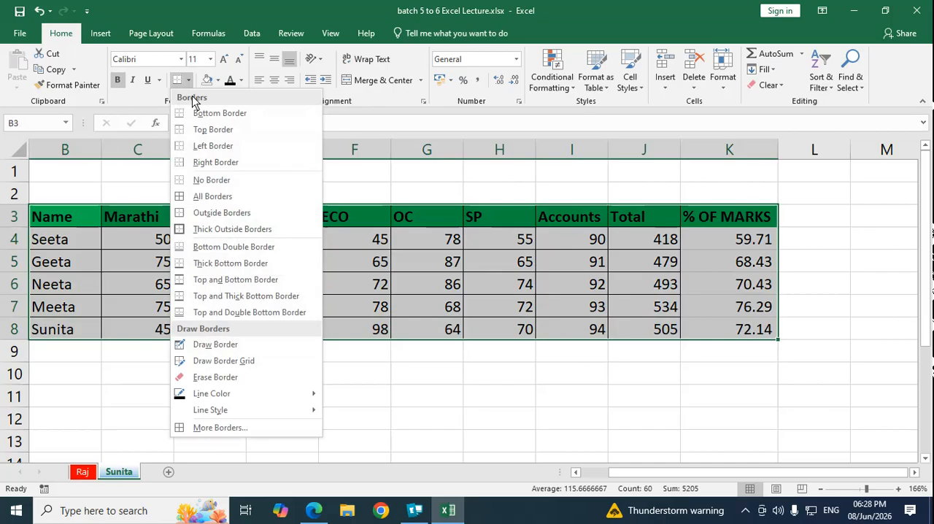
pyautogui.click(210, 198)
pyautogui.click(502, 378)
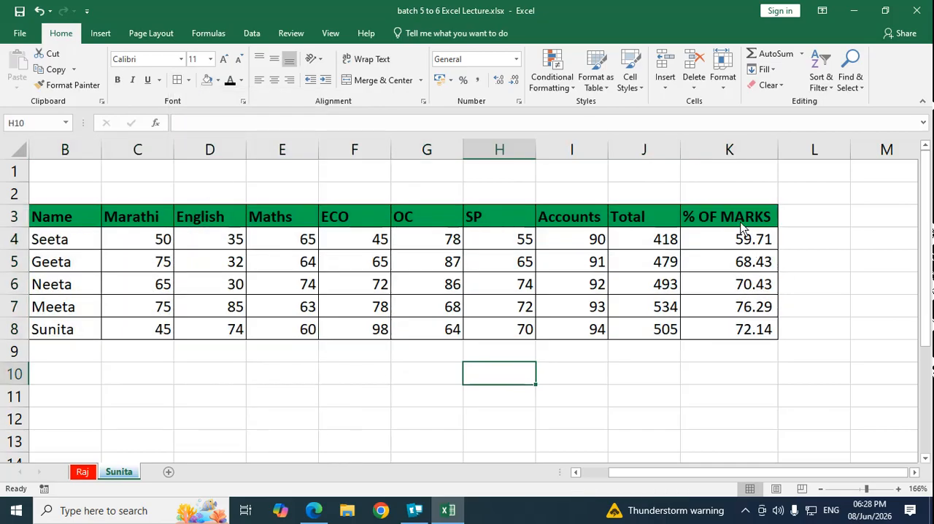
pyautogui.click(741, 223)
pyautogui.click(759, 241)
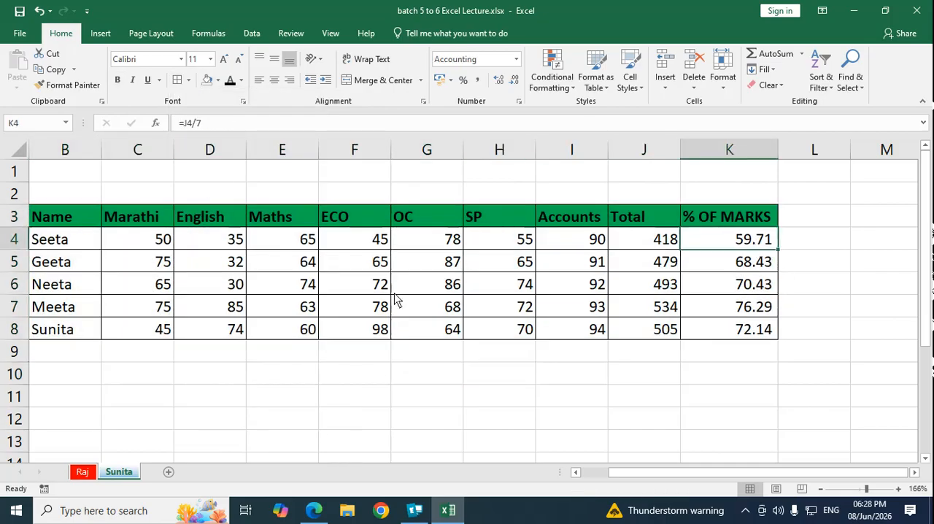
# Step: Enter the row labels Average, Max and Min in B10:B12 below the marks table
pyautogui.click(93, 373)
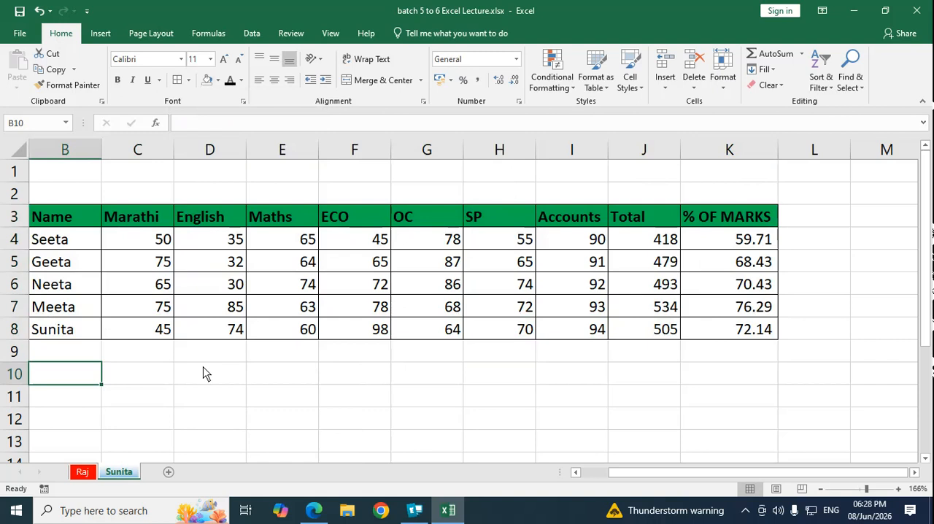
pyautogui.write('aVERAGE')
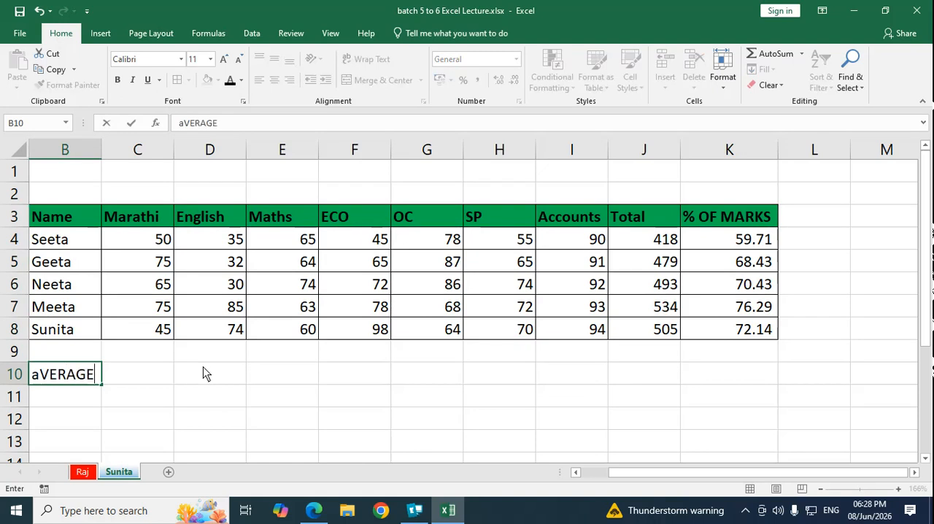
pyautogui.press('Return')
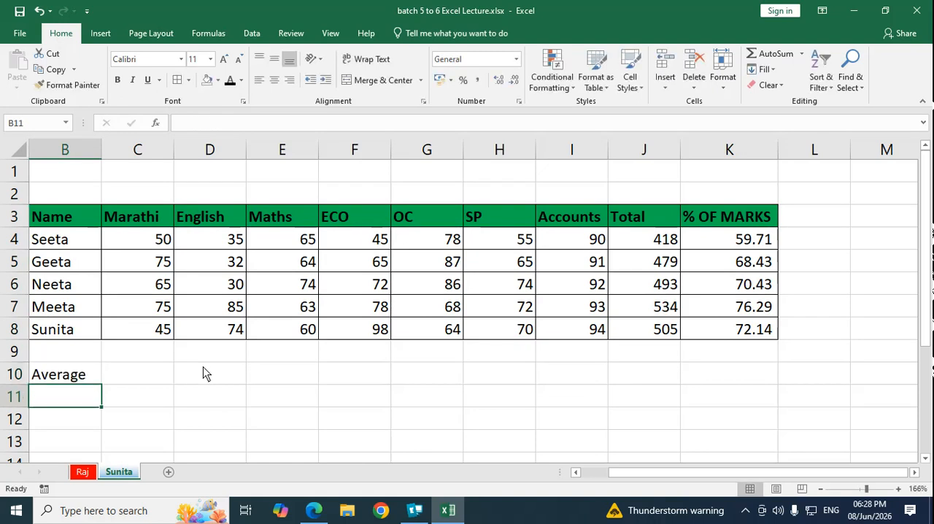
pyautogui.write('mAX')
pyautogui.press('Return')
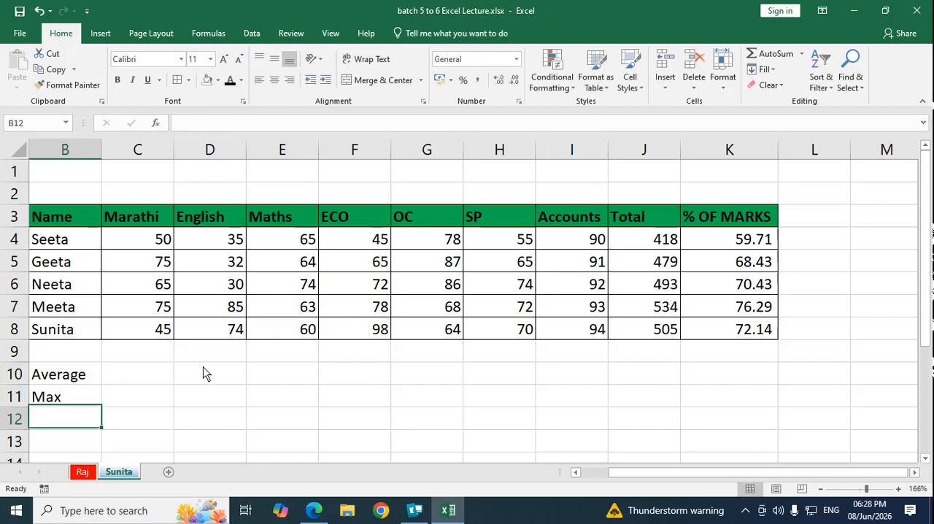
pyautogui.write('Min')
pyautogui.press('Return')
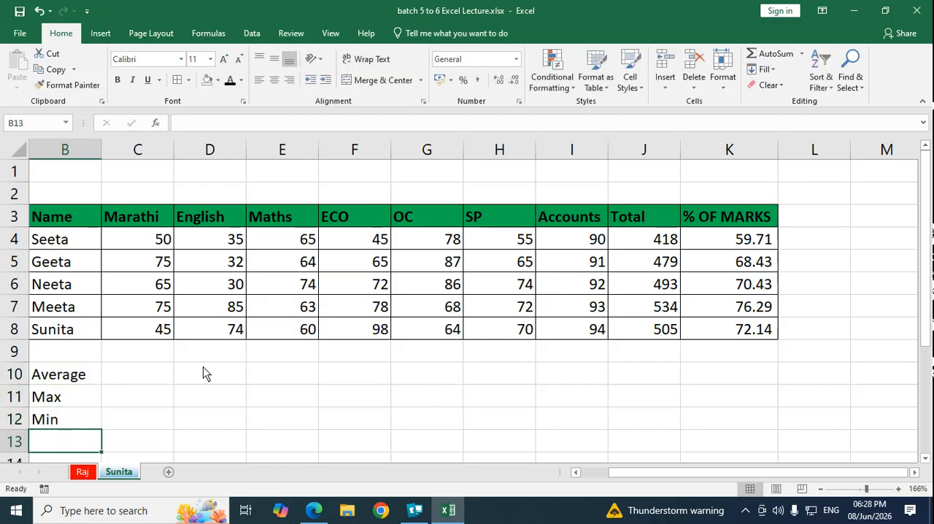
# Step: Add the row labels Upper, Lower and Count in B13:B15 beneath the Min label
pyautogui.write('Upper')
pyautogui.press('Return')
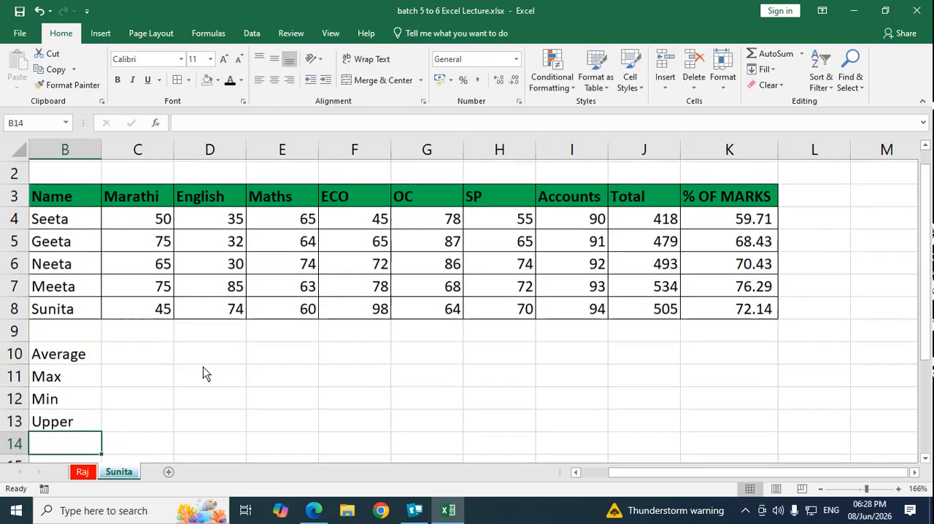
pyautogui.write('Lower')
pyautogui.press('Return')
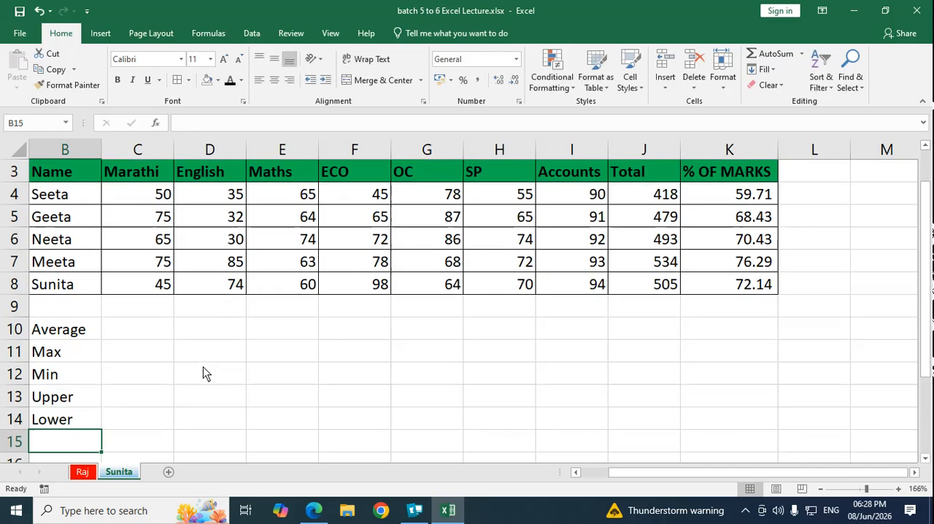
pyautogui.press('Up')
pyautogui.press('Up')
pyautogui.press('Up')
pyautogui.press('Down')
pyautogui.press('Down')
pyautogui.press('Down')
pyautogui.write('Count')
pyautogui.press('Return')
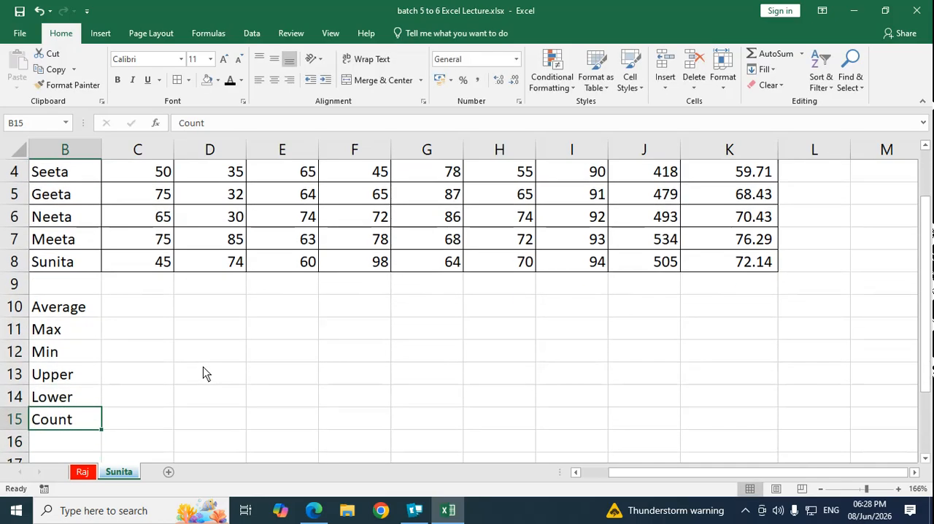
pyautogui.press('Up')
pyautogui.press('Up')
pyautogui.press('Up')
pyautogui.press('Up')
pyautogui.press('Up')
pyautogui.press('Up')
pyautogui.press('Up')
pyautogui.press('Right')
pyautogui.press('Right')
pyautogui.press('Down')
pyautogui.press('Down')
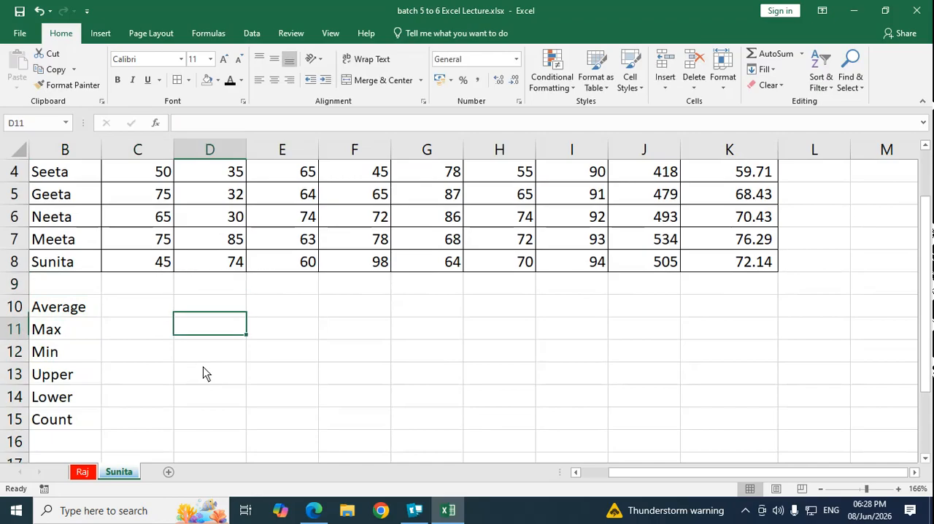
# Step: Delete the two empty sheet rows above the marks table's header row
pyautogui.scroll(1, 138, 375)
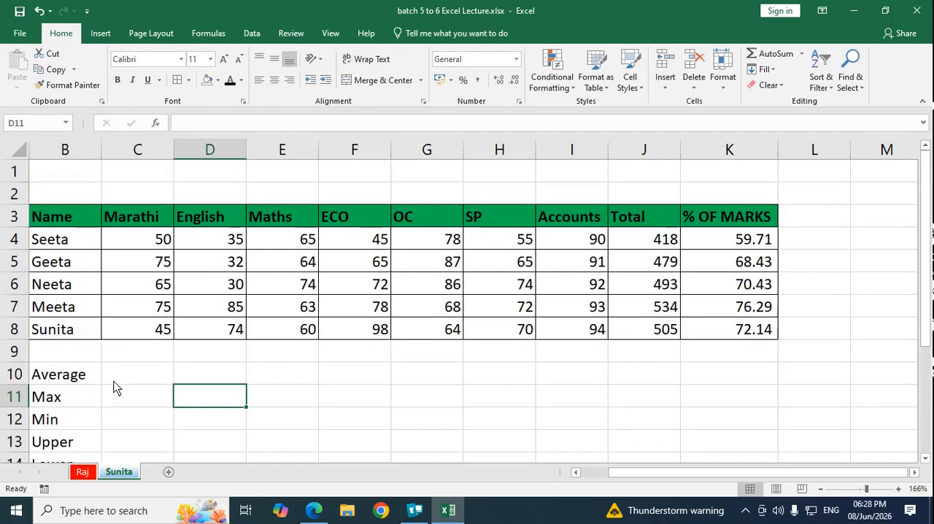
pyautogui.click(125, 377)
pyautogui.click(96, 175)
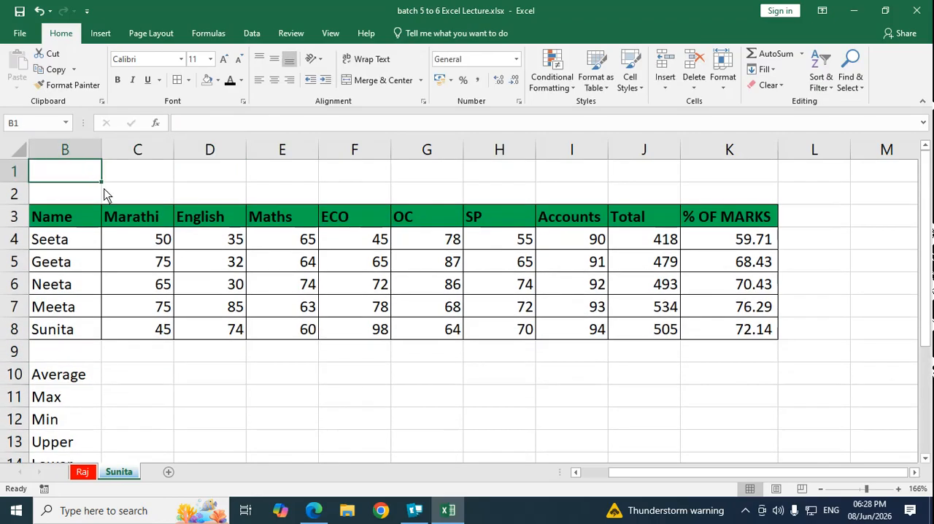
pyautogui.click(694, 82)
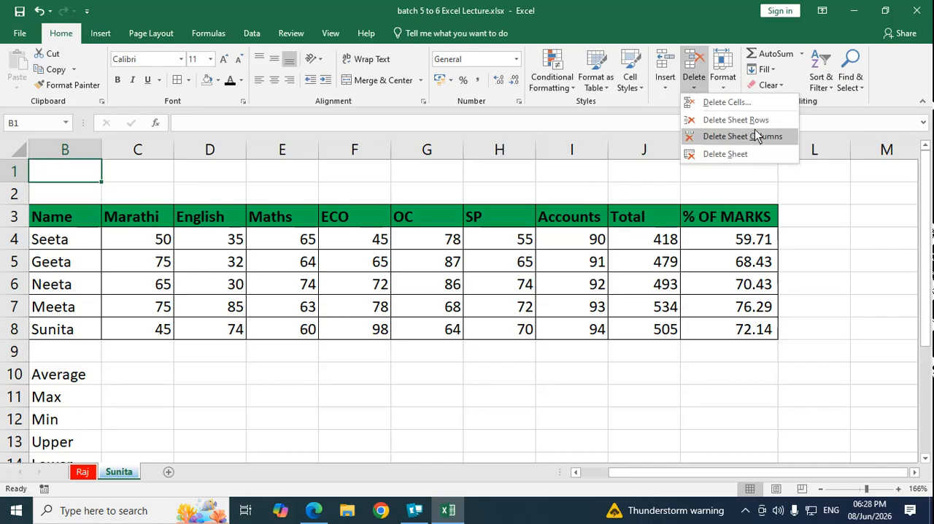
pyautogui.click(752, 121)
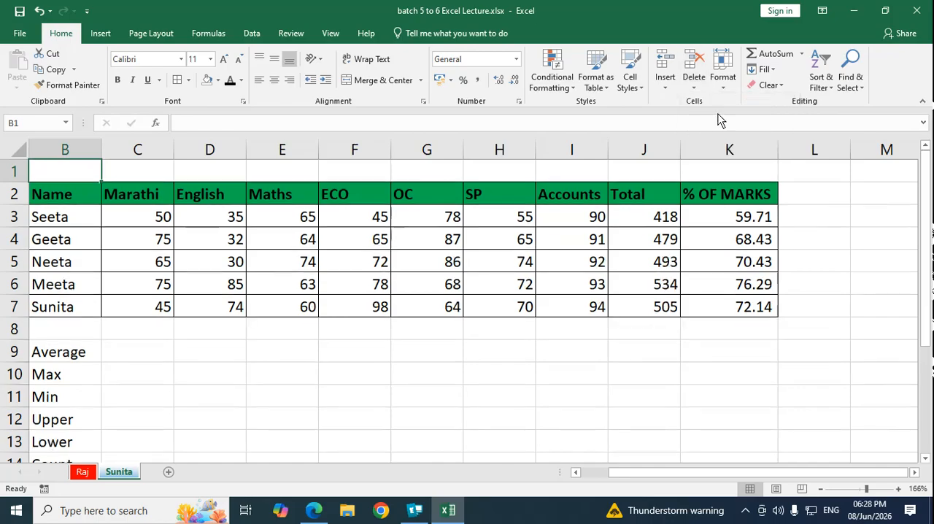
pyautogui.click(694, 84)
pyautogui.click(746, 121)
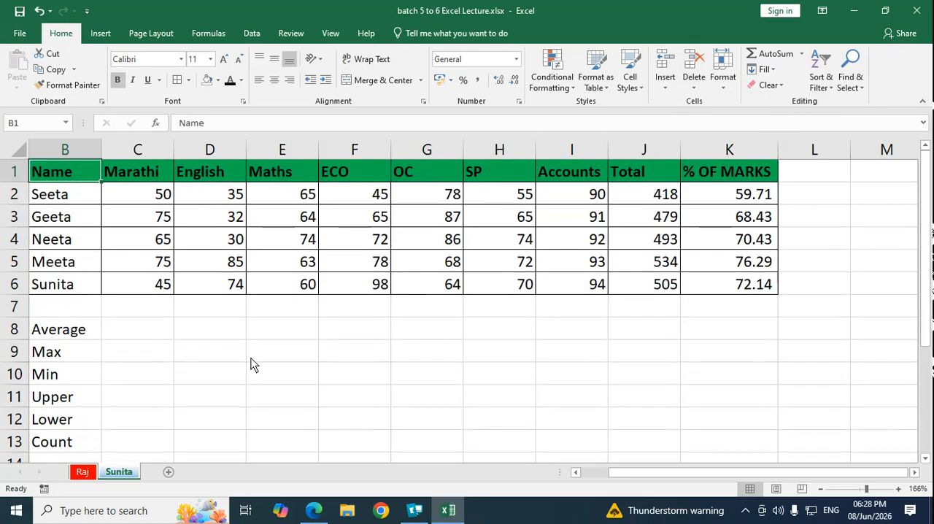
# Step: Calculate the average Marathi mark in C8 with the AVERAGE function over C2:C6
pyautogui.click(250, 358)
pyautogui.click(132, 330)
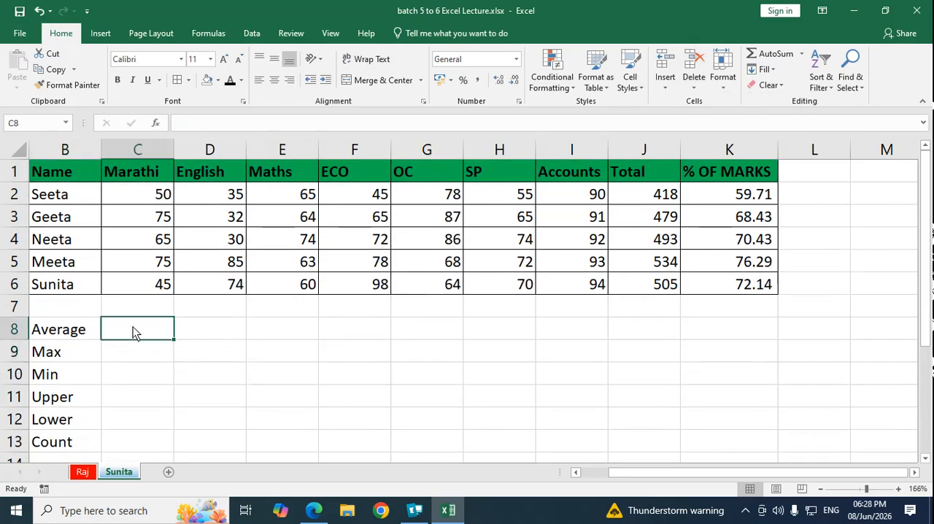
pyautogui.click(802, 53)
pyautogui.click(796, 88)
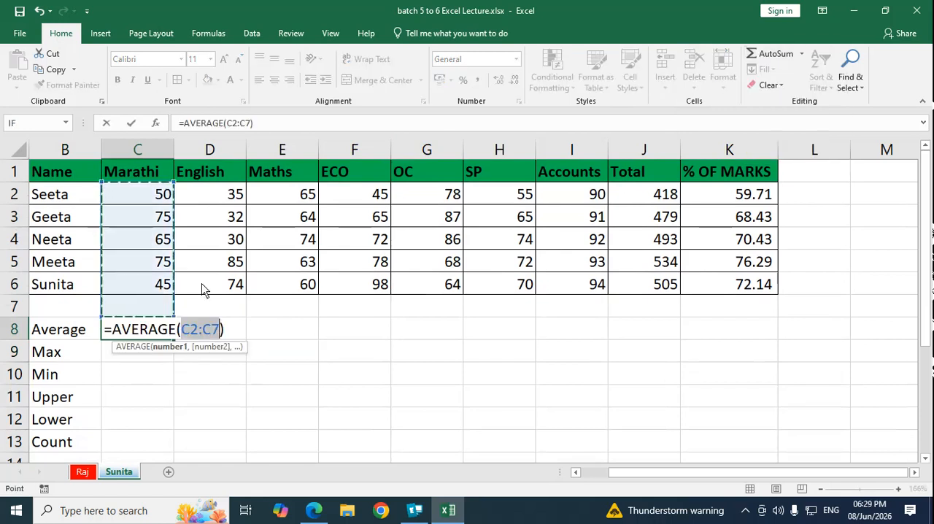
pyautogui.moveTo(155, 197); pyautogui.dragTo(153, 289)
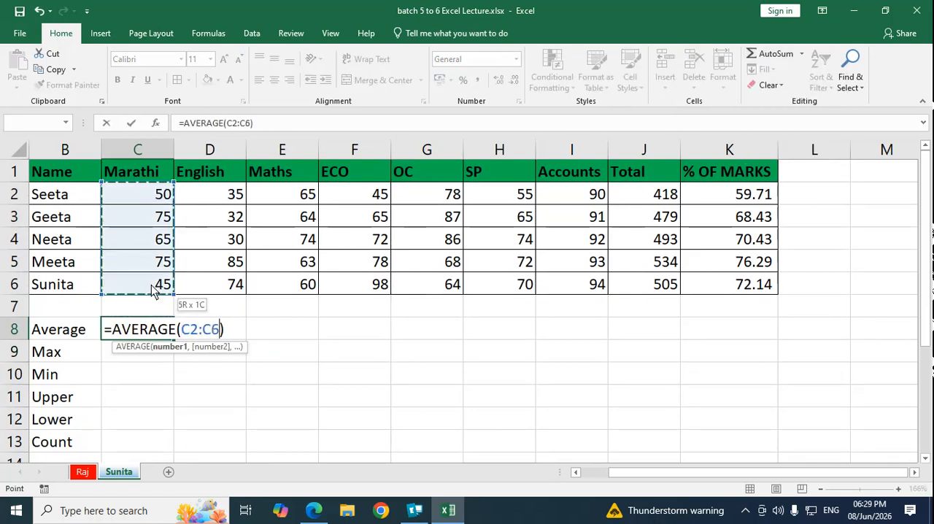
pyautogui.press('Return')
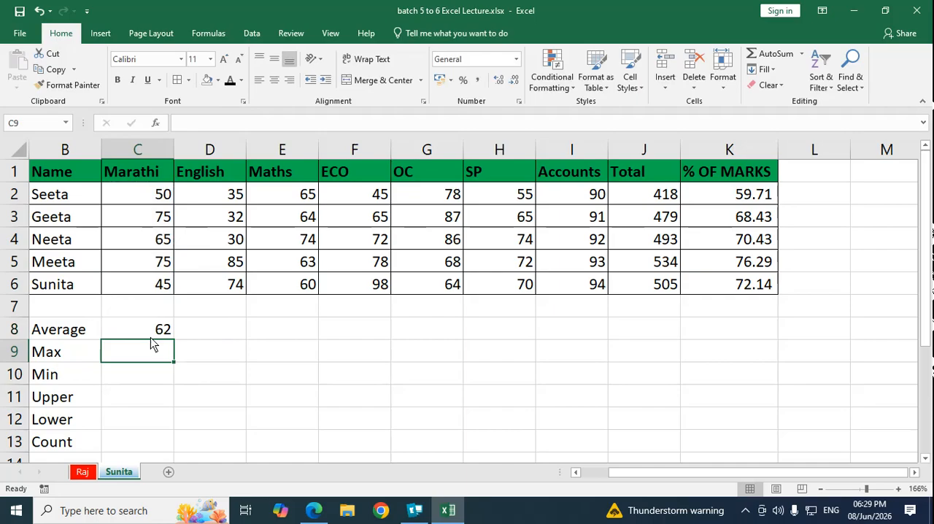
# Step: Enter the formula =AVERAGE(D2:D6) in D8 for the average English mark
pyautogui.click(209, 334)
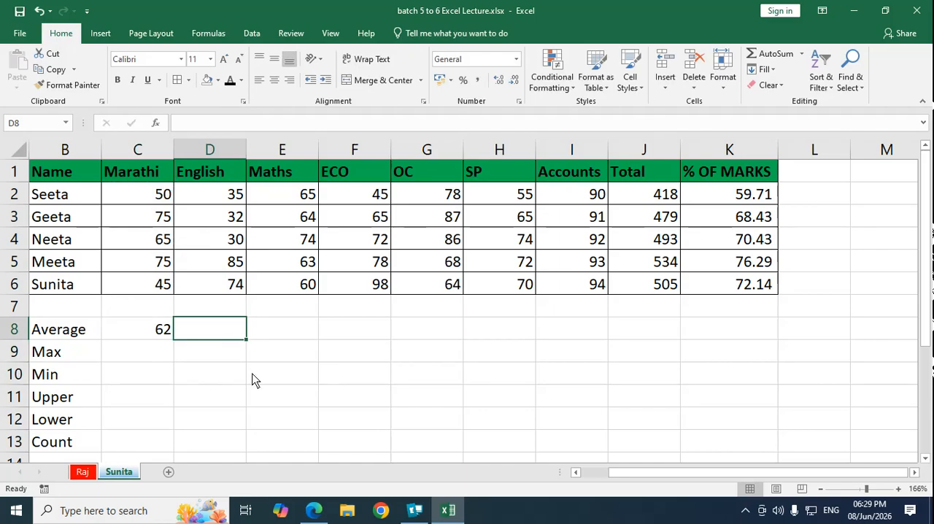
pyautogui.write('=average')
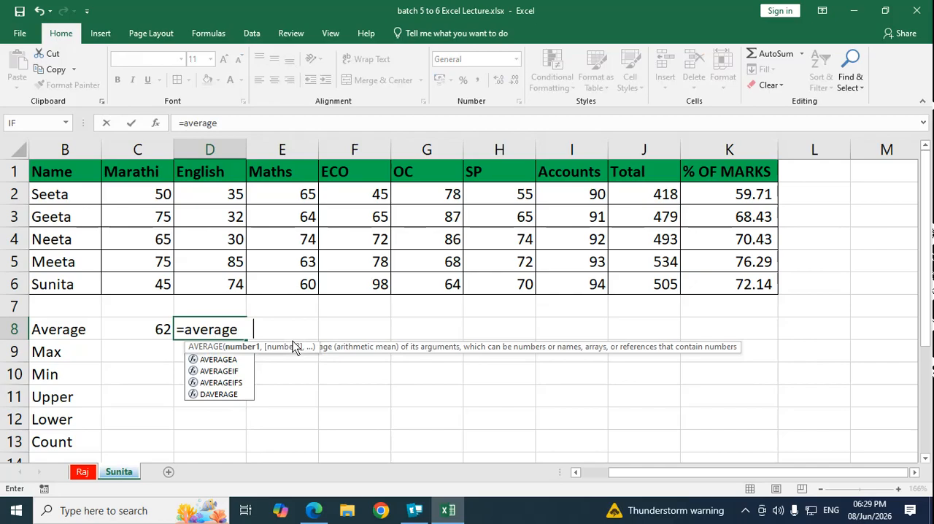
pyautogui.press('Tab')
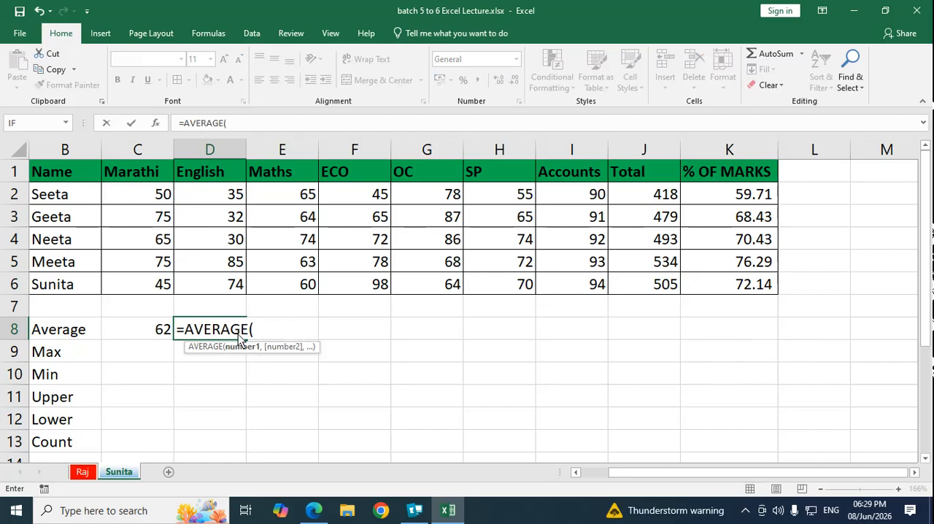
pyautogui.moveTo(219, 195); pyautogui.dragTo(225, 286)
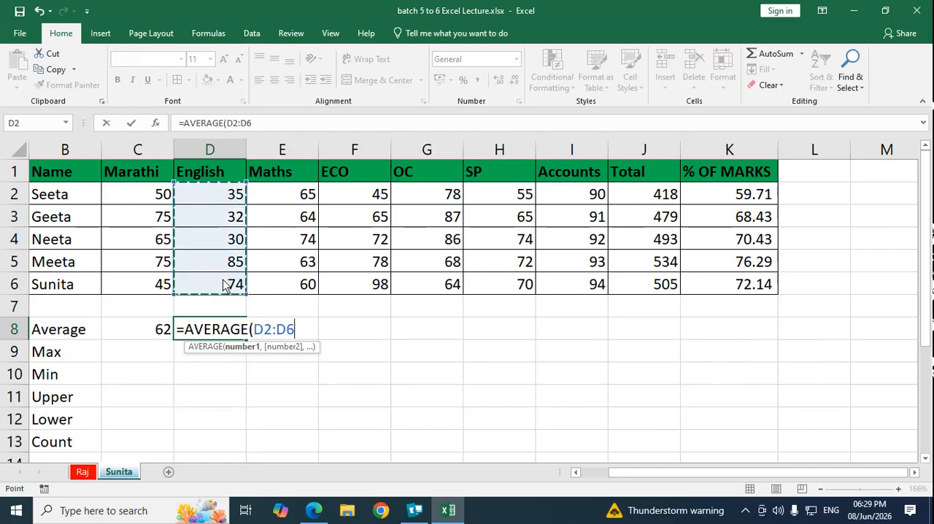
pyautogui.write(')')
pyautogui.press('Return')
# Step: Enter the formula =AVERAGE(E2:E6) in E8 for the average Maths mark
pyautogui.press('Up')
pyautogui.press('Right')
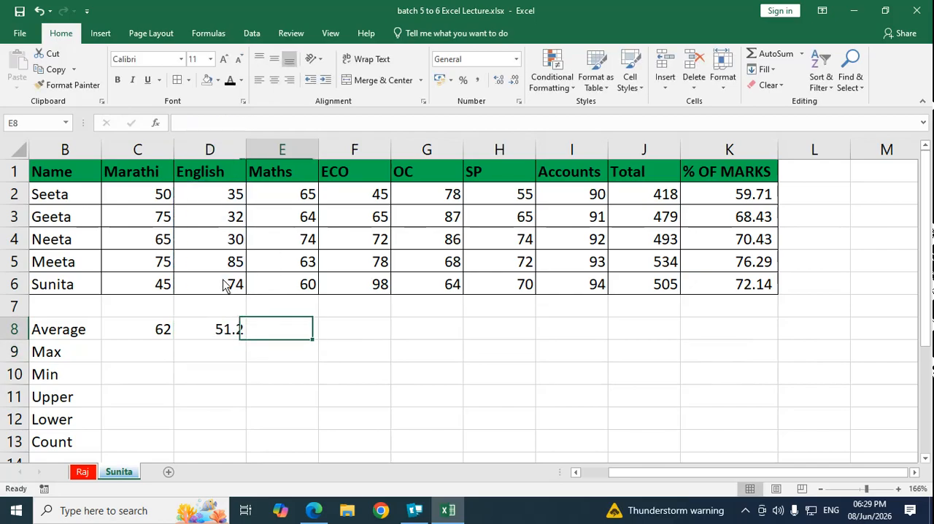
pyautogui.write('=aver')
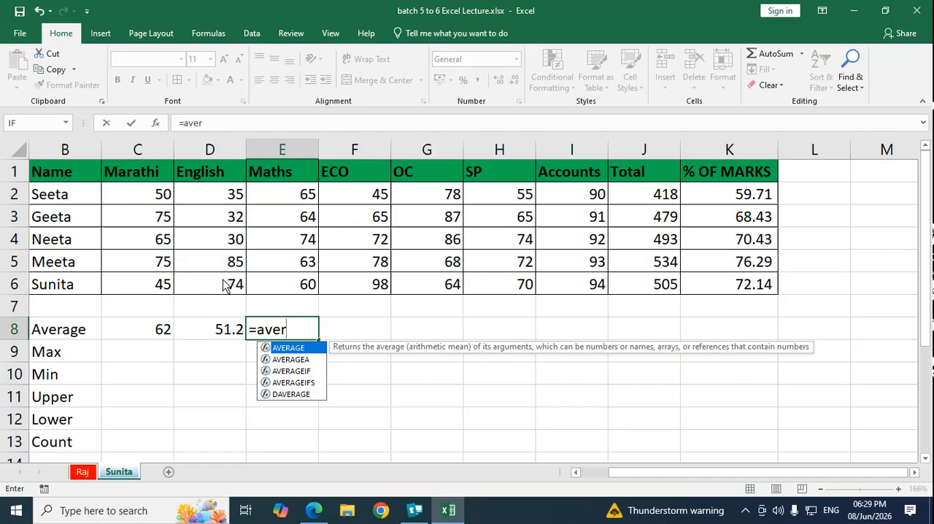
pyautogui.press('Tab')
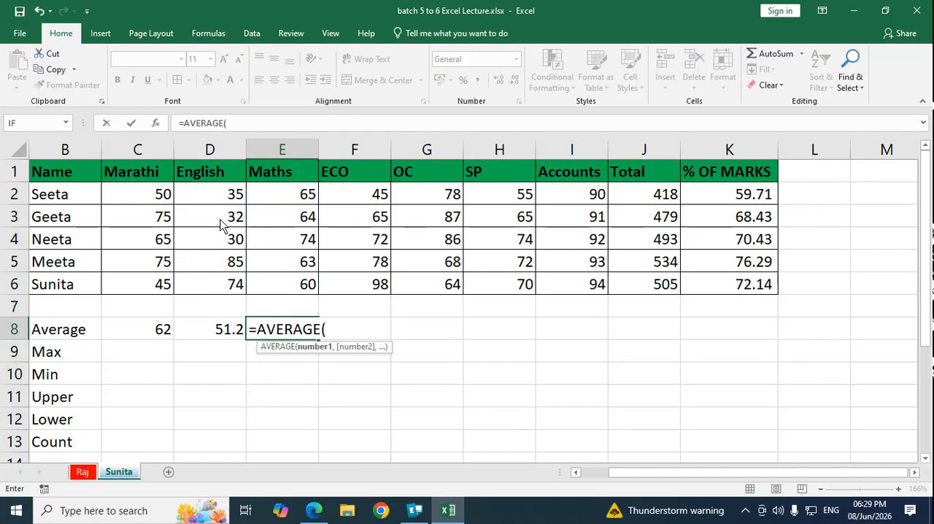
pyautogui.moveTo(285, 196); pyautogui.dragTo(296, 285)
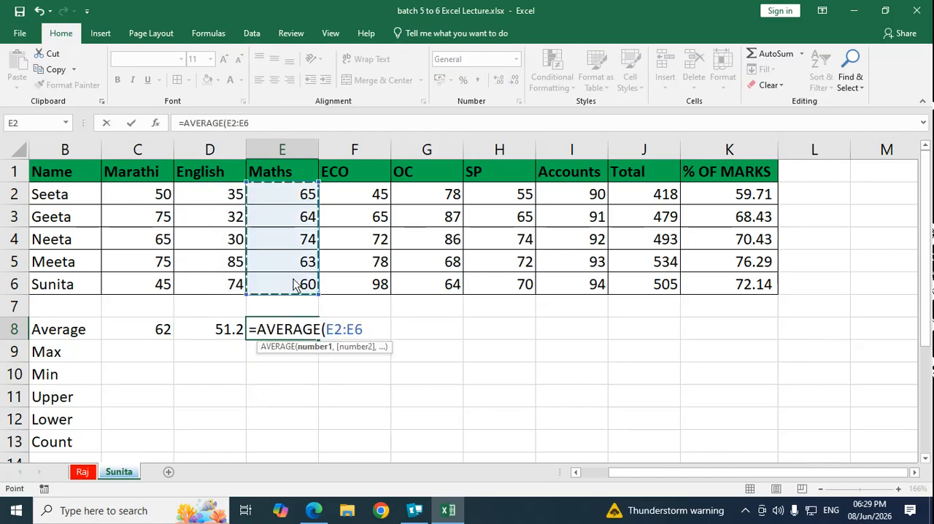
pyautogui.write(')')
pyautogui.press('Return')
# Step: Calculate the average ECO mark in F8 with the AVERAGE function over F2:F6
pyautogui.press('Up')
pyautogui.press('Right')
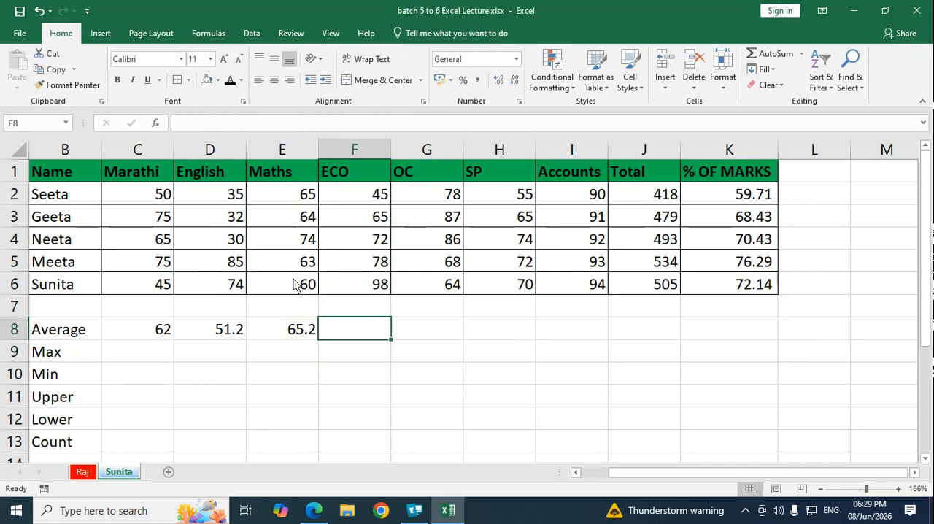
pyautogui.write('=average')
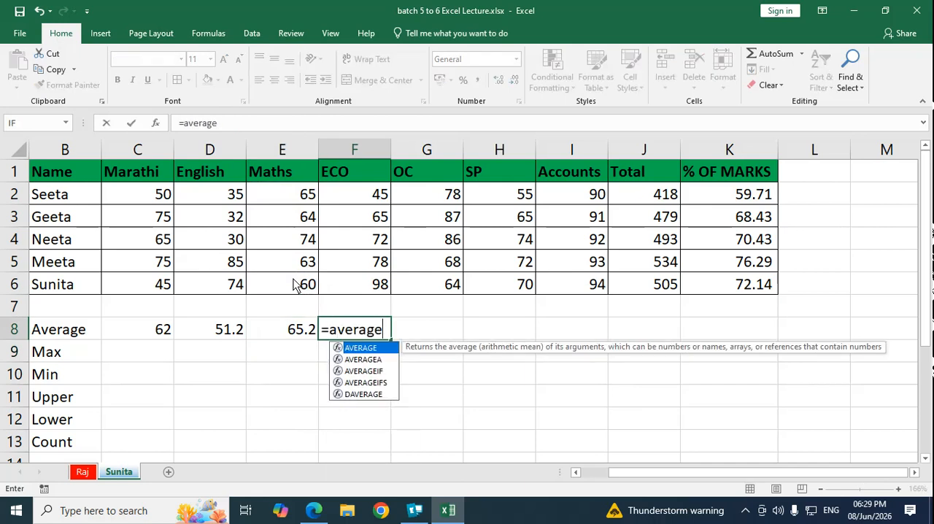
pyautogui.write('(')
pyautogui.moveTo(367, 196); pyautogui.dragTo(376, 274)
pyautogui.press('Return')
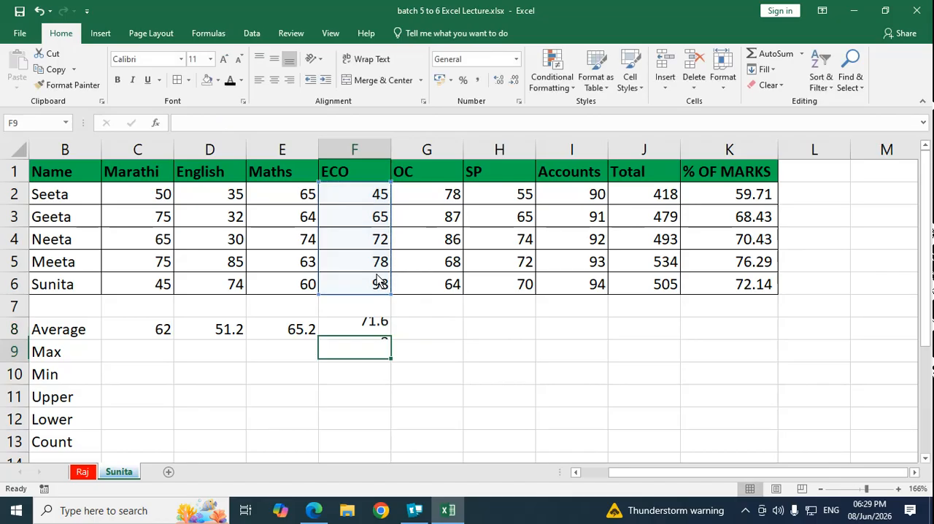
# Step: Calculate the average OC mark in G8 with the AVERAGE function over G2:G6
pyautogui.press('Up')
pyautogui.press('Right')
pyautogui.write('=ave')
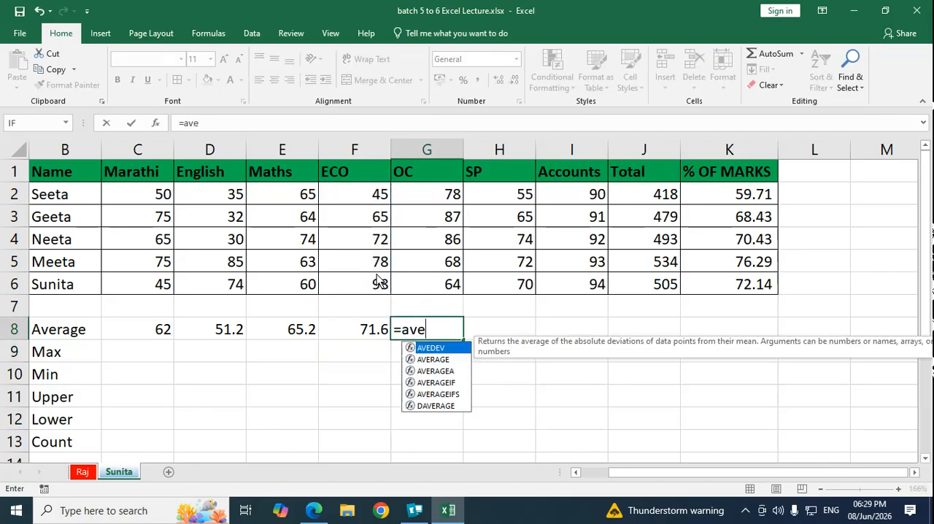
pyautogui.press('Down')
pyautogui.press('Tab')
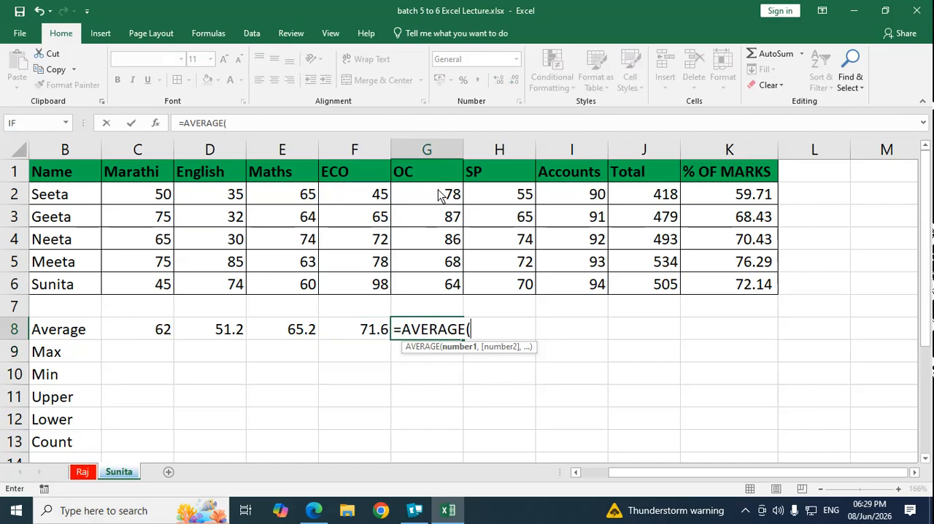
pyautogui.moveTo(441, 195); pyautogui.dragTo(457, 286)
pyautogui.press('Return')
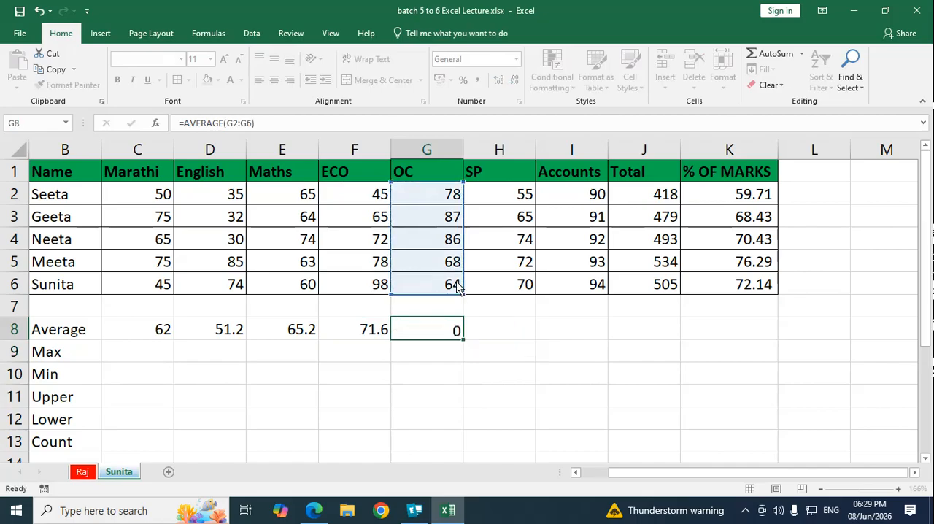
# Step: Insert an automatic average in H8 and set its range to the SP marks H2:H6
pyautogui.click(802, 55)
pyautogui.click(782, 88)
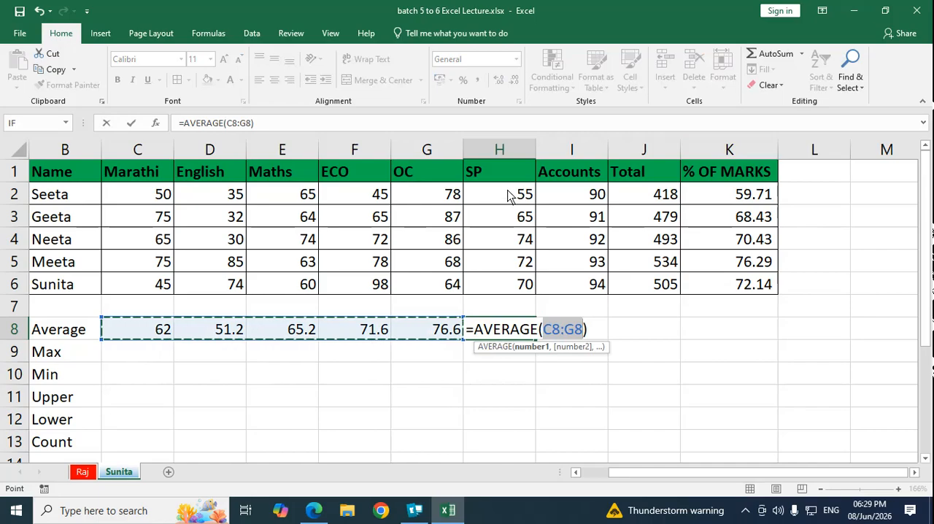
pyautogui.moveTo(509, 194); pyautogui.dragTo(514, 285)
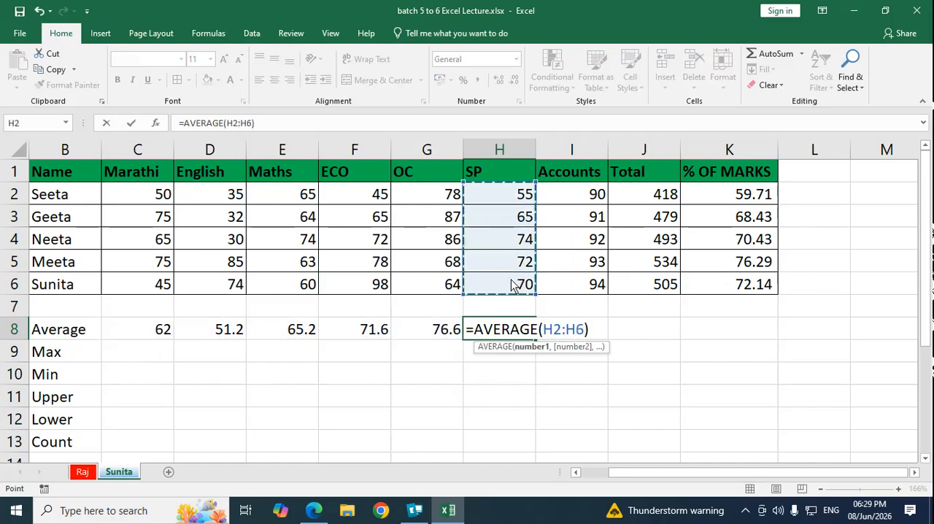
pyautogui.press('Return')
# Step: Insert an automatic average in I8 and set its range to the Accounts marks I2:I6
pyautogui.click(576, 332)
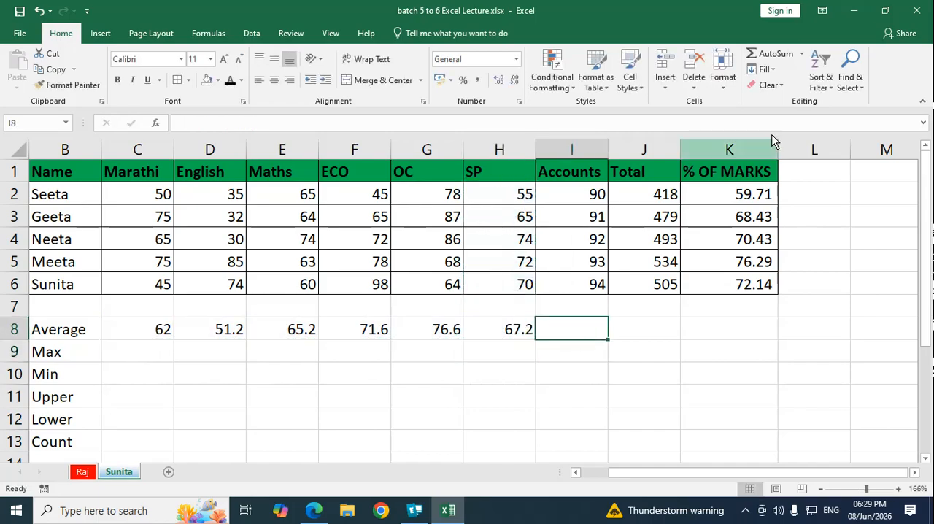
pyautogui.click(802, 55)
pyautogui.click(805, 89)
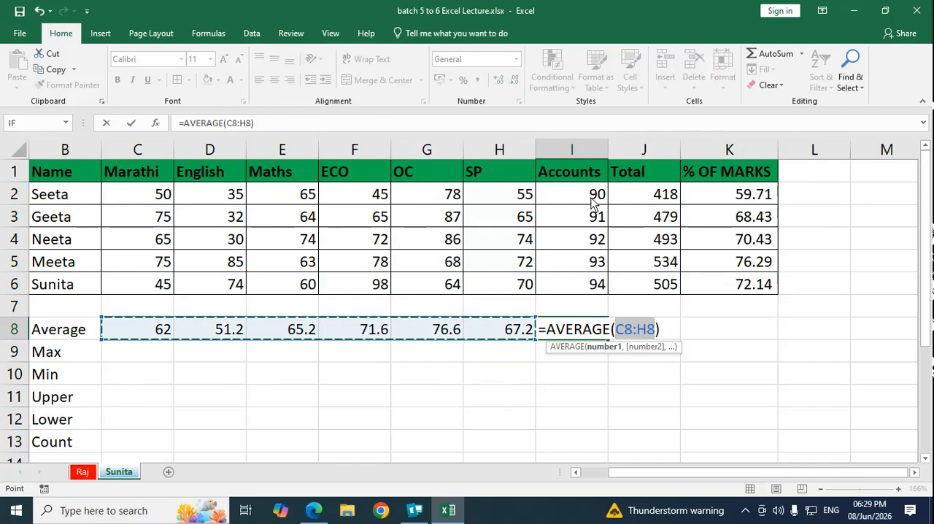
pyautogui.moveTo(591, 199); pyautogui.dragTo(590, 288)
pyautogui.press('Return')
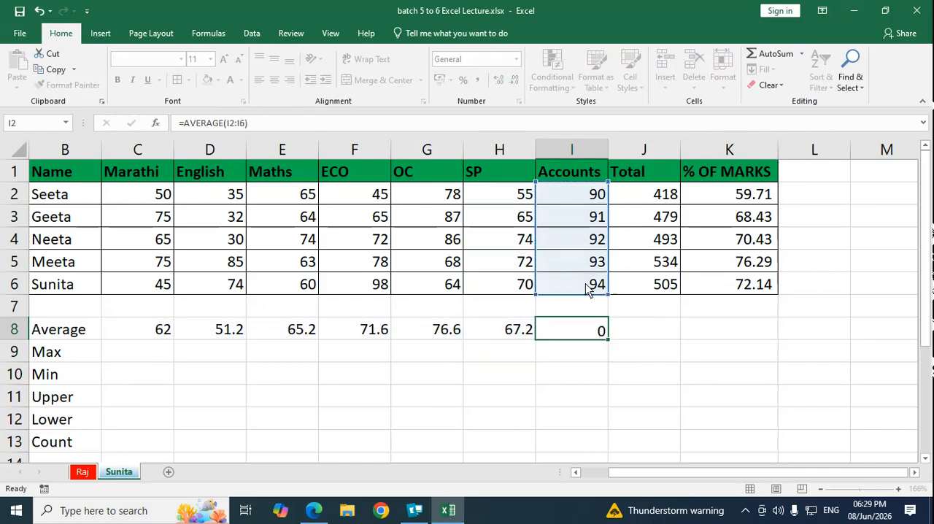
pyautogui.click(660, 329)
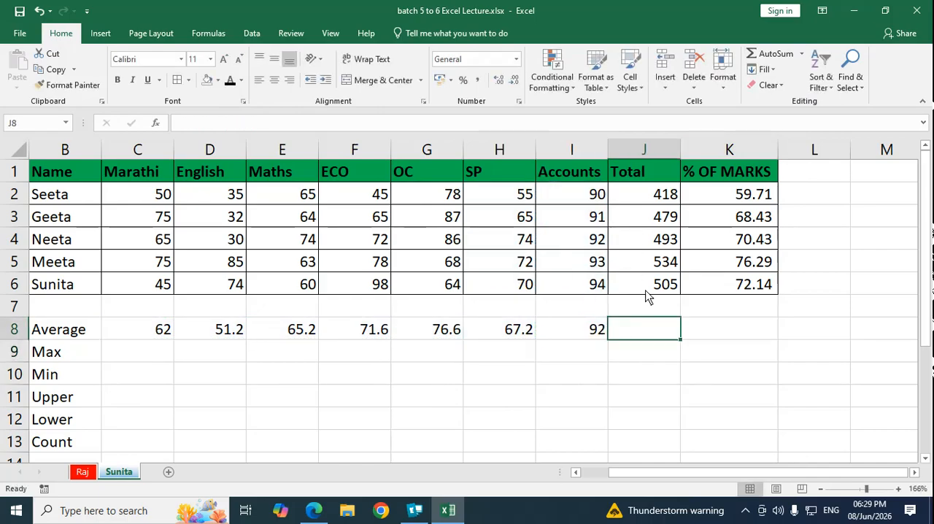
# Step: Find the highest Marathi mark in C9 with the MAX function over C2:C6, and select D9 in the English column
pyautogui.click(141, 356)
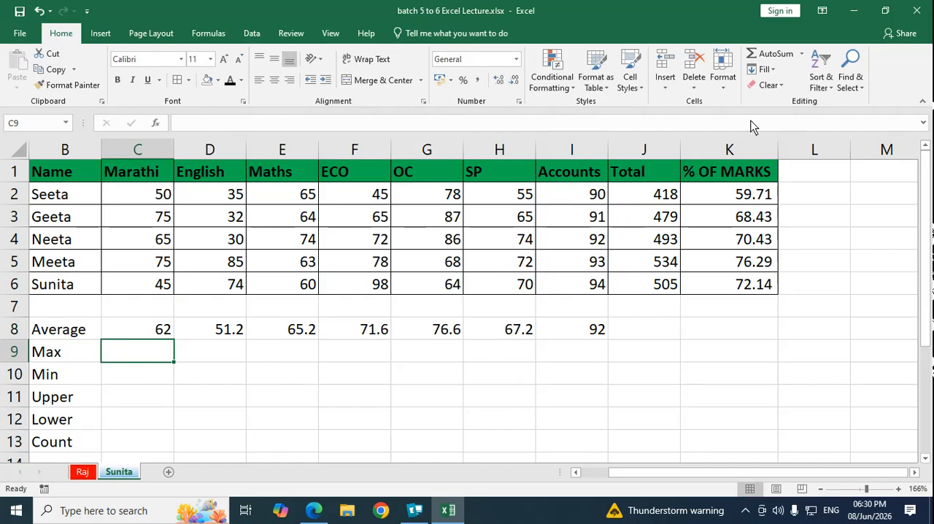
pyautogui.click(801, 54)
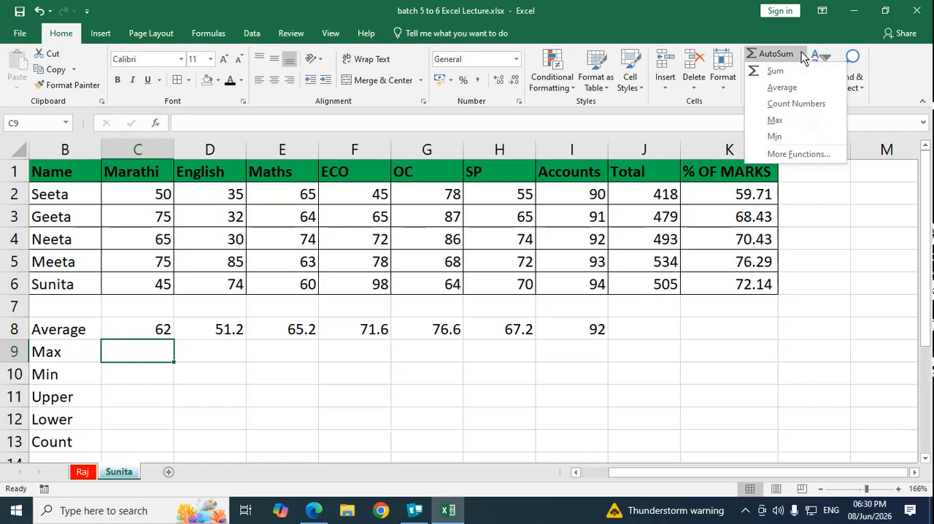
pyautogui.click(781, 123)
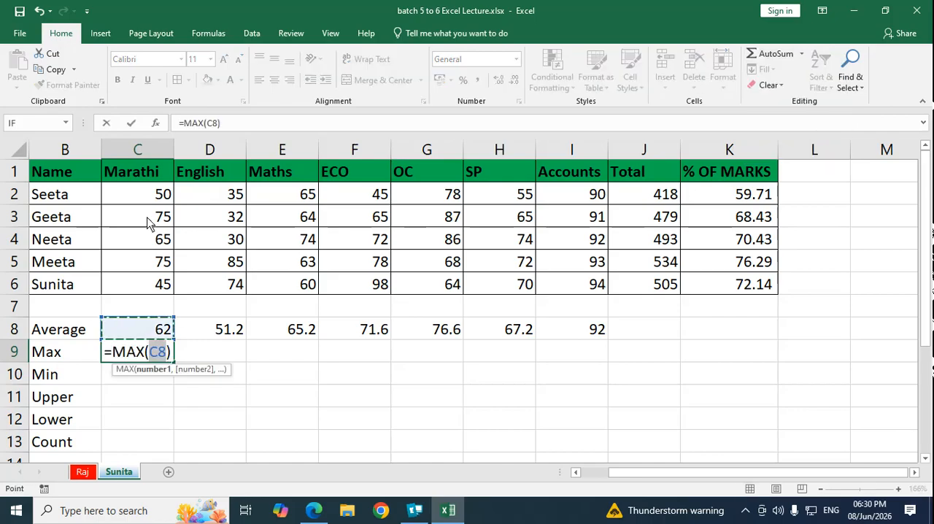
pyautogui.moveTo(151, 194); pyautogui.dragTo(149, 284)
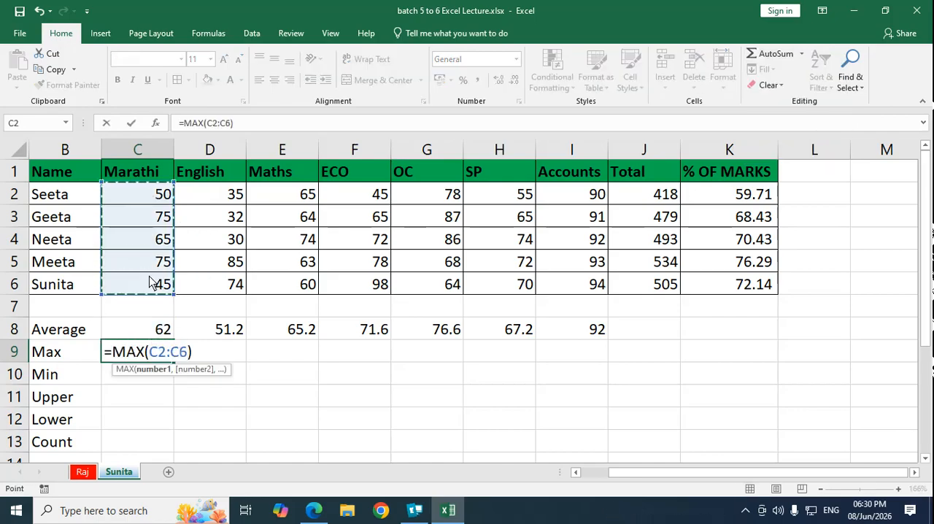
pyautogui.press('Return')
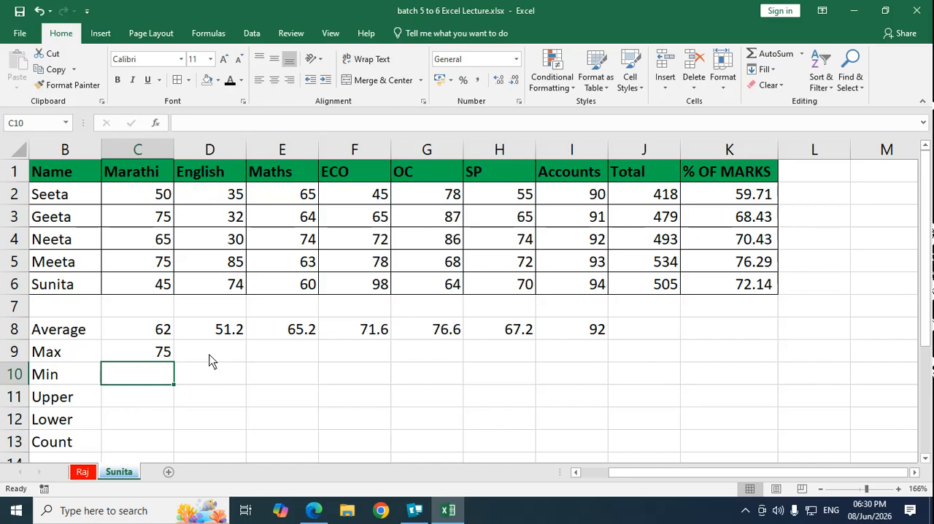
pyautogui.click(211, 358)
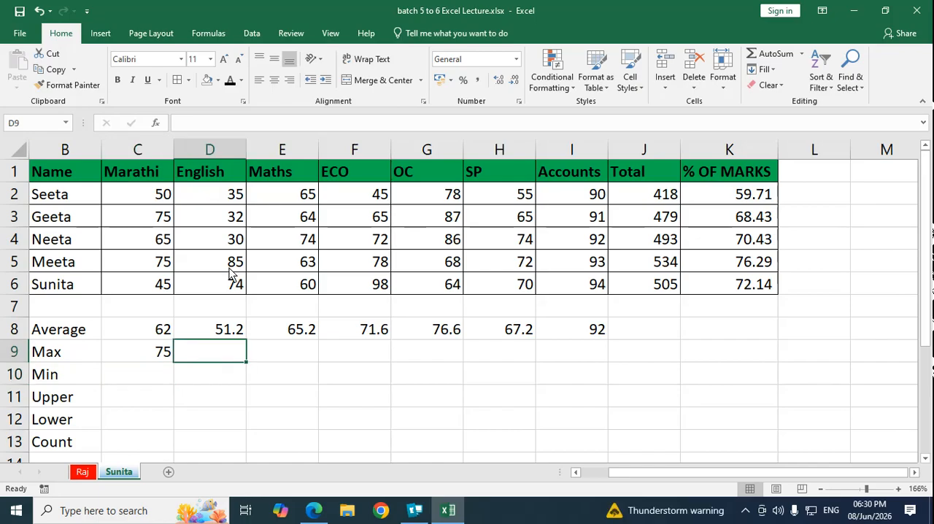
# Step: Find the highest English mark in D9 with the automatic Max function over D2:D6
pyautogui.click(801, 54)
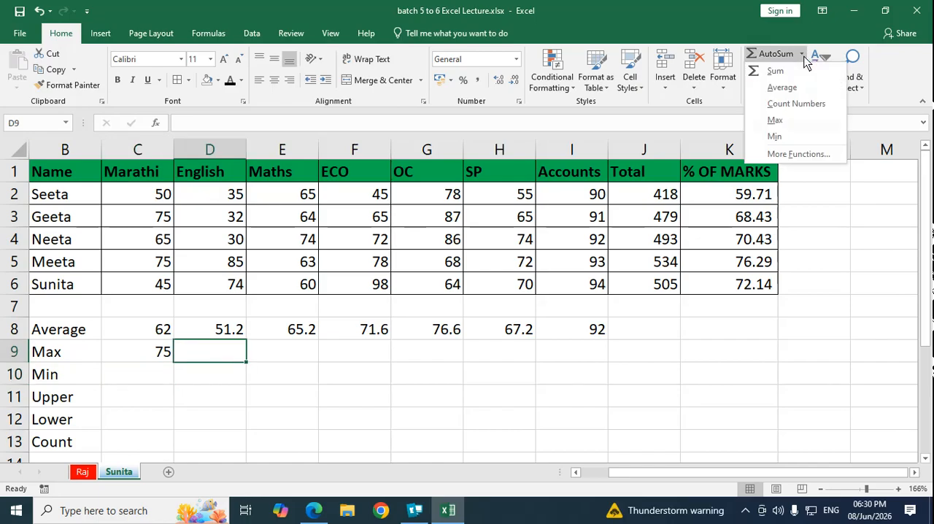
pyautogui.click(797, 120)
pyautogui.moveTo(231, 194); pyautogui.dragTo(228, 281)
pyautogui.press('Return')
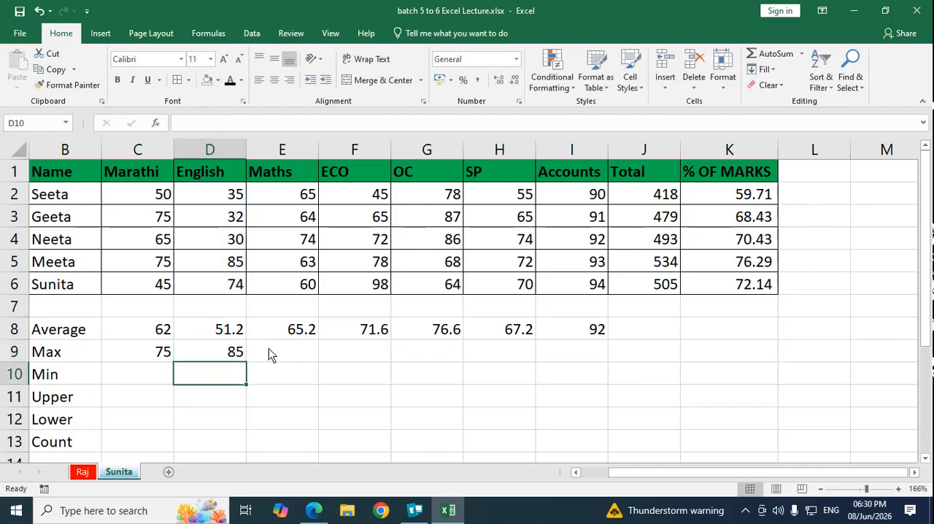
# Step: Calculate the highest Maths mark in E9 with a MAX formula over E2:E6
pyautogui.click(278, 352)
pyautogui.write('=max(')
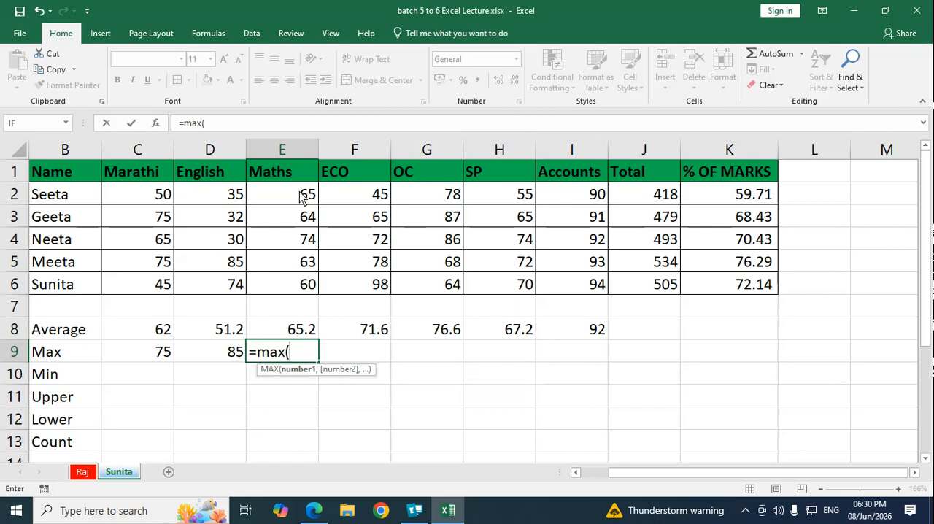
pyautogui.moveTo(301, 197); pyautogui.dragTo(305, 290)
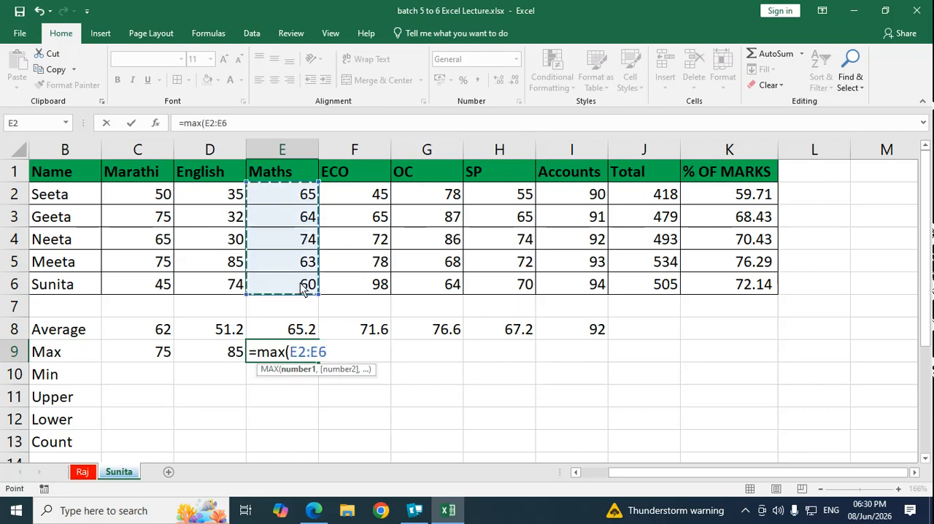
pyautogui.write(')')
pyautogui.press('Return')
# Step: Calculate the highest ECO mark in F9 with a MAX formula over F2:F6
pyautogui.press('Up')
pyautogui.press('Right')
pyautogui.write('=')
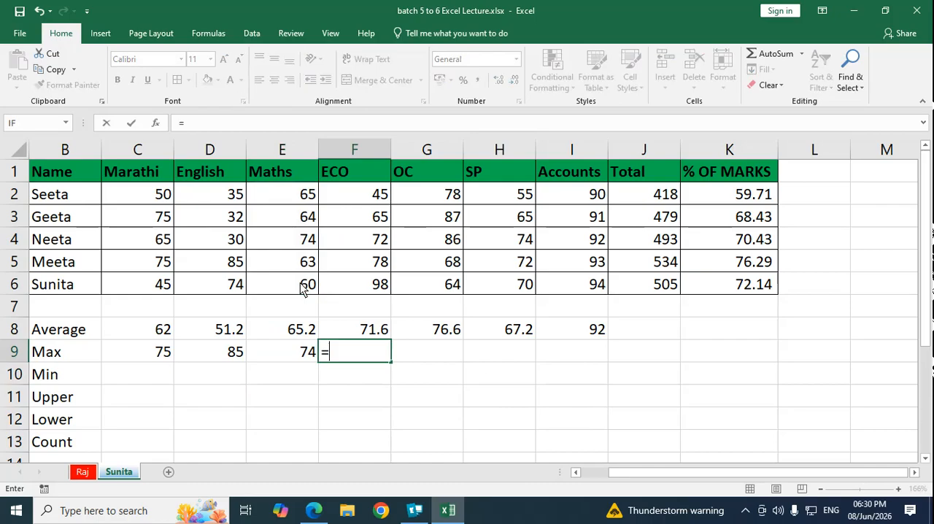
pyautogui.write('max')
pyautogui.press('Tab')
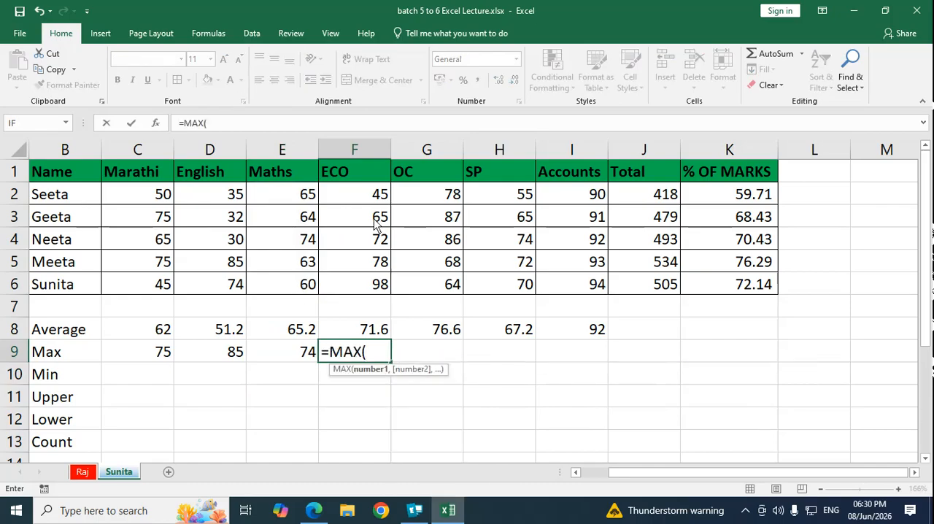
pyautogui.moveTo(376, 200); pyautogui.dragTo(379, 287)
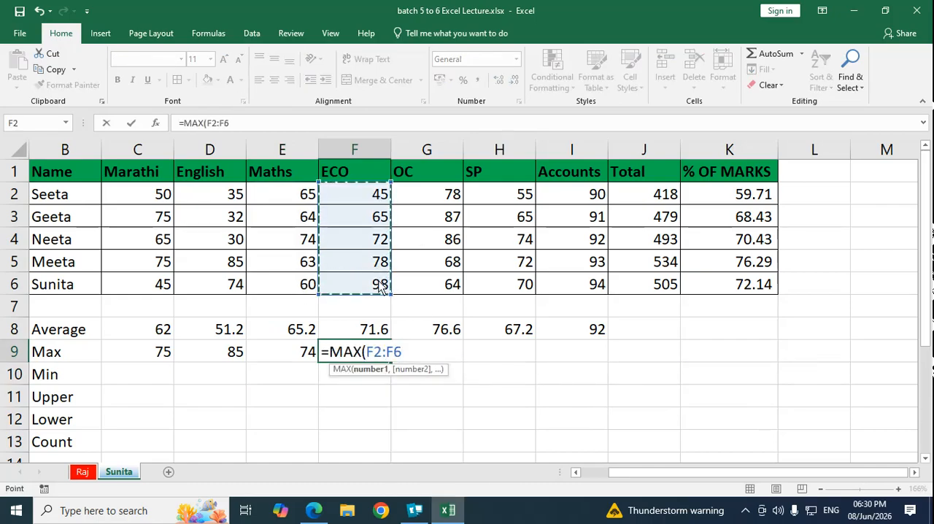
pyautogui.press('Return')
# Step: Calculate the highest OC mark in G9 with a MAX formula over G2:G6
pyautogui.press('Up')
pyautogui.press('Right')
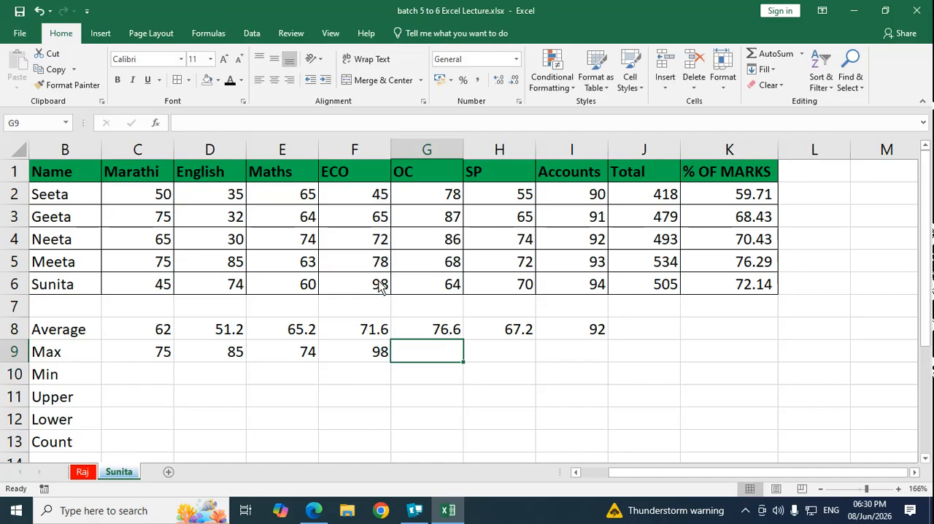
pyautogui.write('=max')
pyautogui.press('Tab')
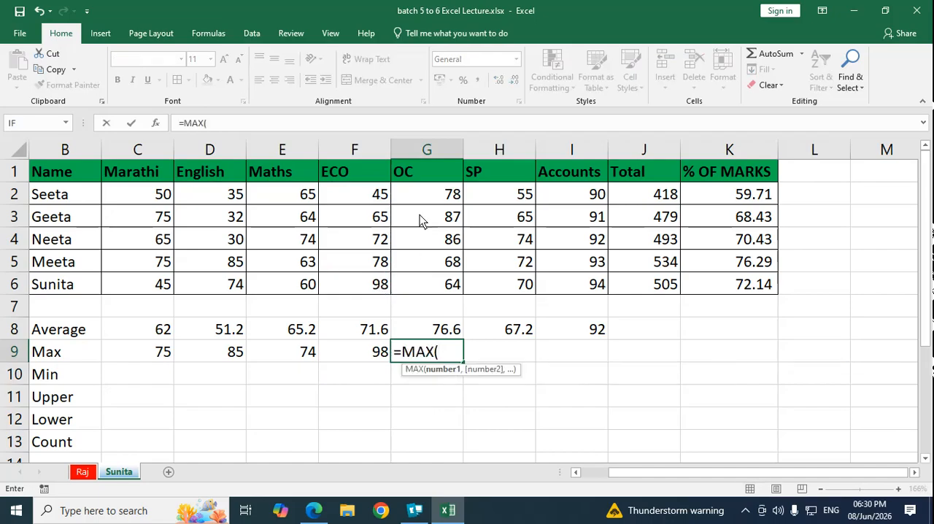
pyautogui.moveTo(437, 197); pyautogui.dragTo(442, 280)
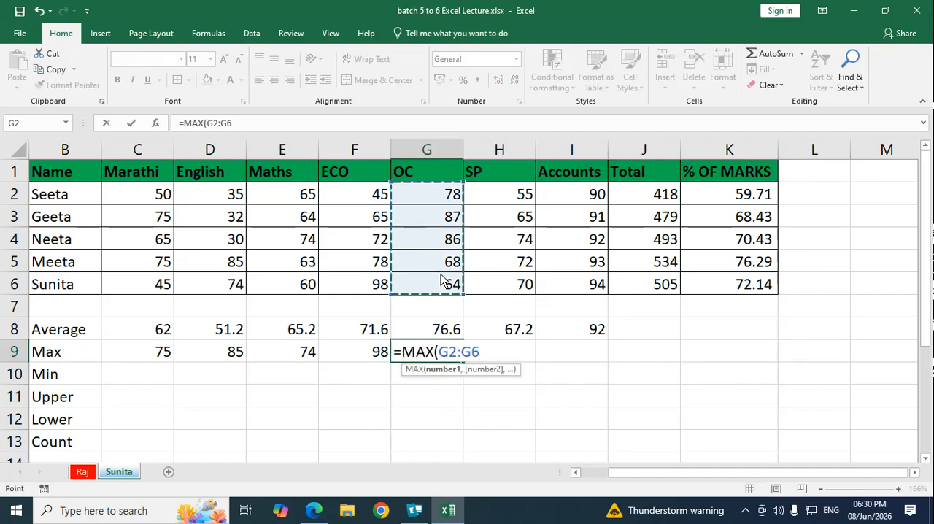
pyautogui.press('Return')
# Step: Calculate the highest SP mark in H9 with a MAX formula over H2:H6
pyautogui.press('Up')
pyautogui.press('Right')
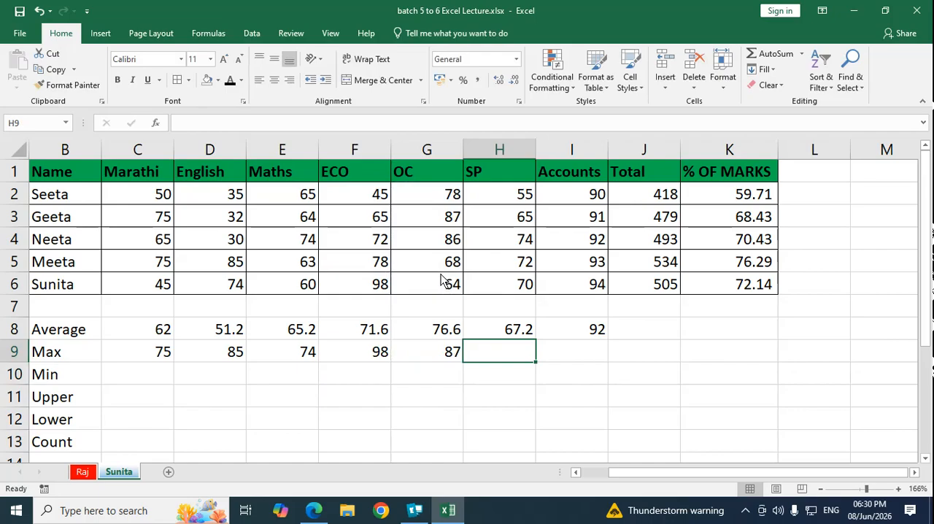
pyautogui.write('=max')
pyautogui.press('Tab')
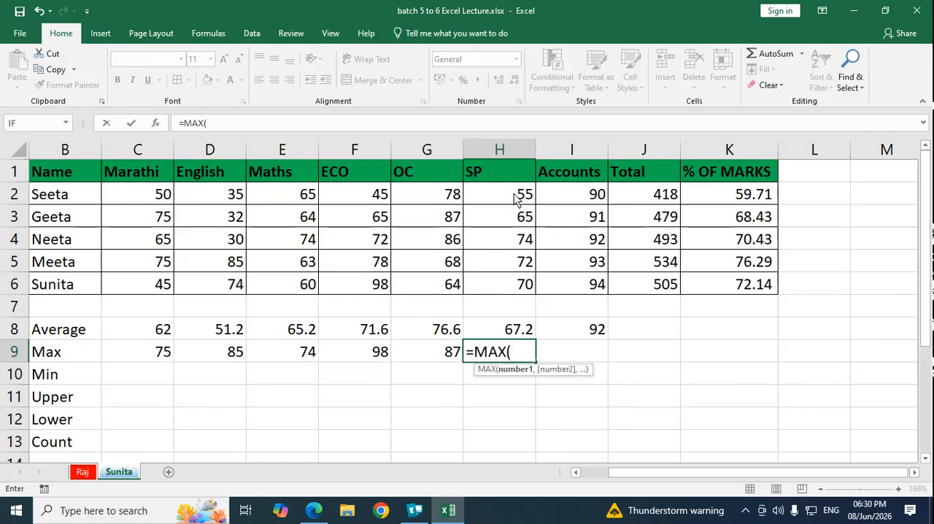
pyautogui.moveTo(515, 199); pyautogui.dragTo(524, 286)
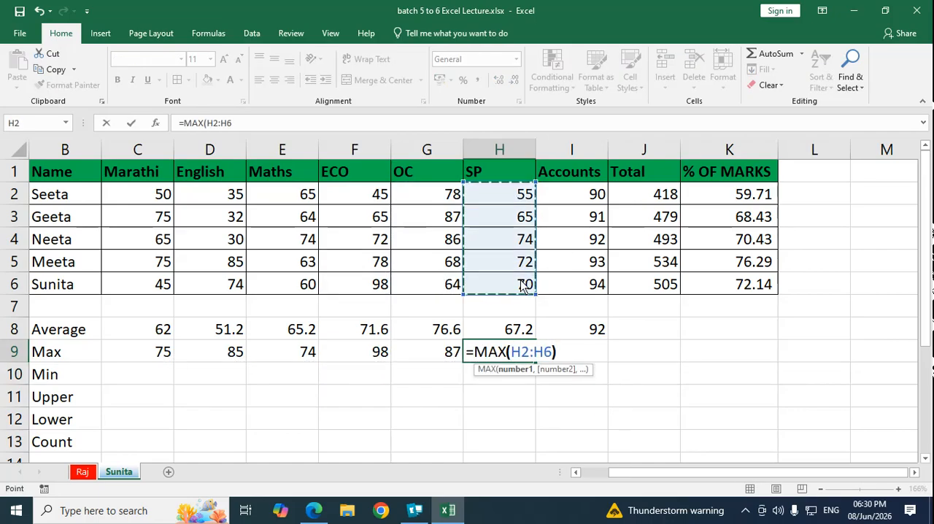
pyautogui.press('Return')
# Step: Calculate the highest Accounts mark in I9 with a MAX formula over I2:I6
pyautogui.press('Up')
pyautogui.press('Right')
pyautogui.write('=max')
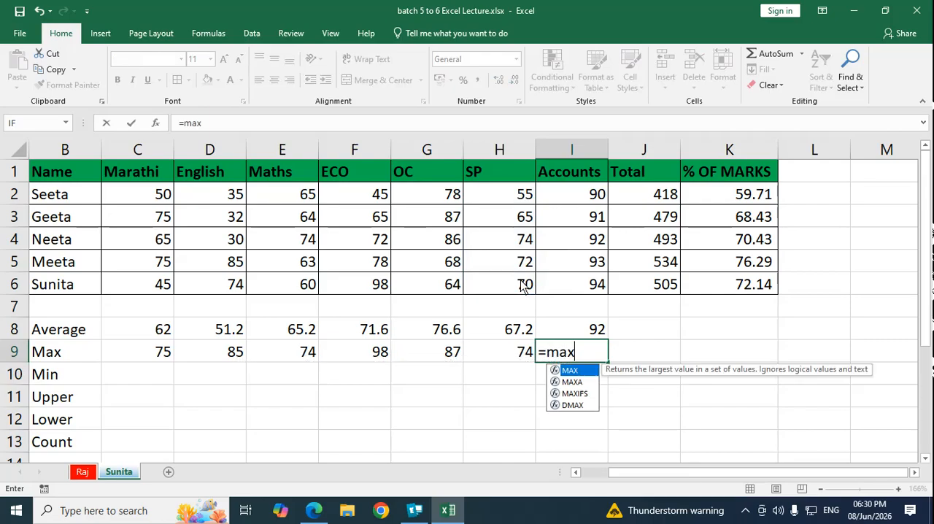
pyautogui.press('Tab')
pyautogui.moveTo(580, 196); pyautogui.dragTo(588, 283)
pyautogui.press('Return')
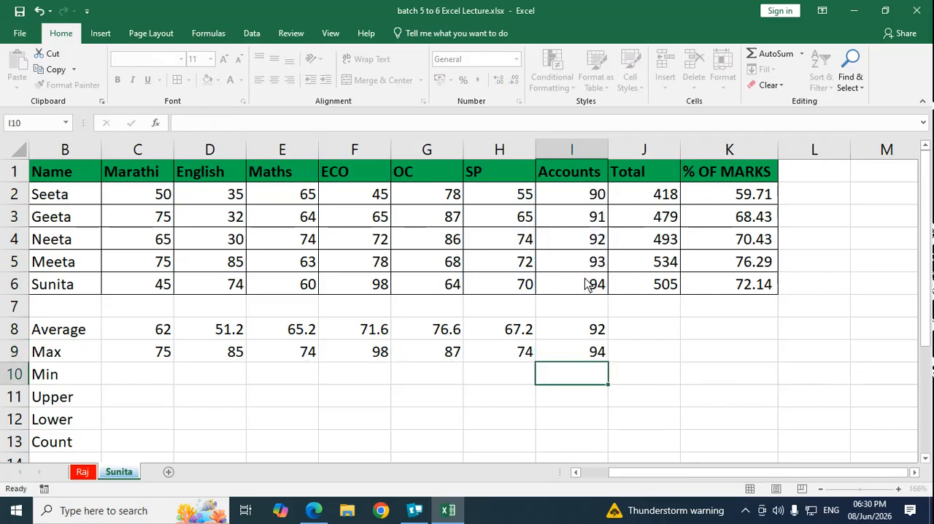
# Step: Find the lowest Marathi mark in C10 with the automatic Min function, setting its range to C2:C6
pyautogui.press('Down')
pyautogui.press('Left')
pyautogui.press('Left')
pyautogui.press('Left')
pyautogui.press('Left')
pyautogui.press('Left')
pyautogui.press('Left')
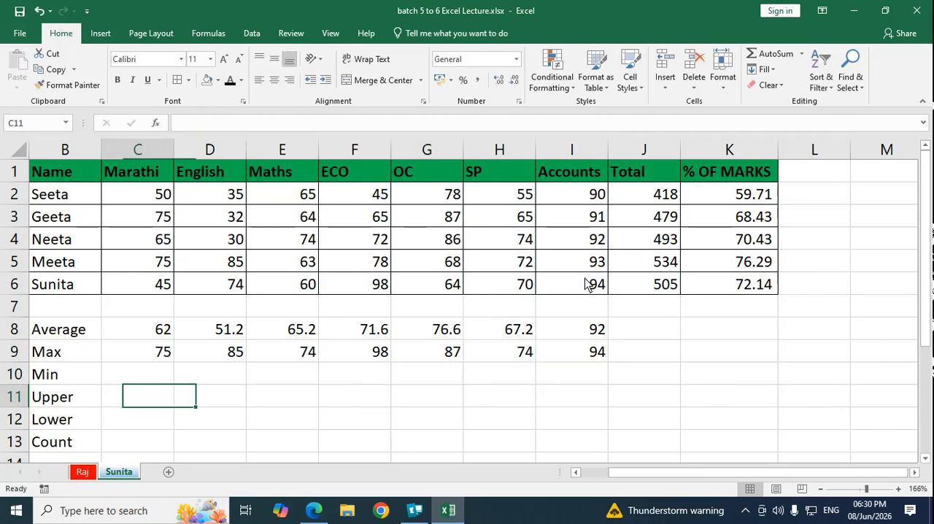
pyautogui.press('Up')
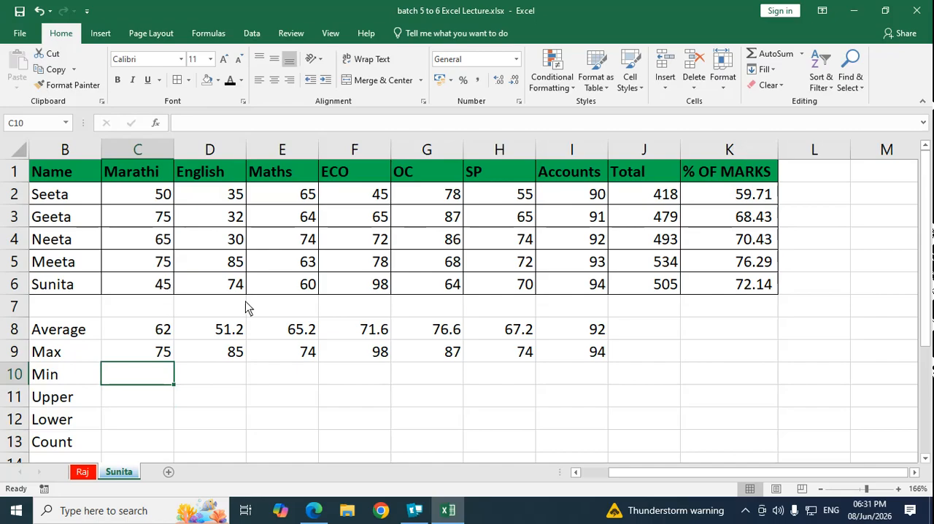
pyautogui.click(801, 54)
pyautogui.click(775, 137)
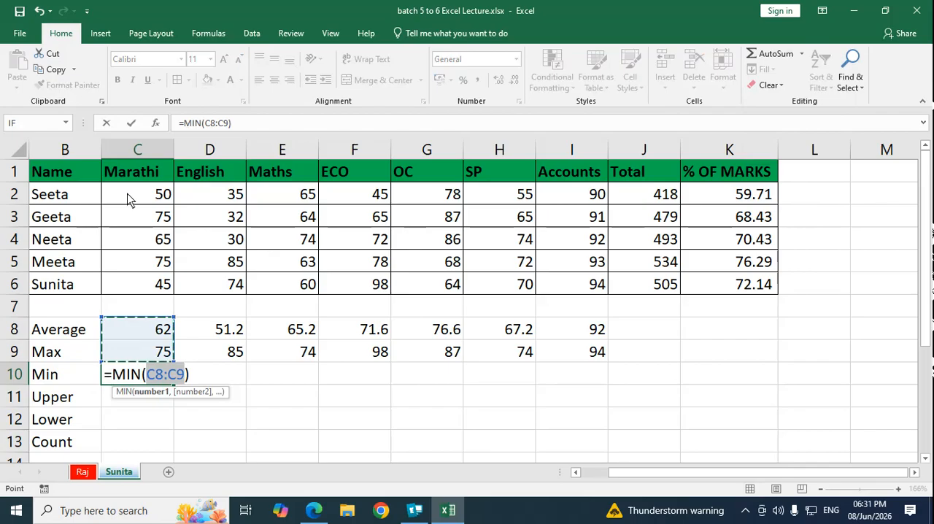
pyautogui.moveTo(128, 199); pyautogui.dragTo(148, 279)
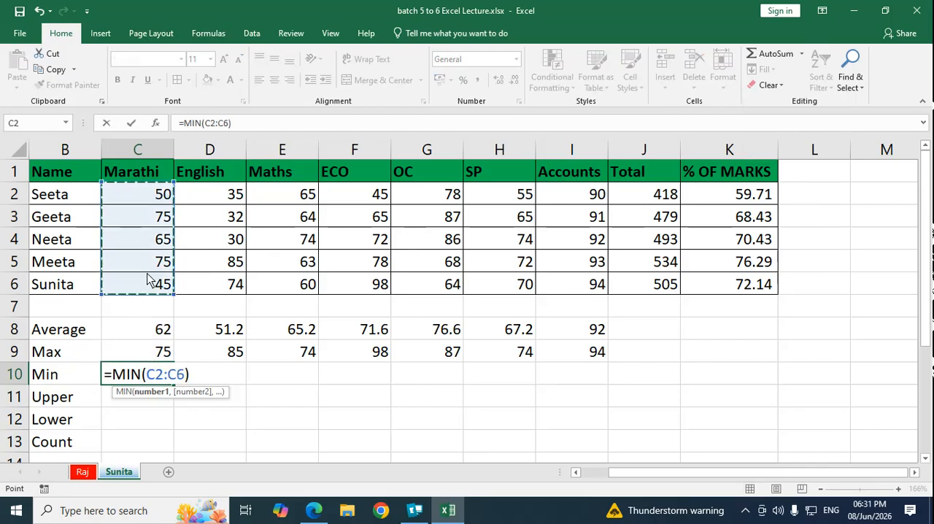
pyautogui.press('Return')
# Step: Find the lowest English mark in D10 with the automatic Min function, setting its range to D2:D6
pyautogui.click(205, 378)
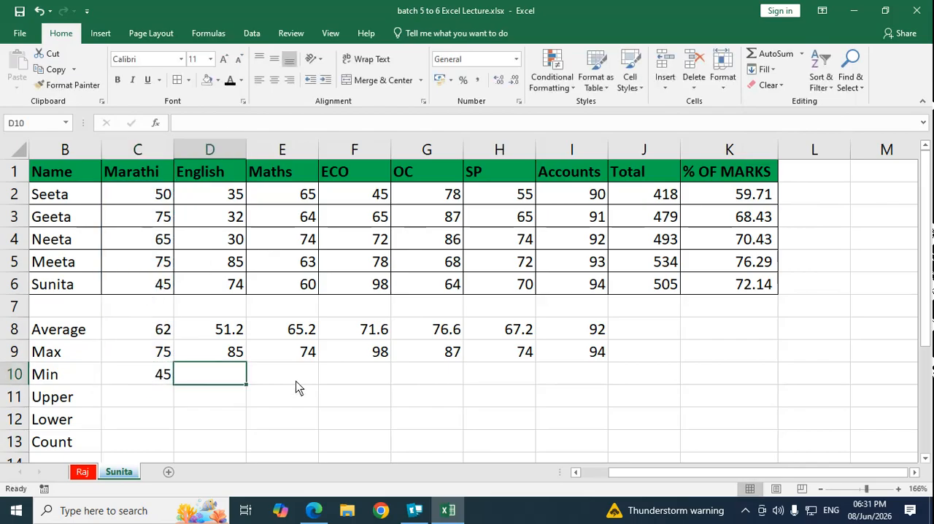
pyautogui.click(802, 54)
pyautogui.click(783, 141)
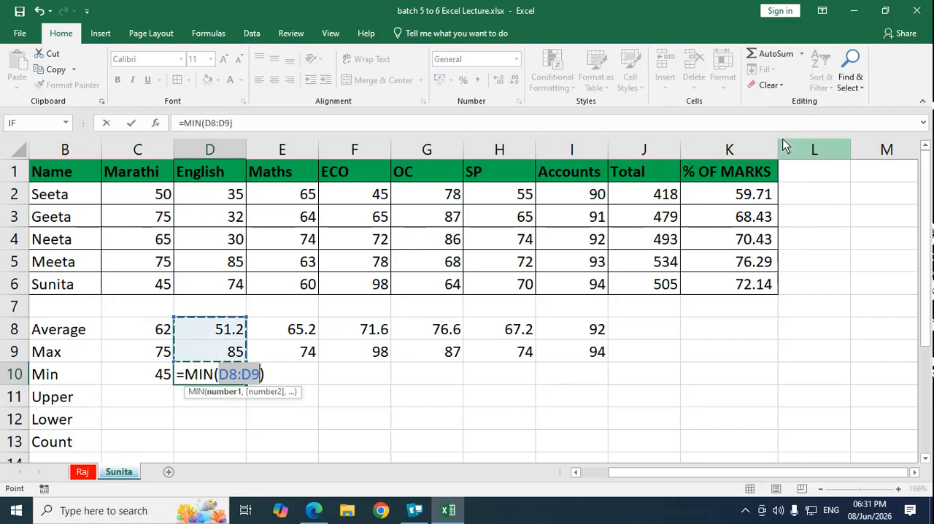
pyautogui.moveTo(219, 196); pyautogui.dragTo(229, 291)
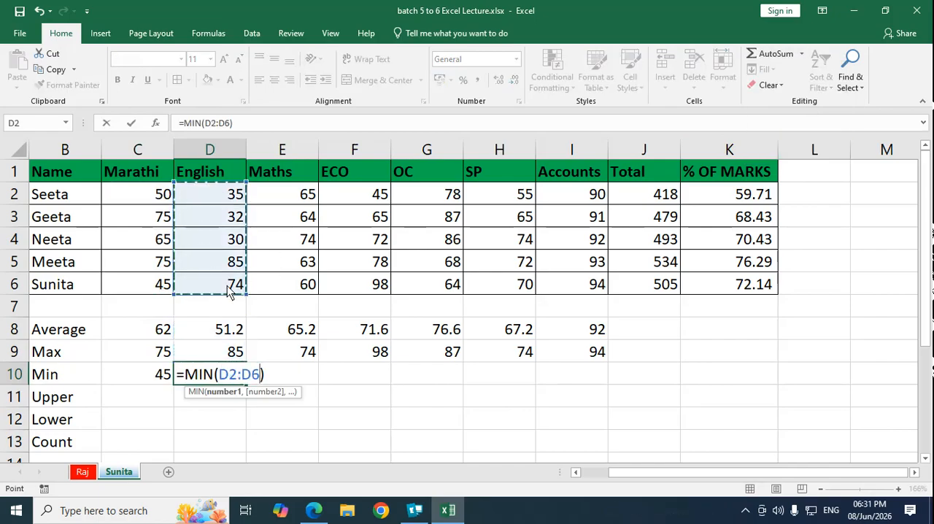
pyautogui.press('Return')
# Step: Calculate the lowest Maths mark in E10 with a MIN formula over E2:E6
pyautogui.click(281, 375)
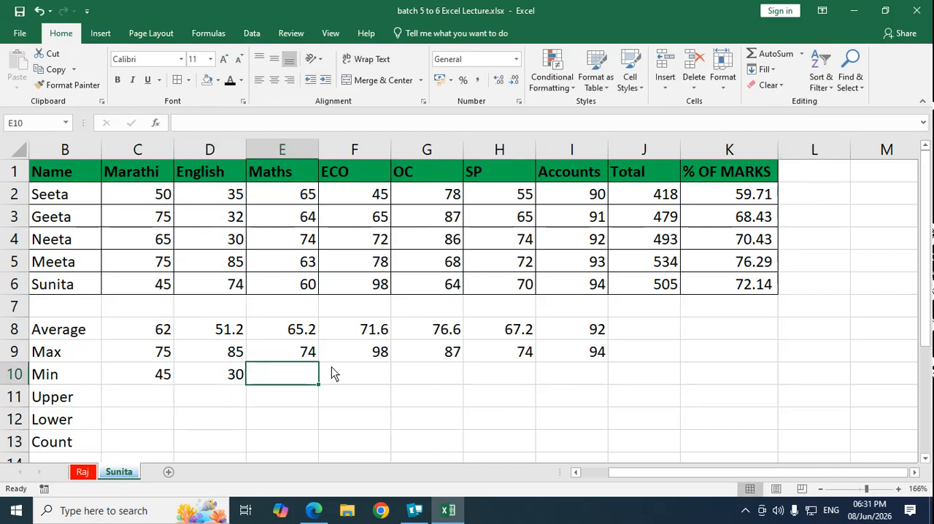
pyautogui.write('=min')
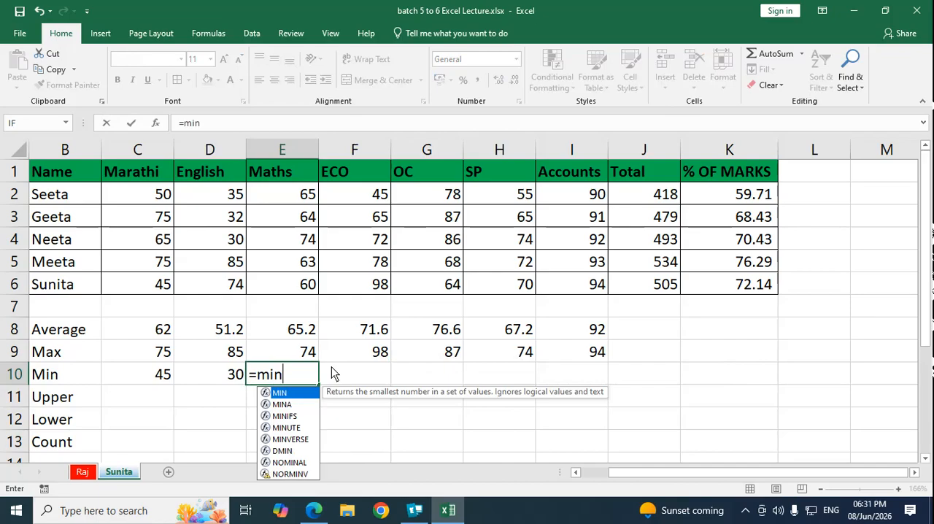
pyautogui.write('(')
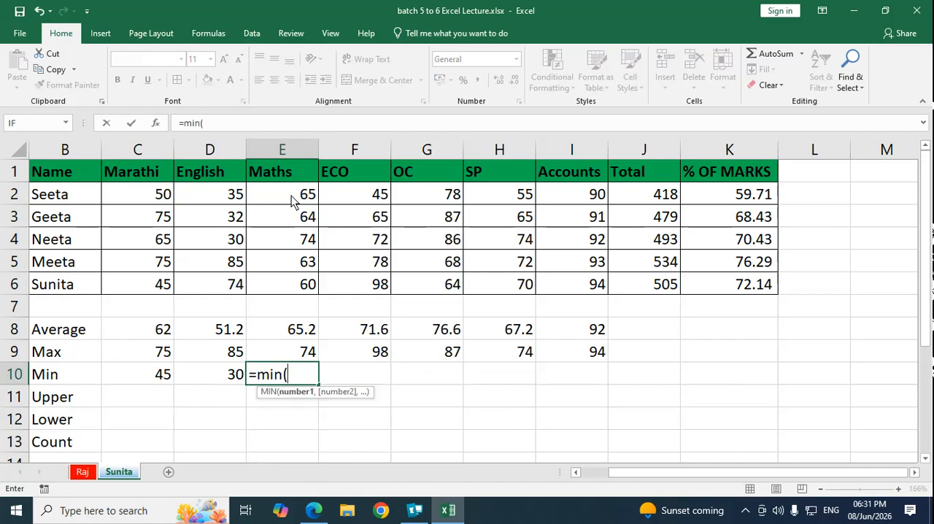
pyautogui.moveTo(294, 199); pyautogui.dragTo(293, 285)
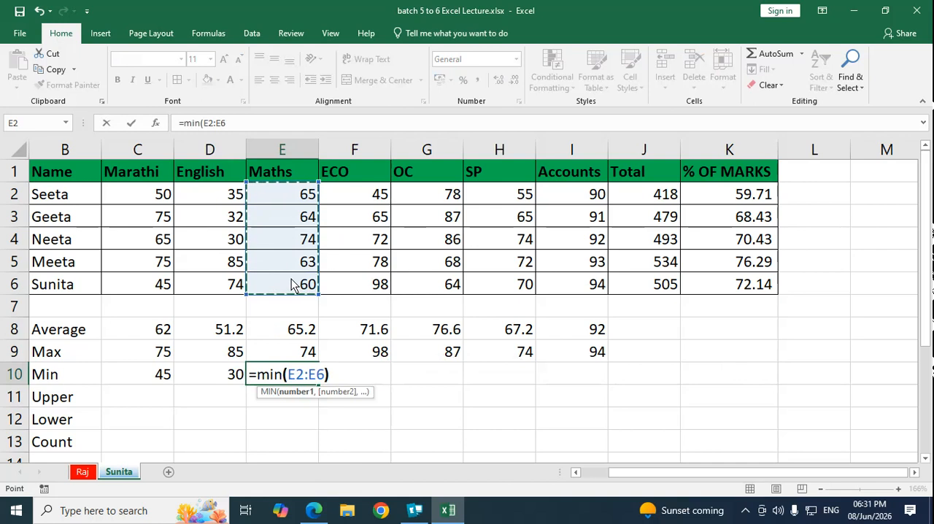
pyautogui.hotkey('ctrl', 'Return')
# Step: Calculate the lowest ECO mark in F10 with a MIN formula over F2:F6
pyautogui.press('Right')
pyautogui.write('=')
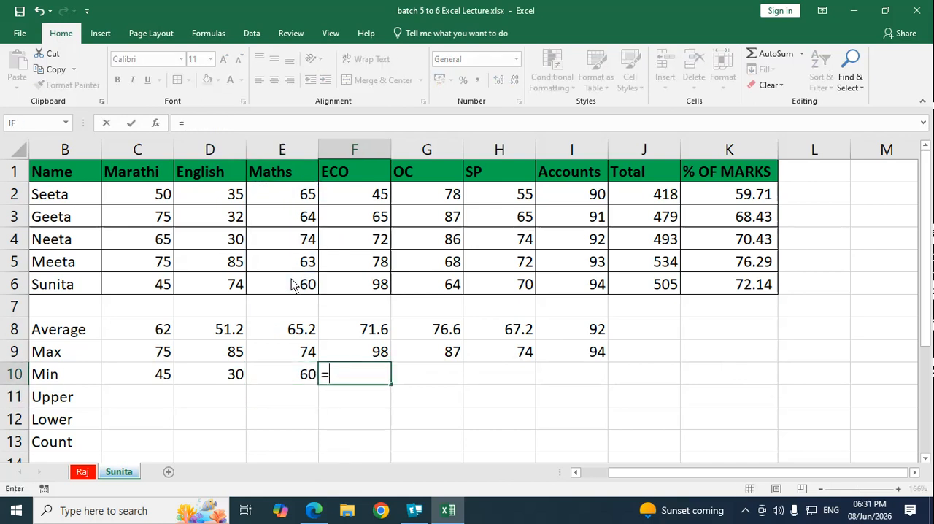
pyautogui.write('min')
pyautogui.press('Tab')
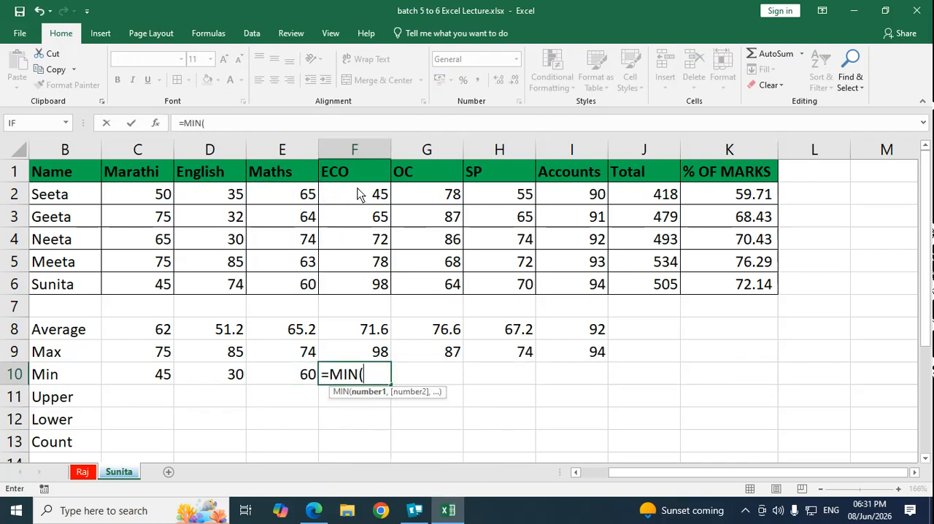
pyautogui.moveTo(359, 191); pyautogui.dragTo(365, 284)
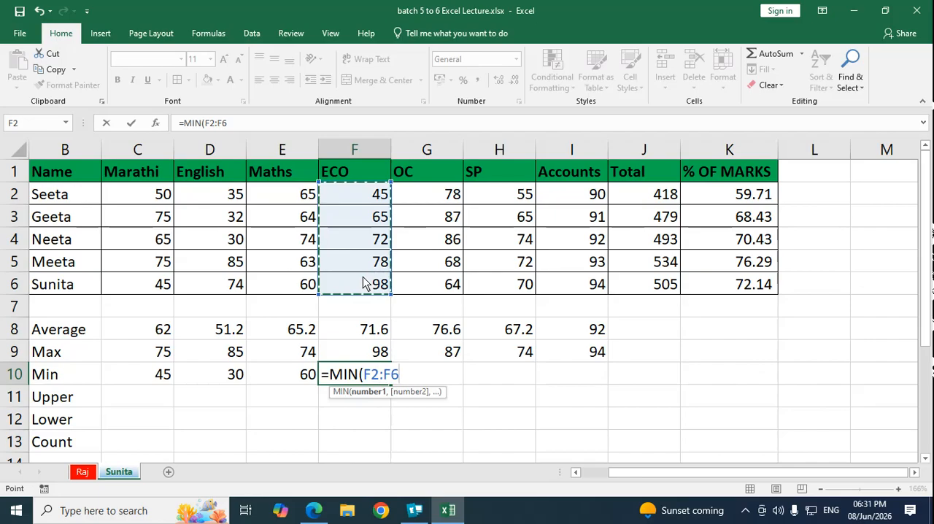
pyautogui.press('Tab')
# Step: Calculate the lowest OC mark in G10 with a MIN formula over G2:G6
pyautogui.write('=mi')
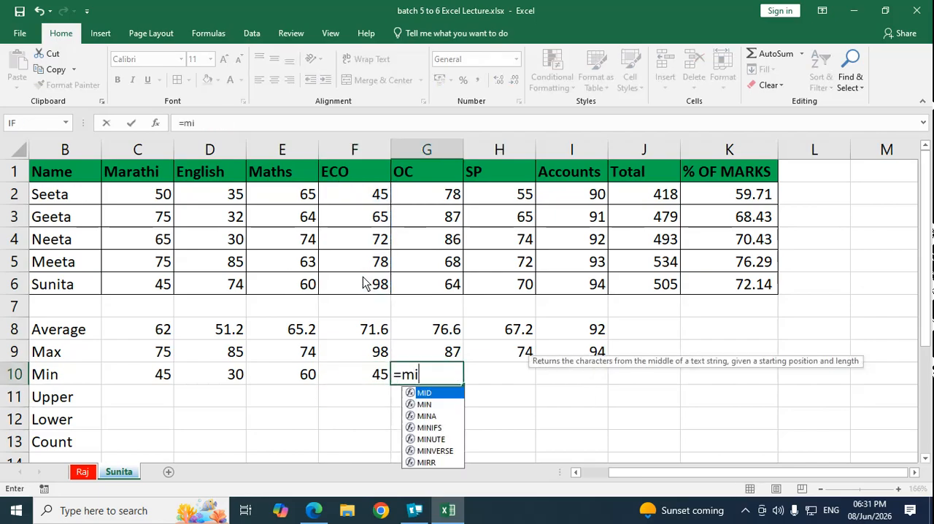
pyautogui.write('n(')
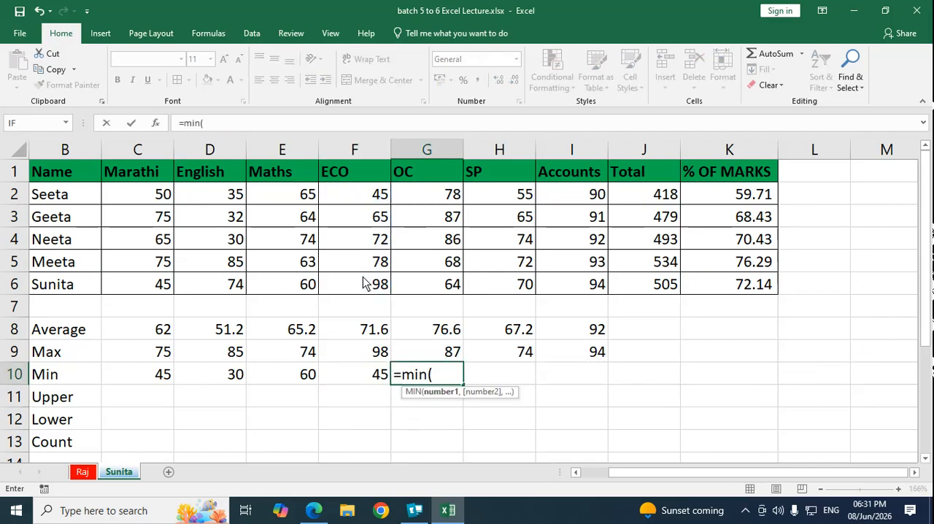
pyautogui.moveTo(453, 199); pyautogui.dragTo(451, 284)
pyautogui.press('Return')
# Step: Calculate the lowest SP mark in H10 with a MIN formula over H2:H6
pyautogui.press('Up')
pyautogui.press('Right')
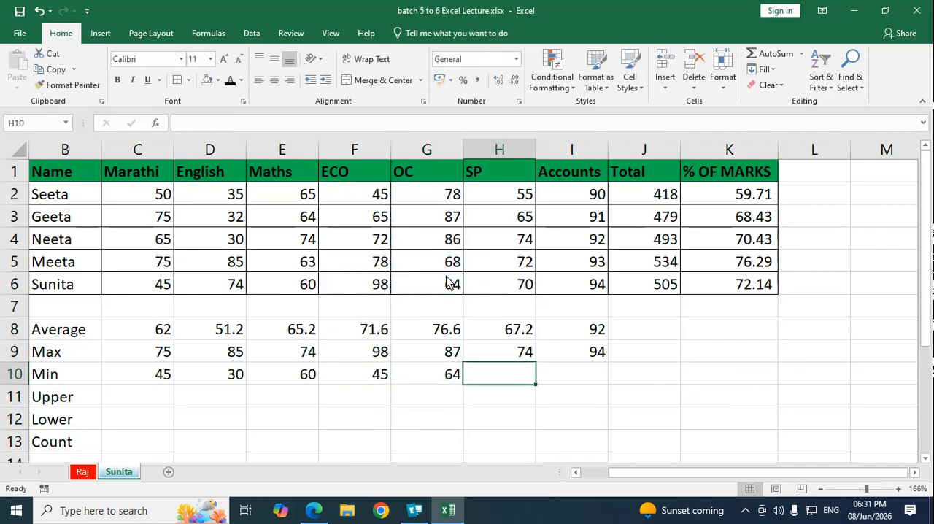
pyautogui.write('=min')
pyautogui.press('Tab')
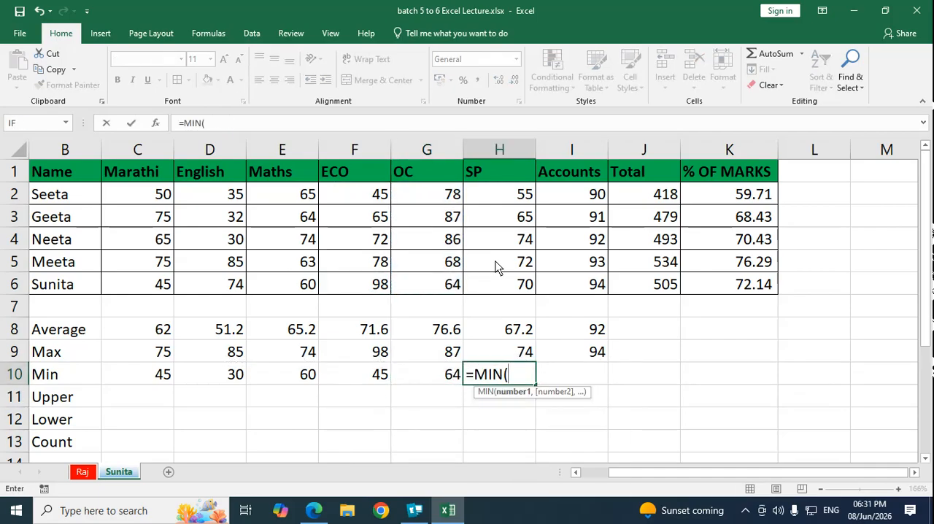
pyautogui.moveTo(515, 195); pyautogui.dragTo(524, 283)
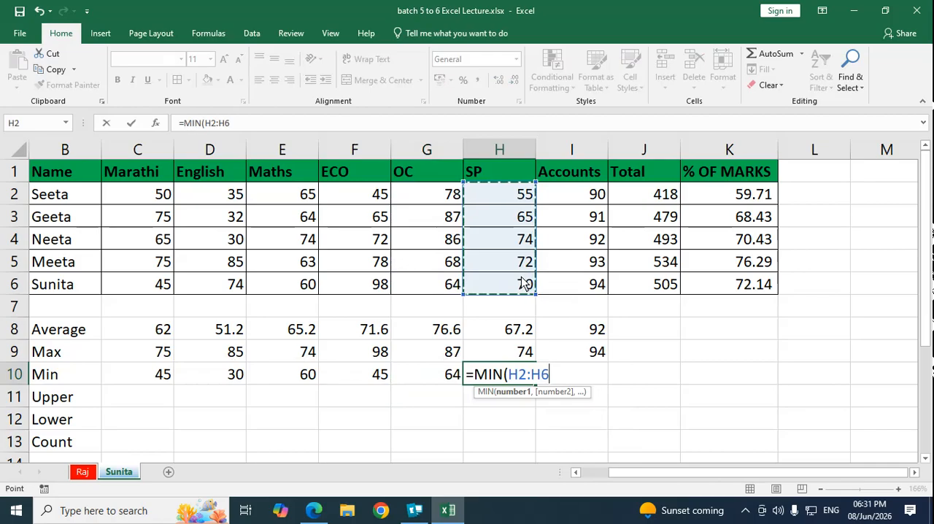
pyautogui.press('Return')
# Step: Calculate the lowest Accounts mark in I10 with a MIN formula over I2:I6
pyautogui.press('Up')
pyautogui.press('Right')
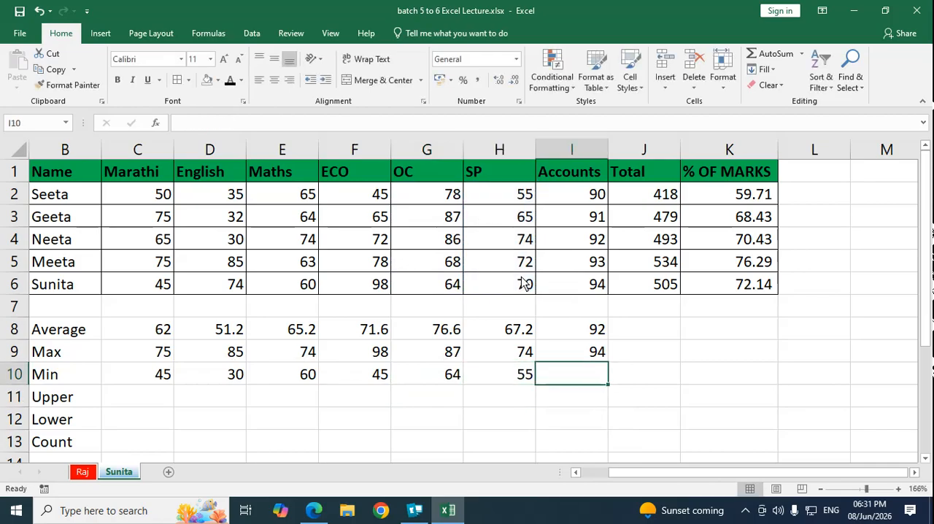
pyautogui.write('=min')
pyautogui.press('Tab')
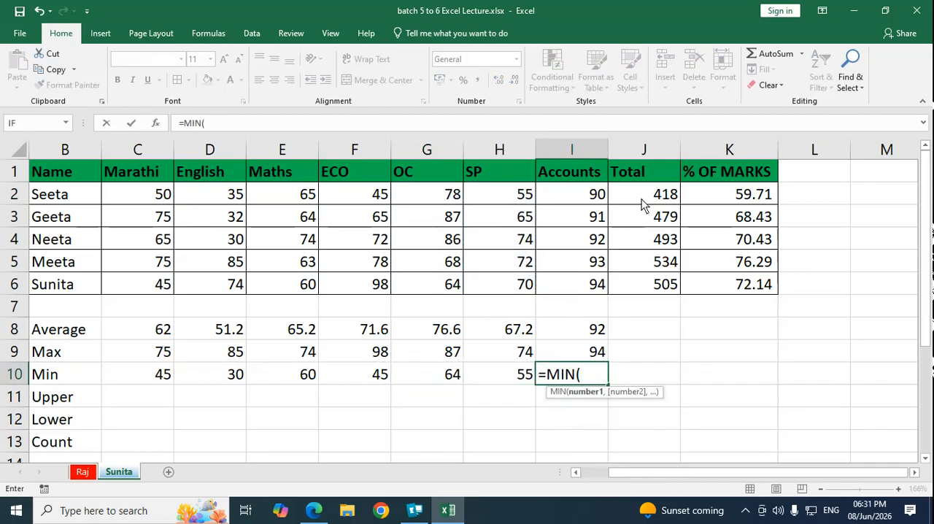
pyautogui.moveTo(592, 198); pyautogui.dragTo(596, 281)
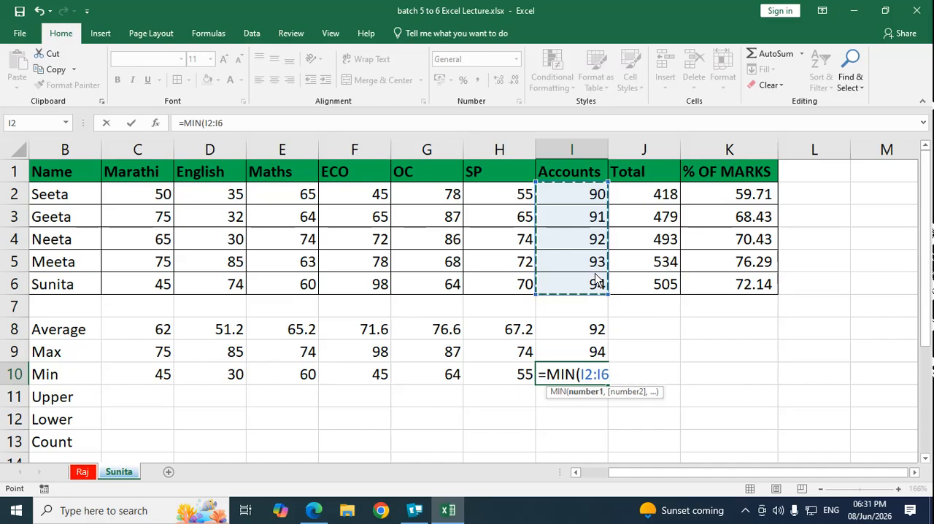
pyautogui.write(')')
pyautogui.press('Return')
# Step: Select cell C11 in the Upper row, under the Marathi column
pyautogui.press('Up')
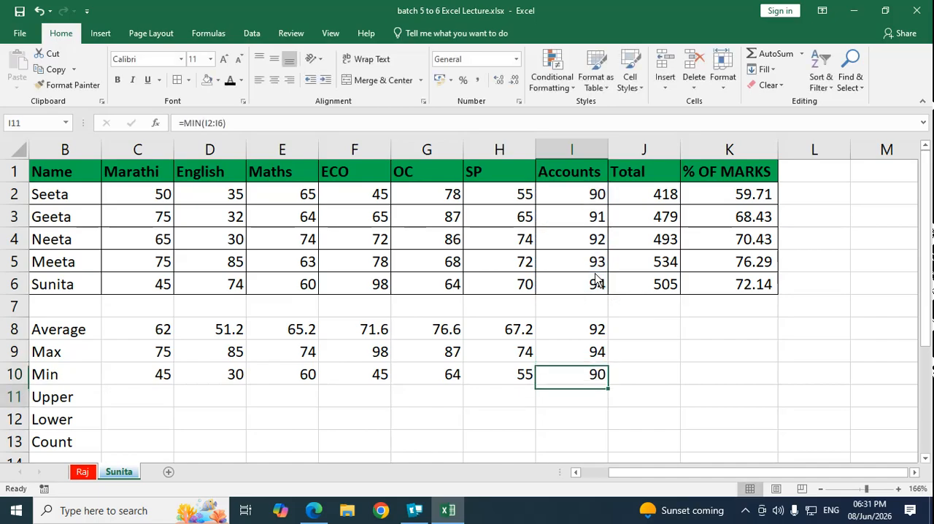
pyautogui.press('Left')
pyautogui.press('Left')
pyautogui.press('Down')
pyautogui.press('Left')
pyautogui.press('Left')
pyautogui.press('Left')
pyautogui.press('Left')
pyautogui.press('Left')
pyautogui.press('Up')
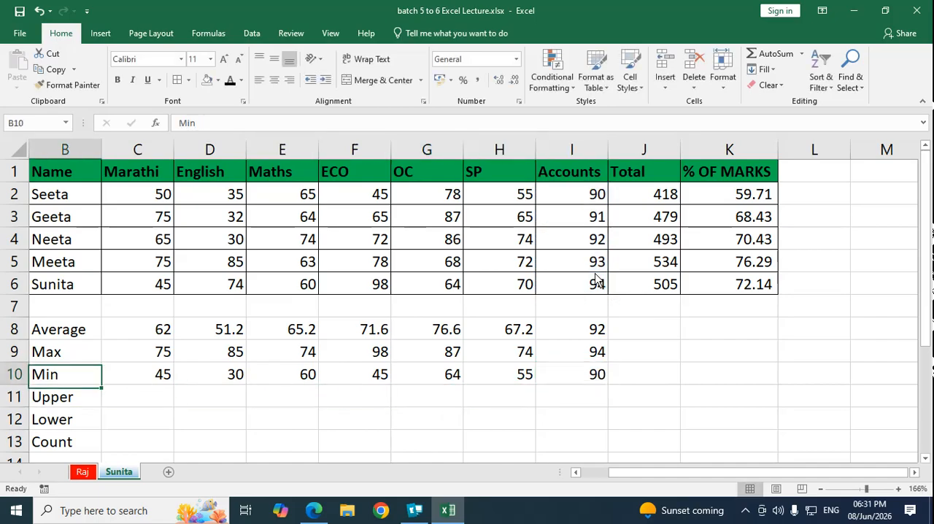
pyautogui.press('Down')
pyautogui.press('Down')
pyautogui.press('Up')
pyautogui.press('Right')
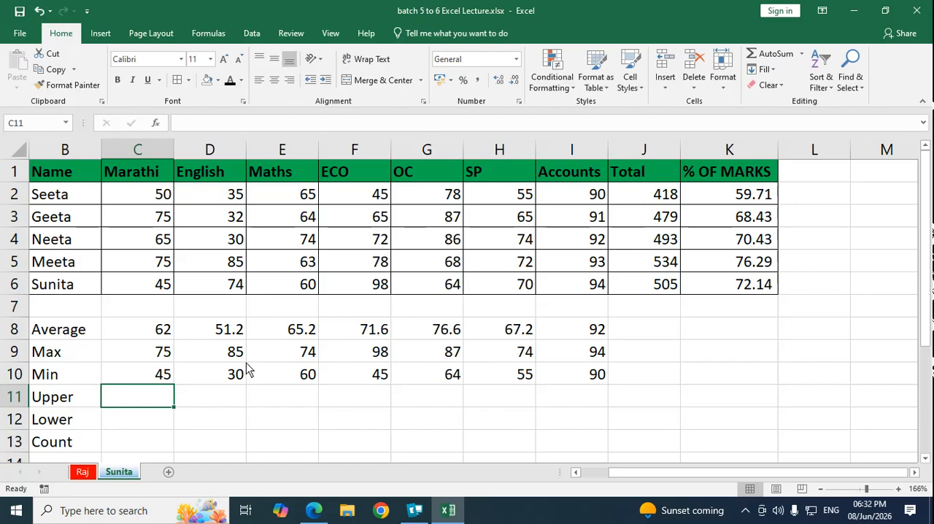
# Step: Convert the Marathi heading to uppercase in C11 with an UPPER formula referencing C1
pyautogui.click(135, 425)
pyautogui.click(132, 402)
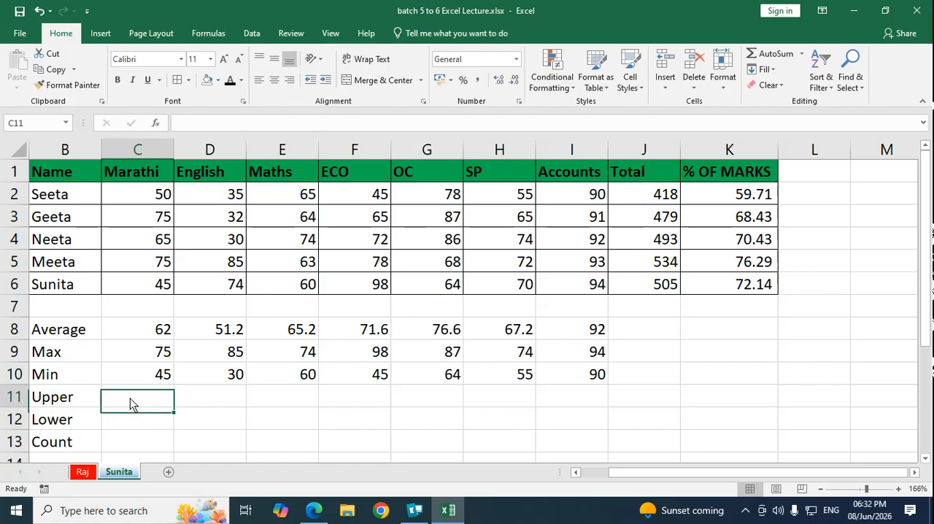
pyautogui.write('=uppe')
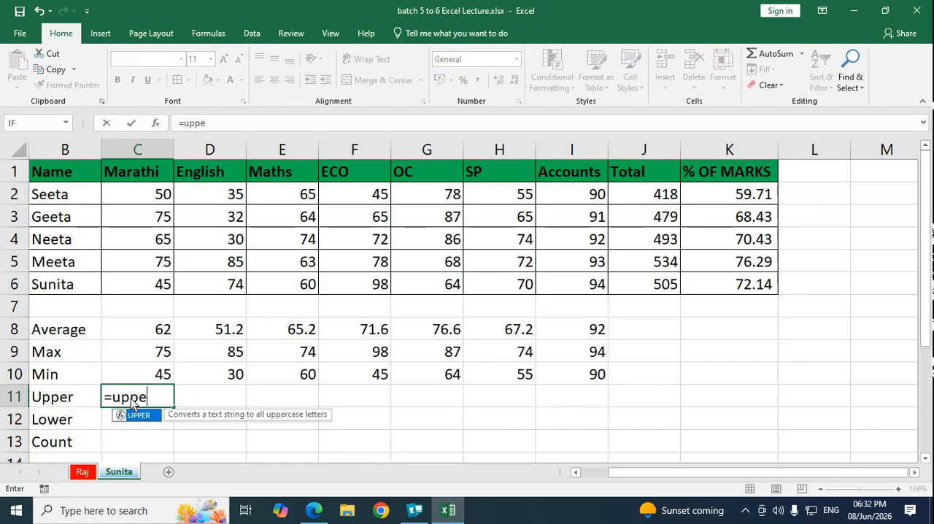
pyautogui.press('Tab')
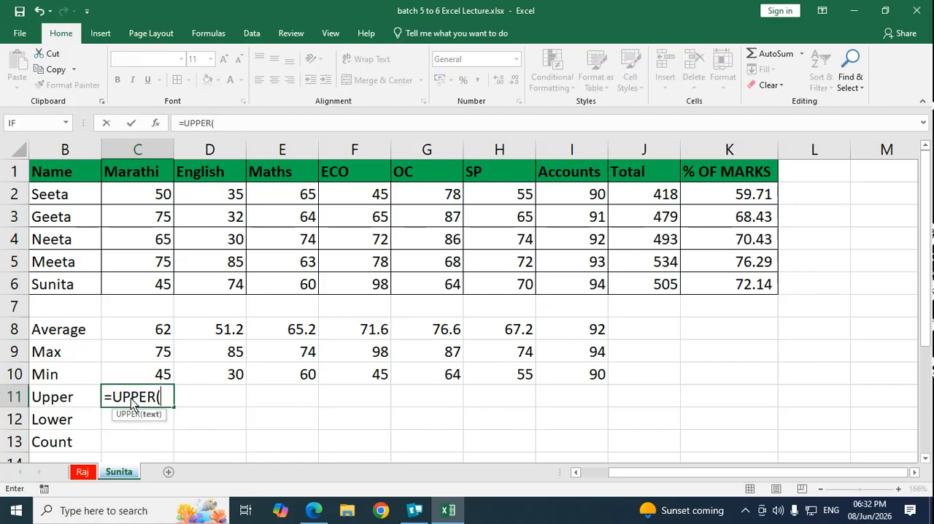
pyautogui.click(140, 181)
pyautogui.write(')')
pyautogui.press('Return')
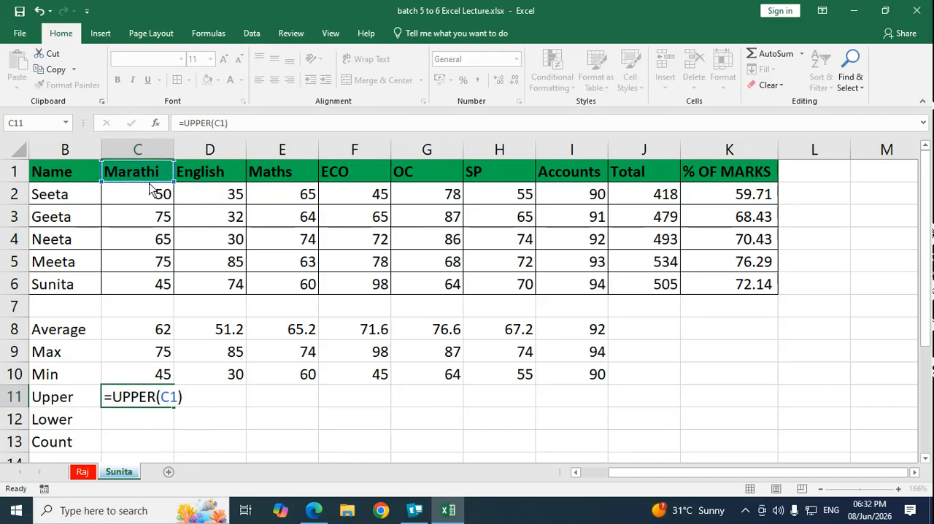
# Step: Convert the English heading to uppercase in D11 with an UPPER formula referencing D1
pyautogui.press('Up')
pyautogui.press('Right')
pyautogui.write('=')
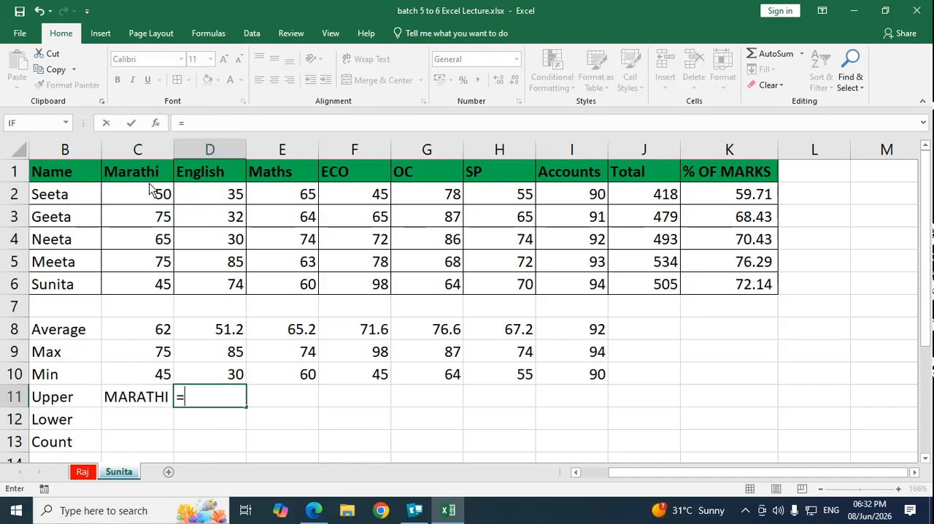
pyautogui.write('upper')
pyautogui.press('Tab')
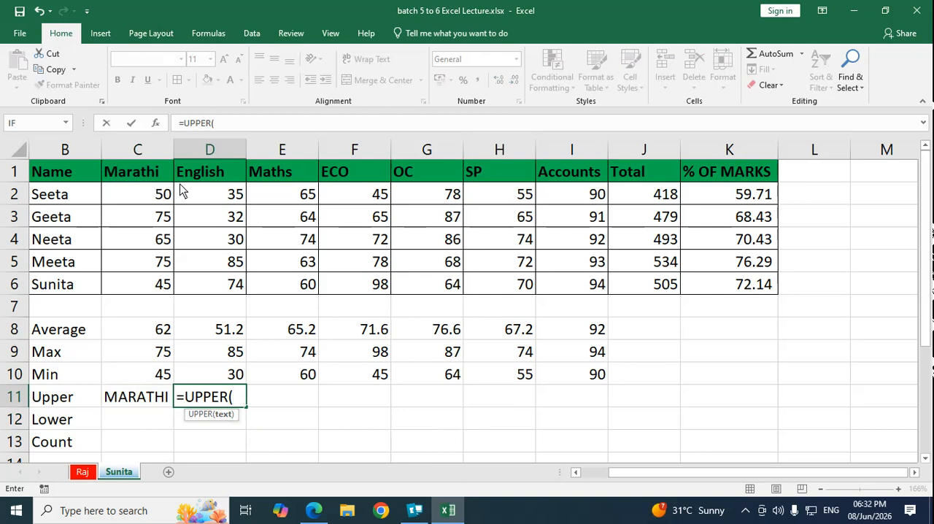
pyautogui.click(207, 172)
pyautogui.write(')')
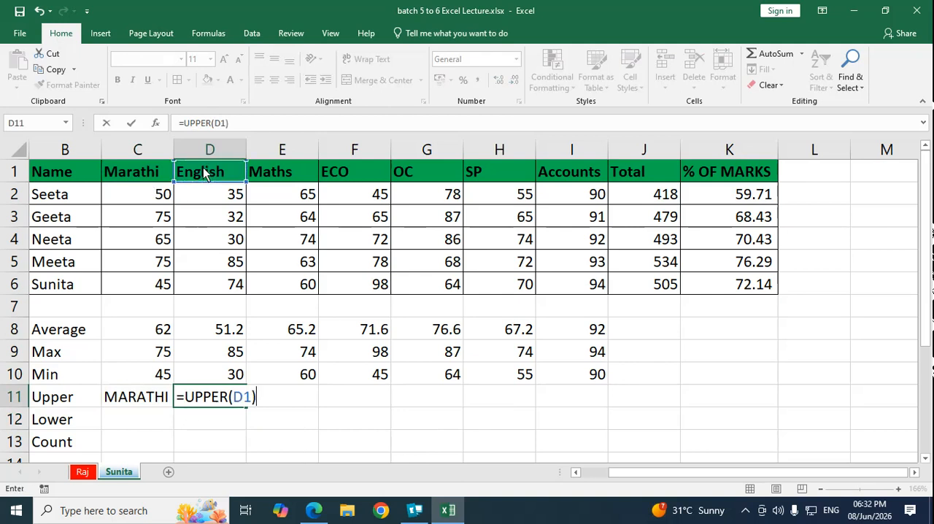
pyautogui.press('Tab')
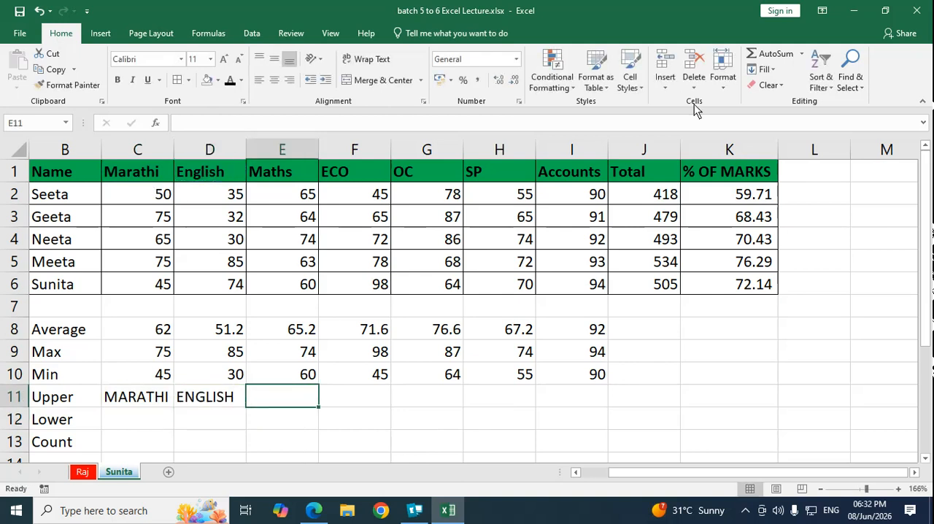
# Step: Search the function library for "upper" and insert UPPER in E11 with the Maths heading E1 as its text
pyautogui.click(801, 54)
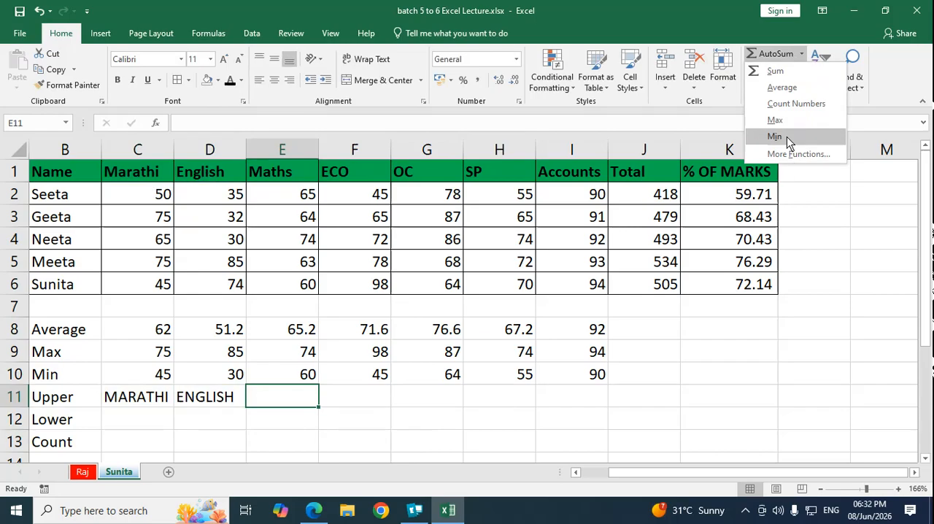
pyautogui.click(795, 154)
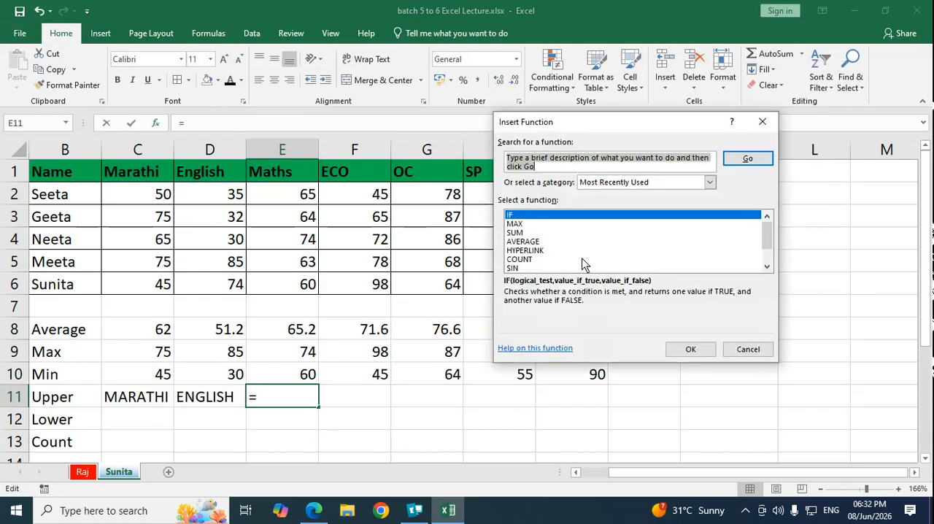
pyautogui.write('u')
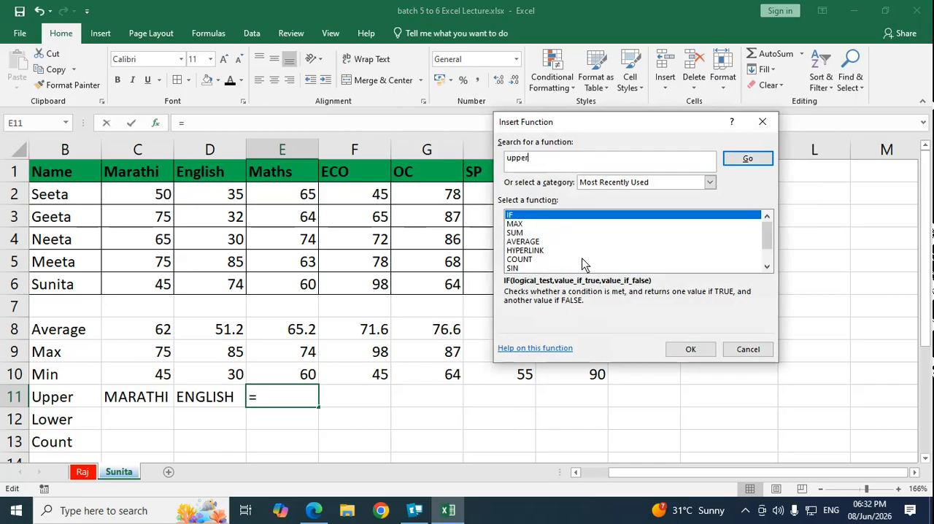
pyautogui.write('pper')
pyautogui.click(748, 160)
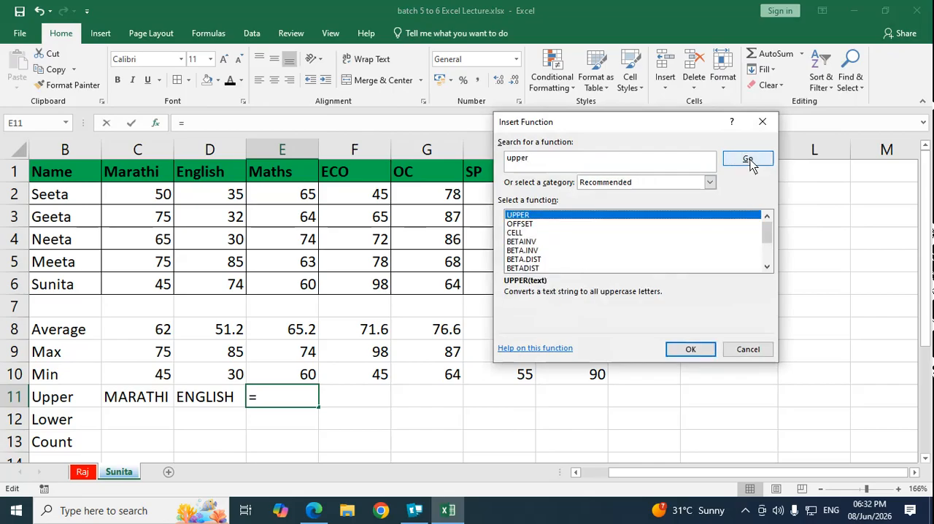
pyautogui.click(690, 349)
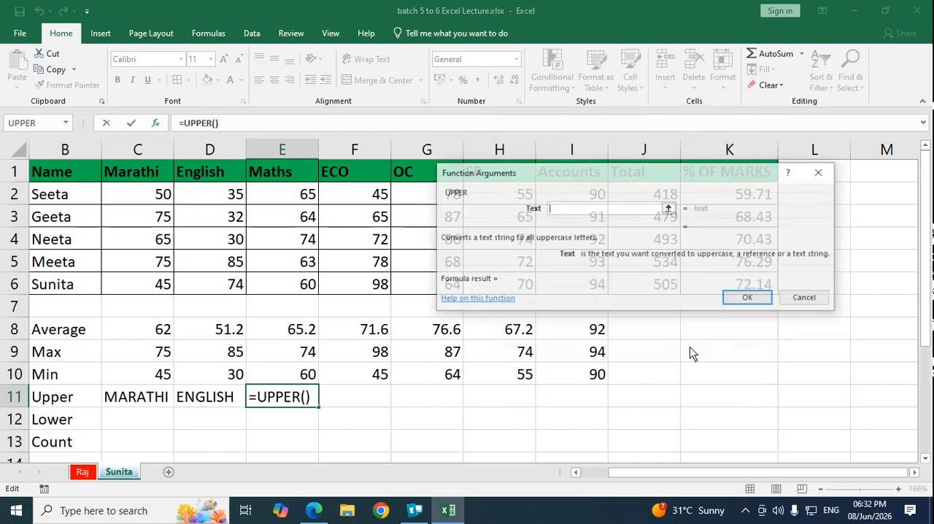
pyautogui.click(287, 179)
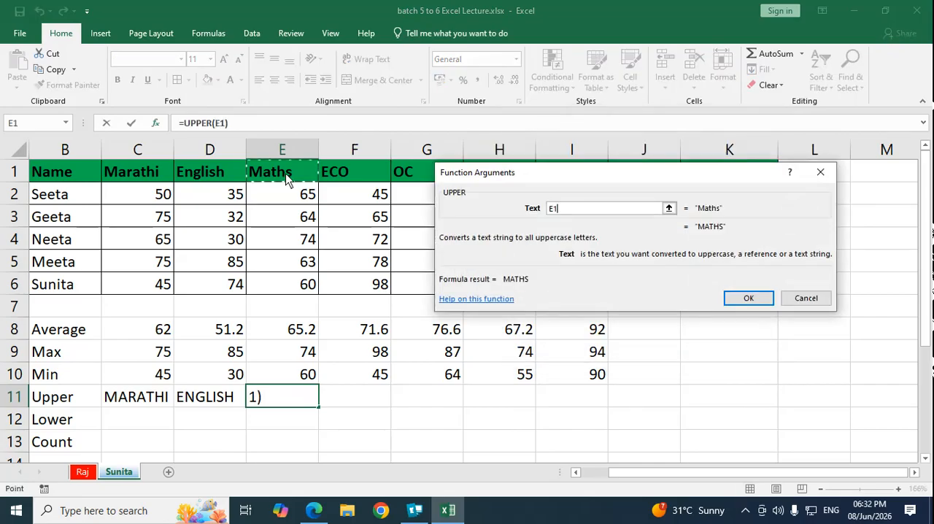
pyautogui.click(748, 298)
# Step: Insert the UPPER function in F11 from the function library, using the ECO heading F1 as its text
pyautogui.click(358, 402)
pyautogui.click(802, 55)
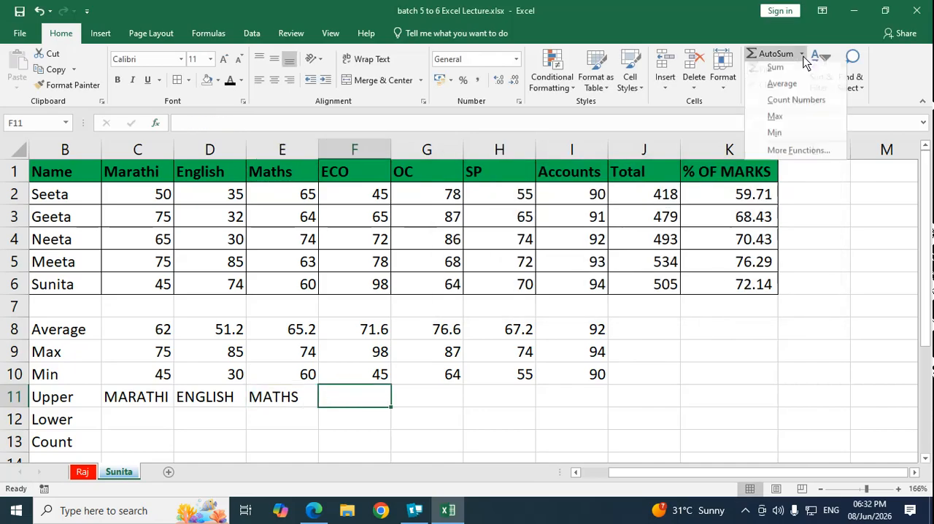
pyautogui.click(787, 158)
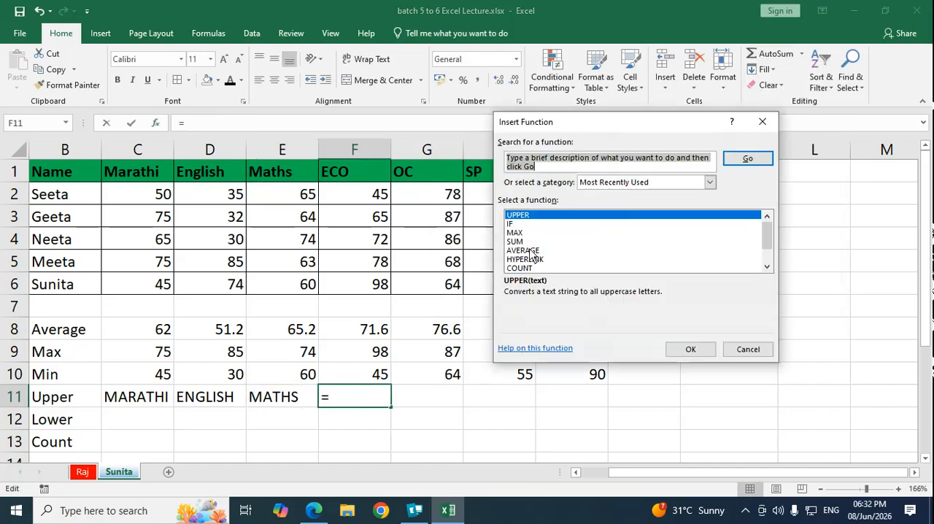
pyautogui.click(691, 350)
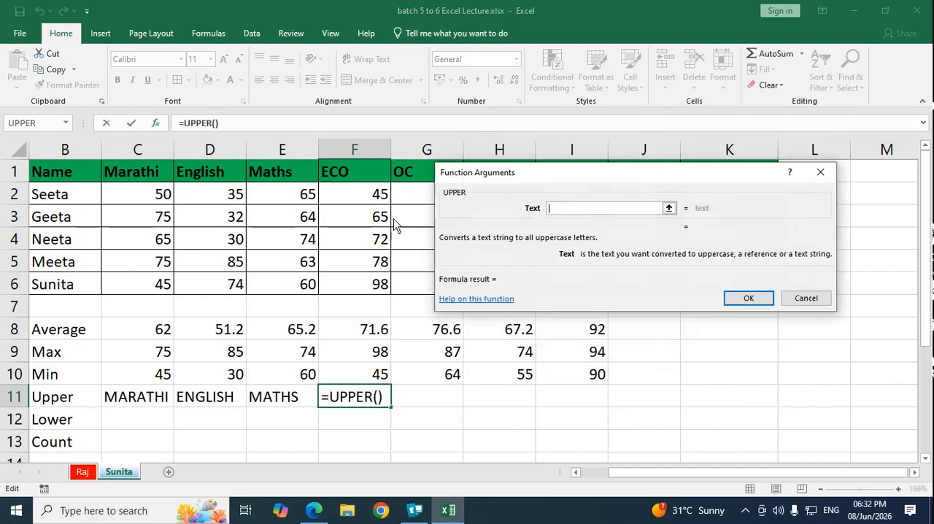
pyautogui.click(362, 173)
pyautogui.click(743, 296)
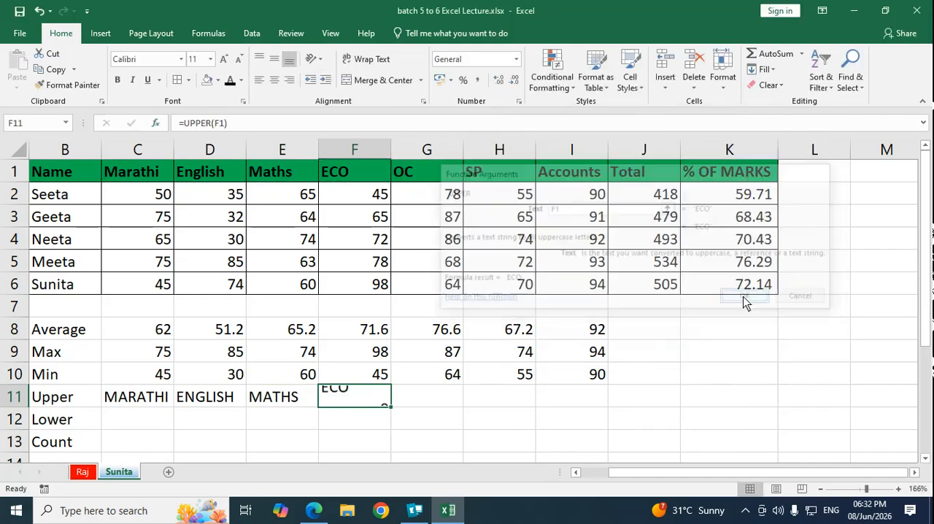
# Step: Insert the UPPER function in G11 from the function library, using the OC heading G1 as its text
pyautogui.click(421, 400)
pyautogui.click(801, 55)
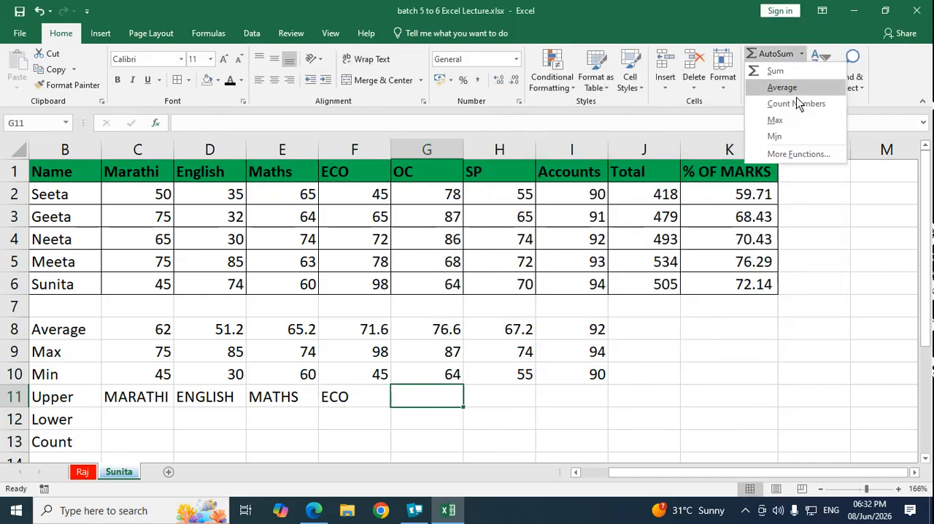
pyautogui.click(799, 154)
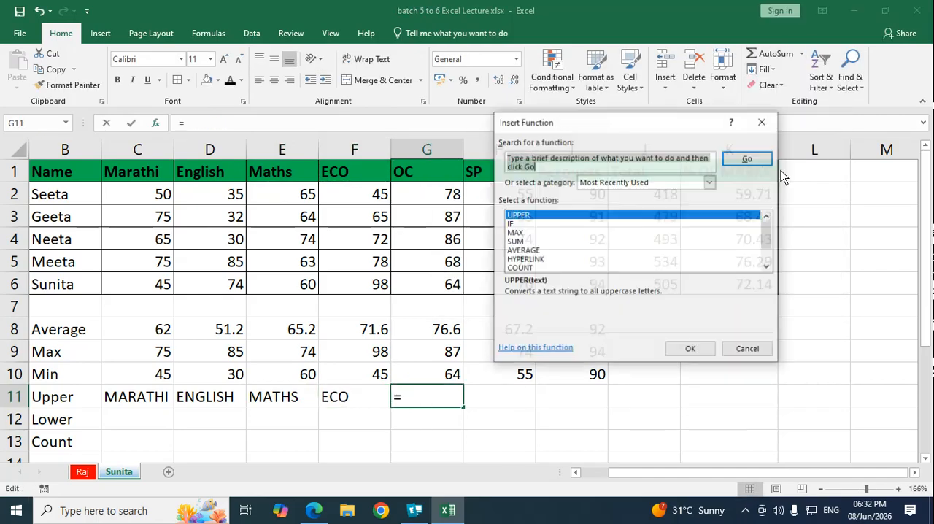
pyautogui.click(690, 351)
pyautogui.click(410, 172)
pyautogui.click(748, 300)
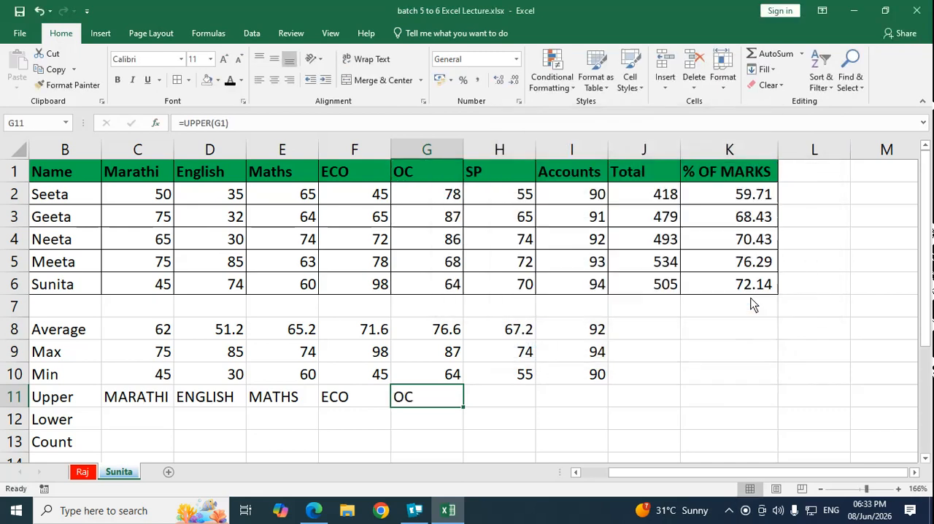
# Step: Convert the uppercase Marathi text to lowercase in C12 with a LOWER formula referencing C11
pyautogui.click(128, 422)
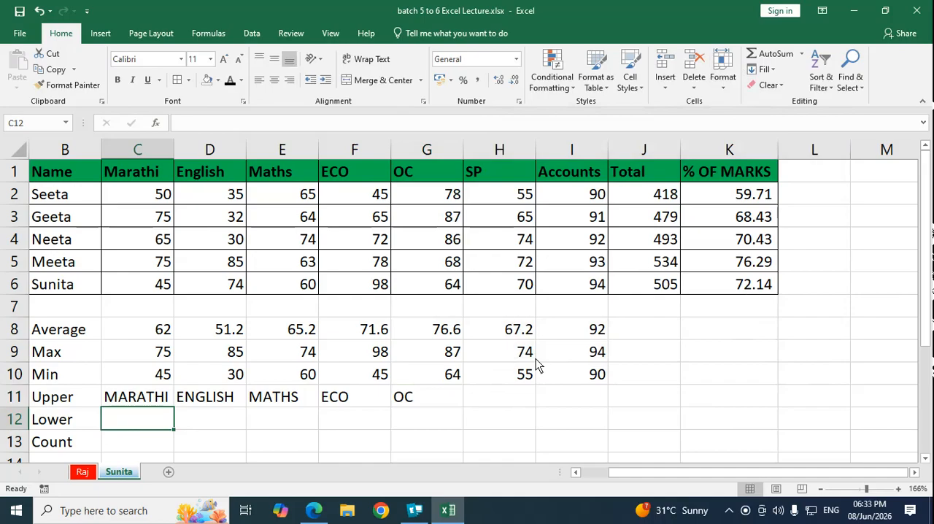
pyautogui.write('=lower')
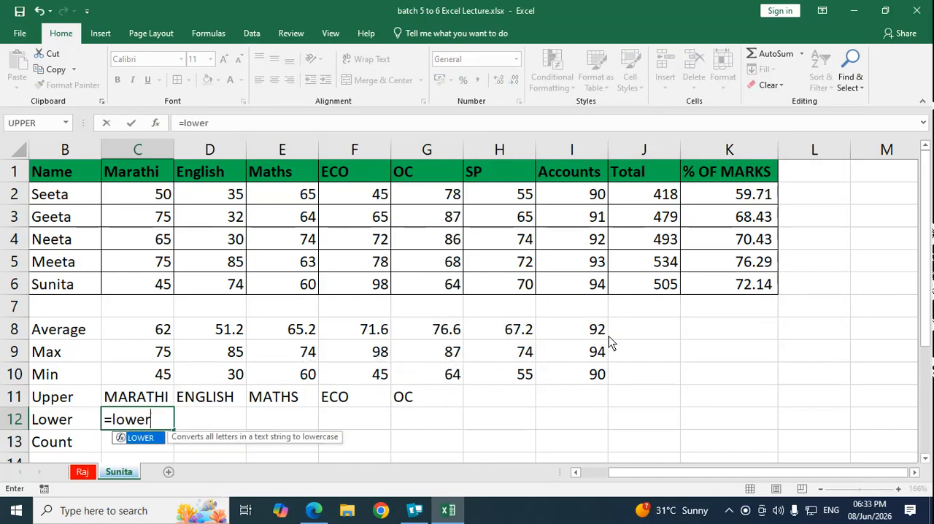
pyautogui.press('Tab')
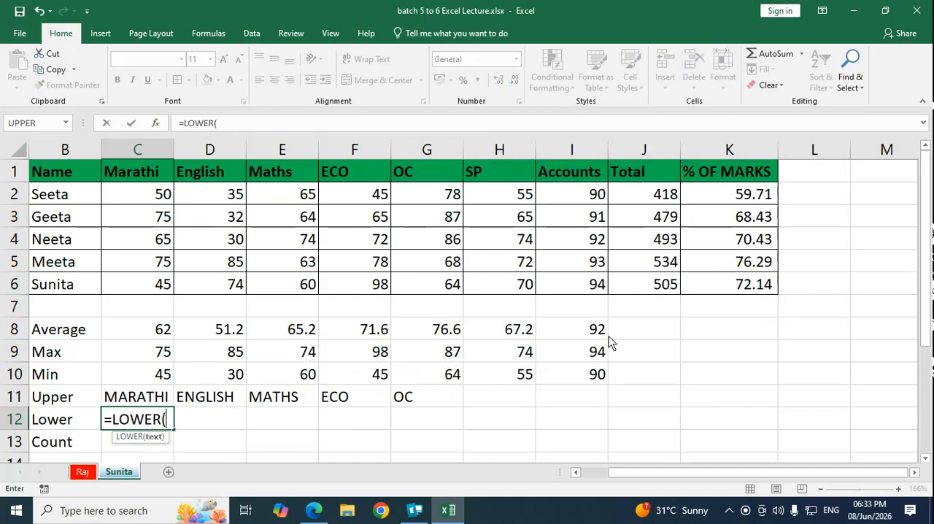
pyautogui.click(141, 403)
pyautogui.write(')')
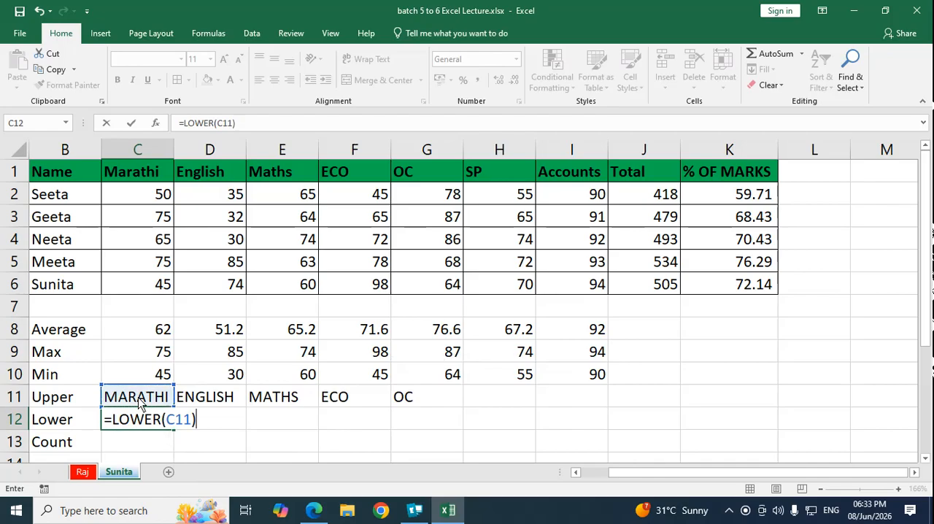
pyautogui.press('Tab')
# Step: Convert the uppercase English text to lowercase in D12 with a LOWER formula referencing D11
pyautogui.write('=lower(')
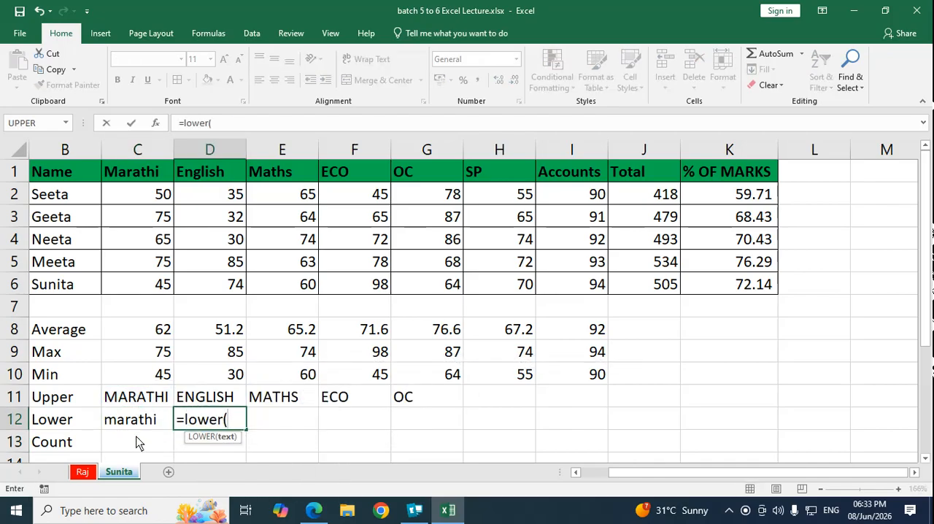
pyautogui.click(215, 397)
pyautogui.write(')')
pyautogui.press('Return')
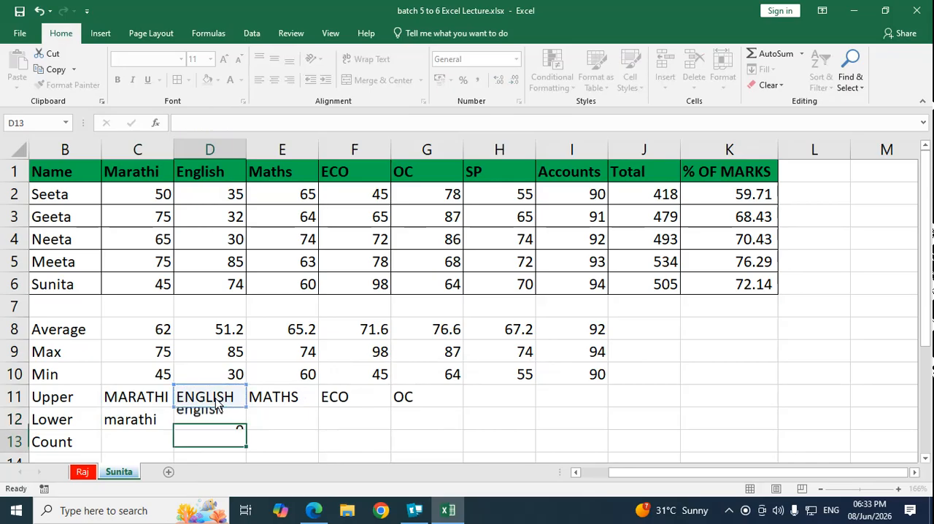
# Step: Convert the uppercase Maths text to lowercase in E12 with a LOWER formula referencing E11
pyautogui.press('Up')
pyautogui.press('Right')
pyautogui.write('=lower(')
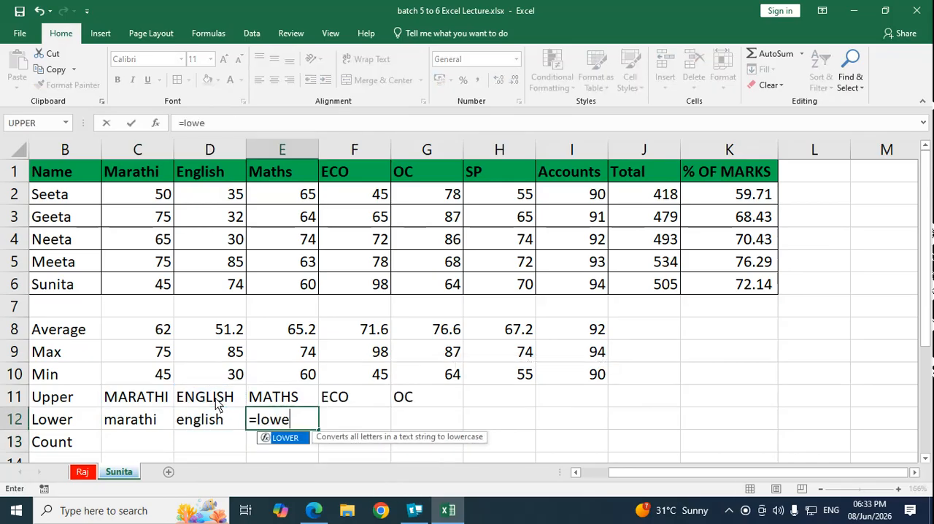
pyautogui.click(260, 398)
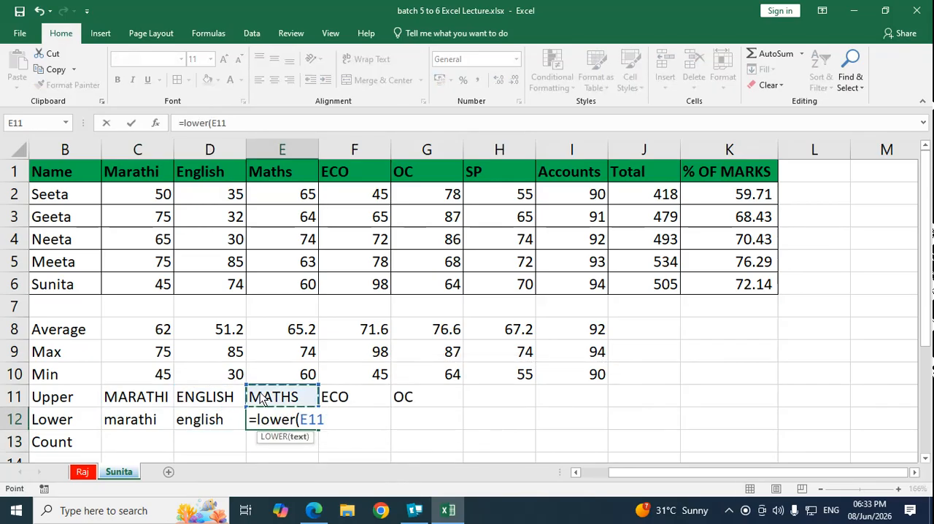
pyautogui.write(')')
pyautogui.press('Return')
# Step: Convert the uppercase ECO text to lowercase in F12 with a LOWER formula referencing F11
pyautogui.press('Up')
pyautogui.press('Right')
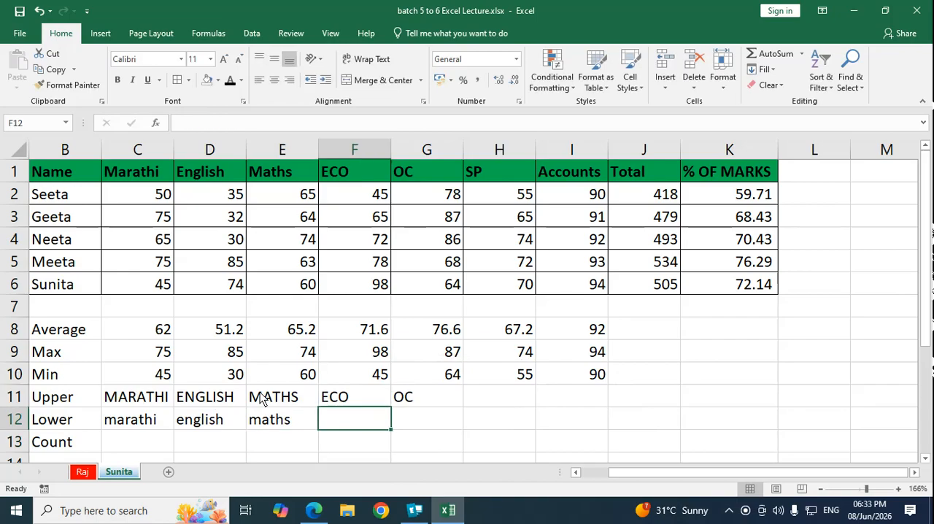
pyautogui.write('=lowe')
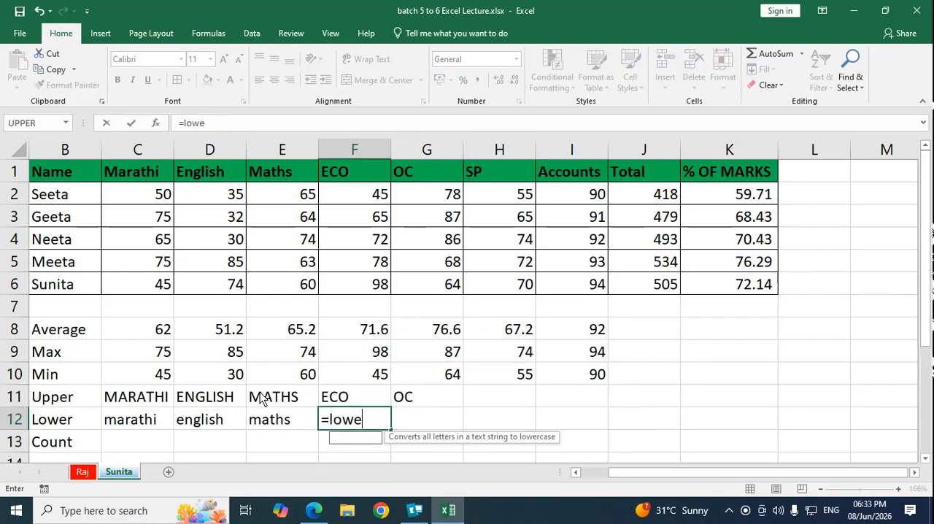
pyautogui.write('r(')
pyautogui.click(348, 400)
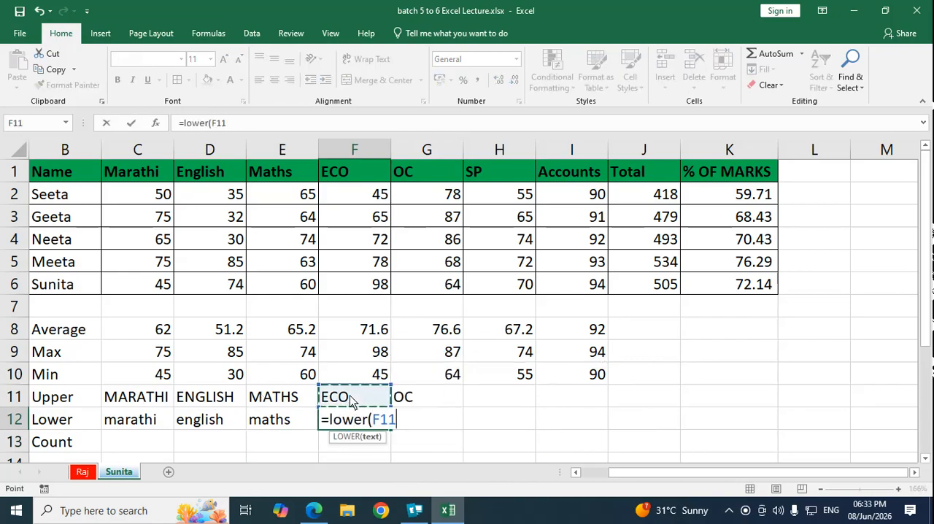
pyautogui.write(')')
pyautogui.hotkey('ctrl', 'Return')
# Step: Convert the uppercase OC text to lowercase in G12 with a LOWER formula referencing G11
pyautogui.press('Right')
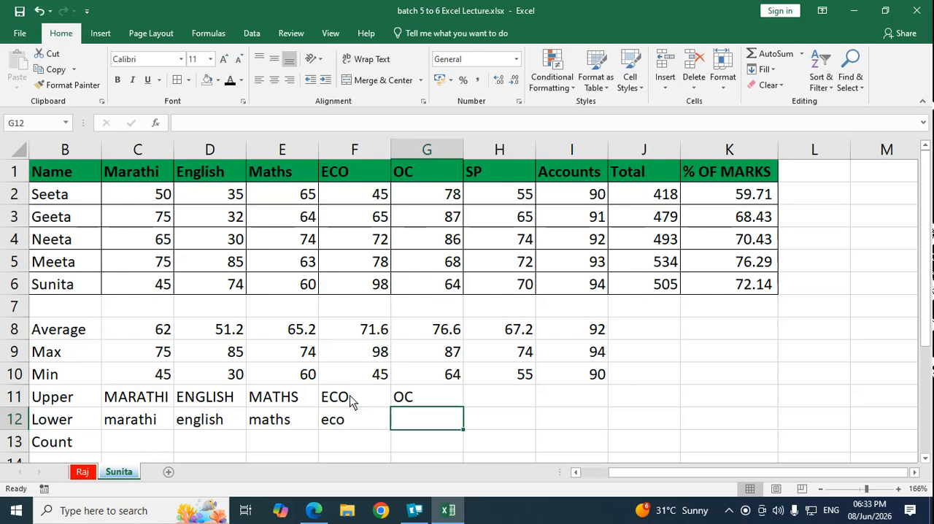
pyautogui.write('=lower(')
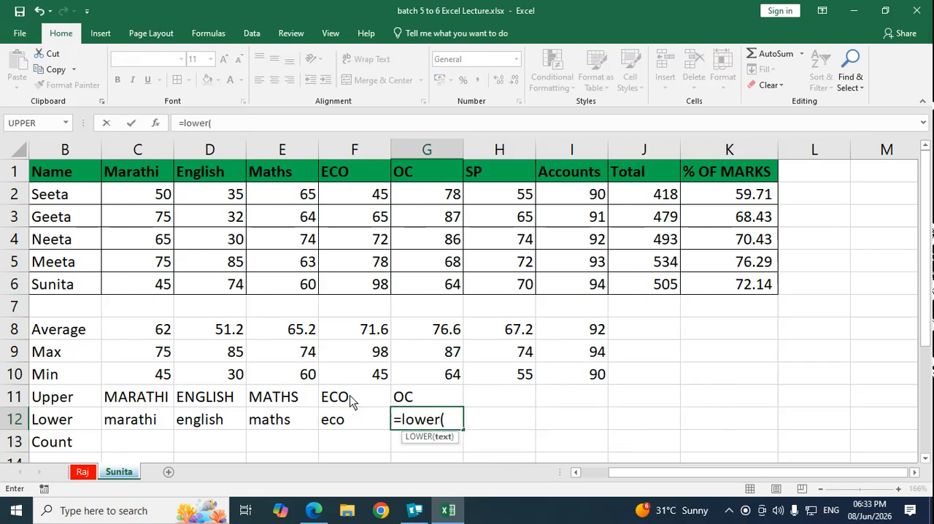
pyautogui.click(428, 397)
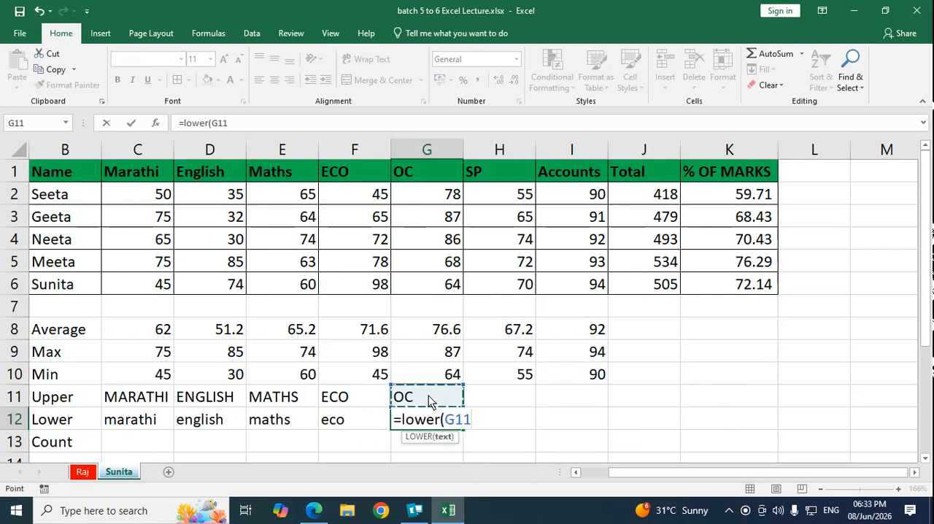
pyautogui.write(')')
pyautogui.press('Return')
pyautogui.press('Up')
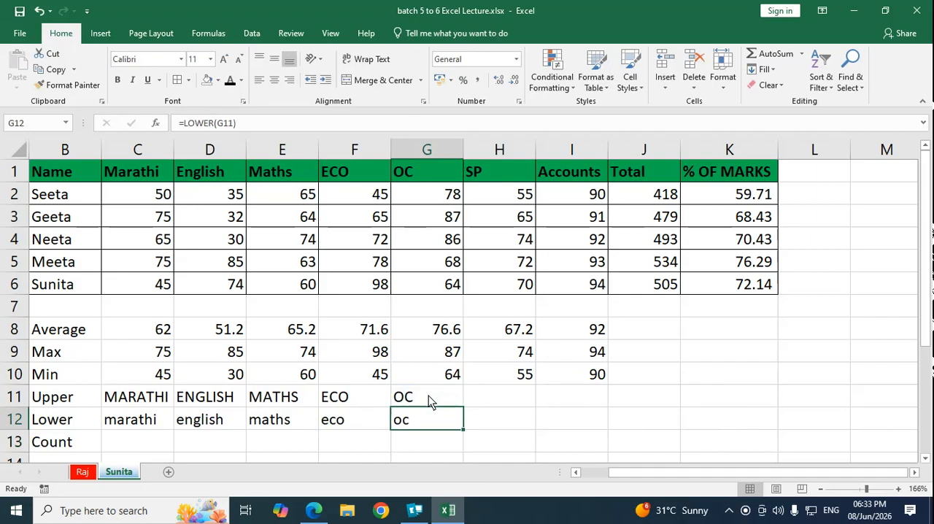
# Step: Try to enter a COUNT formula in C13, the Count cell of the Marathi column
pyautogui.press('Up')
pyautogui.press('Down')
pyautogui.press('Down')
pyautogui.press('Left')
pyautogui.press('Left')
pyautogui.press('Left')
pyautogui.press('Left')
pyautogui.press('Left')
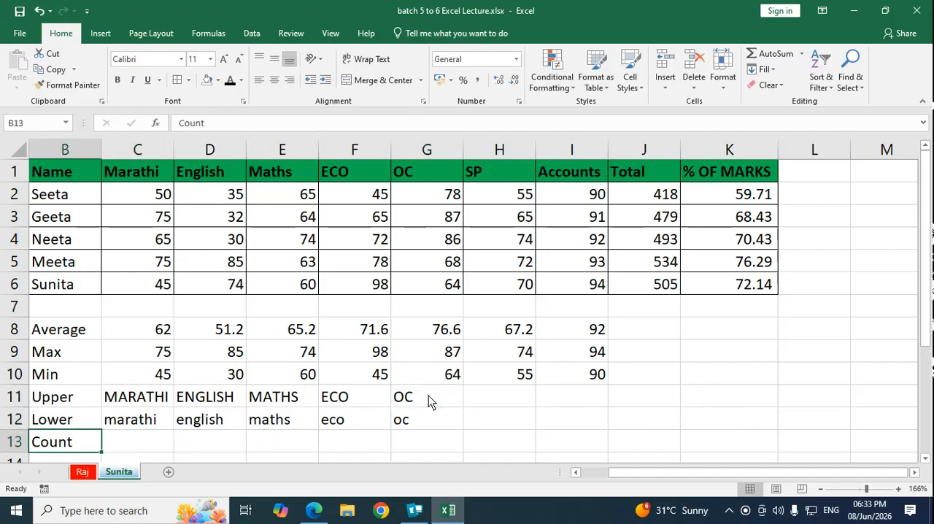
pyautogui.press('Down')
pyautogui.press('Down')
pyautogui.press('Up')
pyautogui.press('Up')
pyautogui.press('Right')
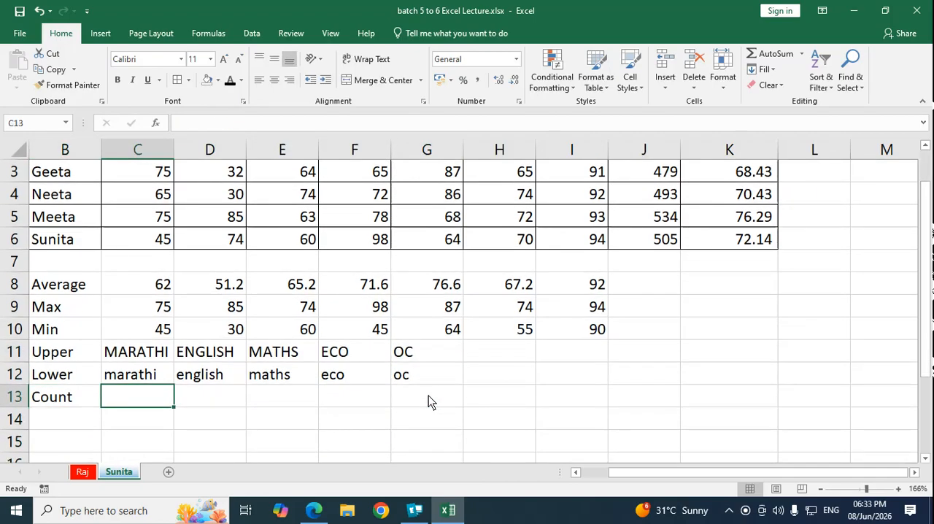
pyautogui.write('=coujnt')
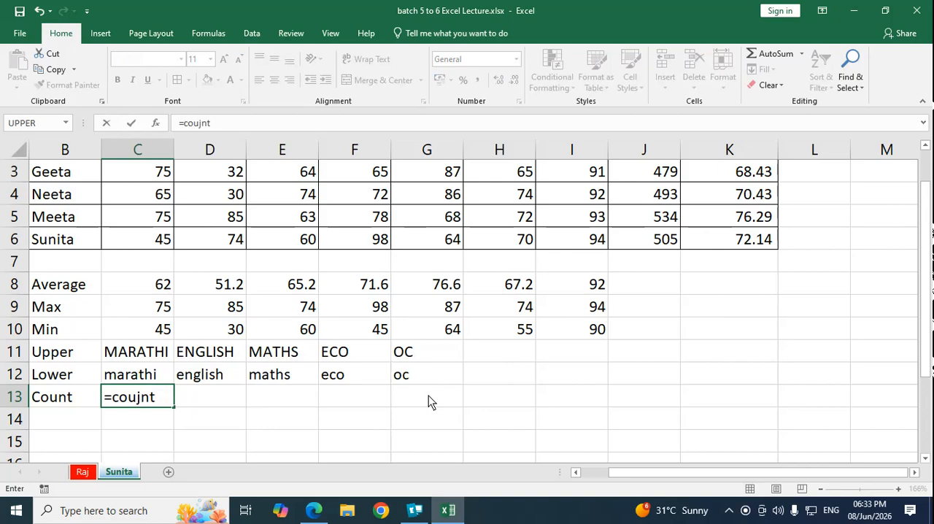
pyautogui.press('BackSpace')
pyautogui.press('BackSpace')
pyautogui.write('un')
pyautogui.press('Tab')
pyautogui.press('Left')
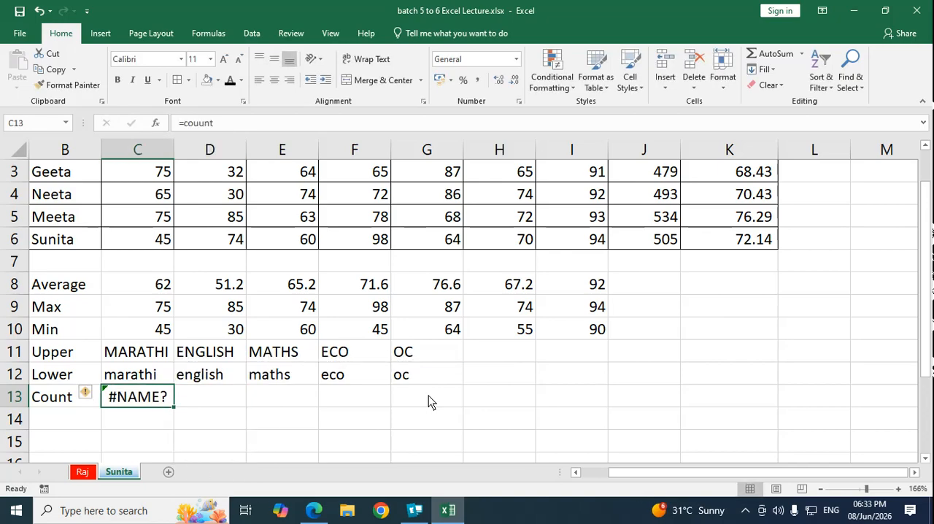
# Step: Count the numeric entries of the Marathi column in C13 with a COUNT formula over C2:C10
pyautogui.write('=count')
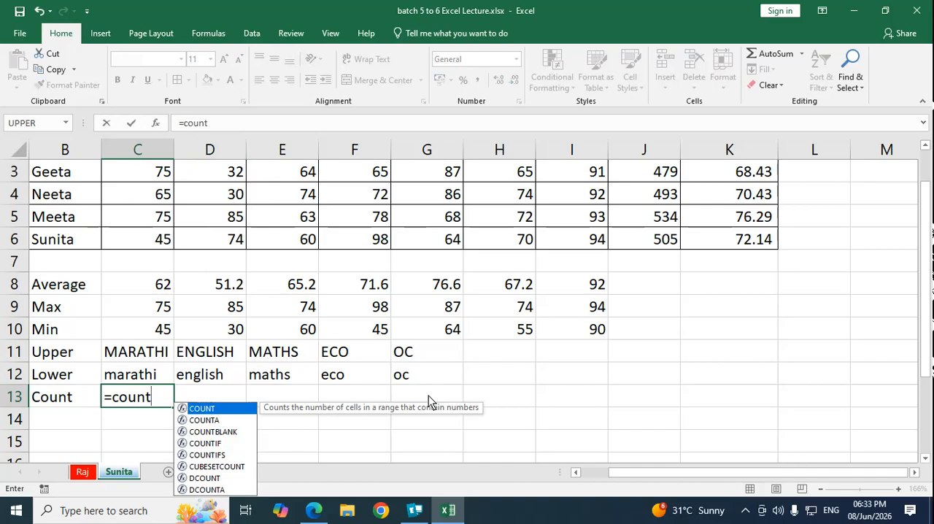
pyautogui.press('Tab')
pyautogui.scroll(2, 157, 329)
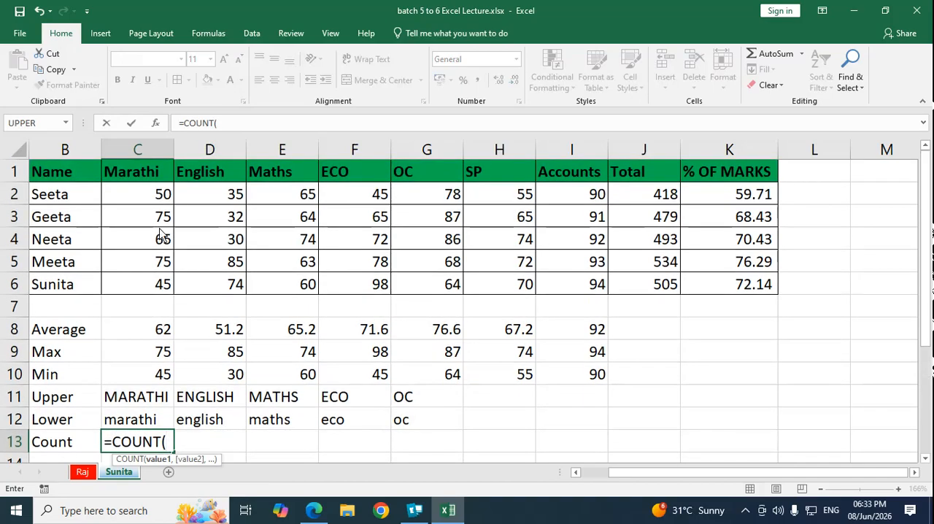
pyautogui.moveTo(159, 194); pyautogui.dragTo(155, 333)
pyautogui.moveTo(157, 369); pyautogui.dragTo(164, 370)
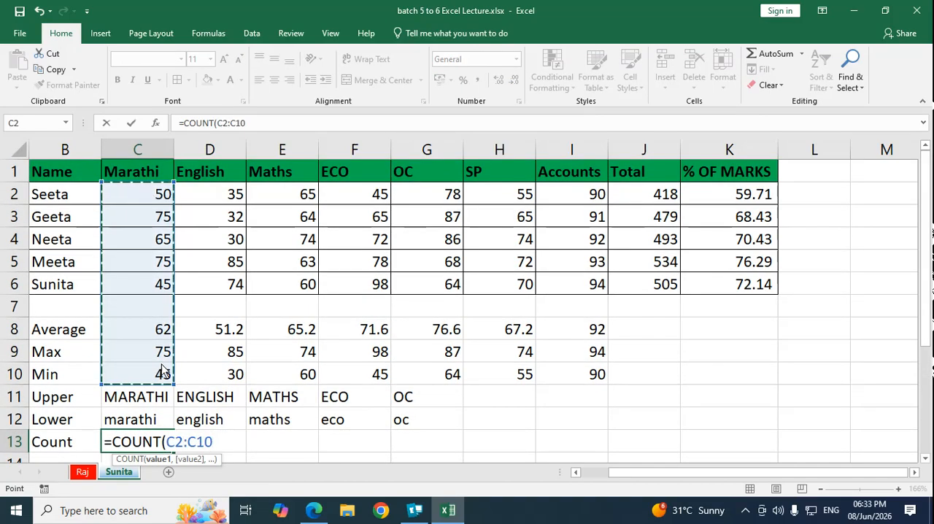
pyautogui.write(')')
pyautogui.press('Return')
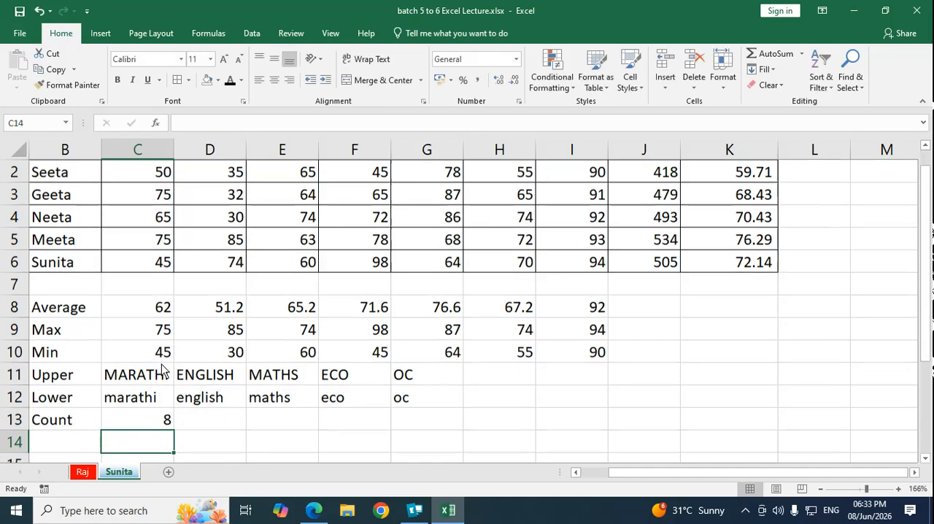
# Step: Count the numeric entries of the English column in D13 with a COUNT formula over D2:D9
pyautogui.press('Up')
pyautogui.press('Right')
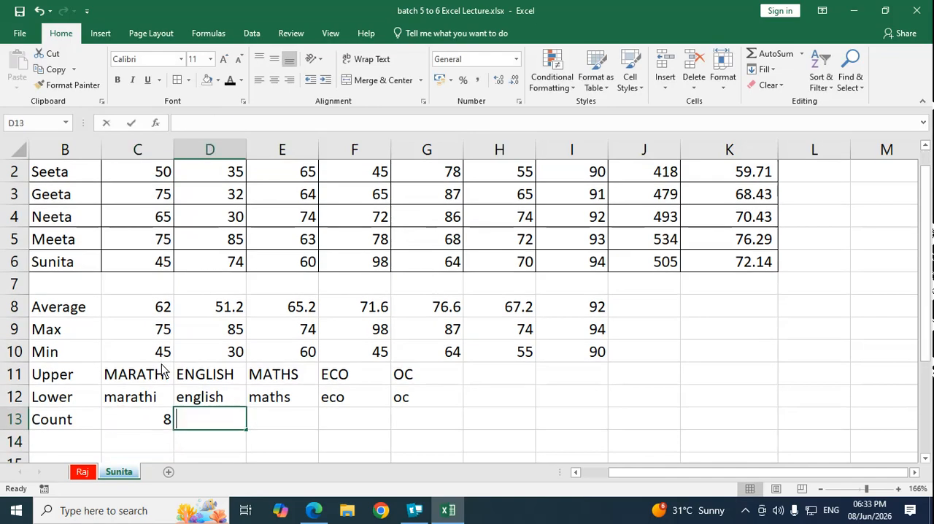
pyautogui.write('=count')
pyautogui.press('Tab')
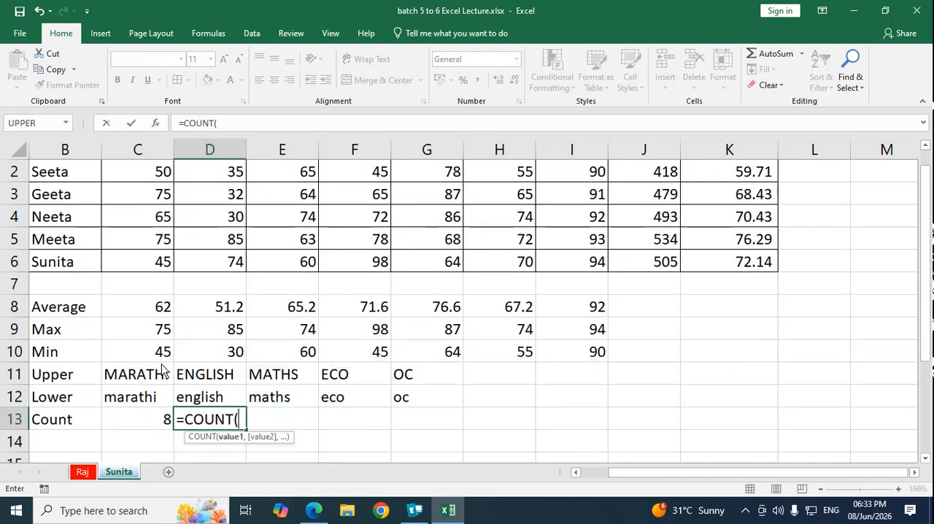
pyautogui.scroll(1, 195, 306)
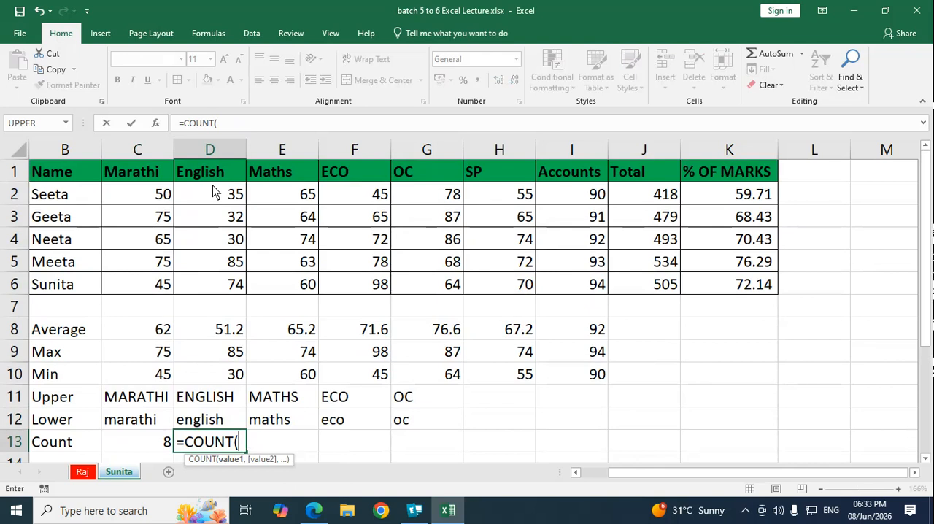
pyautogui.moveTo(214, 191); pyautogui.dragTo(233, 351)
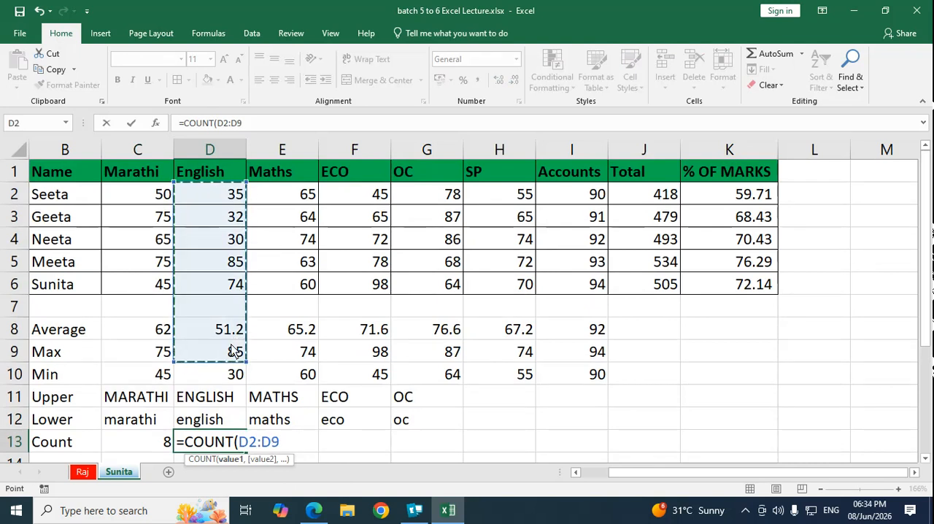
pyautogui.write(')')
pyautogui.press('Return')
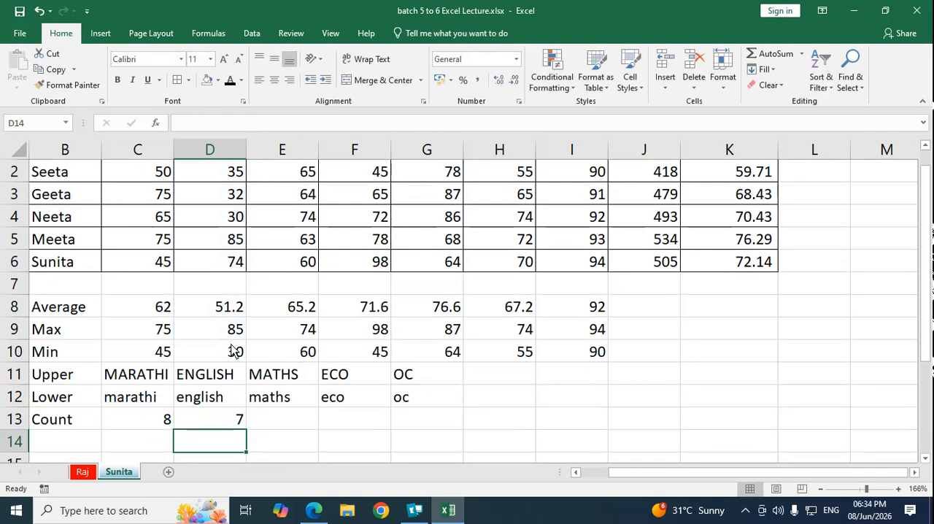
# Step: Count the numeric entries of the Maths column in E13 with a COUNT formula over E2:E8
pyautogui.press('Up')
pyautogui.press('Right')
pyautogui.write('=count')
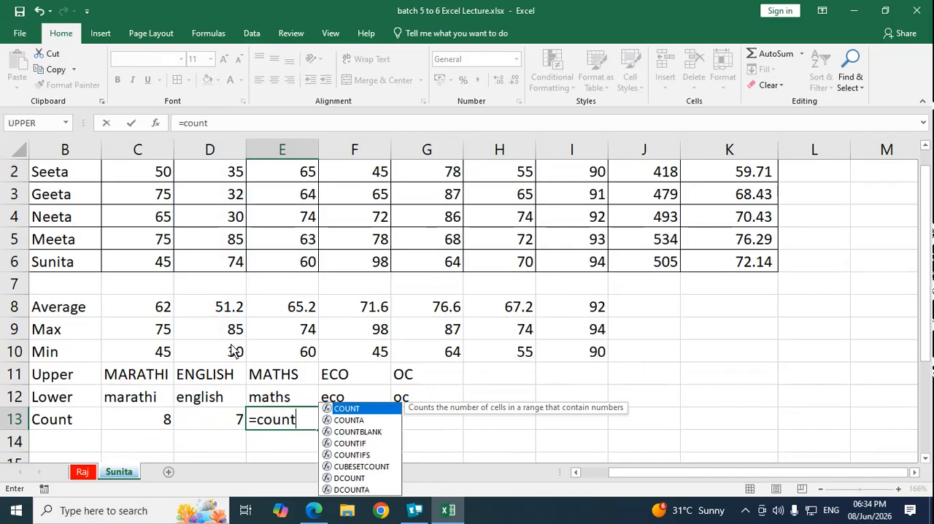
pyautogui.press('Tab')
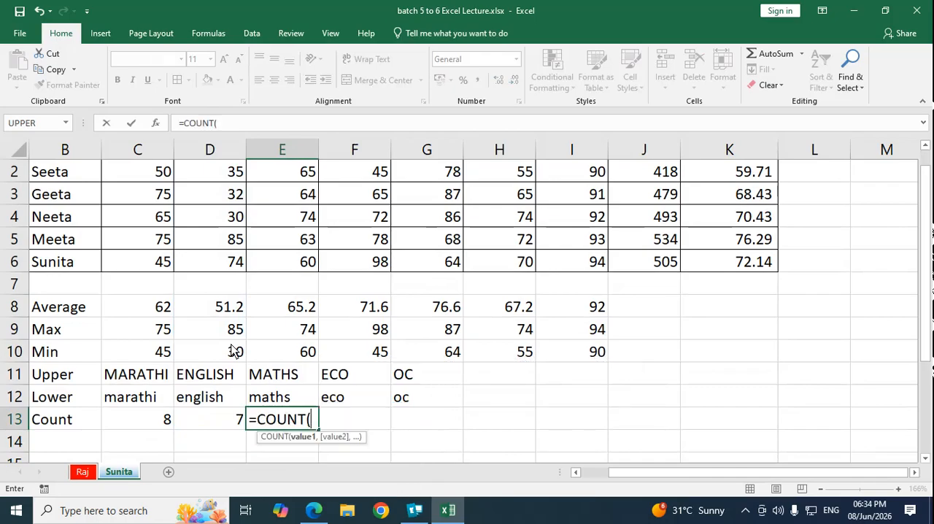
pyautogui.click(305, 175)
pyautogui.moveTo(306, 176); pyautogui.dragTo(305, 303)
pyautogui.write(')')
pyautogui.press('Return')
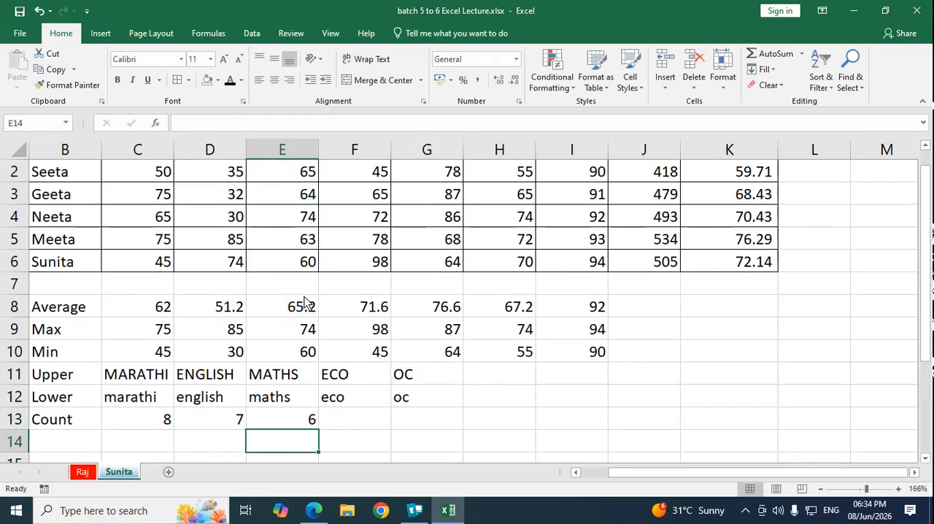
# Step: Clear the formatting of the header row B1:K1 while keeping its text
pyautogui.press('Up')
pyautogui.press('Up')
pyautogui.press('Up')
pyautogui.press('Up')
pyautogui.press('Up')
pyautogui.press('Up')
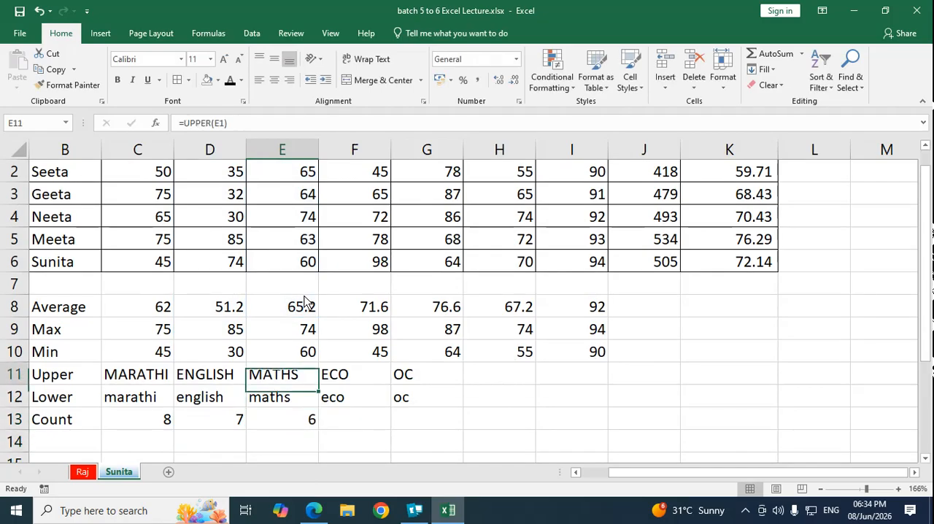
pyautogui.hotkey('ctrl', 'Up')
pyautogui.hotkey('ctrl', 'Up')
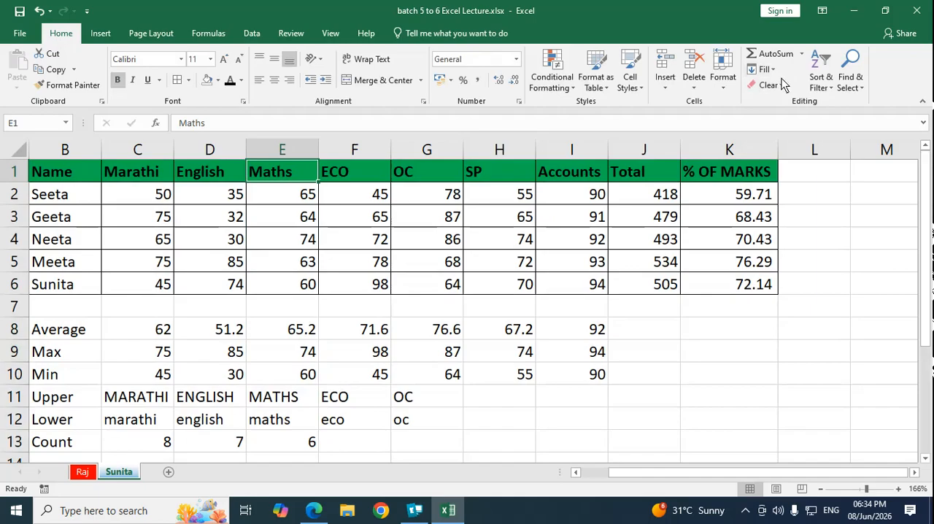
pyautogui.click(223, 201)
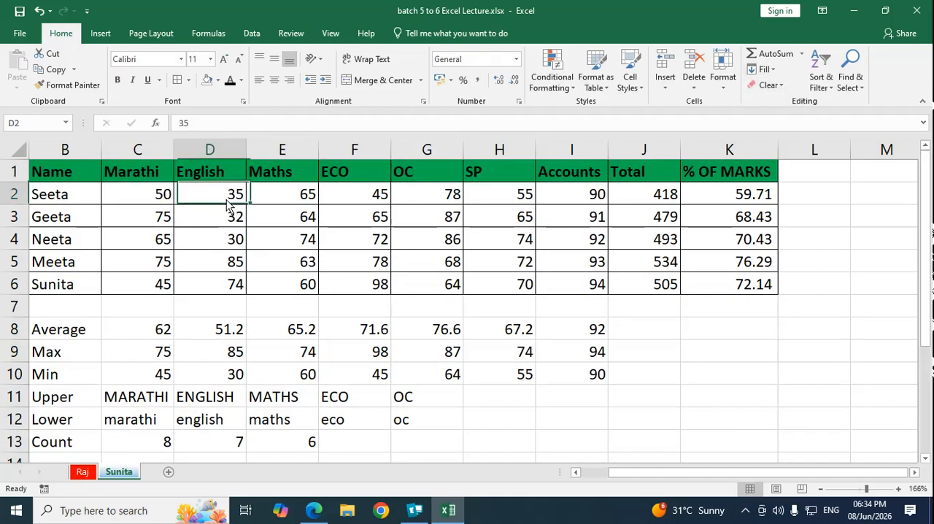
pyautogui.click(84, 173)
pyautogui.moveTo(100, 174); pyautogui.dragTo(778, 178)
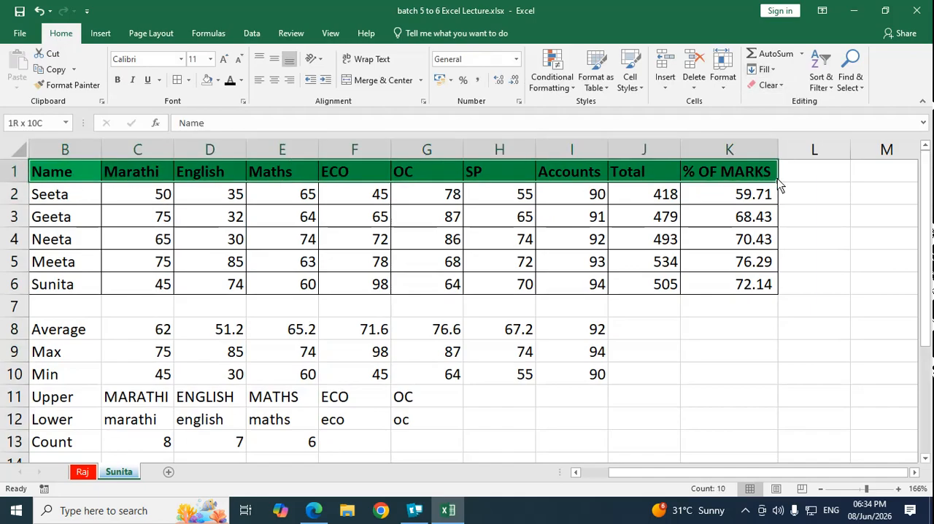
pyautogui.click(785, 88)
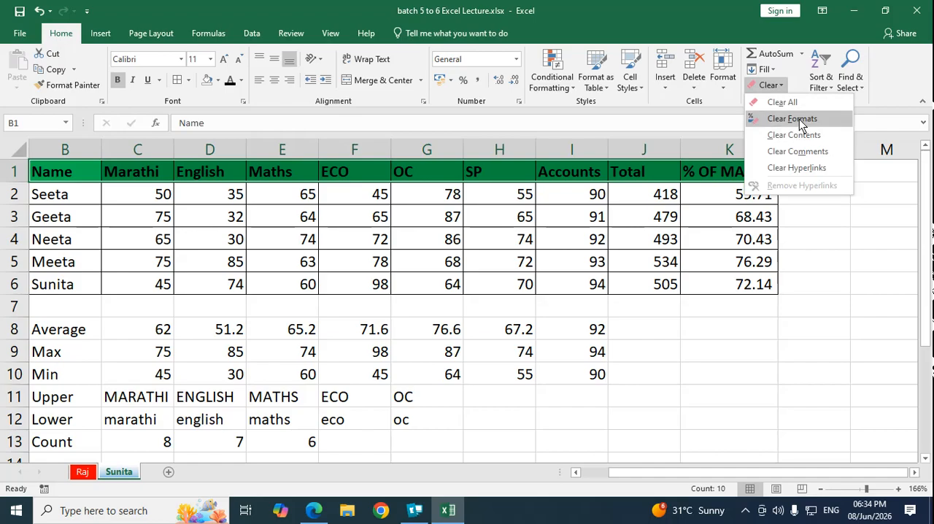
pyautogui.click(799, 118)
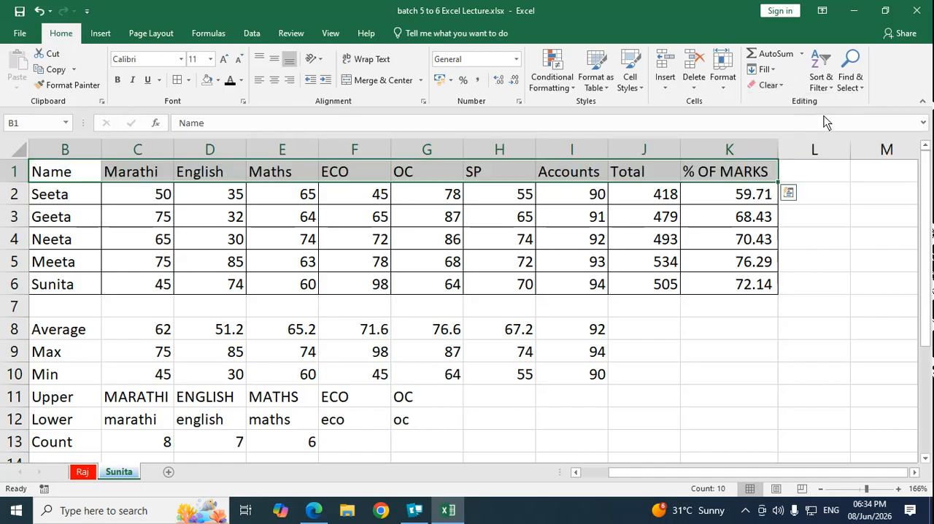
pyautogui.click(165, 282)
pyautogui.click(402, 179)
pyautogui.moveTo(92, 179); pyautogui.dragTo(736, 183)
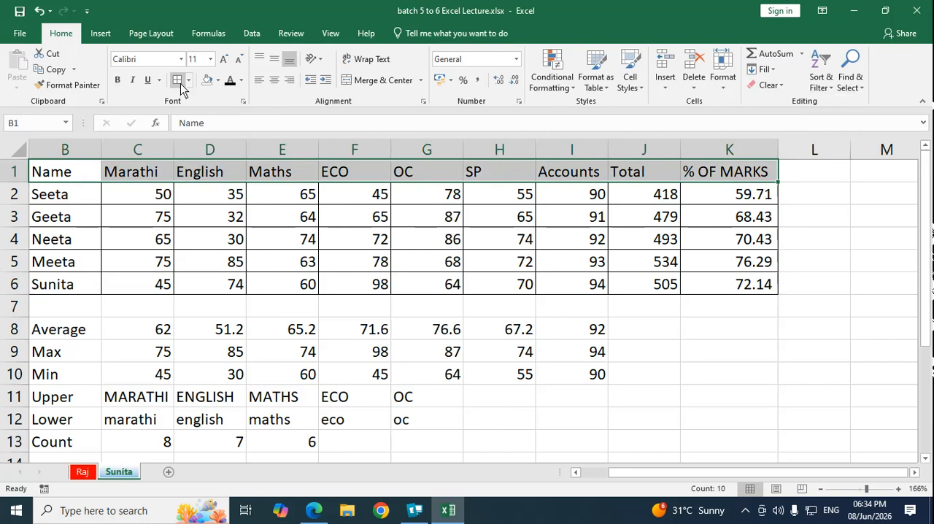
pyautogui.click(299, 235)
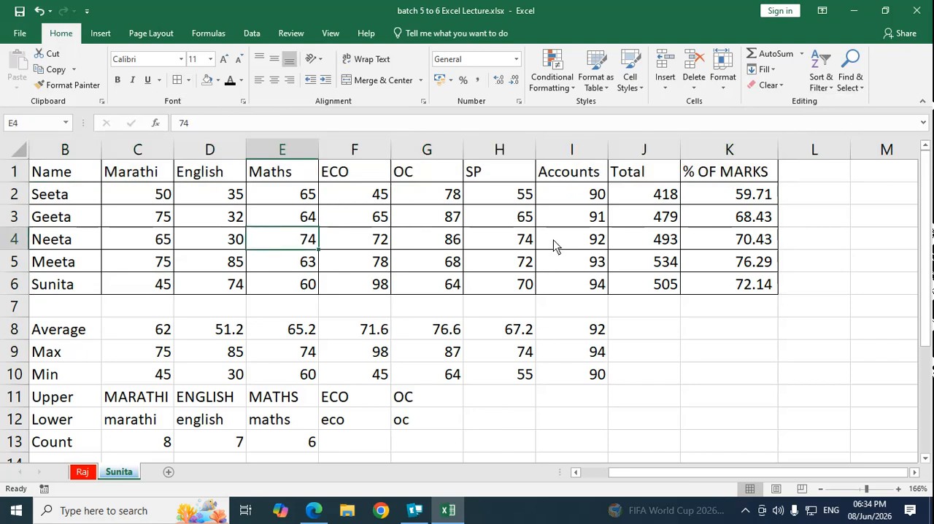
# Step: AutoFit the column widths to the marks table in B1:K6
pyautogui.moveTo(54, 175); pyautogui.dragTo(750, 288)
pyautogui.click(726, 88)
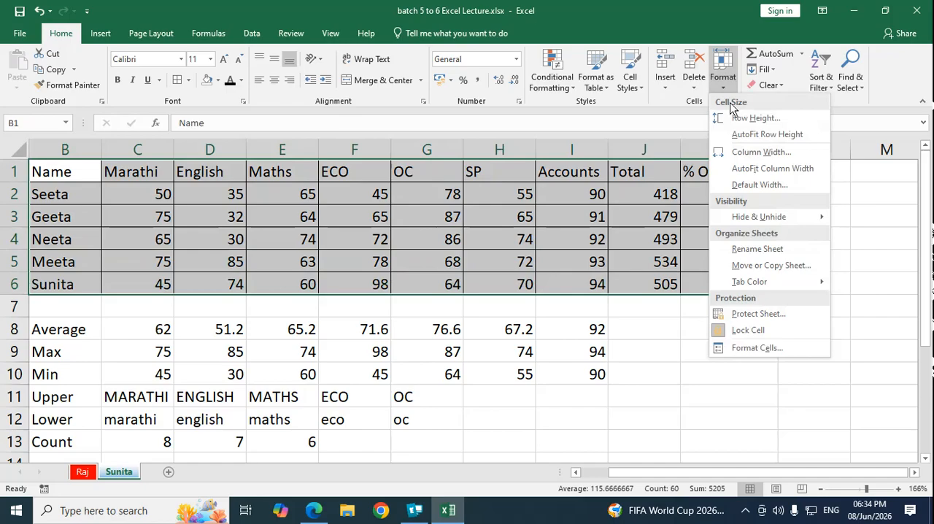
pyautogui.click(772, 168)
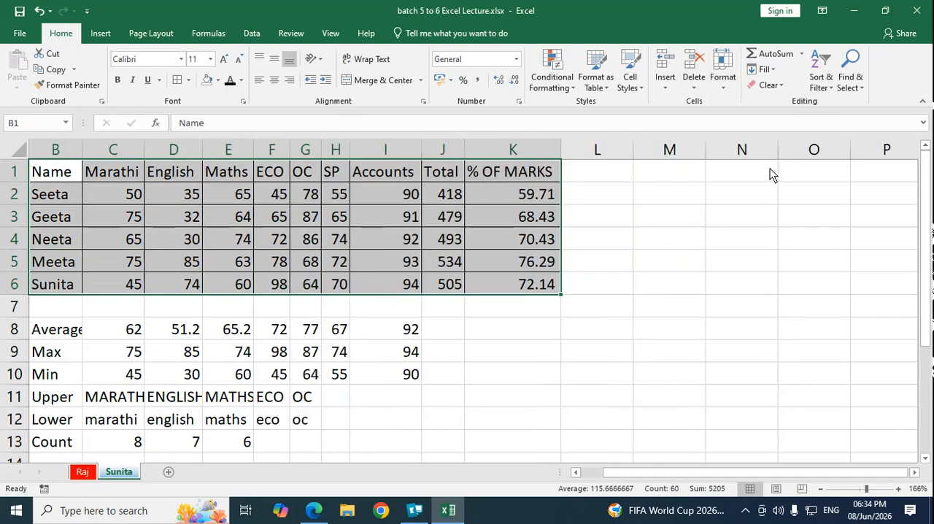
pyautogui.click(379, 267)
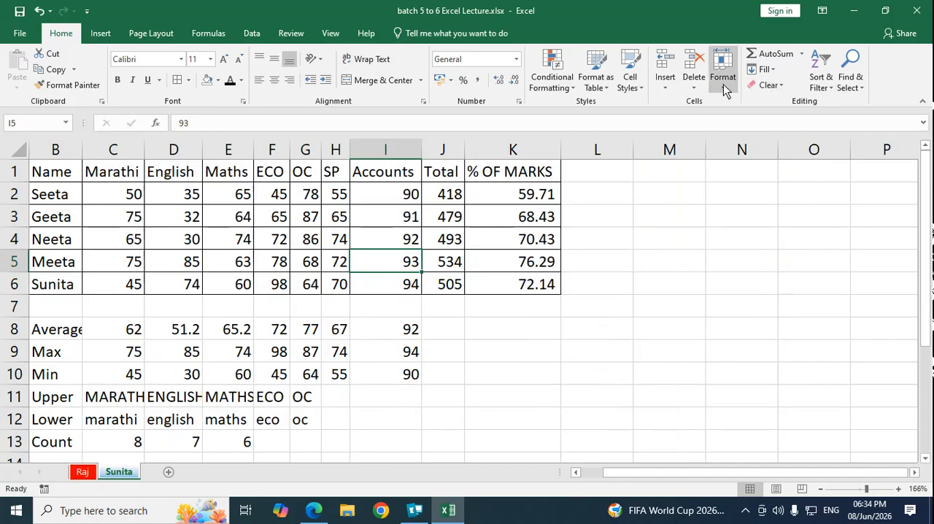
pyautogui.click(779, 87)
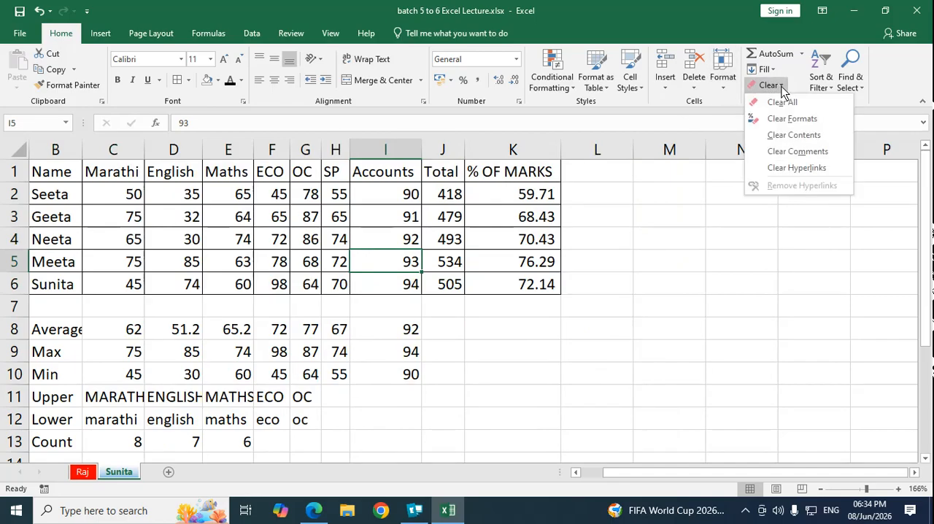
pyautogui.click(675, 310)
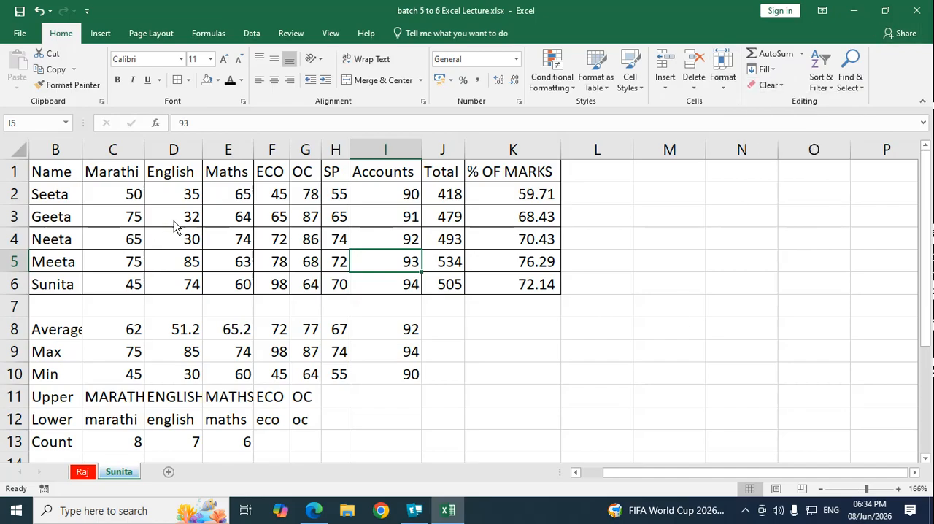
# Step: Sort the marks table's rows by the Marathi column in ascending order
pyautogui.click(125, 195)
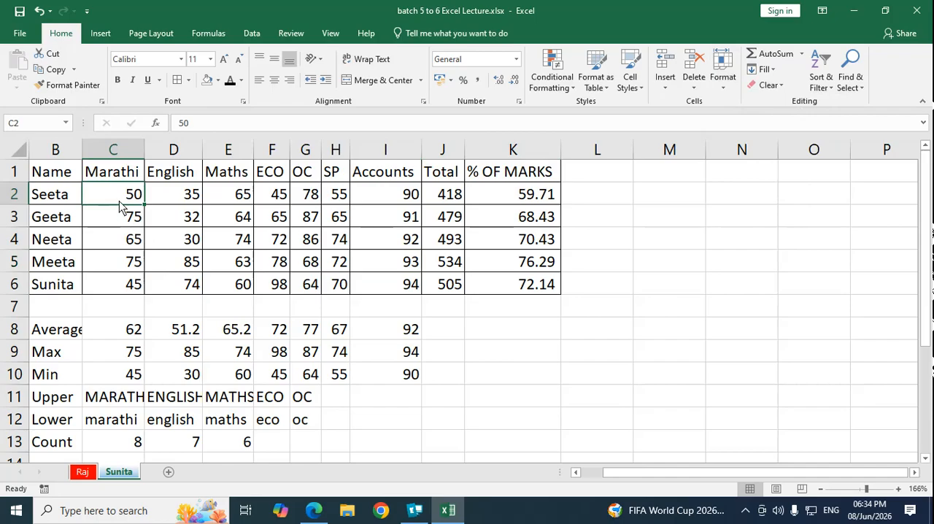
pyautogui.click(117, 232)
pyautogui.click(114, 178)
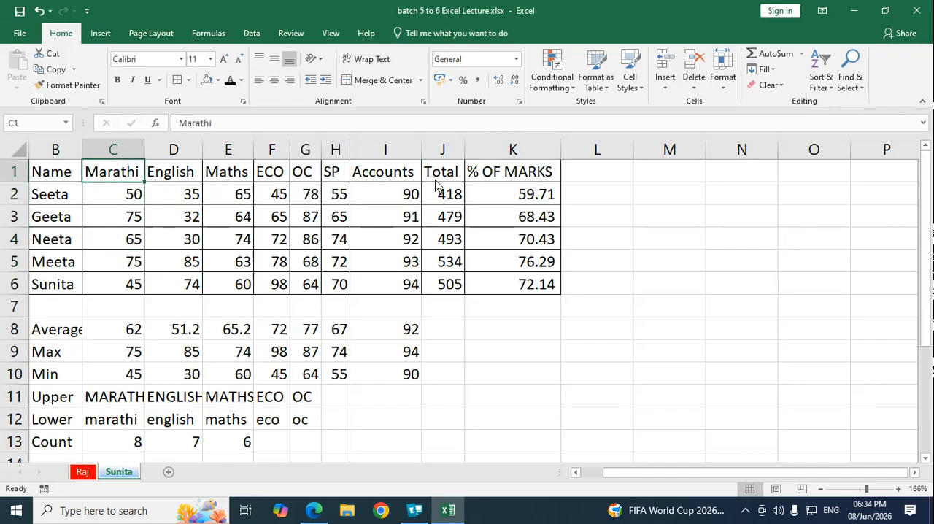
pyautogui.click(830, 86)
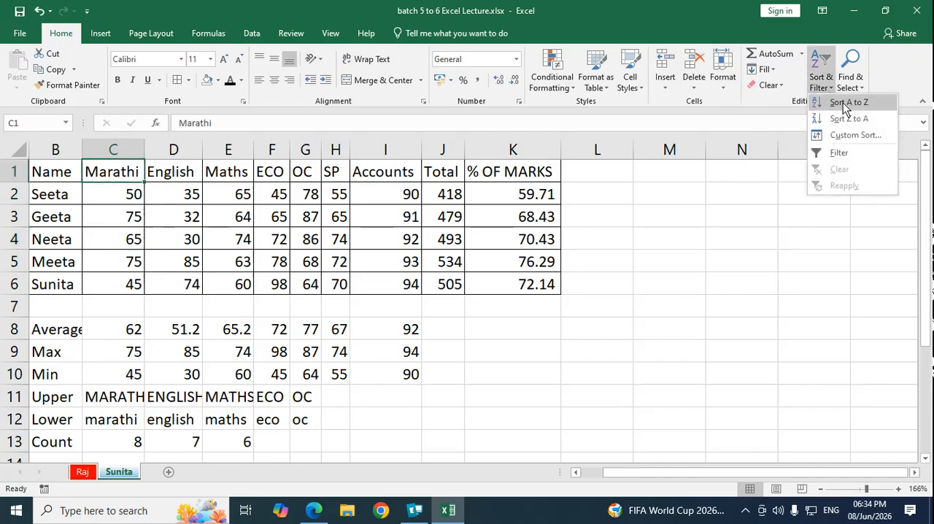
pyautogui.click(846, 104)
pyautogui.click(107, 242)
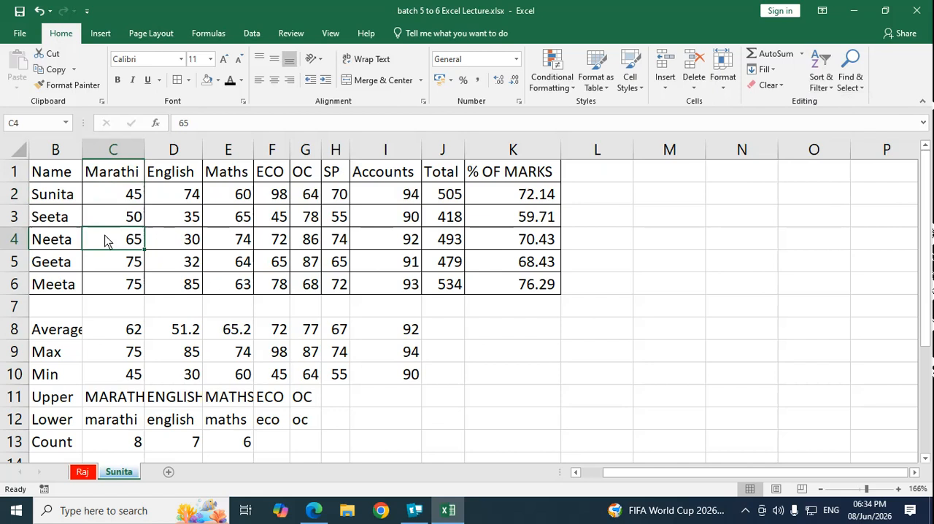
# Step: Custom sort the marks table by Marathi cell values from Largest to Smallest, expanding the selection to the adjacent columns
pyautogui.click(114, 179)
pyautogui.moveTo(117, 178); pyautogui.dragTo(124, 286)
pyautogui.click(830, 91)
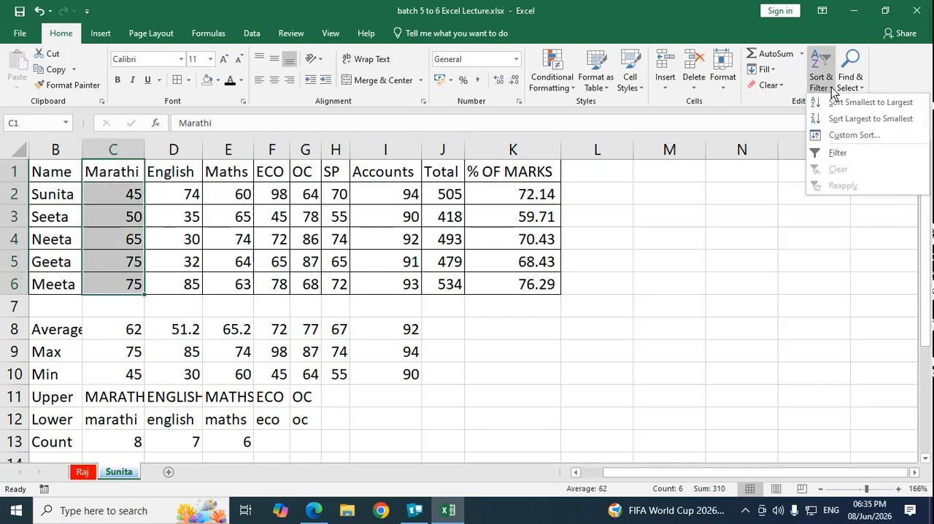
pyautogui.click(861, 134)
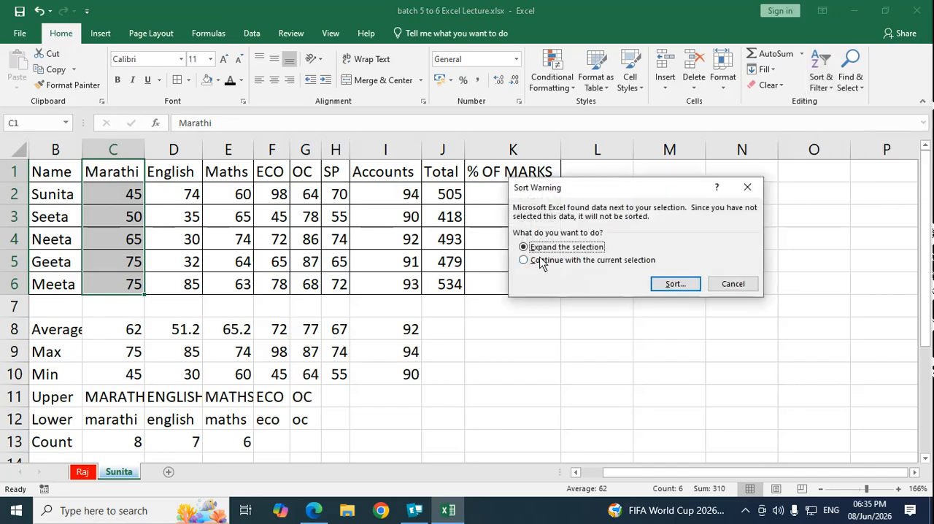
pyautogui.click(671, 284)
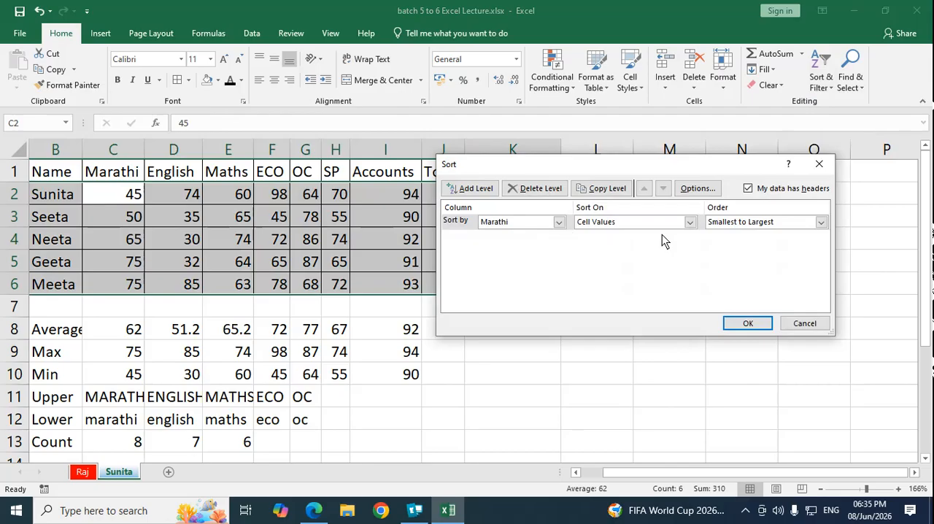
pyautogui.click(820, 222)
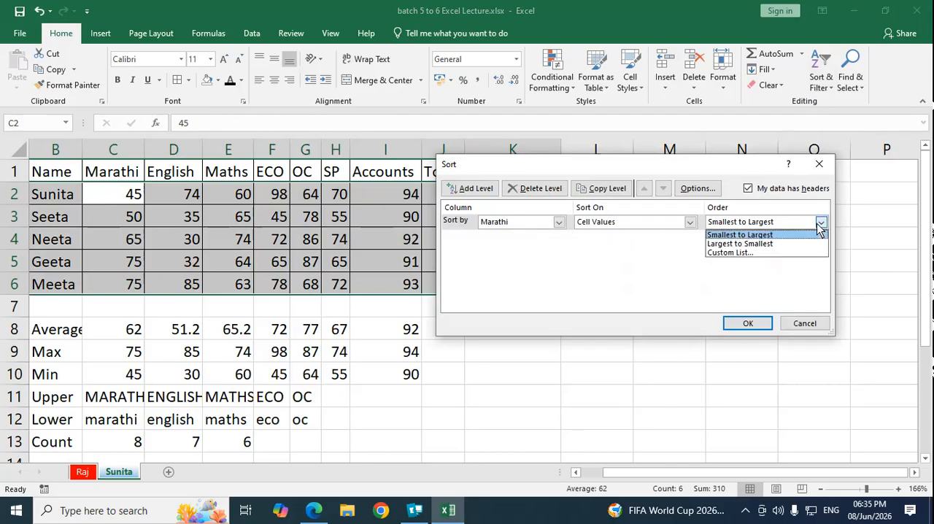
pyautogui.click(752, 247)
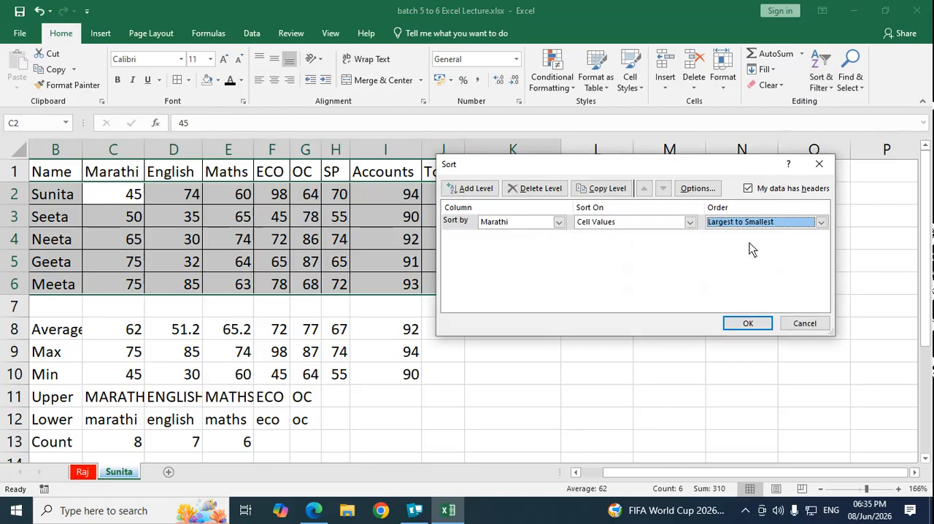
pyautogui.click(748, 324)
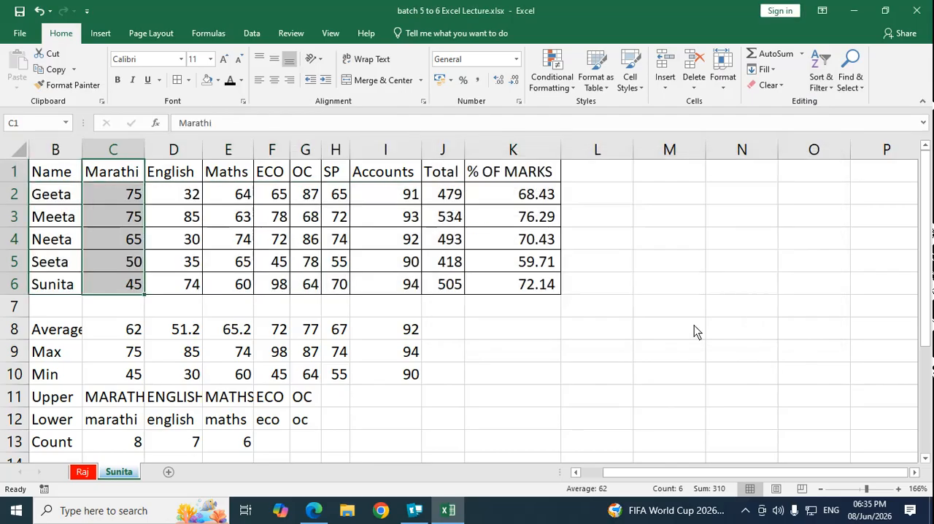
pyautogui.click(121, 217)
pyautogui.click(130, 200)
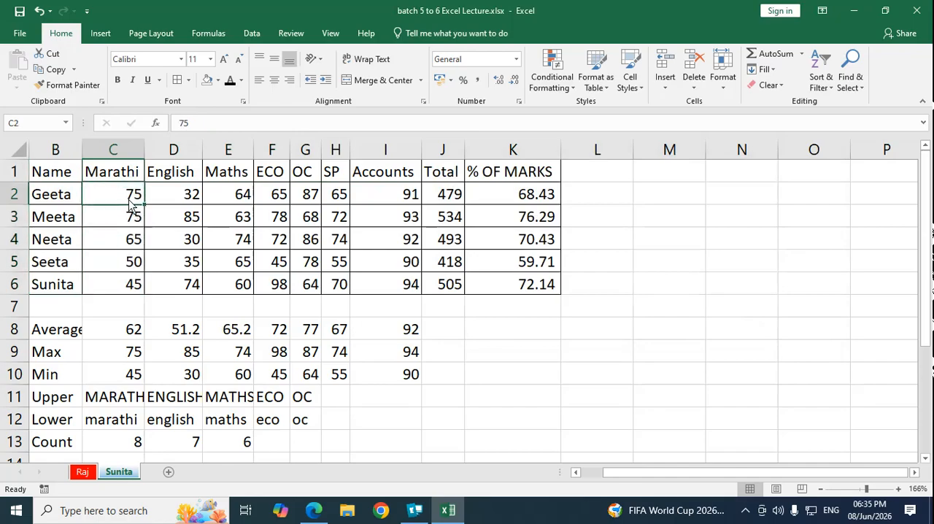
# Step: Sort the student names in B2:B6 from Z to A, expanding the selection so whole rows move together
pyautogui.moveTo(62, 192); pyautogui.dragTo(72, 286)
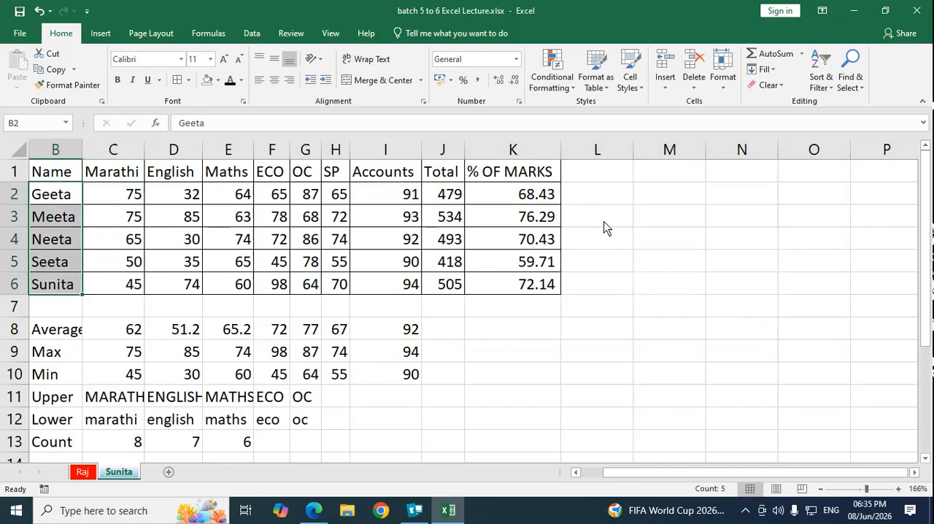
pyautogui.click(830, 86)
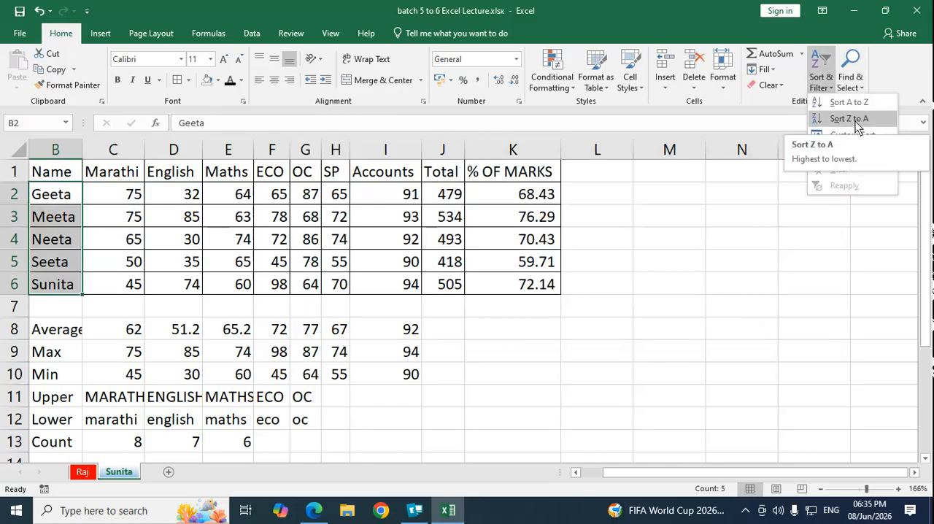
pyautogui.click(854, 119)
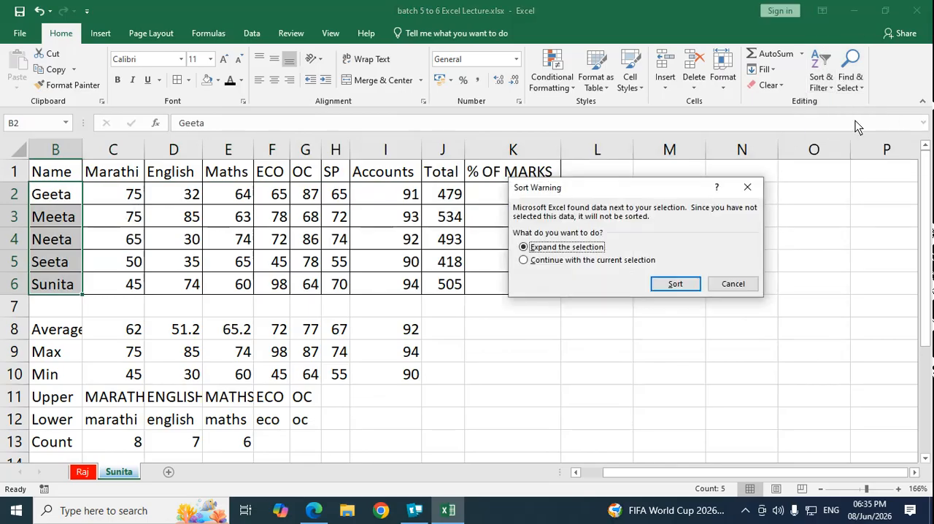
pyautogui.click(675, 284)
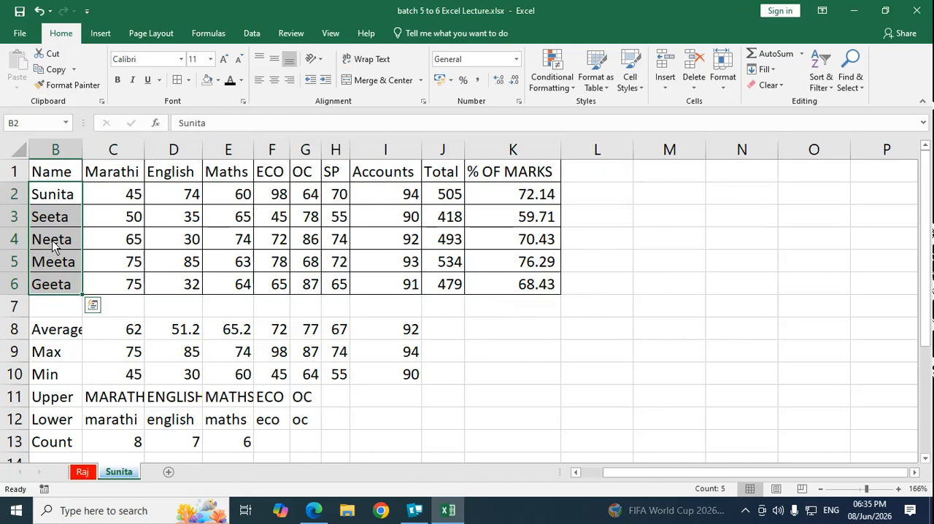
# Step: Try to filter the marks table, using the name cells B2:B6 and the header row B1:K1
pyautogui.click(831, 92)
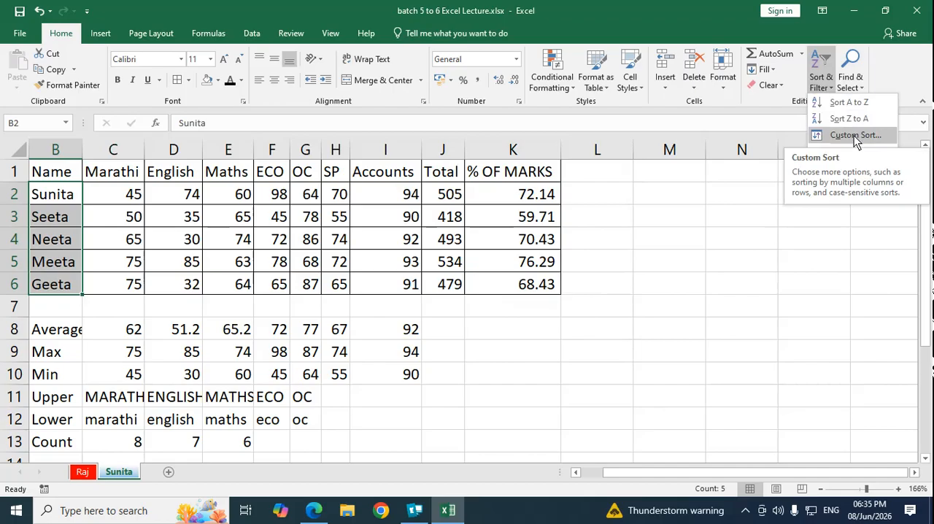
pyautogui.click(838, 153)
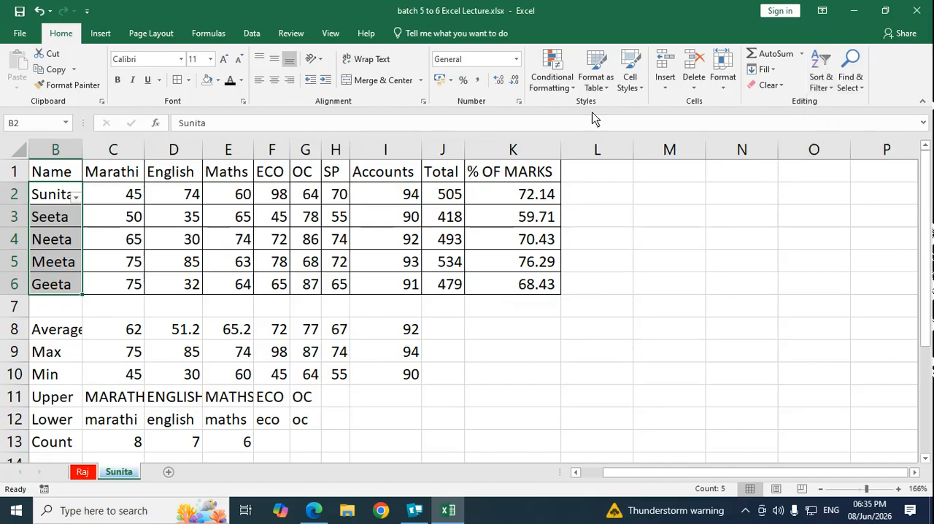
pyautogui.click(133, 196)
pyautogui.click(130, 177)
pyautogui.moveTo(70, 176); pyautogui.dragTo(556, 184)
pyautogui.click(834, 95)
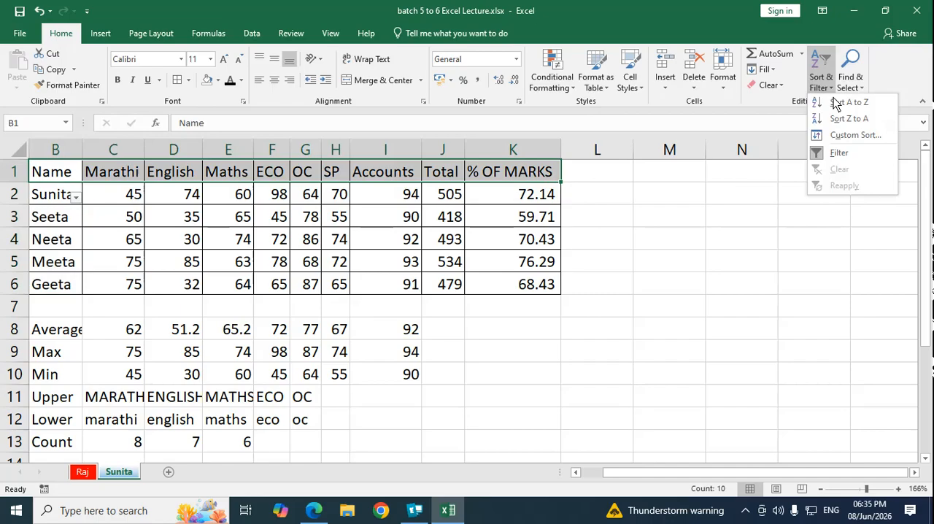
pyautogui.click(838, 153)
pyautogui.click(173, 171)
pyautogui.click(121, 198)
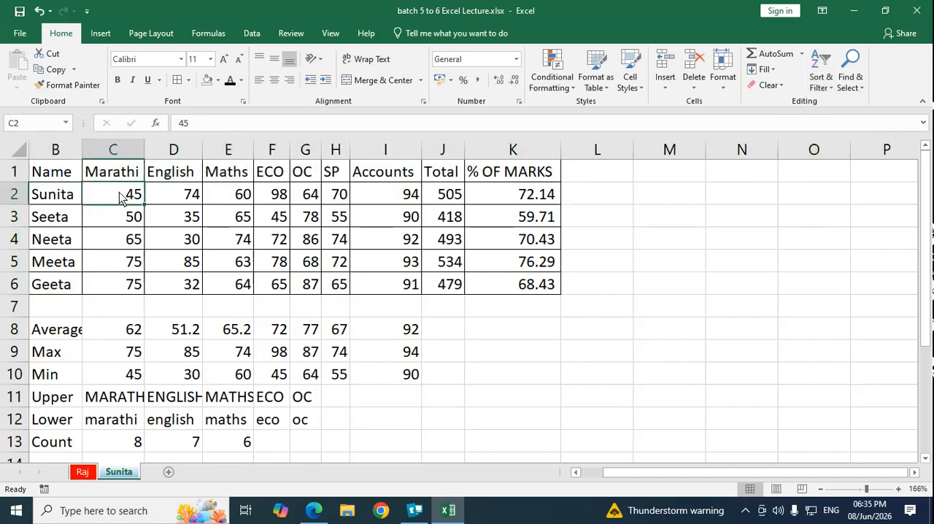
pyautogui.click(832, 94)
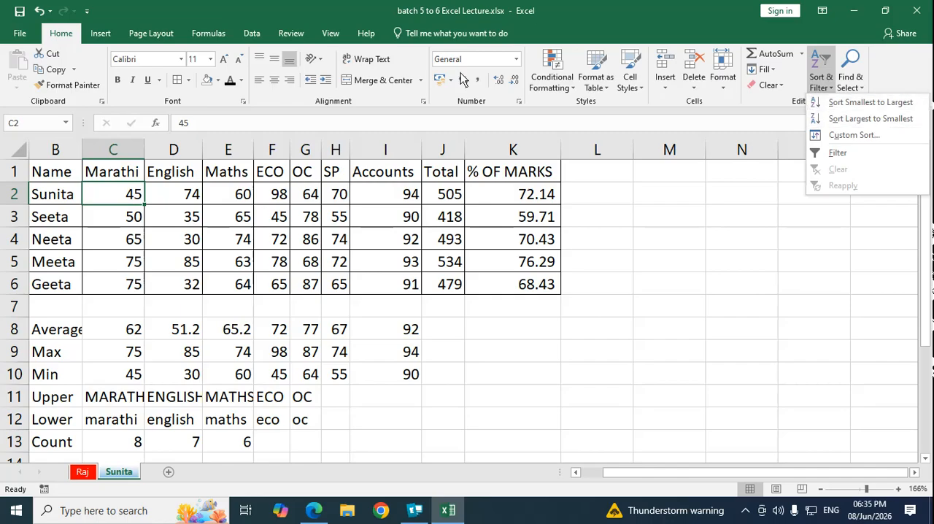
pyautogui.click(609, 325)
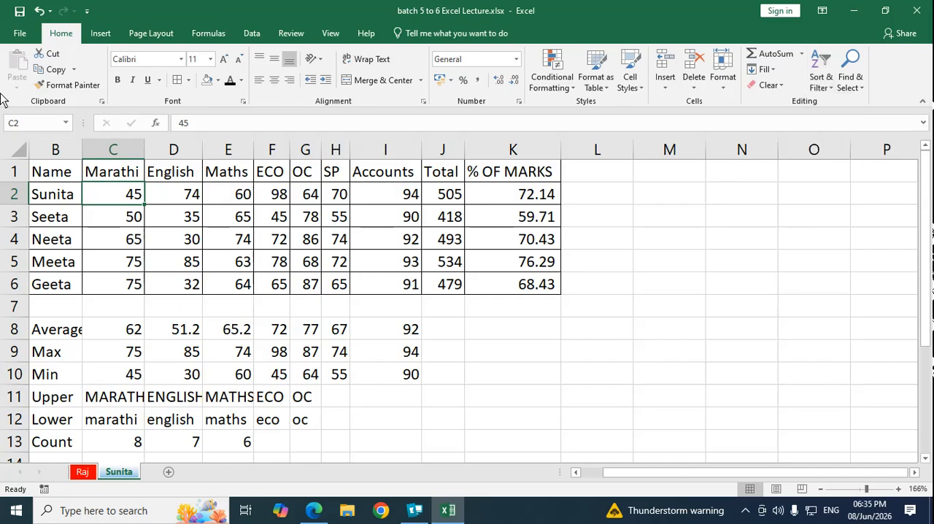
pyautogui.click(683, 248)
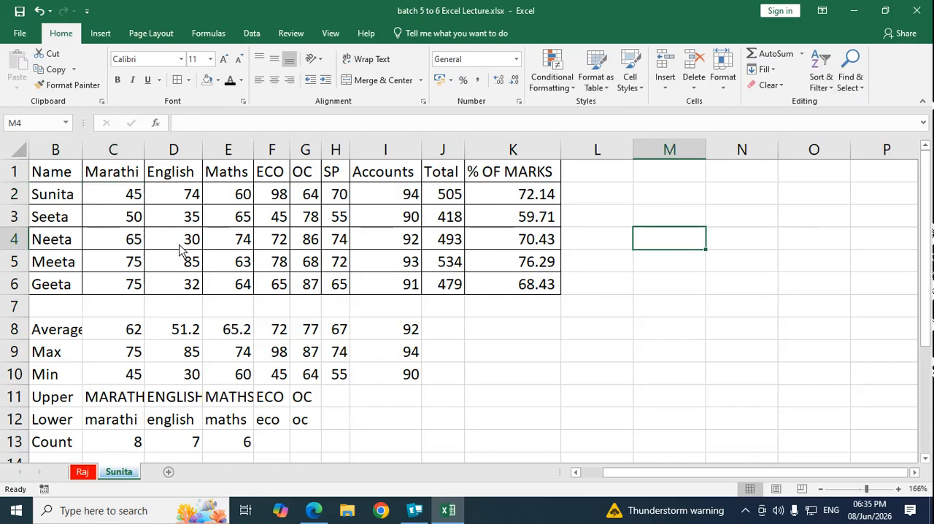
# Step: View the 2025-26 marksheet statement on the first sheet and return to the sheet with the sorted marks
pyautogui.click(82, 473)
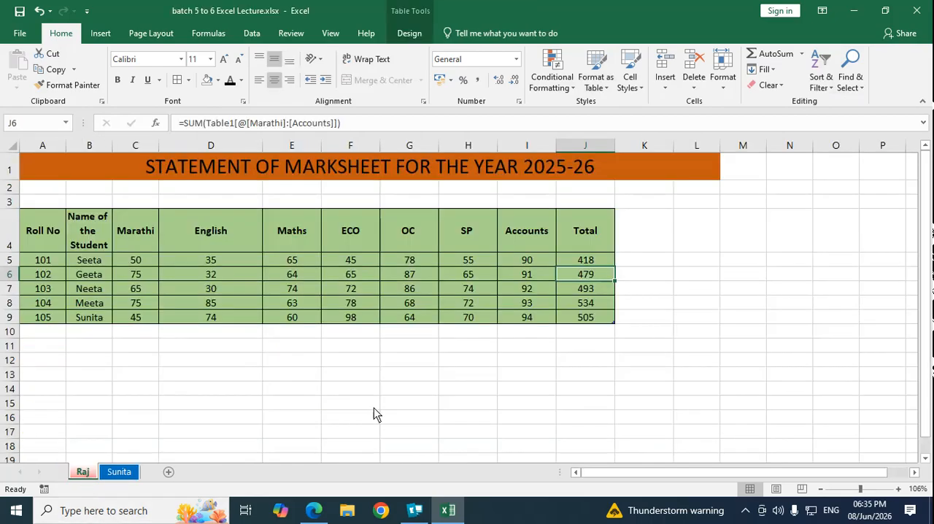
pyautogui.click(375, 406)
pyautogui.click(119, 472)
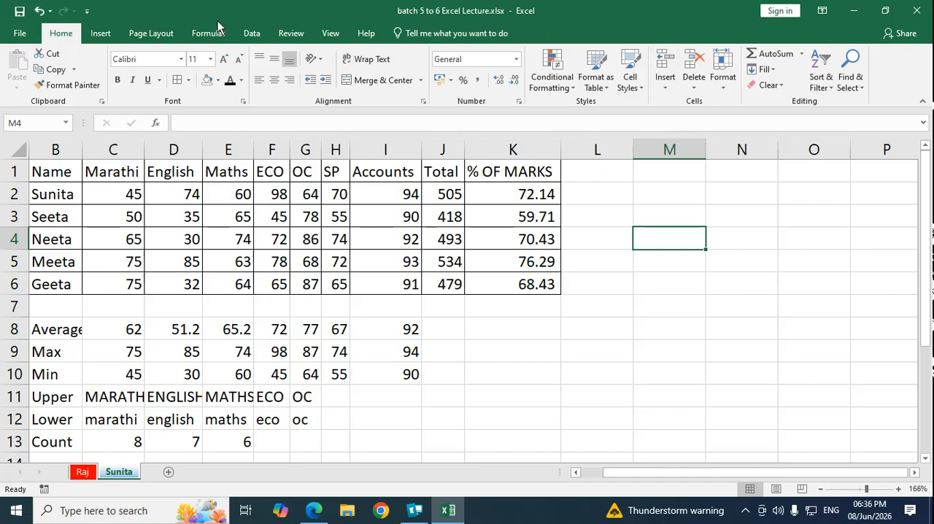
# Step: Save the changes to the workbook under its existing name
pyautogui.click(19, 40)
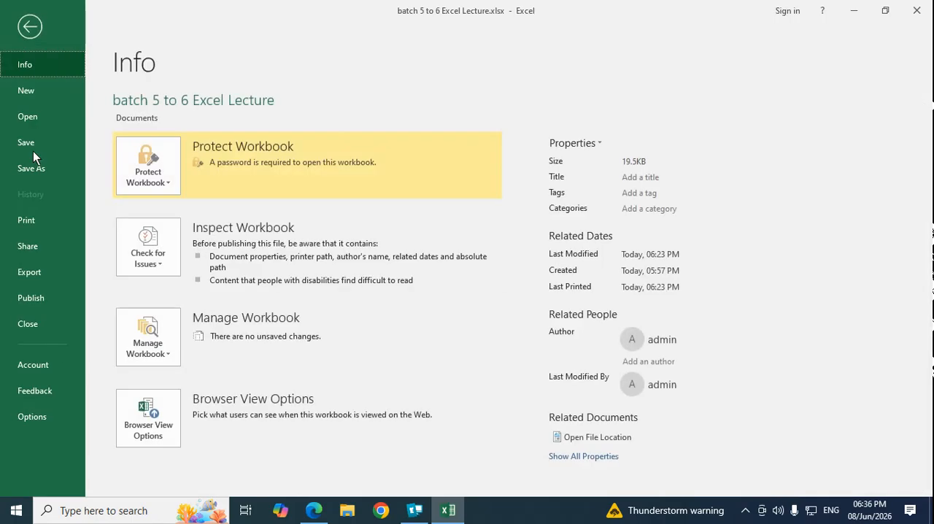
pyautogui.click(32, 146)
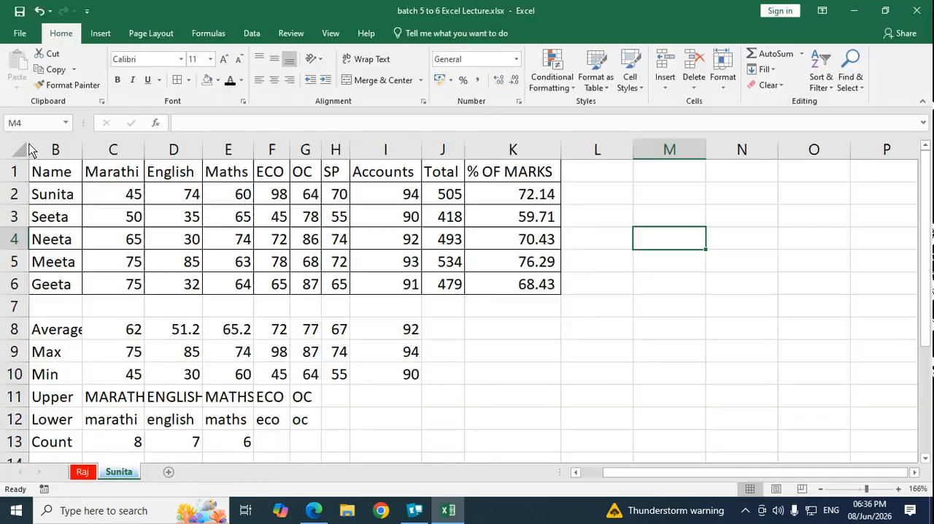
# Step: Close the workbook and exit Excel
pyautogui.click(21, 36)
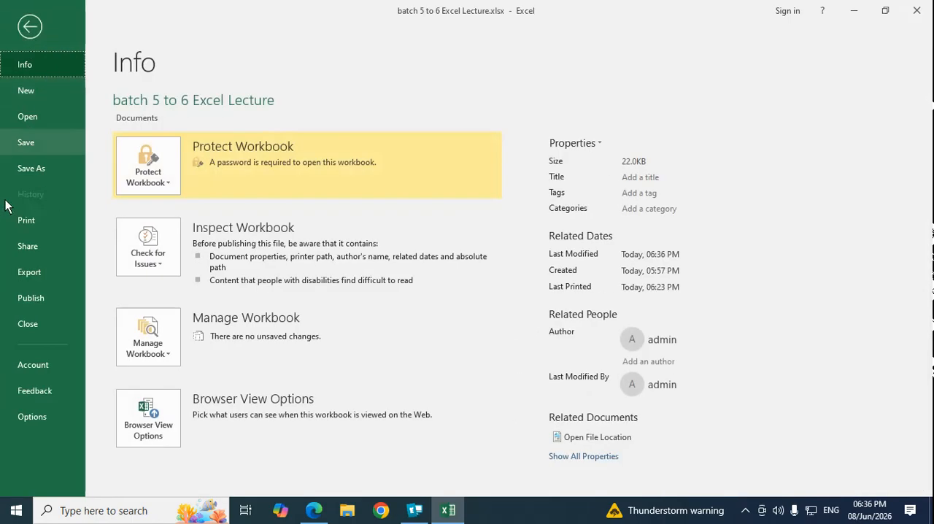
pyautogui.click(34, 329)
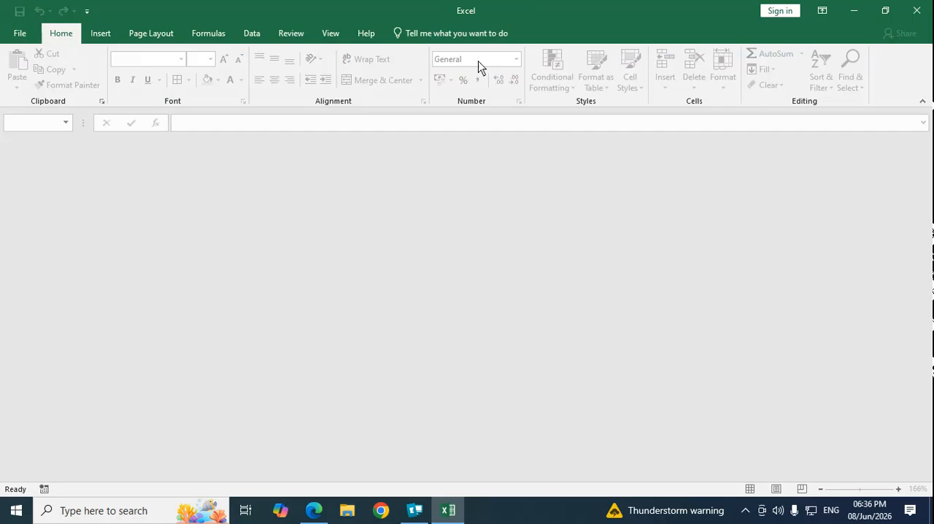
pyautogui.click(917, 11)
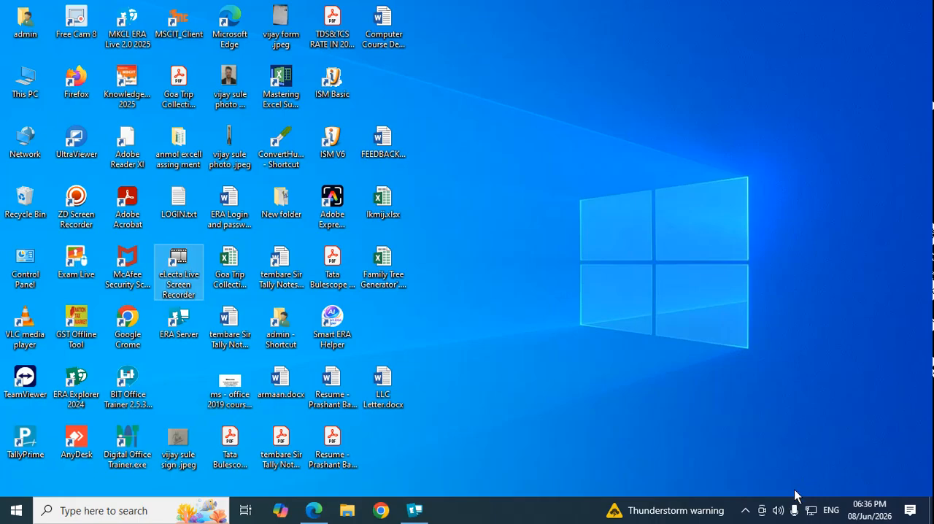
pyautogui.click(745, 510)
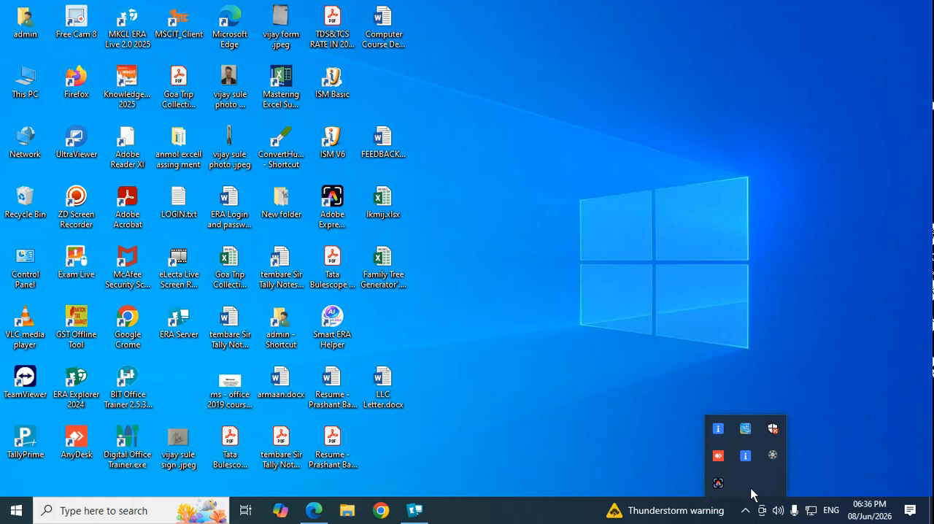